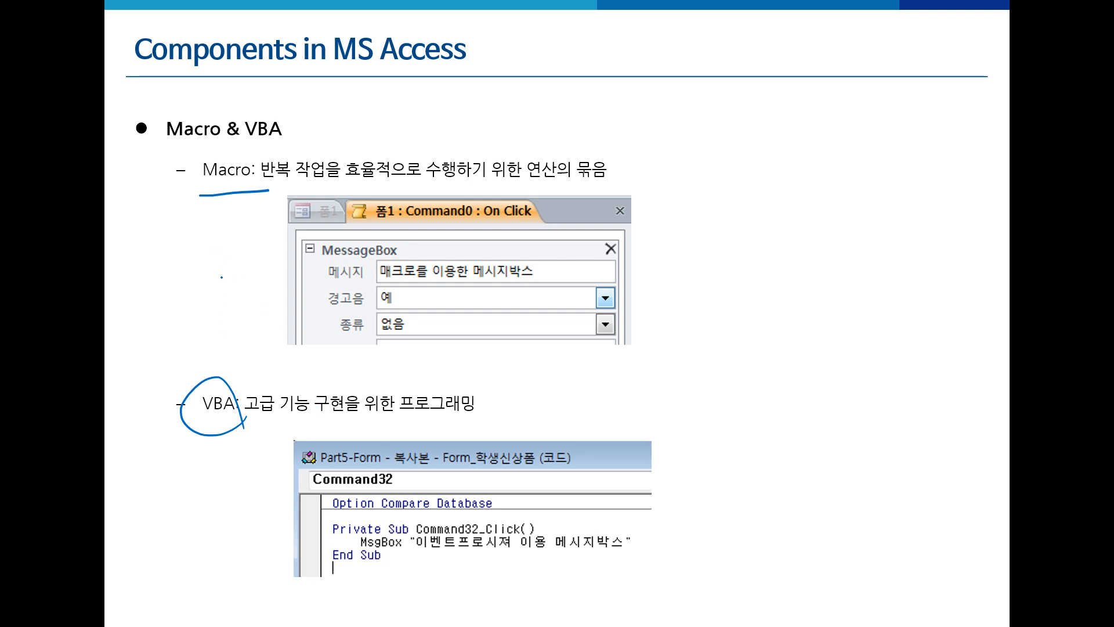
- Draw a pen circle around the word 'Macro' on the slide
mouse_move(256, 208)
mouse_down()
mouse_move(238, 133)
mouse_move(257, 193)
mouse_up()
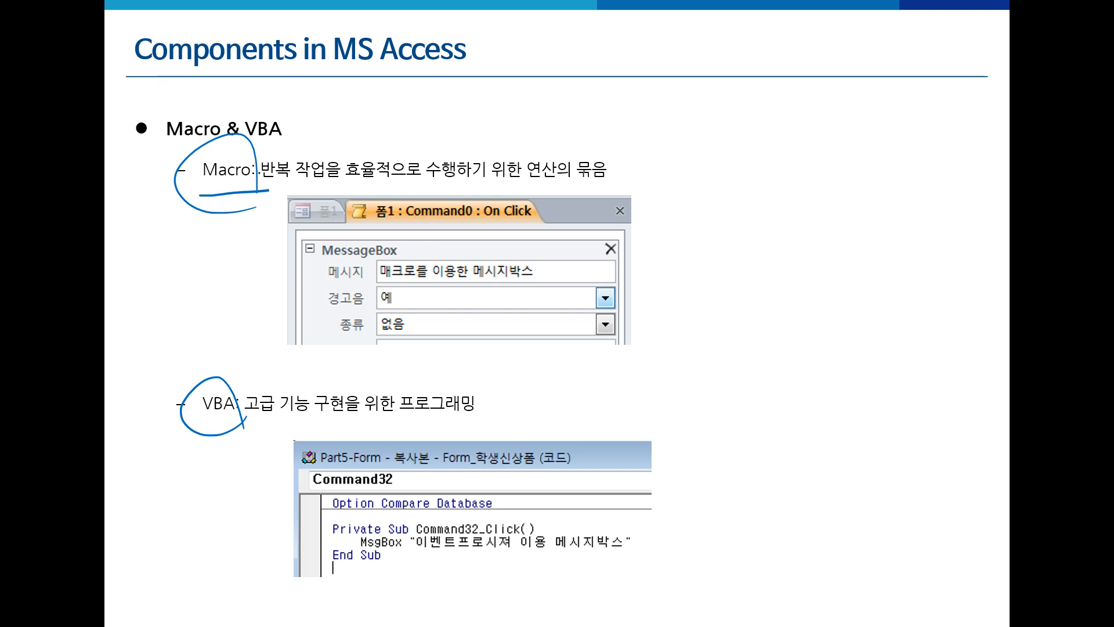
- Add more pen loops around 'Macro' and extra ink marks near the circled 'VBA'
mouse_move(257, 189)
mouse_down()
mouse_move(181, 187)
mouse_move(255, 166)
mouse_move(260, 203)
mouse_up()
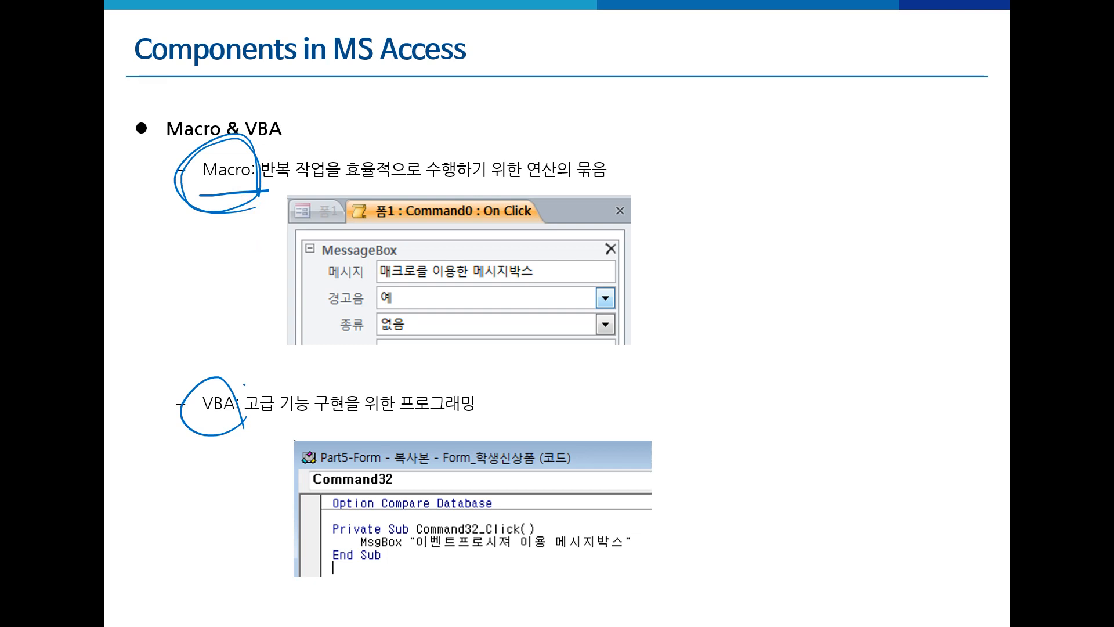
mouse_move(191, 366)
mouse_down()
mouse_move(198, 389)
mouse_move(204, 377)
mouse_up()
drag(405, 416, 404, 464)
mouse_move(256, 202)
mouse_down()
mouse_move(168, 211)
mouse_move(246, 198)
mouse_up()
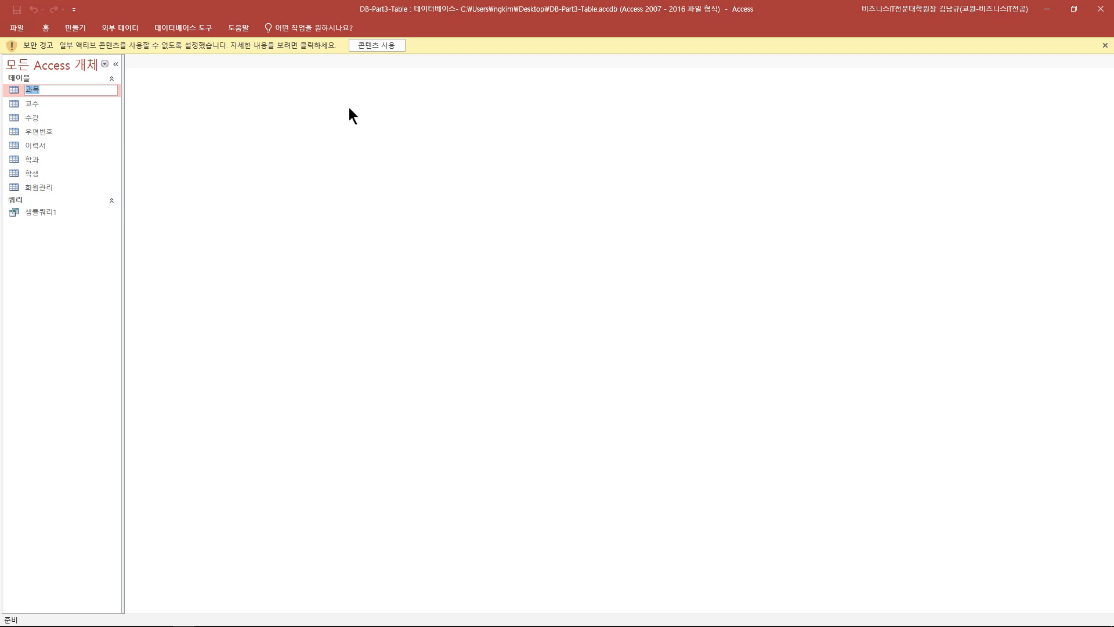
- Enable the blocked content in DB-Part3-Table from the yellow security warning bar
click(397, 29)
click(372, 17)
click(373, 46)
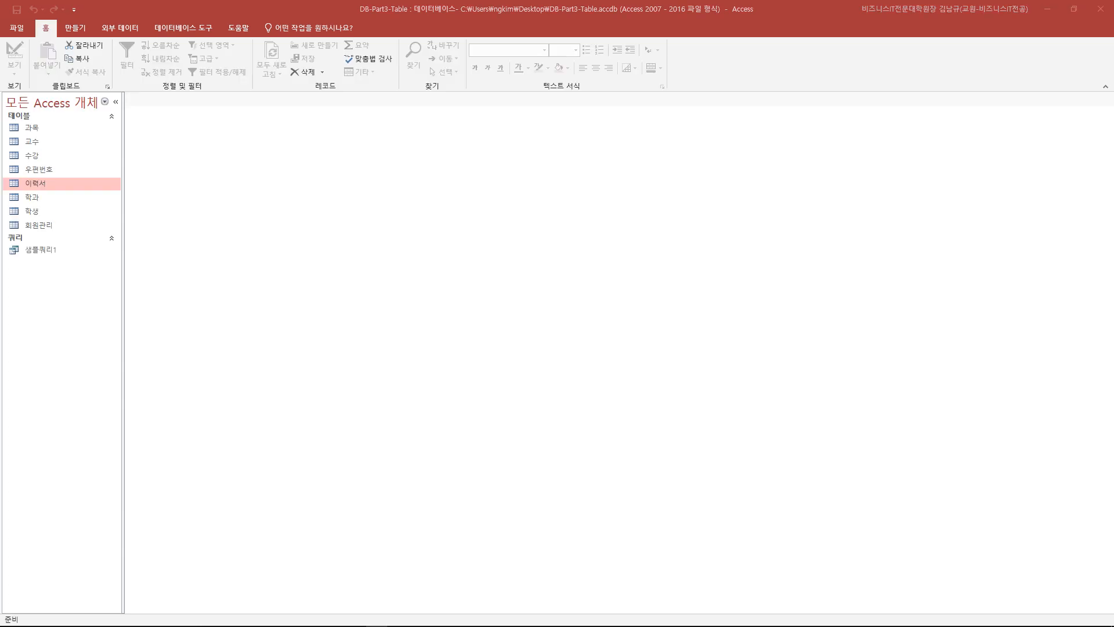
click(19, 31)
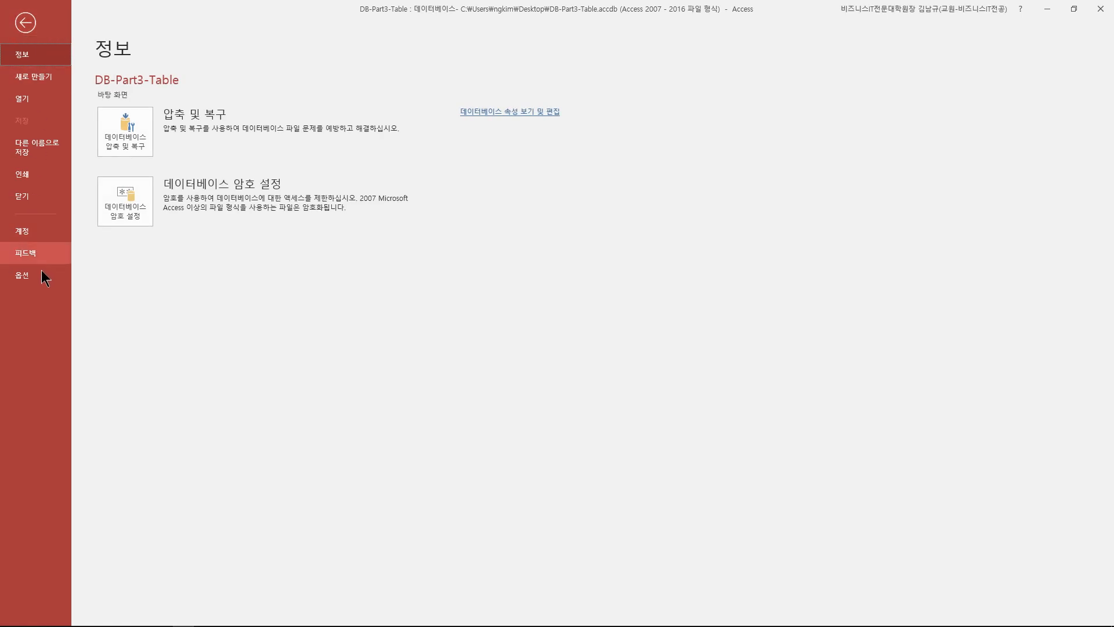
click(26, 274)
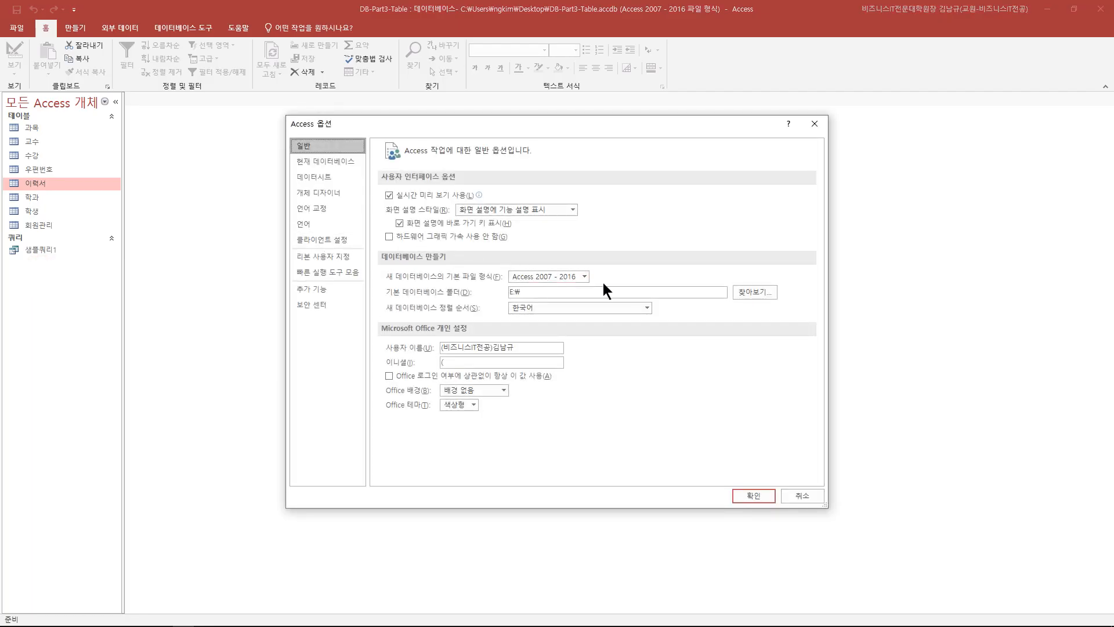
click(584, 277)
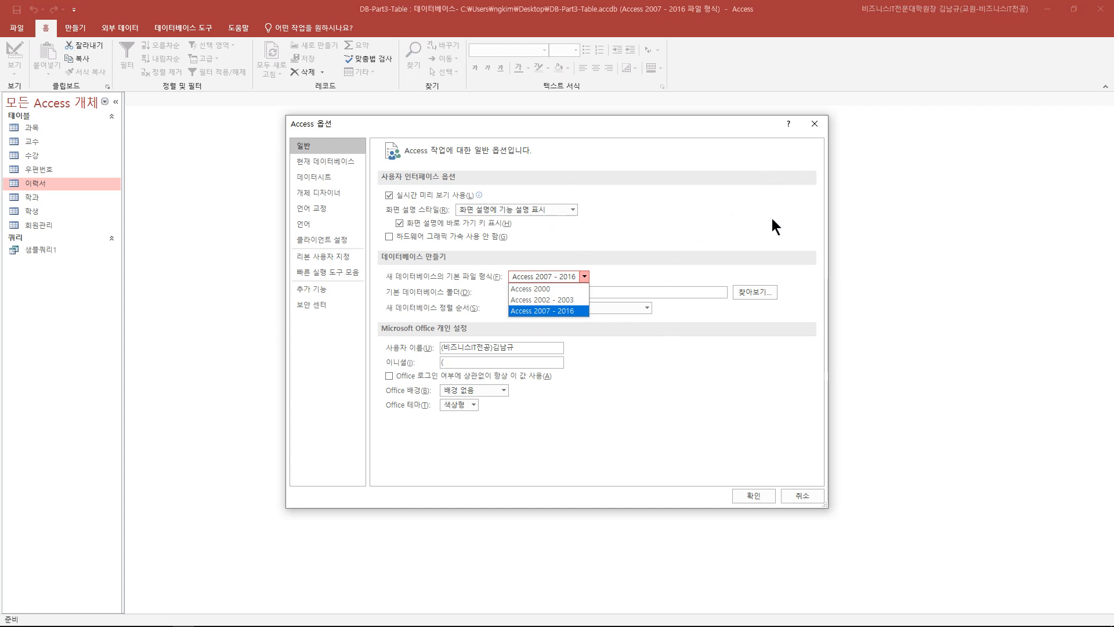
click(817, 127)
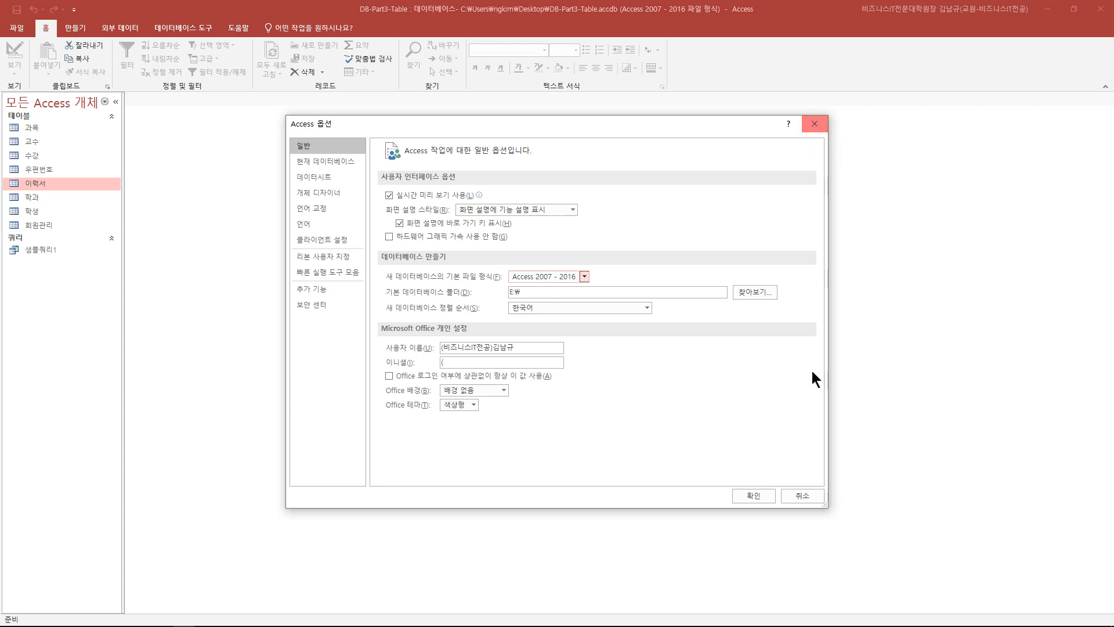
click(806, 493)
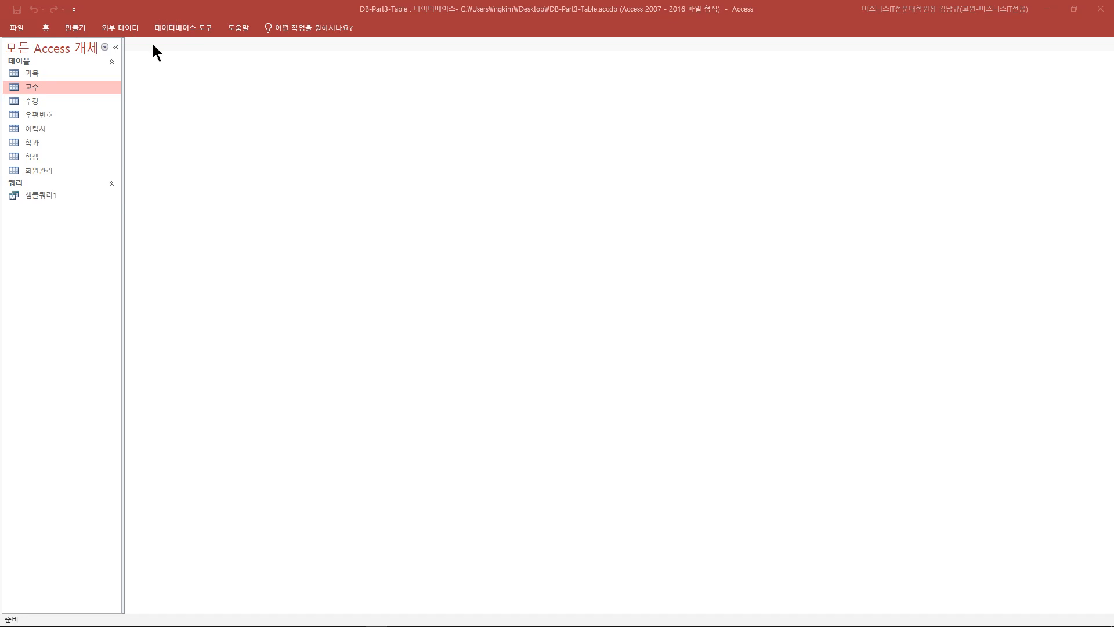
- Uncheck 리본 메뉴 축소 (Collapse the Ribbon) so the Access ribbon stays expanded
right_click(54, 10)
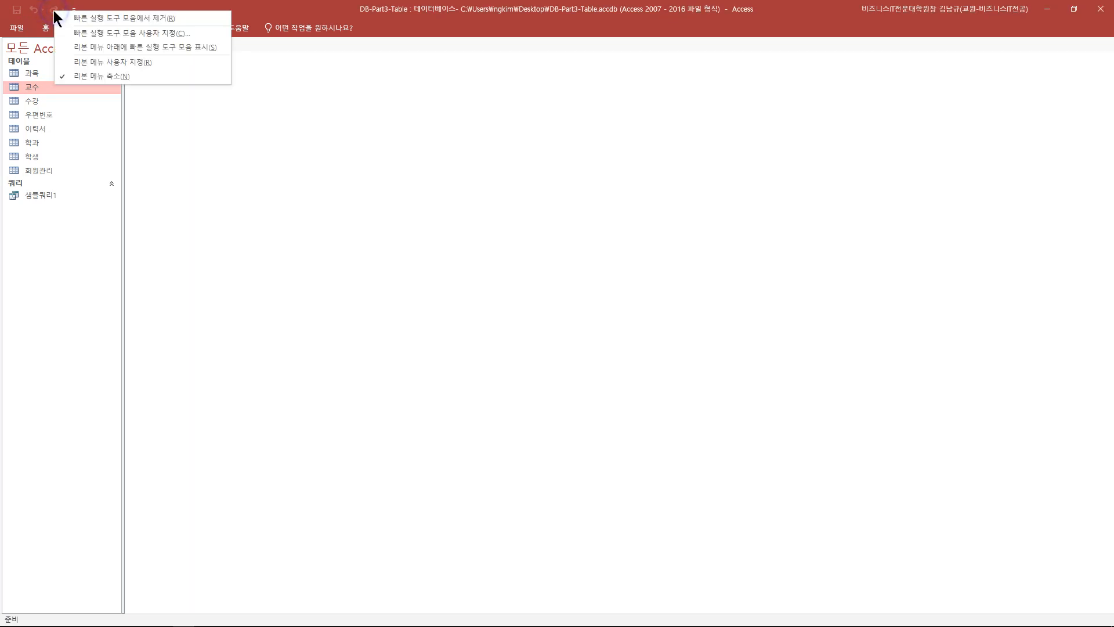
click(105, 74)
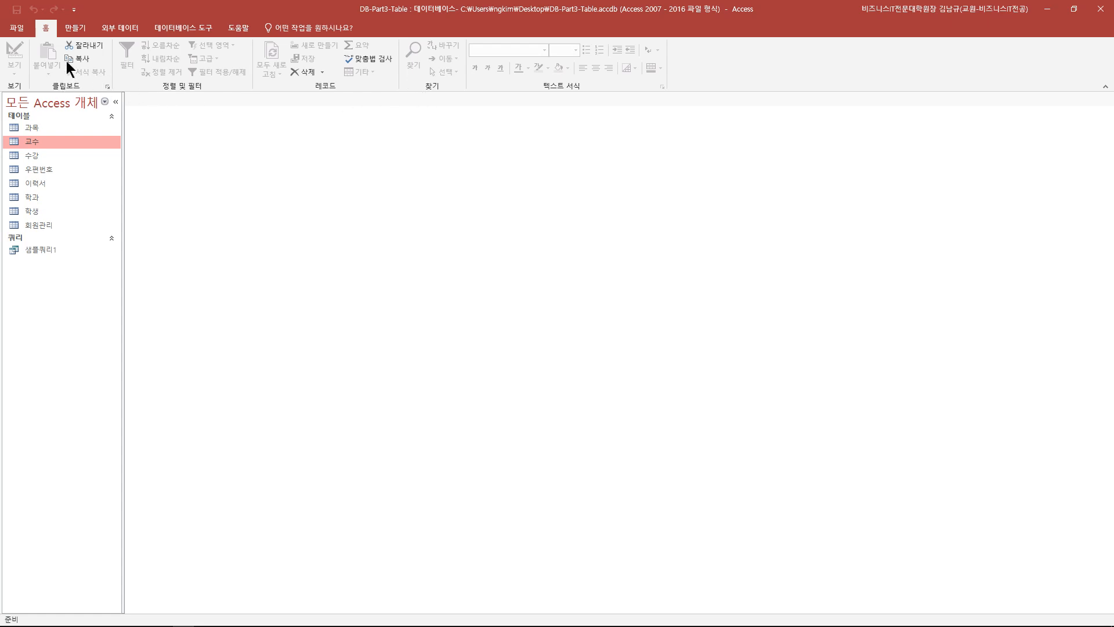
right_click(54, 10)
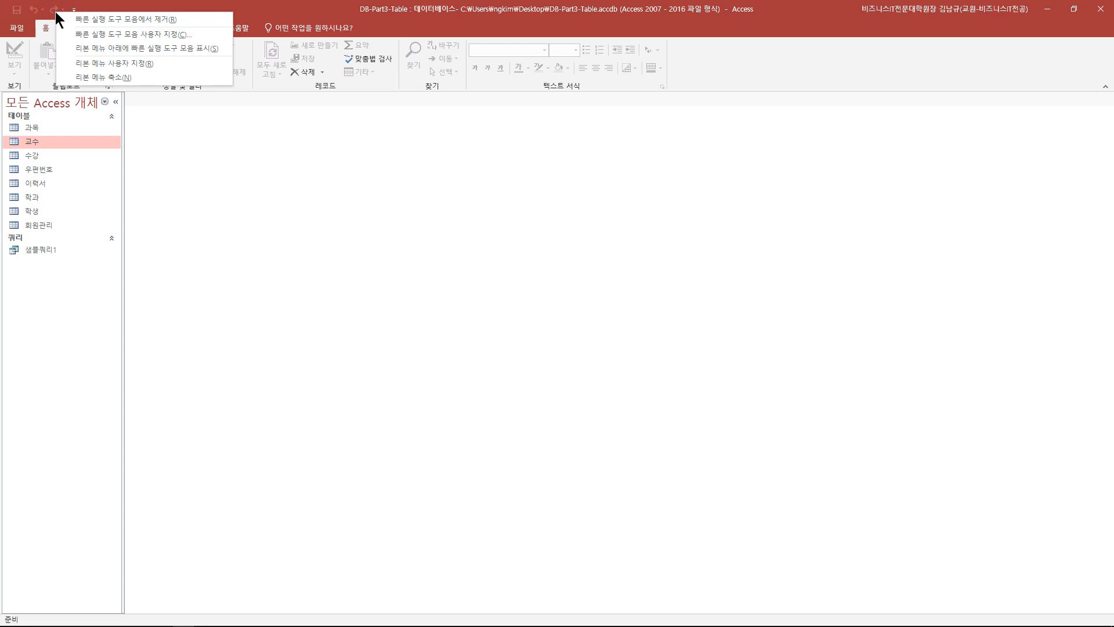
click(210, 7)
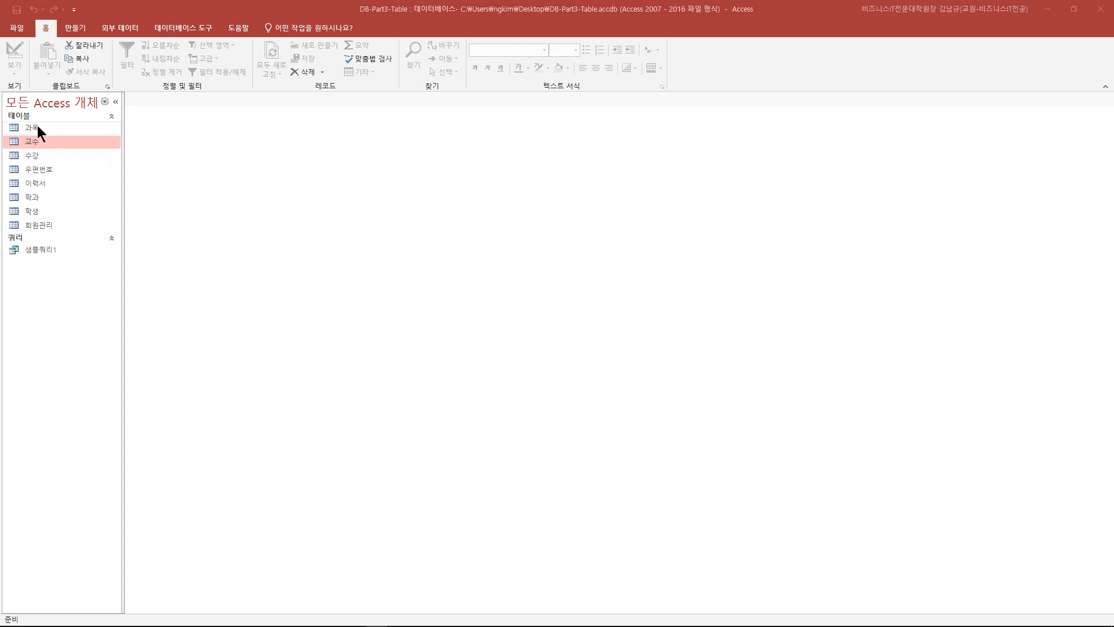
- Open the 과목, 교수 and 수강 tables from the navigation pane
click(37, 142)
click(49, 128)
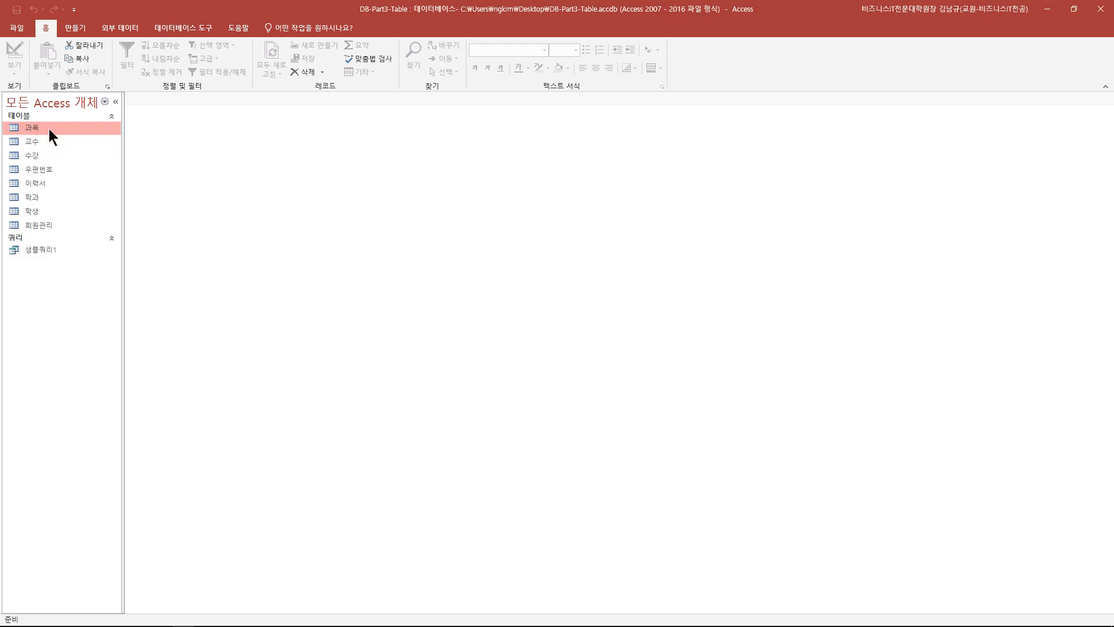
double_click(49, 128)
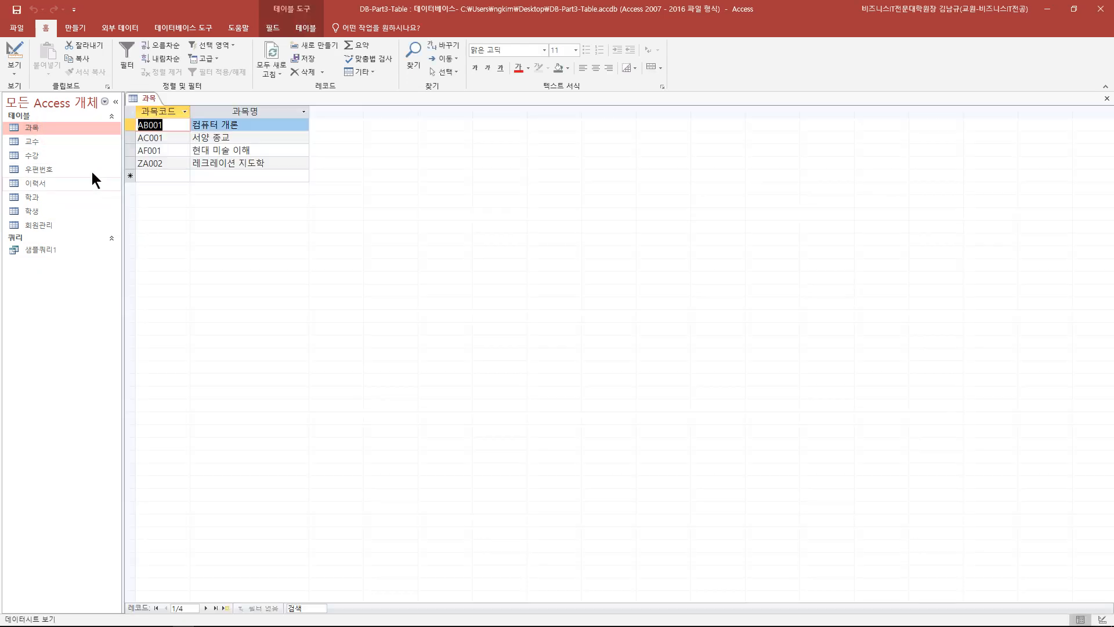
double_click(68, 147)
double_click(64, 155)
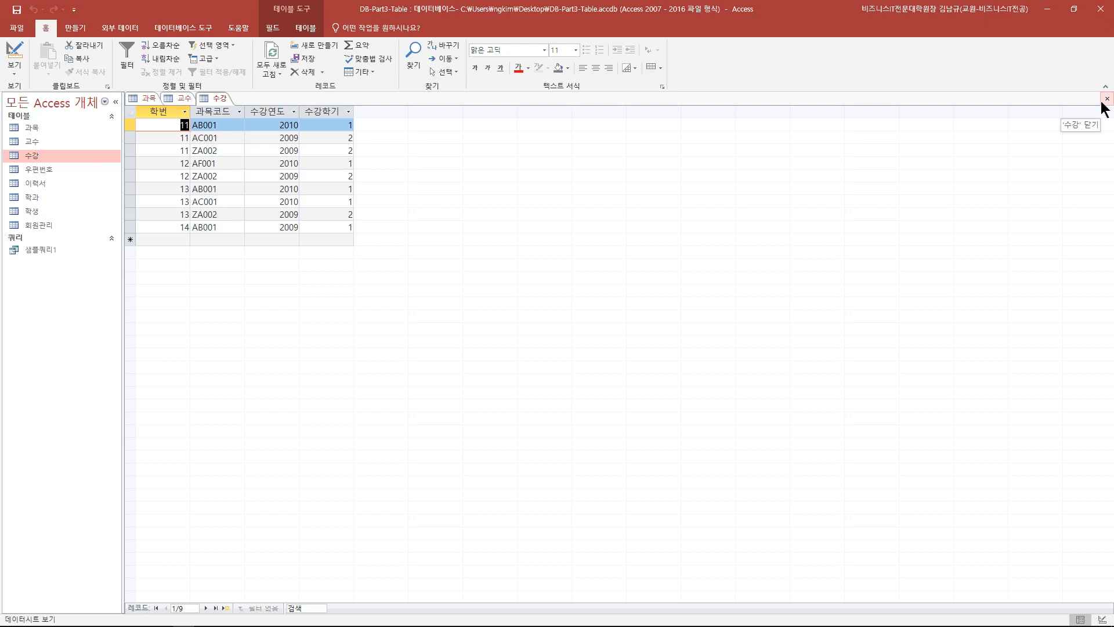
- Close the 교수 and 수강 tabs, then open the 이력서 table
click(187, 98)
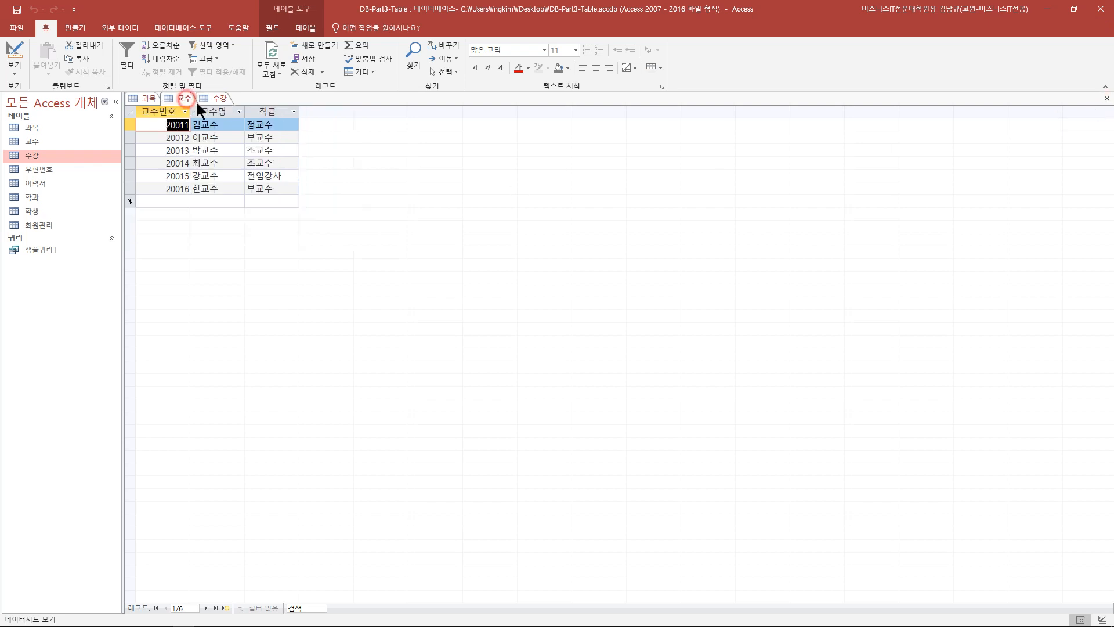
click(1107, 98)
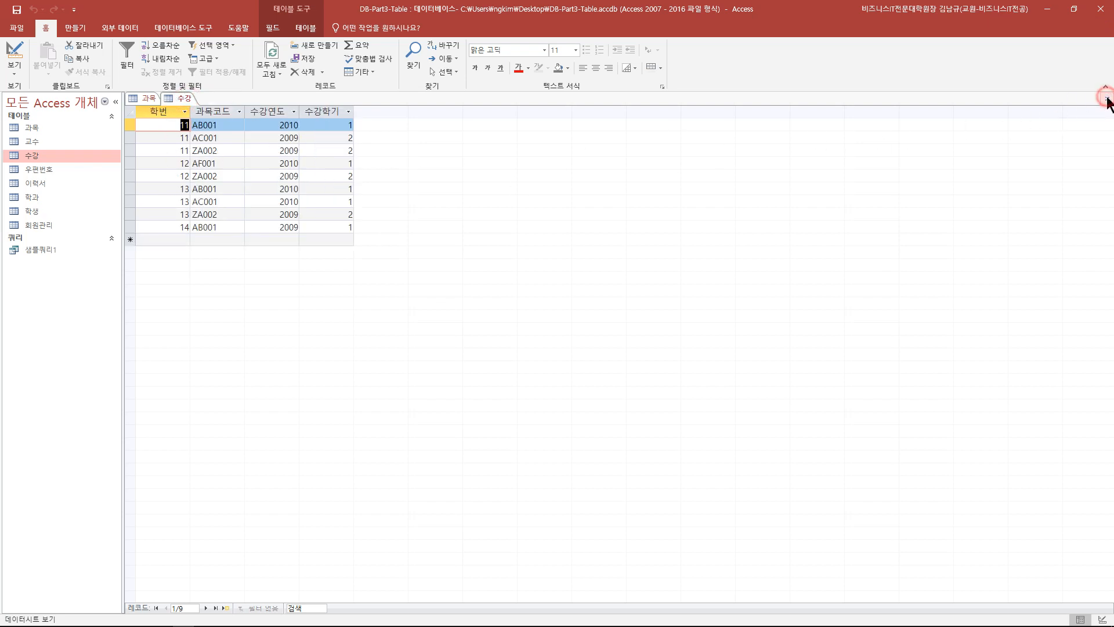
click(184, 98)
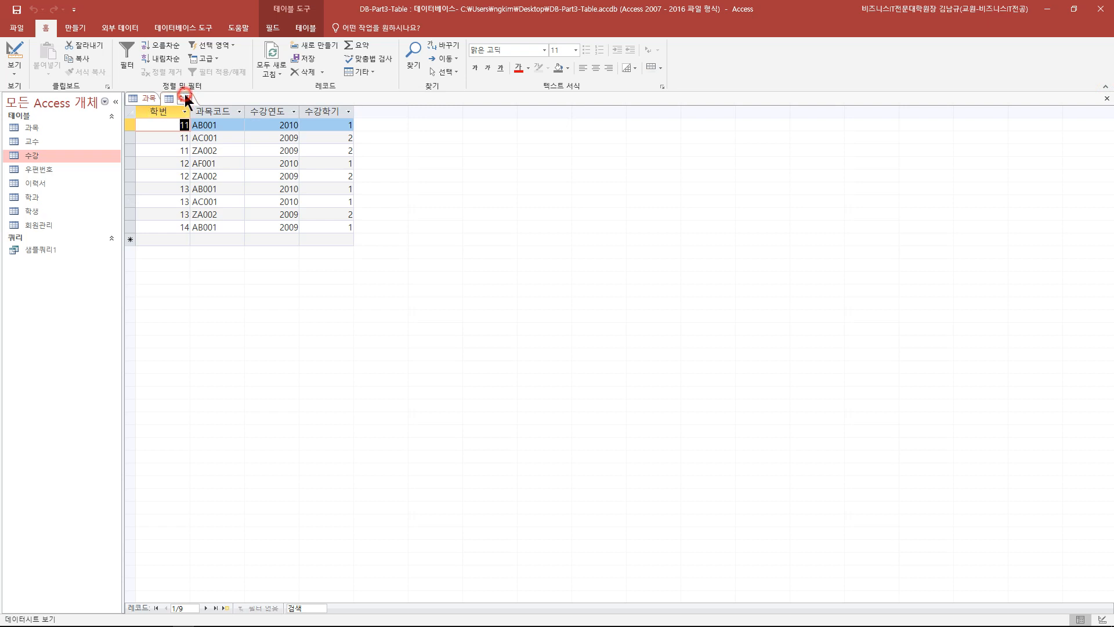
click(1106, 98)
double_click(63, 184)
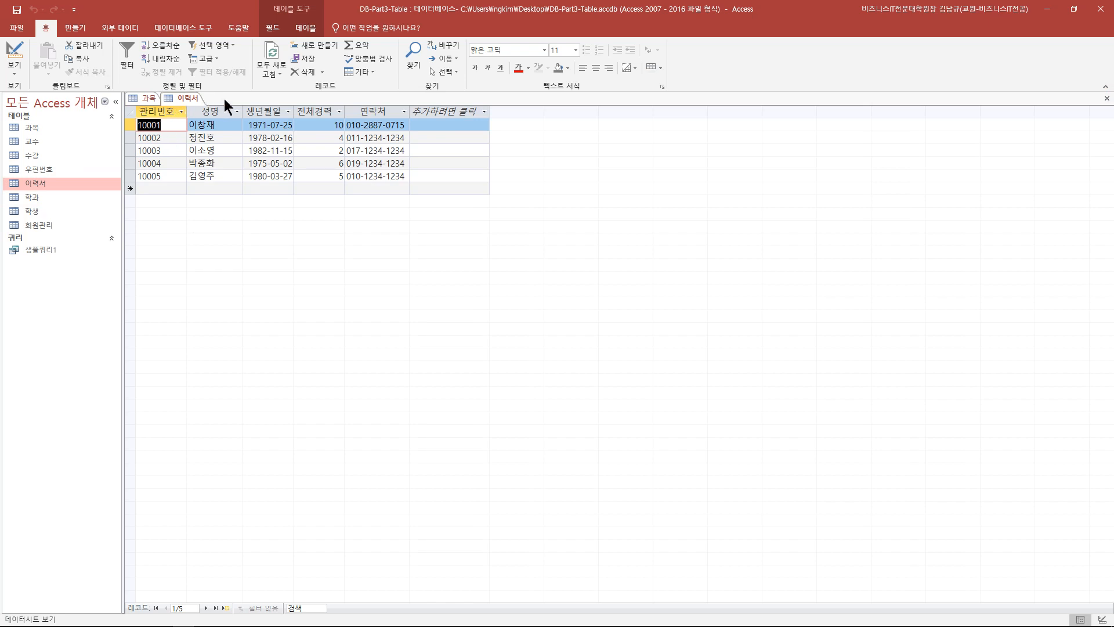
key(F2)
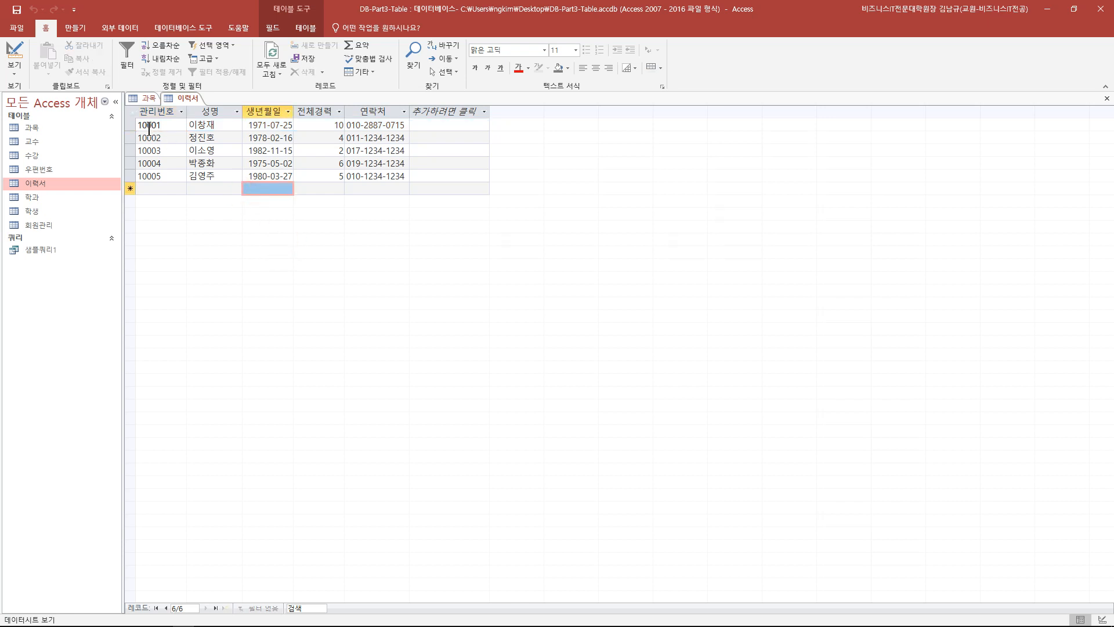
drag(130, 124, 194, 178)
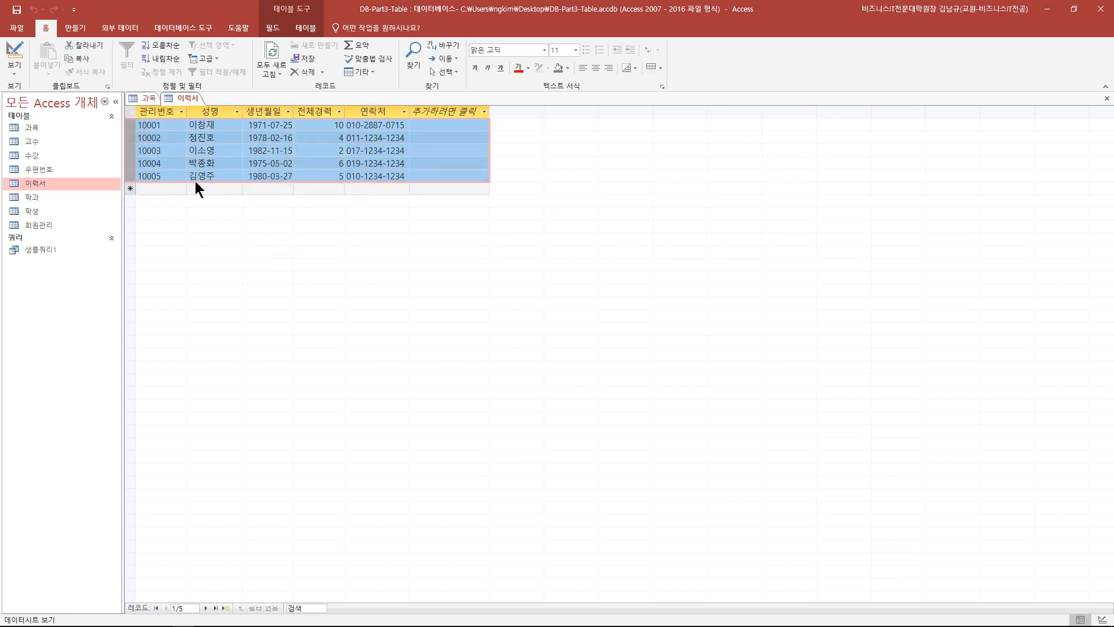
click(225, 174)
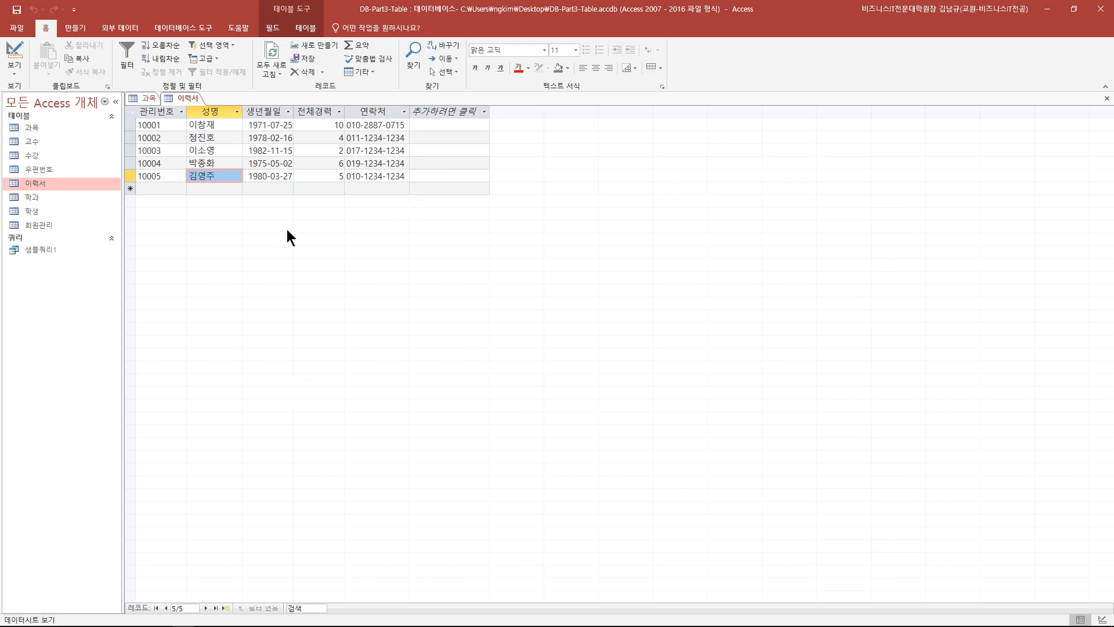
click(319, 174)
click(272, 177)
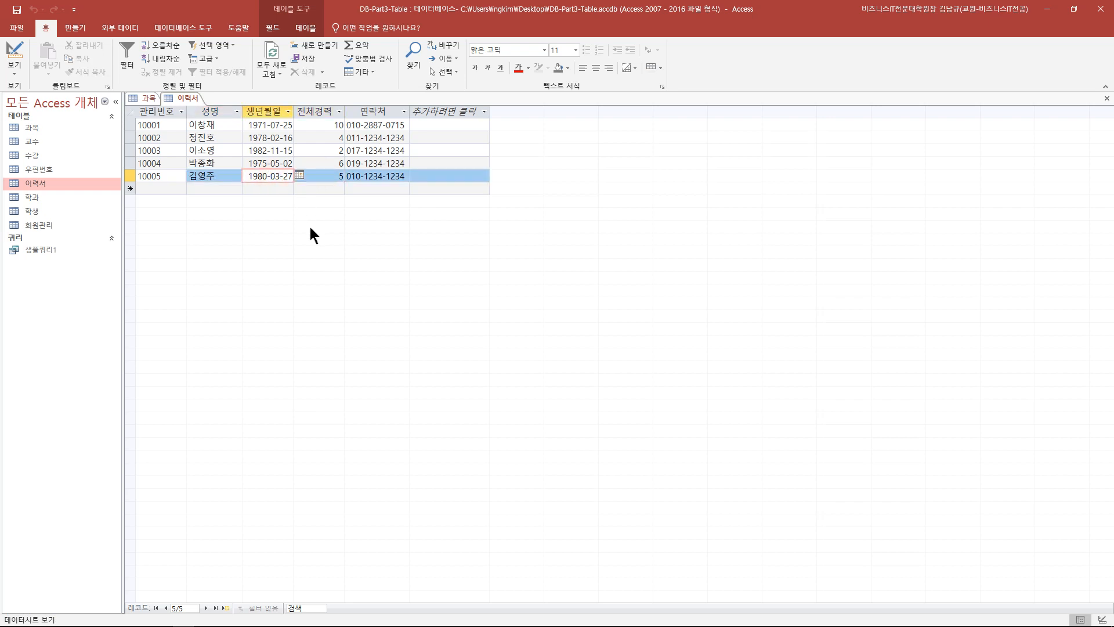
click(249, 187)
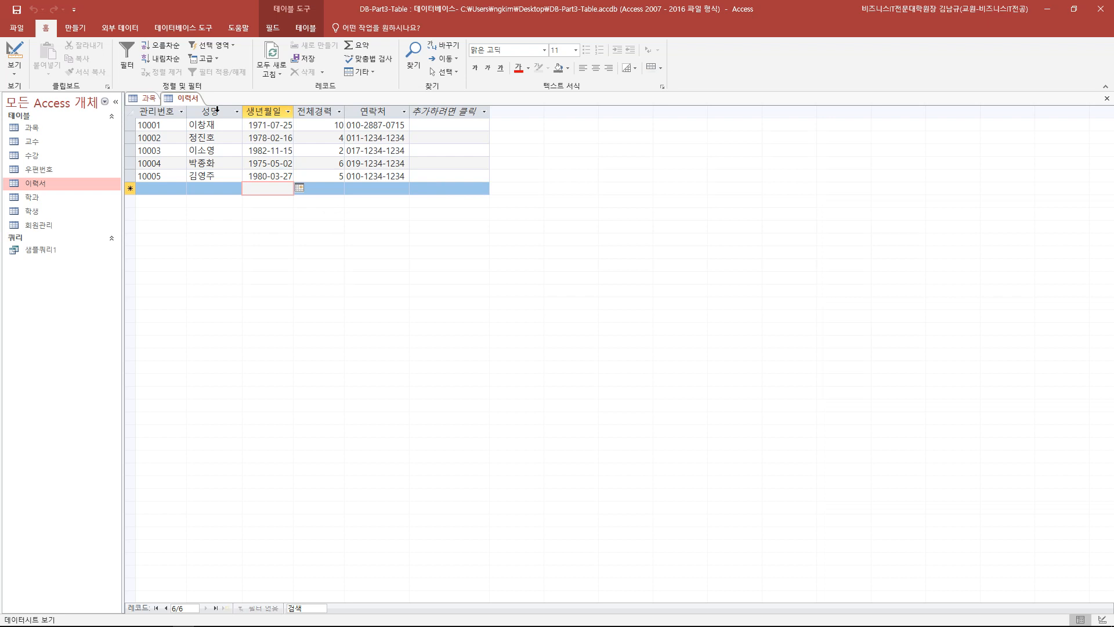
- Toggle 이력서 between Design and Datasheet view using the View button
click(14, 73)
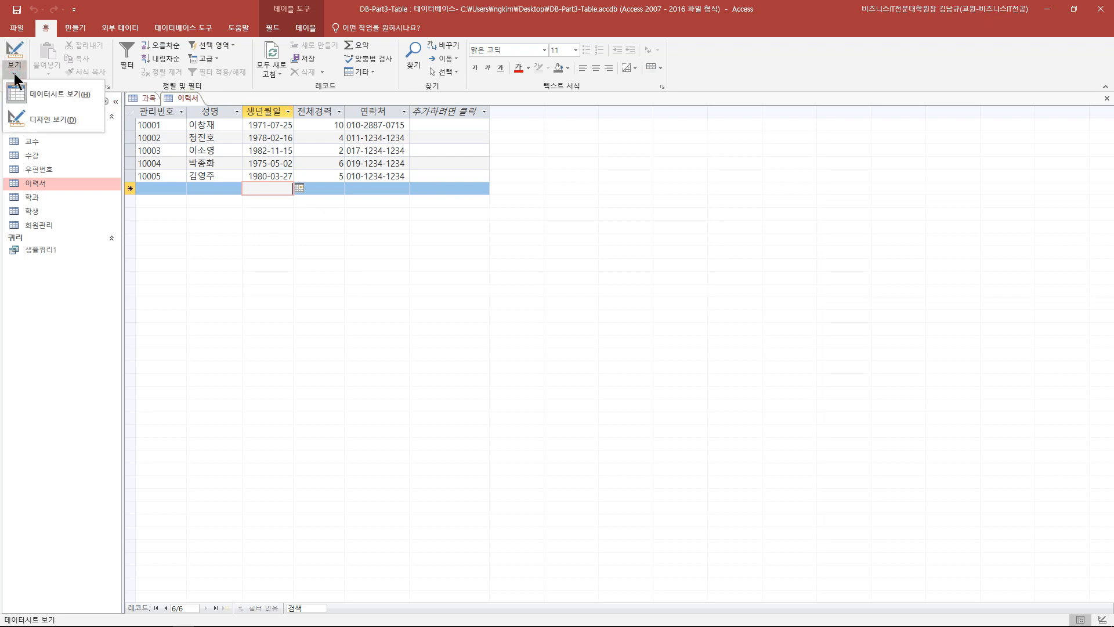
click(31, 120)
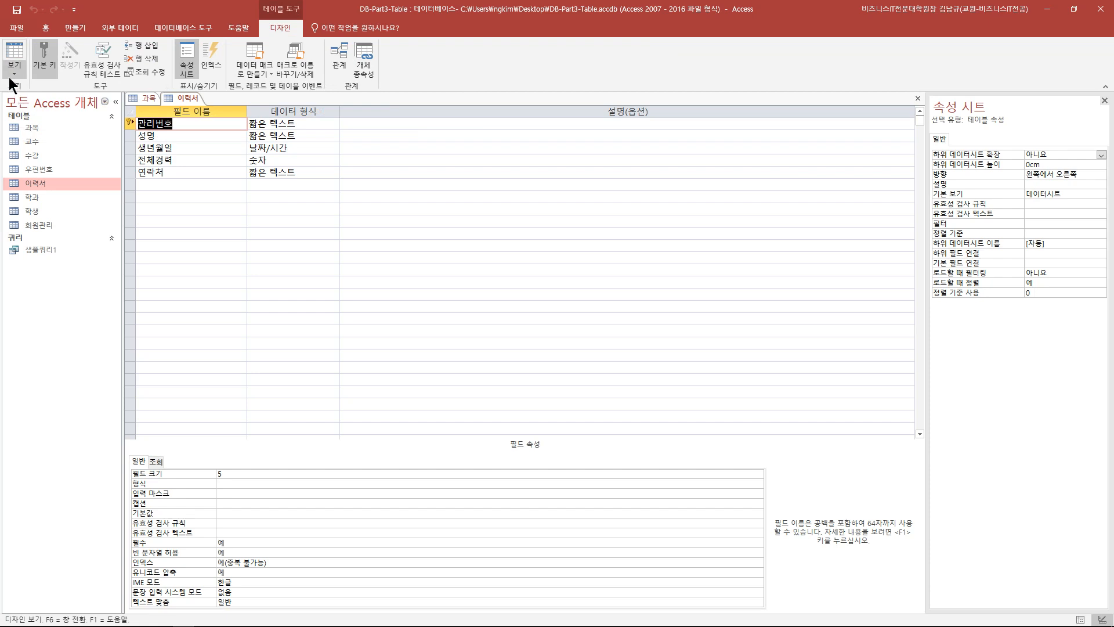
click(9, 75)
click(22, 91)
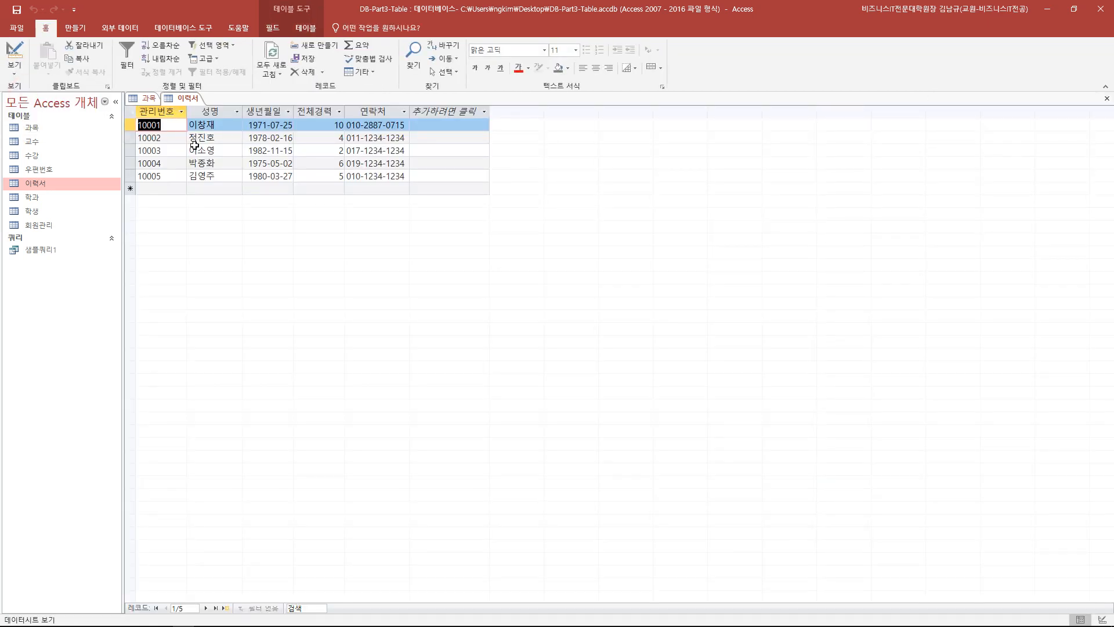
click(16, 61)
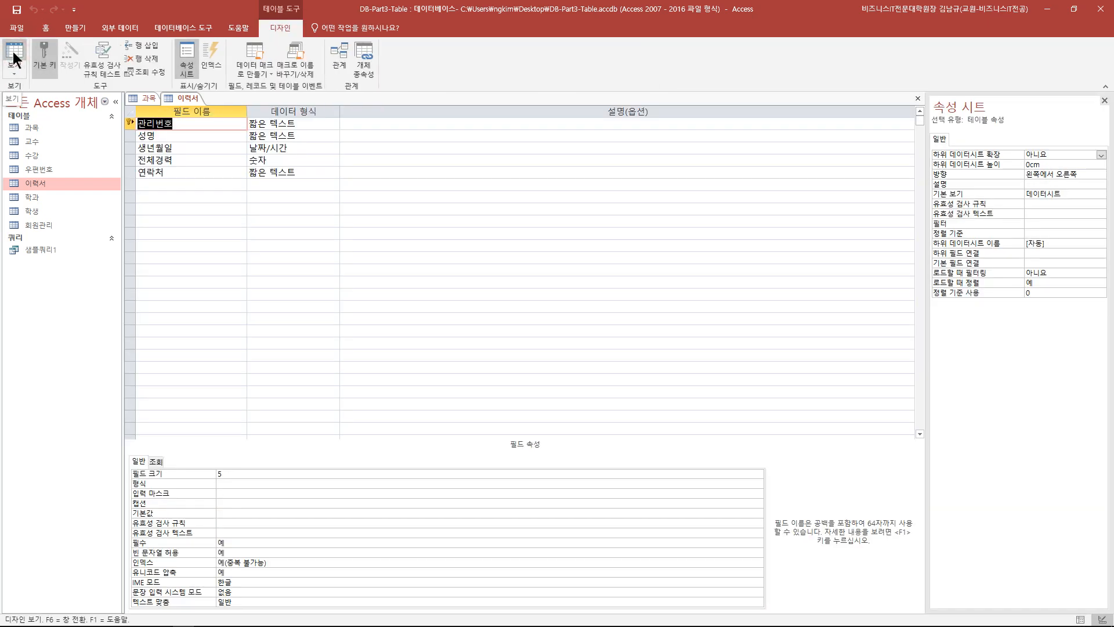
click(13, 53)
click(13, 52)
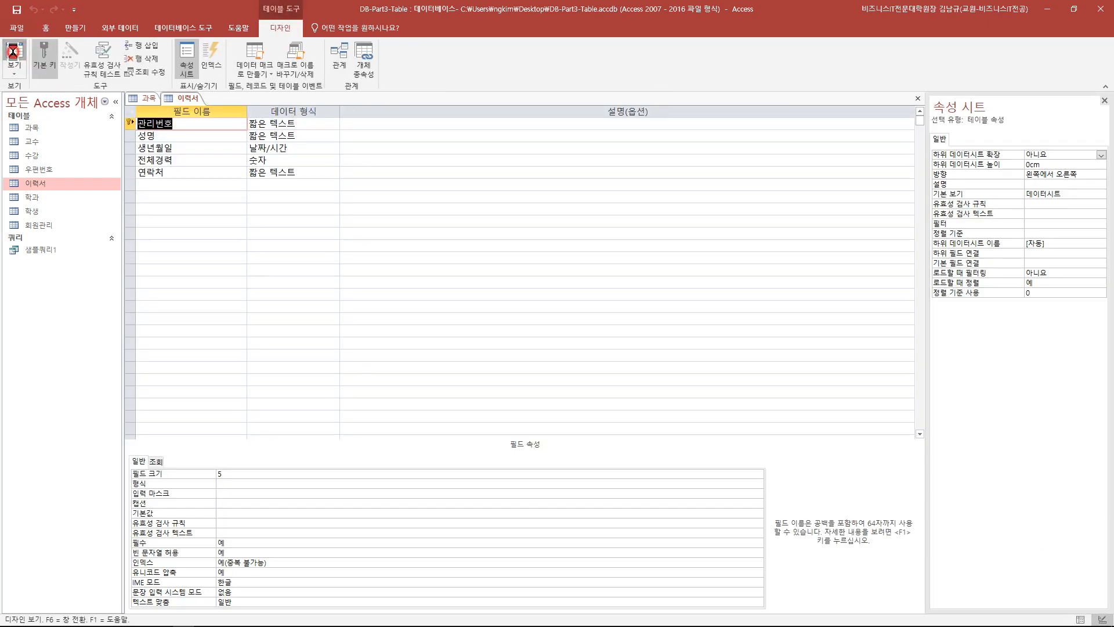
click(13, 52)
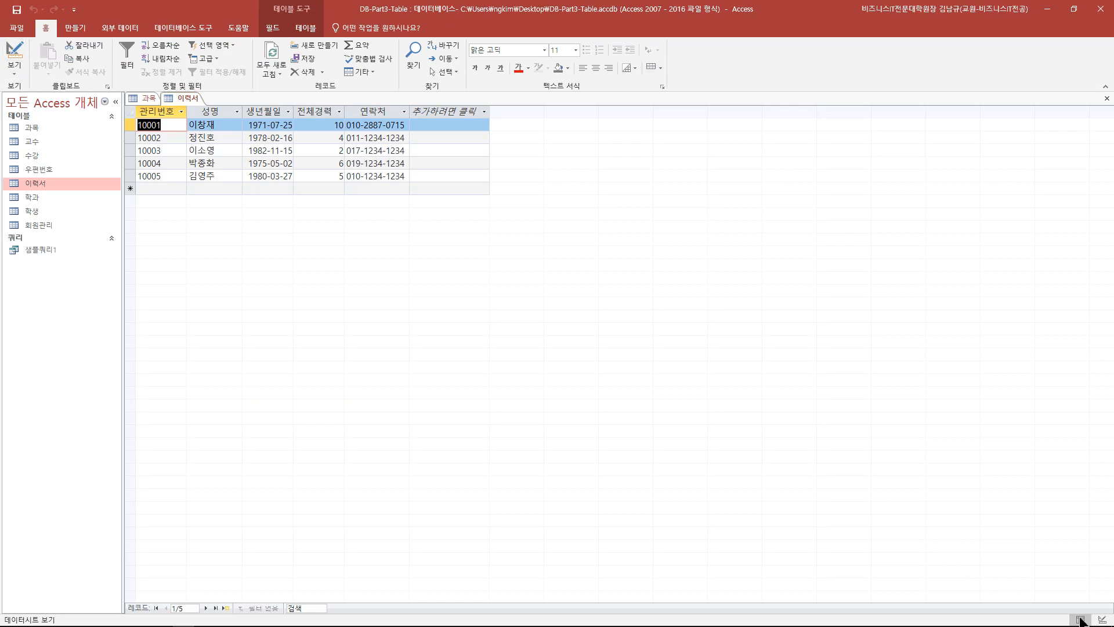
- Switch views with the status-bar buttons, then choose Design View from the tab's shortcut menu
click(1099, 620)
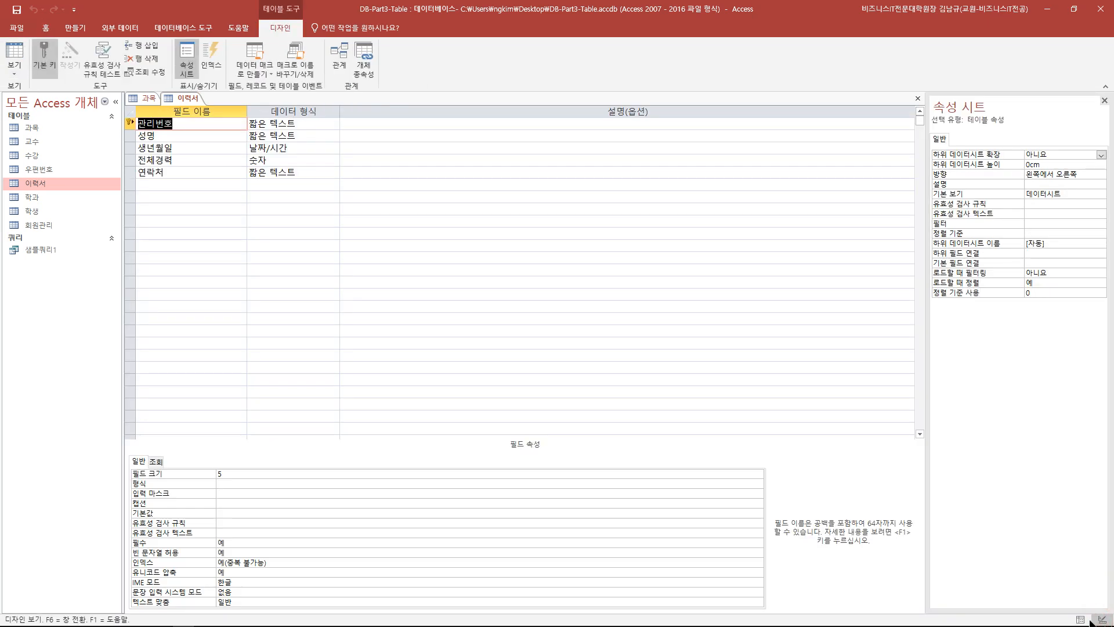
click(1081, 621)
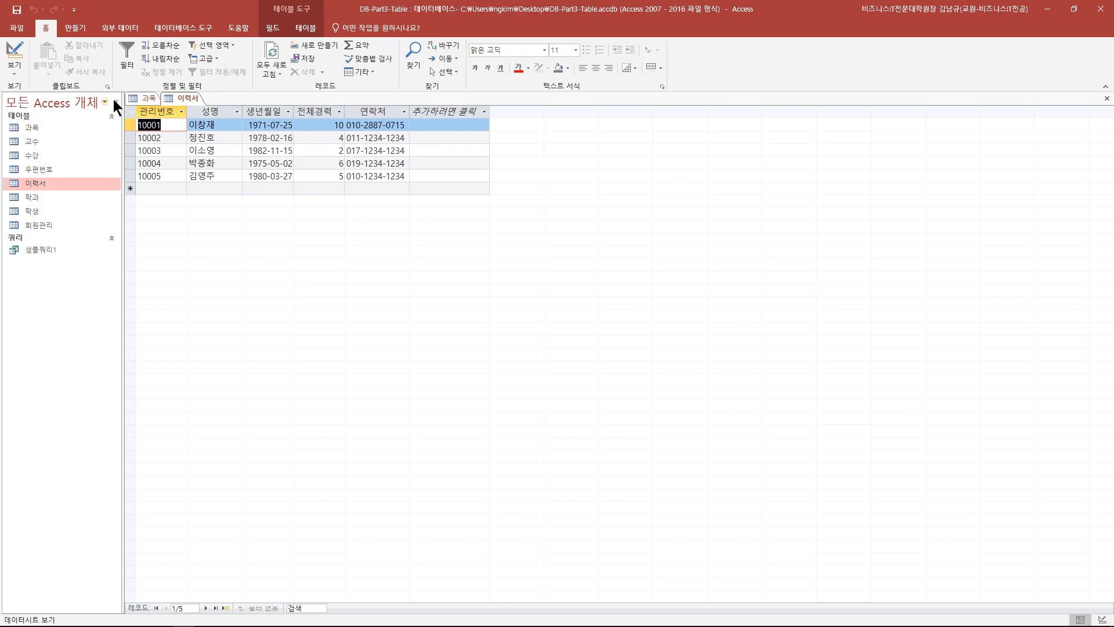
right_click(184, 100)
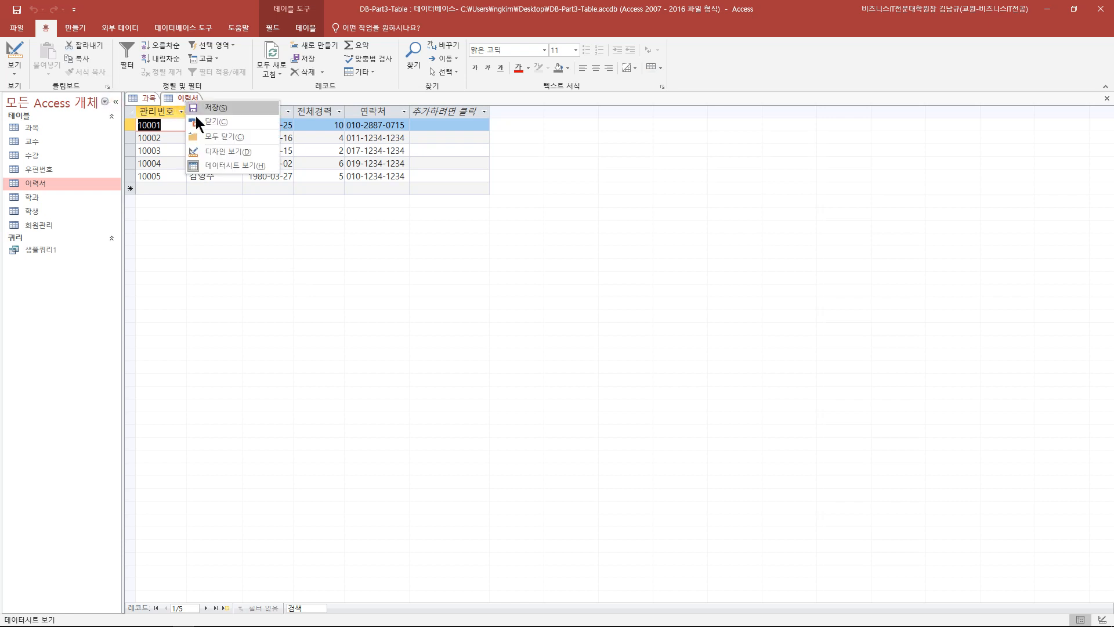
click(210, 154)
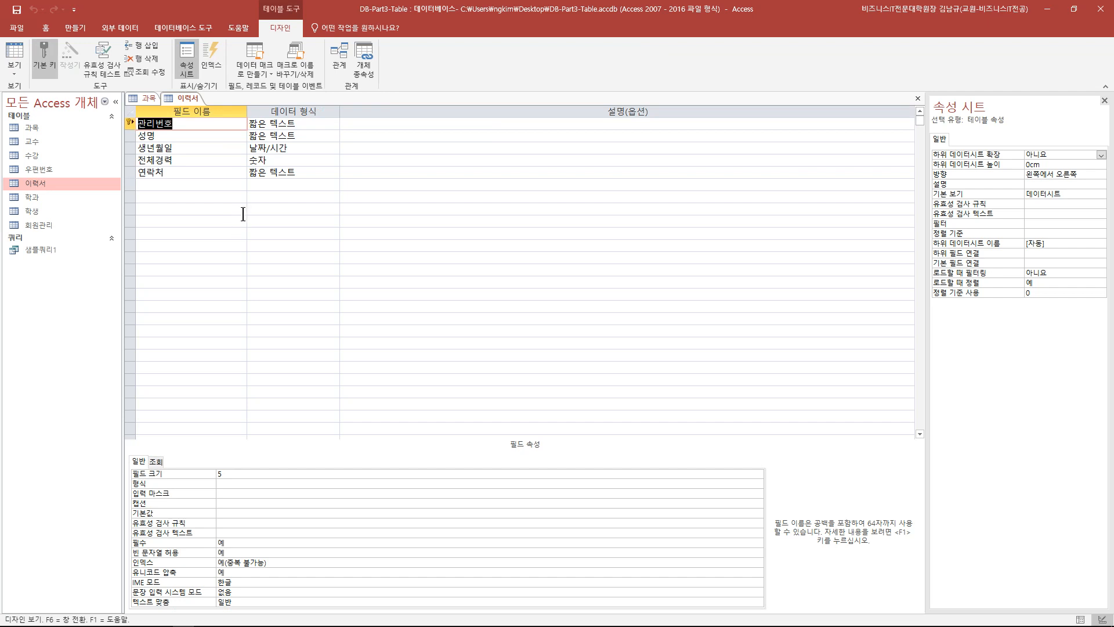
click(186, 126)
click(191, 135)
click(193, 148)
click(194, 160)
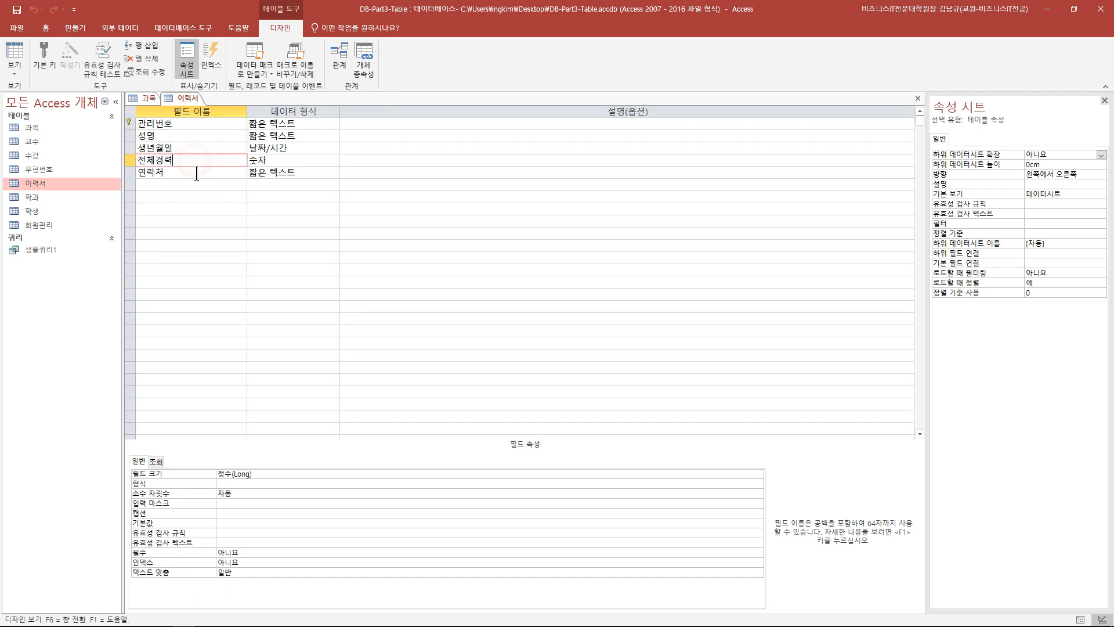
click(197, 173)
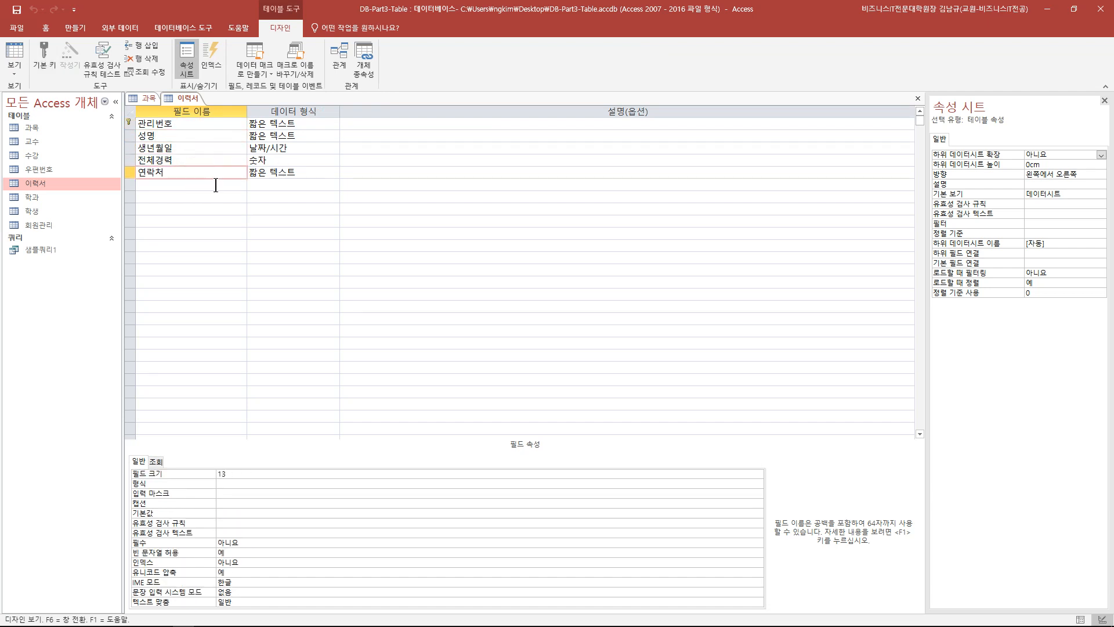
click(215, 185)
text(임시필드)
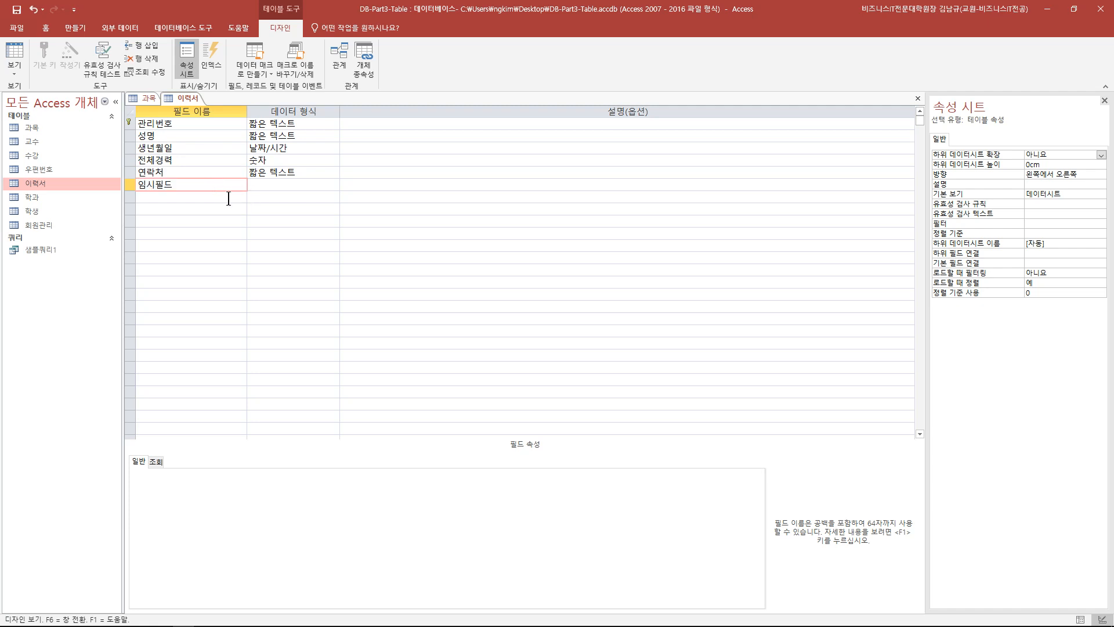
click(277, 184)
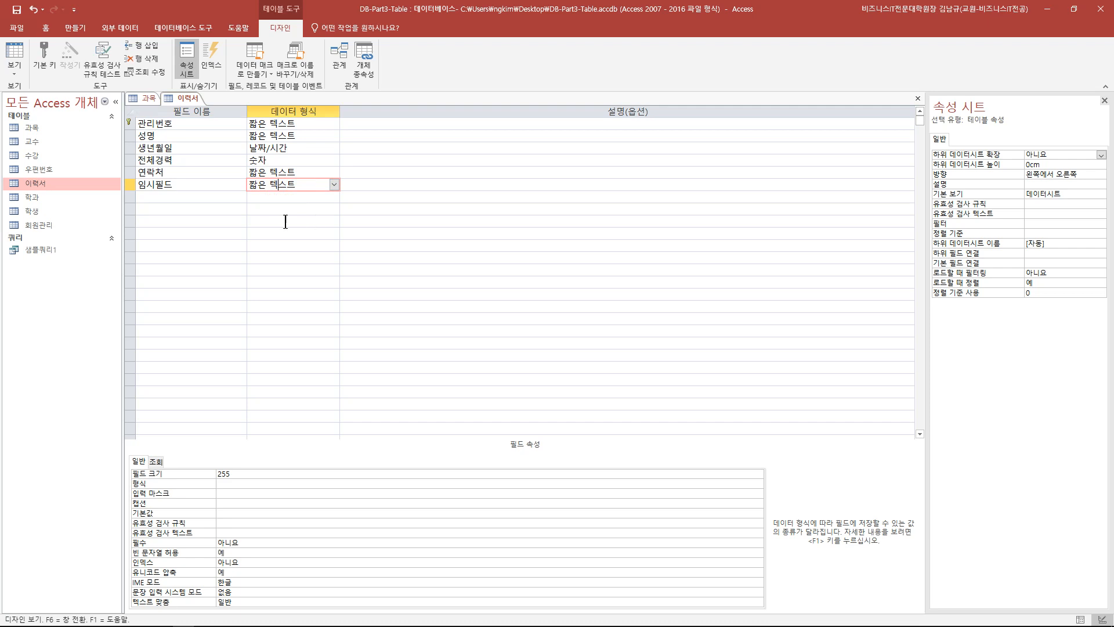
click(131, 184)
right_click(131, 185)
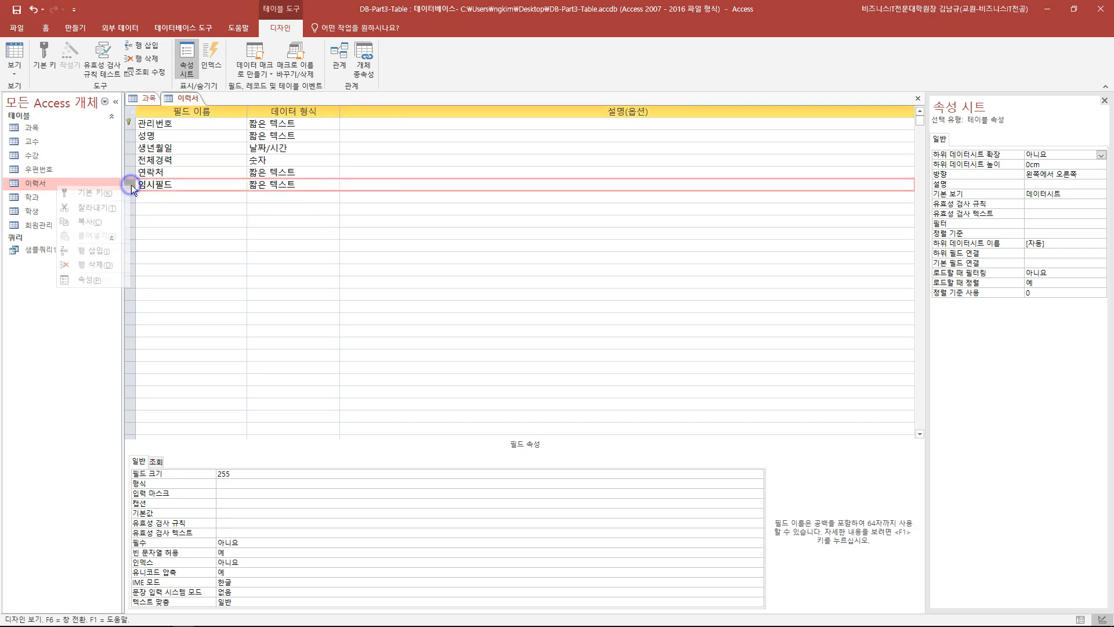
click(96, 264)
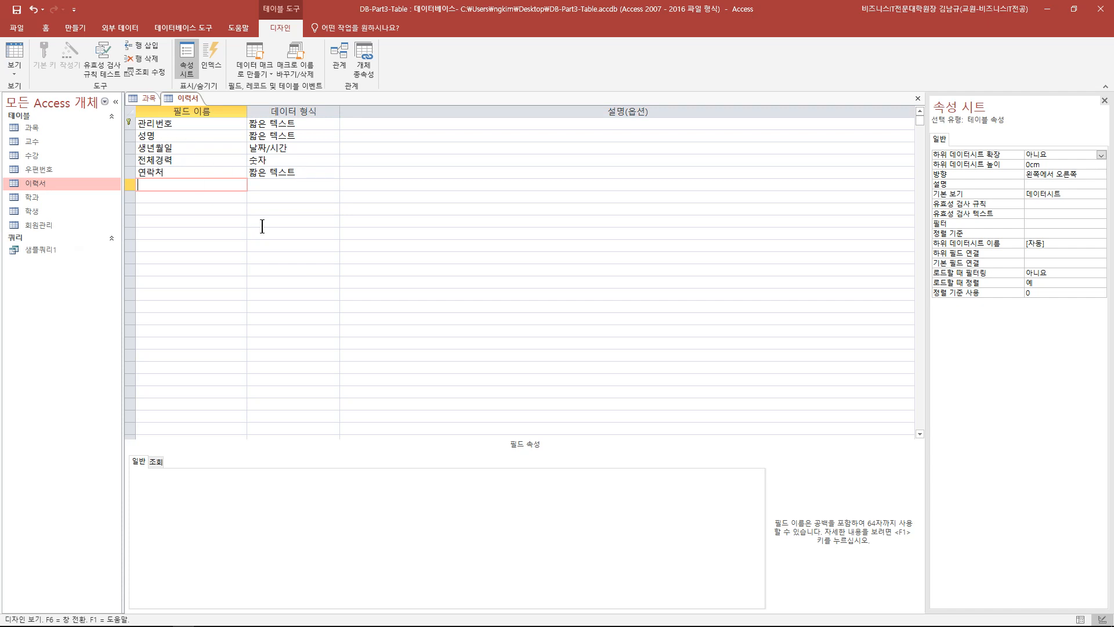
- Make 연락처 the primary key, then restore 관리번호 as the primary key
click(133, 172)
click(37, 58)
click(130, 123)
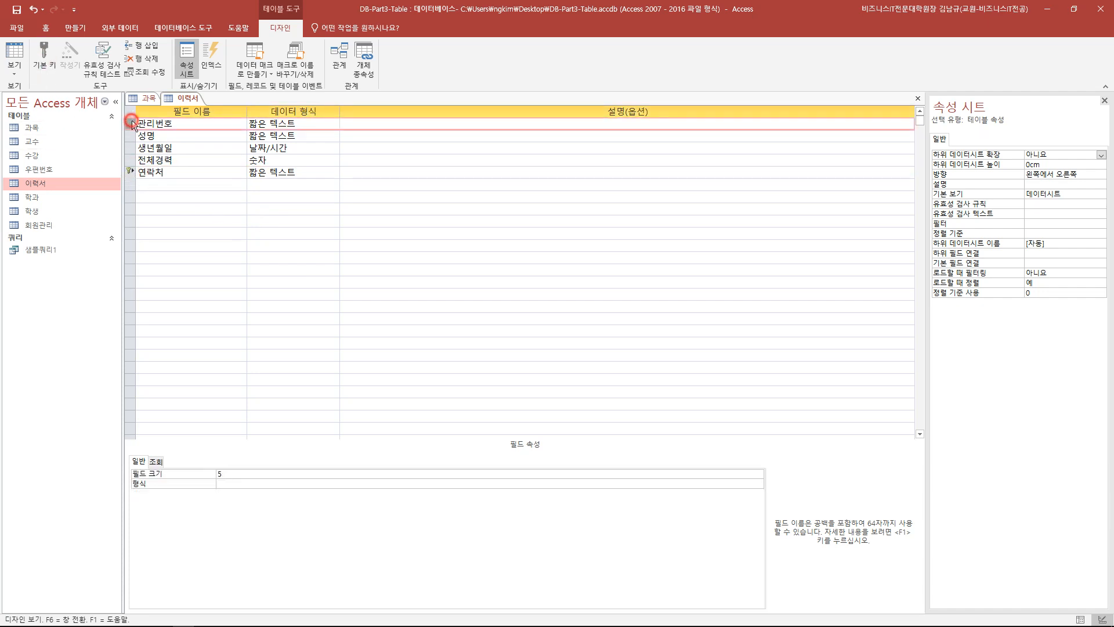
click(50, 57)
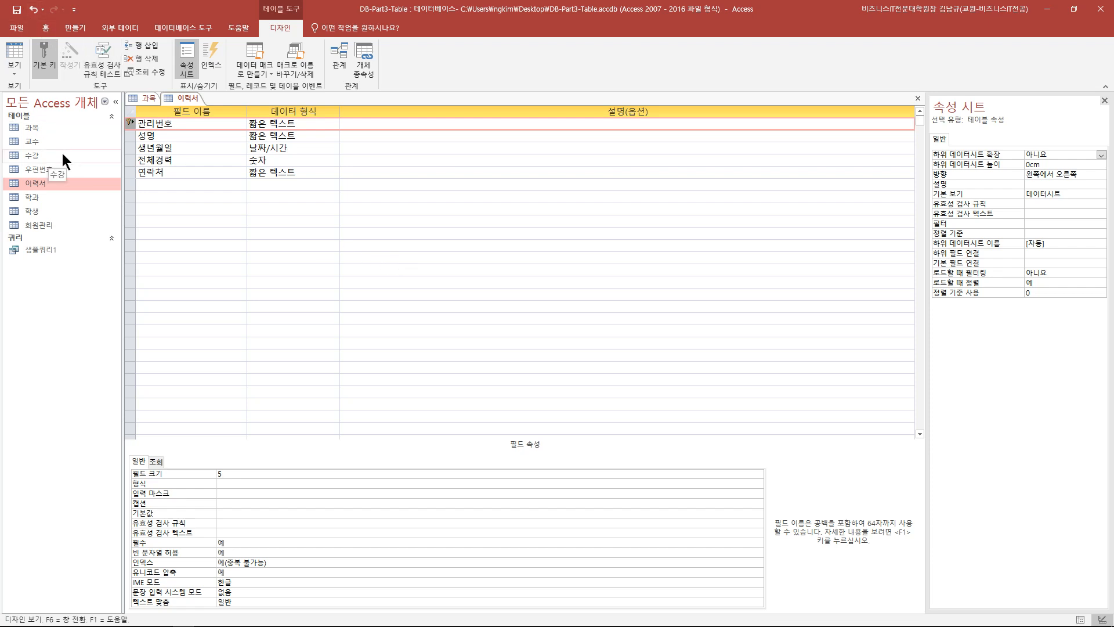
- Save the 이력서 table design and switch to Datasheet view
click(270, 215)
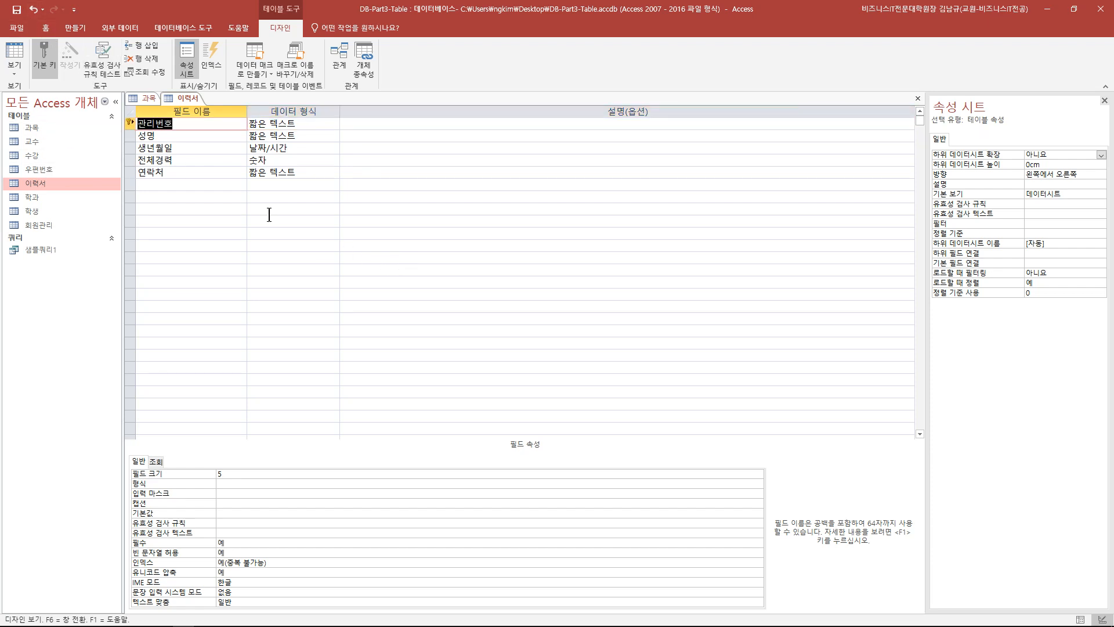
click(232, 210)
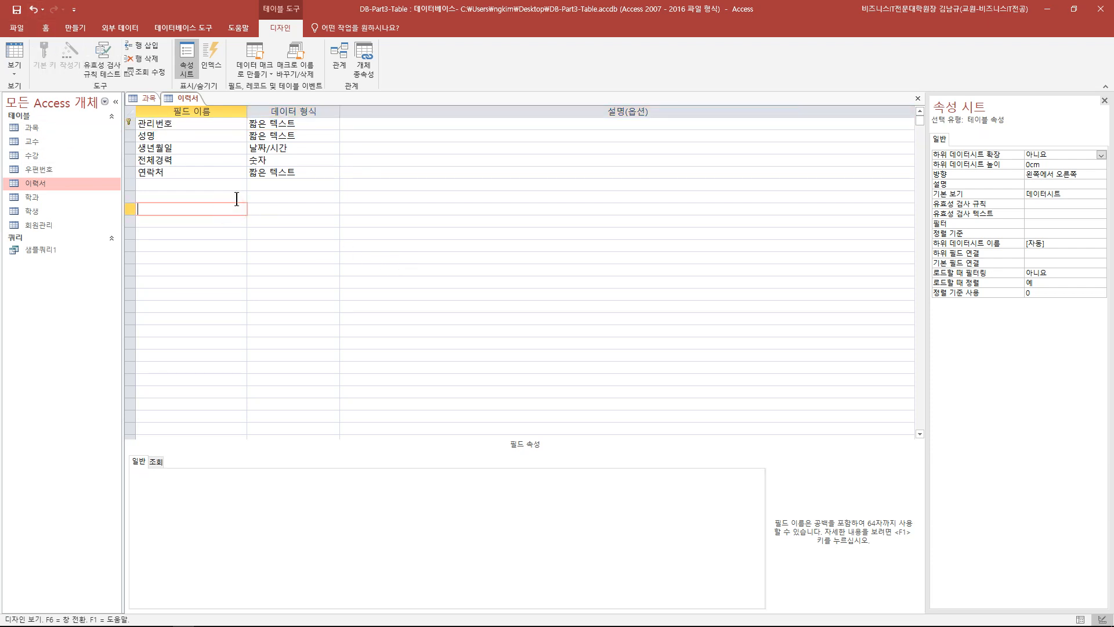
click(17, 13)
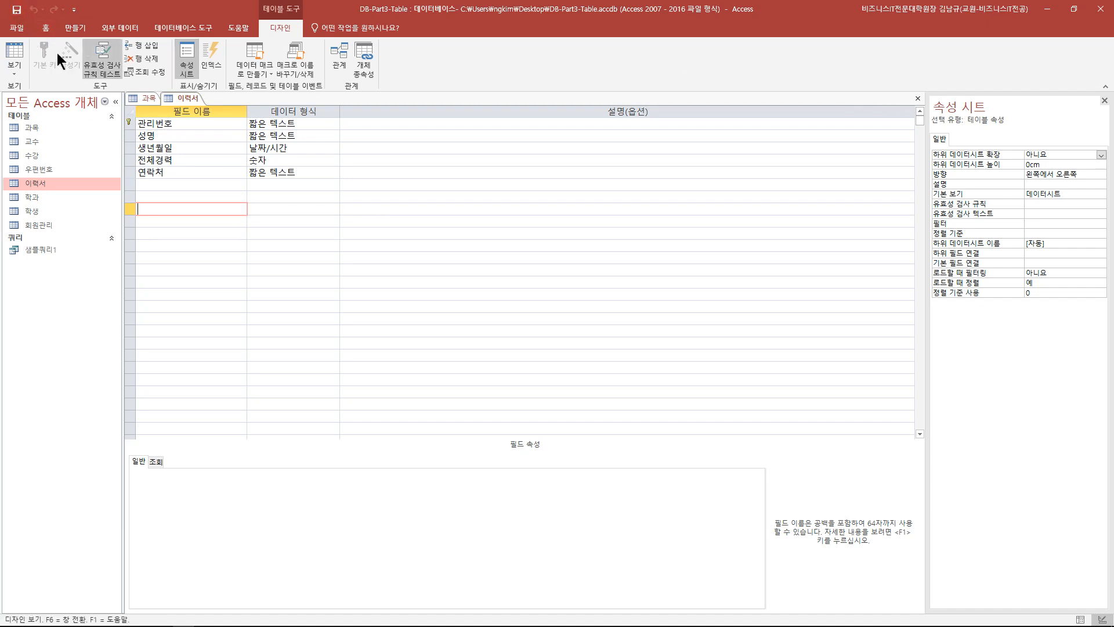
click(18, 51)
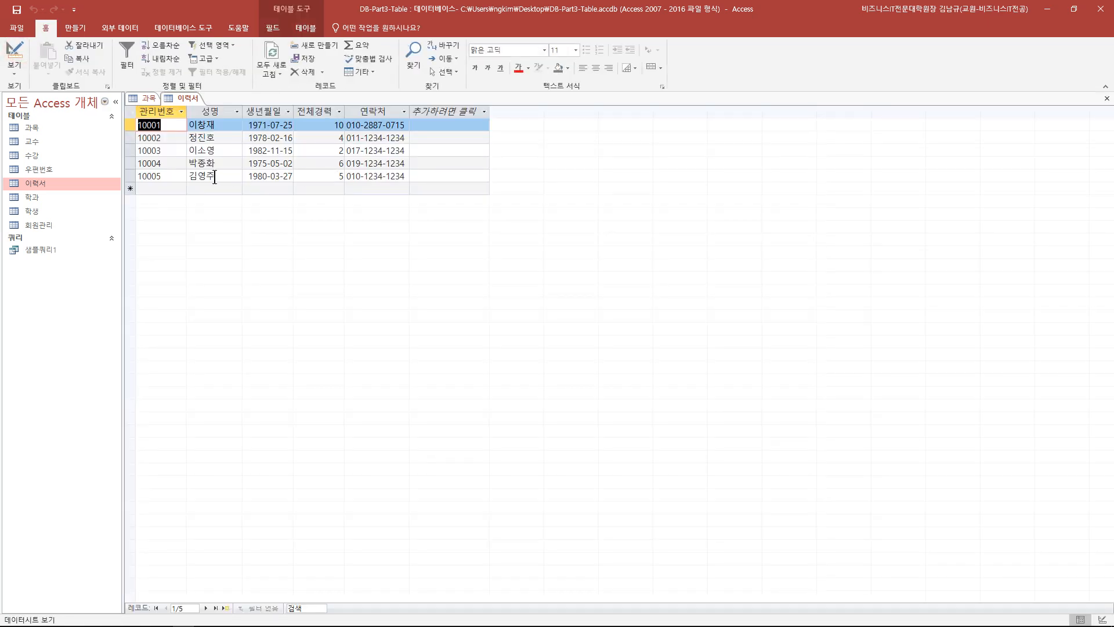
- Append extra text to the 성명 value of record 10005 and commit the row
click(218, 178)
text(ㄹㄹ)
key(BackSpace)
key(BackSpace)
text(바보)
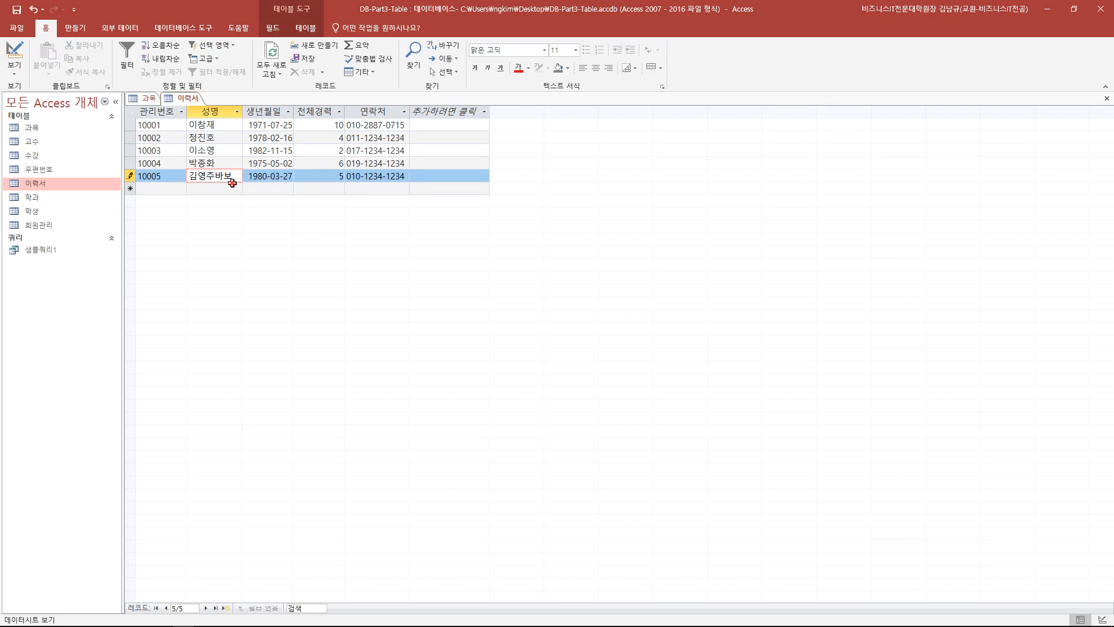
key(Down)
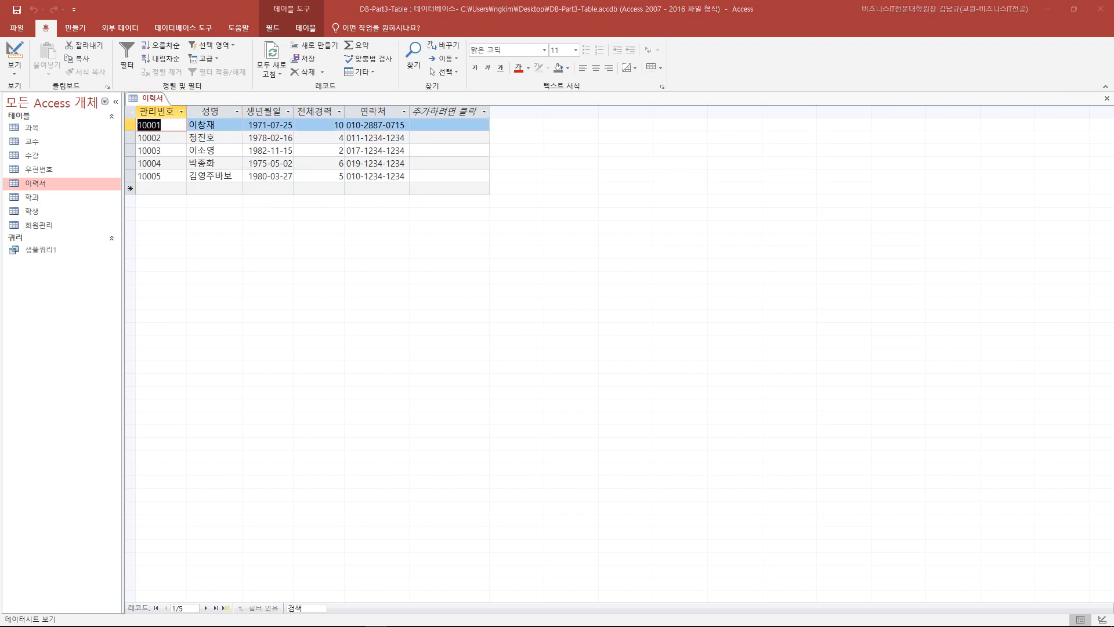
- Replace part of record 10005's name with new text and save the record
click(214, 177)
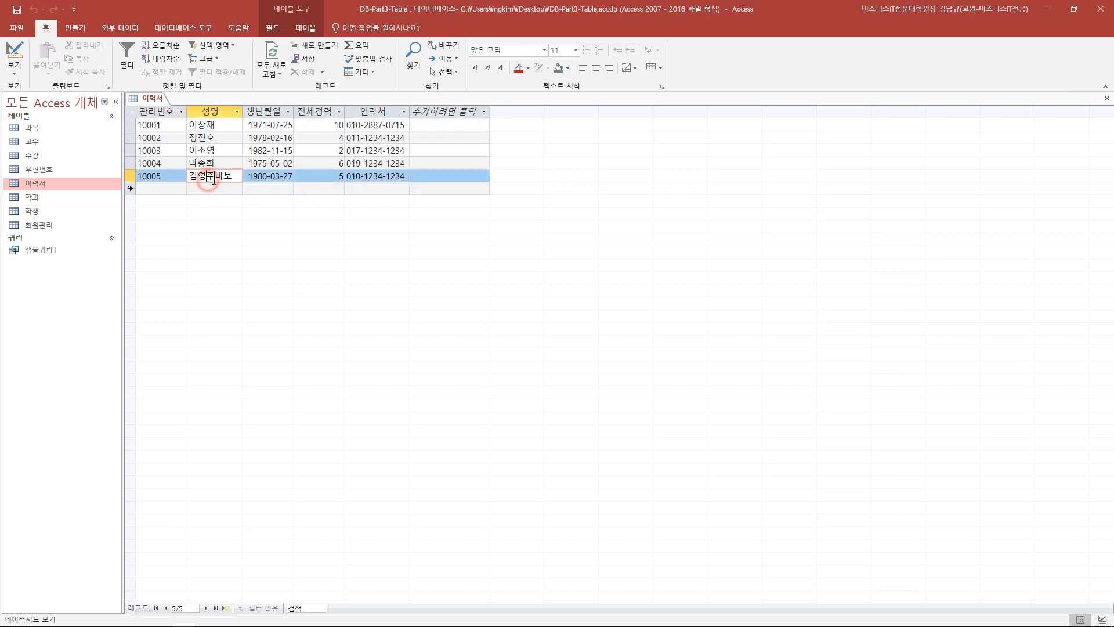
drag(202, 178, 250, 178)
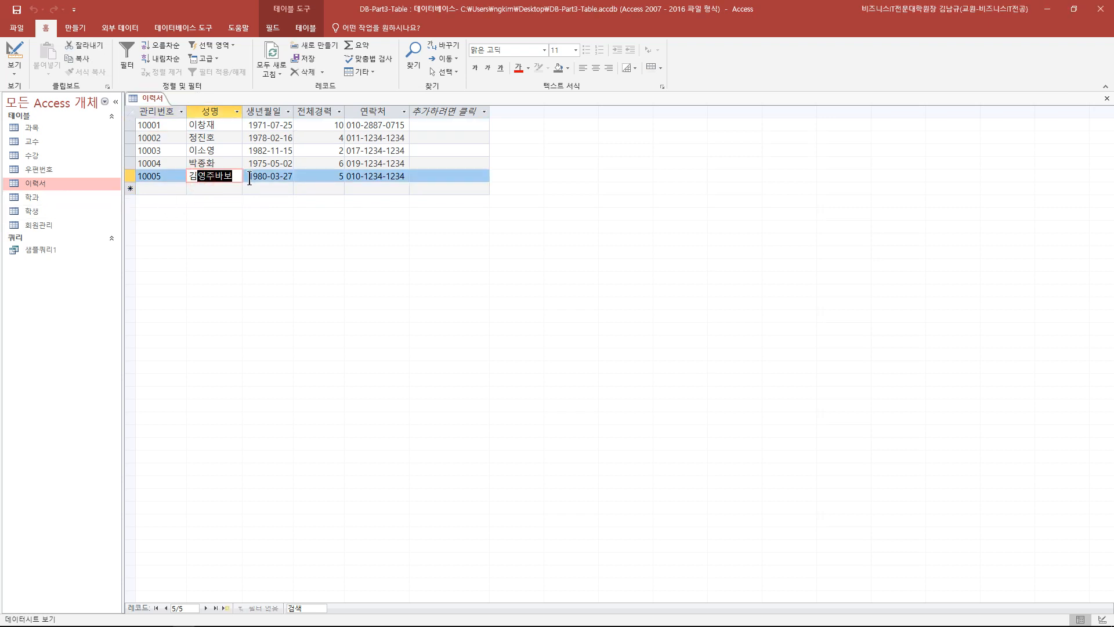
text(길동)
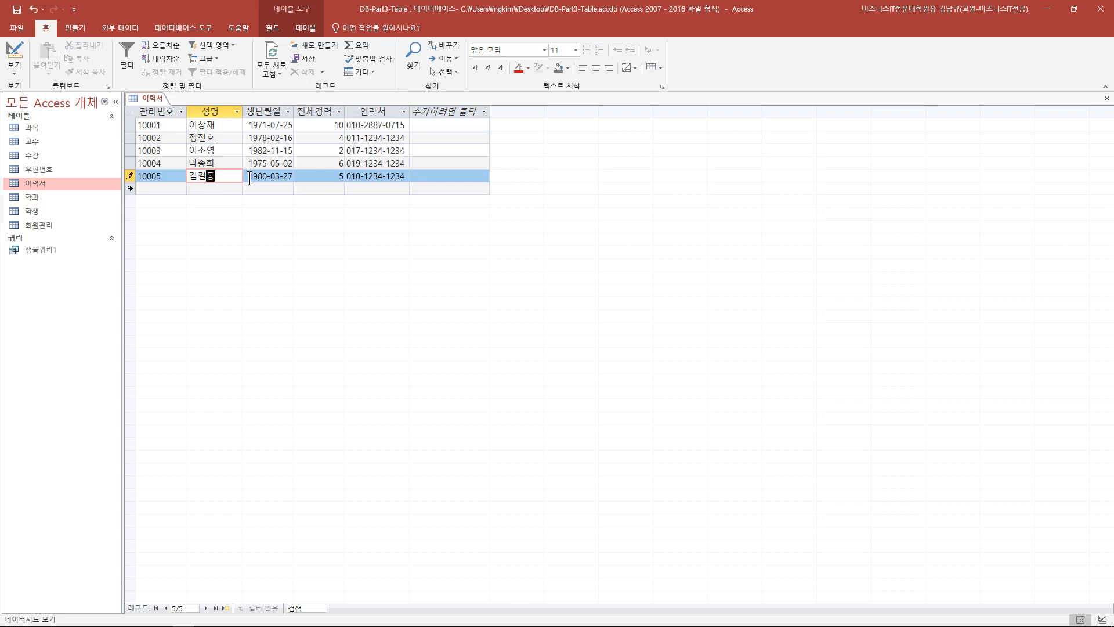
click(349, 189)
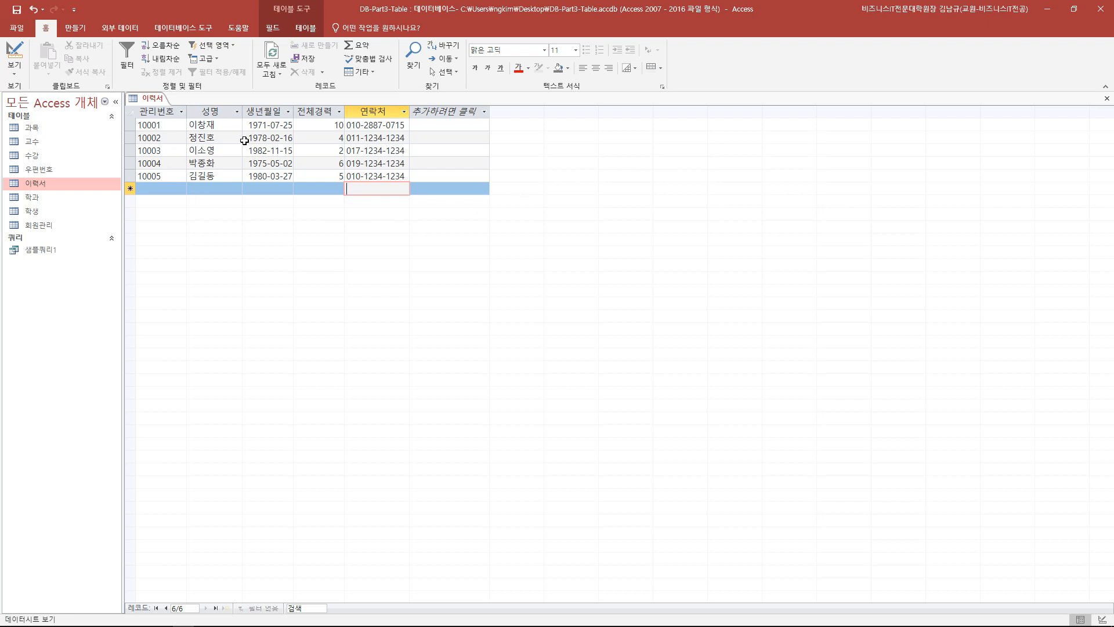
click(13, 61)
click(212, 183)
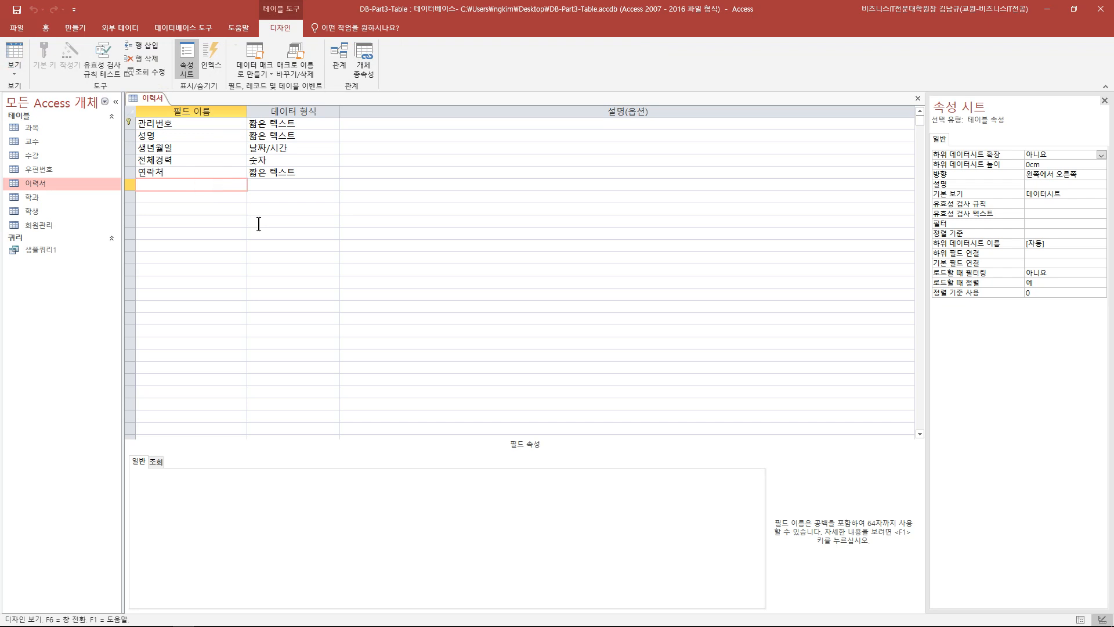
text(임시)
click(305, 211)
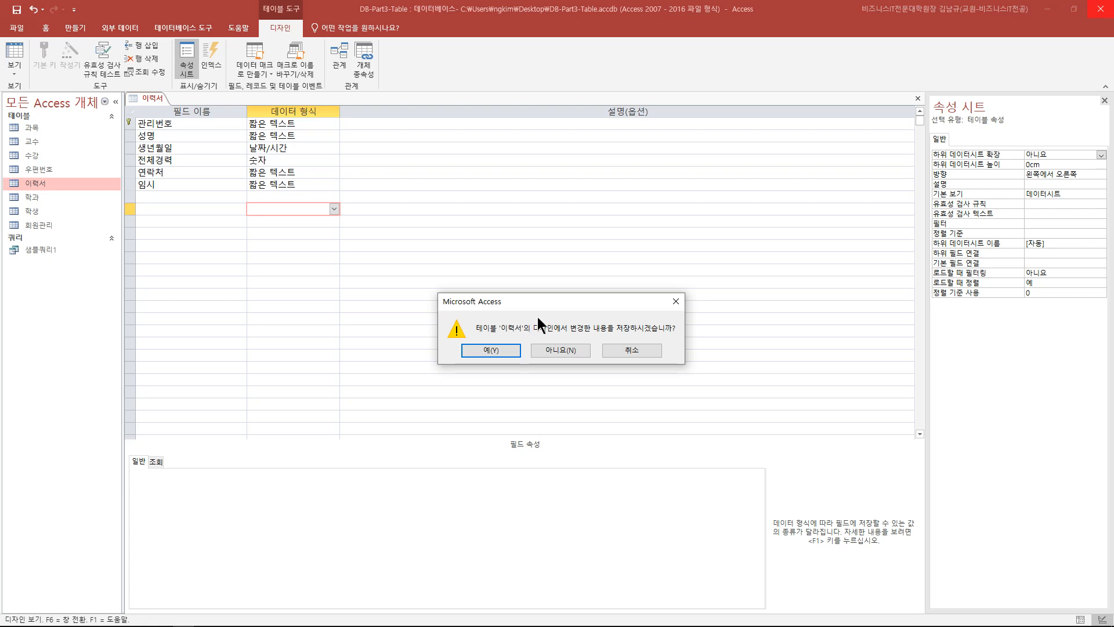
click(623, 350)
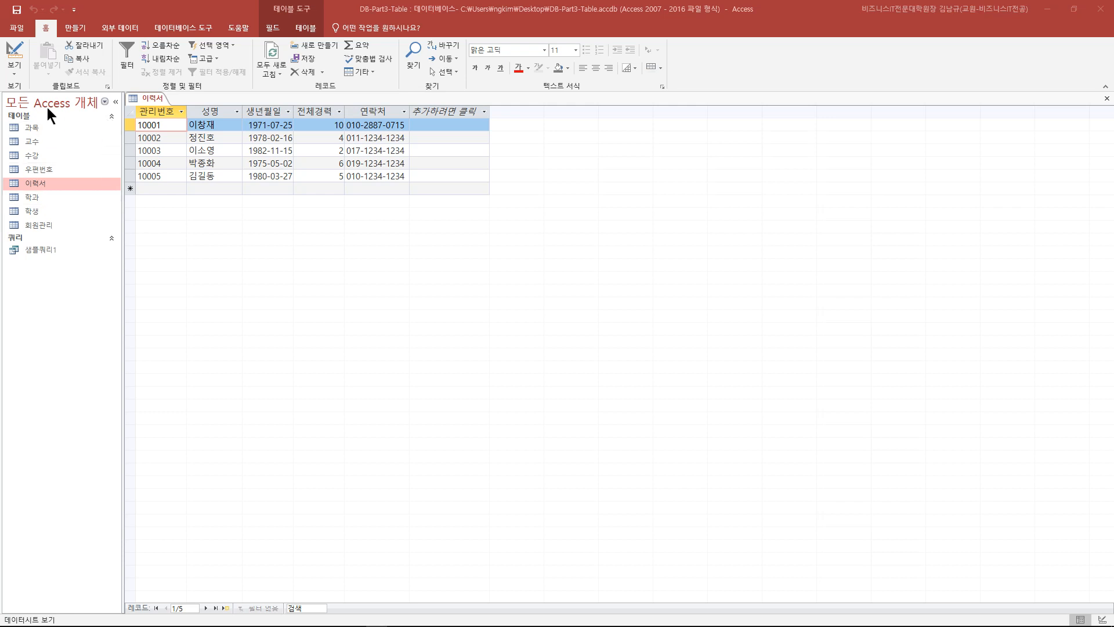
- Filter the navigation pane by Queries, Tables, Forms, then back to All Access Objects
click(112, 116)
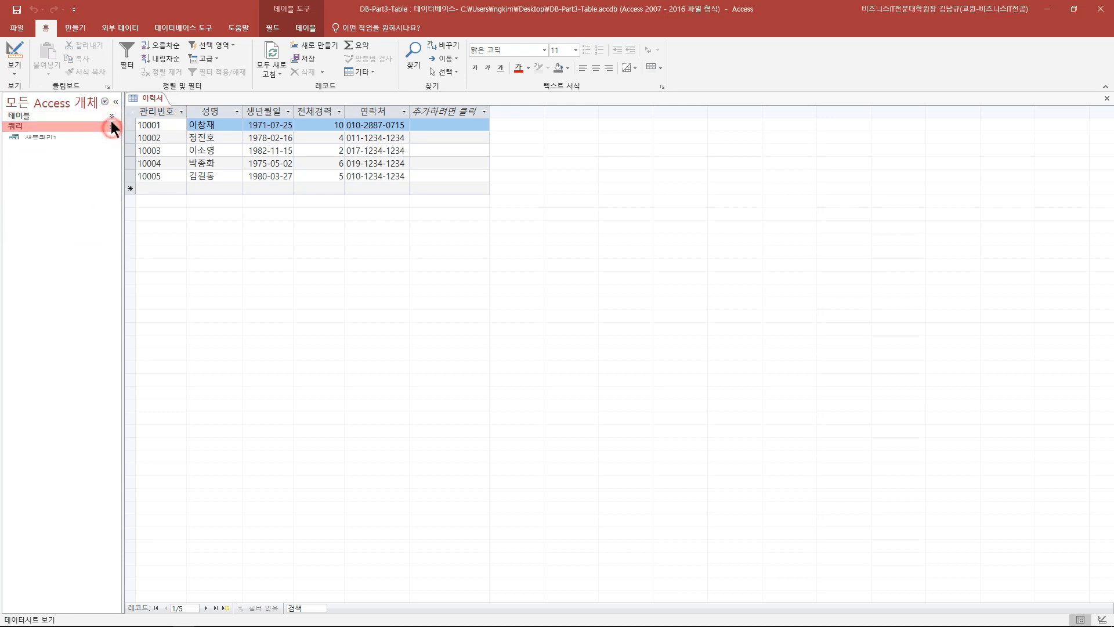
click(112, 116)
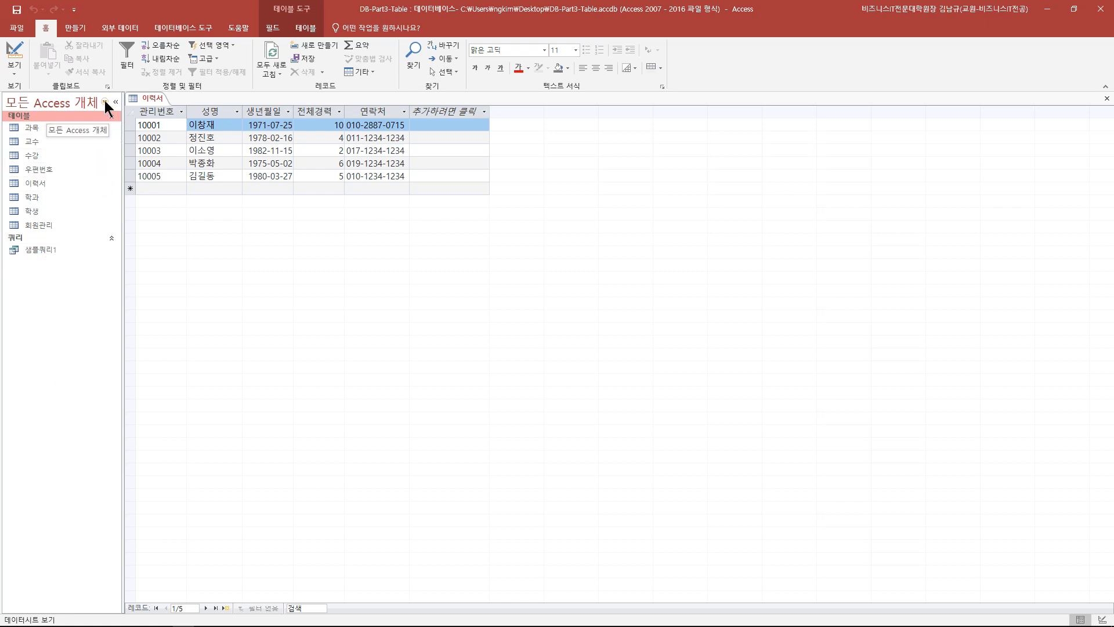
click(104, 103)
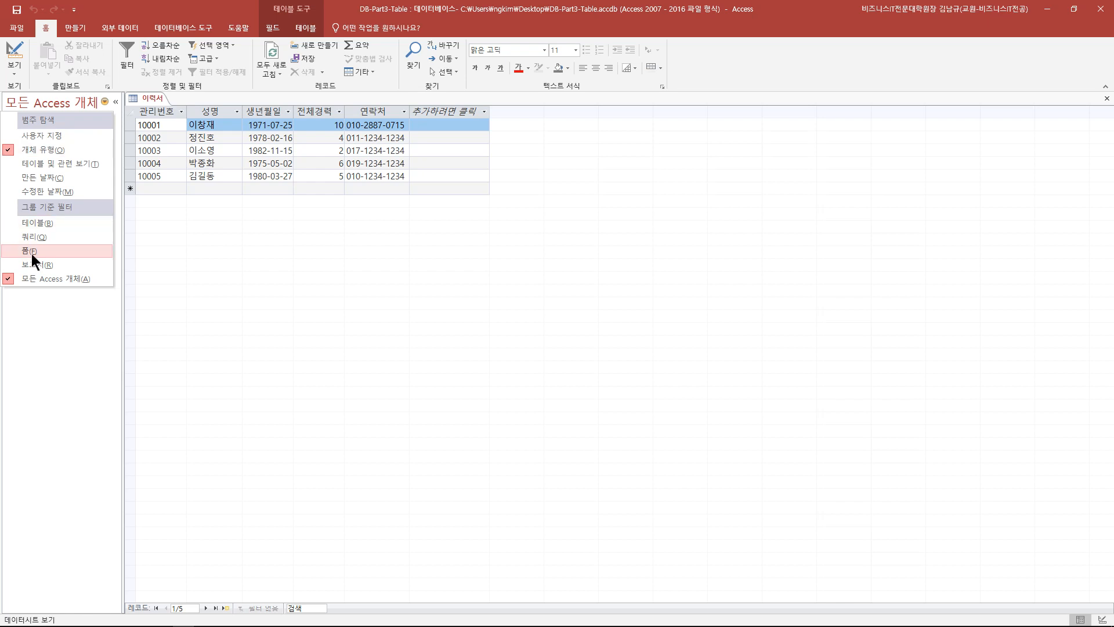
click(36, 238)
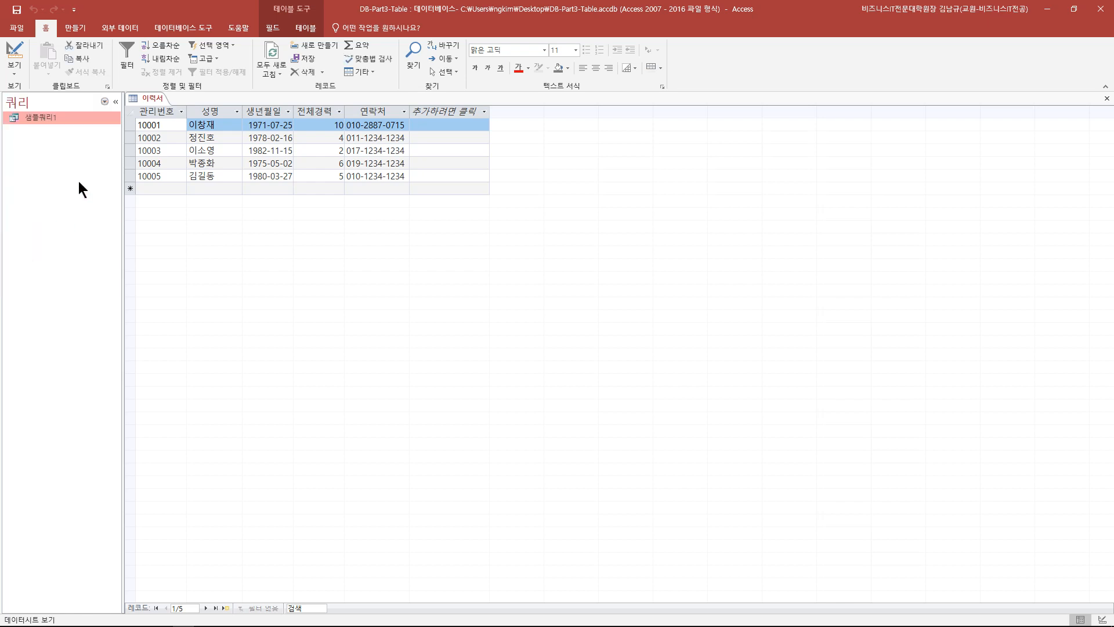
click(104, 102)
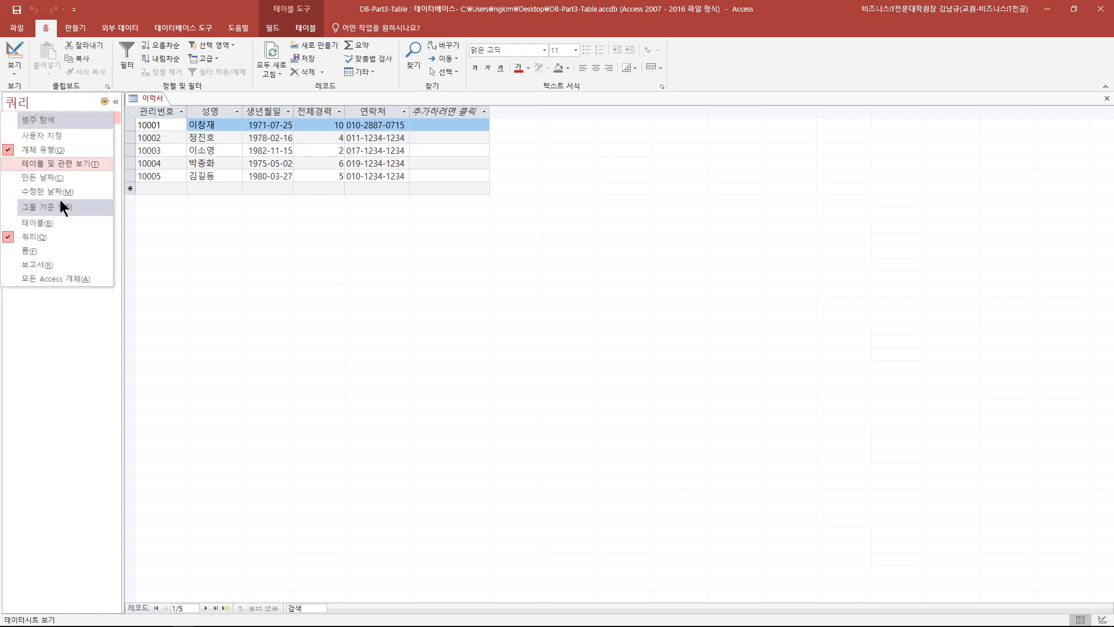
click(50, 221)
click(104, 103)
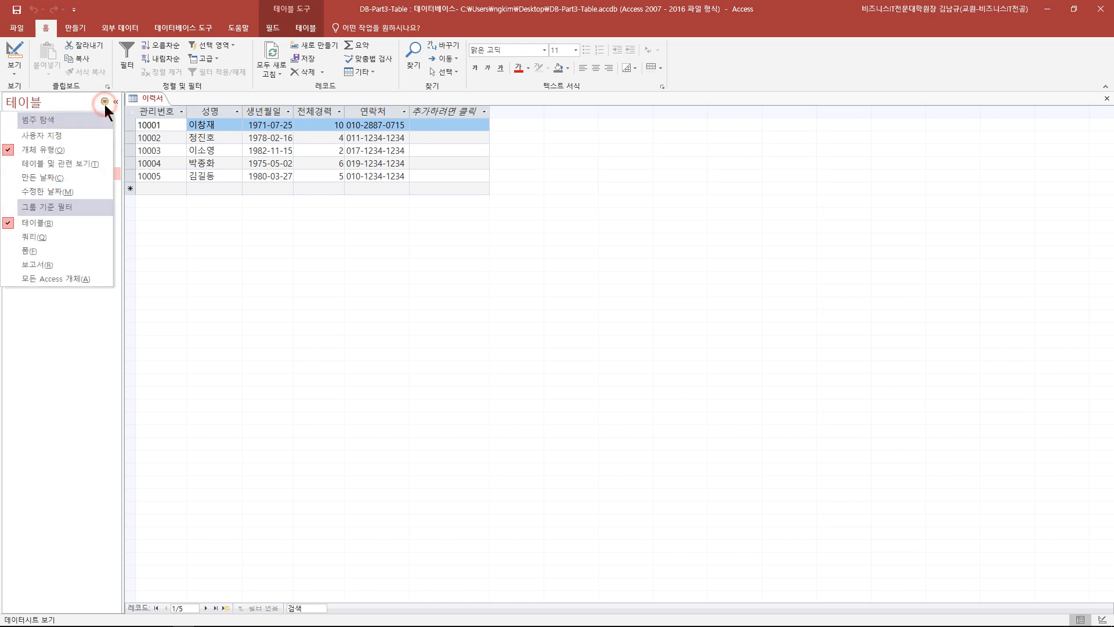
click(46, 250)
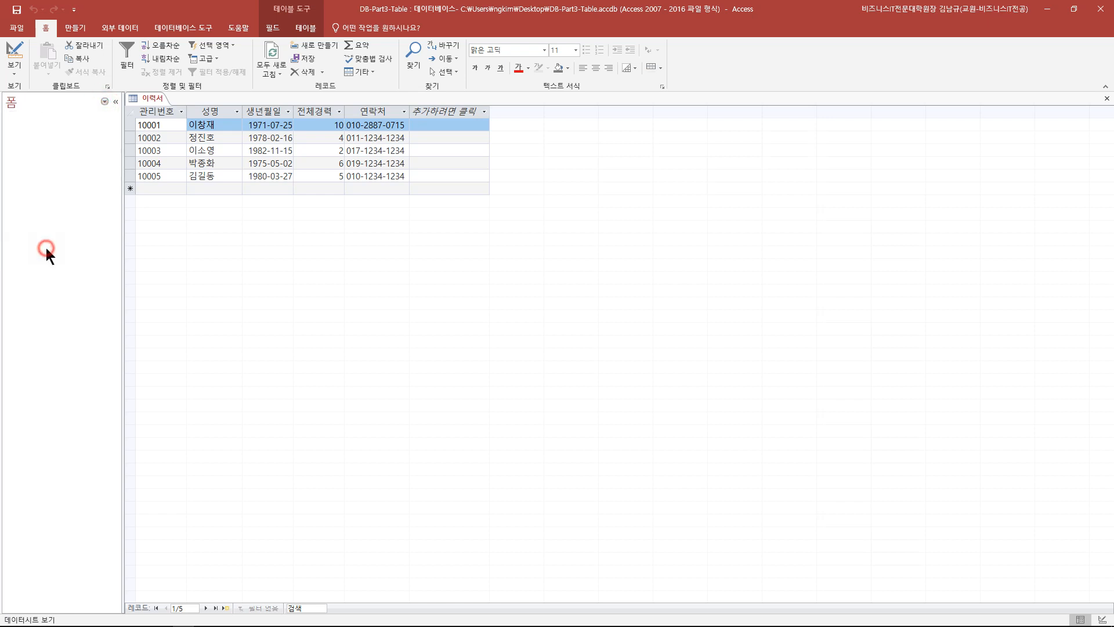
click(105, 101)
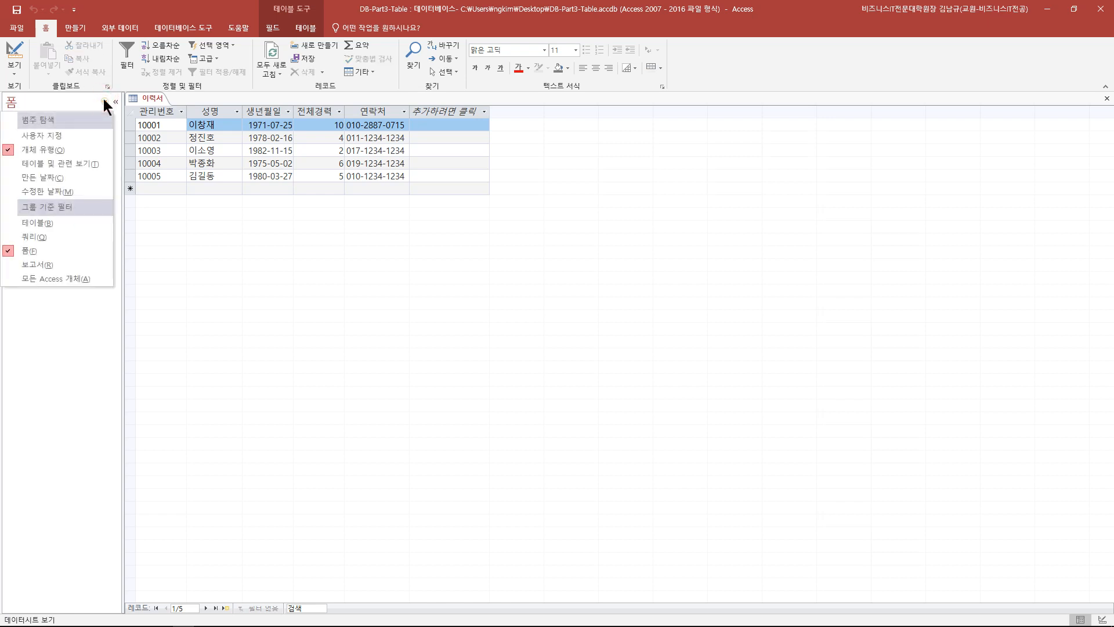
click(76, 279)
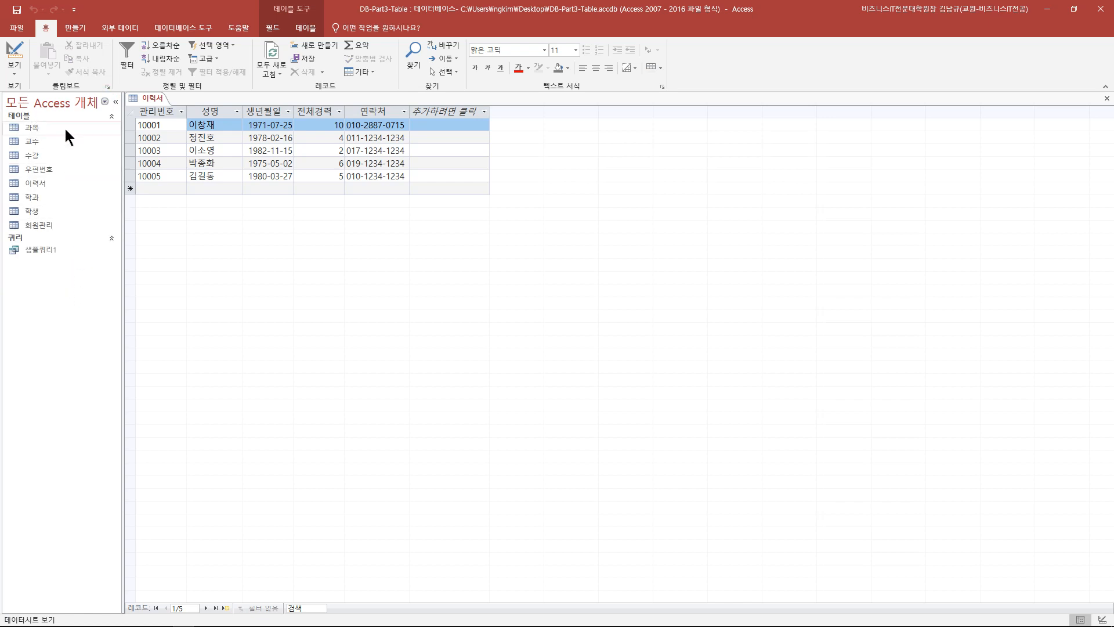
- Close the 이력서 table tab
click(110, 238)
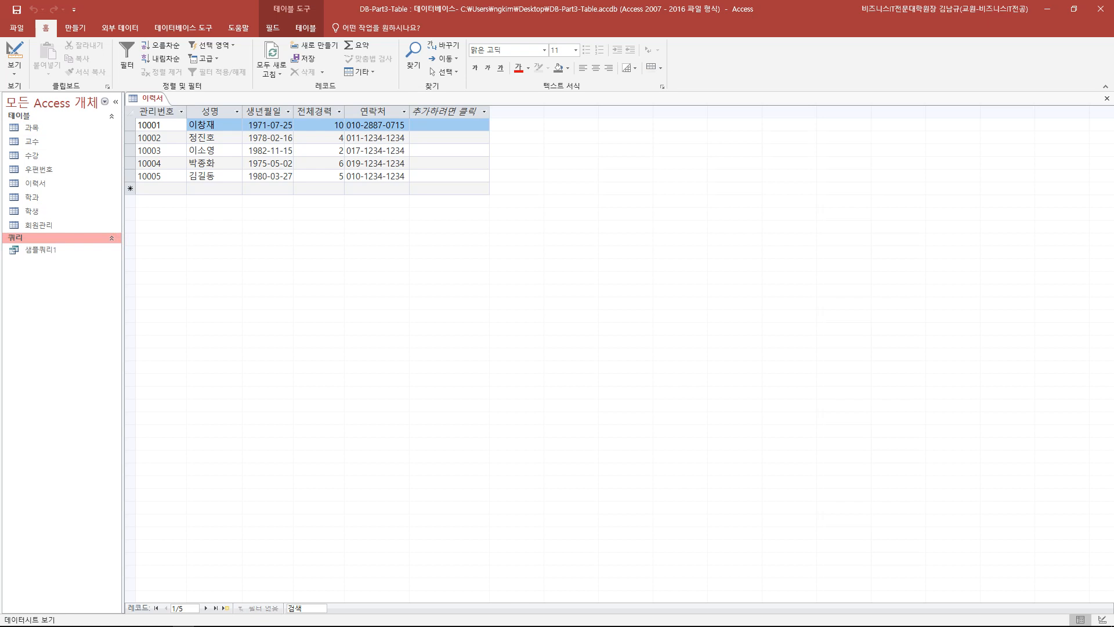
click(376, 188)
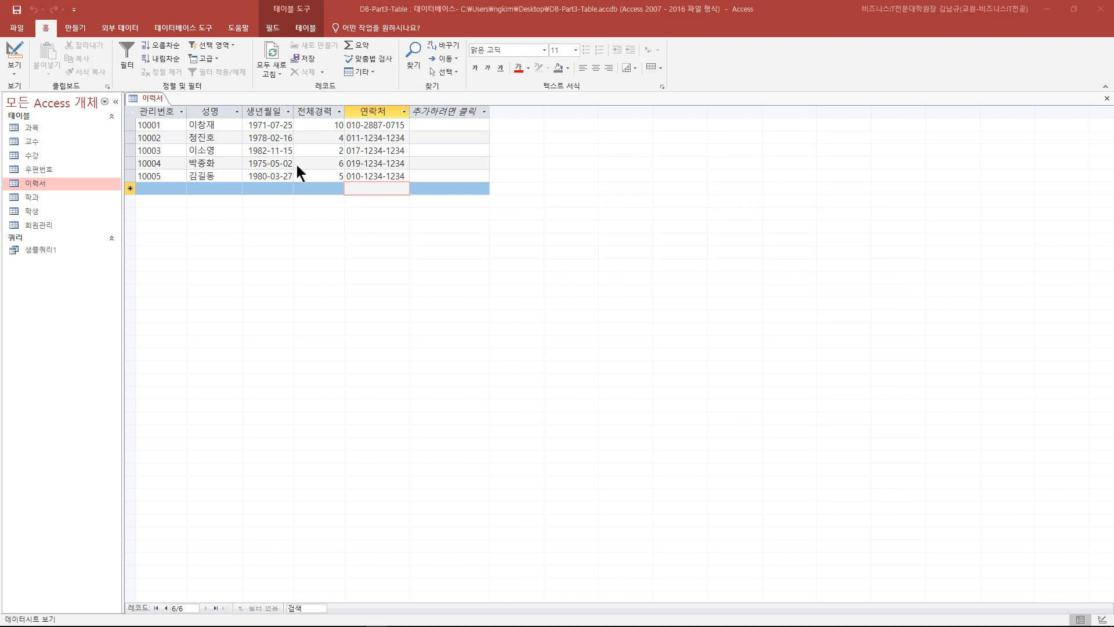
click(358, 250)
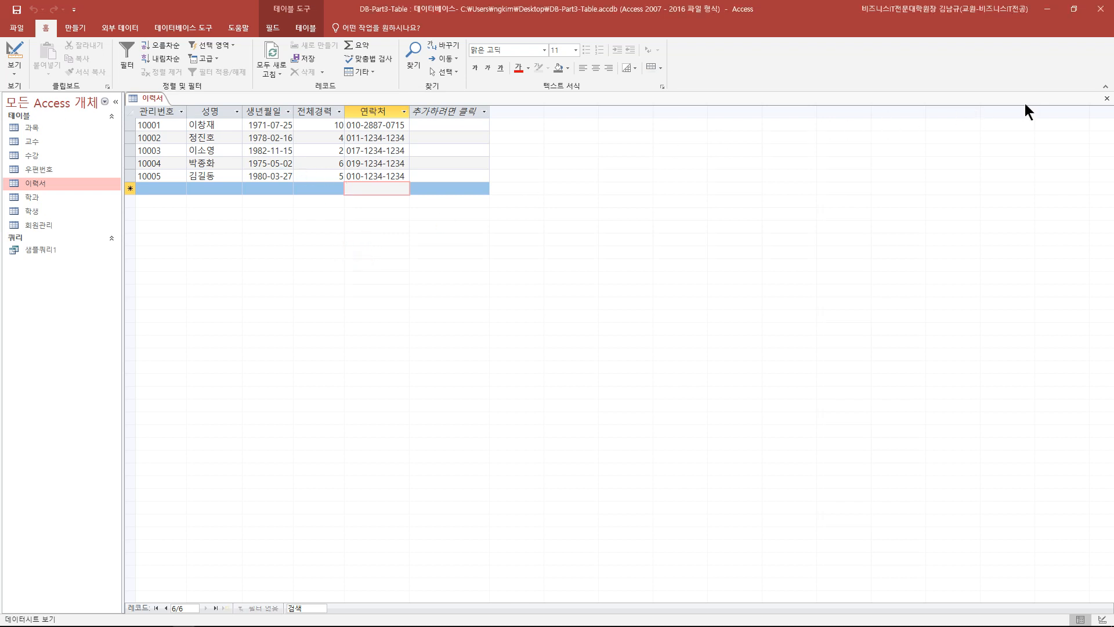
click(1106, 98)
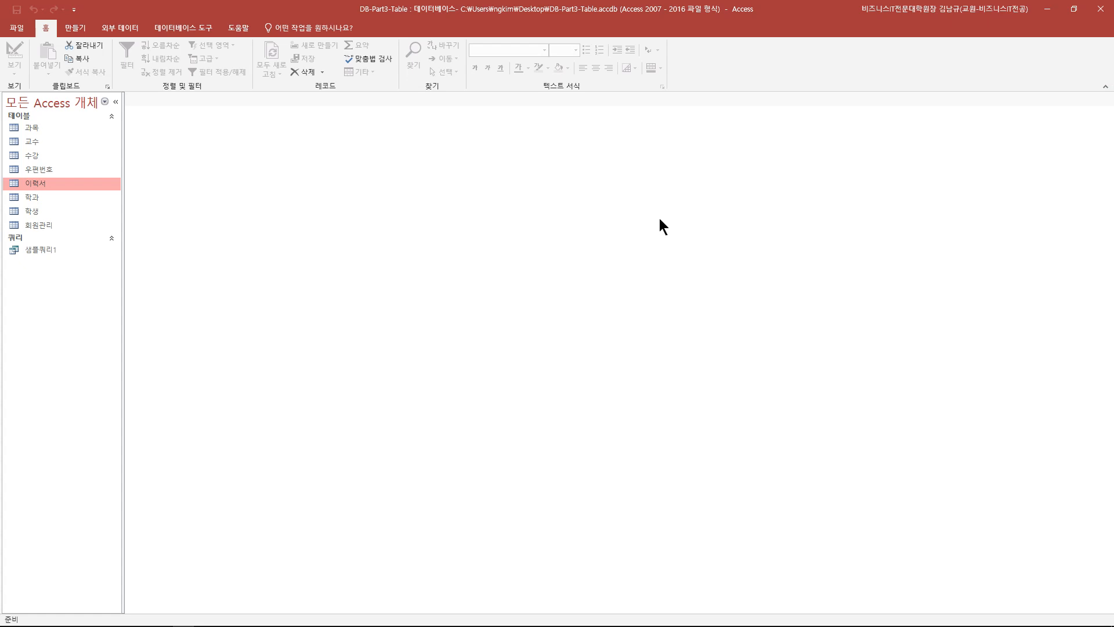
key(alt+Tab)
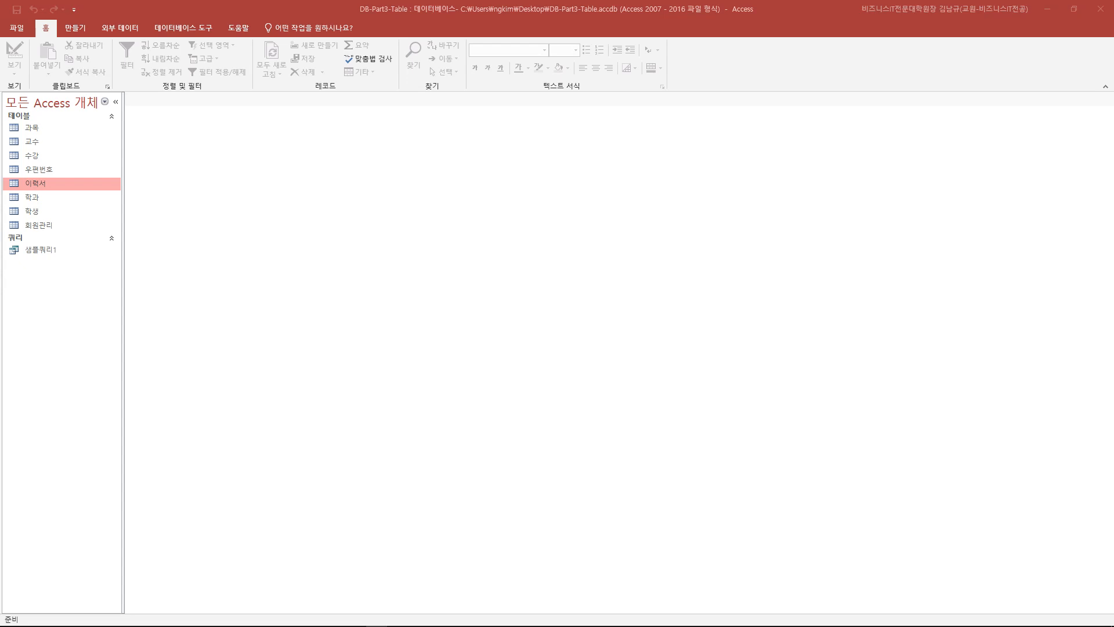
- Select the 과목 table and browse the Create and Database Tools ribbon tabs, ending on Create
click(32, 127)
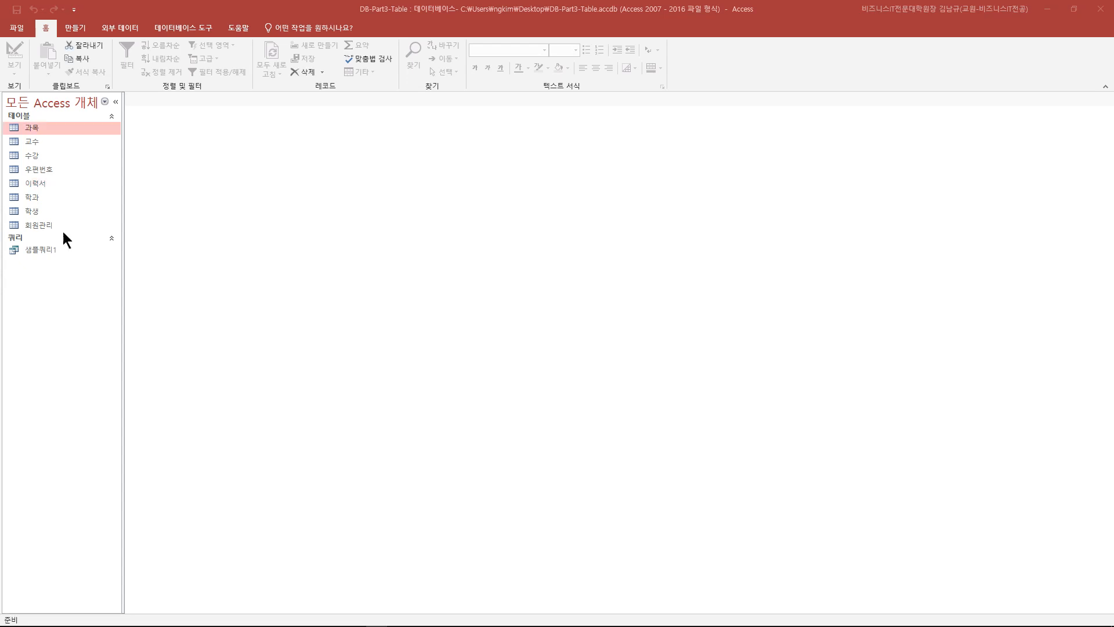
click(75, 29)
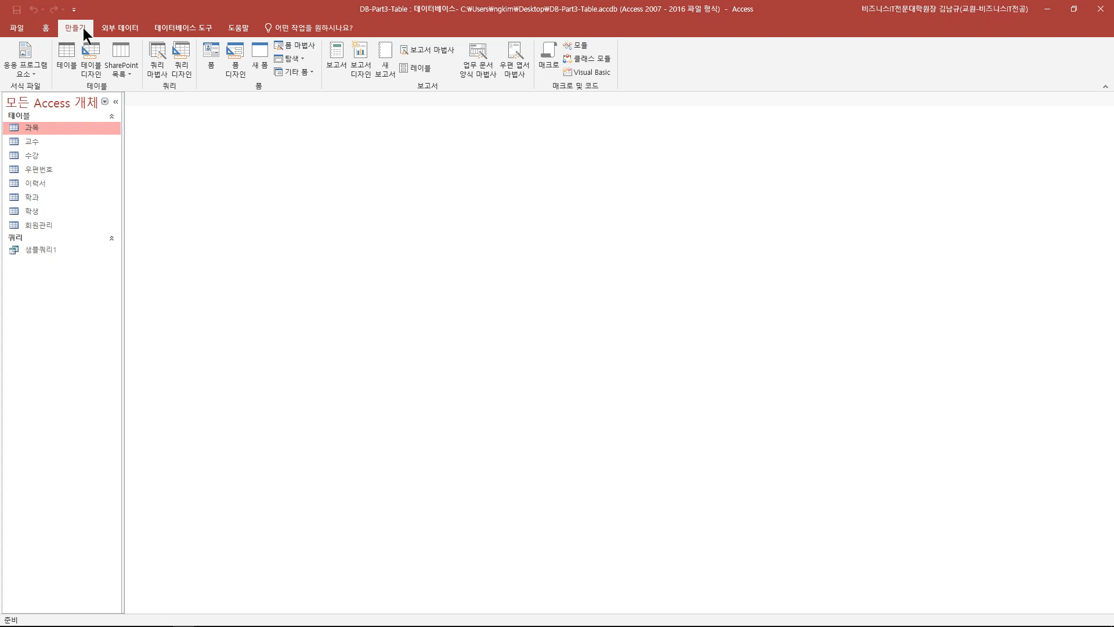
click(194, 26)
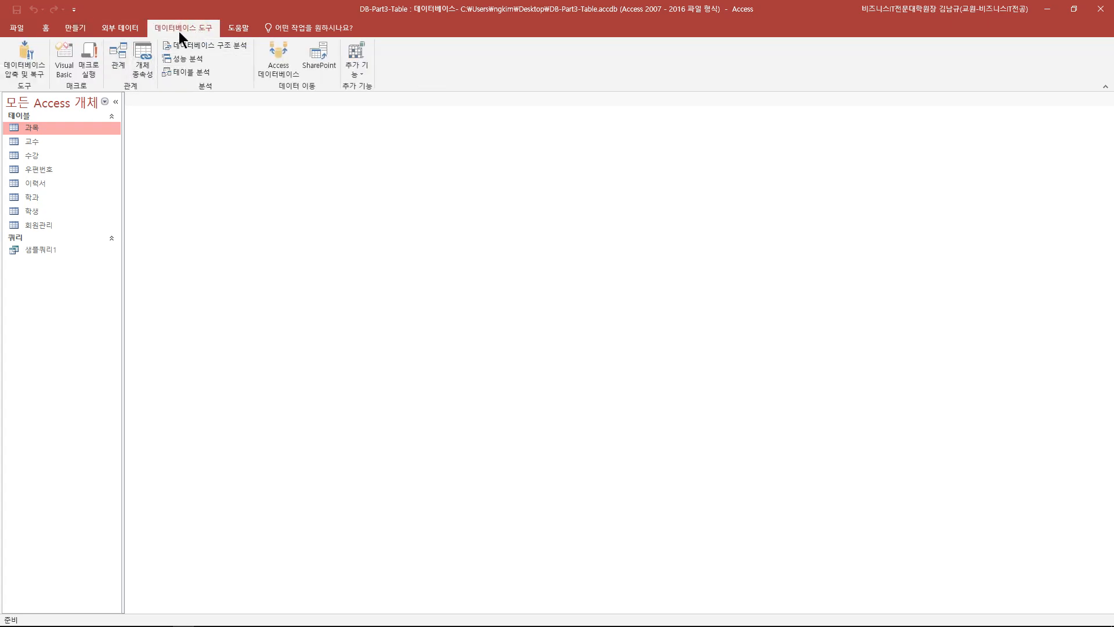
click(72, 30)
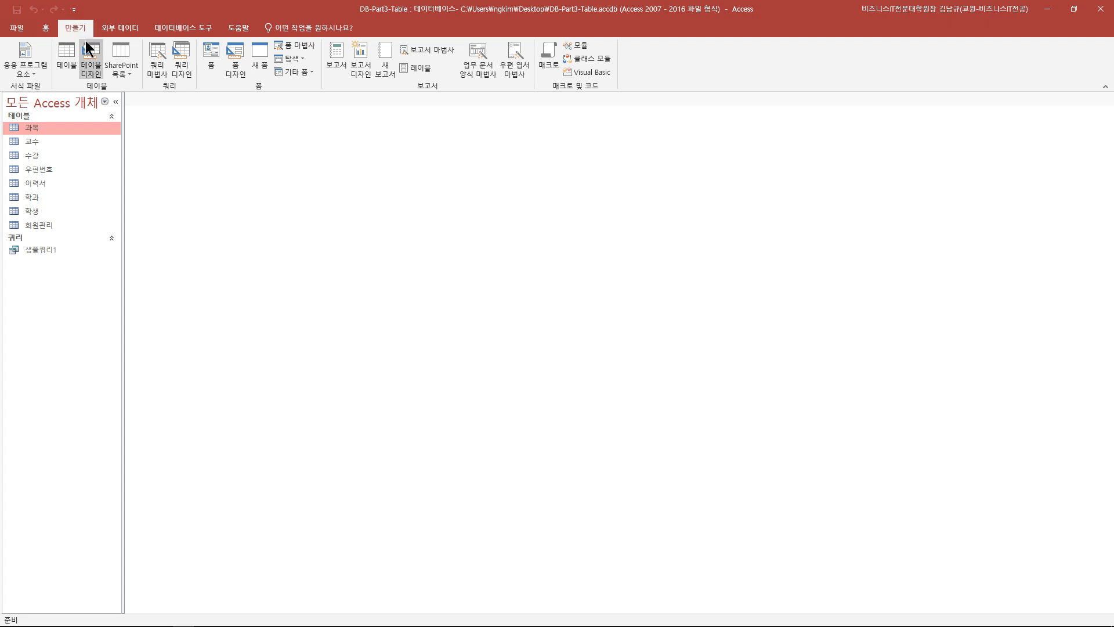
key(F2)
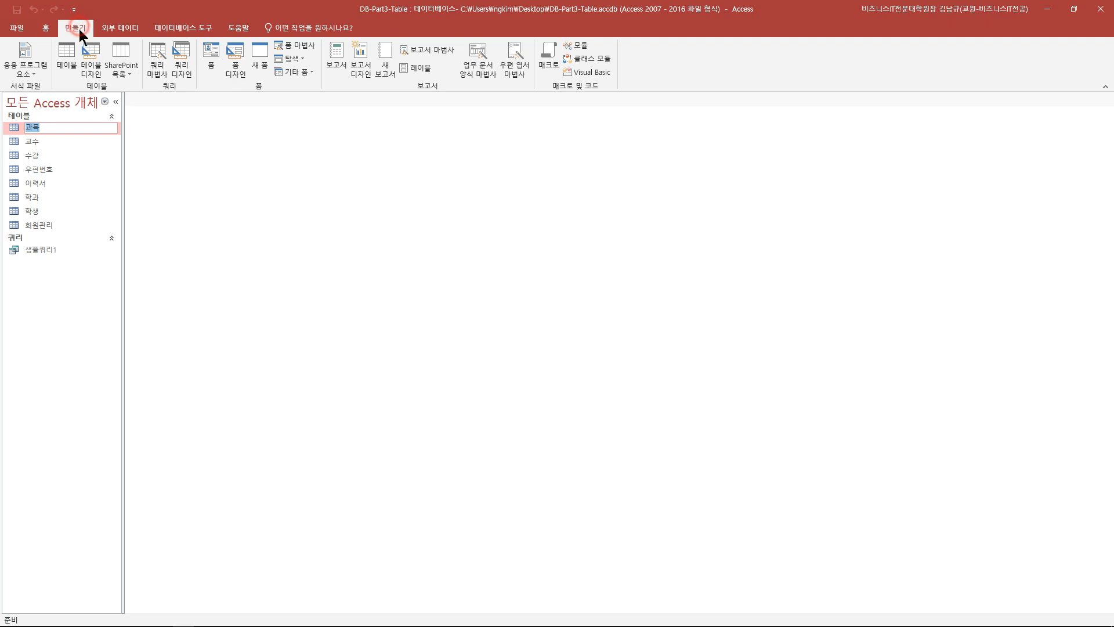
- Create a new blank table and save it as 고객정보, opening Design view with its ID AutoNumber field
click(68, 63)
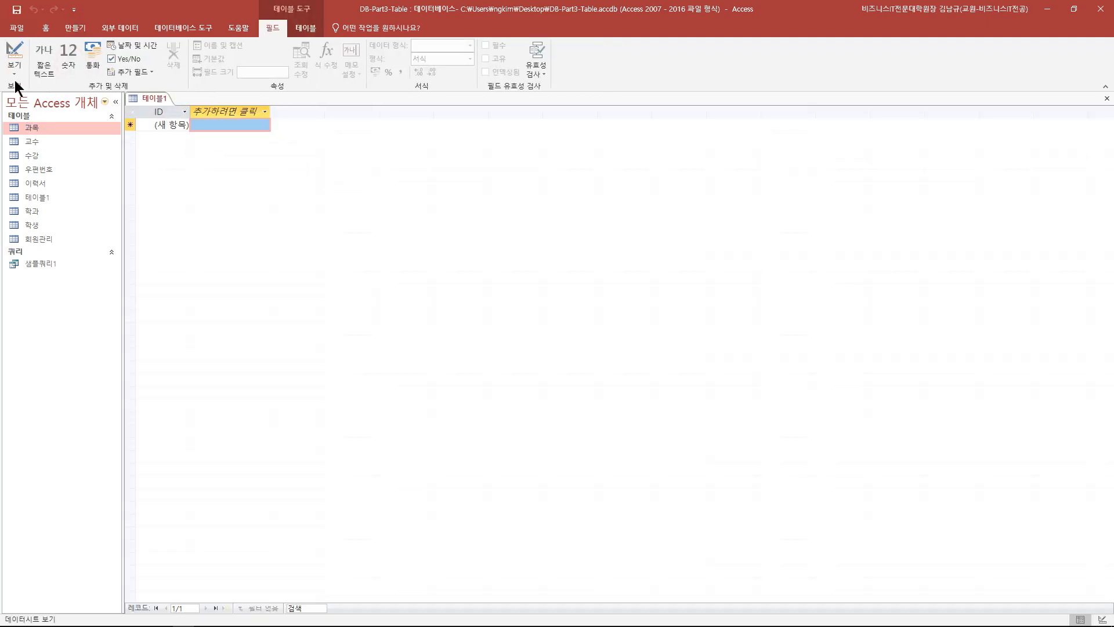
click(13, 58)
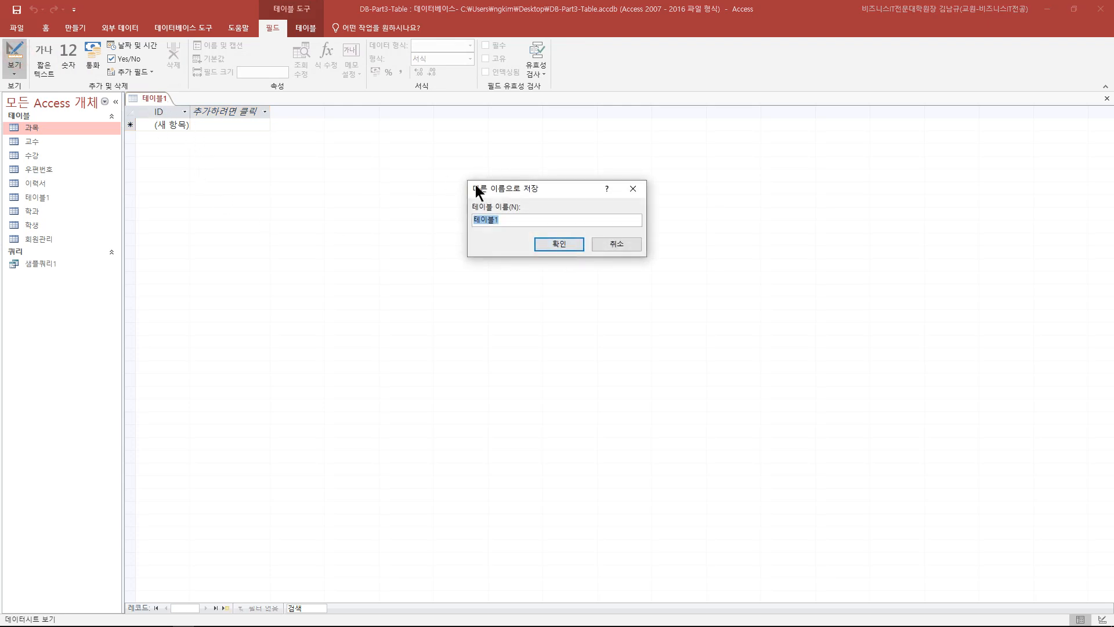
drag(497, 184, 273, 153)
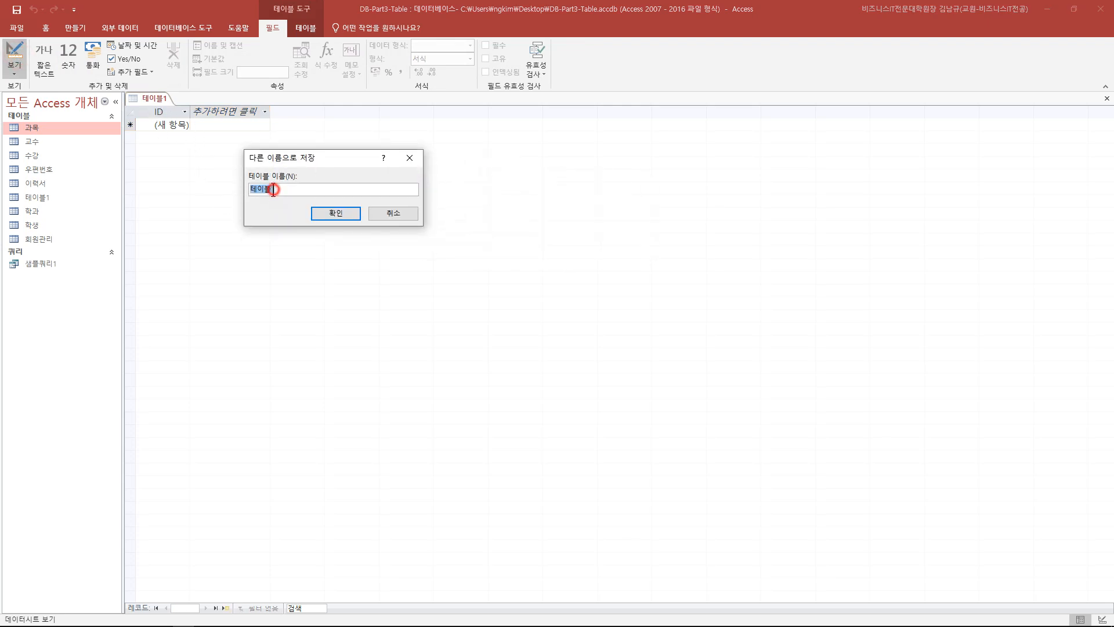
text(rh)
key(BackSpace)
key(BackSpace)
text(고객정ㅂ보)
click(347, 213)
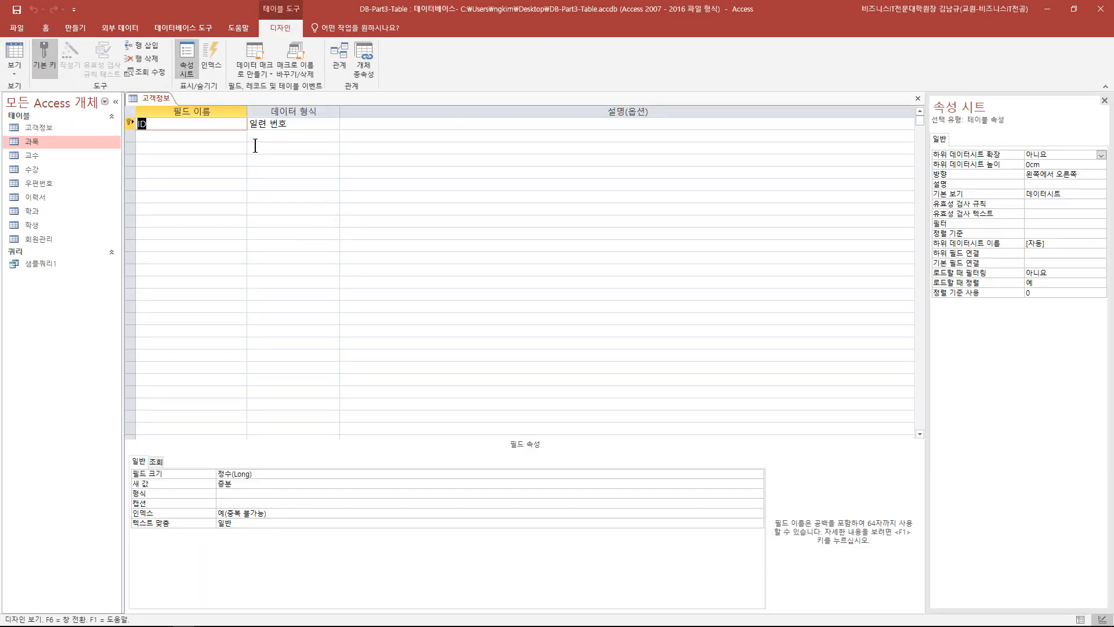
- Switch the 고객정보 table to Datasheet view, then back to Design view
click(16, 53)
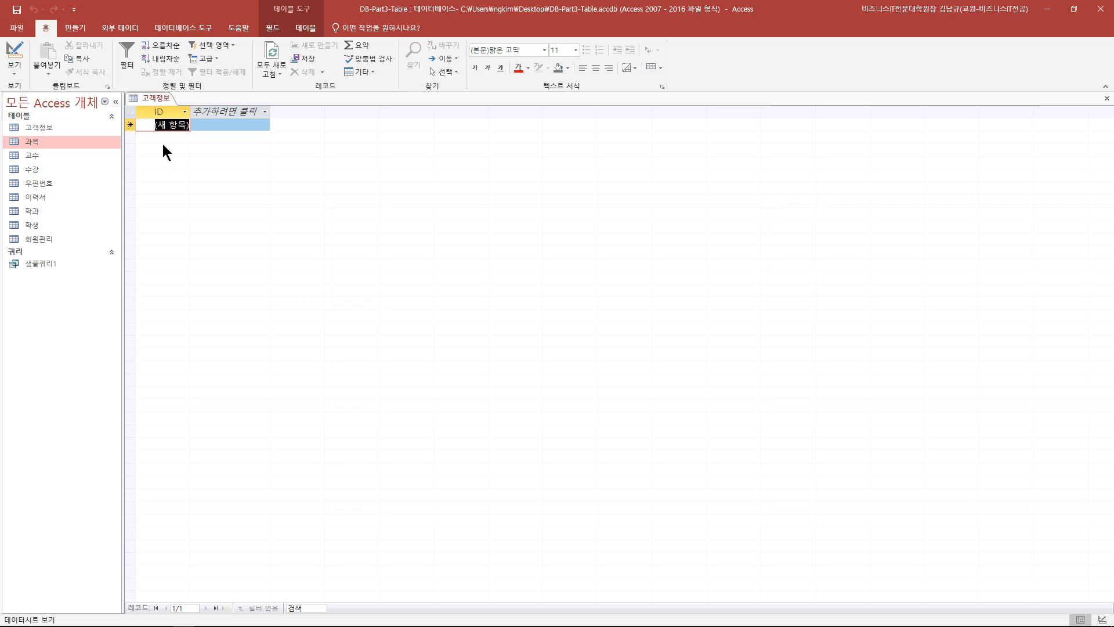
key(alt+Tab)
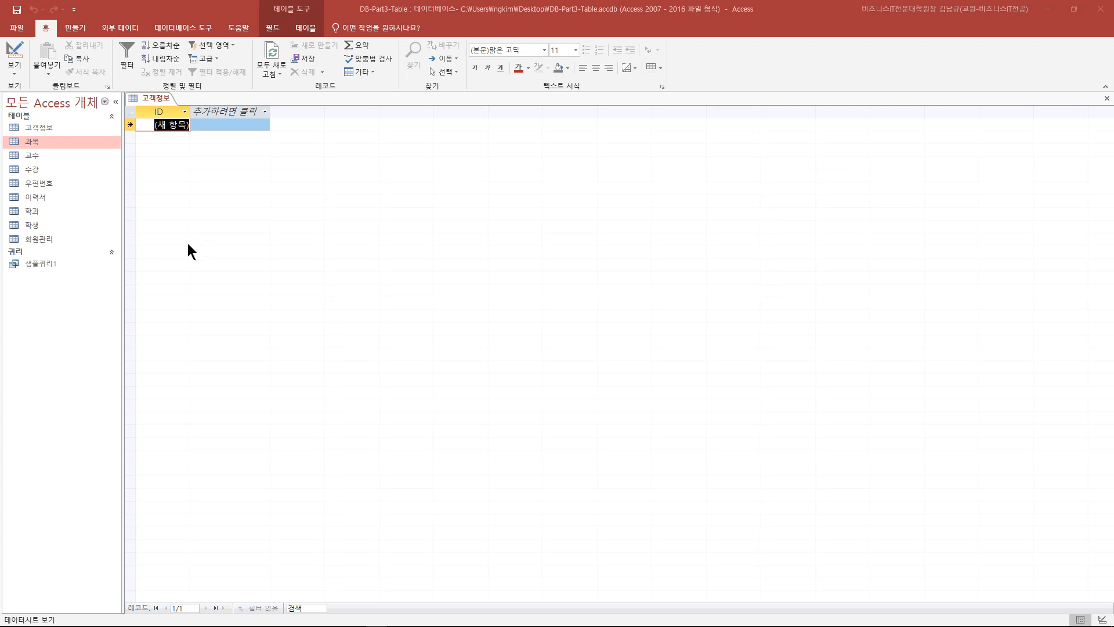
click(14, 52)
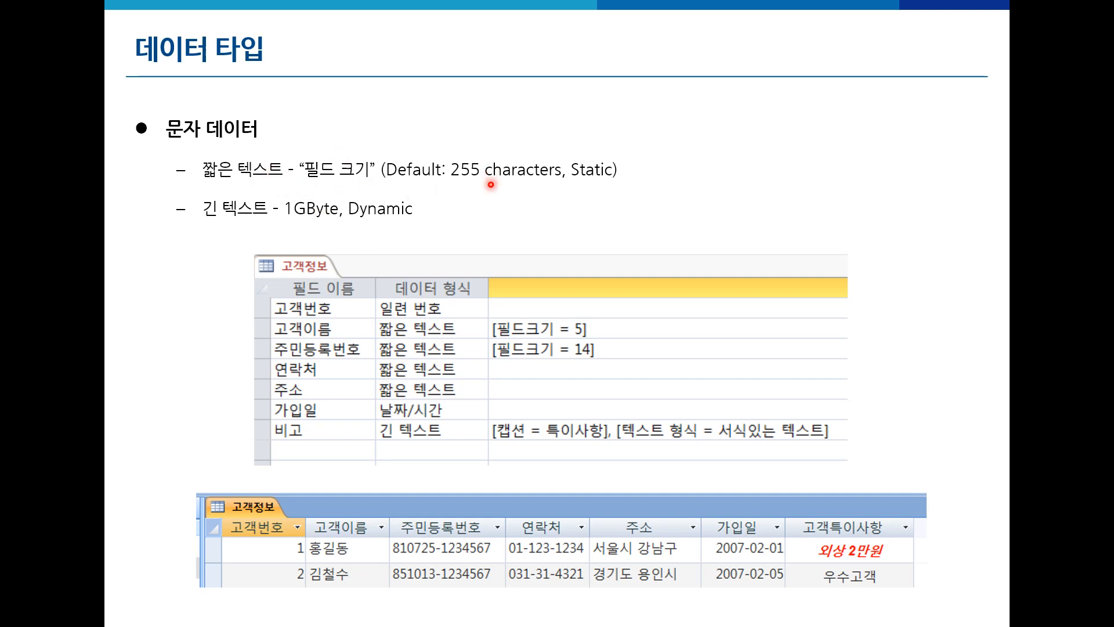
- Sketch a red storage box beside Static and underline 짧은 텍스트 and 긴 텍스트
mouse_move(657, 179)
mouse_down()
mouse_move(659, 155)
mouse_move(716, 146)
mouse_move(806, 144)
mouse_move(806, 173)
mouse_move(668, 179)
mouse_move(810, 172)
mouse_up()
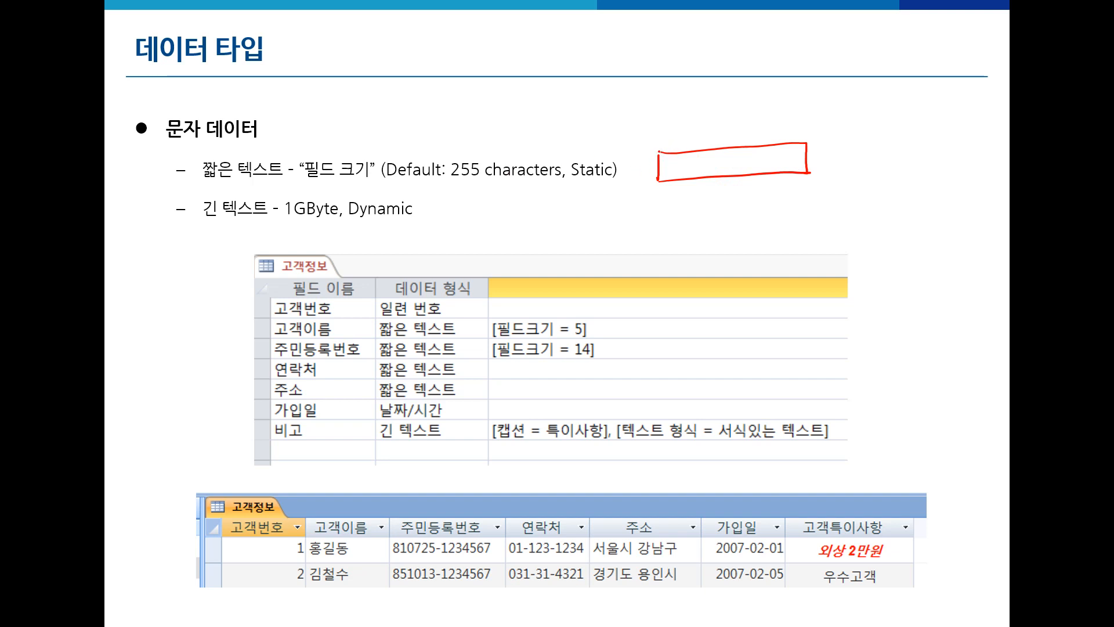
mouse_move(662, 154)
mouse_down()
mouse_move(676, 135)
mouse_move(772, 127)
mouse_move(794, 138)
mouse_up()
drag(669, 166, 691, 165)
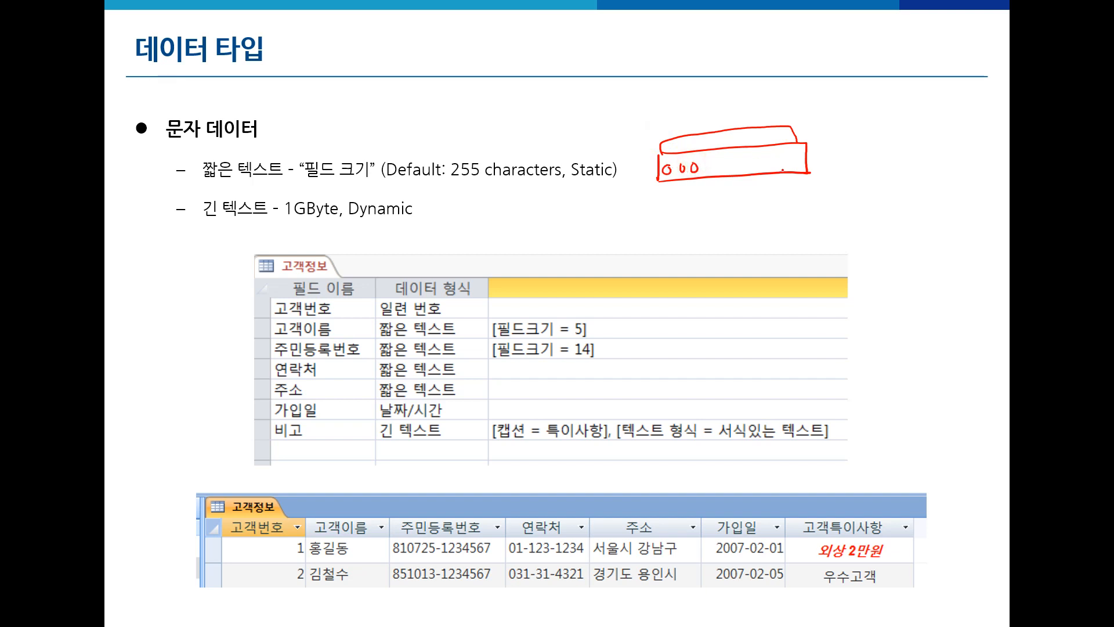
drag(197, 186, 296, 183)
mouse_move(196, 227)
mouse_down()
mouse_move(413, 219)
mouse_move(272, 210)
mouse_move(350, 221)
mouse_up()
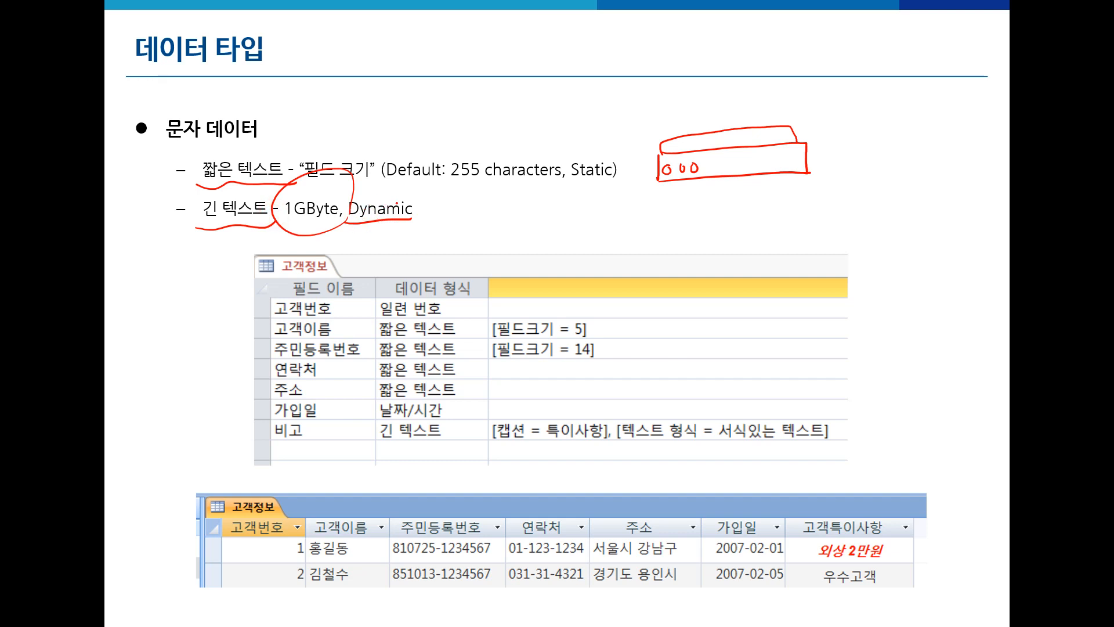
- Draw red boxes beside Dynamic and the table, and circle part of the long-text line
mouse_move(478, 202)
mouse_down()
mouse_move(516, 243)
mouse_move(607, 239)
mouse_up()
drag(520, 244, 592, 240)
mouse_move(654, 211)
mouse_down()
mouse_move(653, 269)
mouse_move(755, 262)
mouse_move(750, 293)
mouse_up()
drag(651, 281, 757, 276)
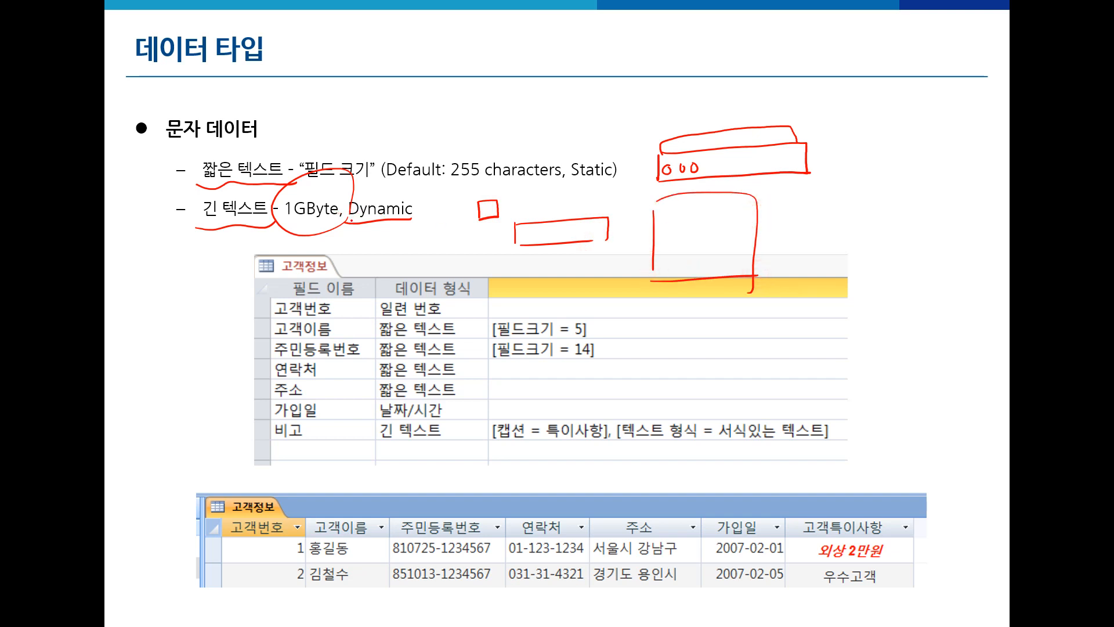
mouse_move(351, 220)
mouse_down()
mouse_move(415, 194)
mouse_move(415, 216)
mouse_up()
- Erase the ink, re-underline both text definitions including 255 characters and 1GByte, and circle 짧은 텍스트 and 긴 텍스트
key(e)
drag(203, 188, 280, 184)
drag(446, 185, 621, 180)
drag(203, 230, 416, 228)
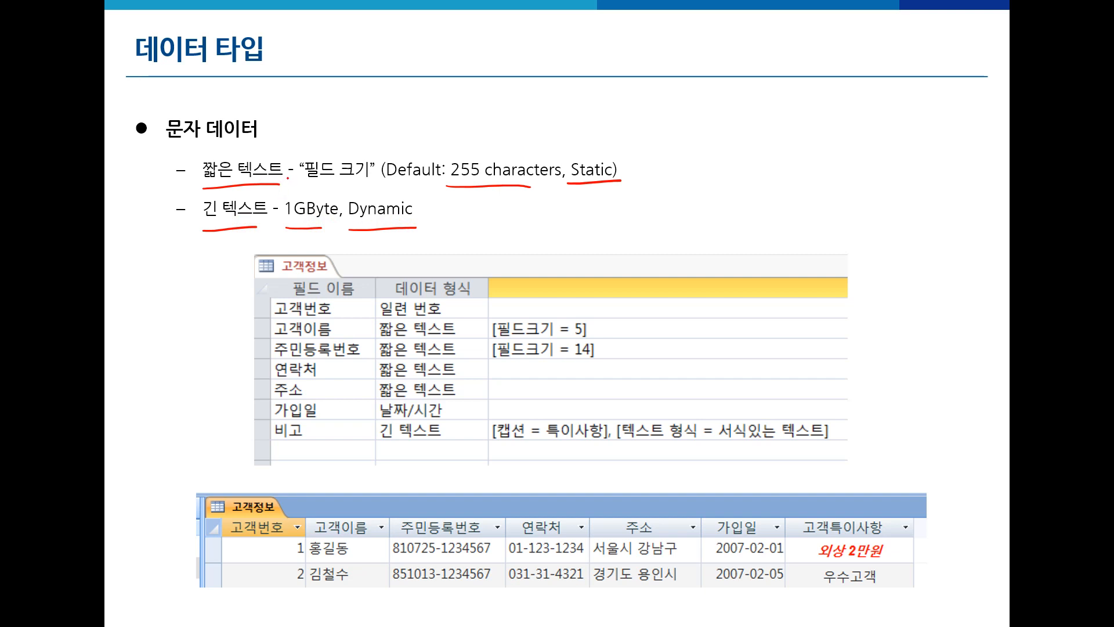
mouse_move(288, 178)
mouse_down()
mouse_move(201, 184)
mouse_move(284, 149)
mouse_move(291, 177)
mouse_up()
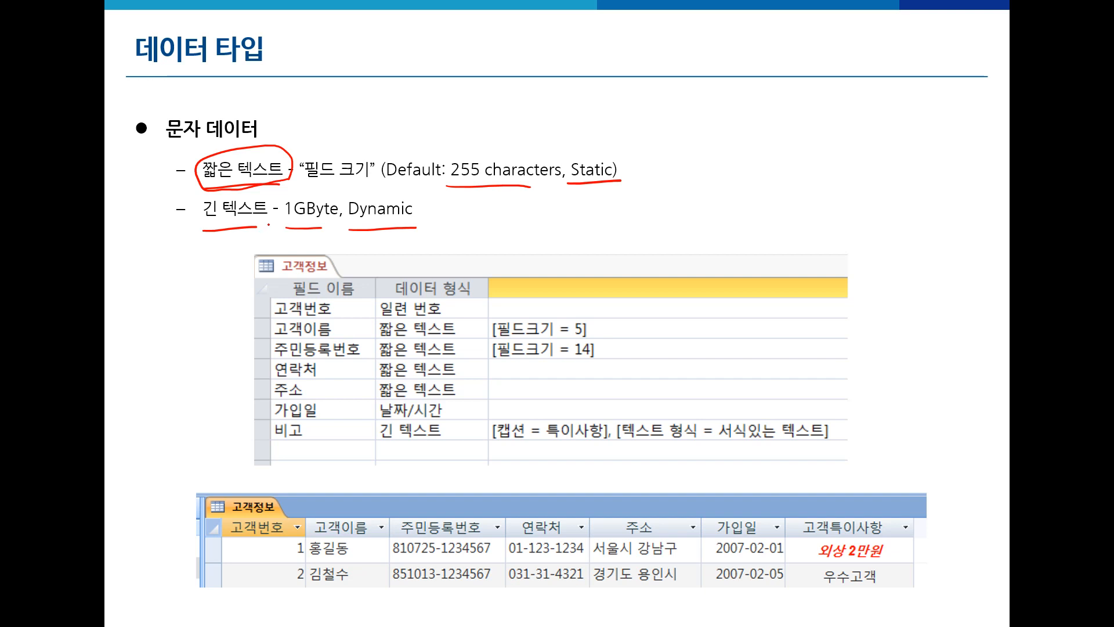
mouse_move(273, 223)
mouse_down()
mouse_move(212, 232)
mouse_move(264, 195)
mouse_move(259, 238)
mouse_up()
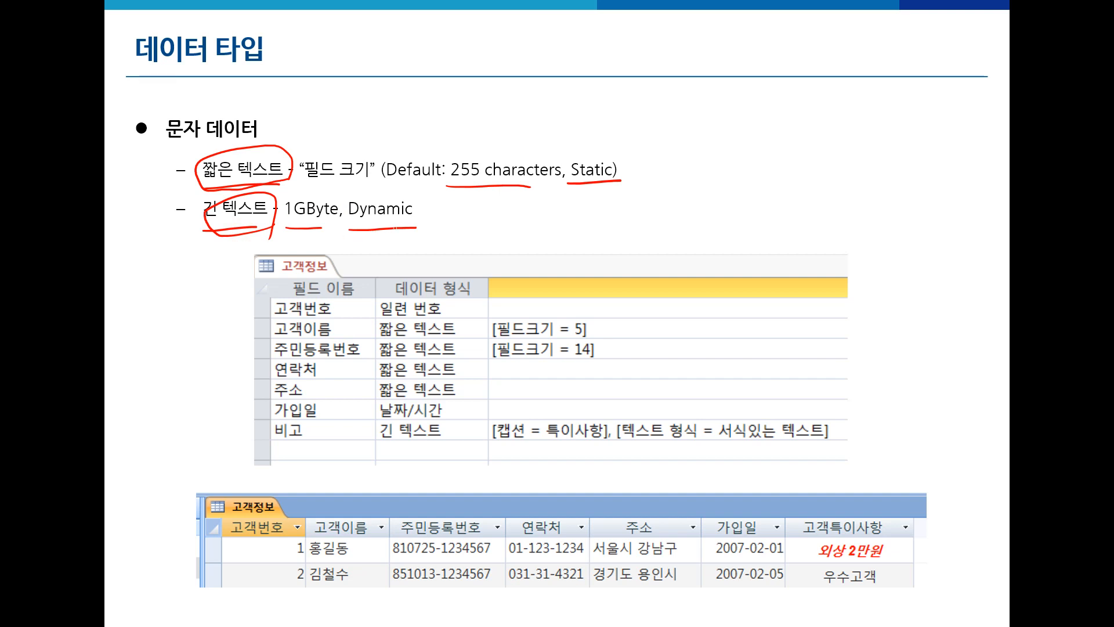
- Erase the ink, sketch red boxes beside Static and Dynamic, and circle 긴 텍스트
key(e)
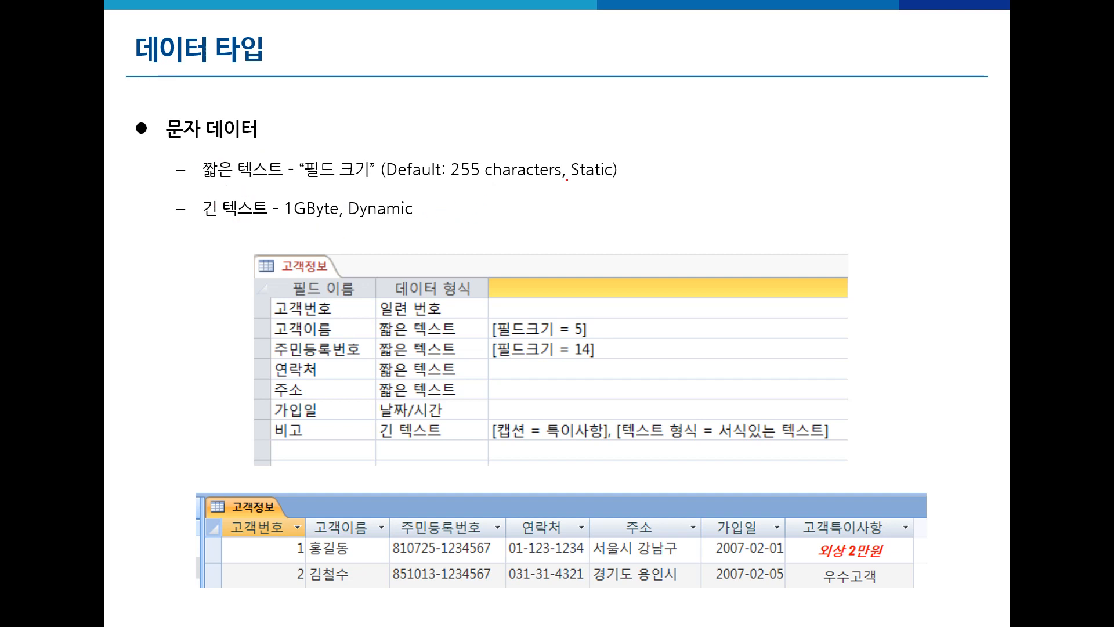
mouse_move(649, 175)
mouse_down()
mouse_move(648, 152)
mouse_move(751, 172)
mouse_move(648, 182)
mouse_move(659, 164)
mouse_up()
mouse_move(670, 162)
mouse_down()
mouse_move(693, 174)
mouse_move(719, 168)
mouse_move(778, 129)
mouse_up()
mouse_move(457, 209)
mouse_down()
mouse_move(458, 228)
mouse_move(511, 229)
mouse_up()
mouse_move(508, 207)
mouse_down()
mouse_move(525, 204)
mouse_move(539, 221)
mouse_up()
drag(512, 228, 521, 226)
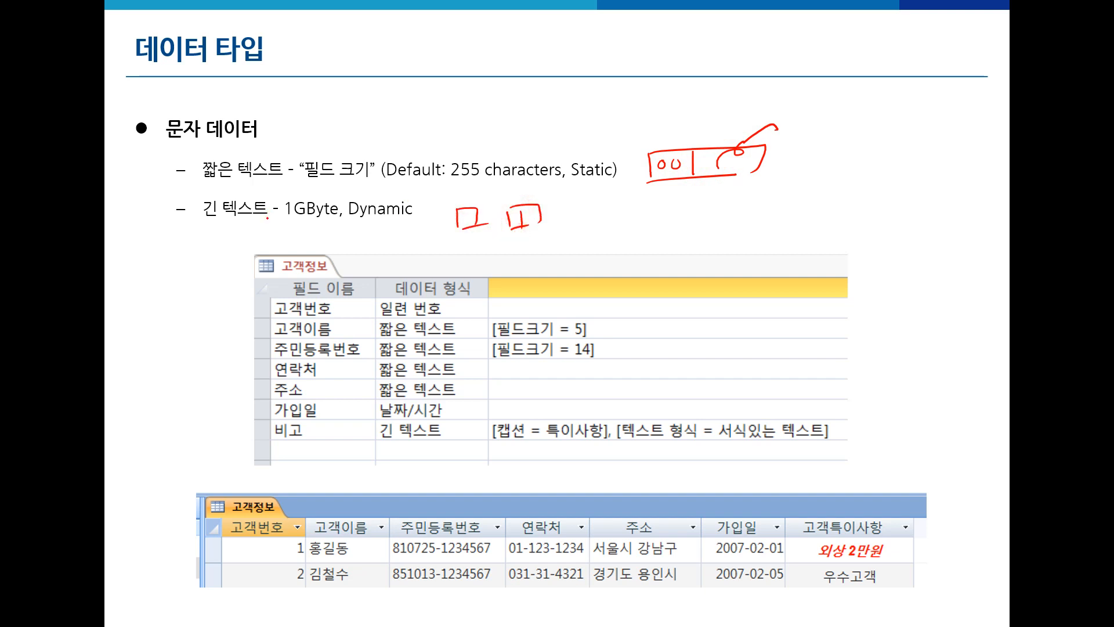
mouse_move(273, 228)
mouse_down()
mouse_move(194, 231)
mouse_move(257, 221)
mouse_up()
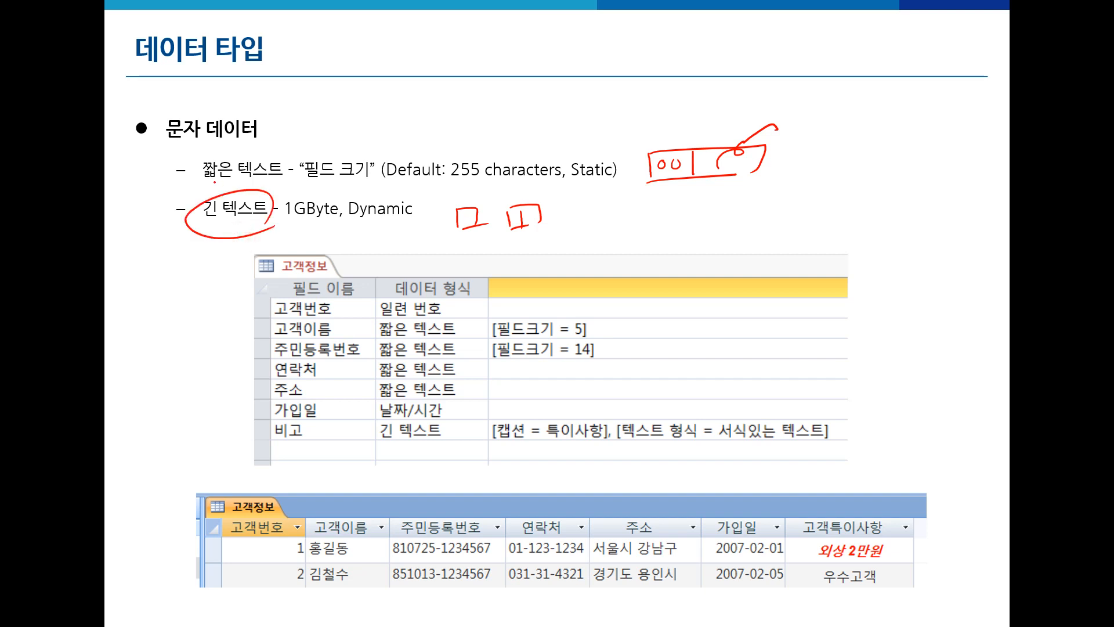
- Draw arrows at 짧은 텍스트 and 긴 텍스트, and circle Static and Dynamic
mouse_move(152, 189)
mouse_down()
mouse_move(186, 174)
mouse_move(181, 192)
mouse_up()
mouse_move(152, 243)
mouse_down()
mouse_move(183, 228)
mouse_move(179, 245)
mouse_up()
mouse_move(620, 184)
mouse_down()
mouse_move(572, 155)
mouse_move(621, 181)
mouse_up()
mouse_move(414, 228)
mouse_down()
mouse_move(351, 227)
mouse_move(418, 200)
mouse_move(415, 232)
mouse_up()
- Sketch three storage boxes above the notes, linked by curved arrows
mouse_move(518, 88)
mouse_down()
mouse_move(521, 120)
mouse_move(591, 110)
mouse_move(655, 75)
mouse_move(658, 103)
mouse_up()
drag(593, 119, 635, 111)
drag(657, 73, 725, 90)
drag(666, 109, 717, 102)
mouse_move(472, 91)
mouse_down()
mouse_move(489, 66)
mouse_move(564, 77)
mouse_up()
mouse_move(556, 73)
mouse_down()
mouse_move(627, 46)
mouse_move(650, 63)
mouse_up()
drag(638, 42, 651, 66)
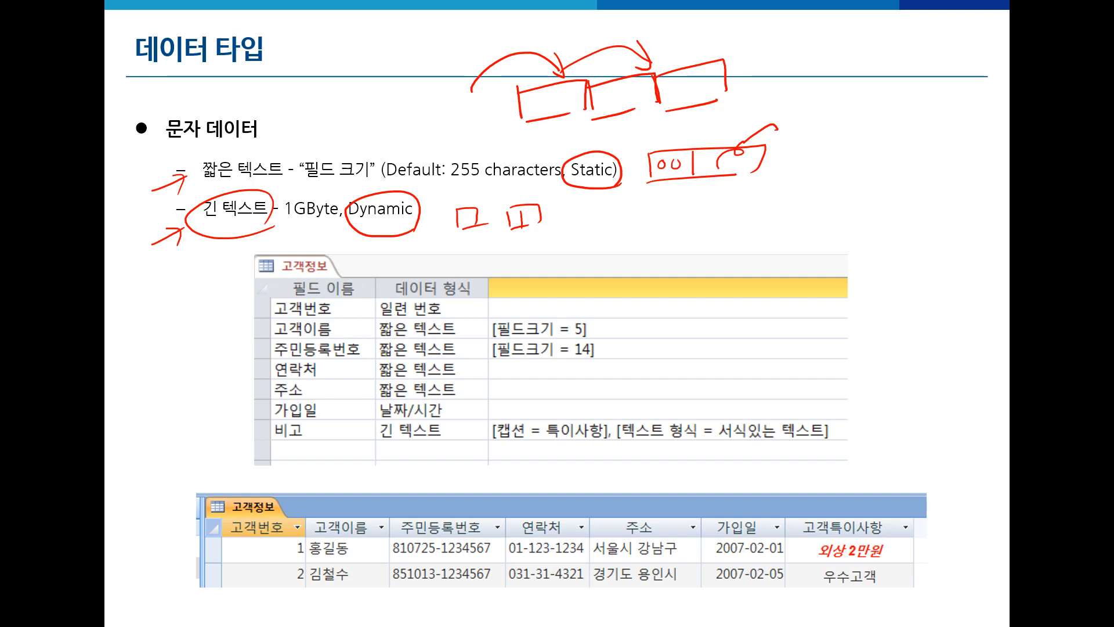
- Circle the 255-character default, 짧은 텍스트 and 긴 텍스트 in red
mouse_move(463, 183)
mouse_down()
mouse_move(455, 193)
mouse_move(479, 140)
mouse_move(487, 181)
mouse_up()
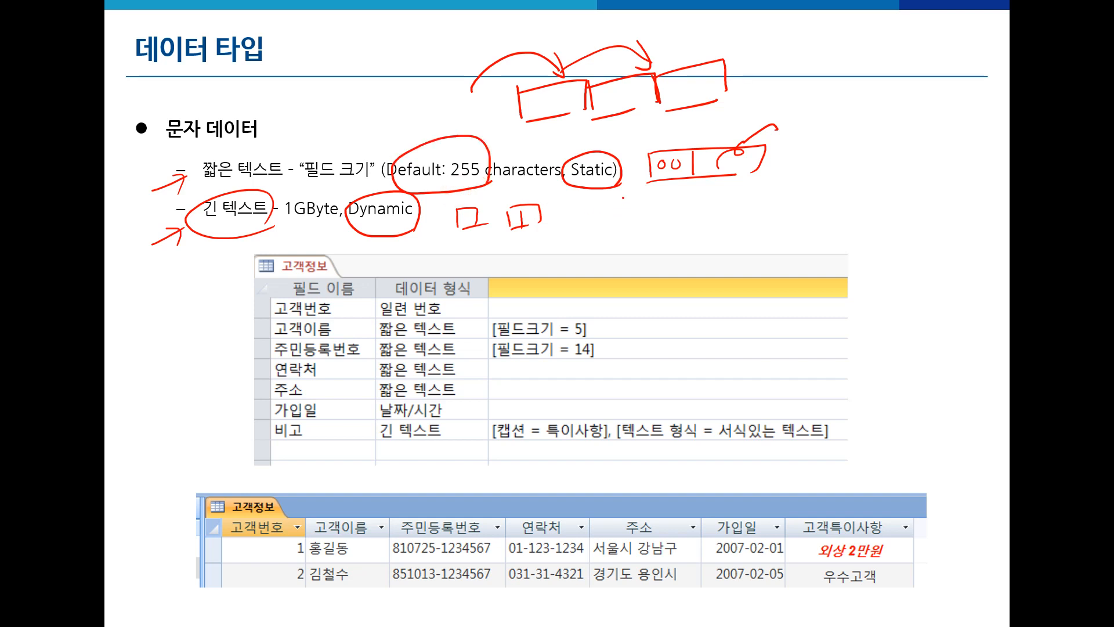
mouse_move(203, 188)
mouse_down()
mouse_move(284, 174)
mouse_move(195, 194)
mouse_move(302, 174)
mouse_up()
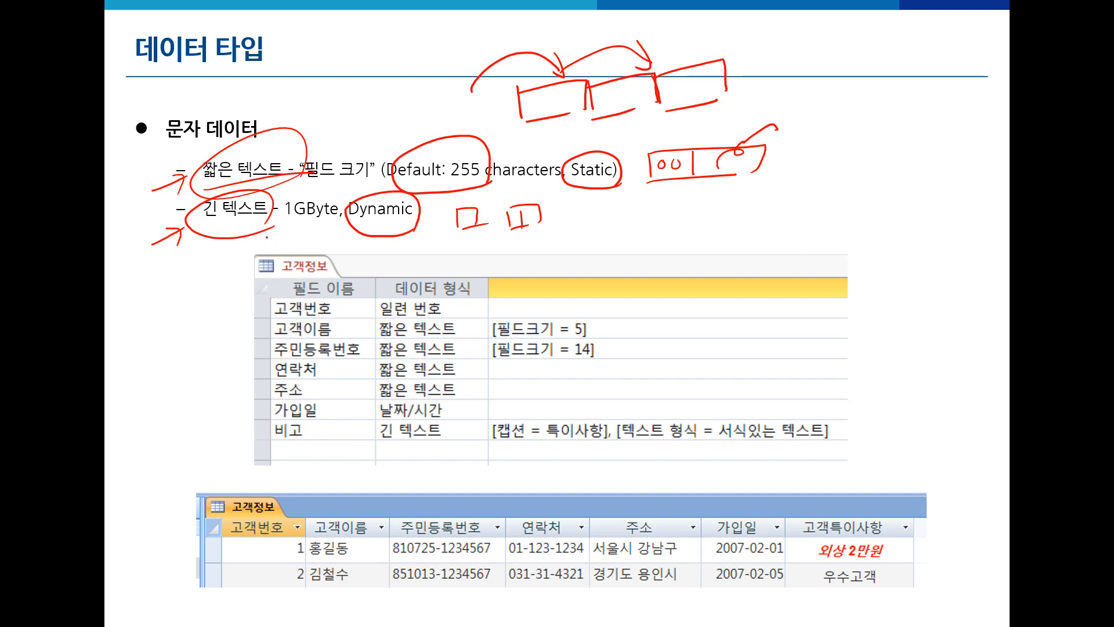
mouse_move(261, 228)
mouse_down()
mouse_move(189, 223)
mouse_move(264, 226)
mouse_up()
- Erase the red ink, circle [필드크기 = 5], 고객이름, [필드크기 = 14] and 비고 in blue, and add an arrow at [필드크기 = 5]
key(e)
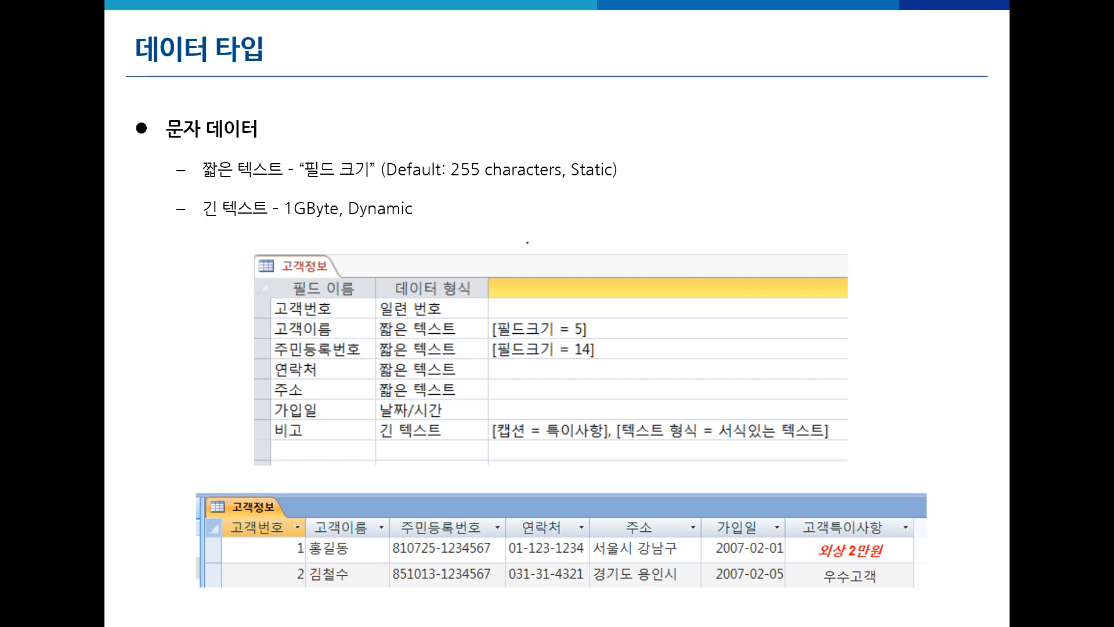
mouse_move(602, 335)
mouse_down()
mouse_move(497, 342)
mouse_move(549, 305)
mouse_move(594, 340)
mouse_up()
mouse_move(625, 254)
mouse_down()
mouse_move(606, 306)
mouse_move(627, 290)
mouse_up()
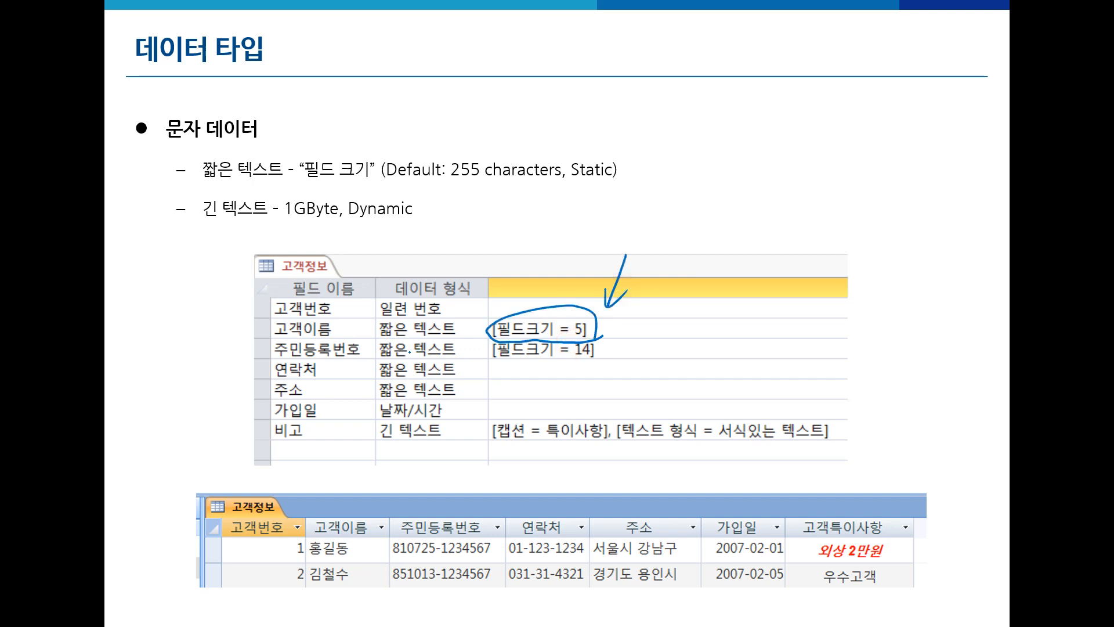
mouse_move(346, 332)
mouse_down()
mouse_move(249, 332)
mouse_move(336, 329)
mouse_up()
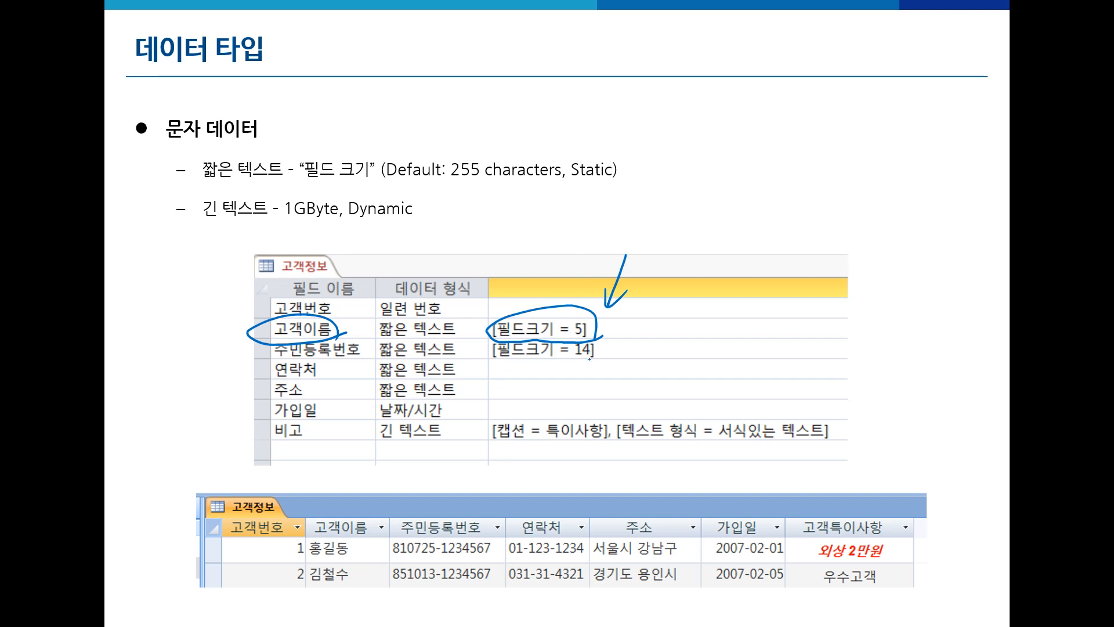
mouse_move(601, 358)
mouse_down()
mouse_move(493, 367)
mouse_move(601, 336)
mouse_move(603, 360)
mouse_up()
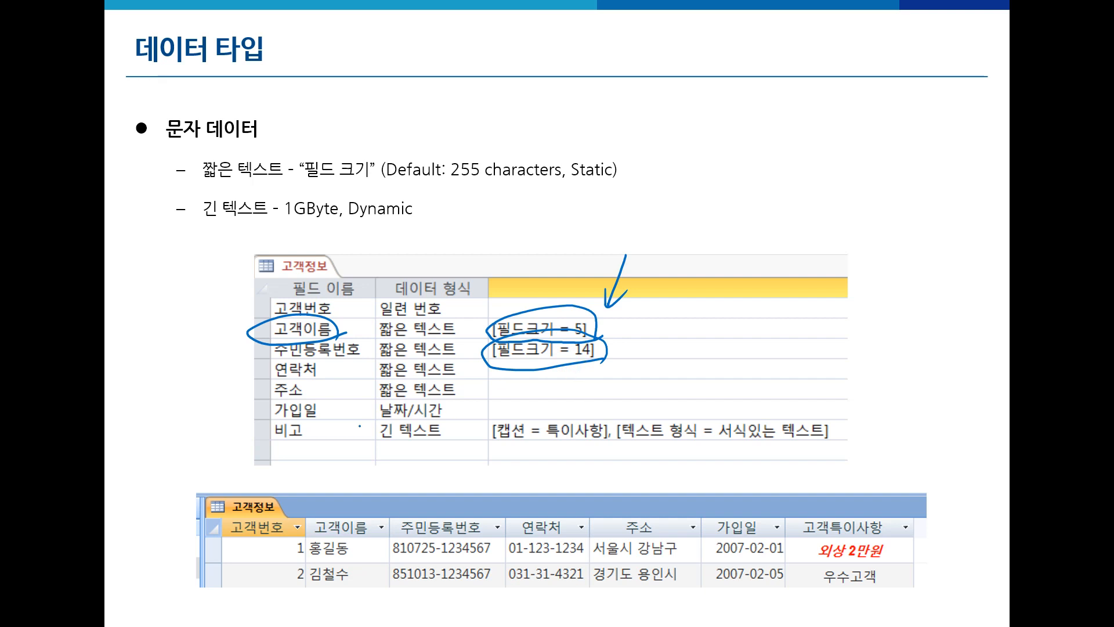
mouse_move(308, 436)
mouse_down()
mouse_move(290, 444)
mouse_move(260, 428)
mouse_move(311, 438)
mouse_up()
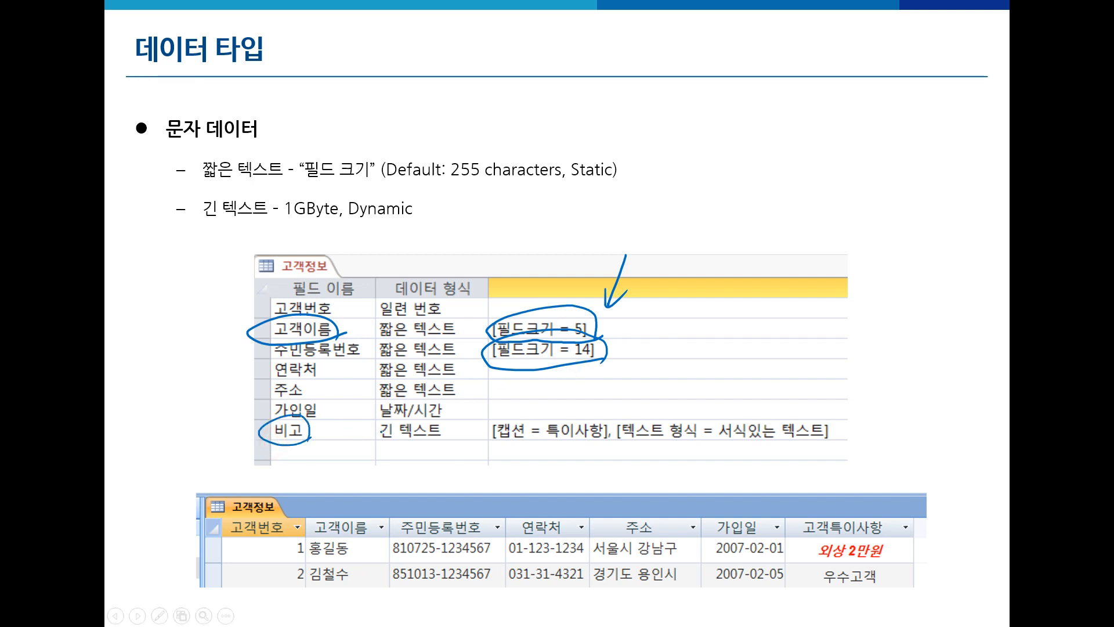
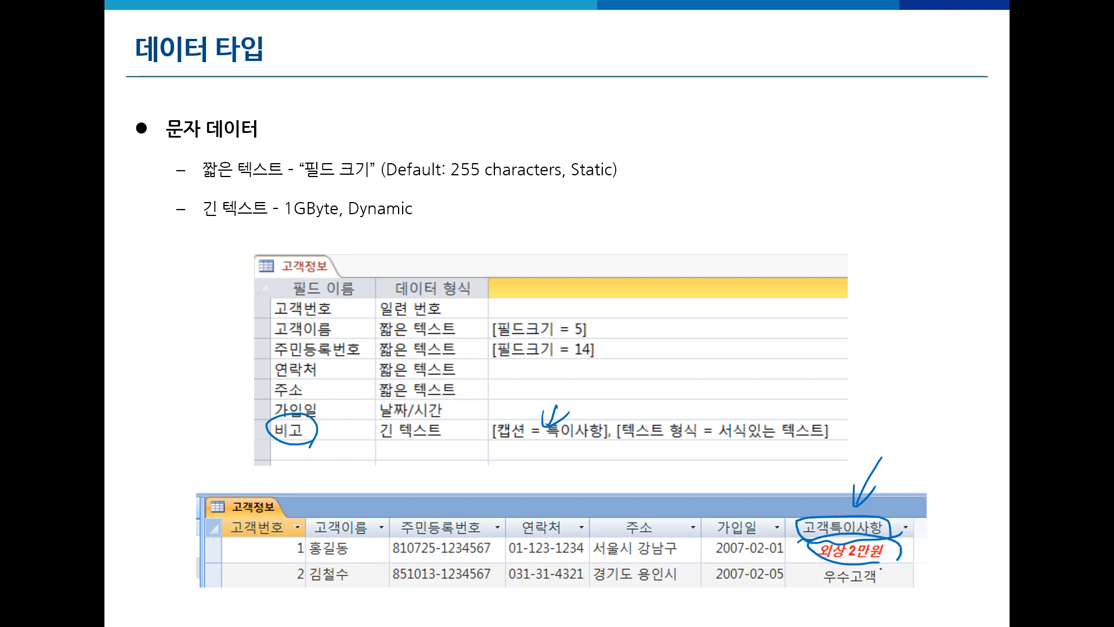
- Mark up the sample records, 비고's 텍스트 형식 setting and the field list, then return to Access
mouse_move(191, 563)
mouse_down()
mouse_move(285, 558)
mouse_move(290, 571)
mouse_up()
mouse_move(702, 448)
mouse_down()
mouse_move(625, 436)
mouse_move(836, 459)
mouse_up()
mouse_move(250, 287)
mouse_down()
mouse_move(235, 432)
mouse_move(245, 446)
mouse_up()
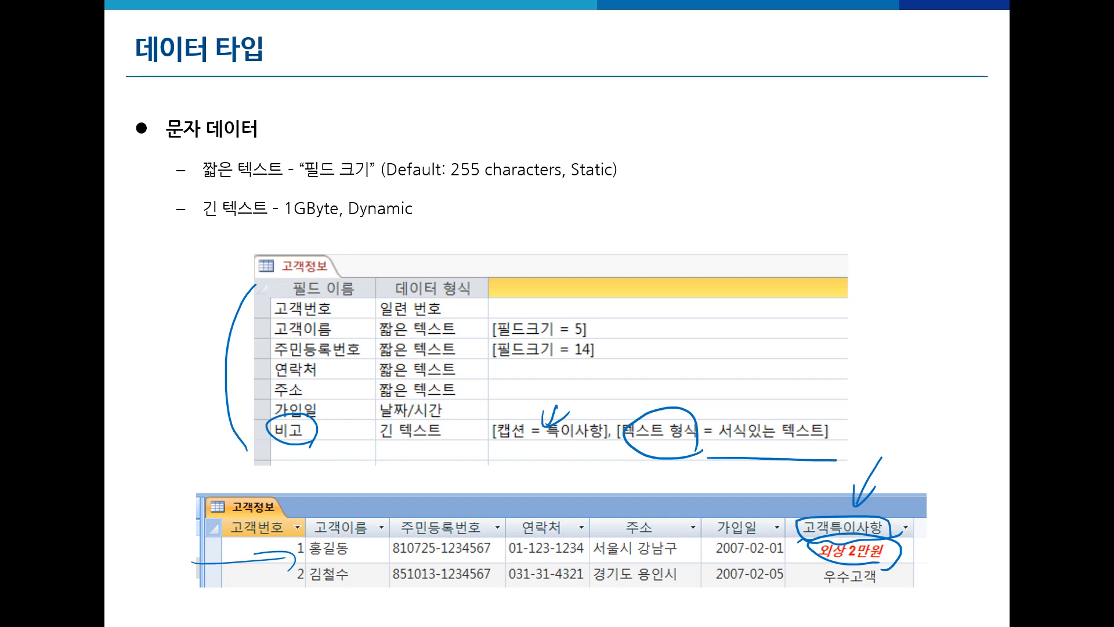
key(alt+Tab)
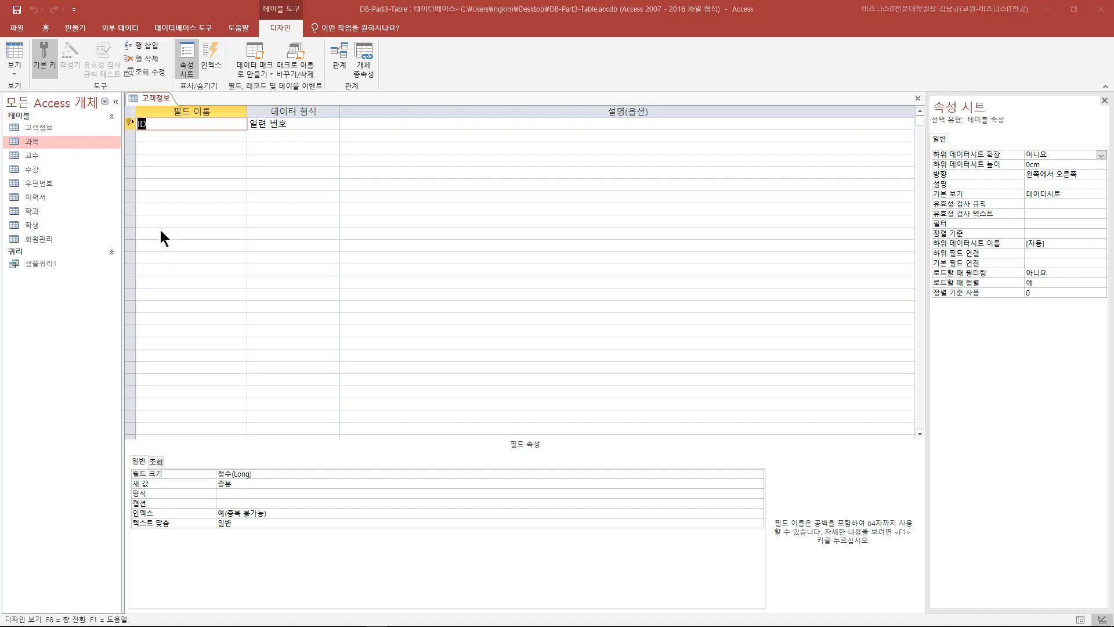
- Remove the primary key from the ID field and rename it 고객번호
click(152, 161)
click(131, 124)
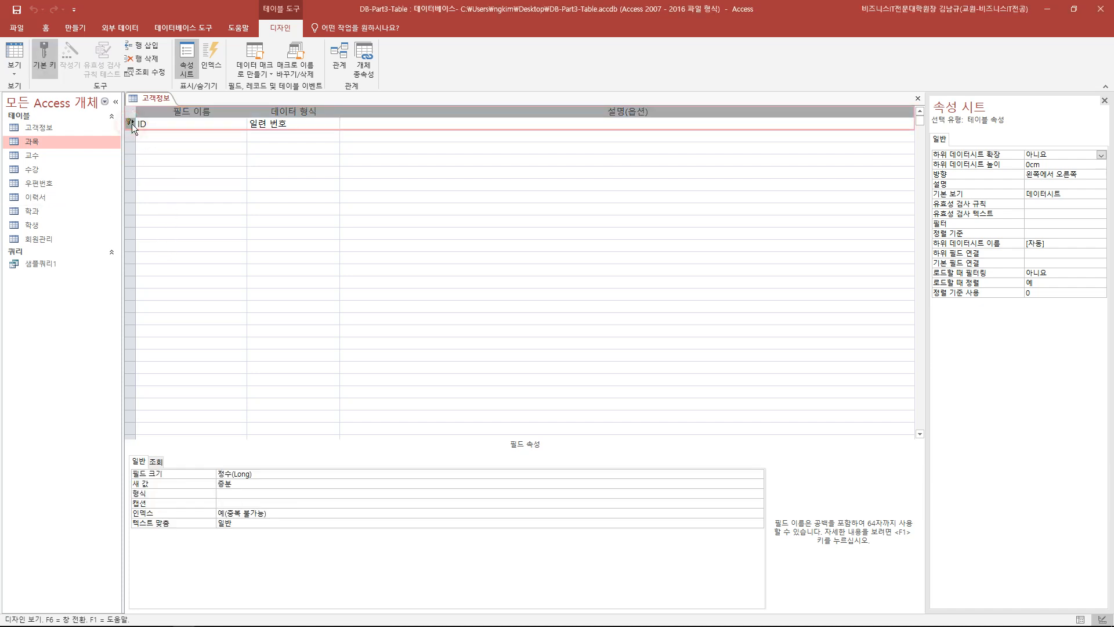
click(51, 70)
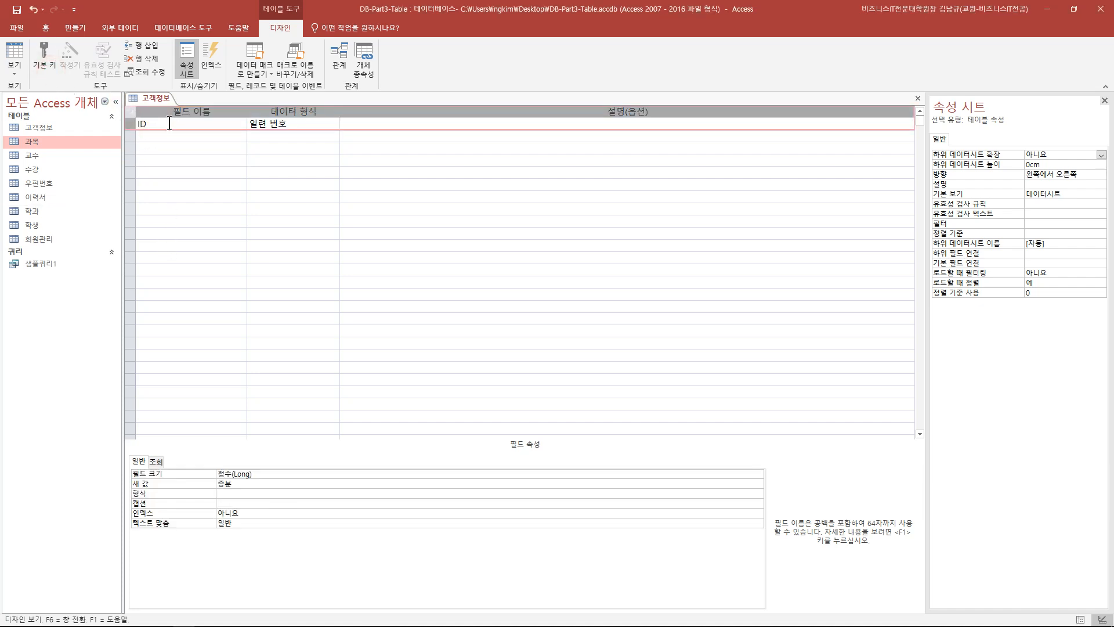
click(169, 124)
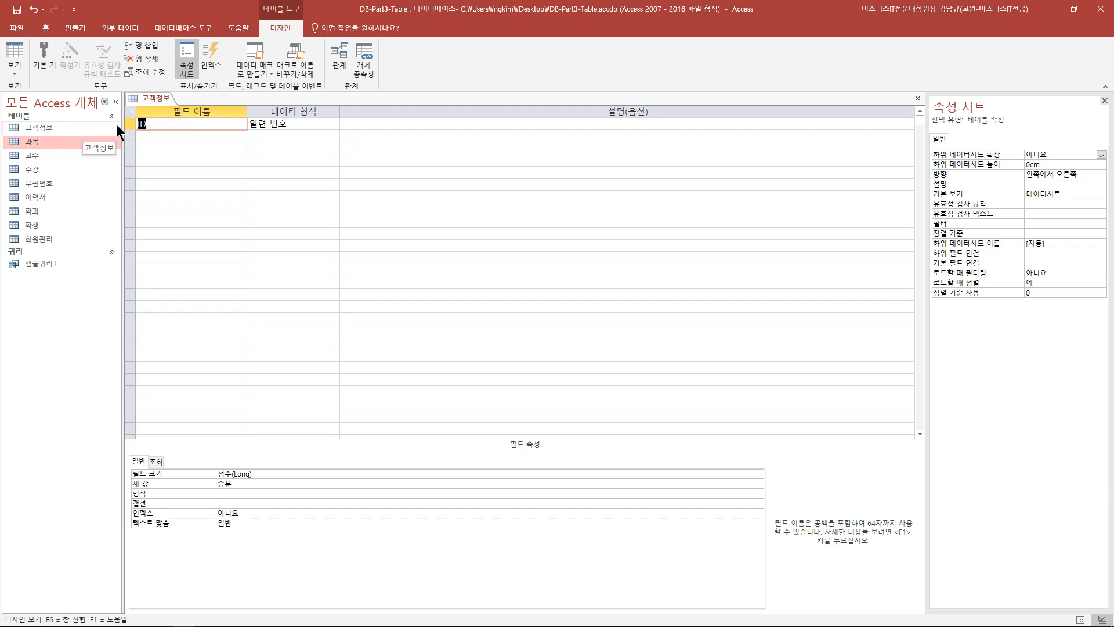
text(고객번호)
key(Tab)
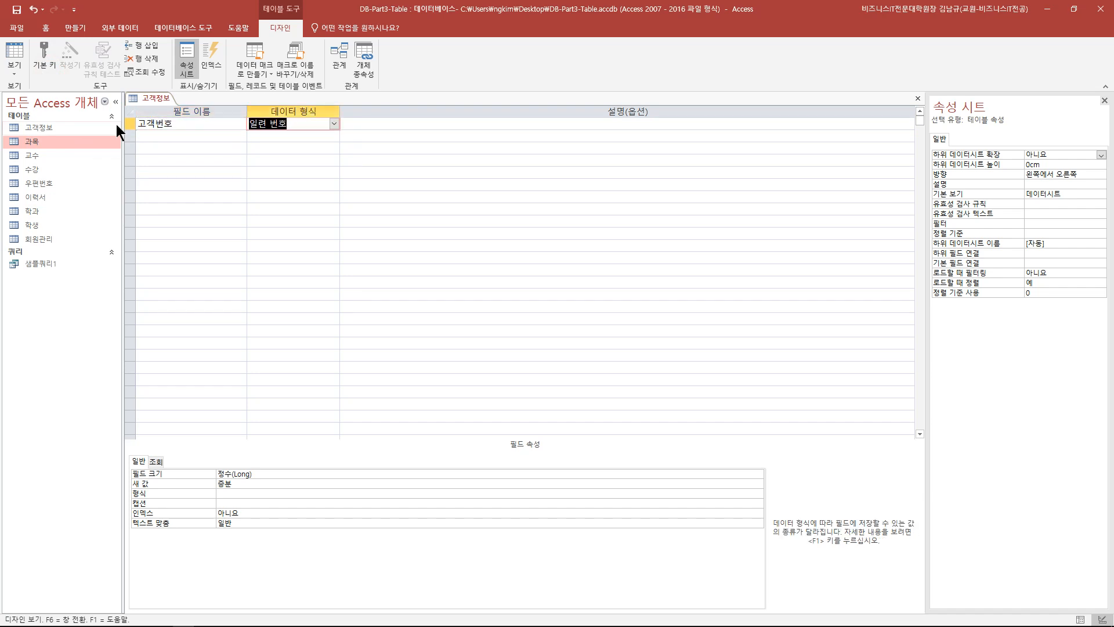
- Add short-text fields 고객이름, 주민등록번호, 연락처 and 주소
click(168, 135)
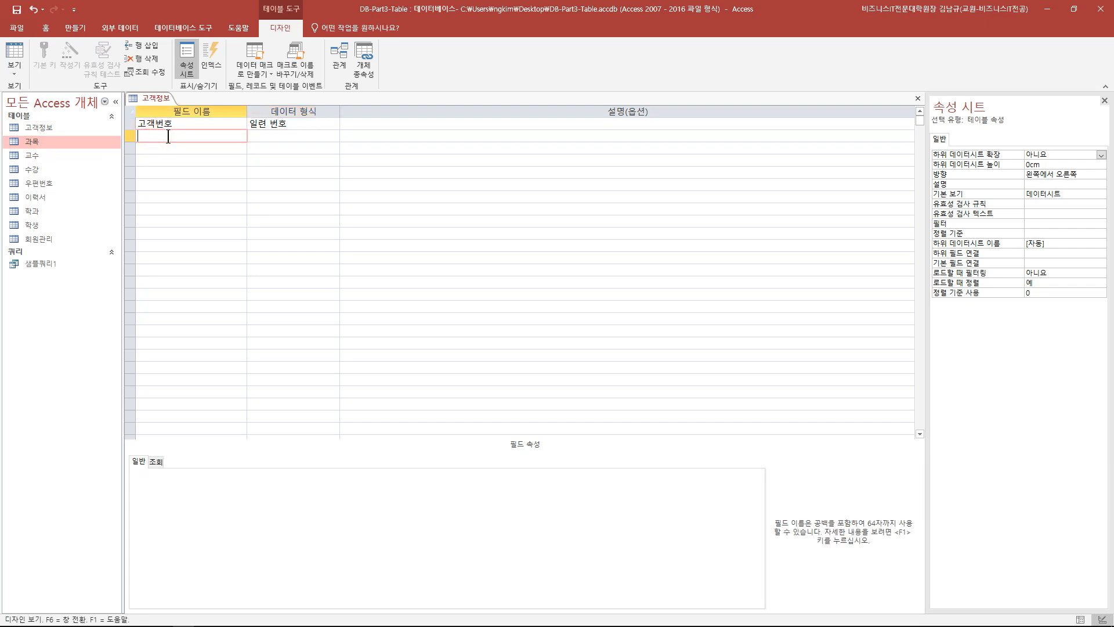
text(고)
text(객이름)
key(Tab)
click(171, 148)
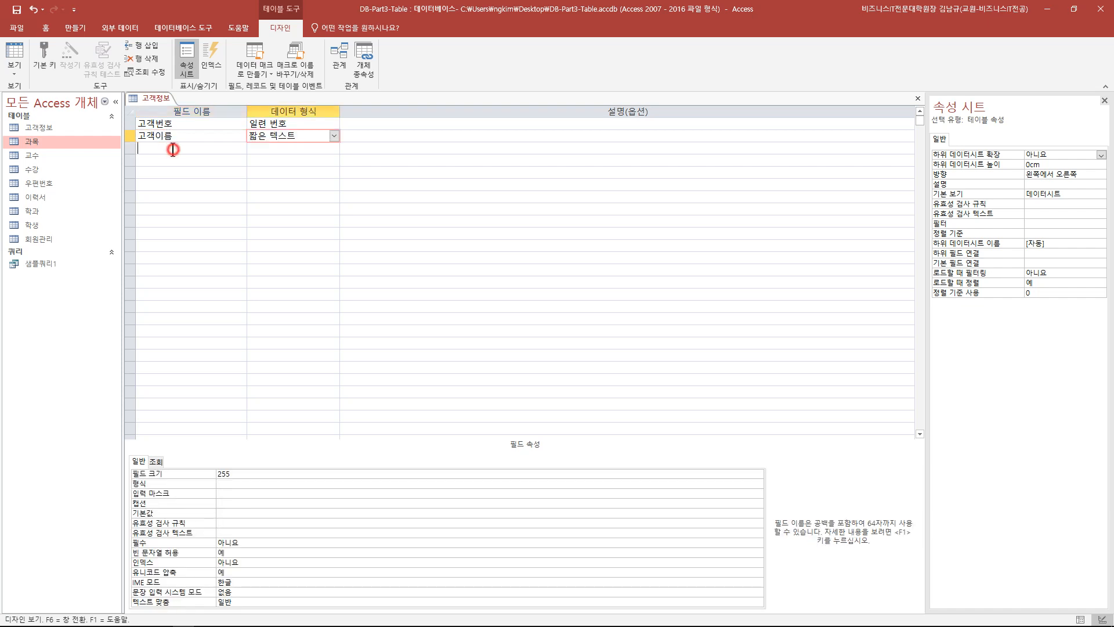
text(주민등록번)
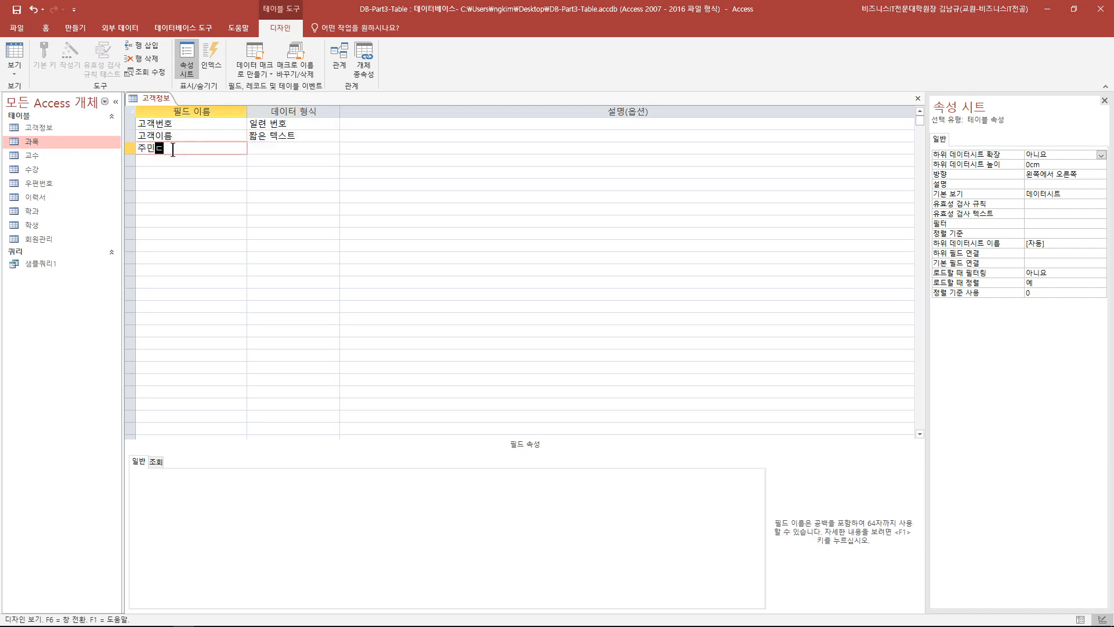
text(호)
key(Tab)
key(Tab)
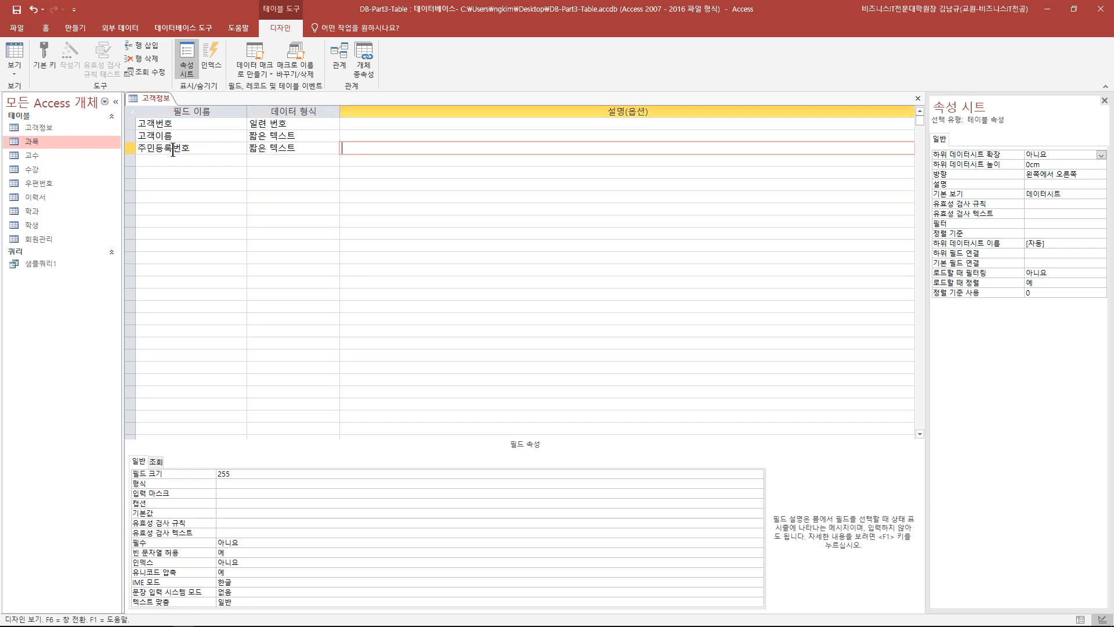
key(Tab)
text(연락처)
key(Tab)
key(Tab)
key(Tab)
text(주소)
key(Tab)
key(Tab)
key(Tab)
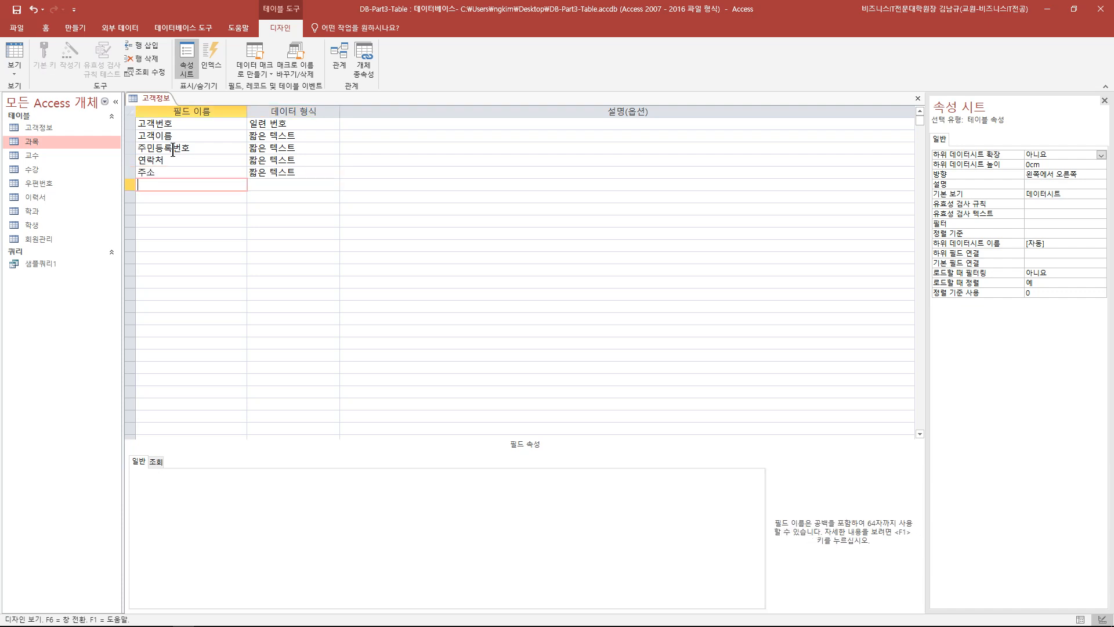
- Add a 가입일 field with the 날짜/시간 data type
text(가입일)
key(Tab)
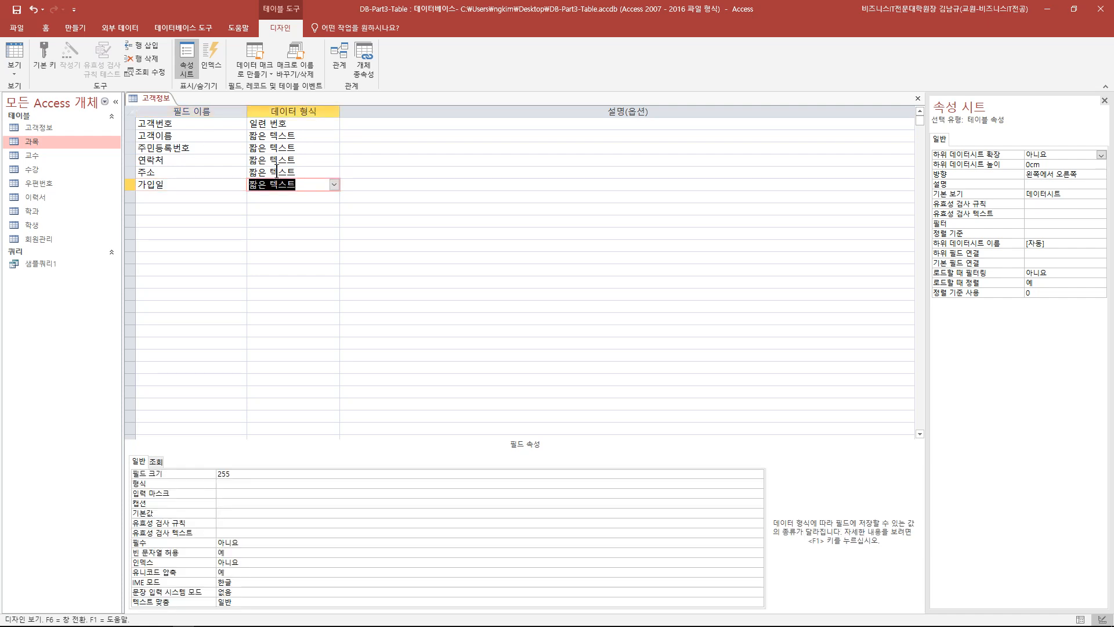
click(335, 186)
click(294, 245)
- Add a 비고 field with the 긴 텍스트 data type
click(210, 196)
text(비고)
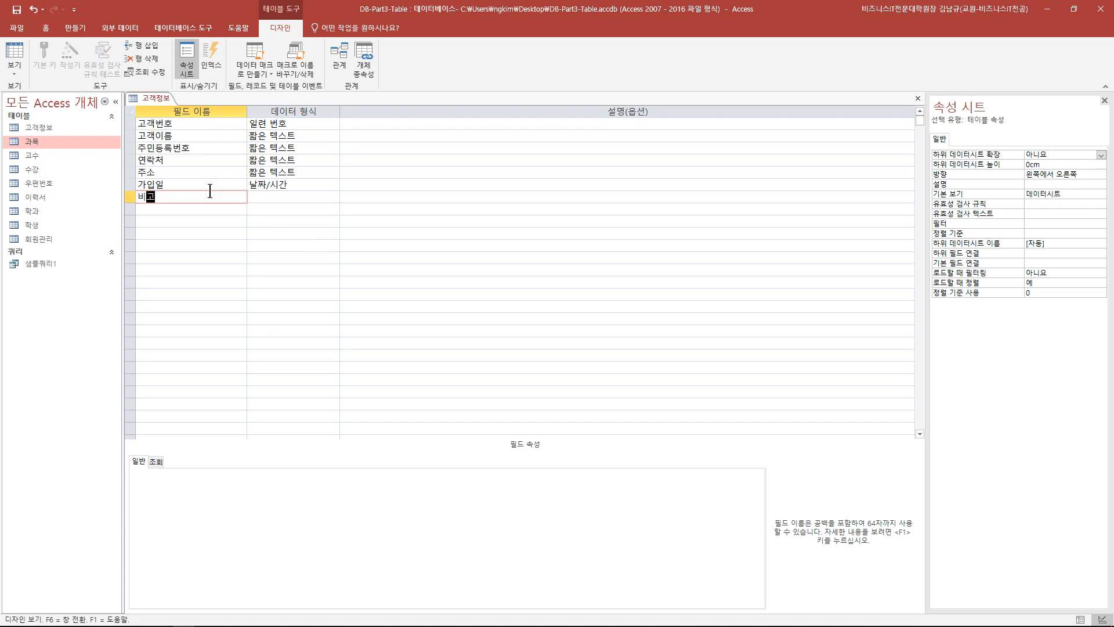
click(285, 199)
click(334, 197)
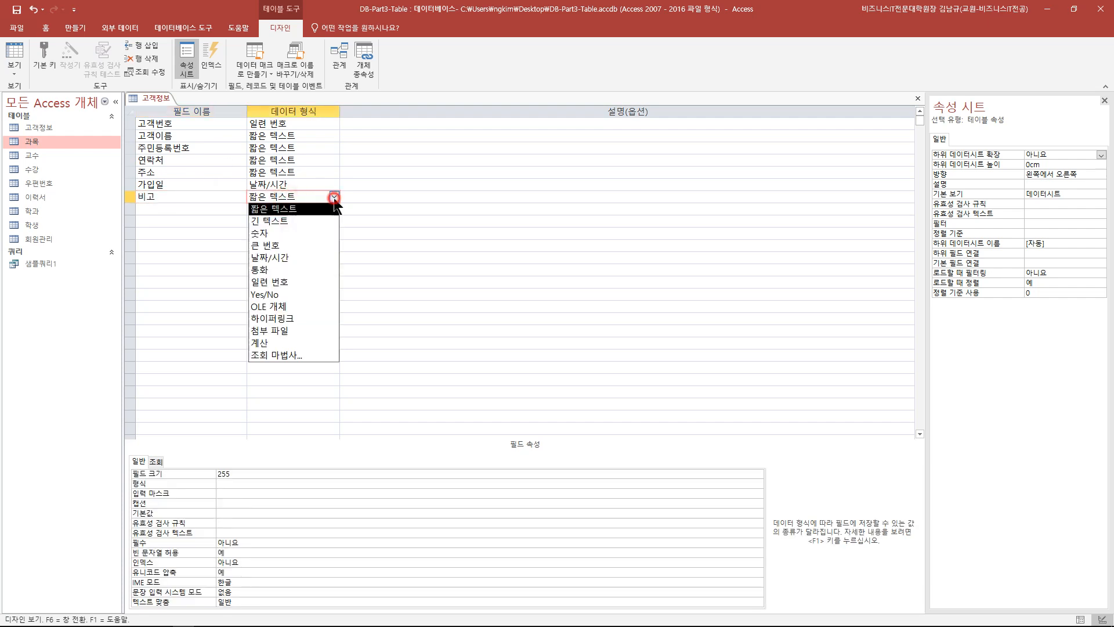
click(316, 220)
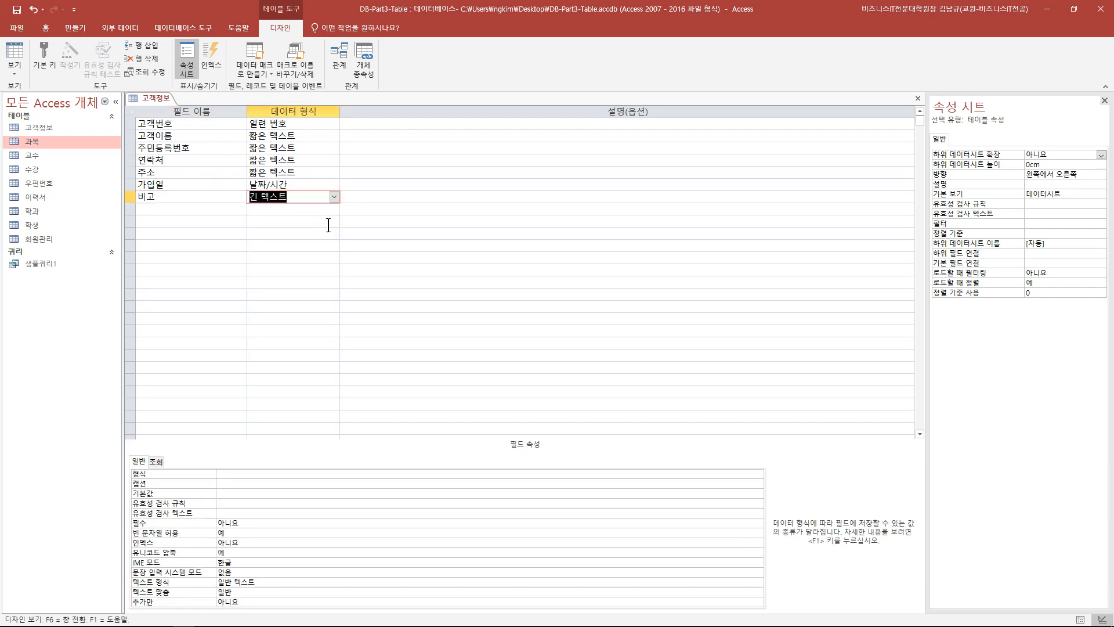
click(298, 256)
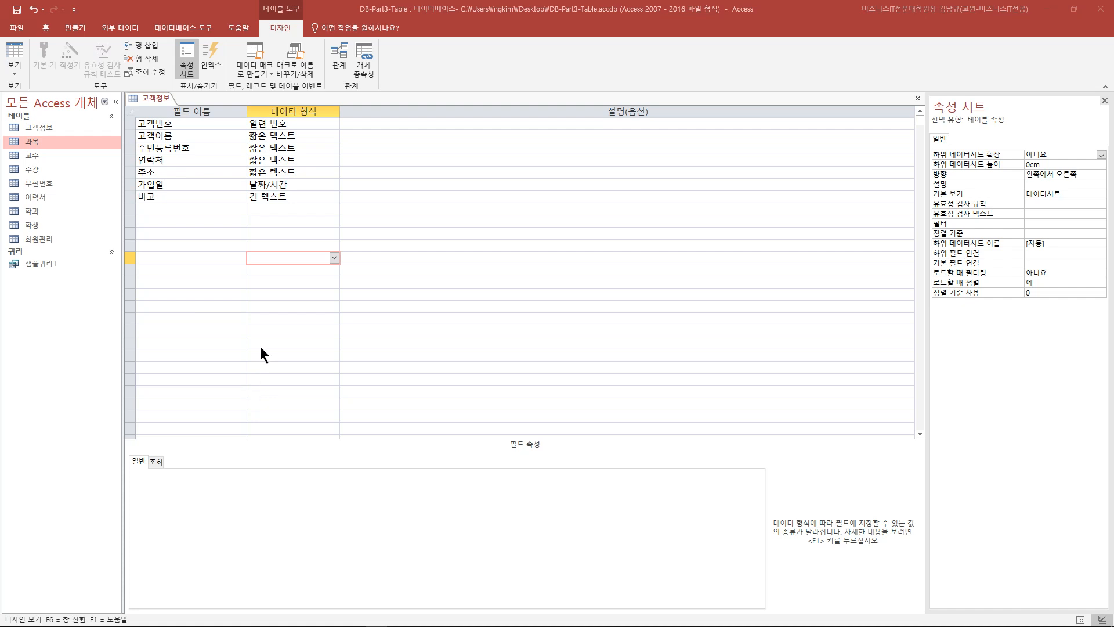
click(221, 138)
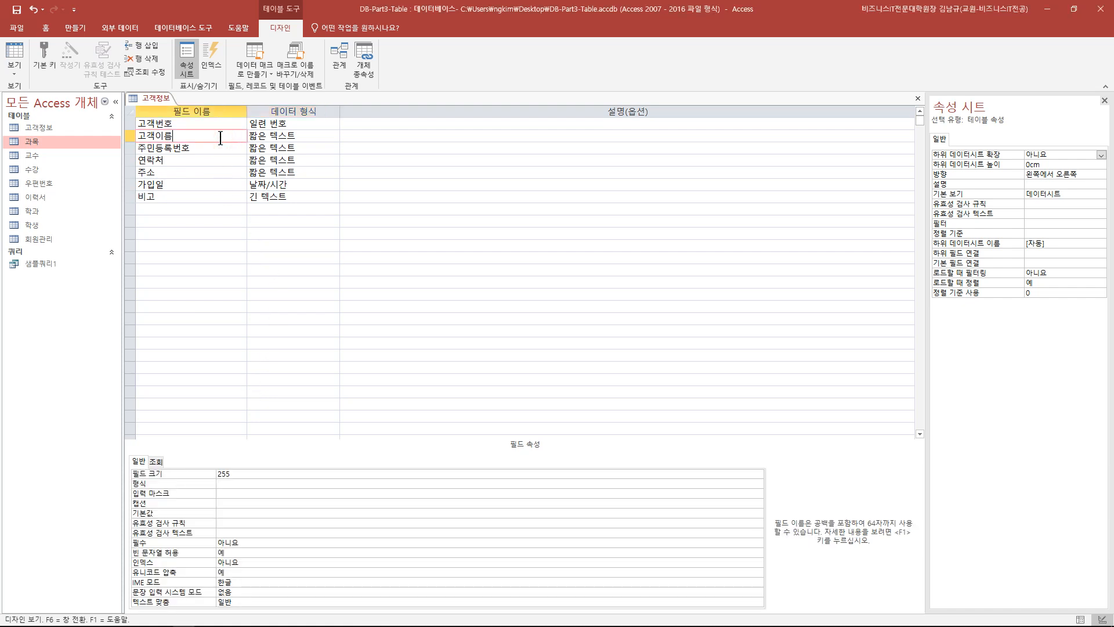
- Review the properties of the 고객이름, 가입일, 비고 and 고객번호 fields
click(215, 138)
click(195, 185)
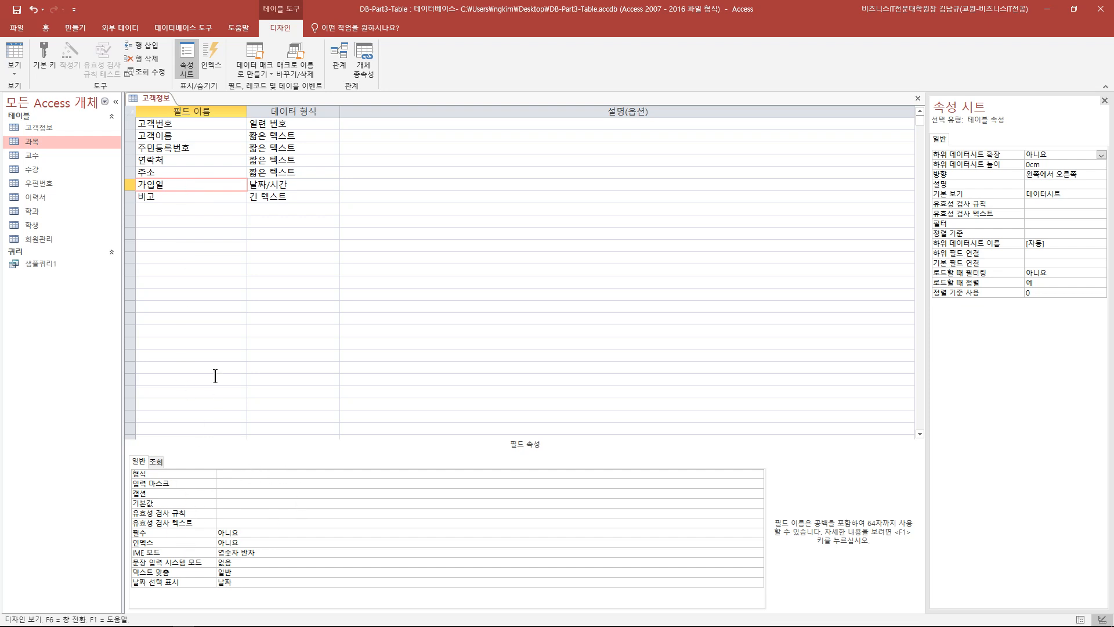
click(219, 197)
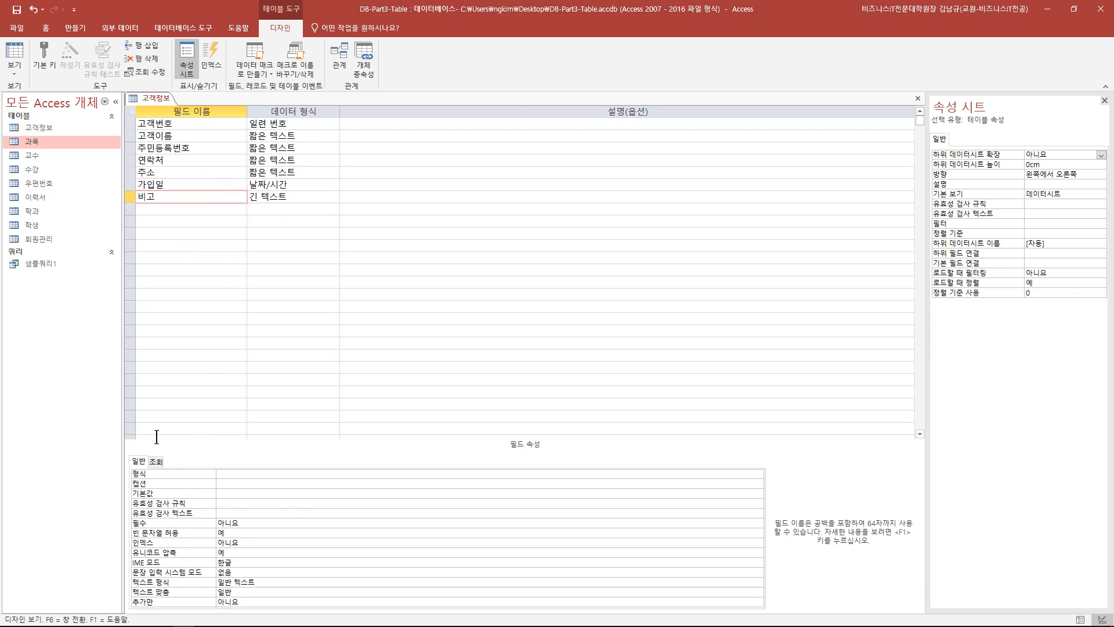
click(171, 123)
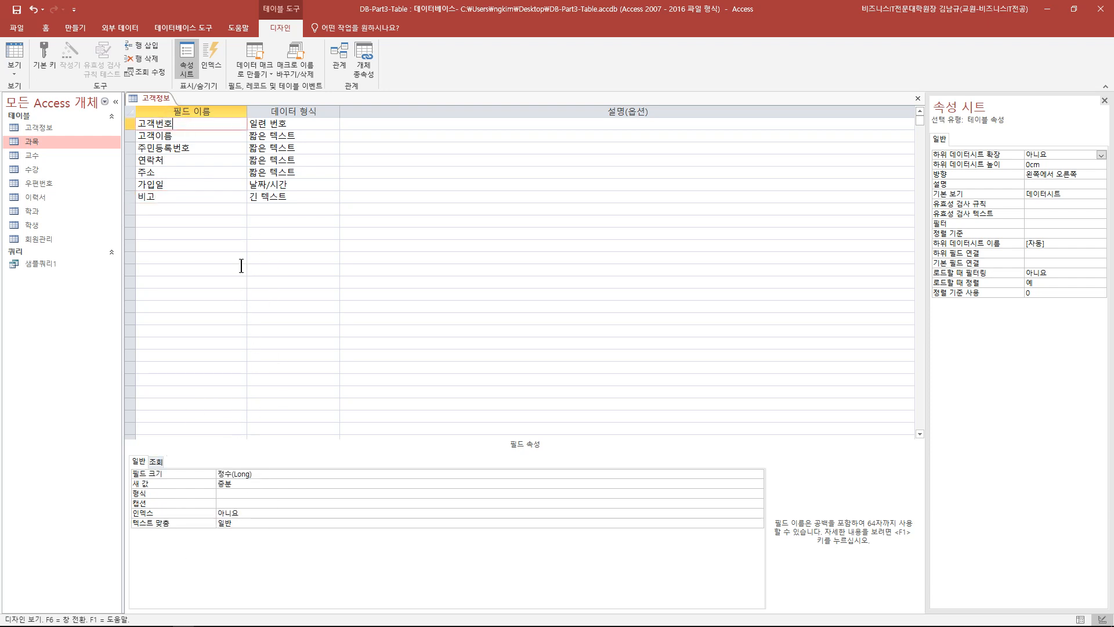
- Set 고객이름's field size from 255 to 5 and save the table
click(185, 137)
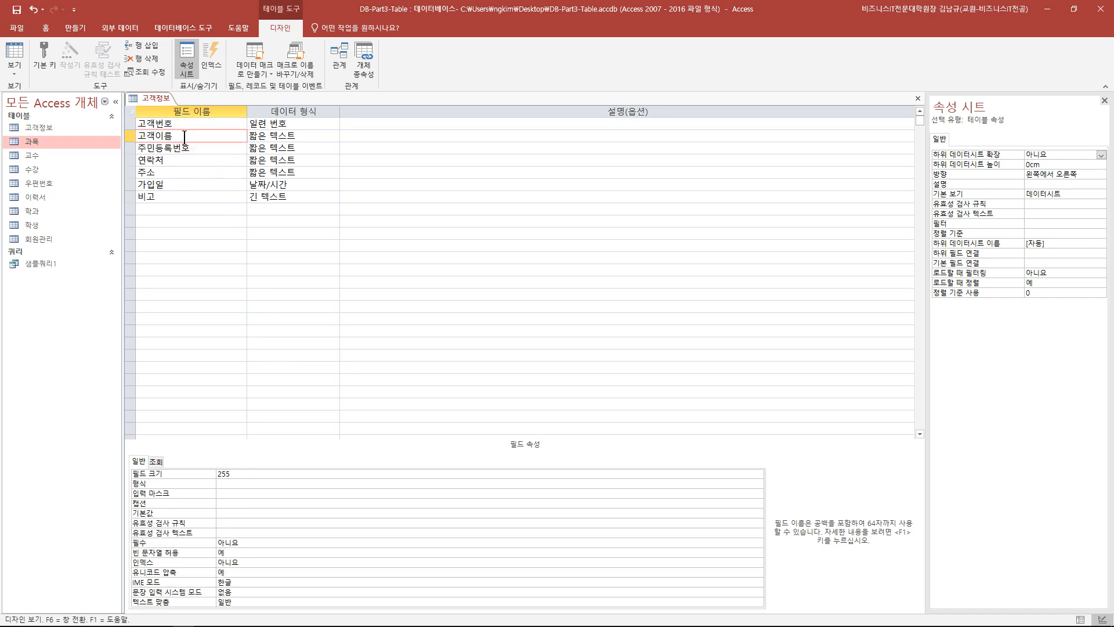
double_click(250, 477)
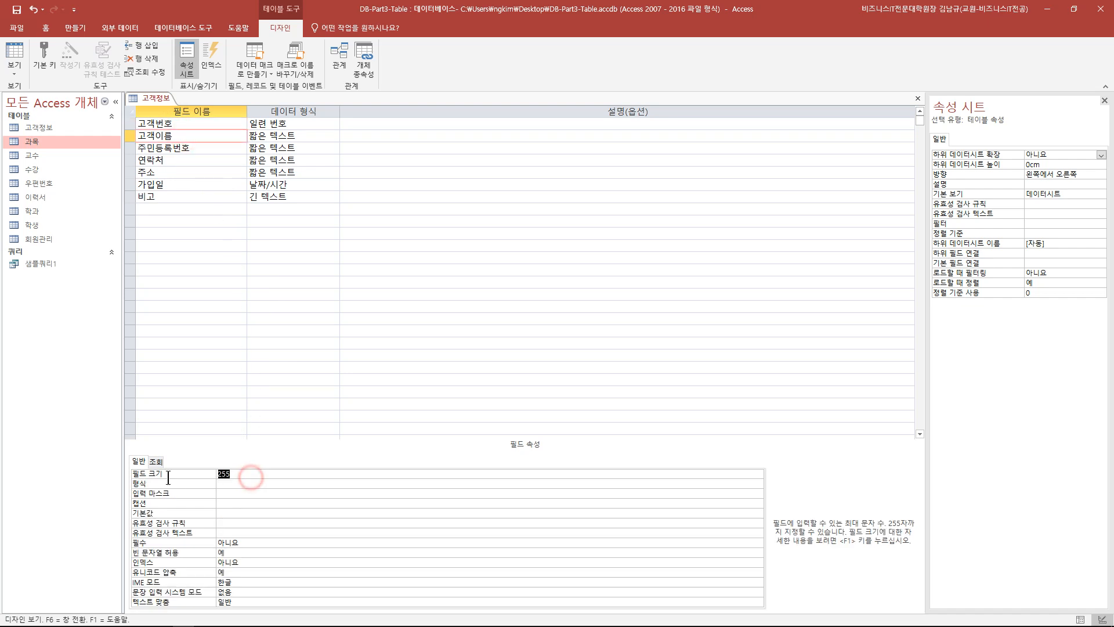
text(5)
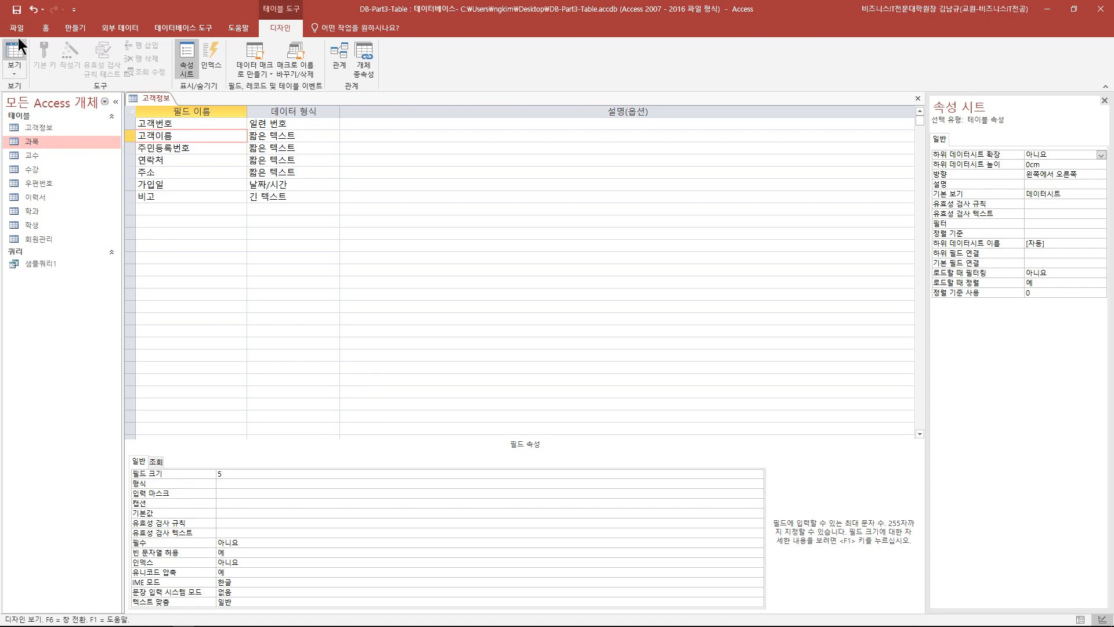
click(18, 15)
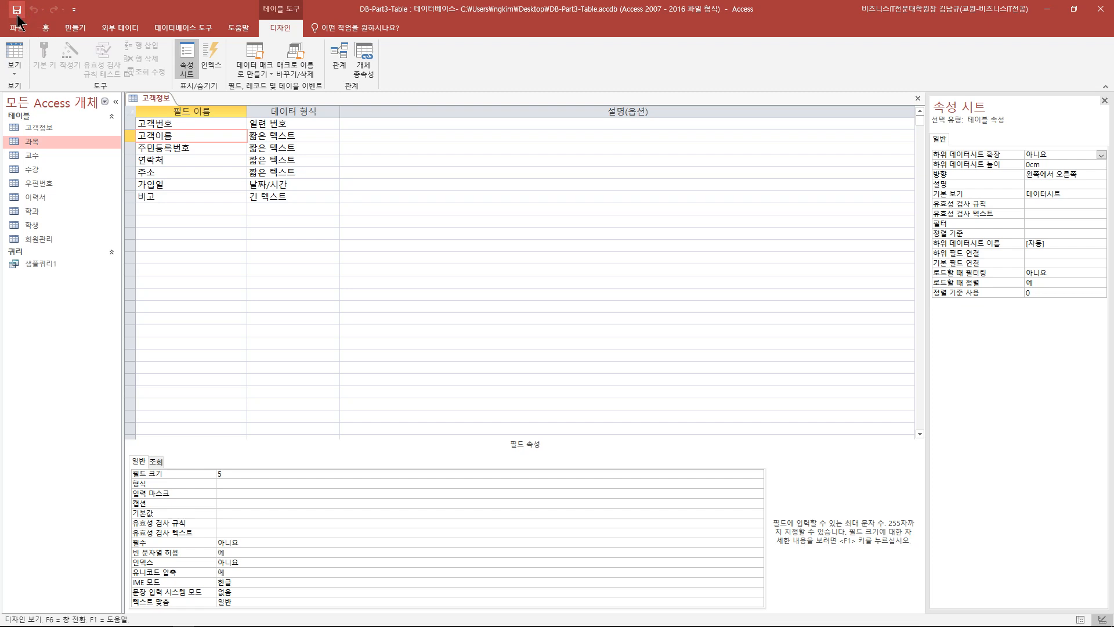
- Open the datasheet and try typing into the autonumber 고객번호 field
click(16, 52)
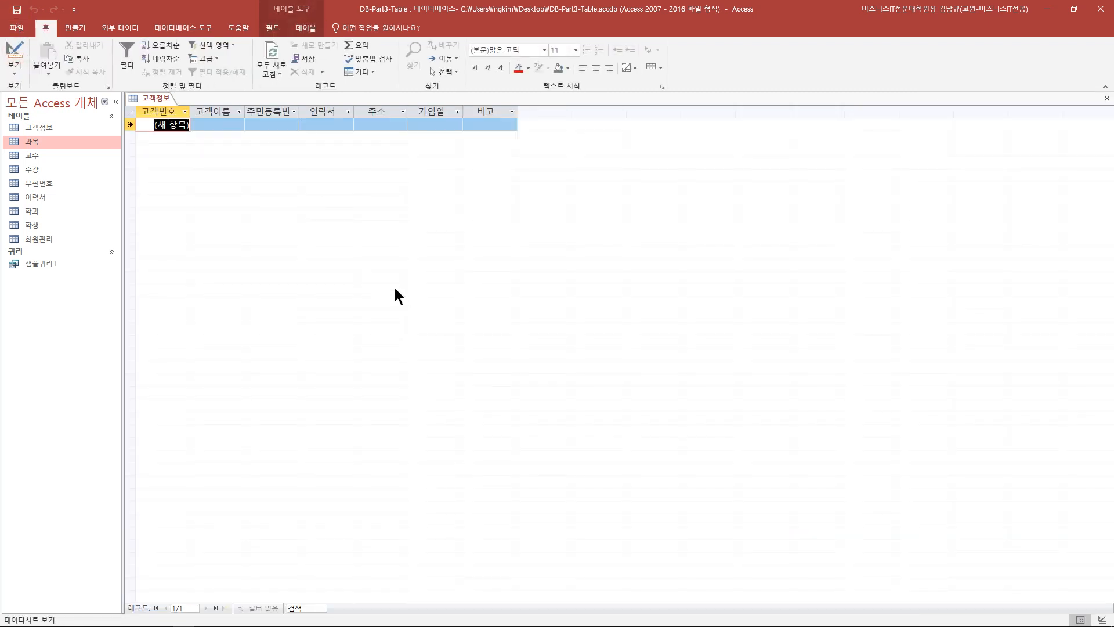
click(183, 130)
click(176, 126)
key(1)
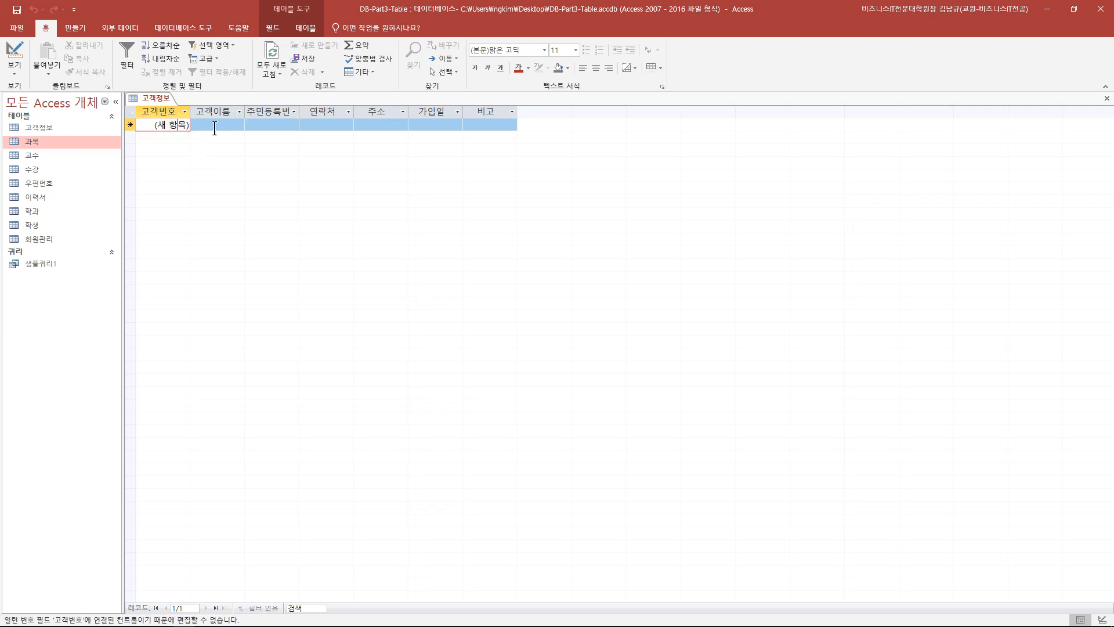
- Enter three test names in 고객이름, including 안녕하세요, to test the 5-character limit
click(215, 126)
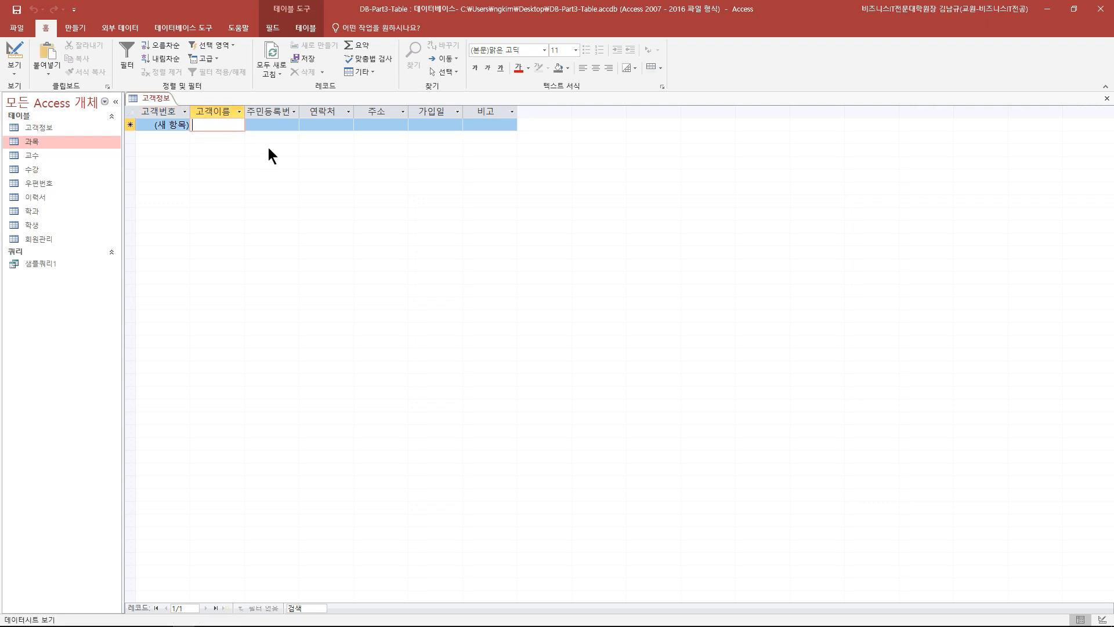
text(홍길)
text(동)
key(Tab)
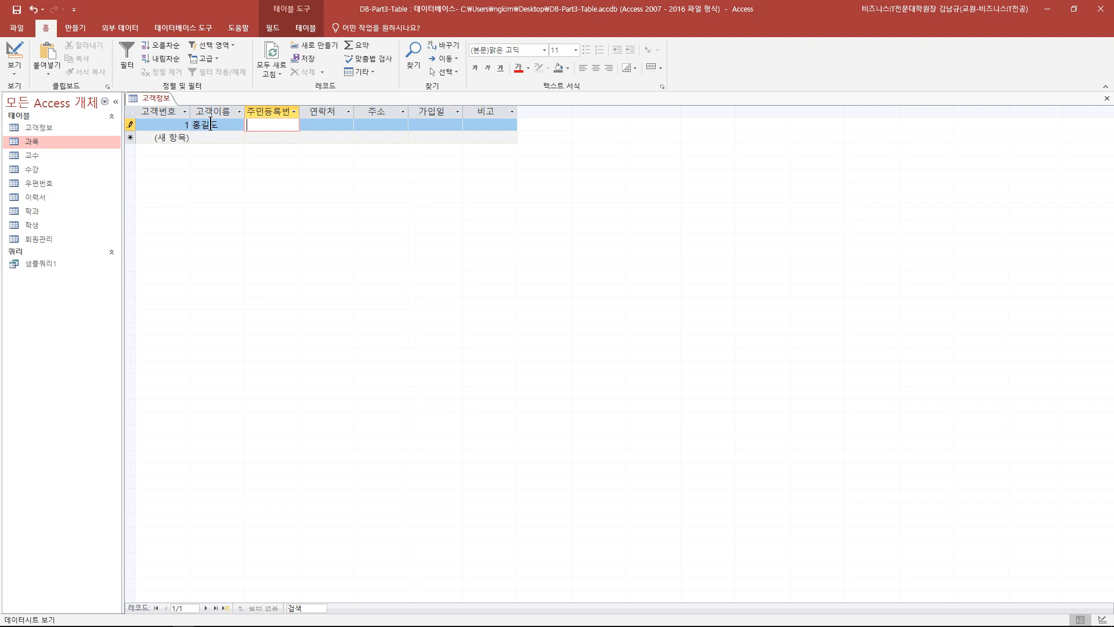
click(232, 124)
key(BackSpace)
text(동)
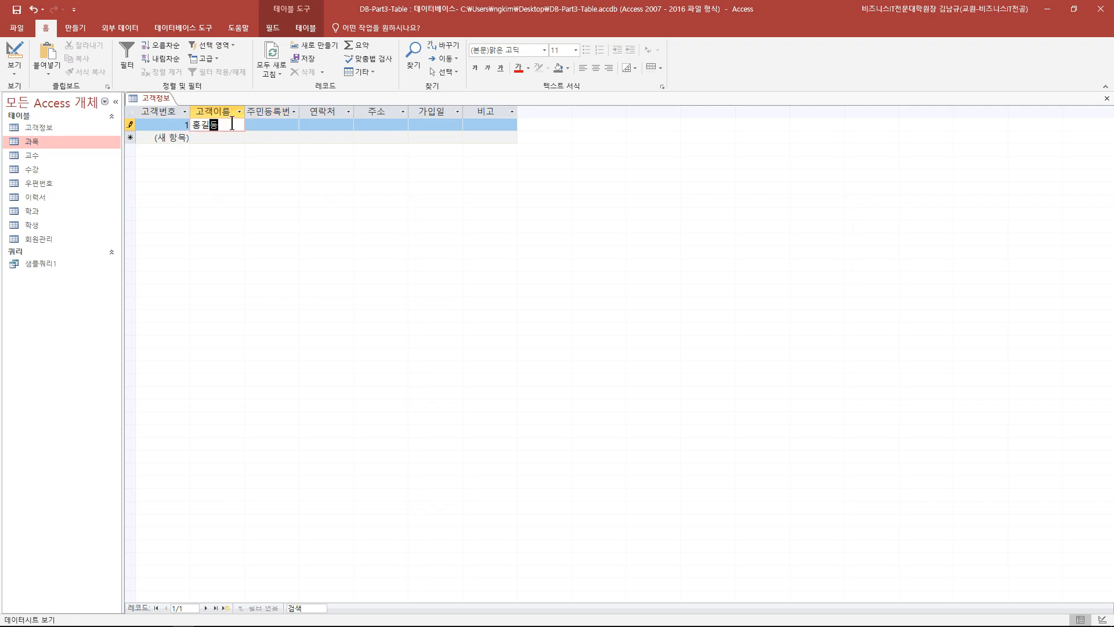
click(231, 139)
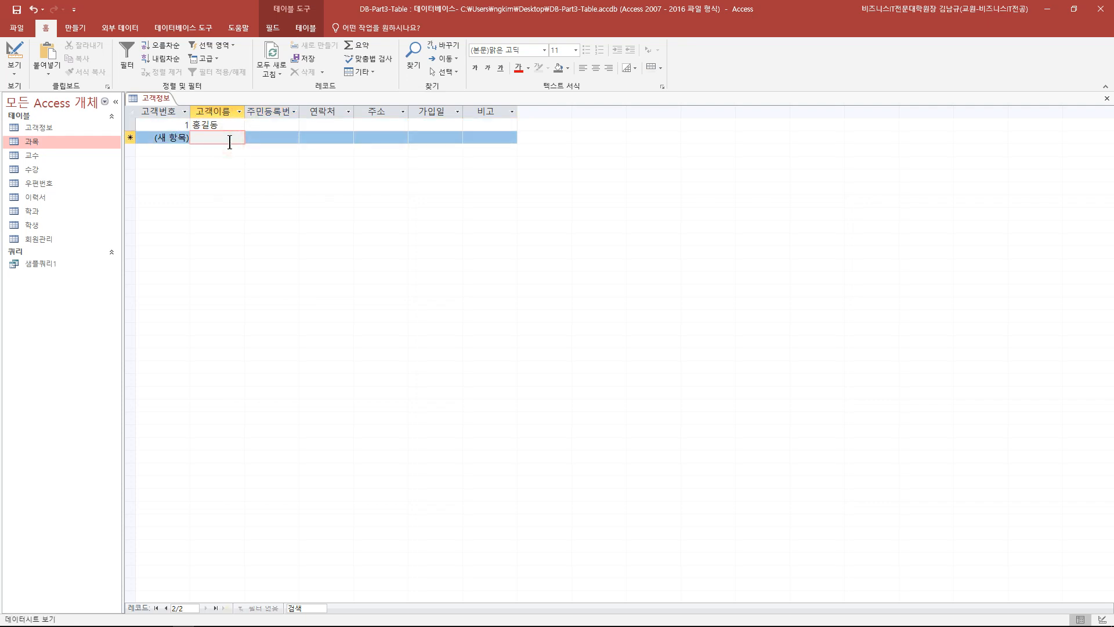
text(안녕하세요)
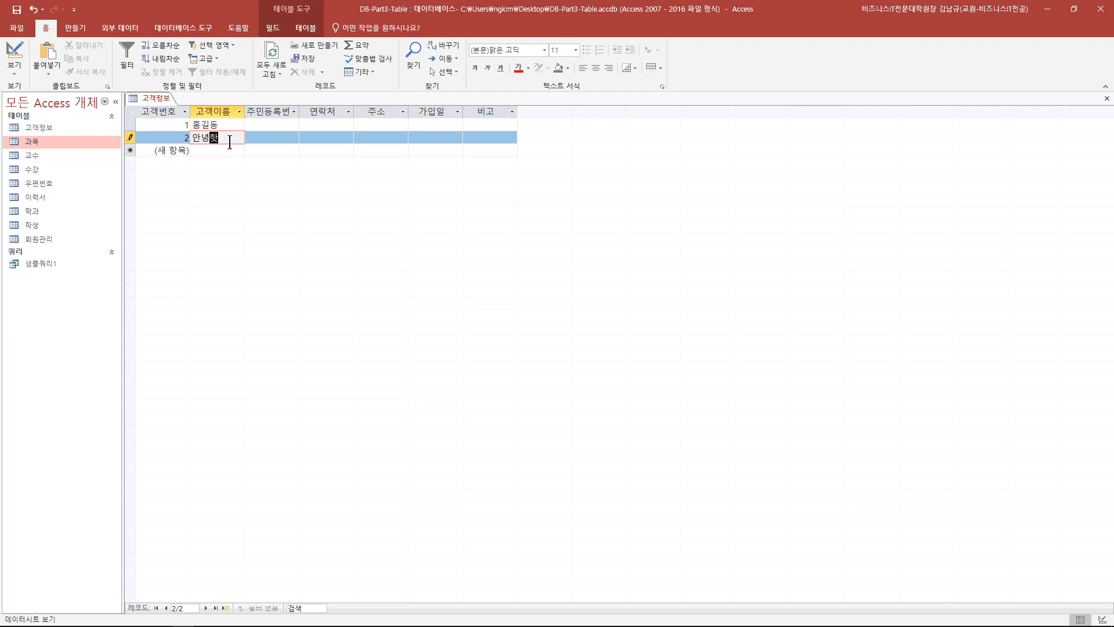
key(Tab)
click(231, 150)
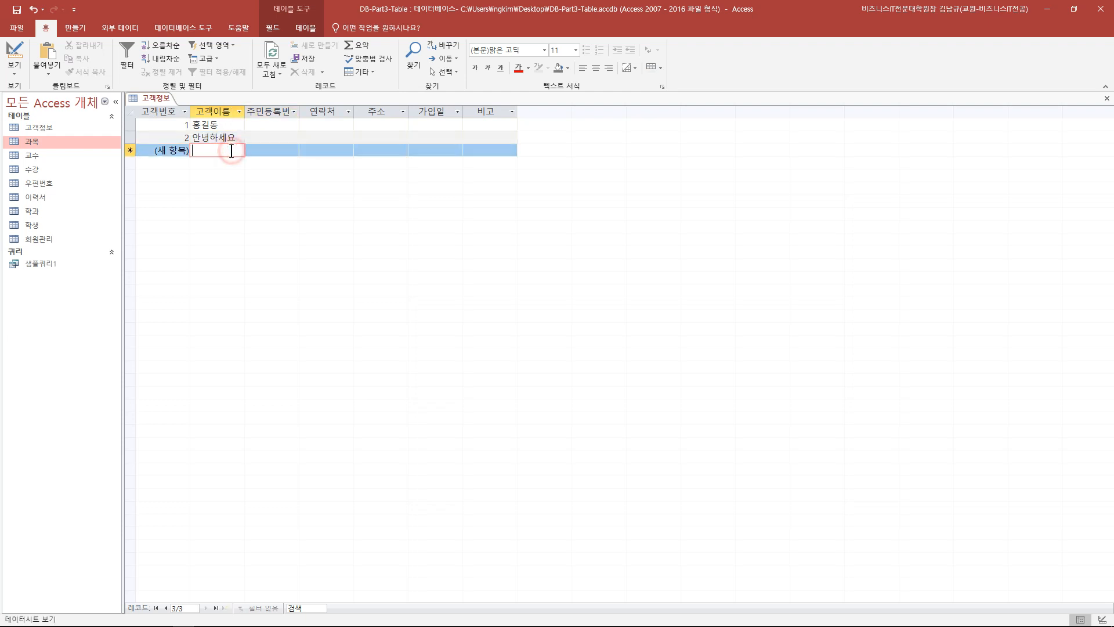
text(저는홍길동)
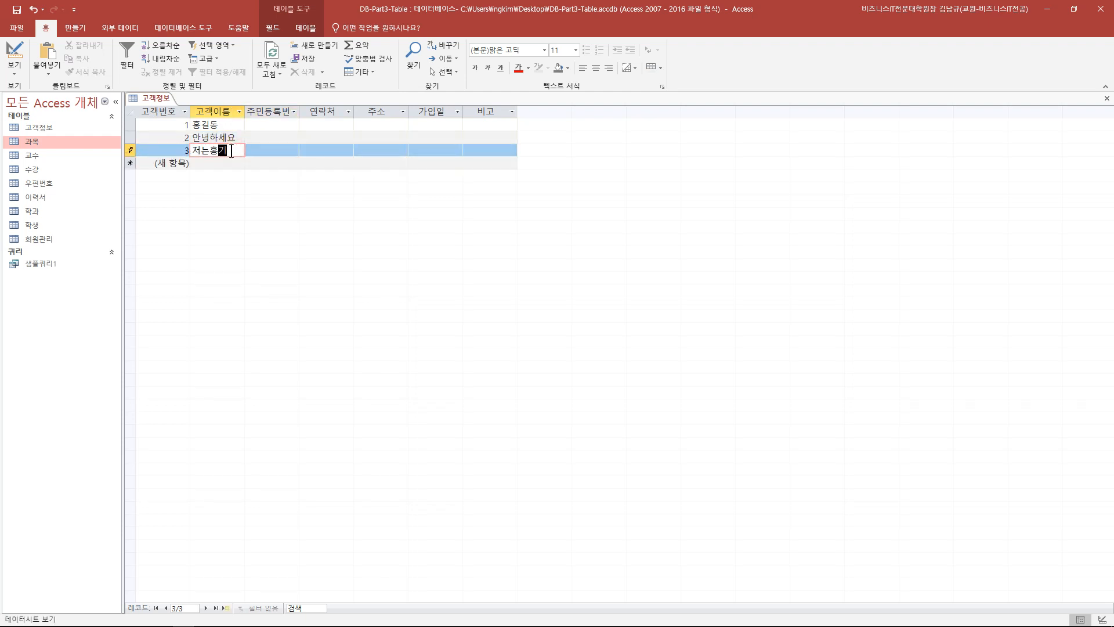
click(242, 199)
click(228, 154)
- Auto-fit the 고객이름 column and delete all three test records
double_click(245, 111)
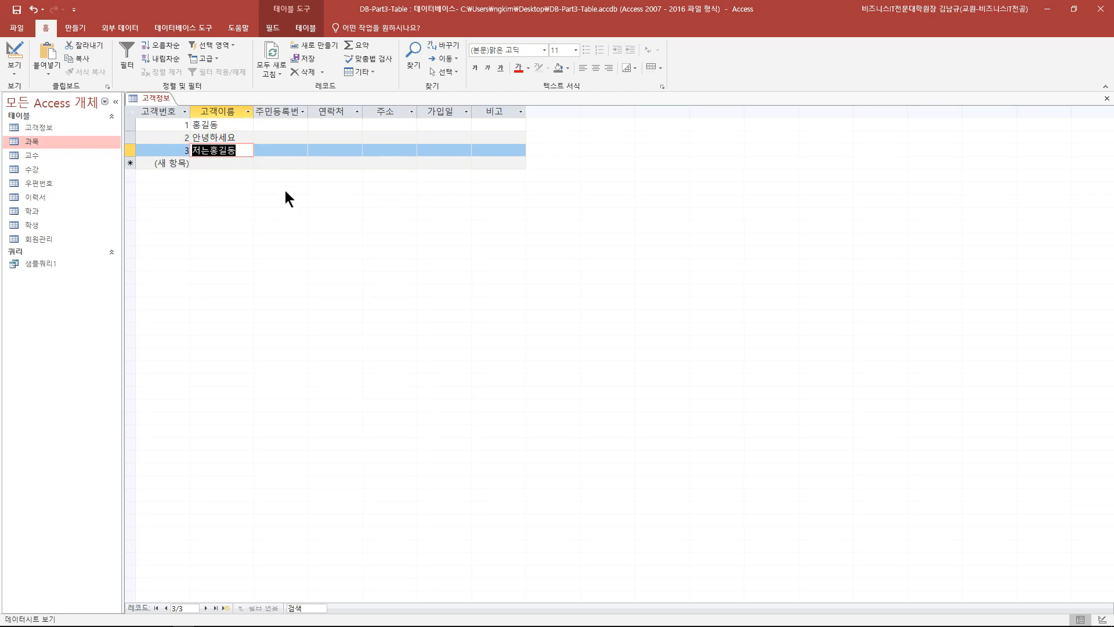
click(284, 191)
drag(132, 124, 138, 146)
key(Delete)
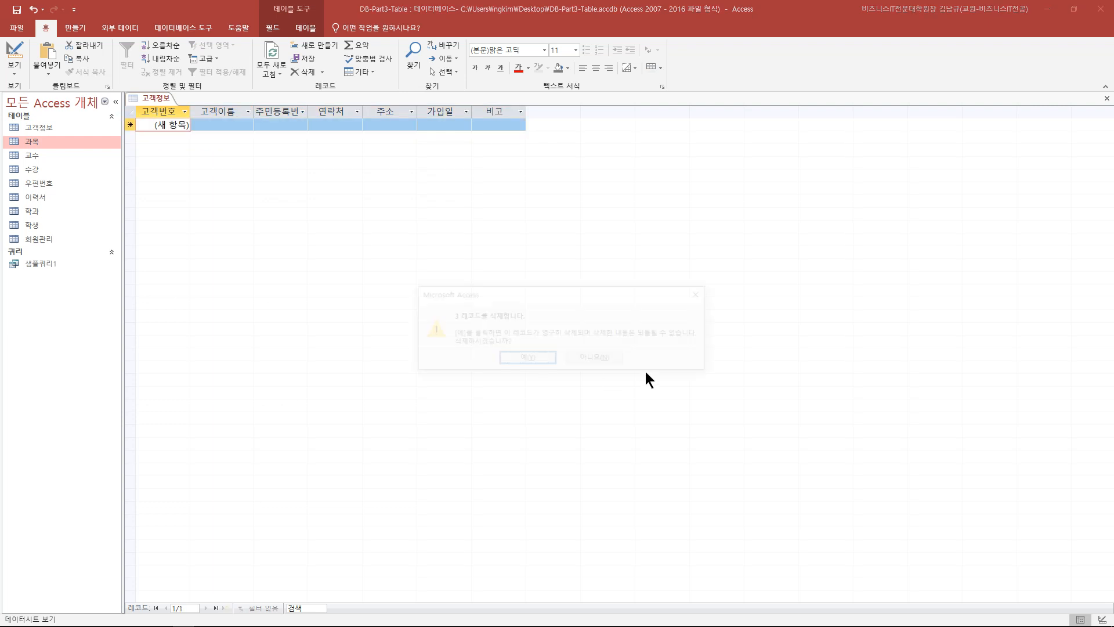
click(547, 357)
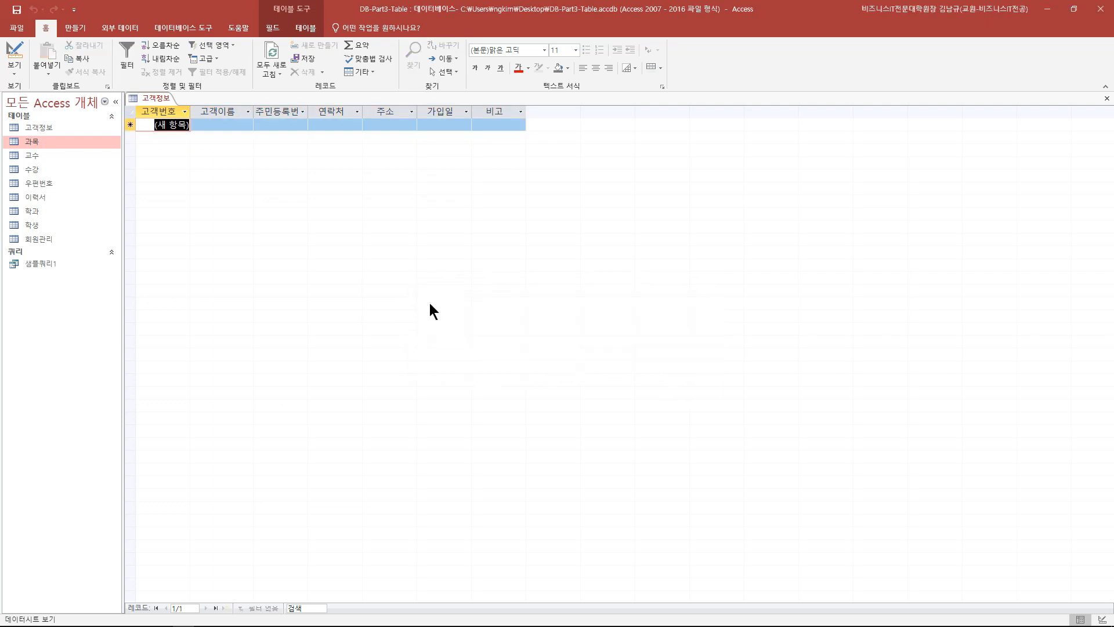
- Set 주민등록번호's field size to 14 and save before returning to the datasheet
click(14, 53)
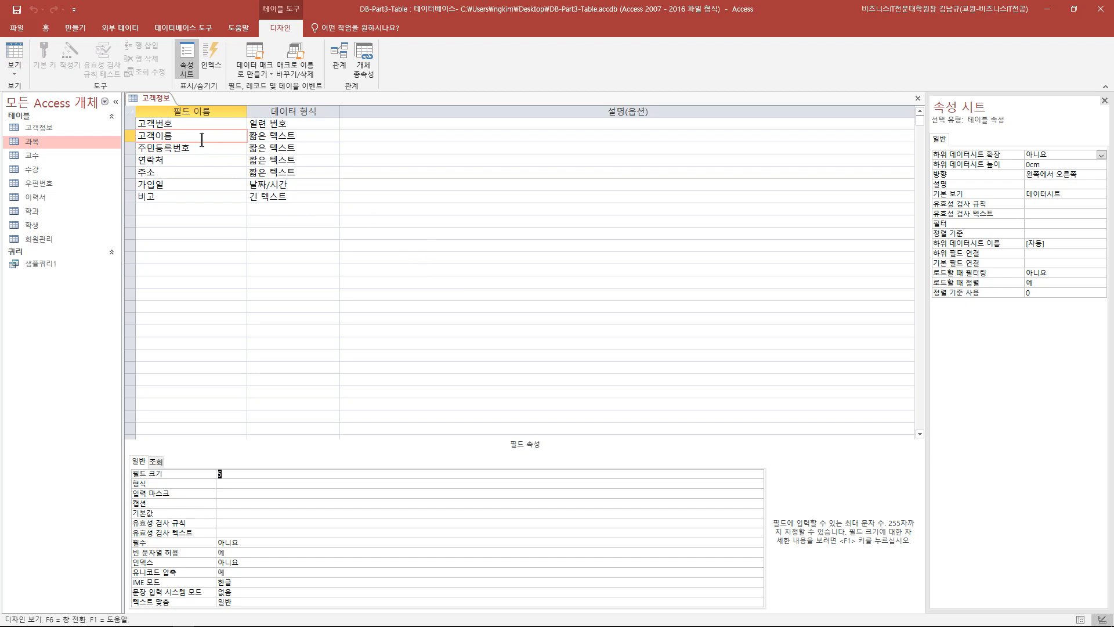
click(206, 147)
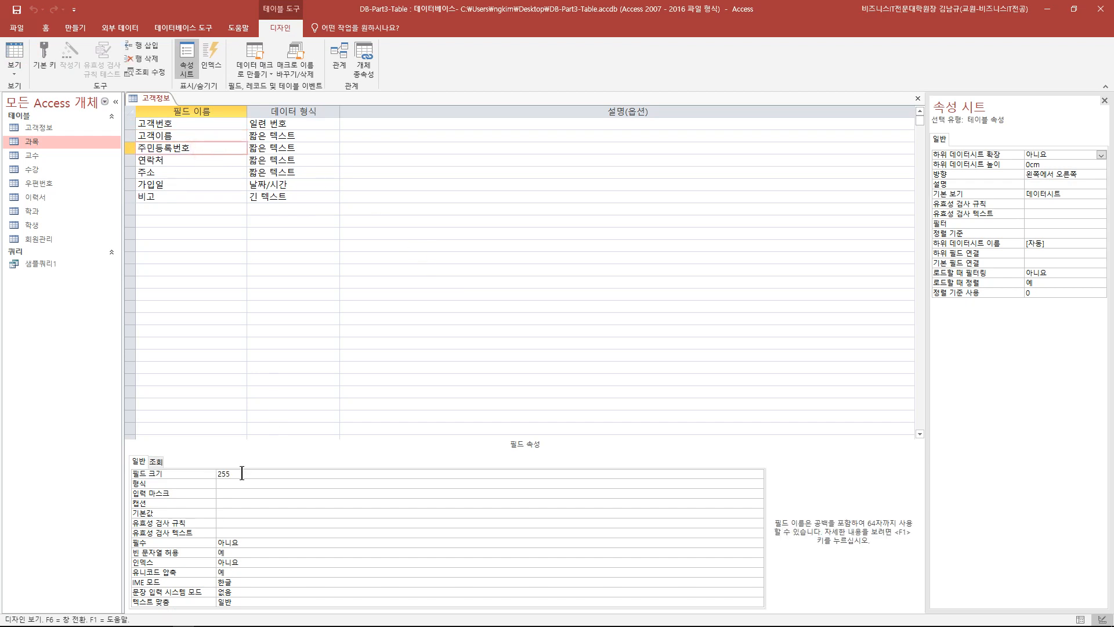
click(169, 472)
text(14)
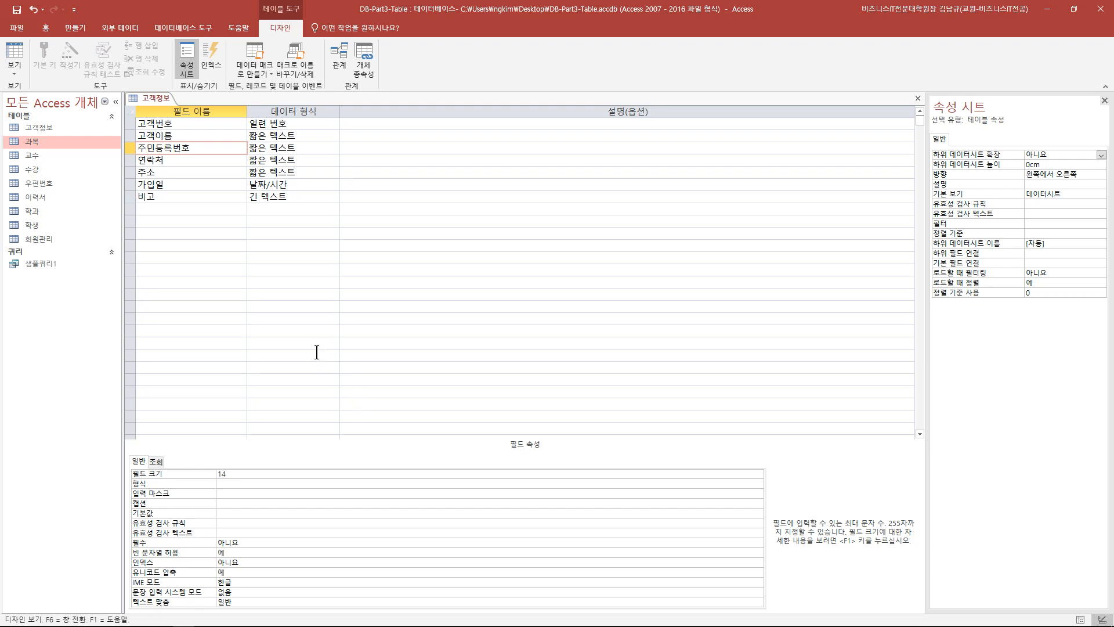
click(14, 68)
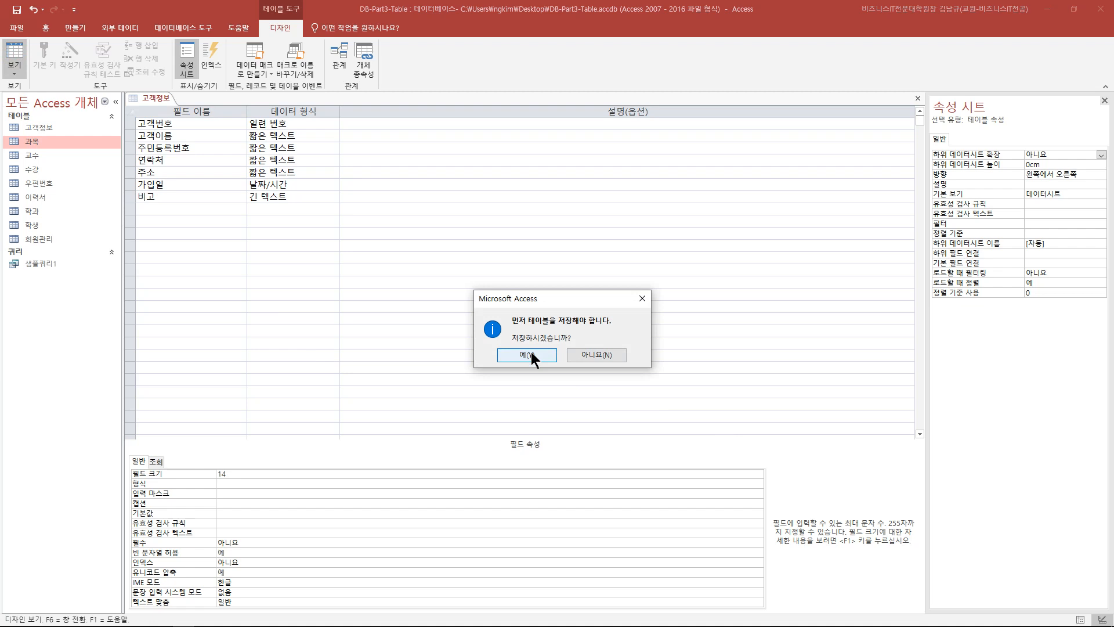
click(531, 353)
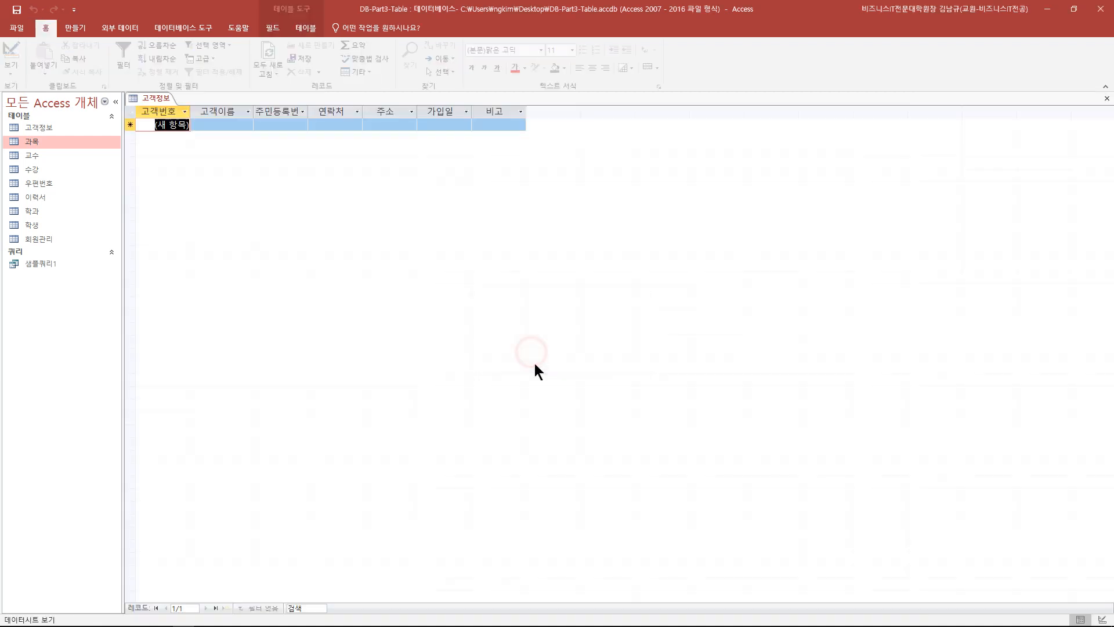
- Enter the customer's name, registration number and phone number in a new record
click(230, 128)
text(홍길ㄷ)
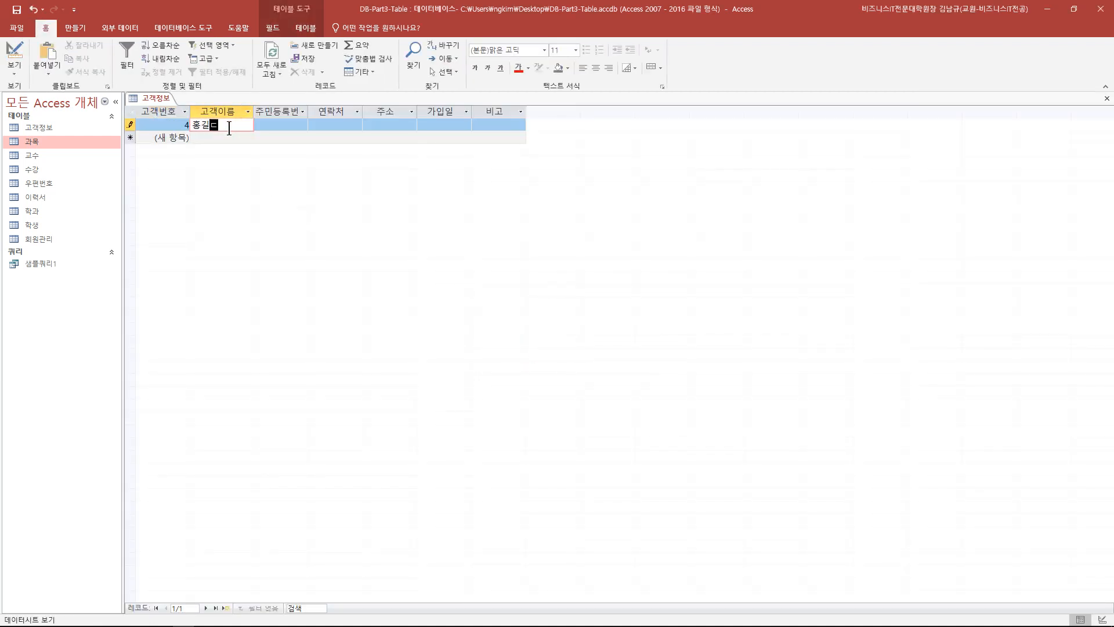
text(동)
key(Tab)
text(1)
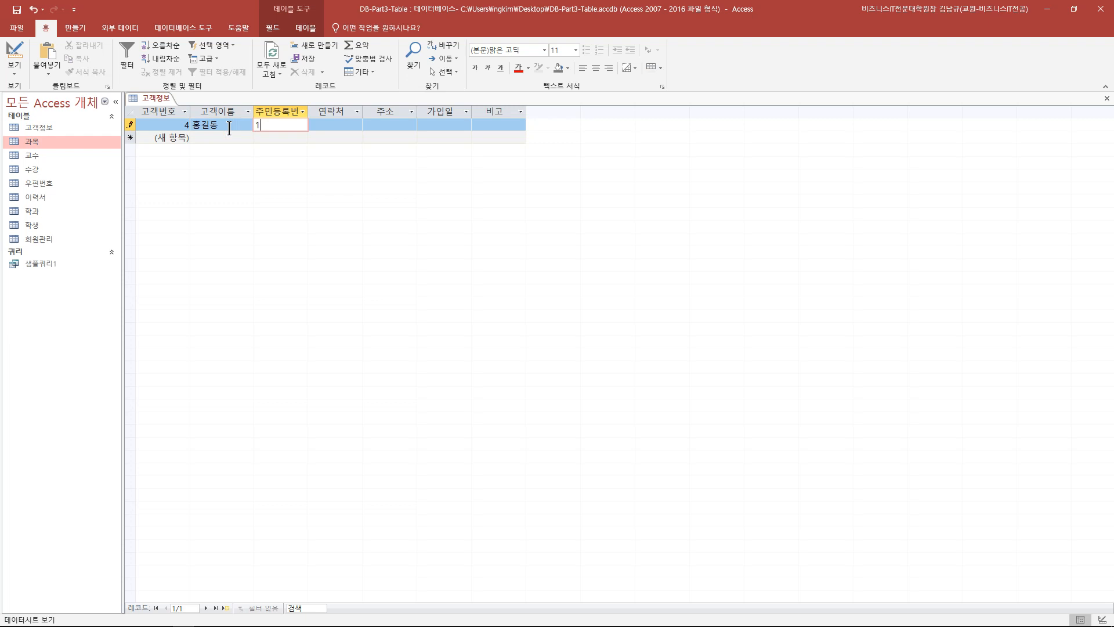
text(23456-1234567)
key(Tab)
text(010)
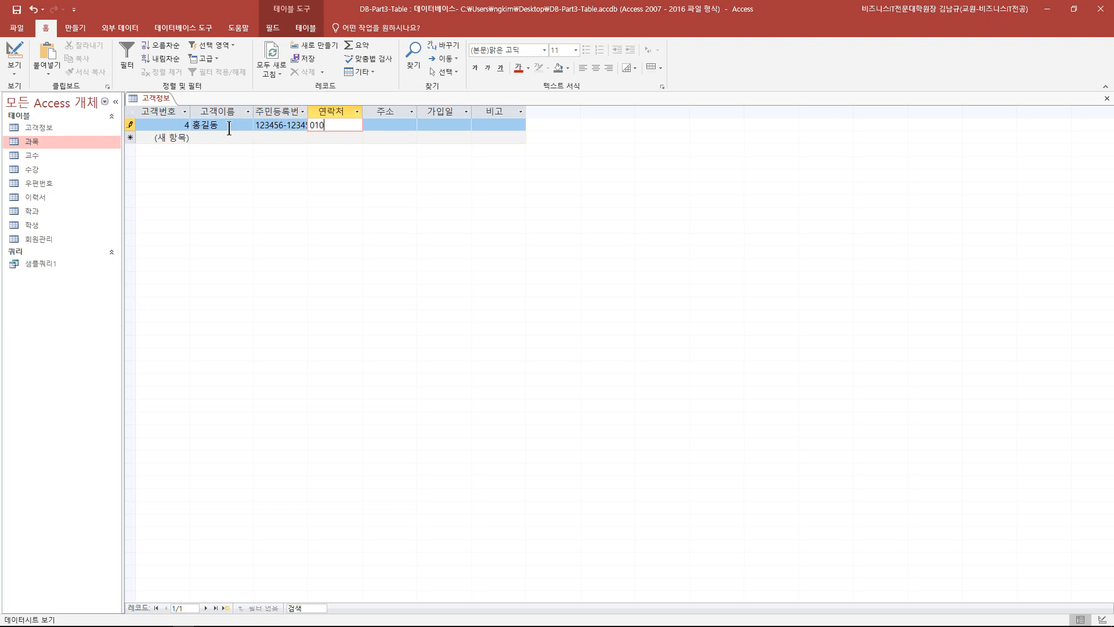
text(-1111-1111)
- Pick 2021-03-18 as the join date and add the note 외상 2만원
click(428, 127)
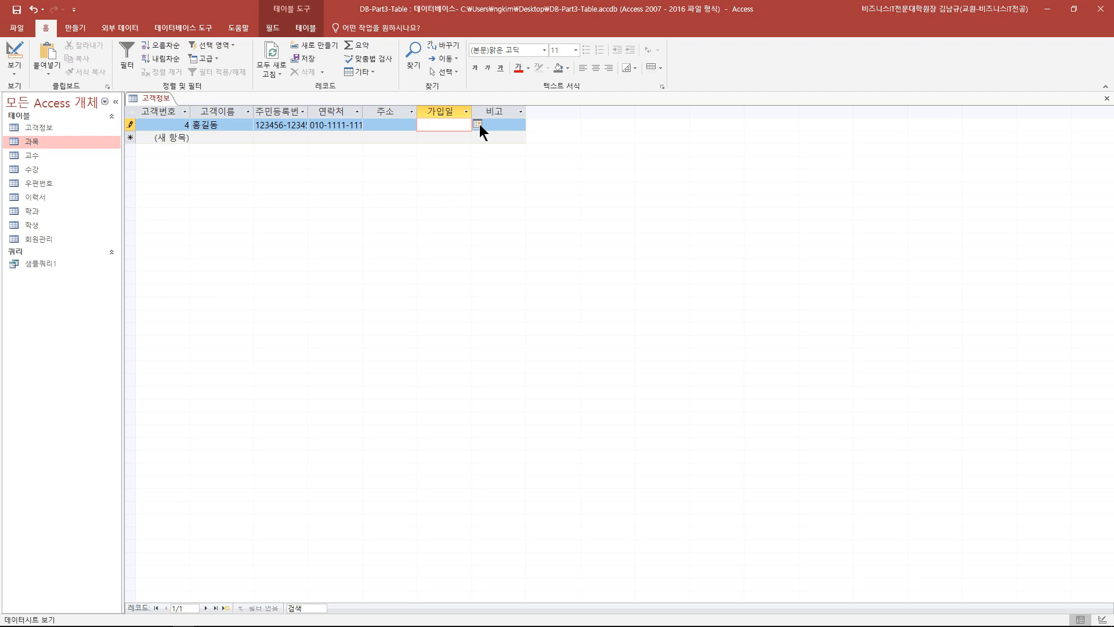
click(477, 124)
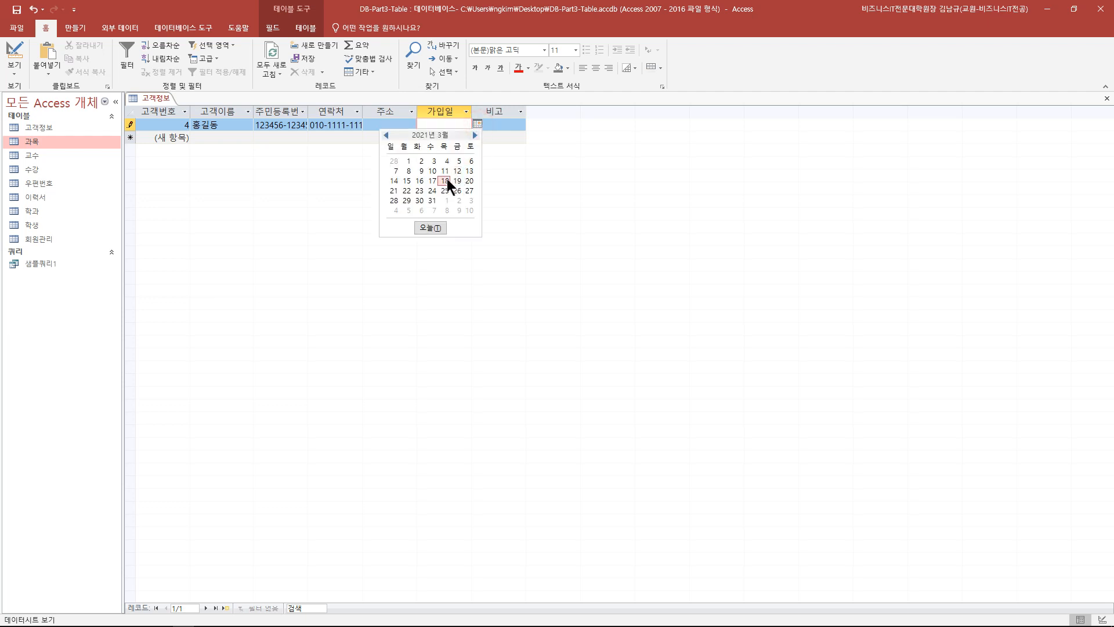
click(446, 180)
click(501, 127)
text(ㅇ외상 2만원)
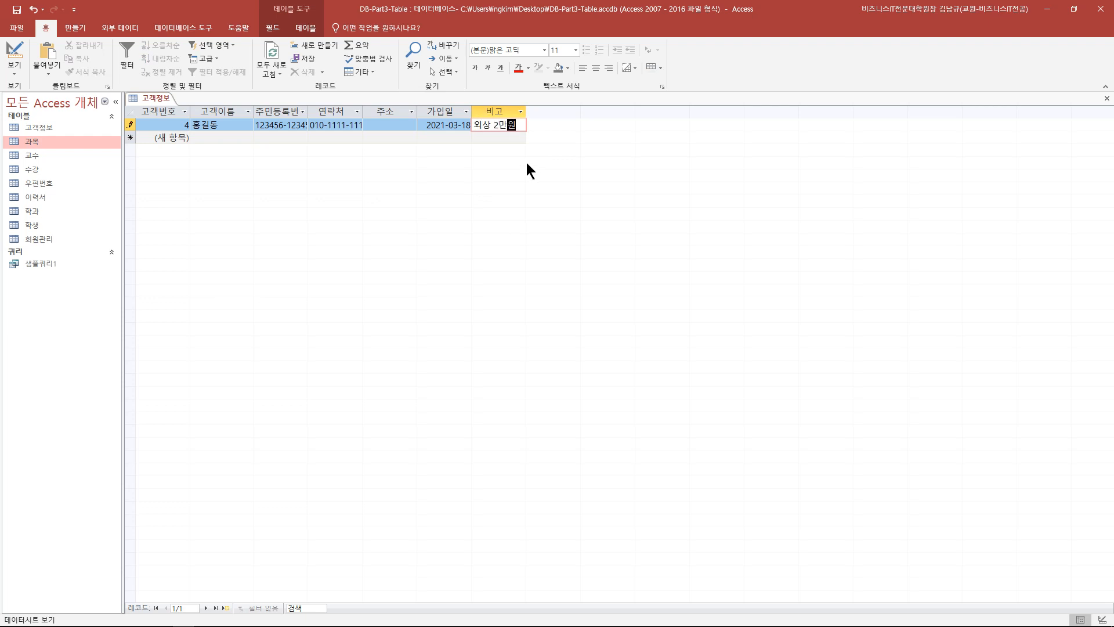
click(492, 138)
click(236, 138)
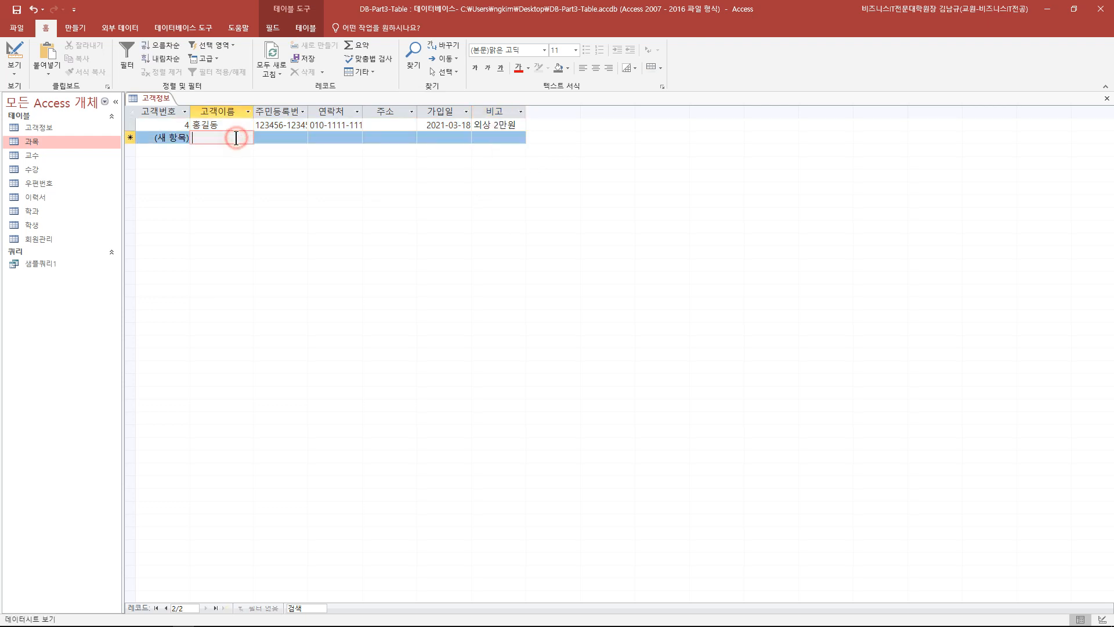
- Enter the second customer's name, registration number, phone number and address 서울
text(김철수)
key(Tab)
text(111111-)
text(2222222)
key(Tab)
text(010-33)
text(33-4444)
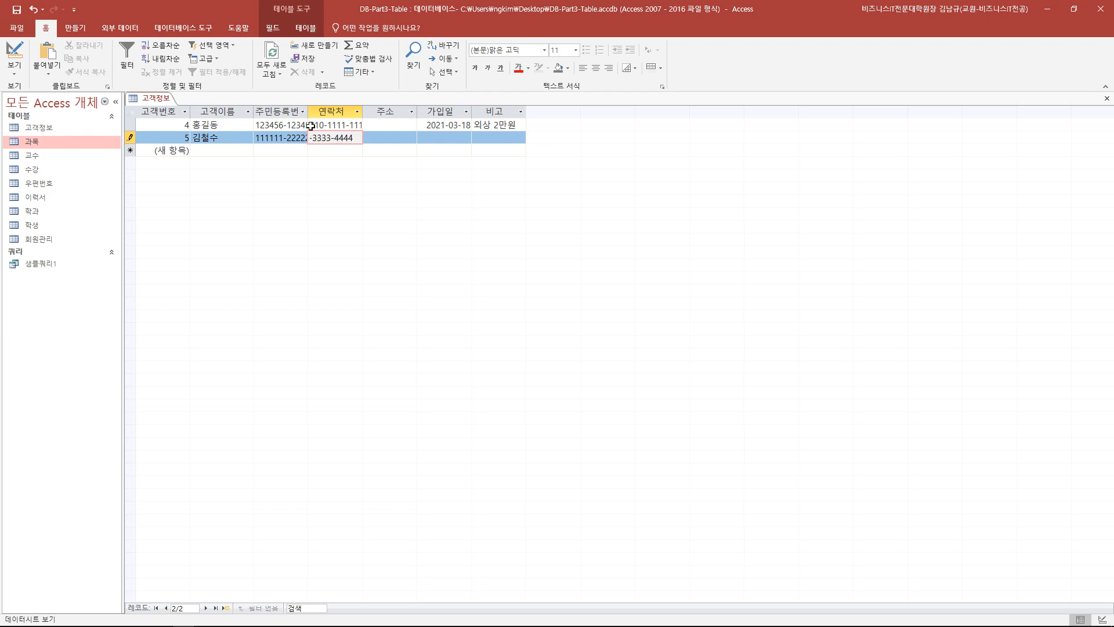
click(376, 138)
text(서울)
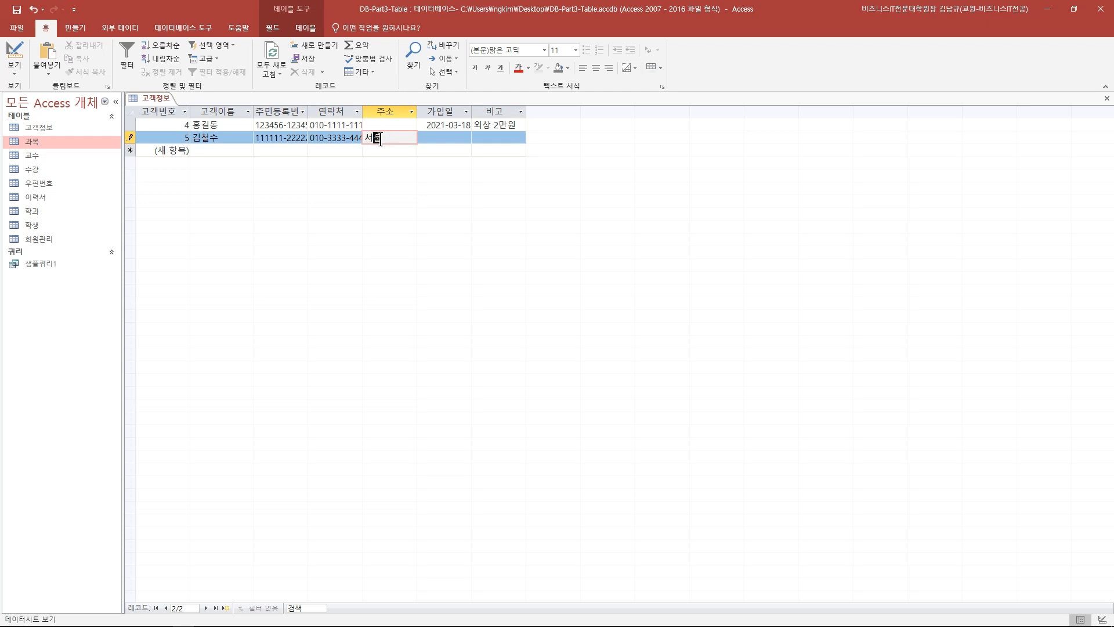
key(Tab)
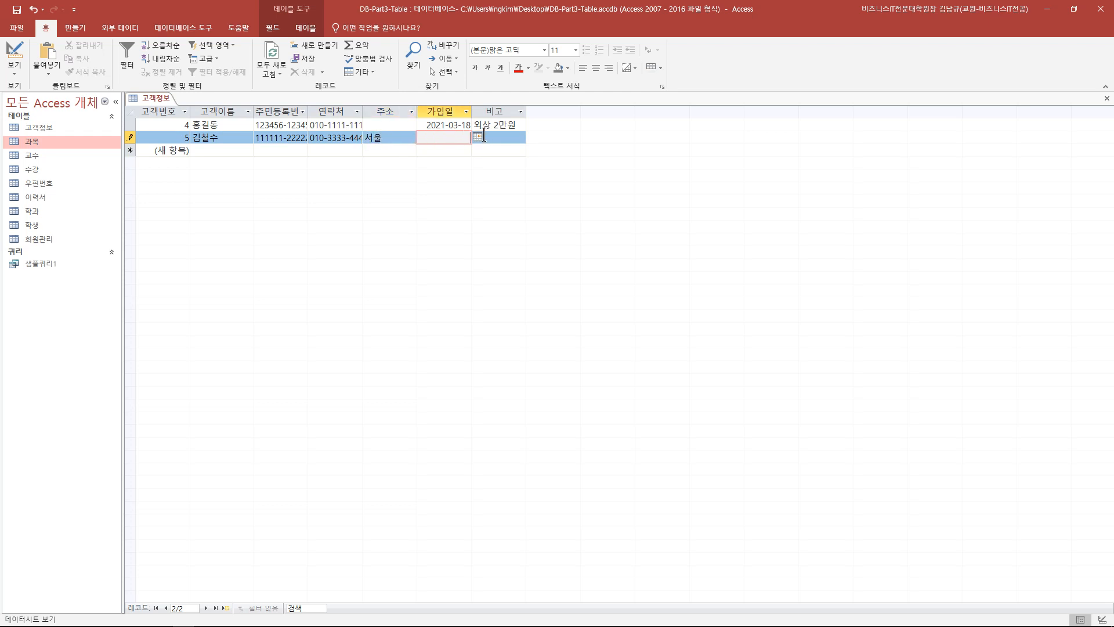
- Pick 2021-03-02 as the join date, add note 우수고객, then select record 4's note
click(477, 137)
click(423, 178)
click(505, 139)
text(우수고객)
click(463, 180)
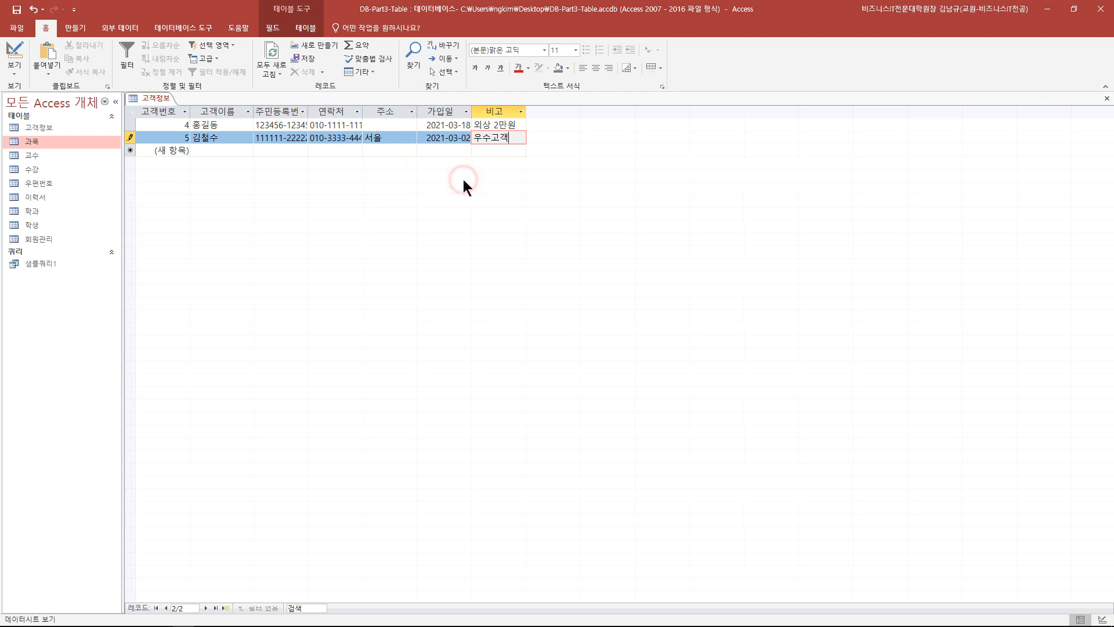
click(494, 124)
drag(474, 123, 544, 196)
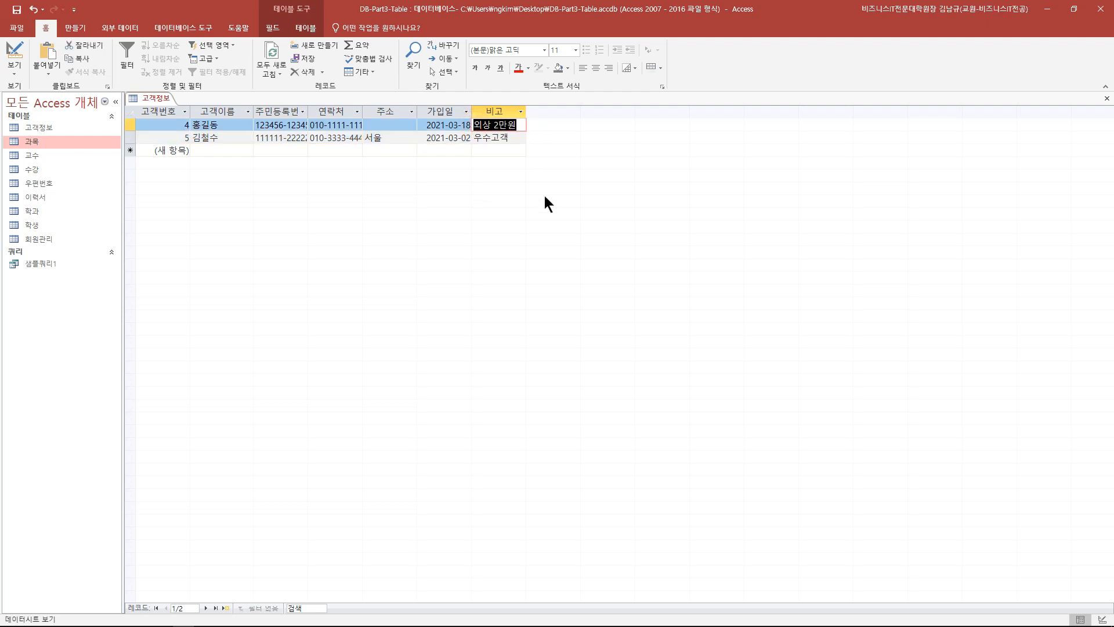
click(517, 66)
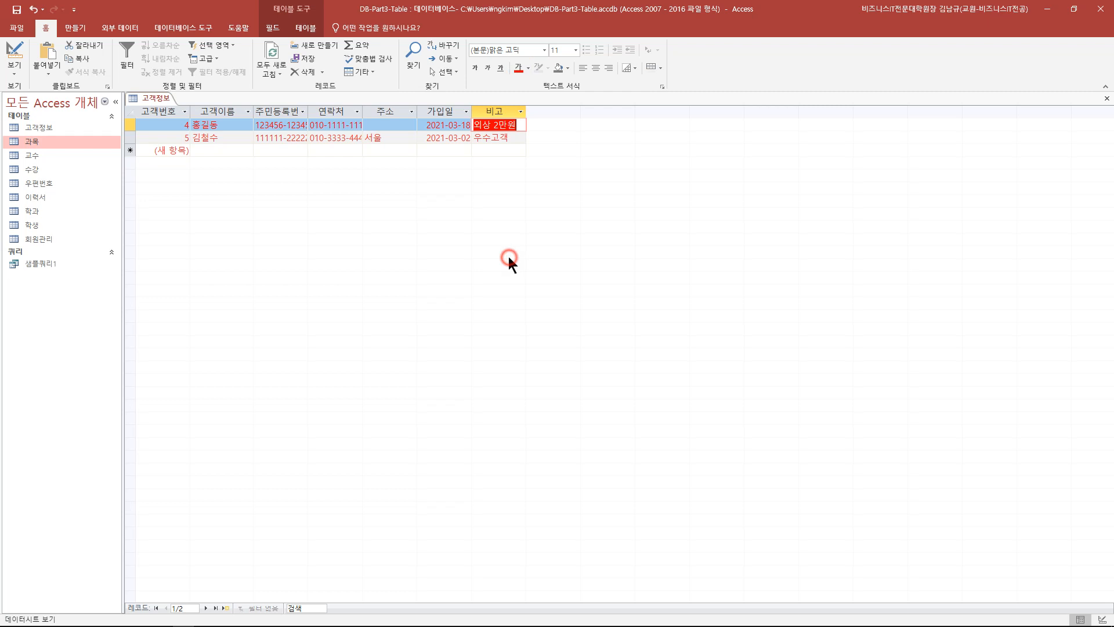
click(496, 152)
key(Up)
key(Up)
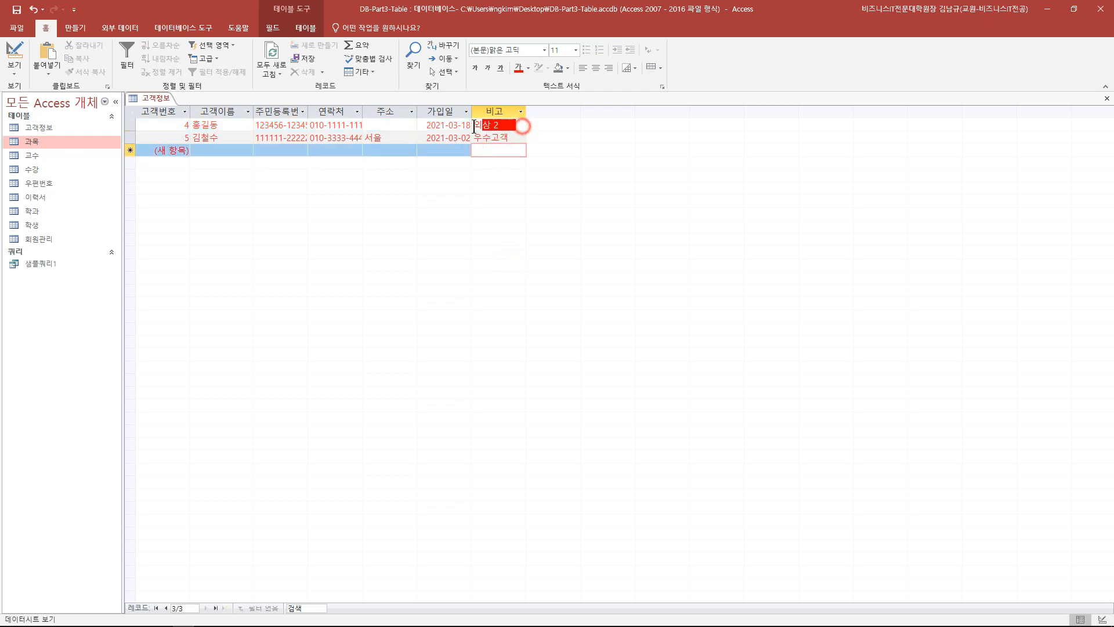
click(529, 68)
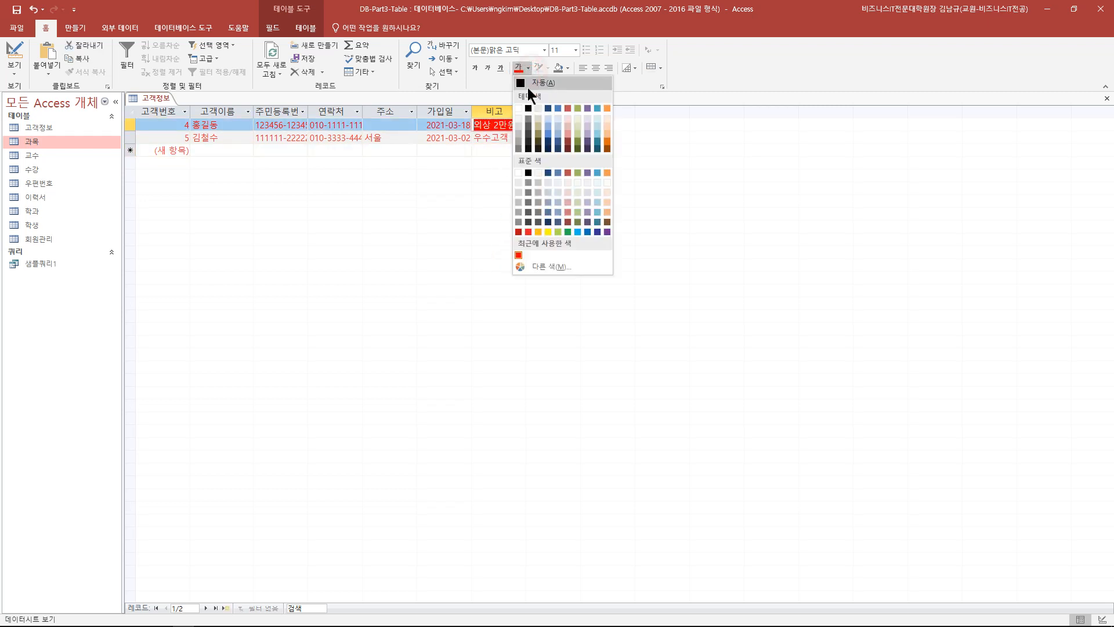
click(529, 107)
click(506, 142)
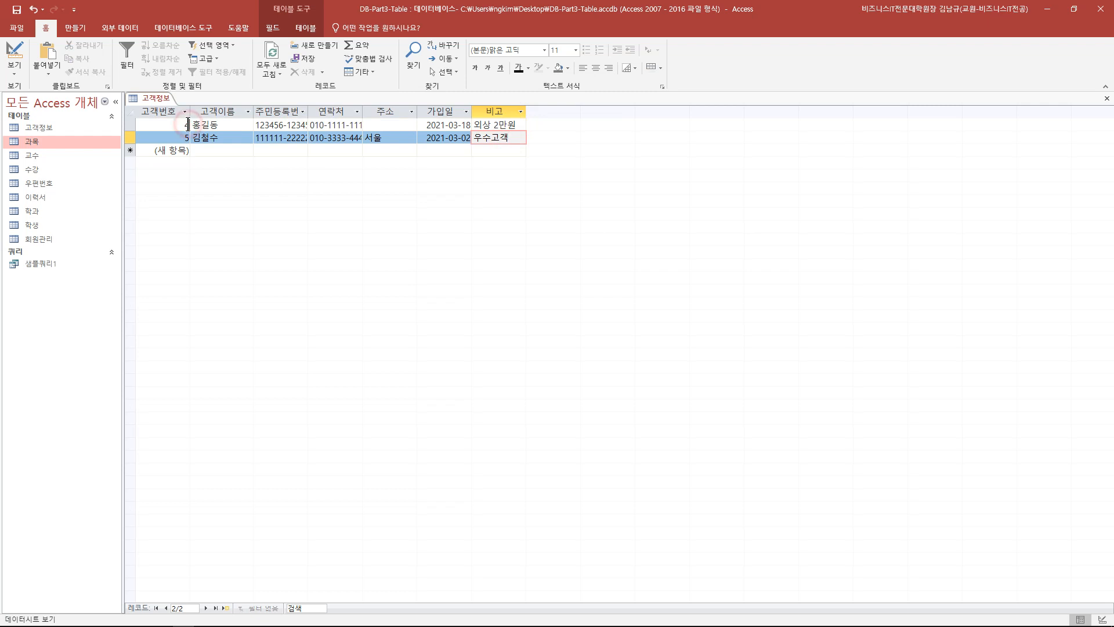
key(Up)
click(488, 126)
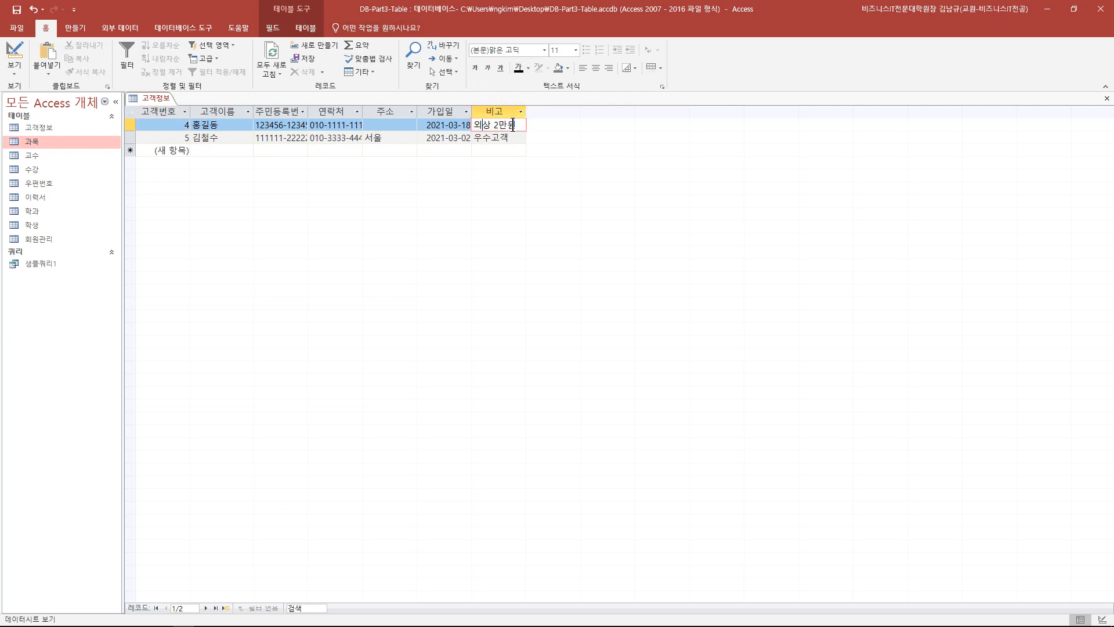
drag(513, 125, 471, 125)
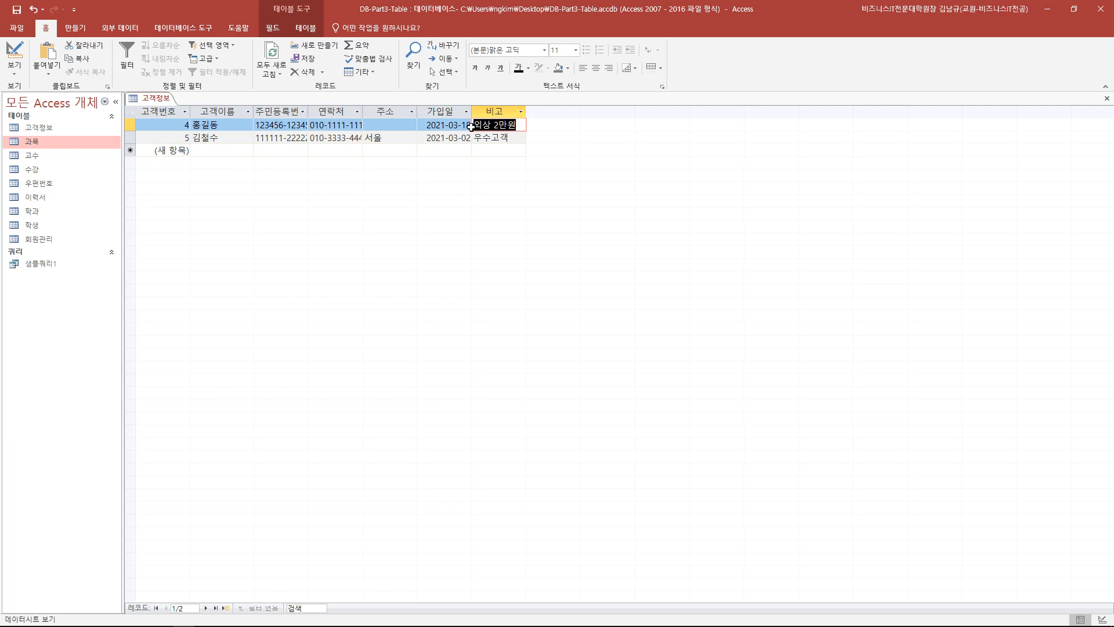
click(449, 143)
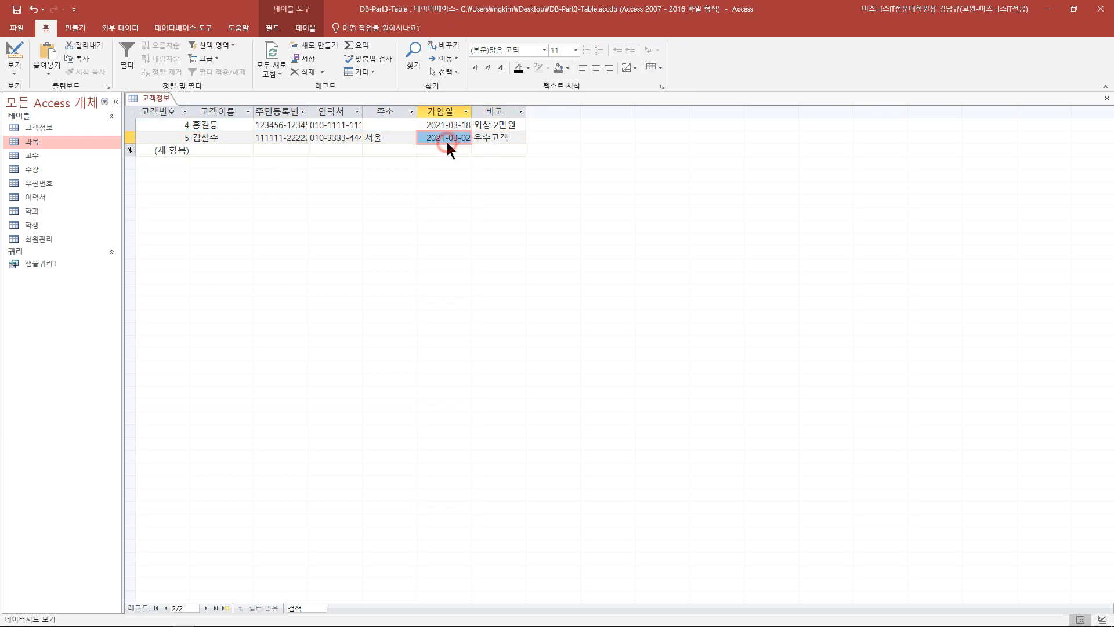
drag(516, 125, 471, 124)
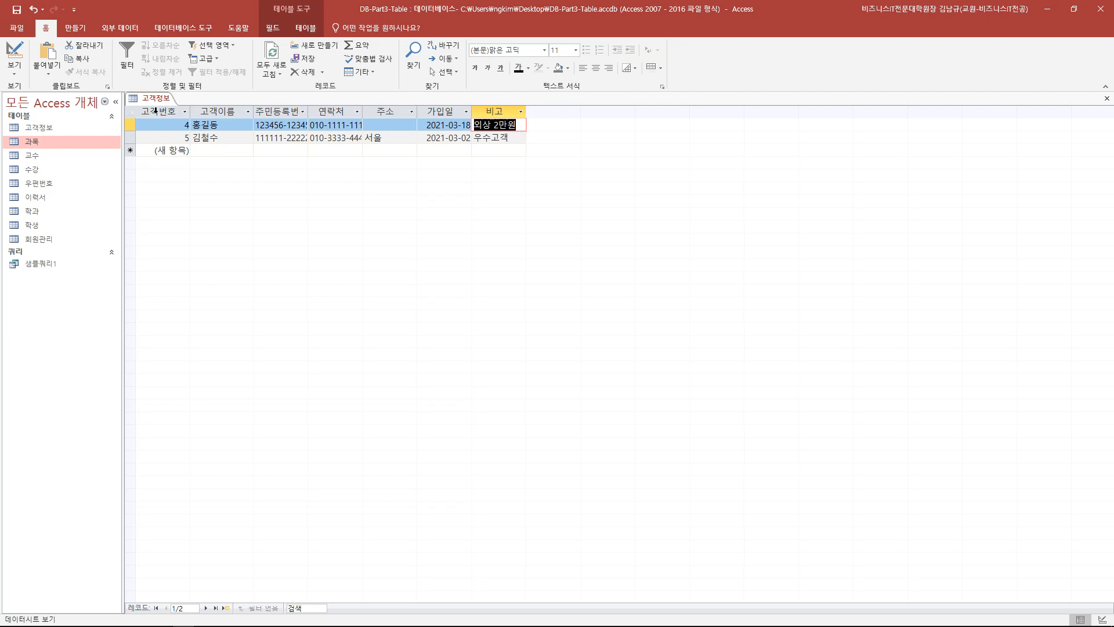
- Change 비고's Text Format to 서식 있는 텍스트, confirm, save, and go back to the datasheet
click(14, 55)
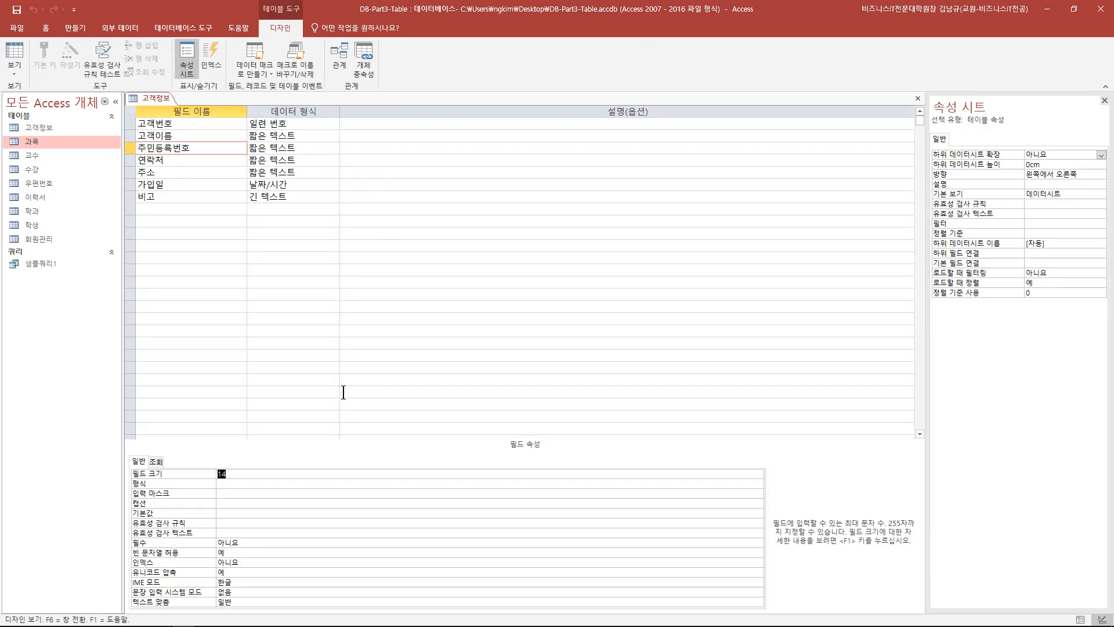
click(313, 195)
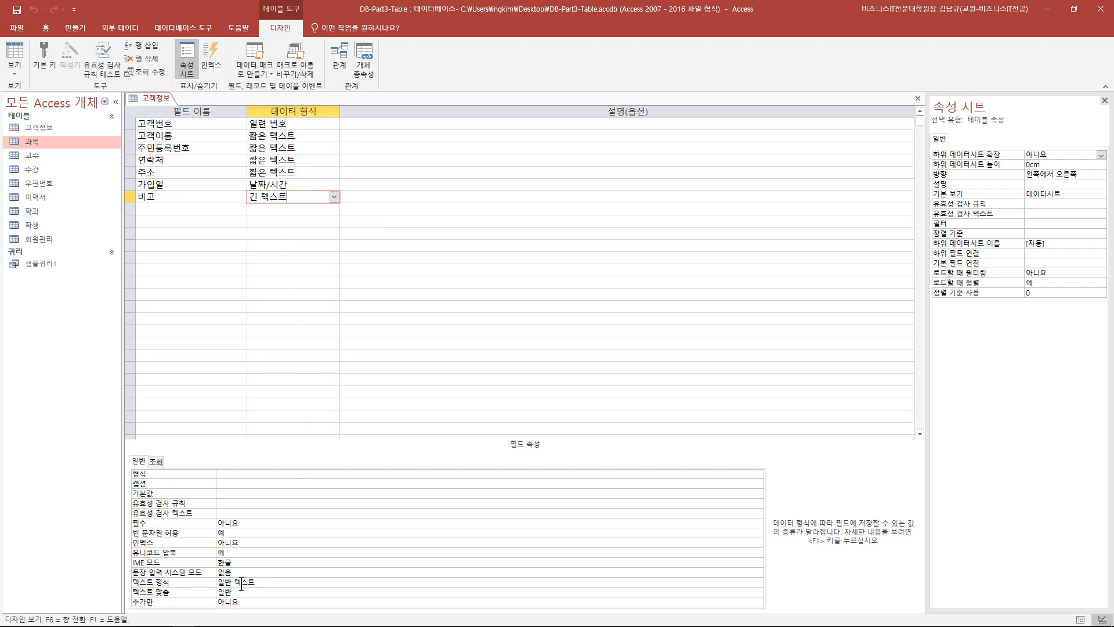
drag(225, 582, 253, 581)
click(264, 581)
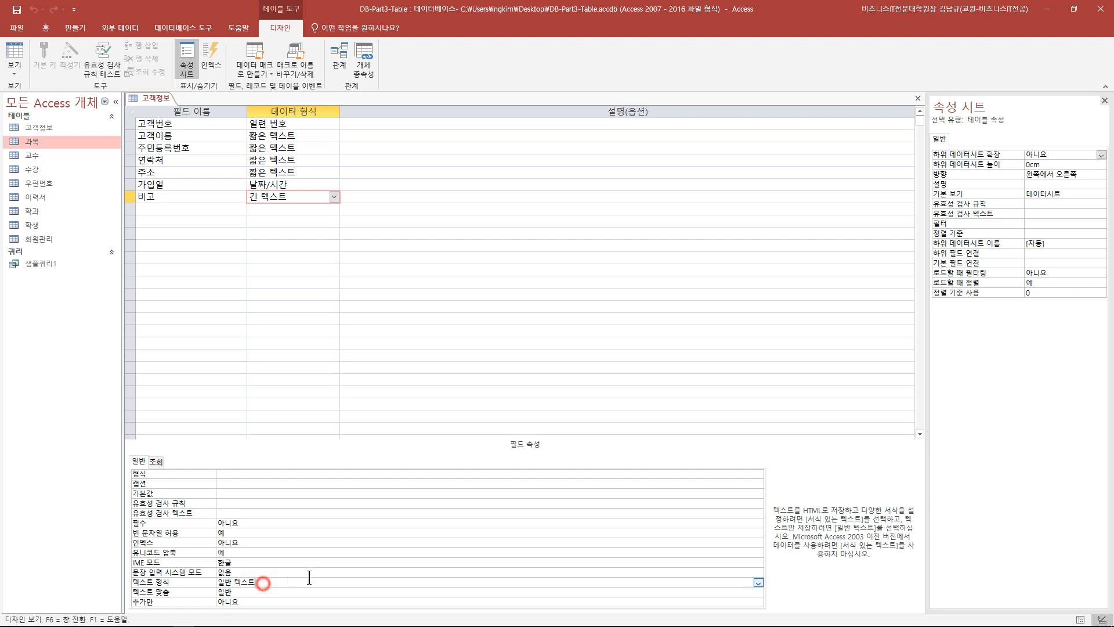
click(758, 582)
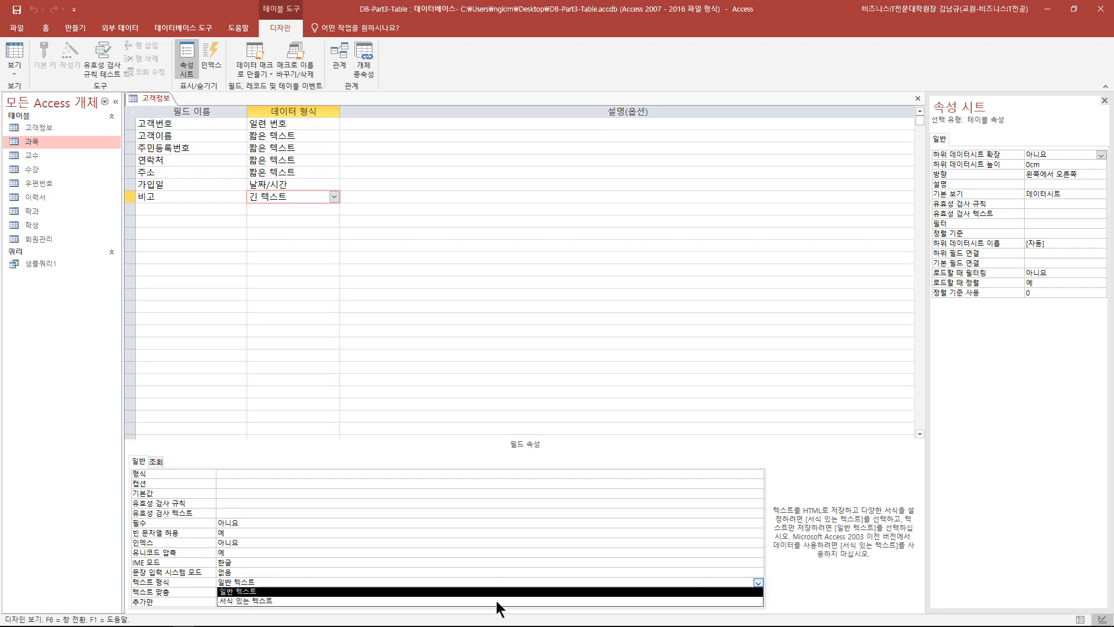
click(326, 600)
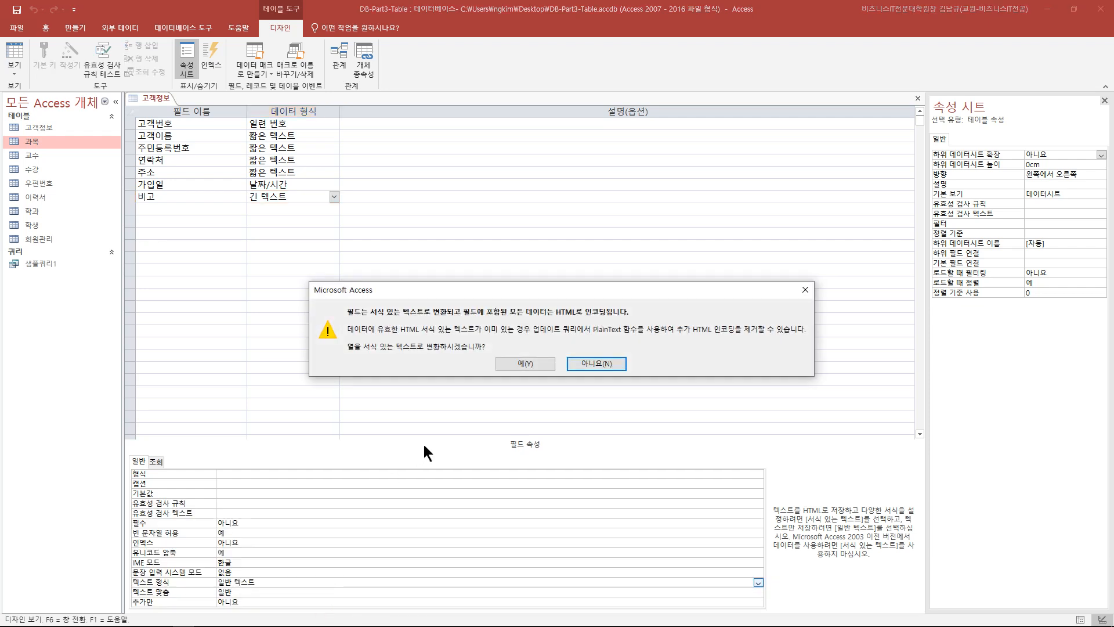
click(524, 364)
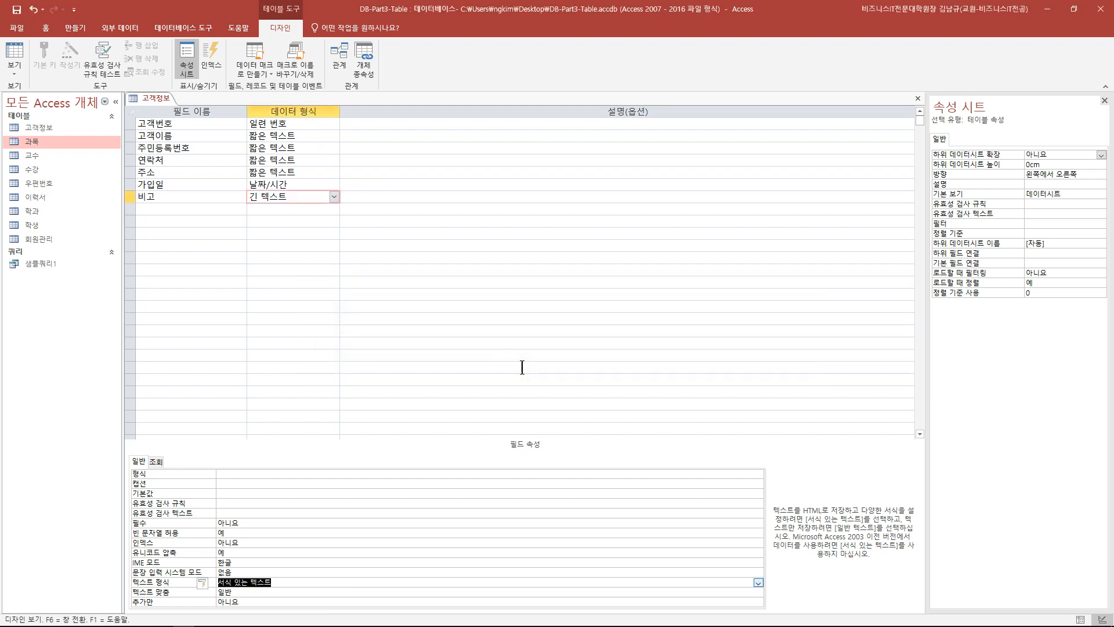
click(16, 9)
click(15, 52)
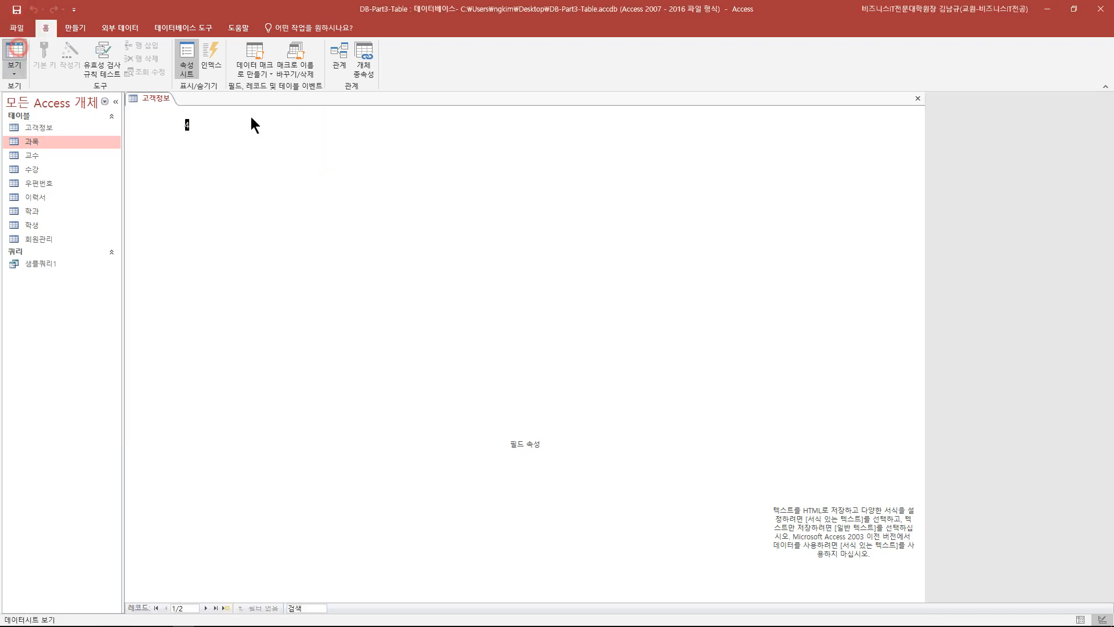
- Format record 4's note 외상 2만원 in red bold, then switch to Design View
click(482, 139)
drag(475, 127, 514, 129)
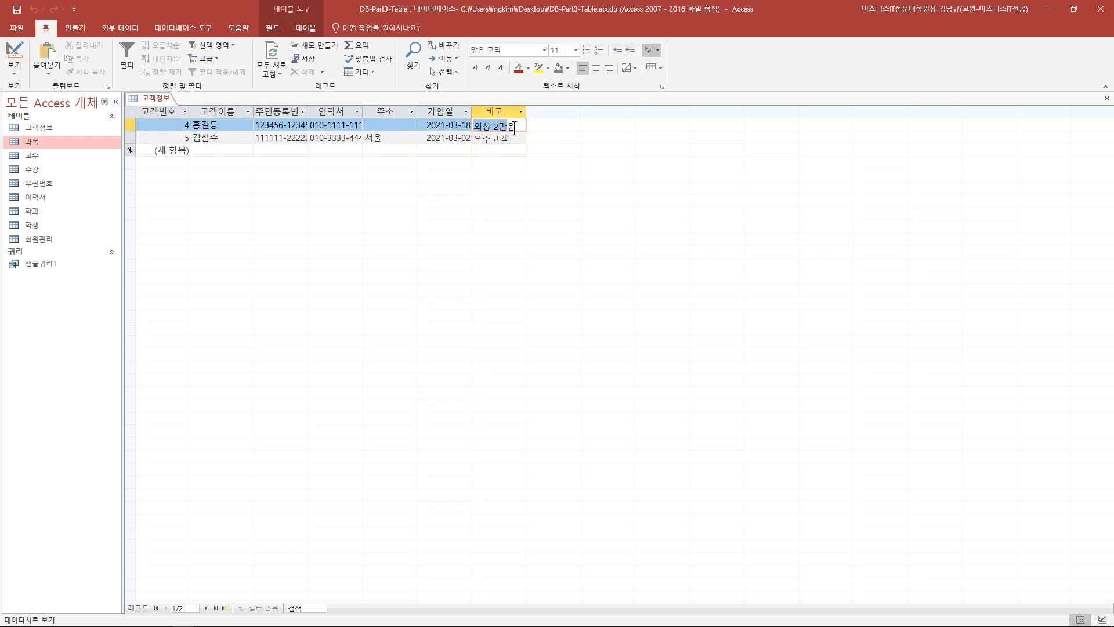
click(515, 70)
click(476, 68)
click(509, 155)
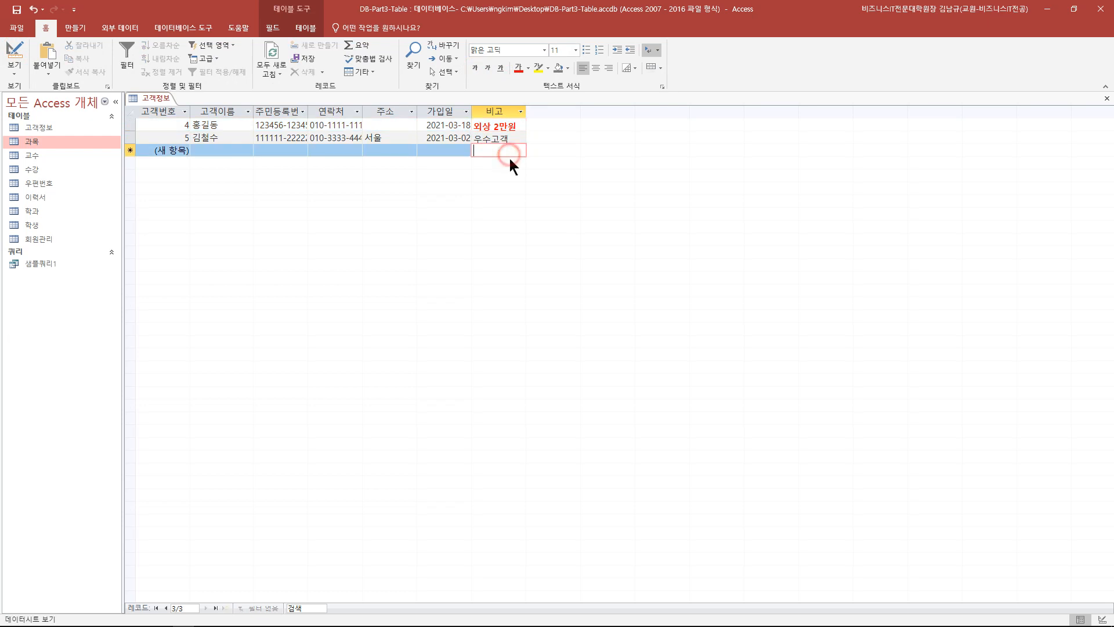
drag(518, 127, 473, 126)
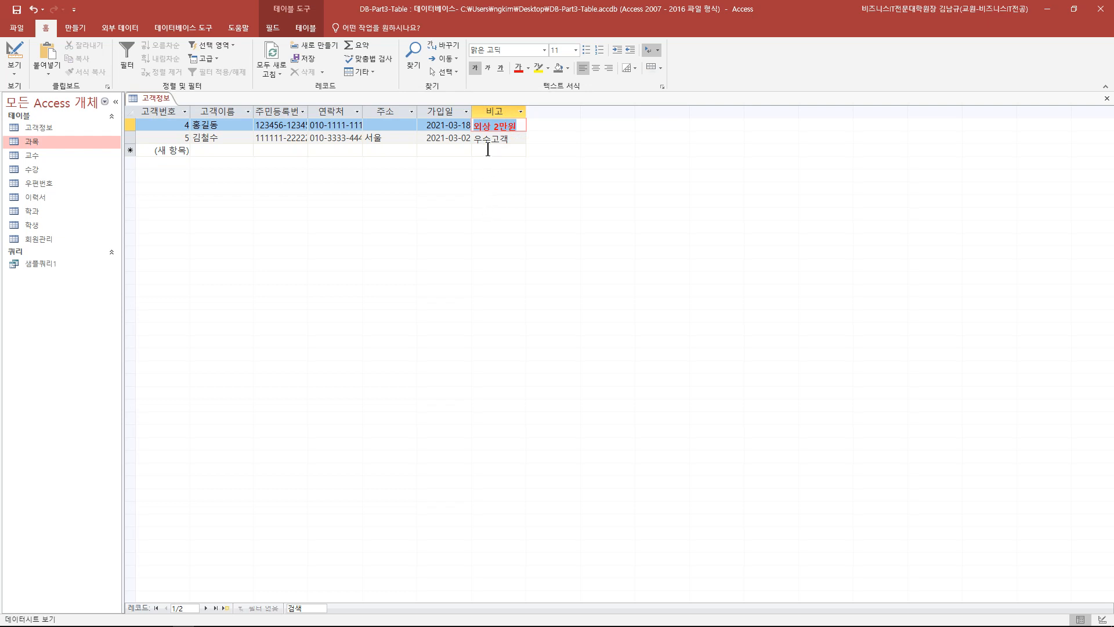
click(16, 58)
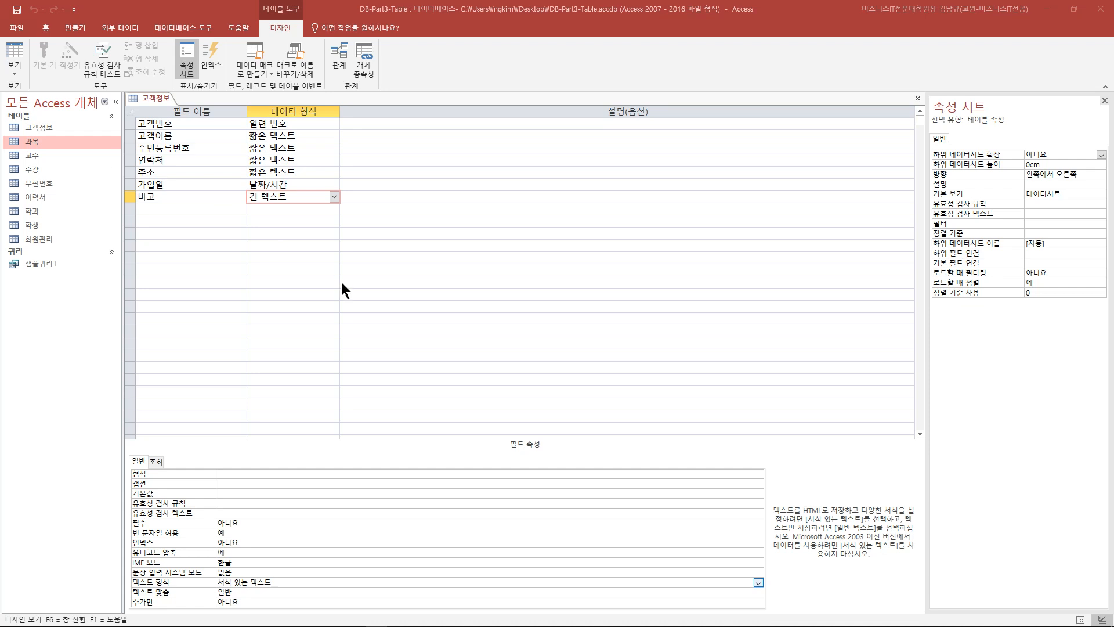
- Check the datasheet, then return to the design and select the 비고 field
click(263, 260)
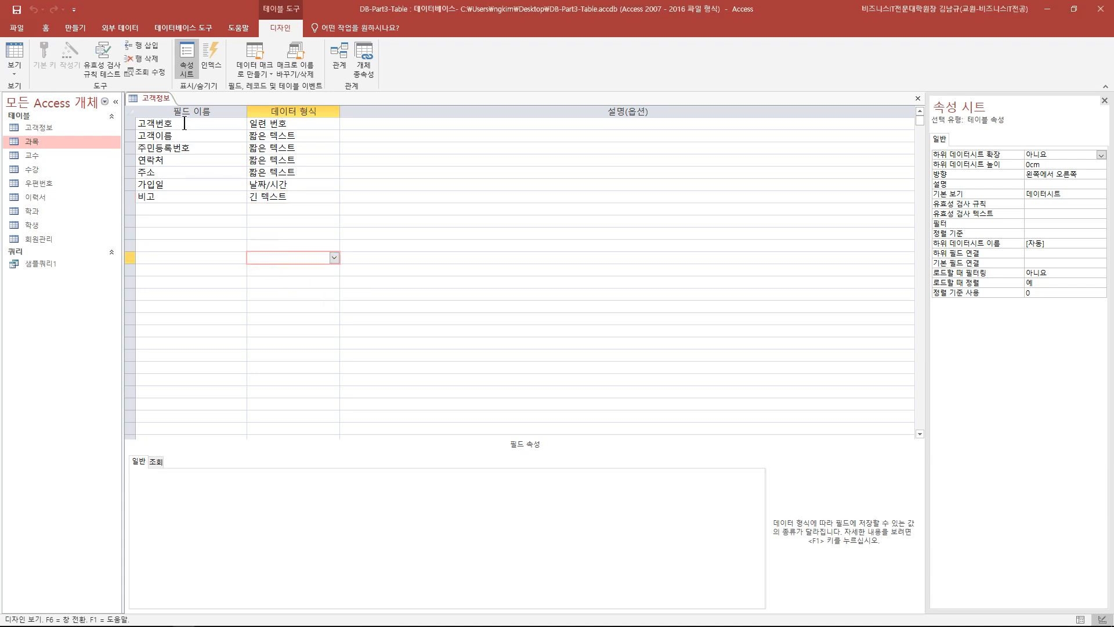
click(22, 45)
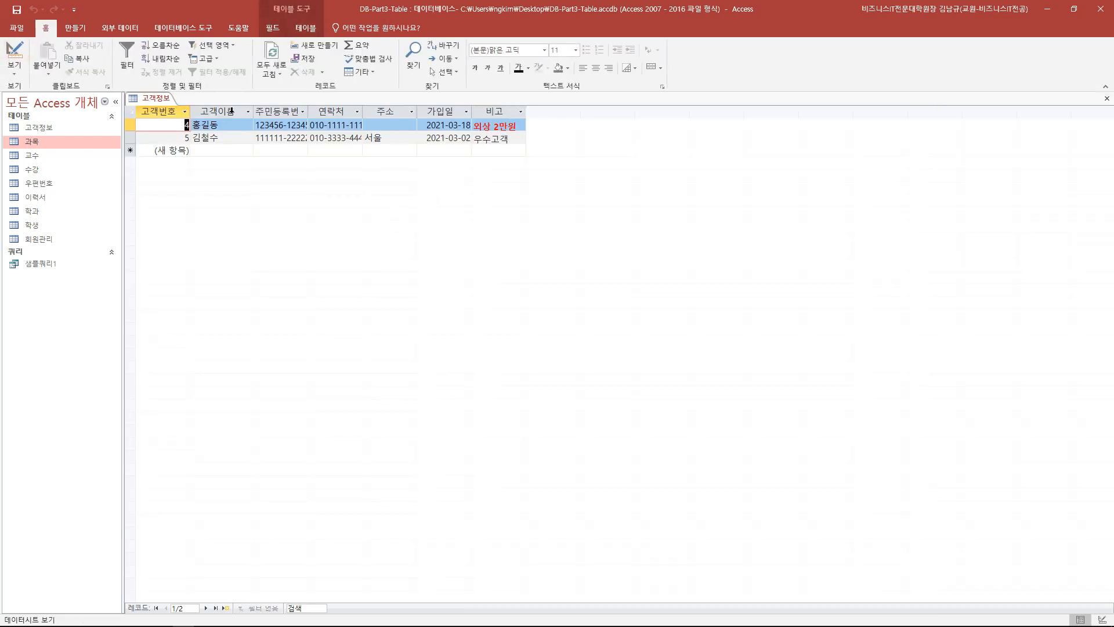
click(17, 51)
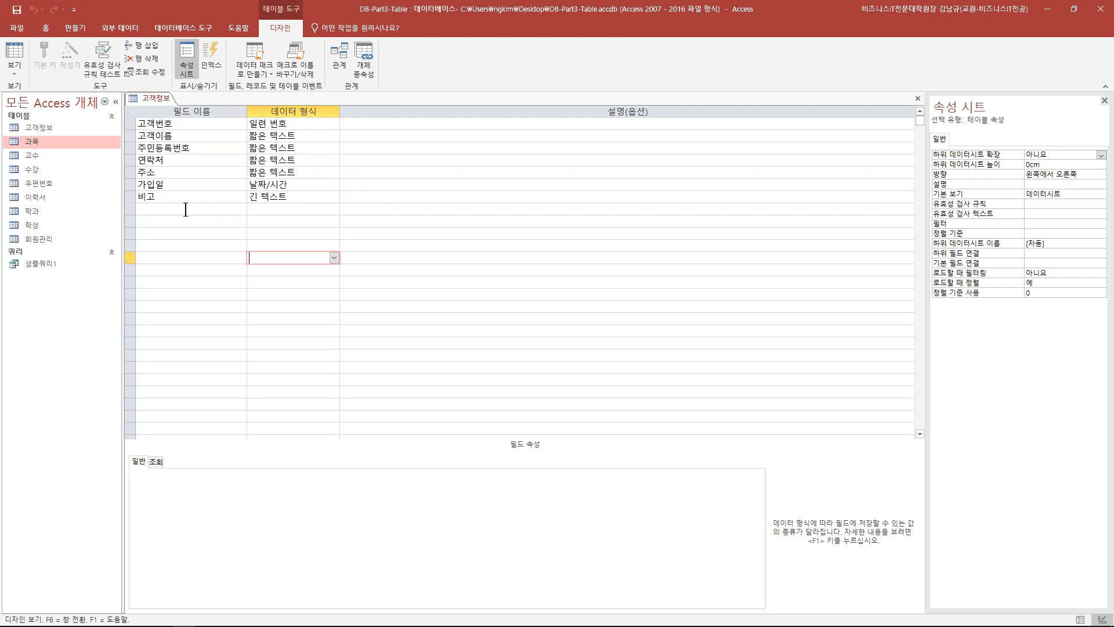
double_click(167, 197)
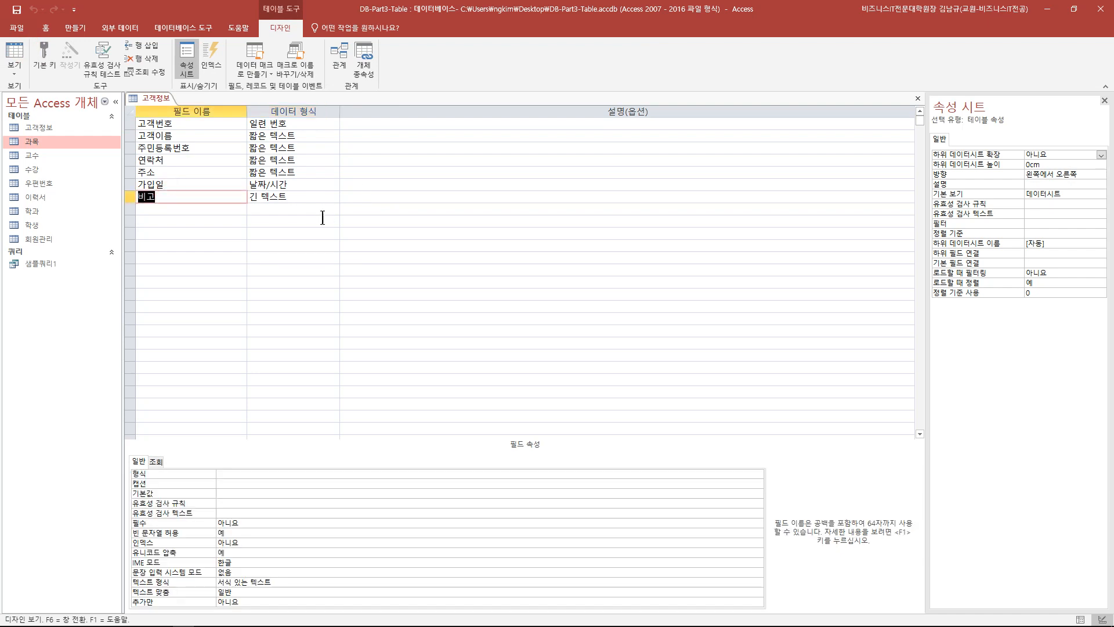
click(190, 221)
drag(168, 198, 116, 199)
click(299, 282)
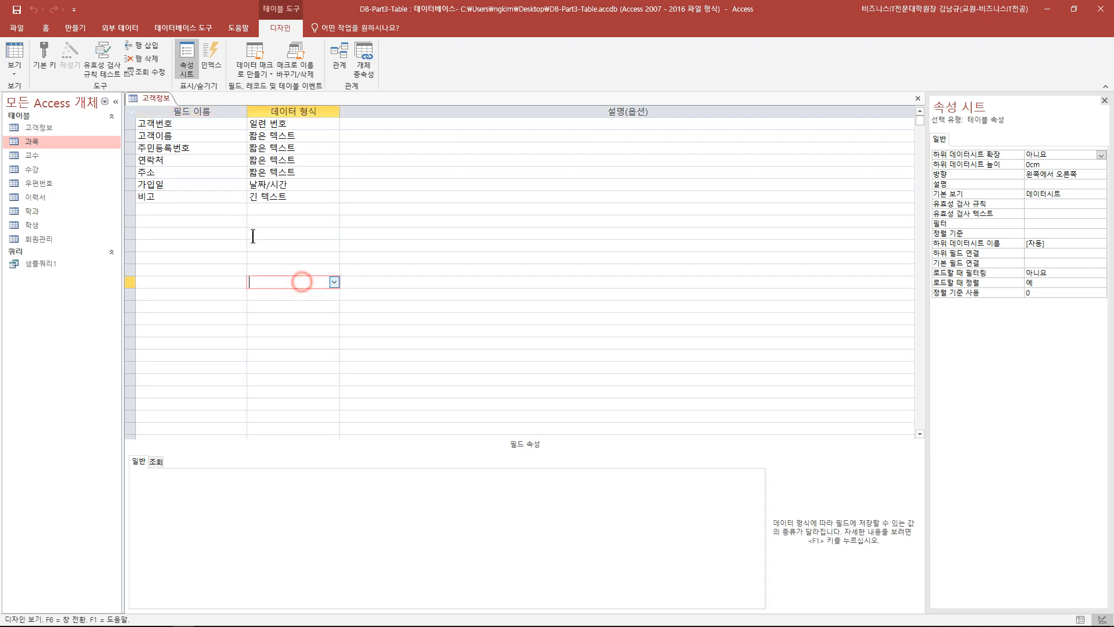
click(226, 201)
- Set 비고's caption to 고객특이사항, save, and widen that datasheet column
click(237, 484)
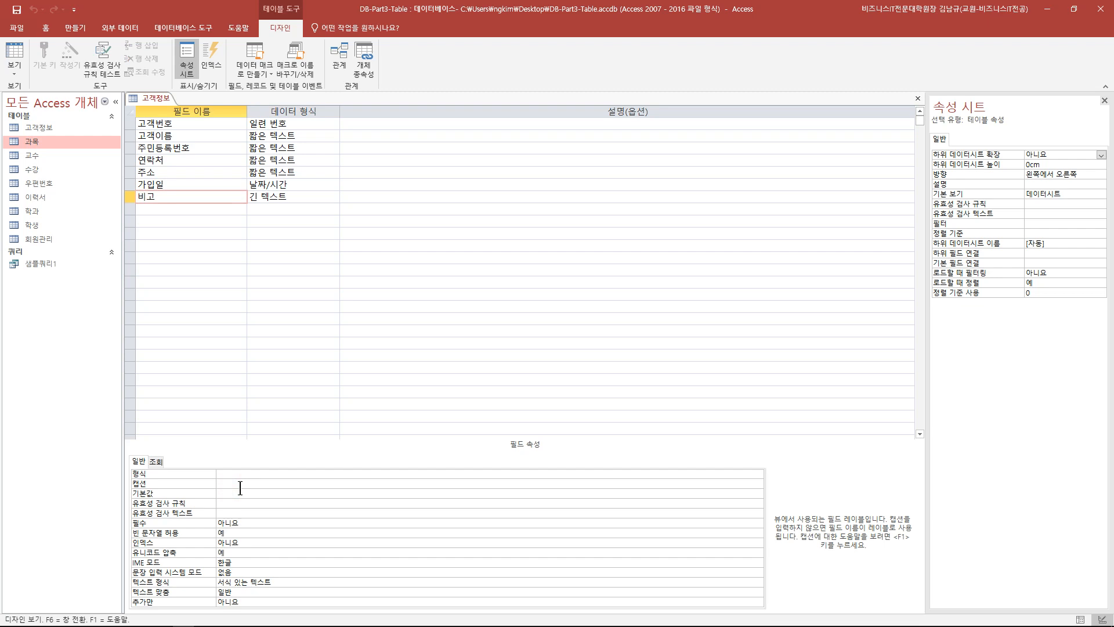
text(ㅂ고객특이사항)
click(156, 198)
double_click(157, 198)
drag(268, 484, 213, 485)
click(17, 11)
click(14, 52)
drag(526, 112, 546, 112)
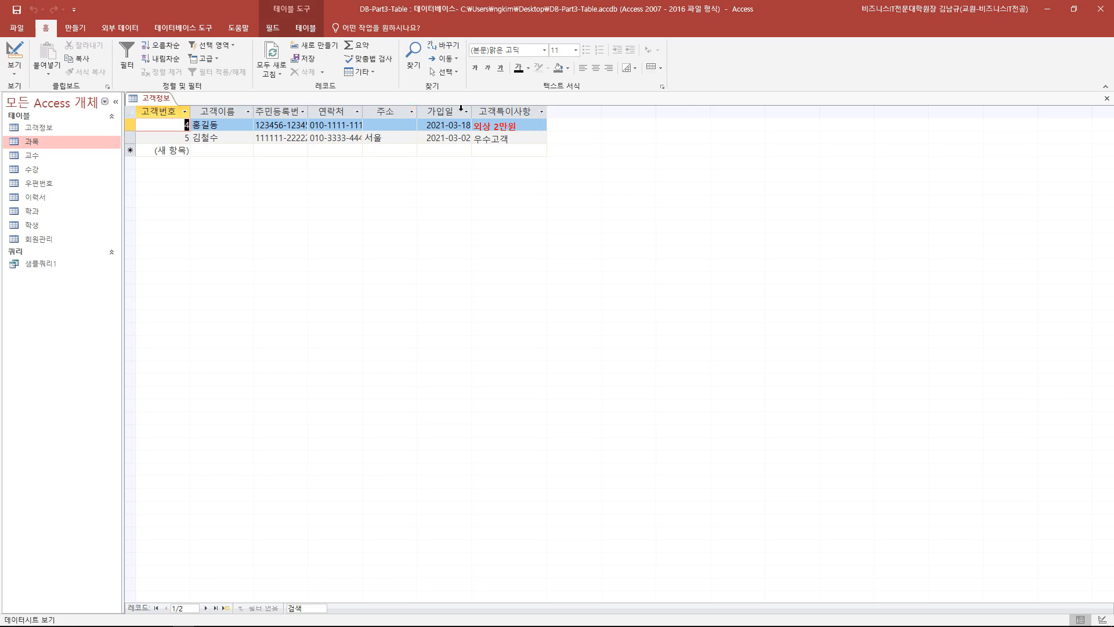
- Review 고객이름's data type list, keep 짧은 텍스트, then show the D.I.Y. and 데이터 타입 slides
click(16, 55)
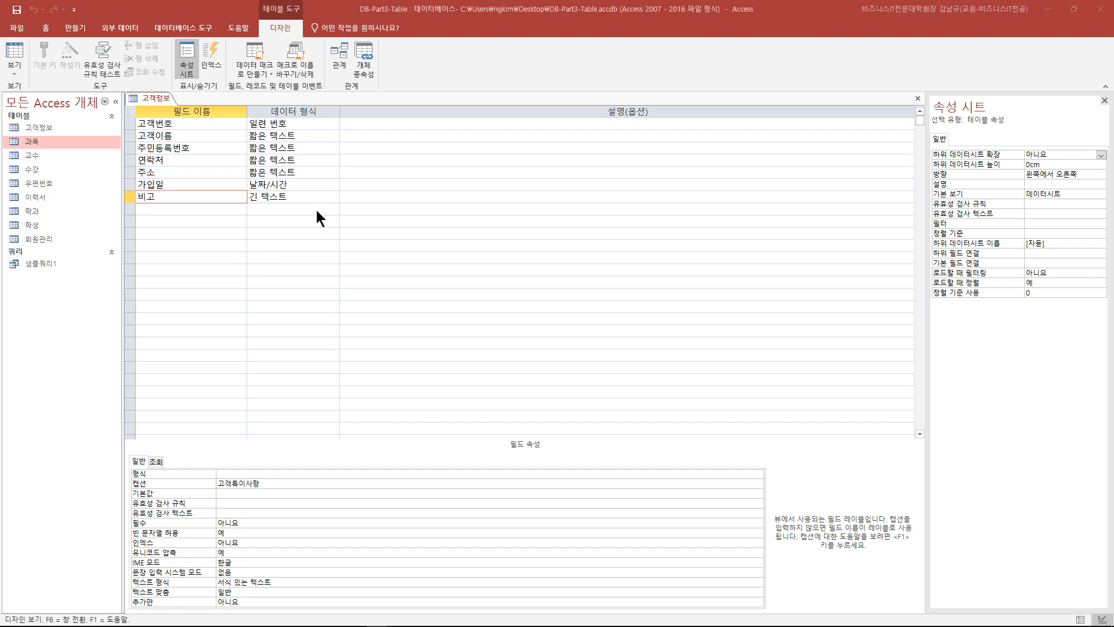
click(334, 135)
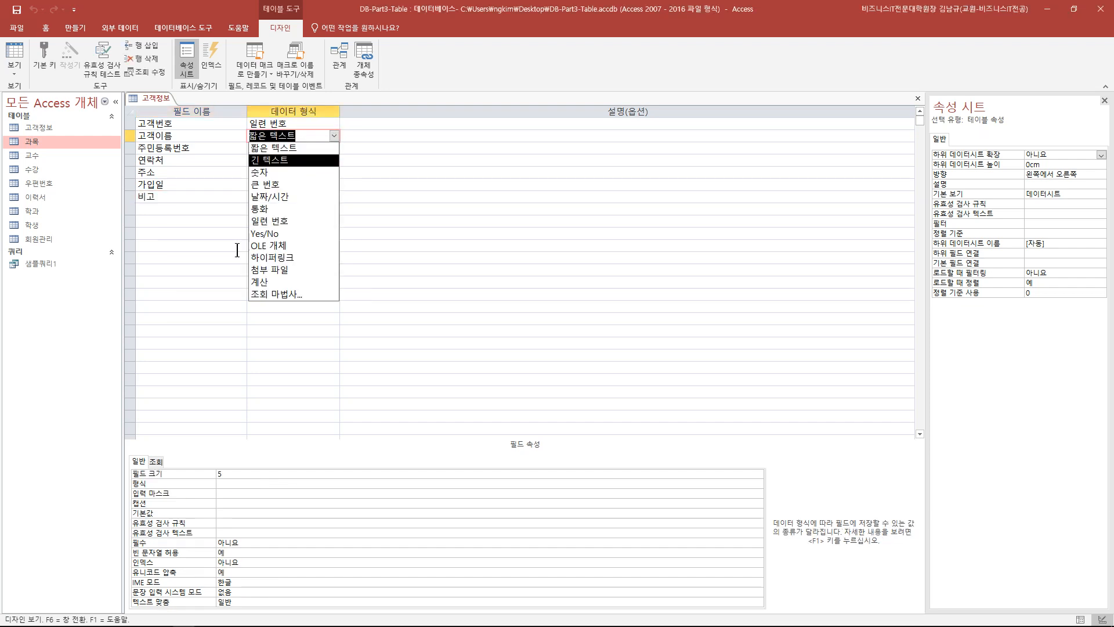
click(496, 284)
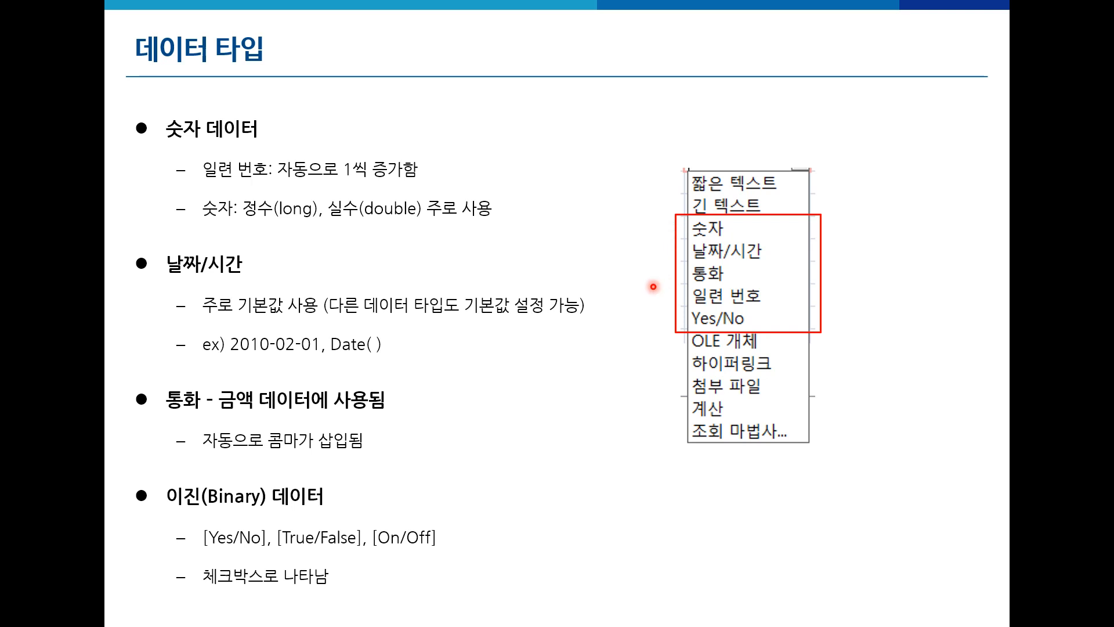
key(Right)
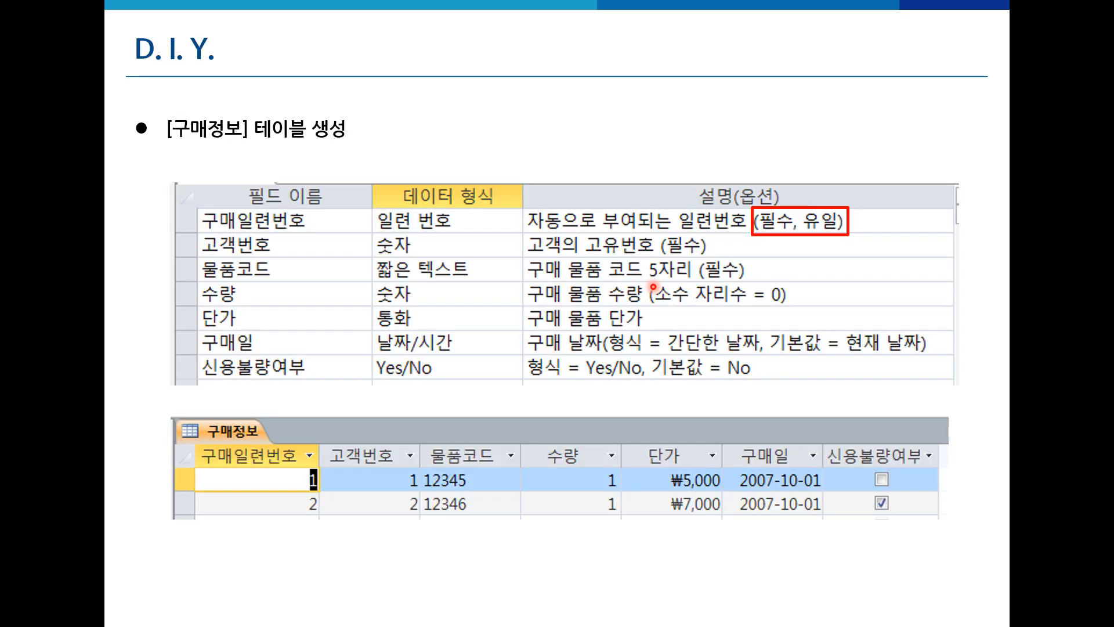
key(Left)
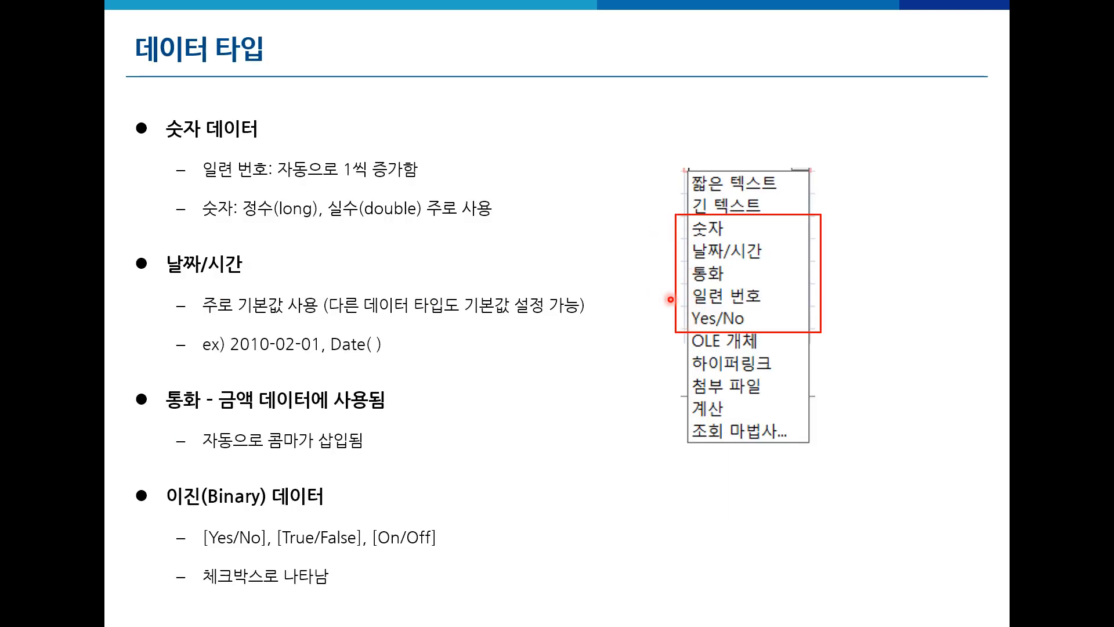
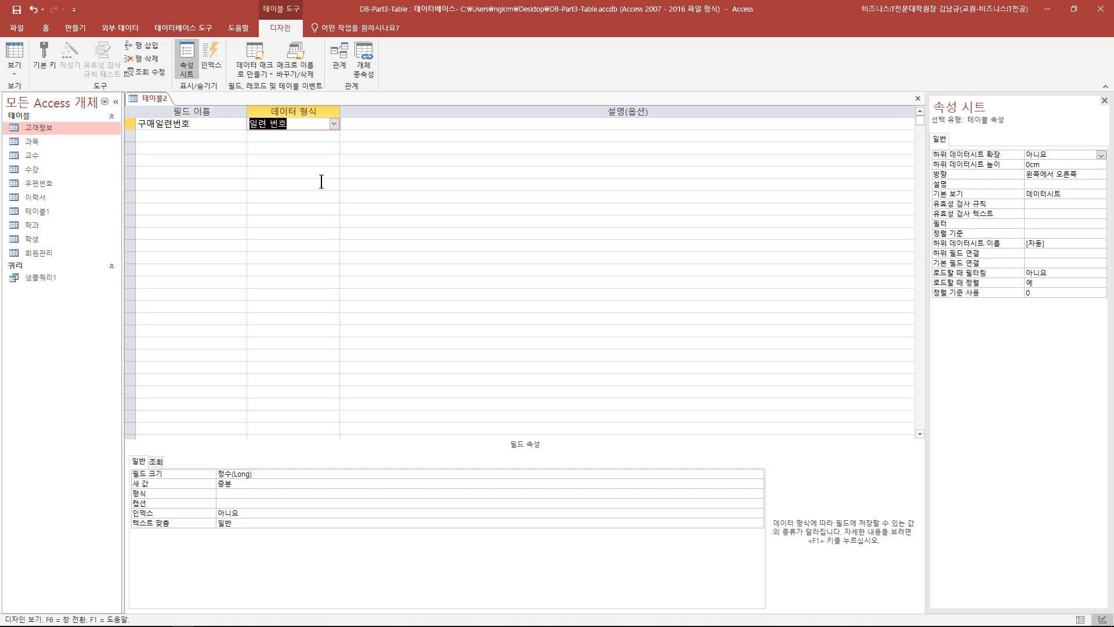
- Finish the 일련 번호 type for 구매일련번호 and select that field's row
click(235, 173)
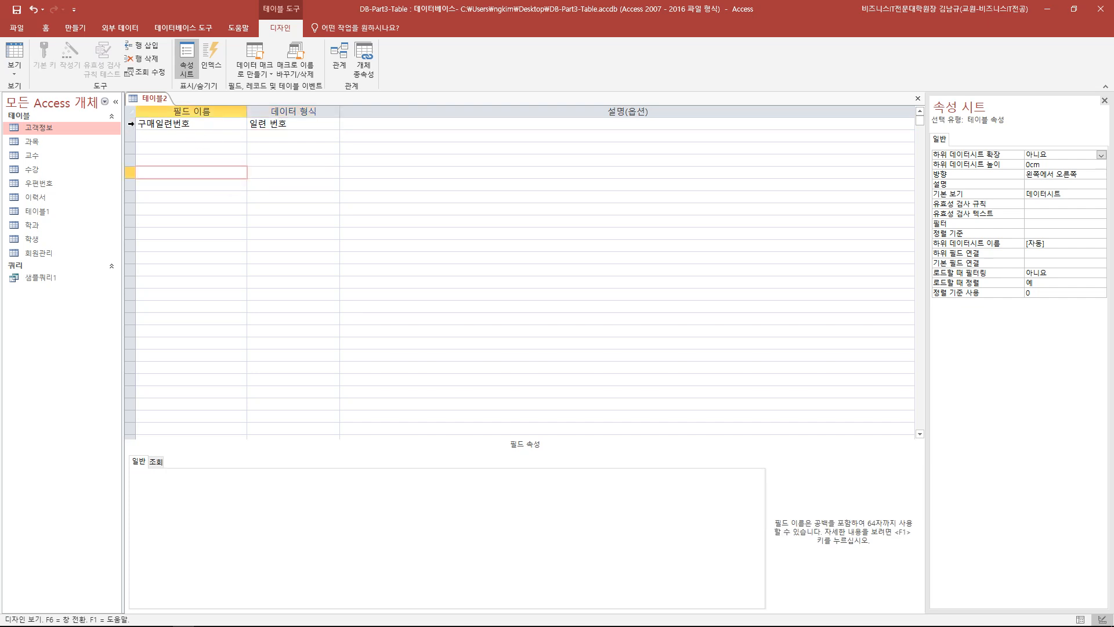
click(130, 123)
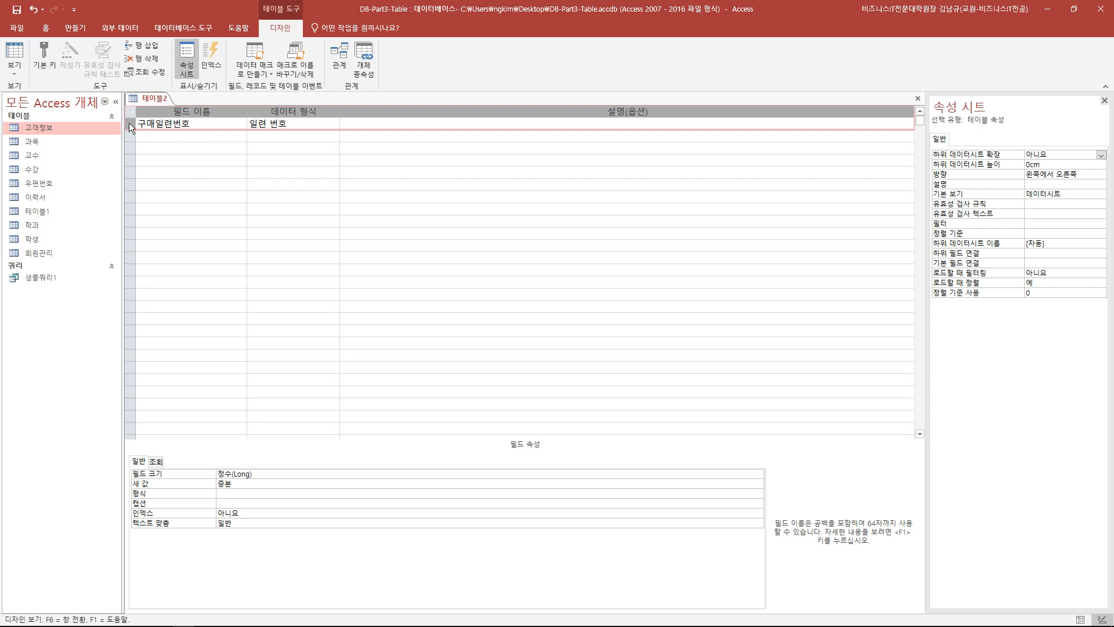
- Leave 구매일련번호 without a primary key and enter 고객번호 as the second field name
click(51, 64)
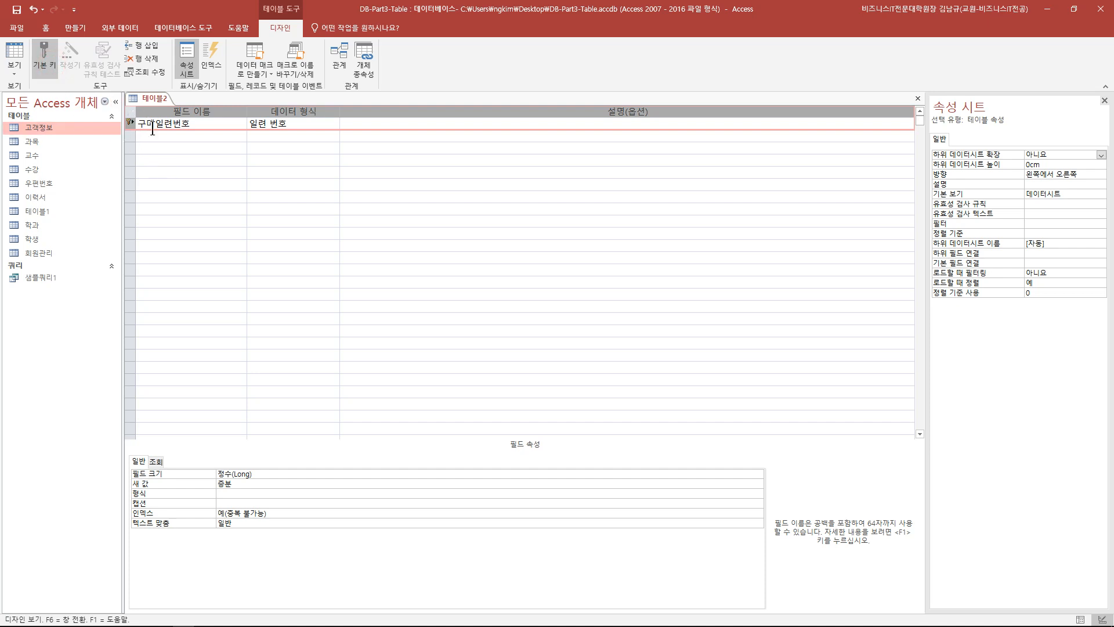
click(47, 61)
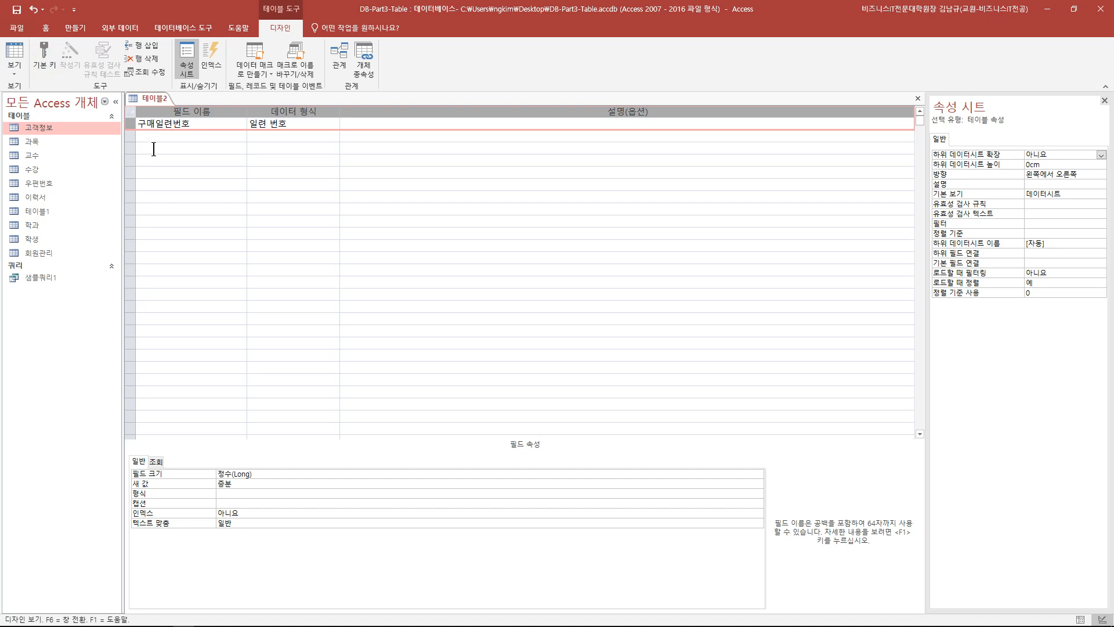
click(203, 139)
text(고객버)
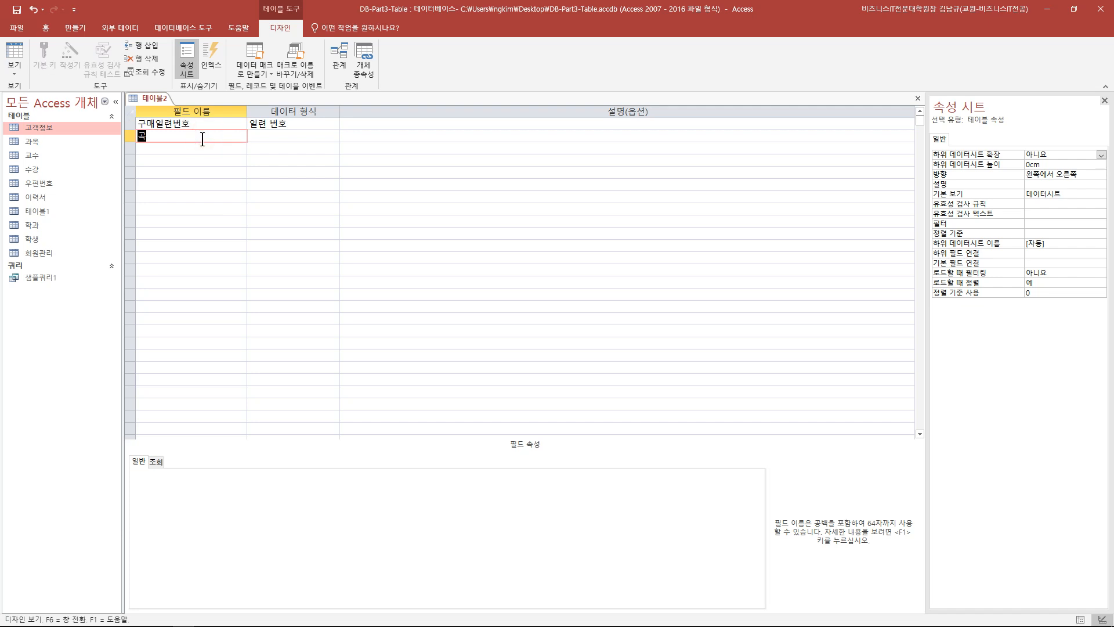
text(ㄴ호)
- Give 고객번호 the 숫자 data type and compare both fields' properties
click(268, 135)
click(335, 135)
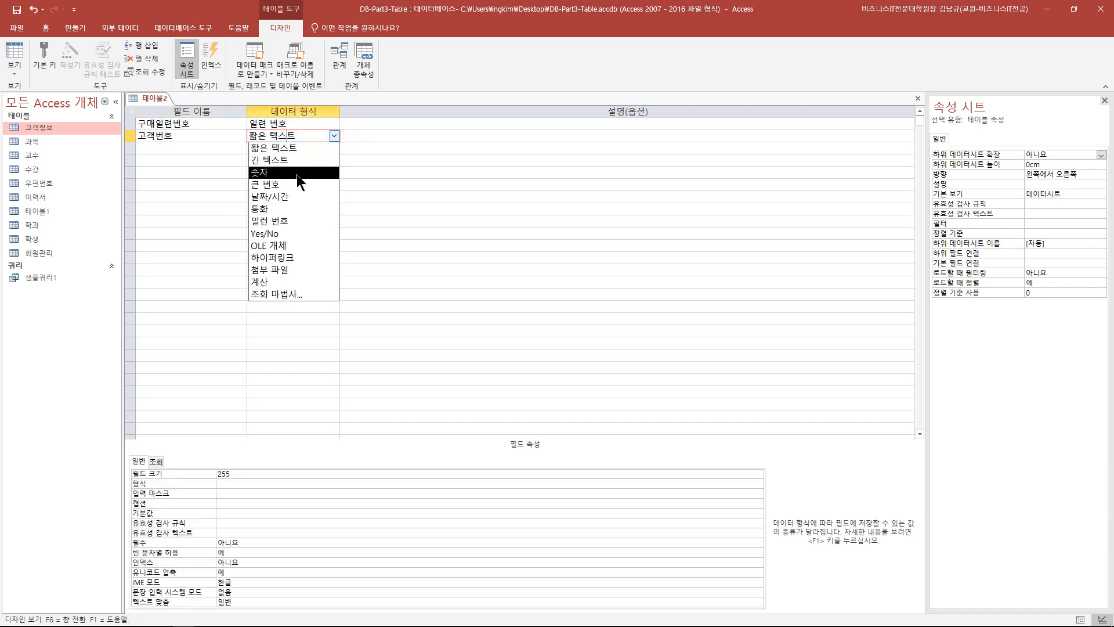
click(297, 173)
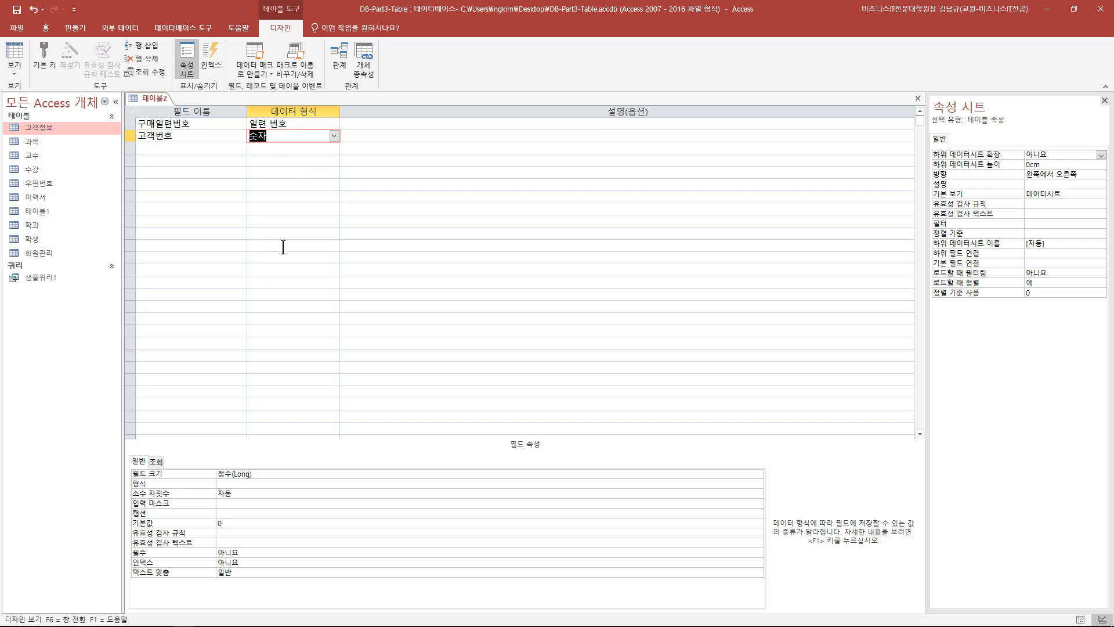
click(211, 125)
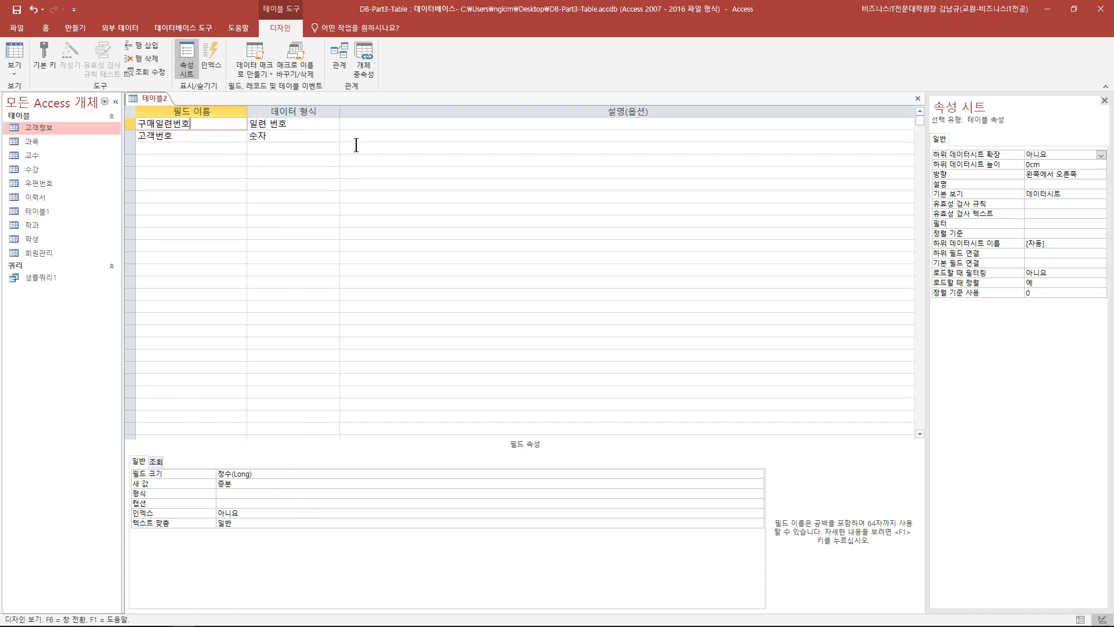
click(259, 138)
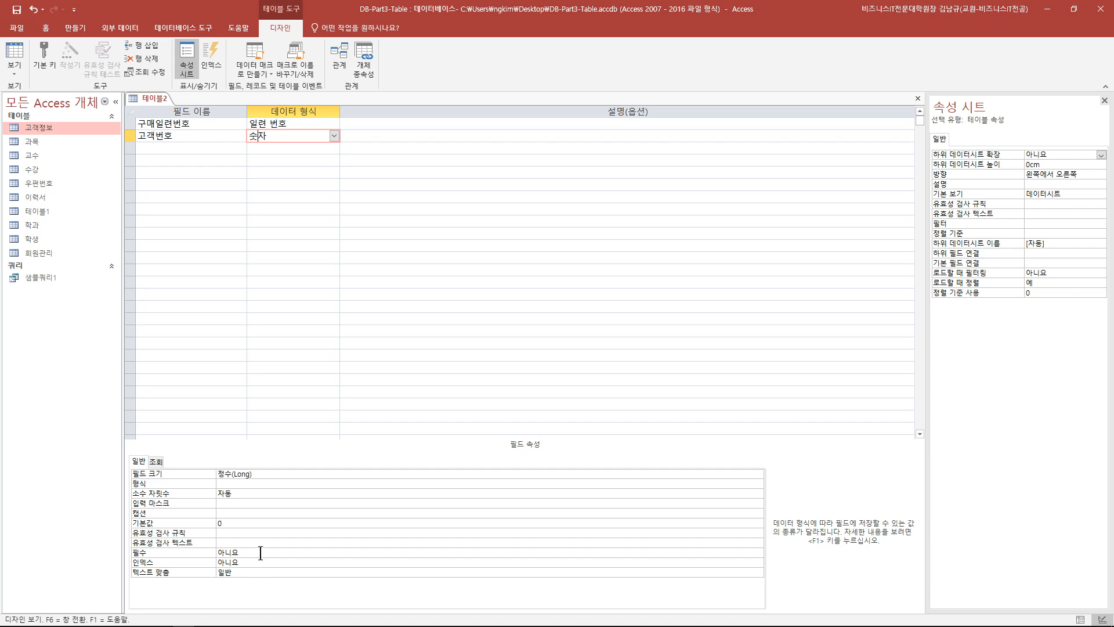
- Set 고객번호's 필수 property to 예
click(261, 552)
click(759, 553)
click(332, 562)
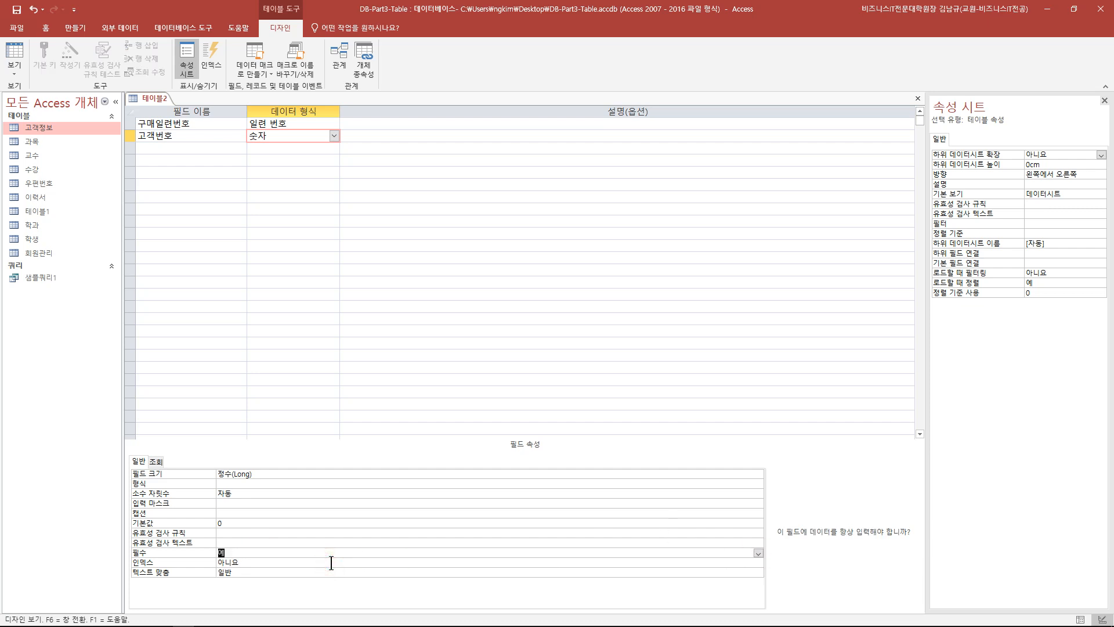
click(277, 134)
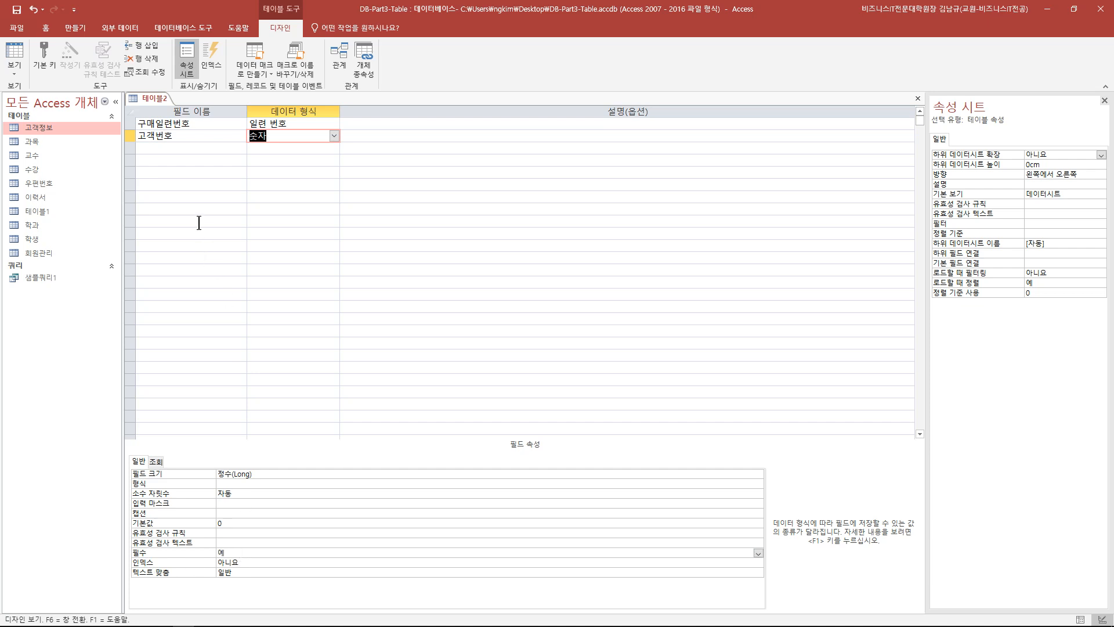
click(237, 150)
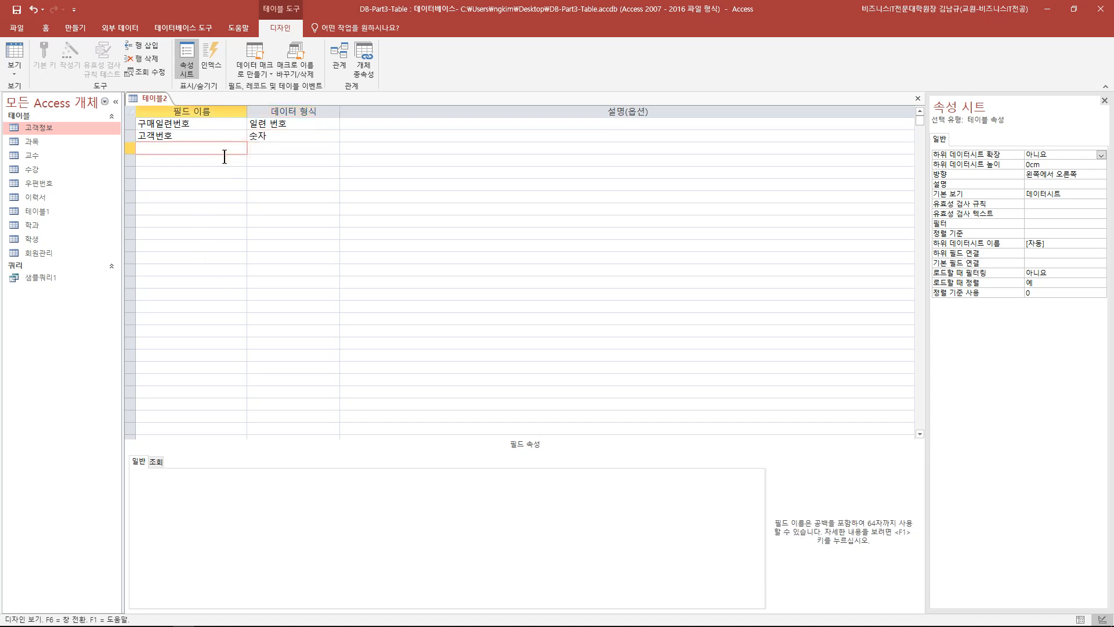
- Add 물품코드 as a 짧은 텍스트 field with 필수 set to 예
text(물품코드)
key(Tab)
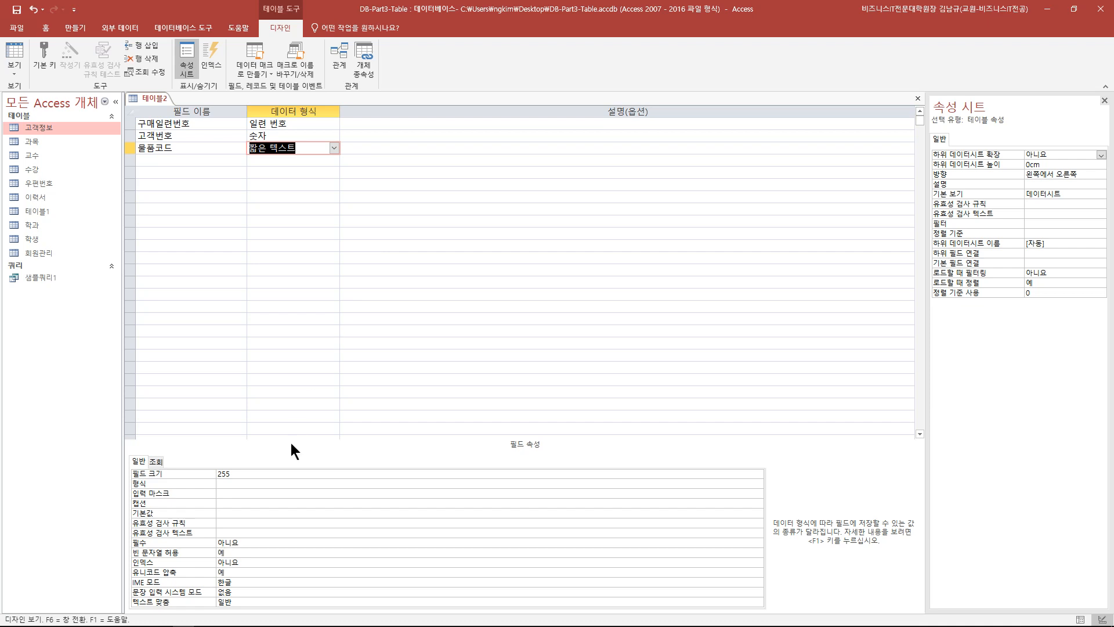
click(250, 545)
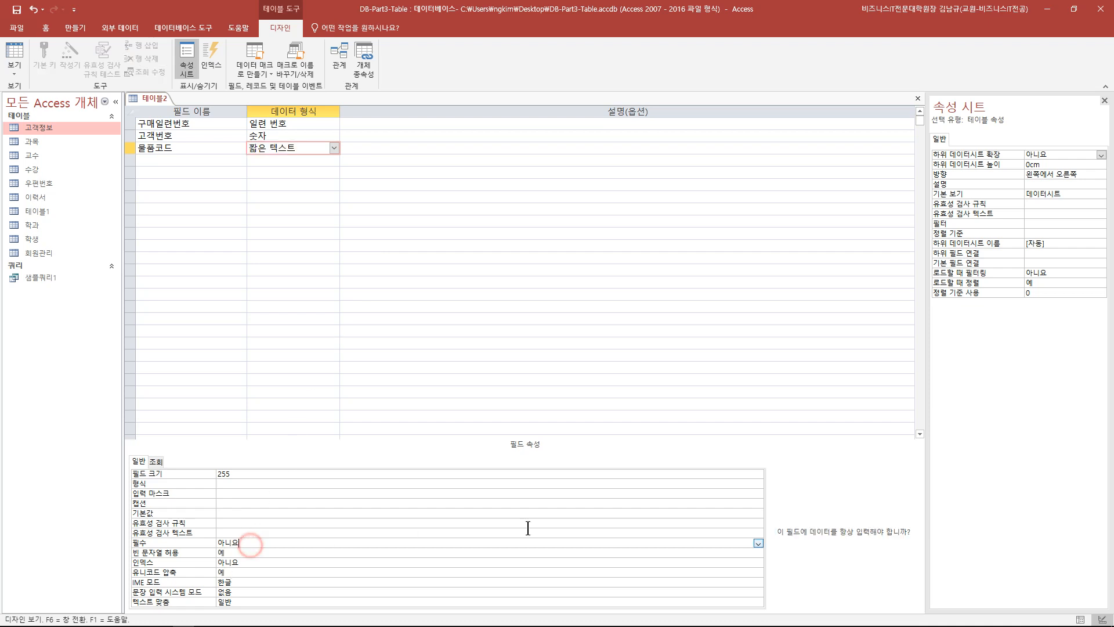
click(758, 543)
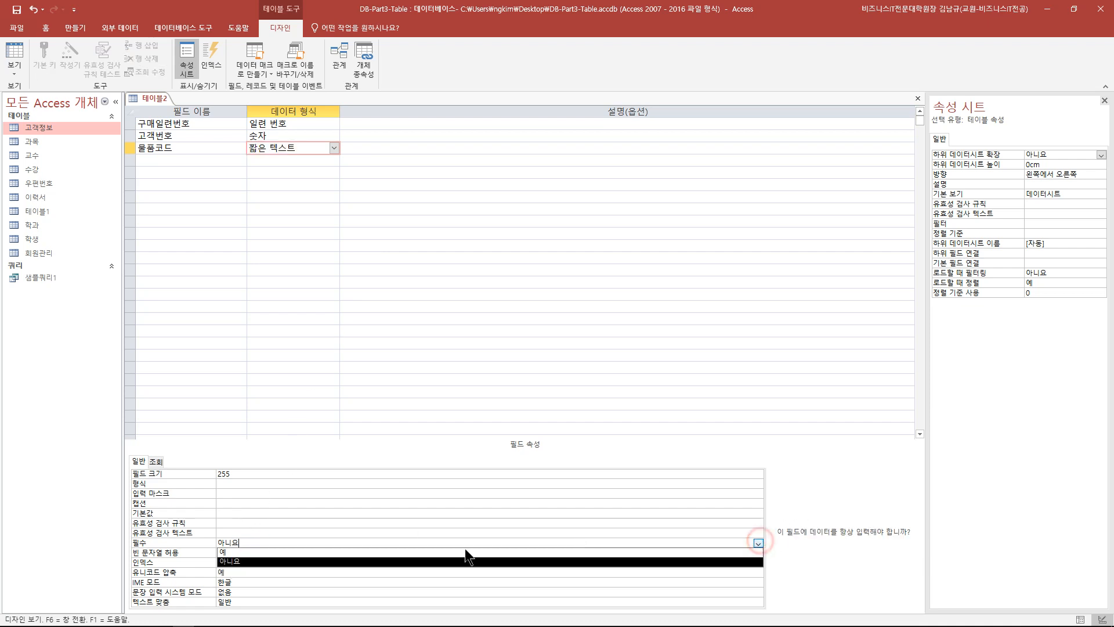
click(305, 552)
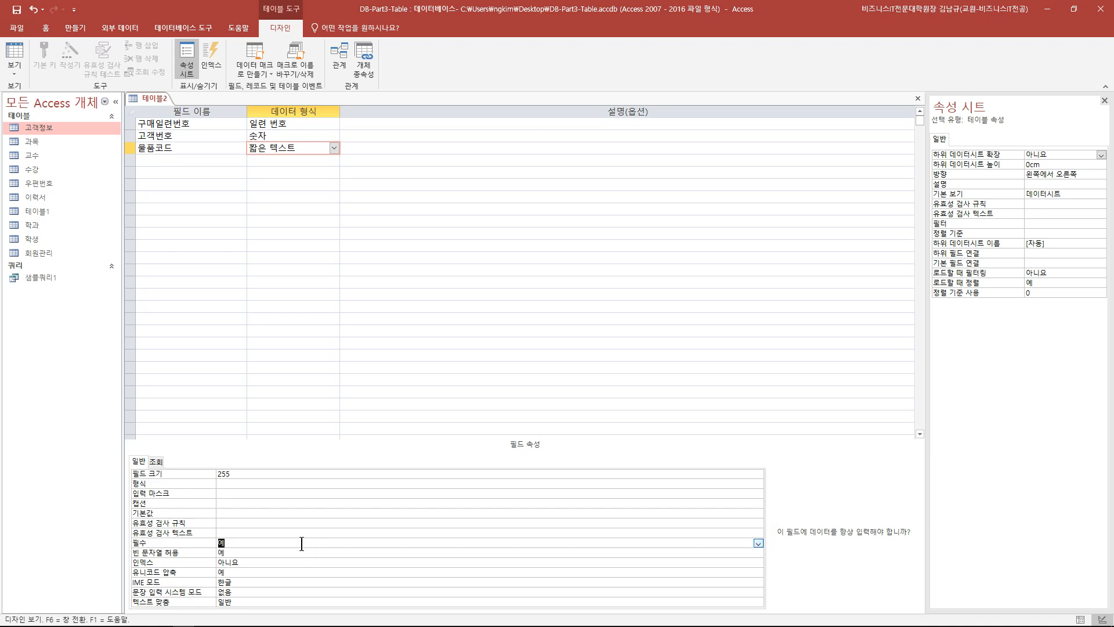
- Limit 물품코드's field size to 5 and enter 수량 as the fourth field name
click(258, 474)
text(5)
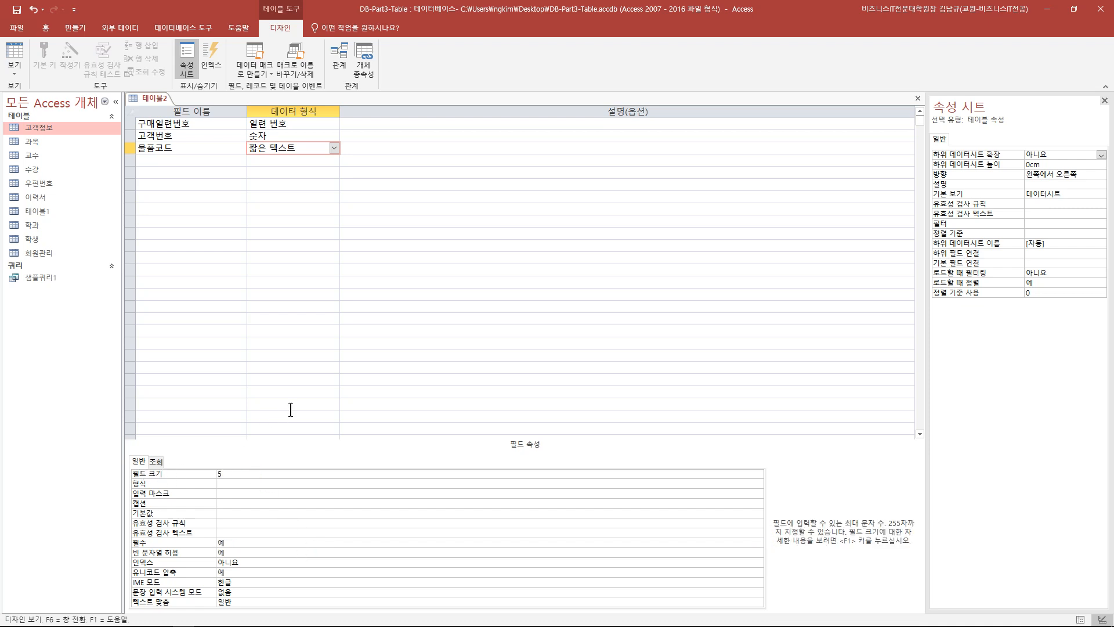
click(220, 160)
text(수량)
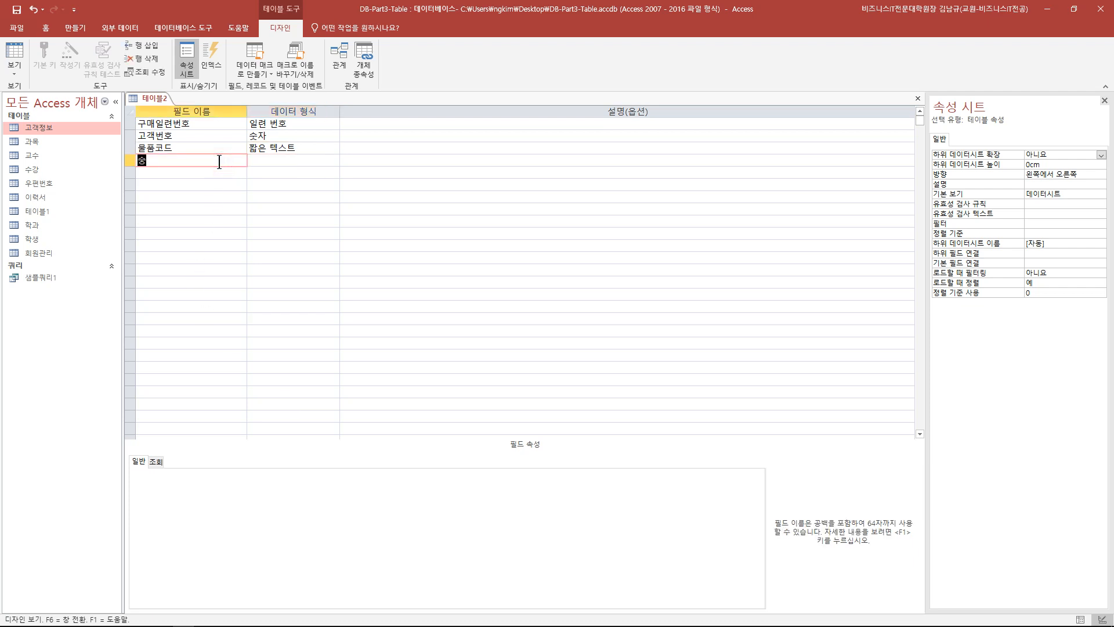
- Give 수량 the 숫자 data type
key(Tab)
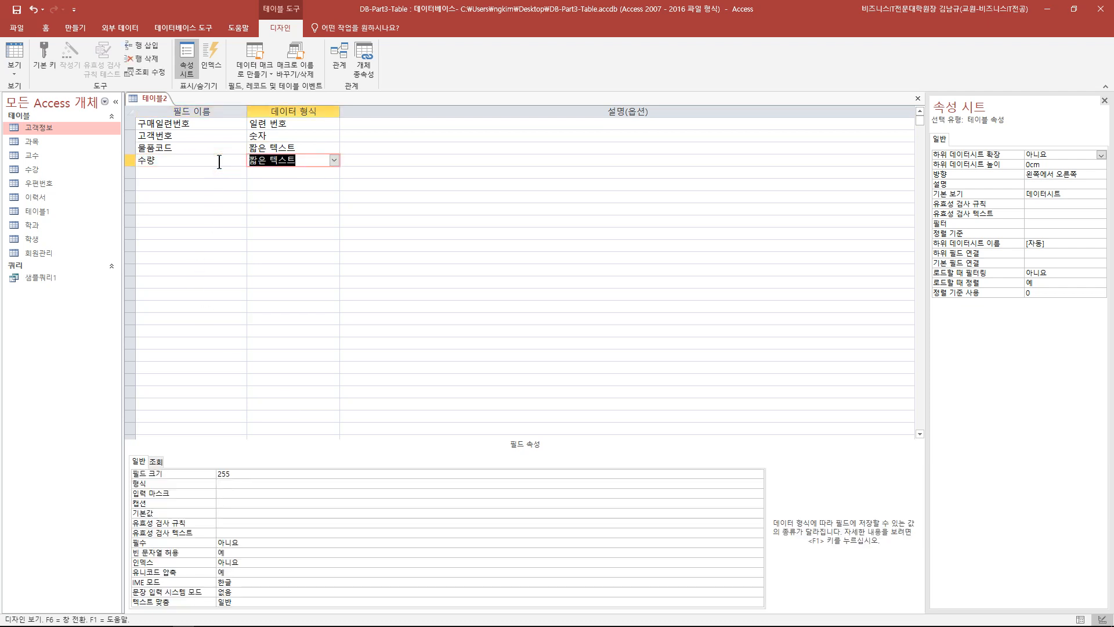
click(334, 160)
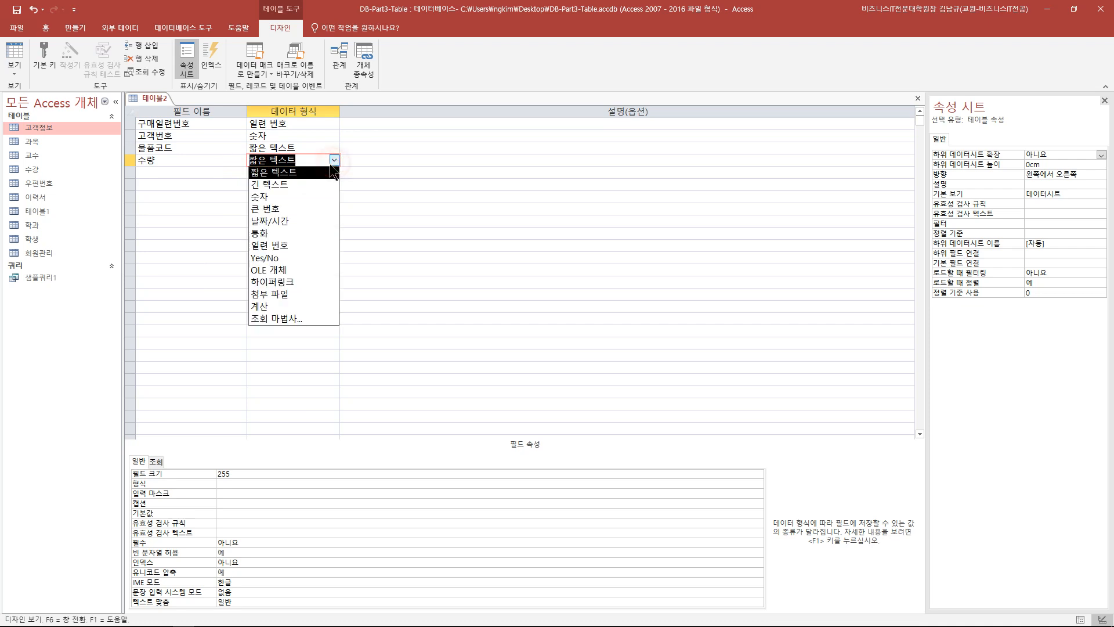
click(308, 197)
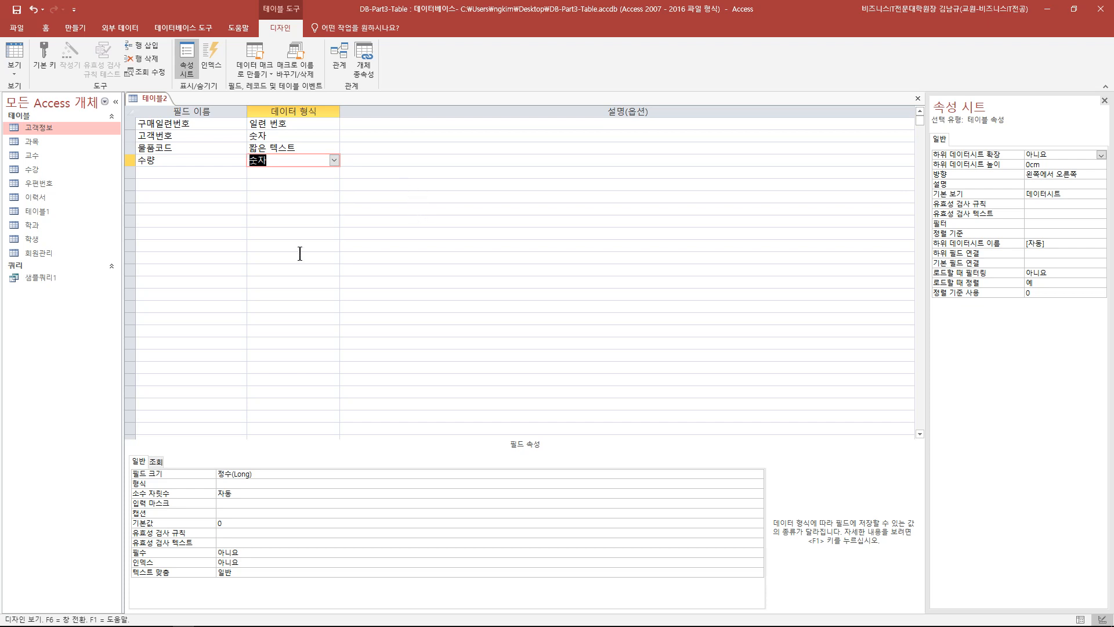
- Keep 수량's field size at 정수(Long) and save the table design
click(259, 474)
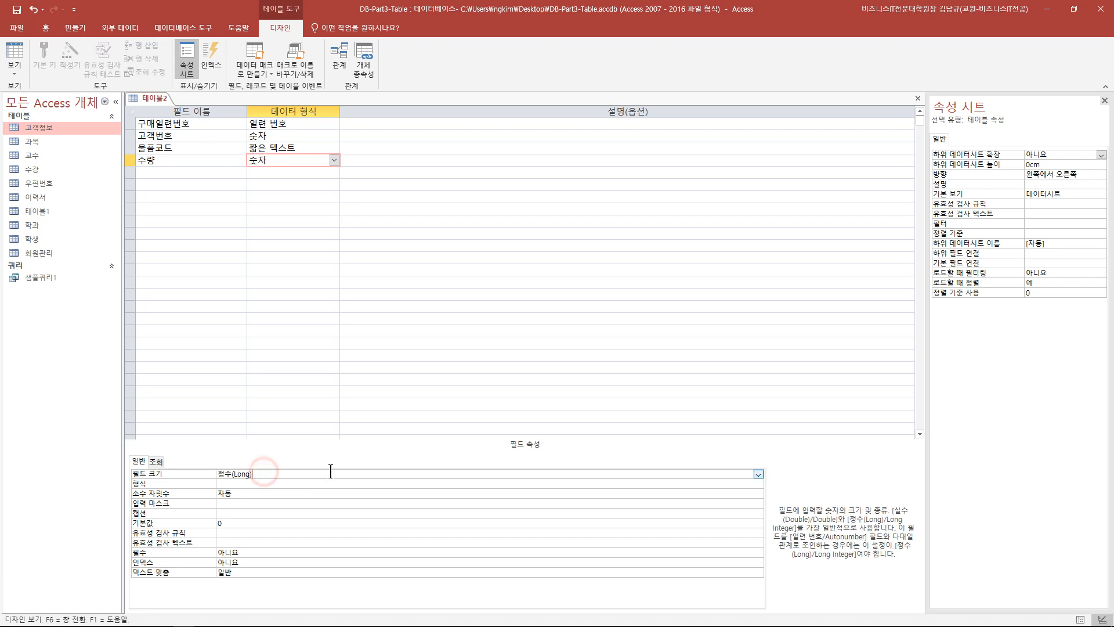
click(757, 475)
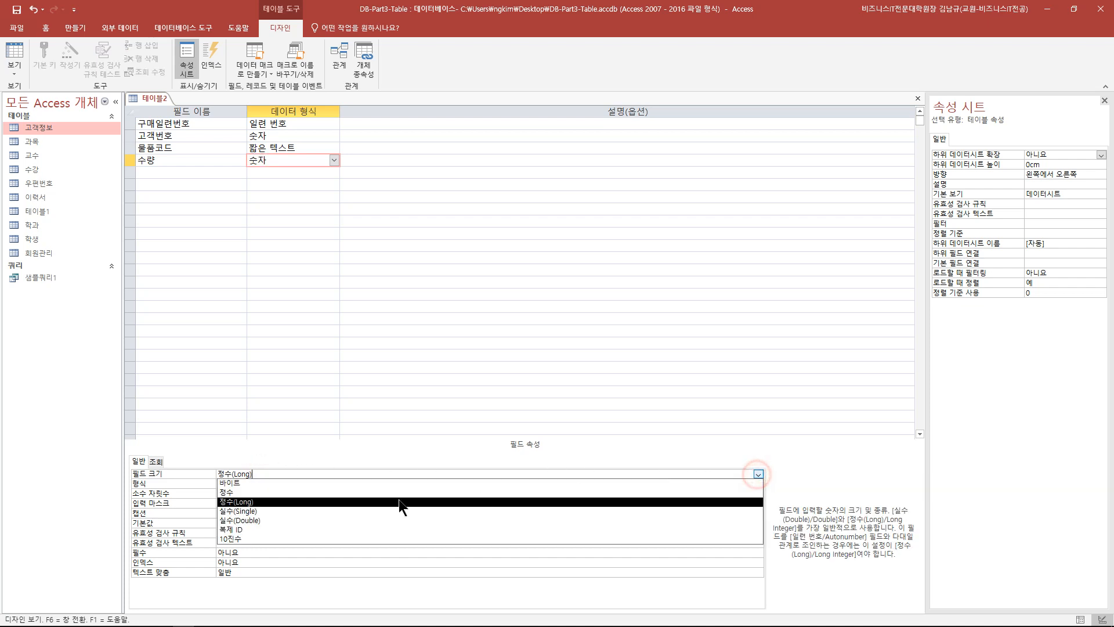
click(275, 499)
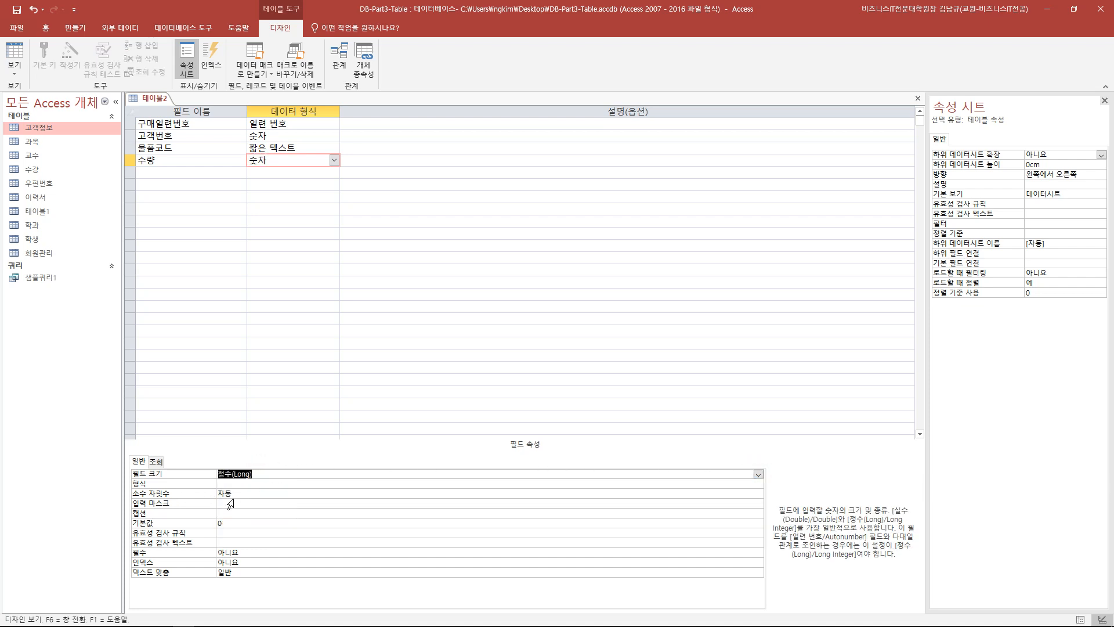
click(258, 475)
double_click(258, 475)
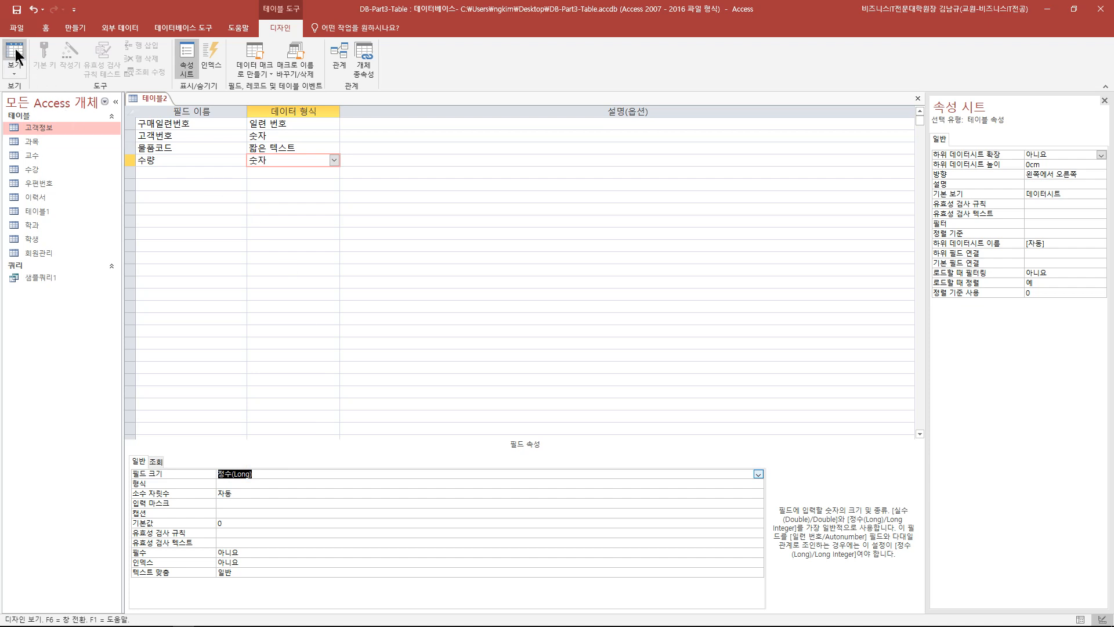
click(16, 9)
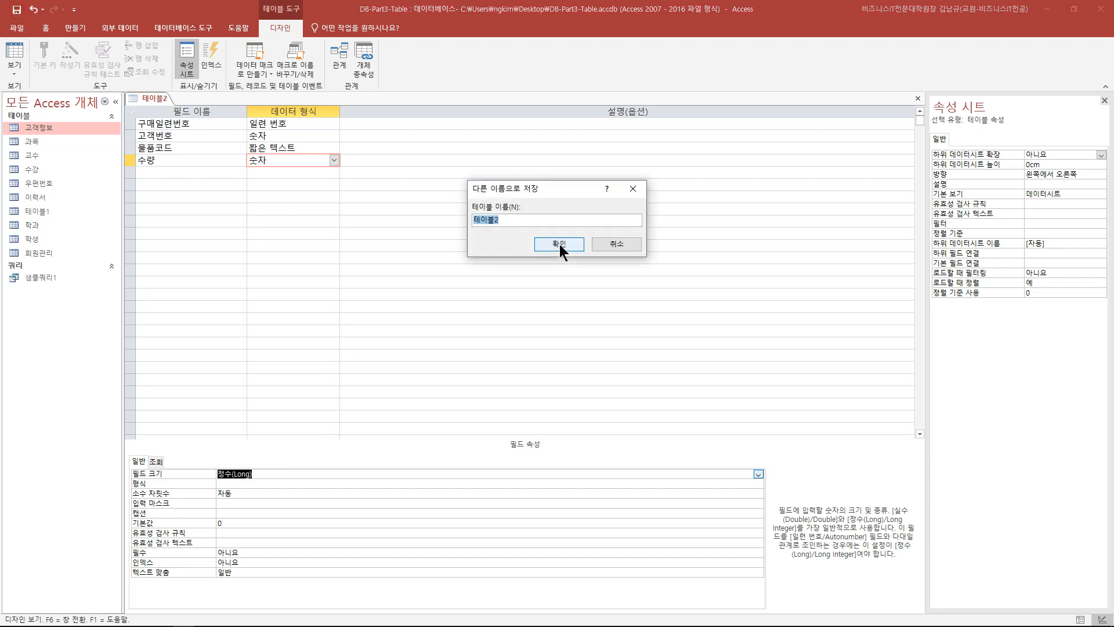
- Name the table 구매정보 and accept creating a primary key
text(구매정보)
click(560, 245)
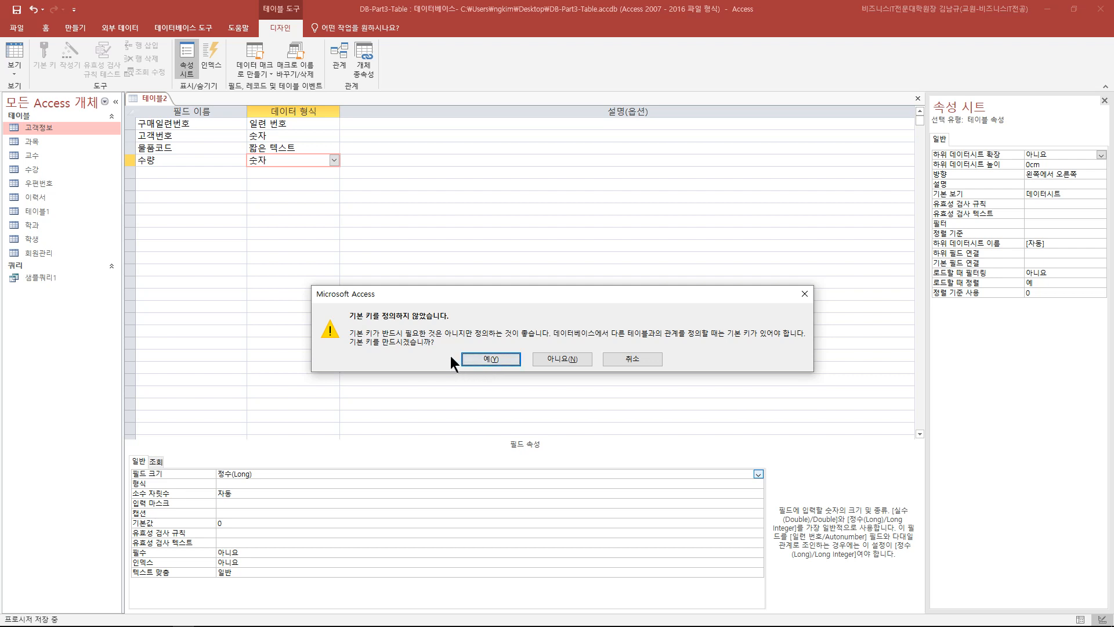
click(489, 358)
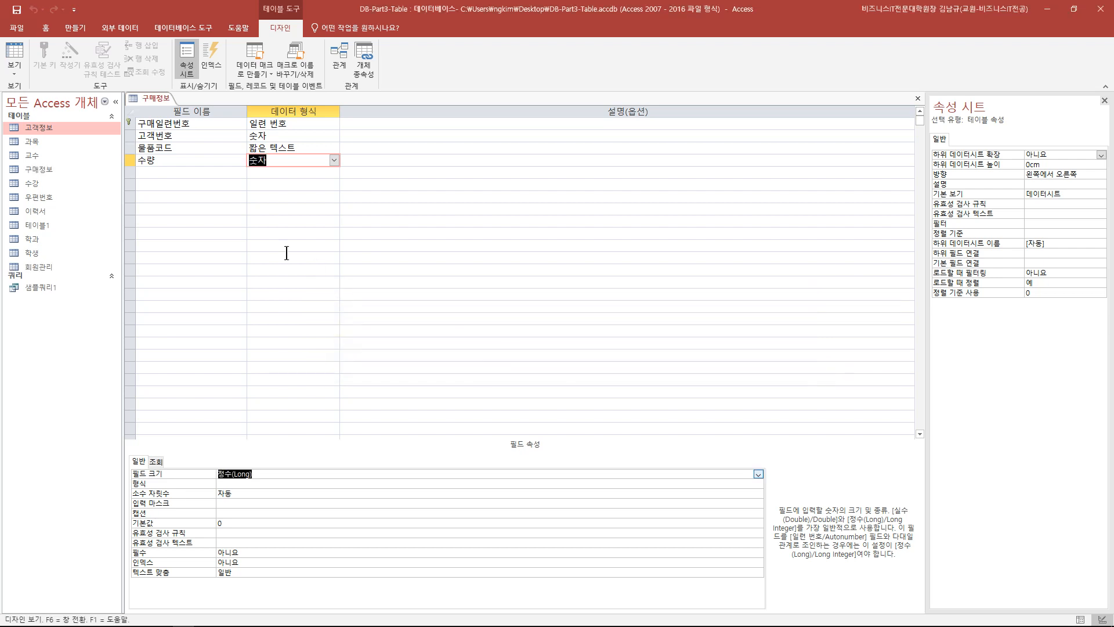
- Make 구매일련번호 the primary key after briefly trying 물품코드, then view the datasheet
click(132, 149)
click(45, 55)
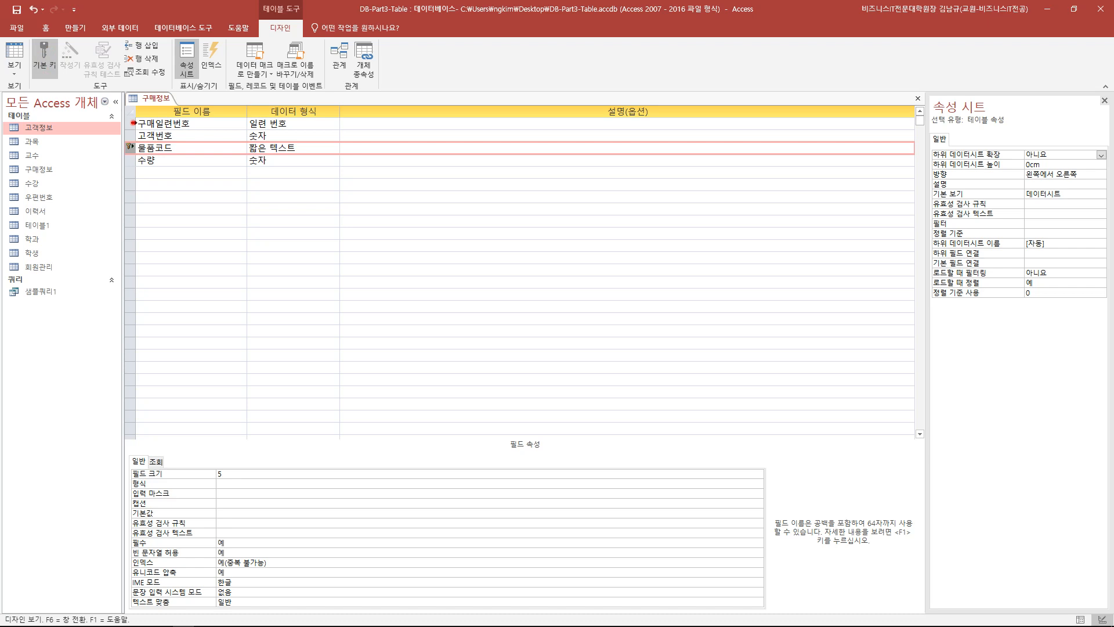
click(133, 123)
click(45, 55)
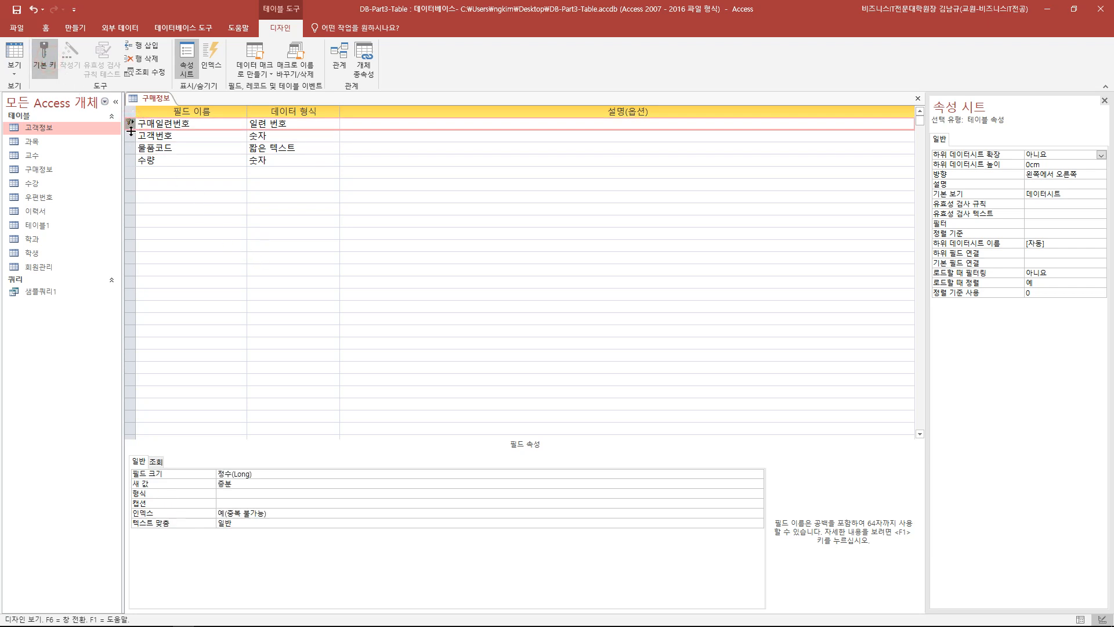
click(15, 55)
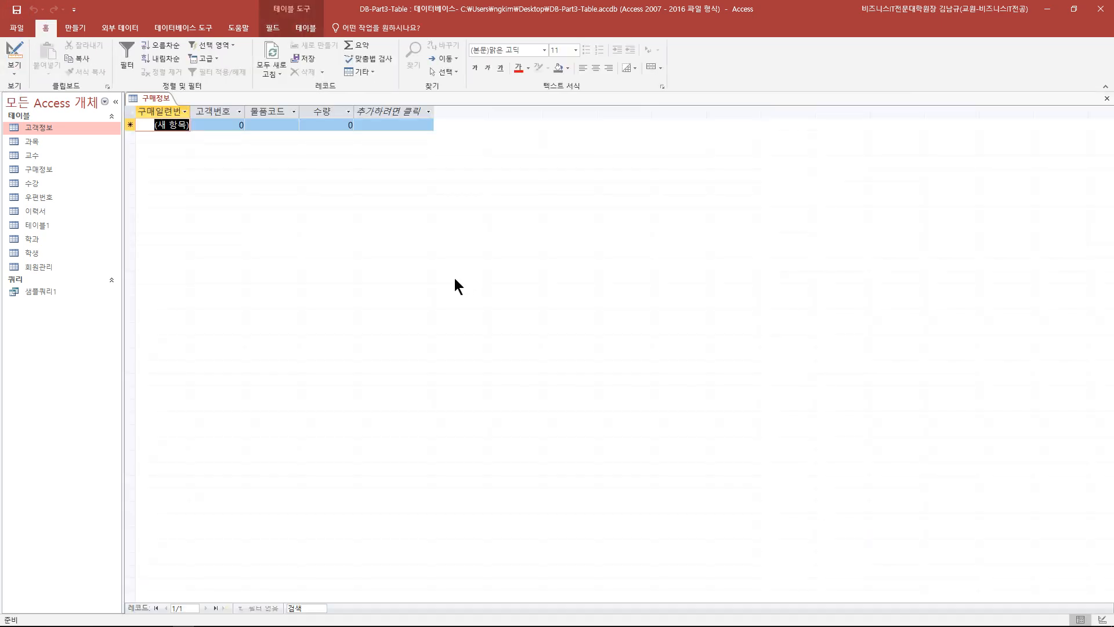
- Widen the 구매일련번호 column and inspect the default 0 in the 고객번호 cell
key(Tab)
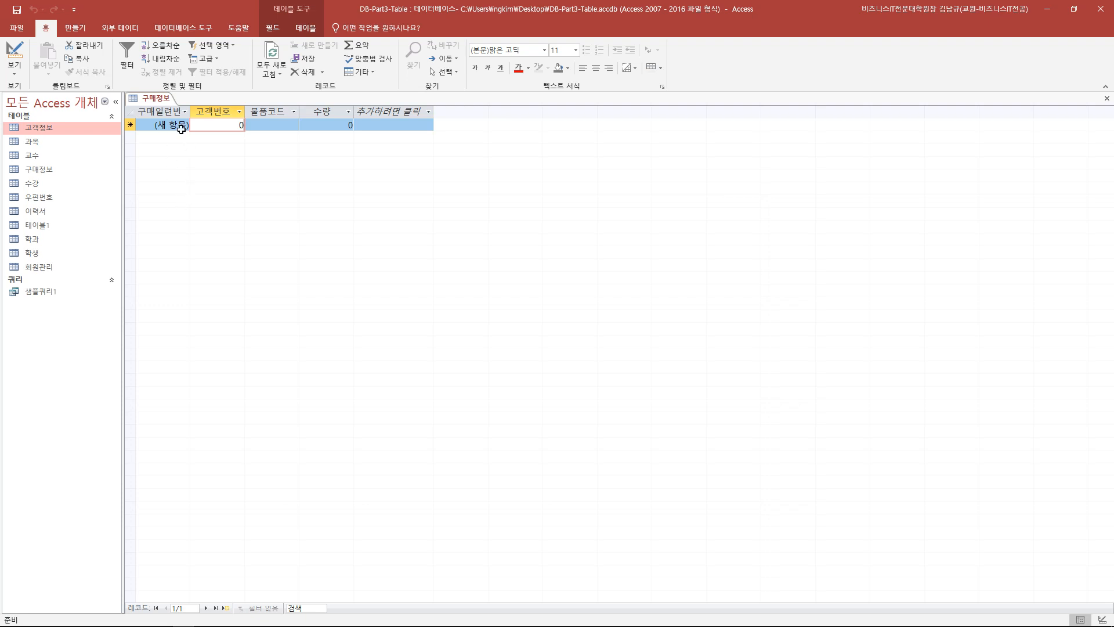
double_click(190, 112)
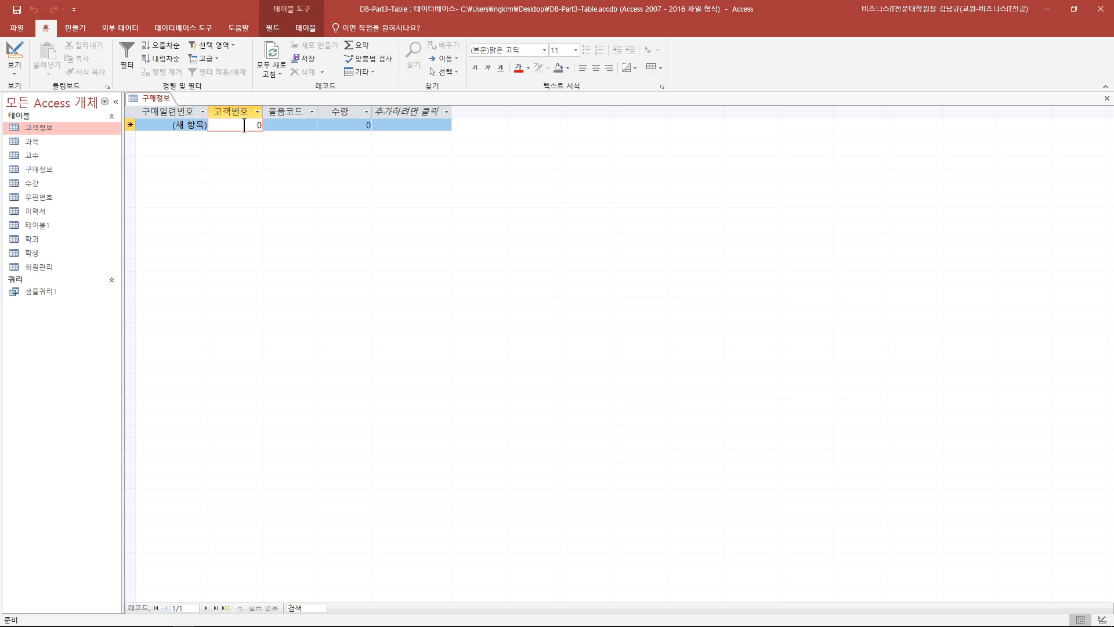
click(14, 53)
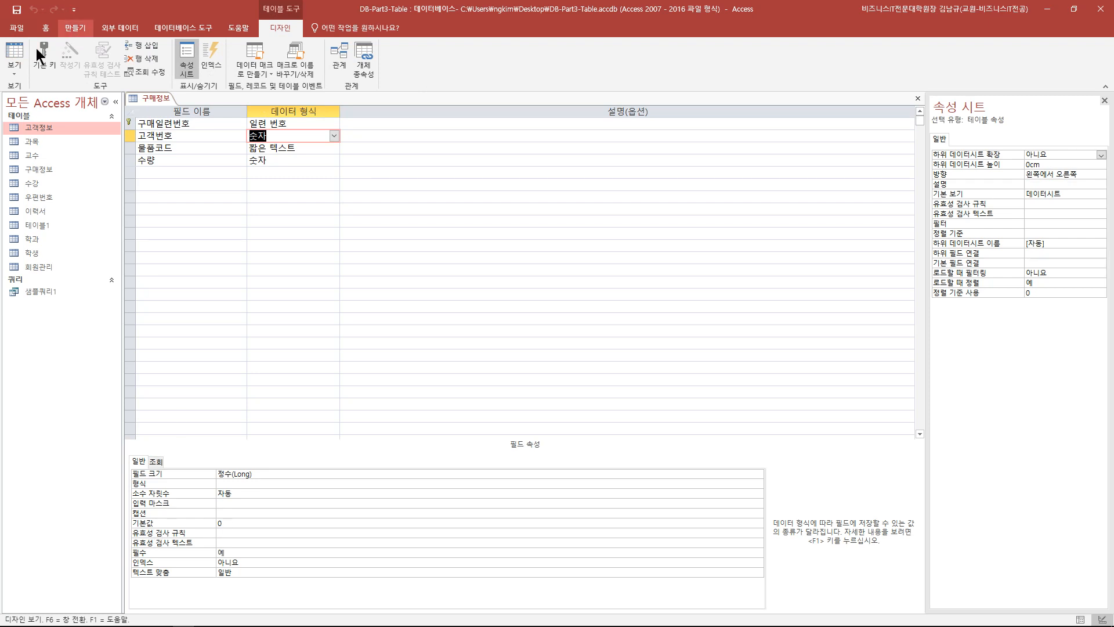
click(14, 53)
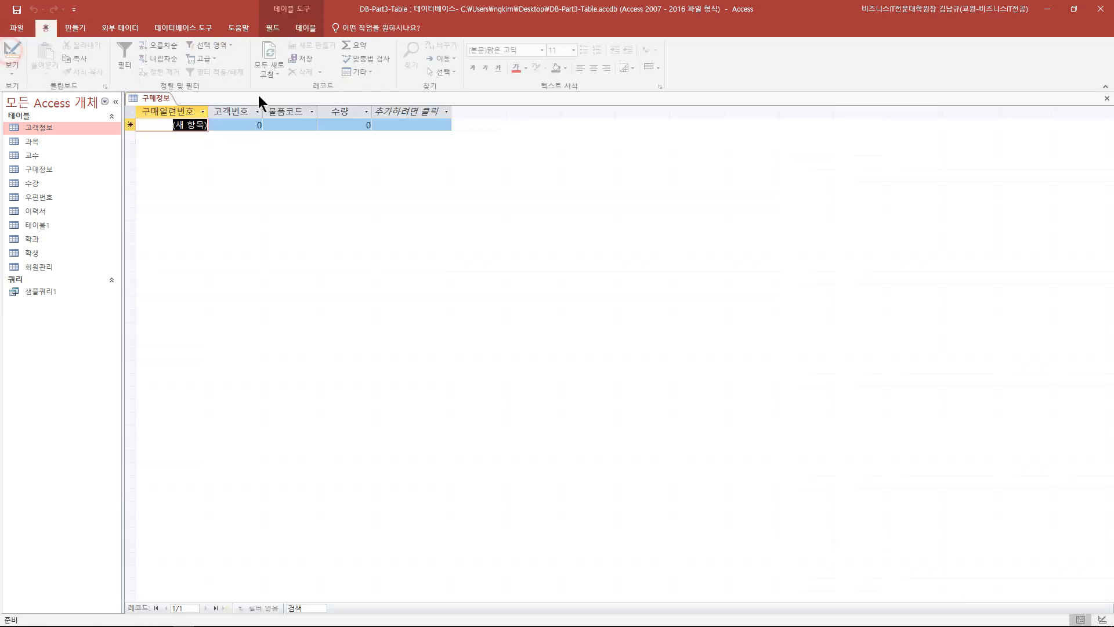
click(254, 126)
click(20, 54)
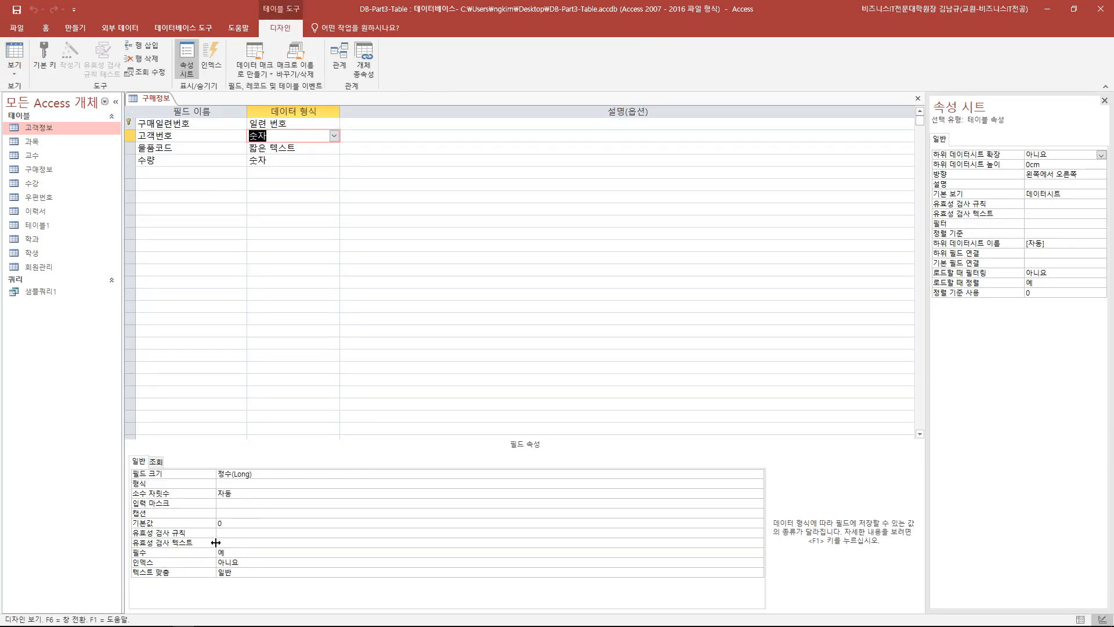
- Clear 고객번호's default value of 0 and save the design
click(232, 524)
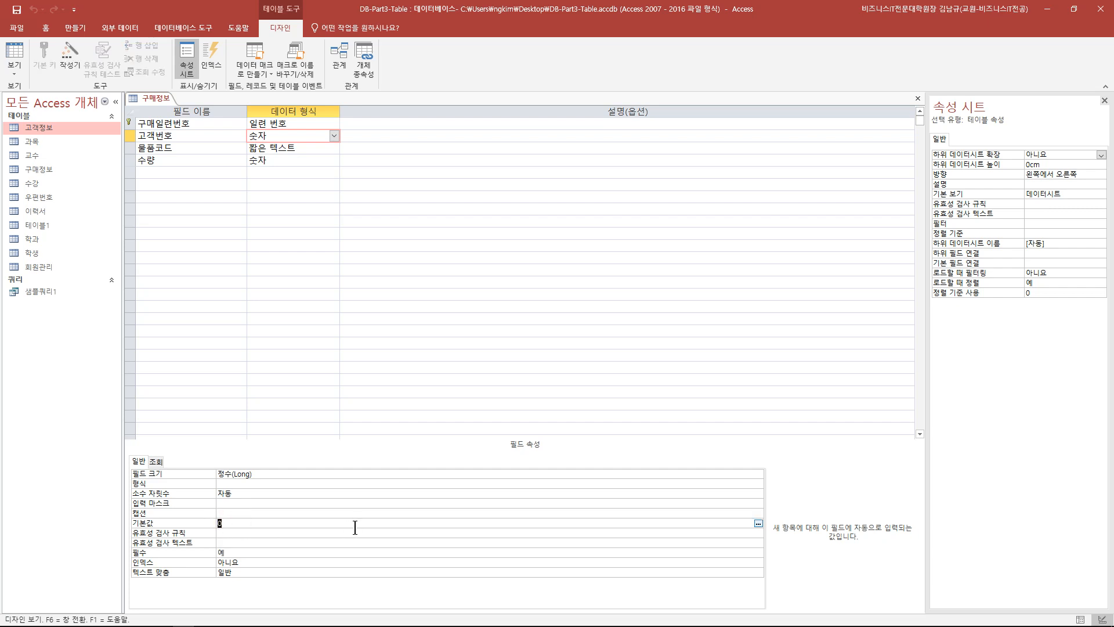
key(BackSpace)
click(17, 9)
click(20, 47)
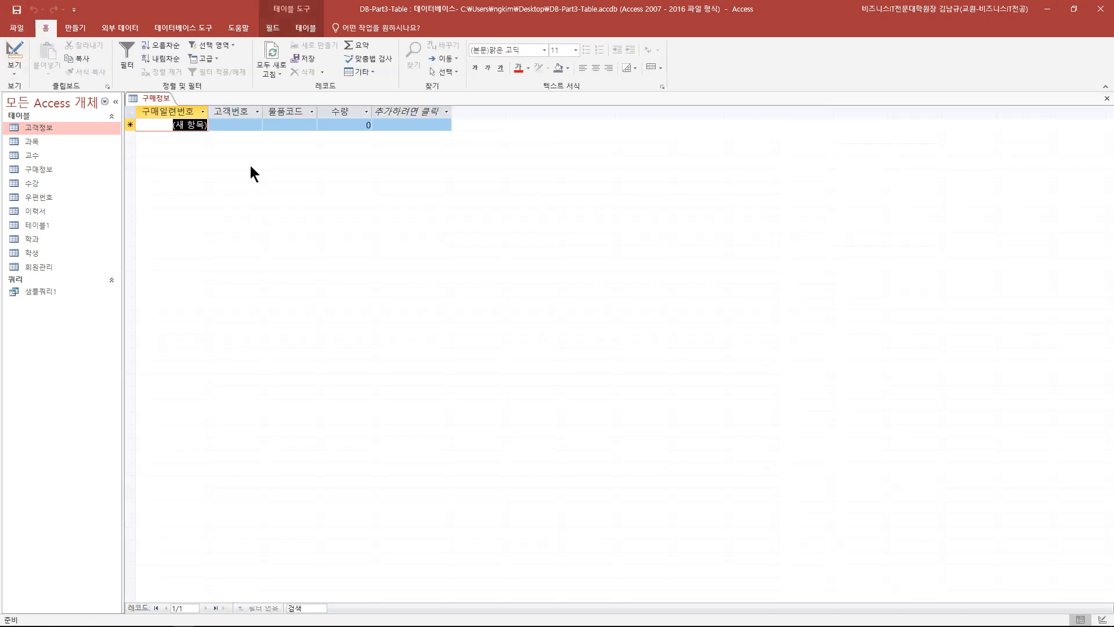
- Enter a test record with 물품코드 abc12 and 수량 2, triggering the required-value warning
click(242, 124)
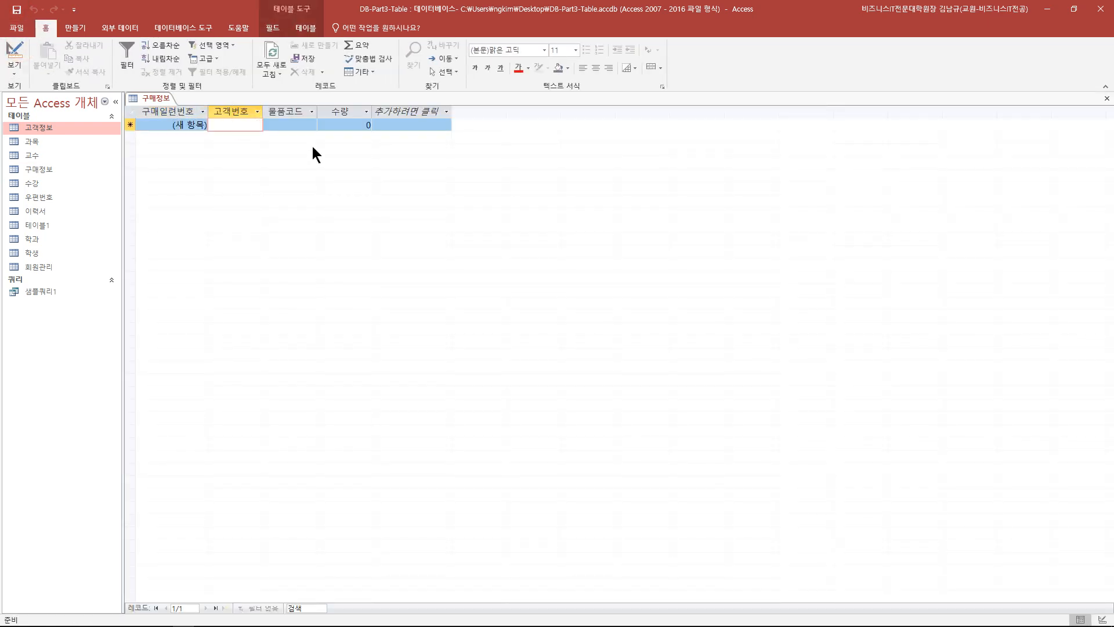
click(303, 125)
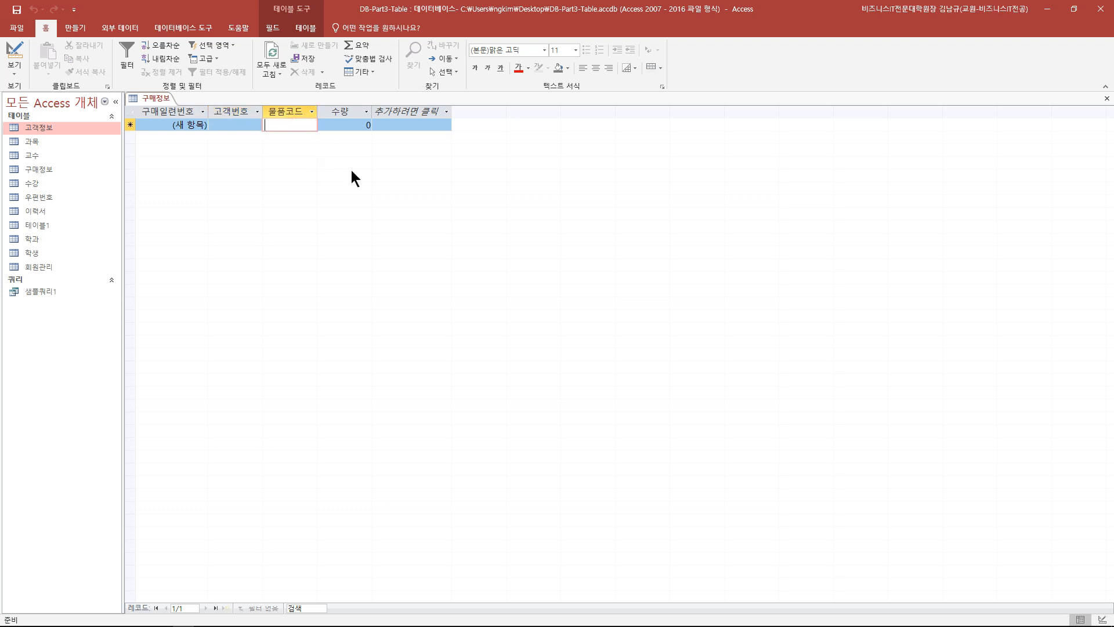
text(abc12)
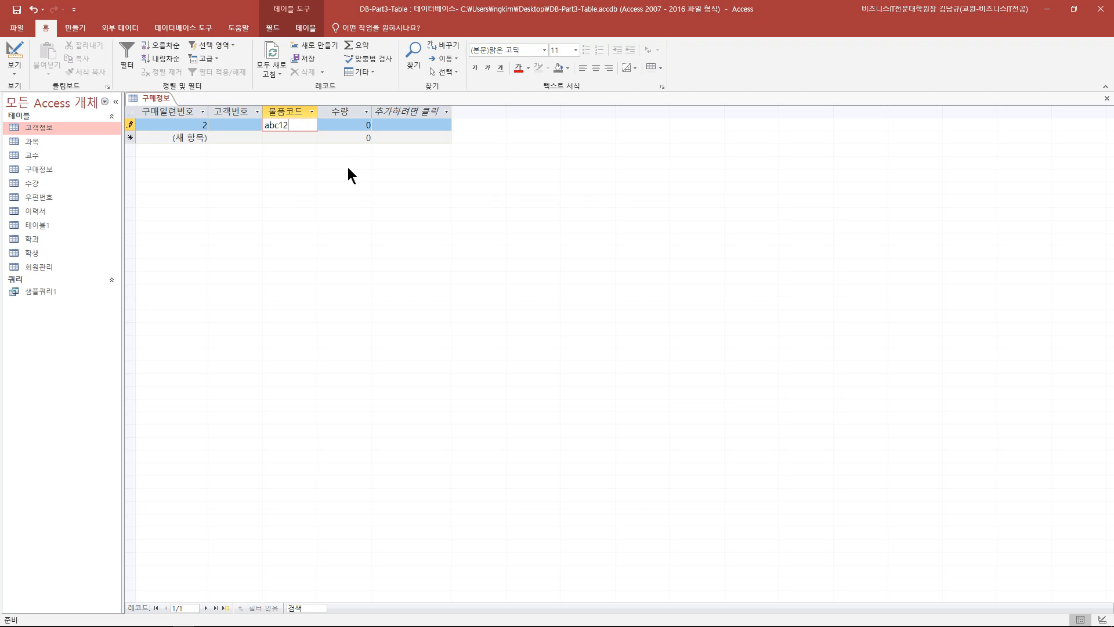
click(360, 125)
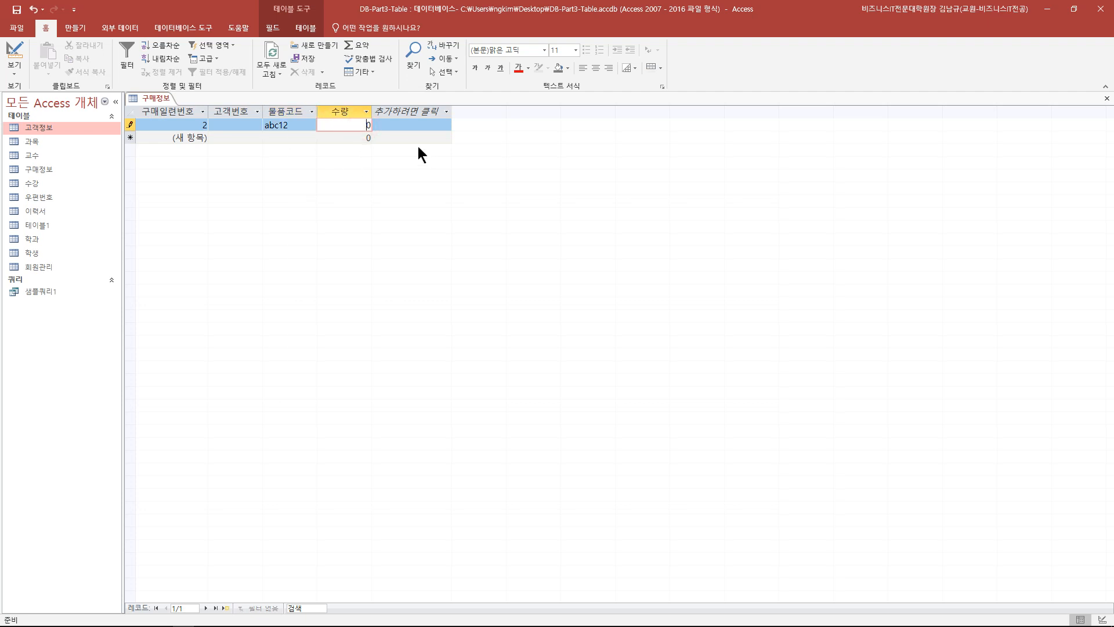
text(2)
click(227, 136)
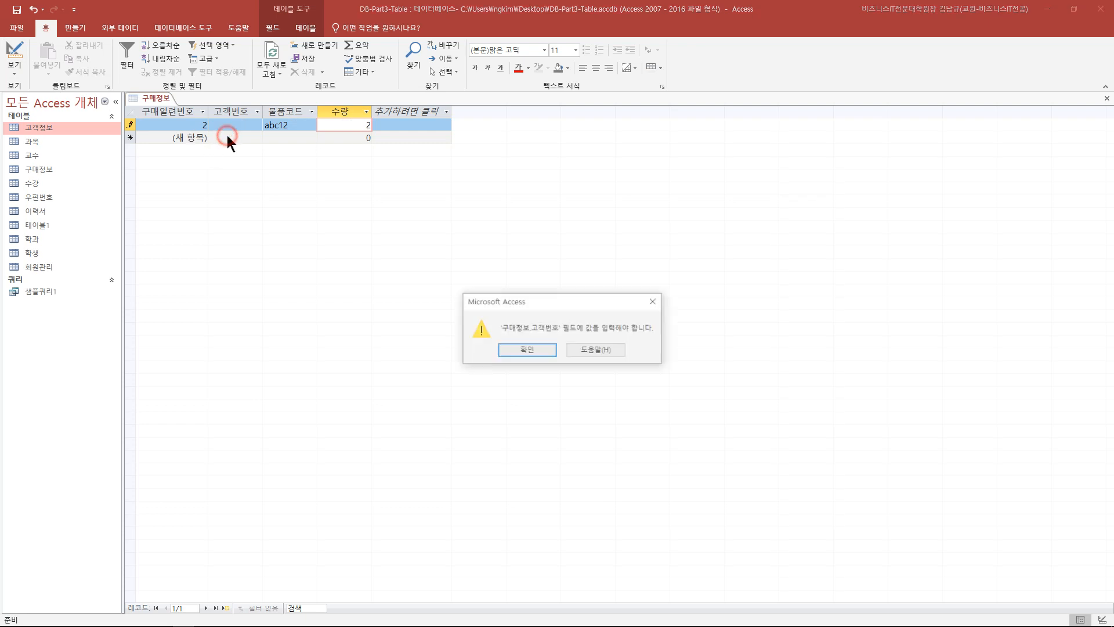
click(536, 354)
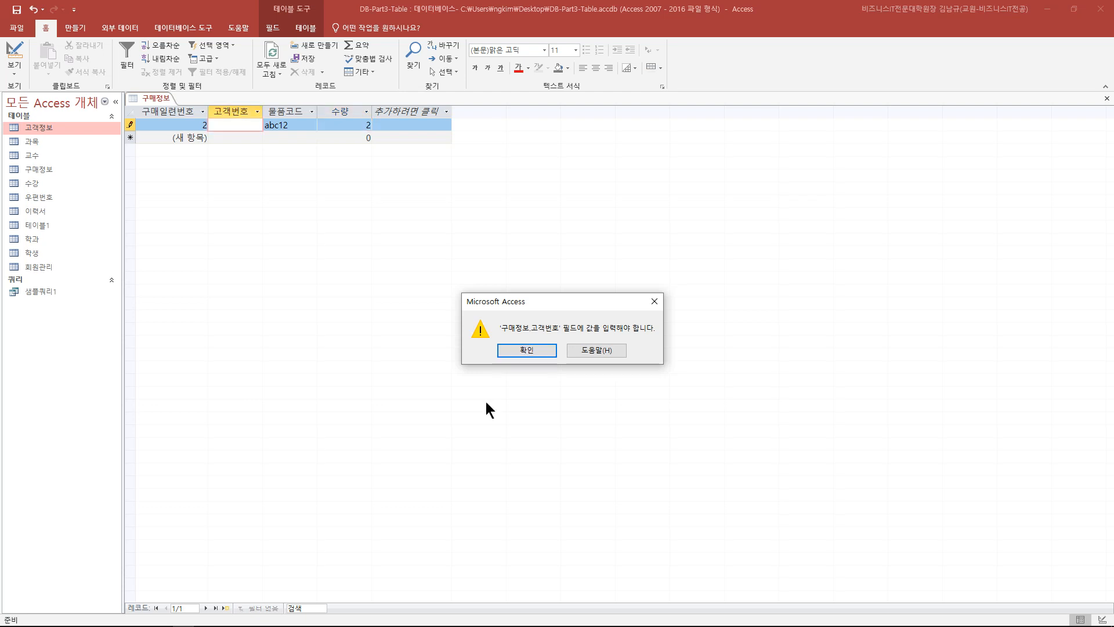
click(520, 351)
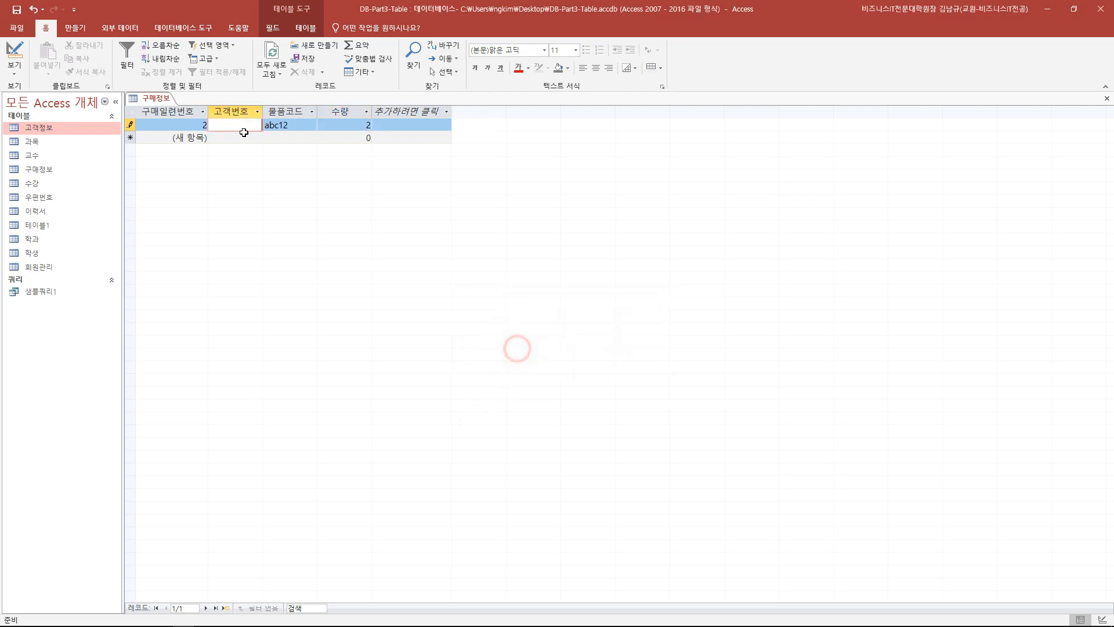
- Fill 고객번호 with 123 and try 수량 values 2.2 and 2.7 to commit the record
text(123)
click(359, 125)
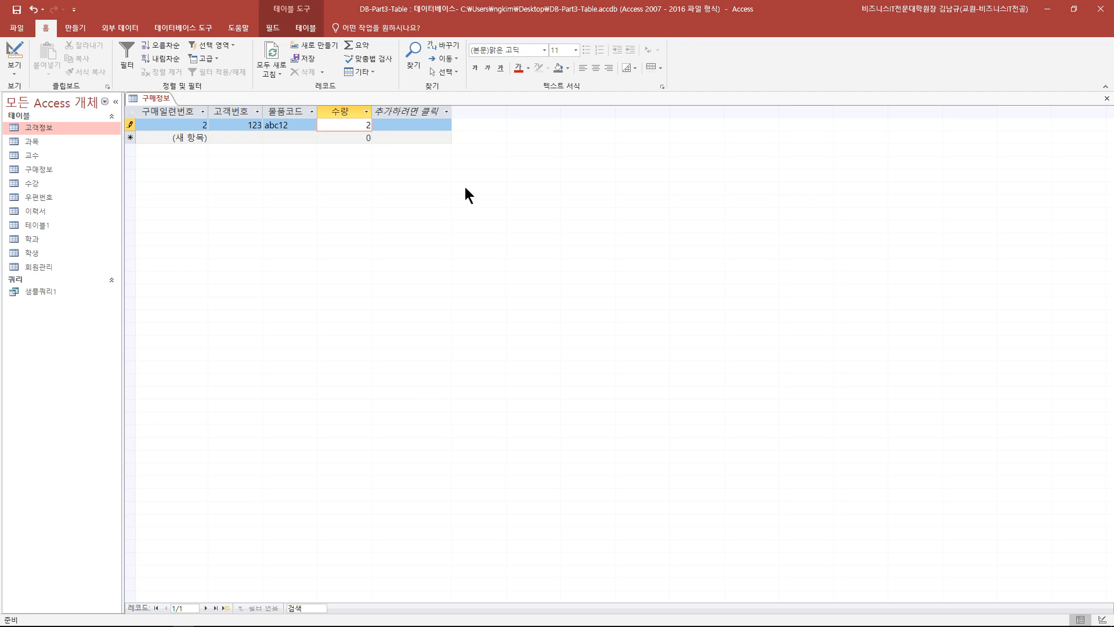
text(.2)
click(249, 137)
drag(343, 125, 377, 125)
text(2.7)
click(240, 137)
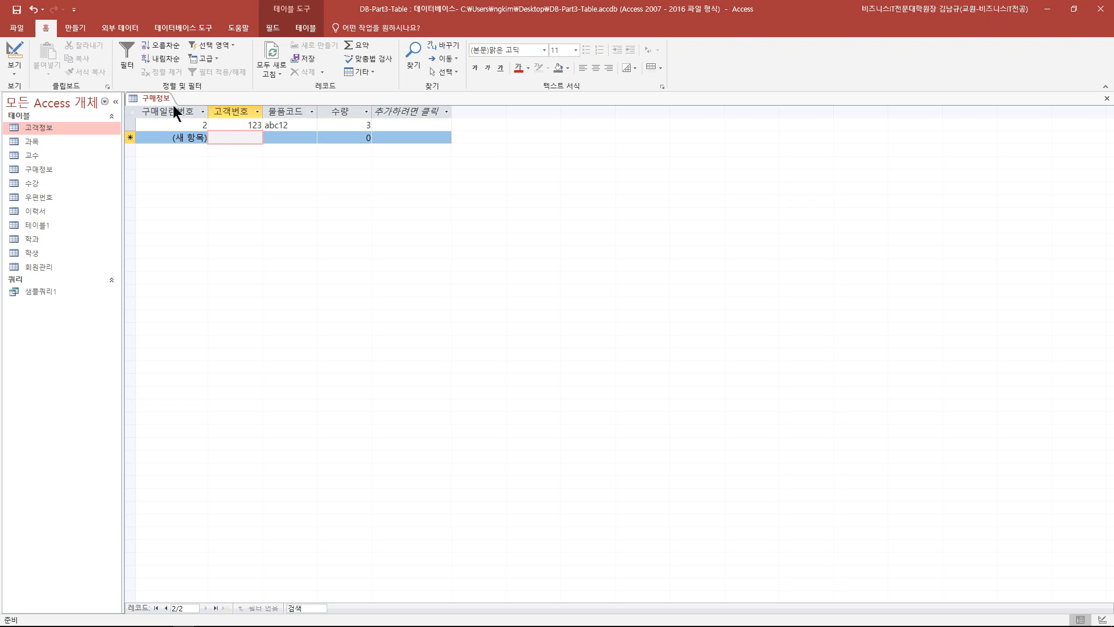
click(16, 54)
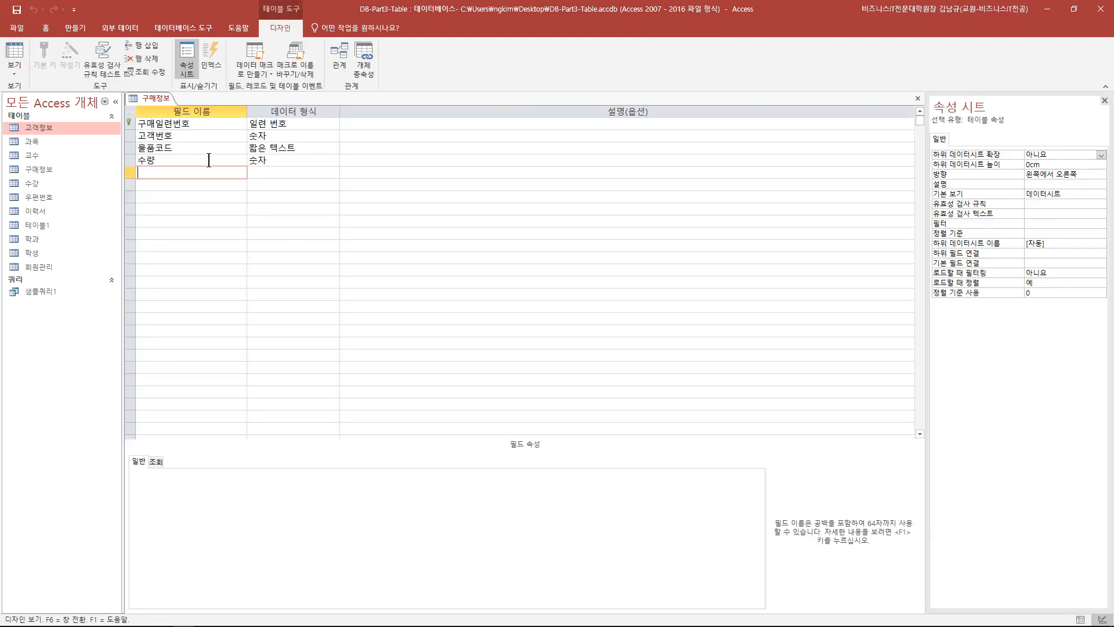
- Review 수량's field properties and switch between datasheet and design views
click(250, 160)
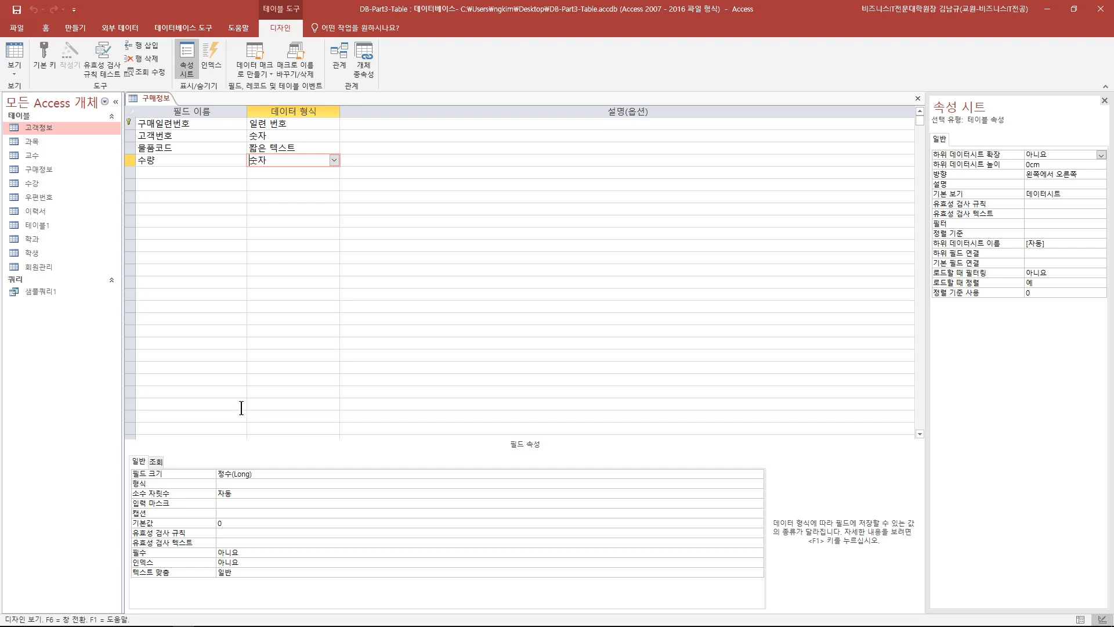
click(14, 54)
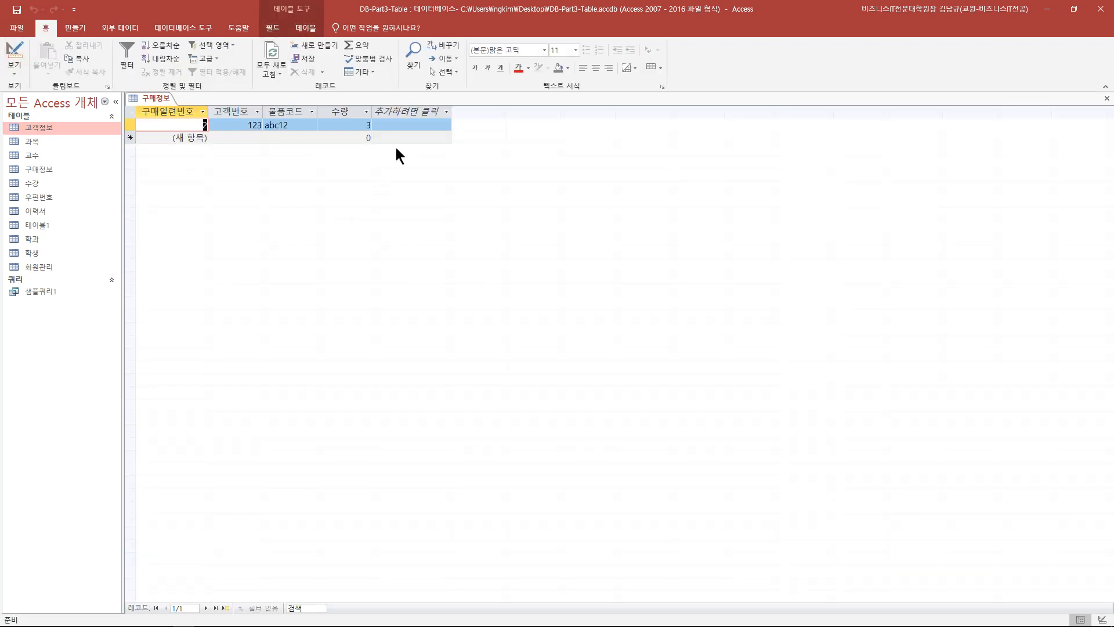
click(15, 53)
- Add a 단가 field with the 통화 data type and 통화 display format
click(199, 170)
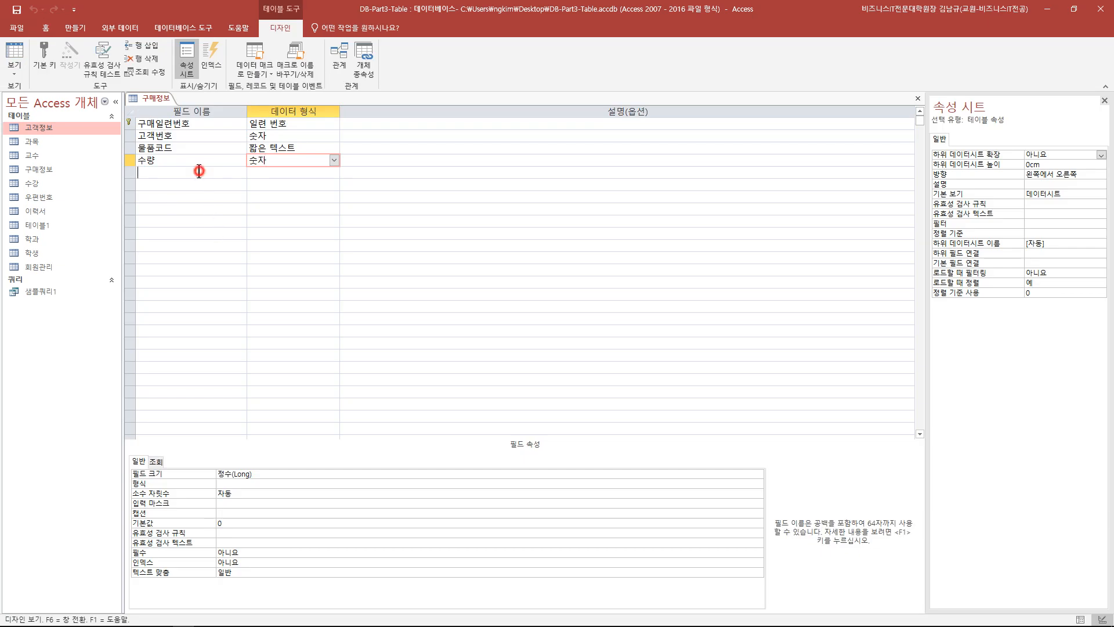
text(단가)
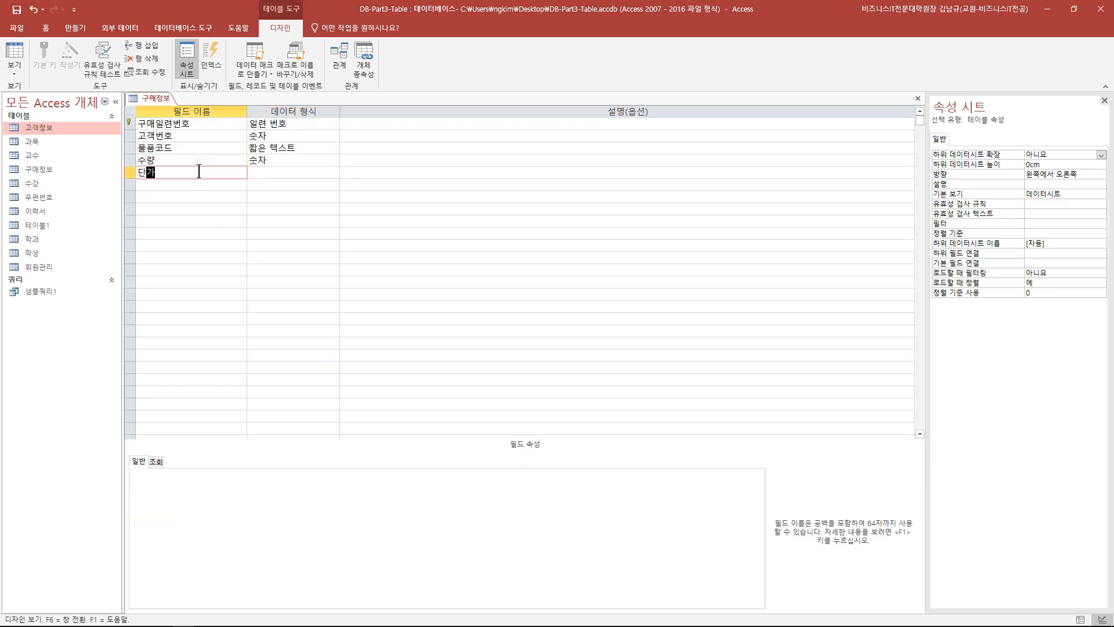
key(Tab)
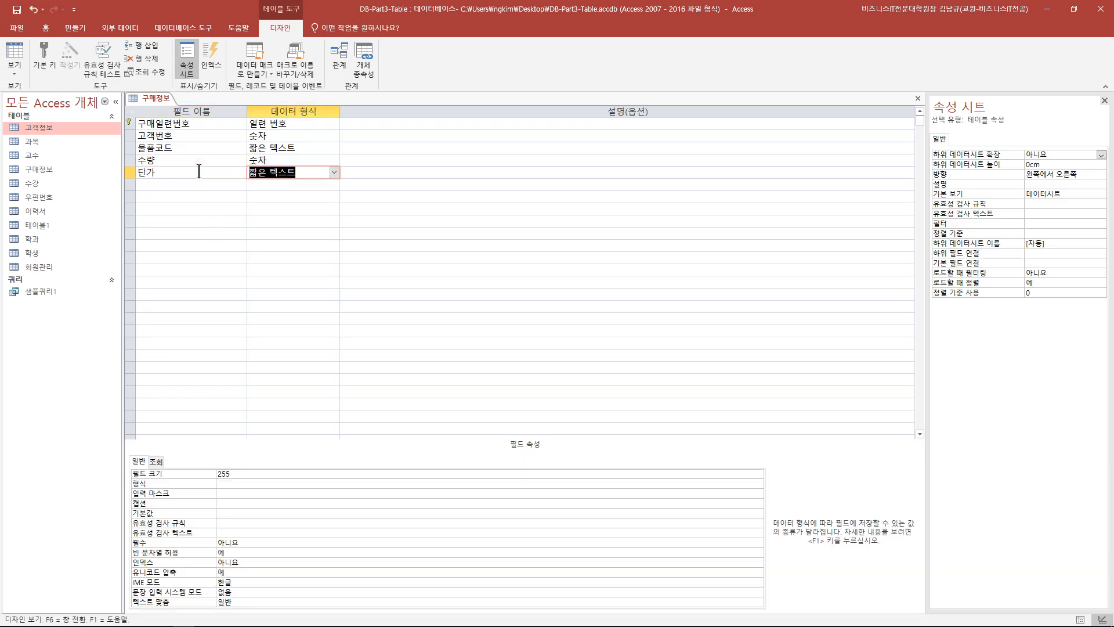
click(335, 173)
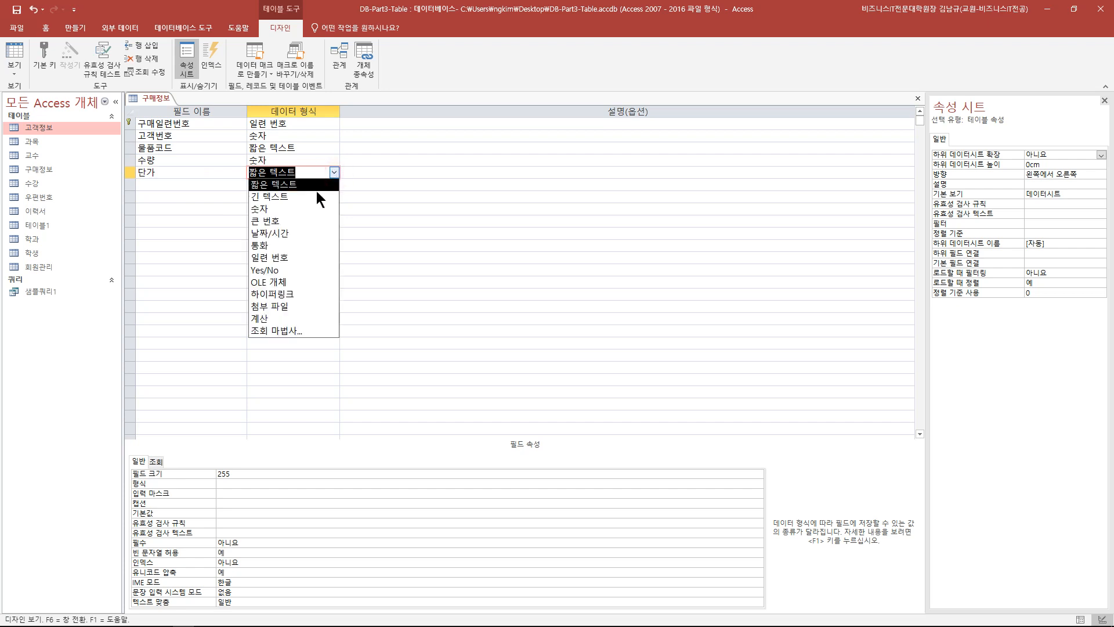
click(291, 245)
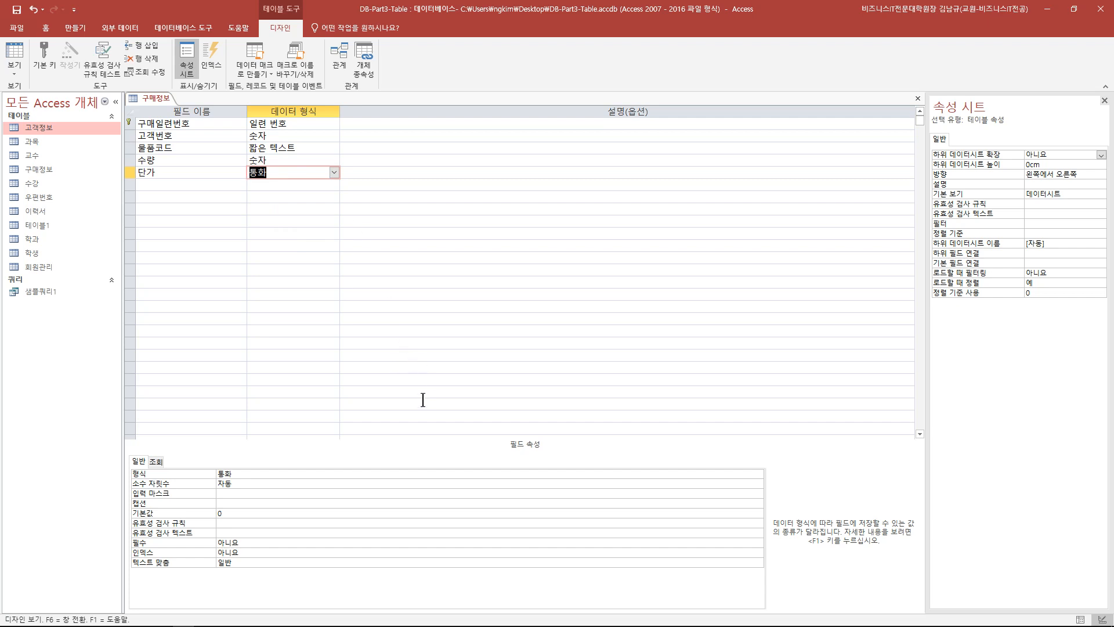
click(336, 473)
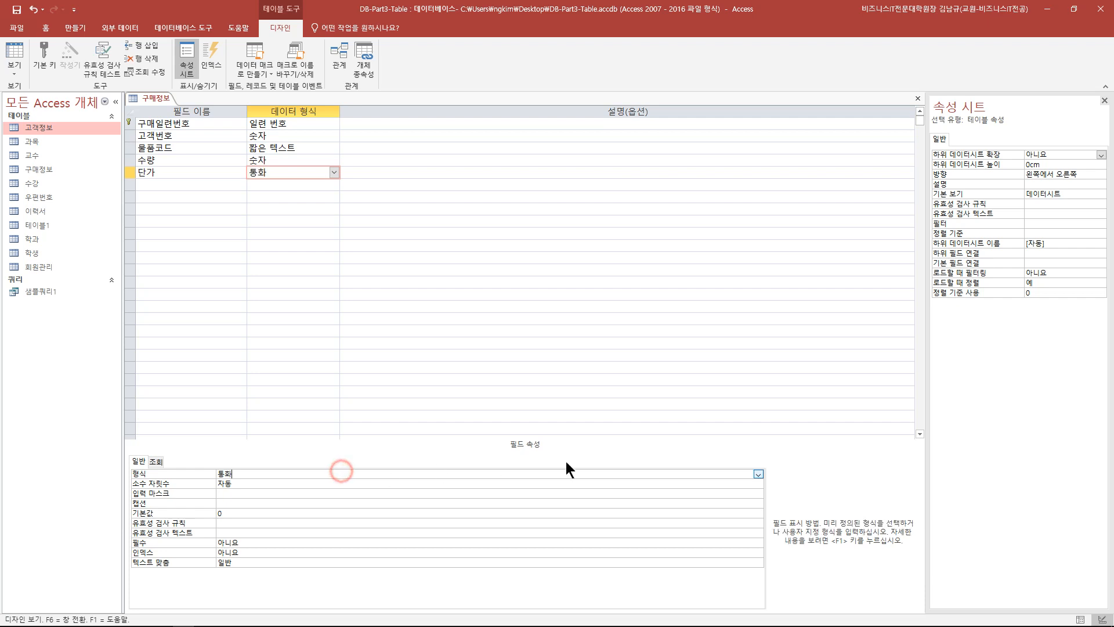
click(758, 475)
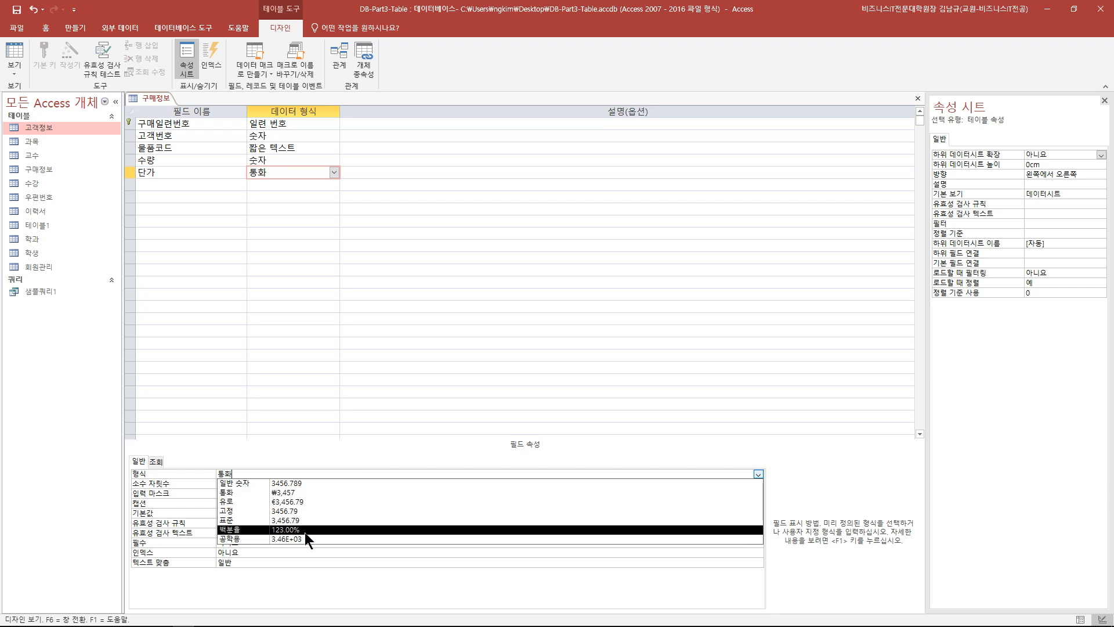
click(301, 492)
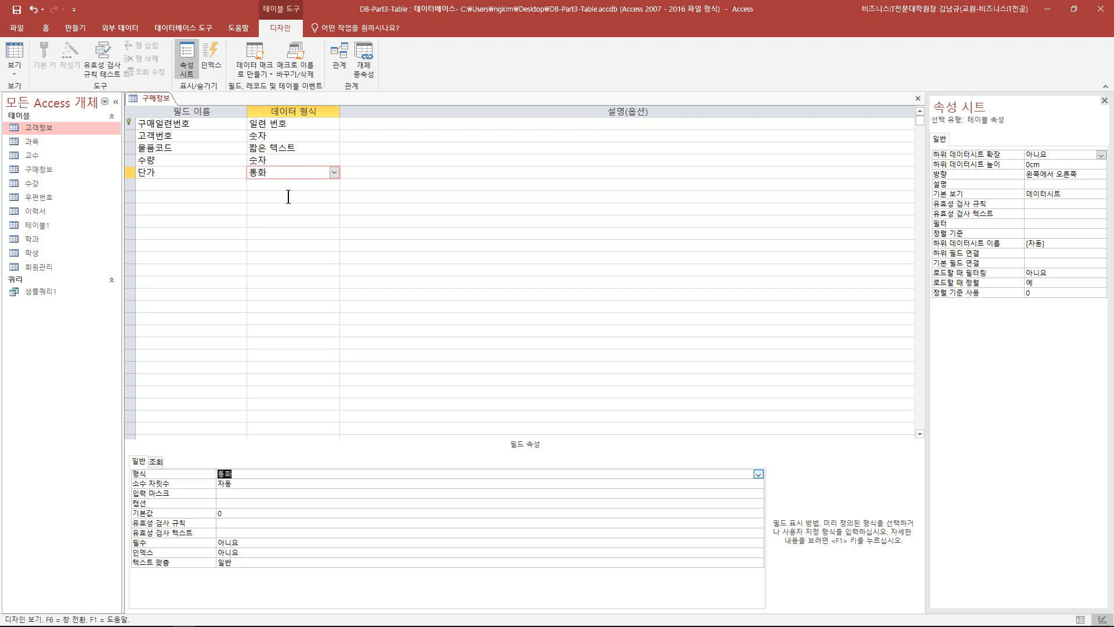
click(171, 185)
- Name the sixth field 구매일 and give it the 날짜/시간 data type
text(구매일)
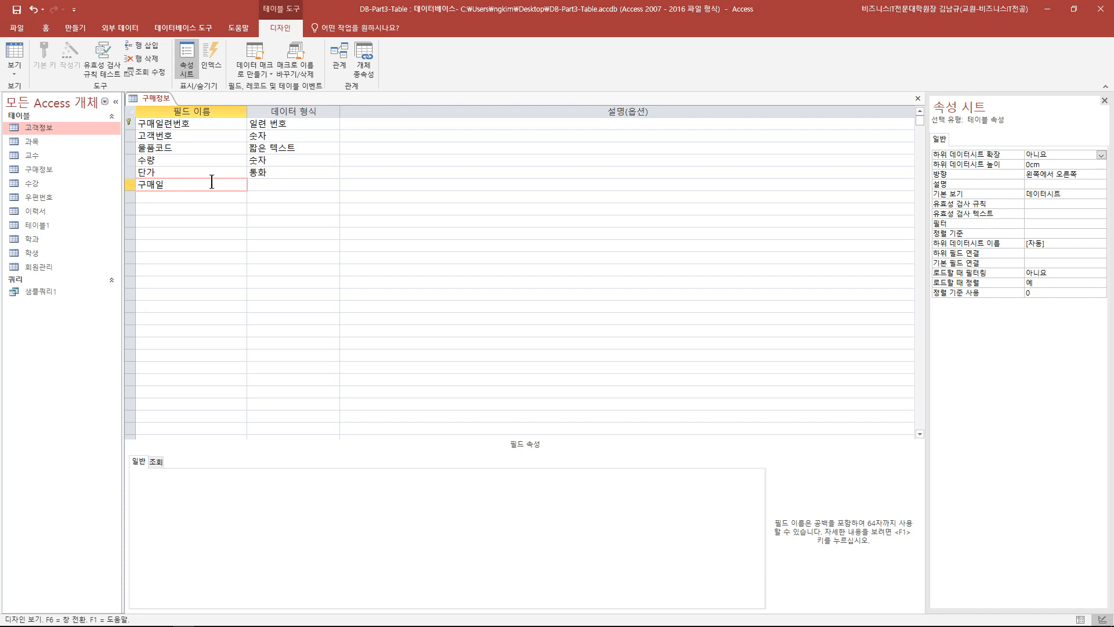
click(281, 183)
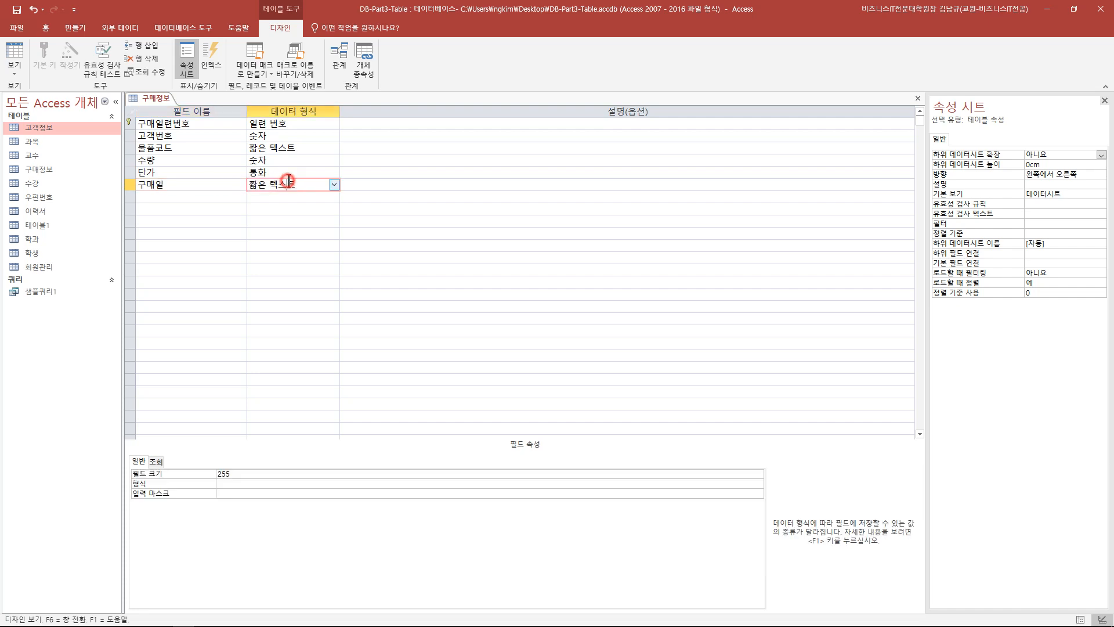
click(334, 185)
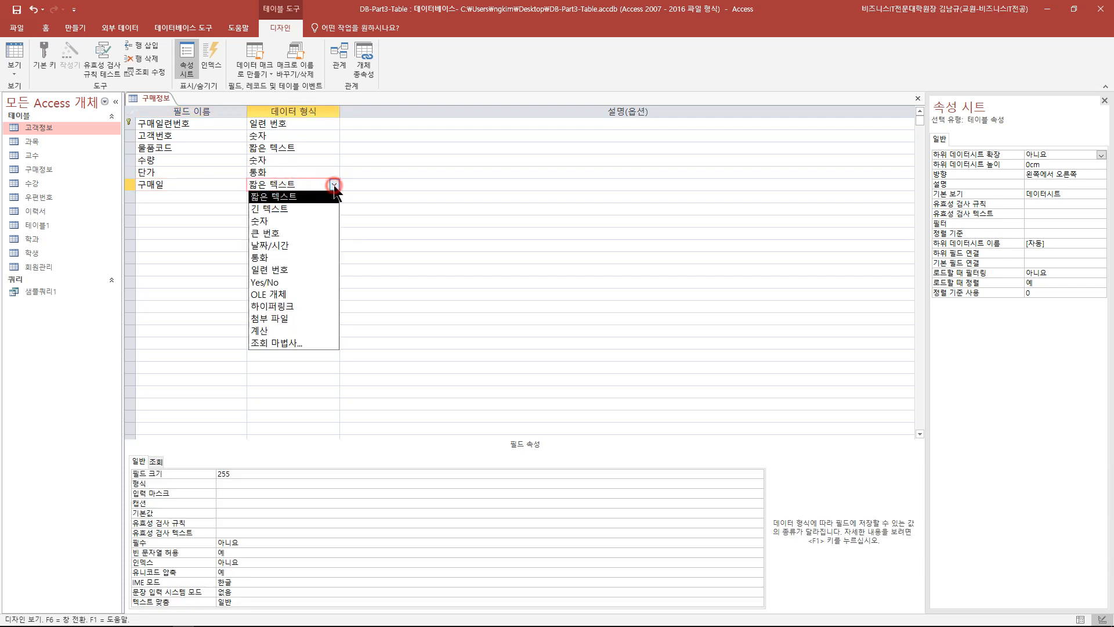
click(294, 244)
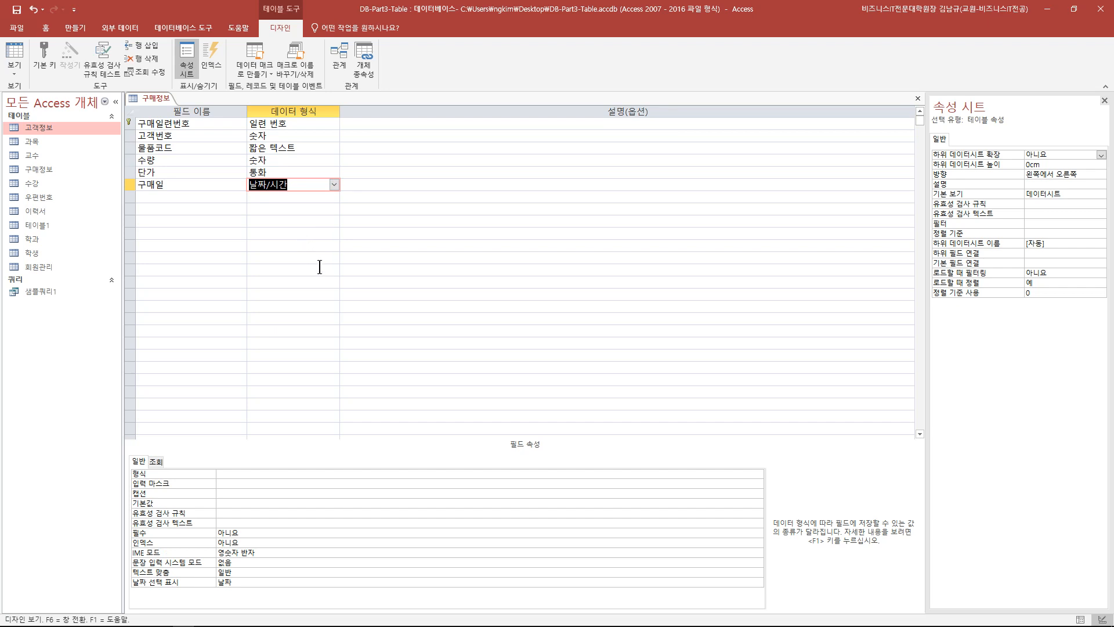
- Set 구매일's display format to 간단한 날짜
click(435, 476)
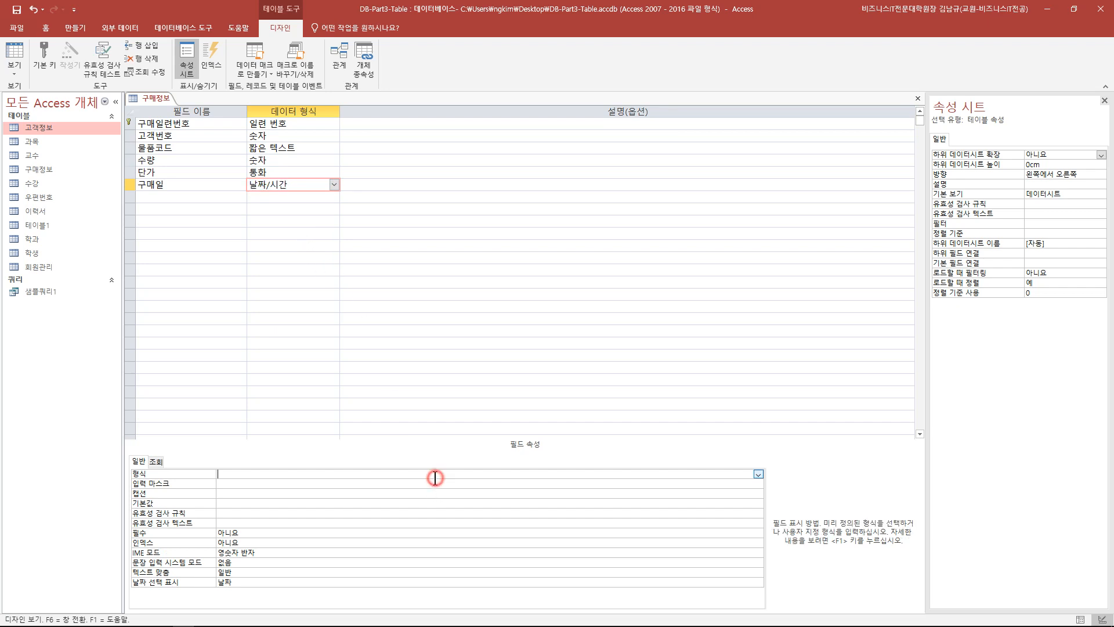
click(759, 475)
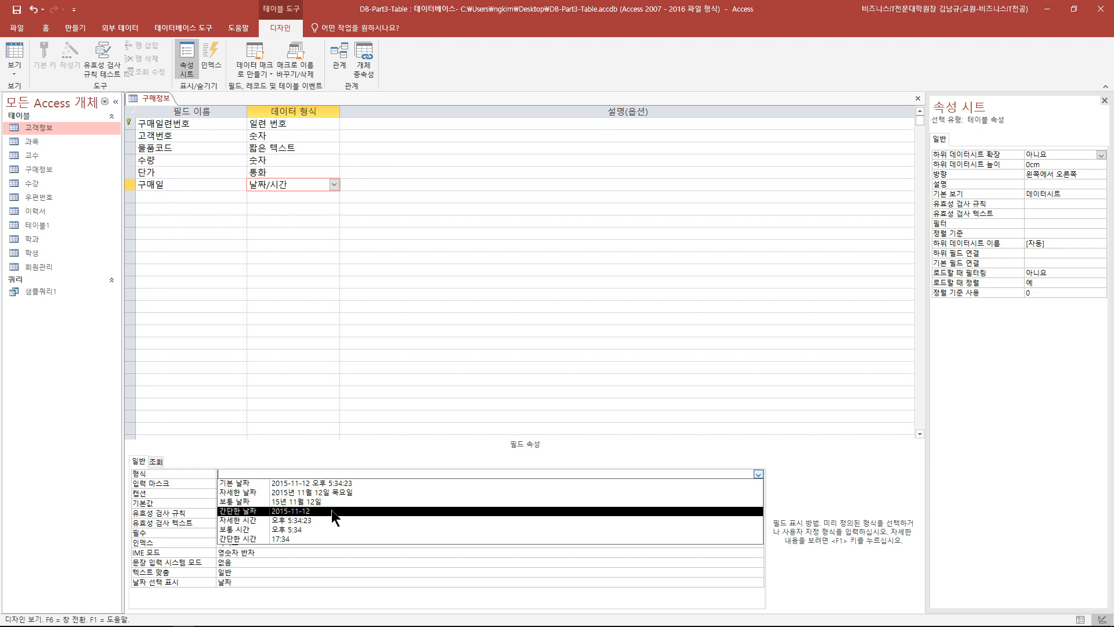
click(332, 509)
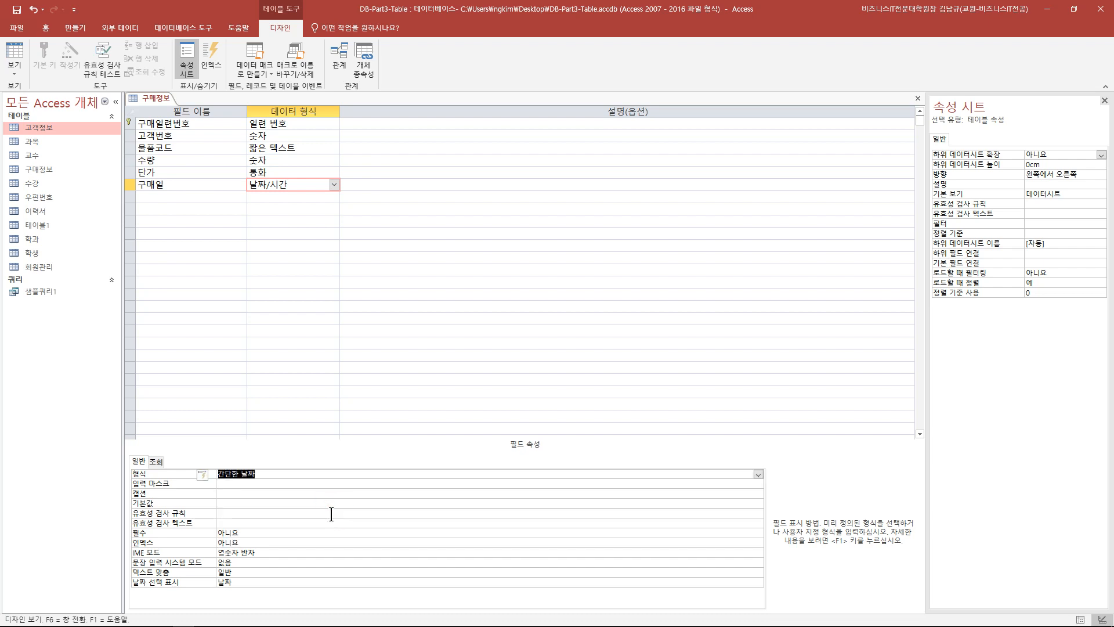
click(308, 473)
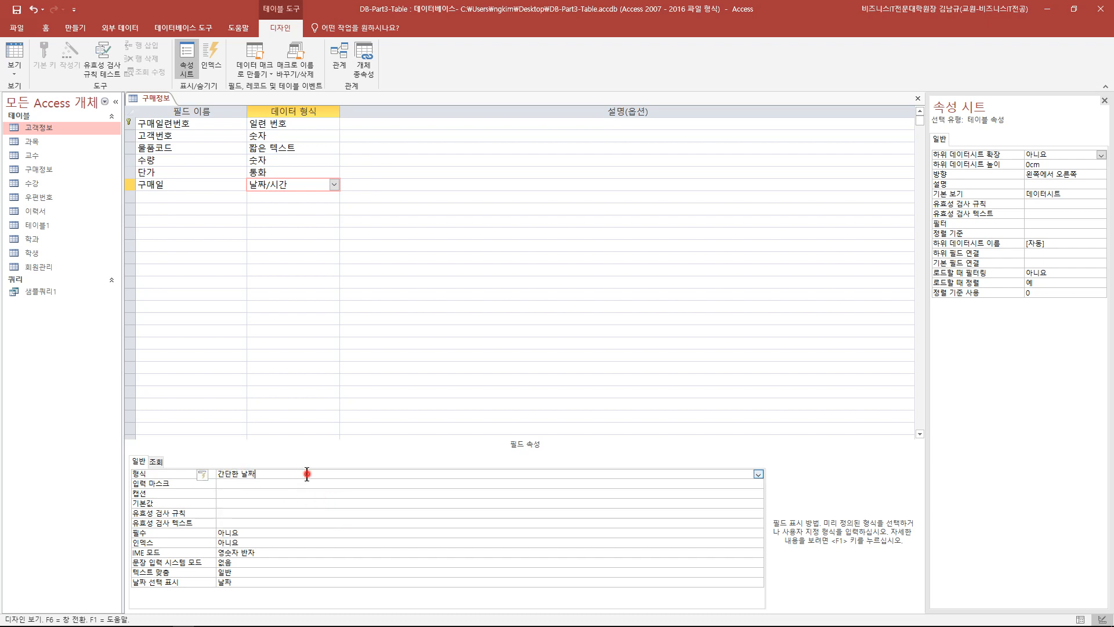
click(758, 473)
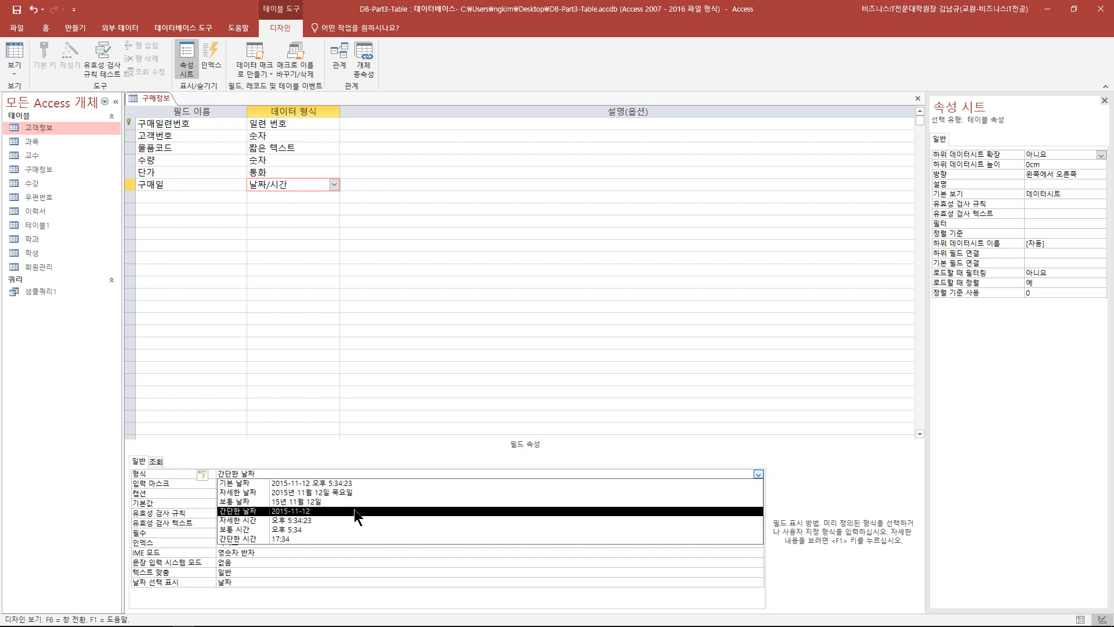
click(297, 511)
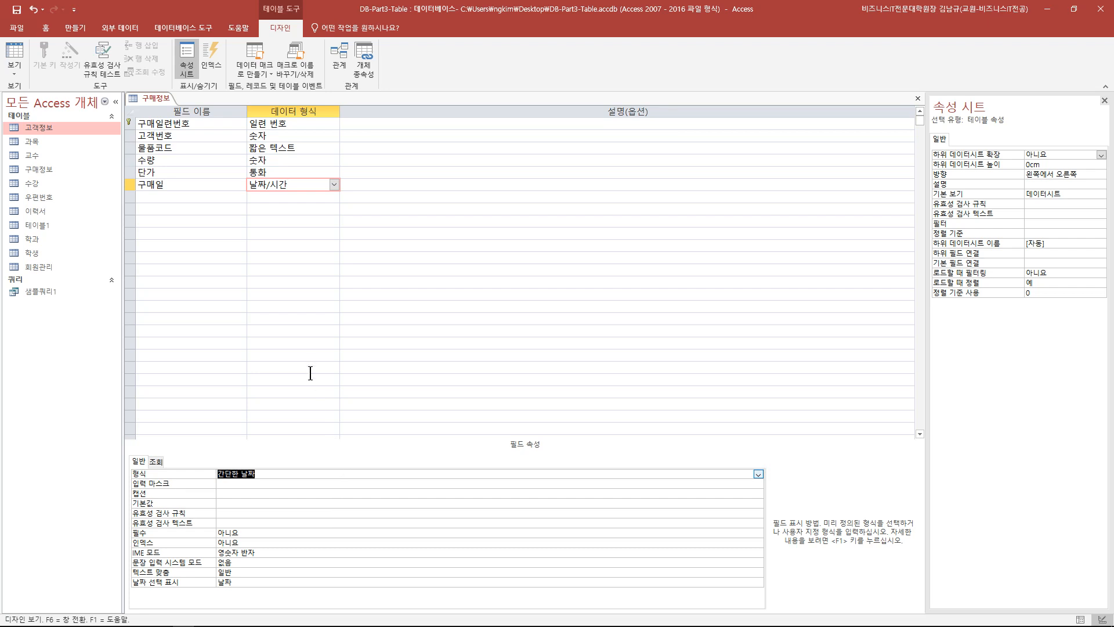
- Enter 1000-10-10 as 구매일's default value
click(241, 504)
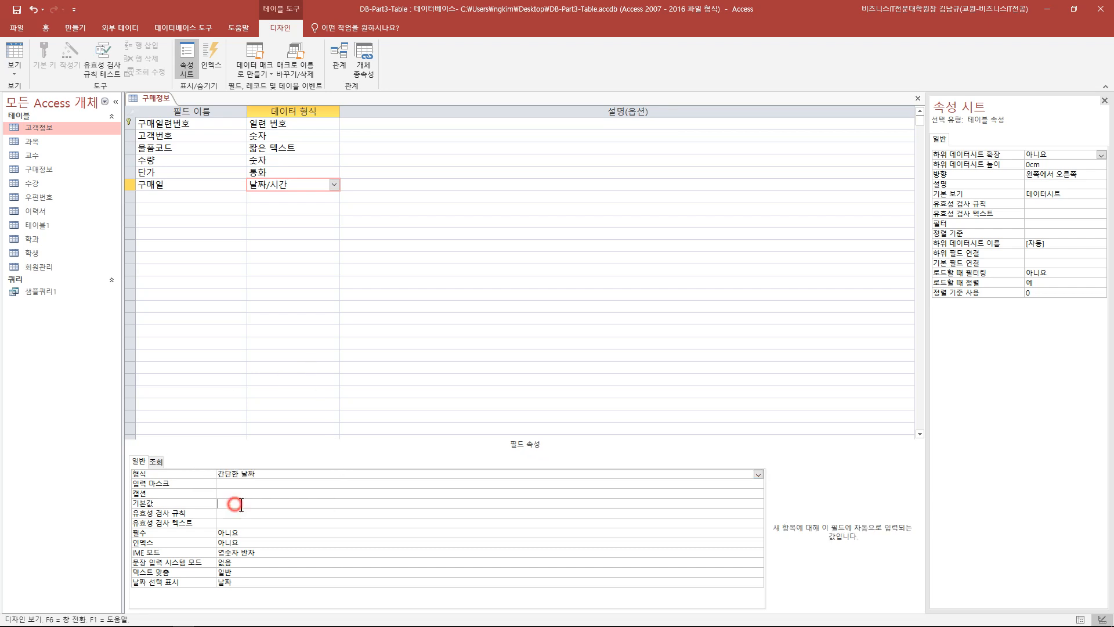
text(1000-10-10)
click(352, 398)
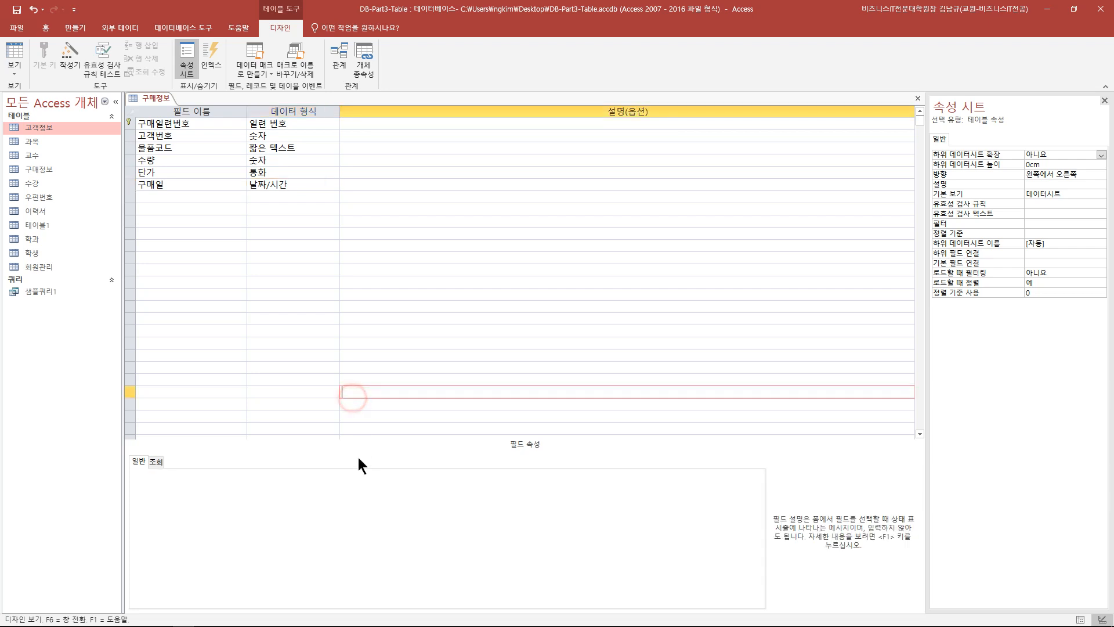
click(280, 185)
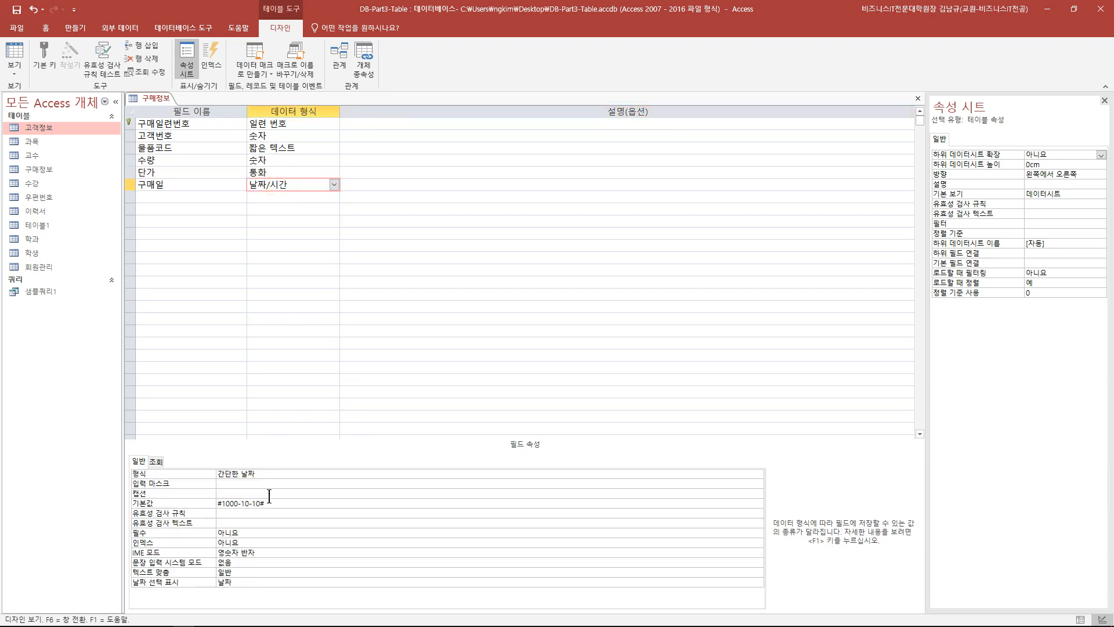
click(21, 51)
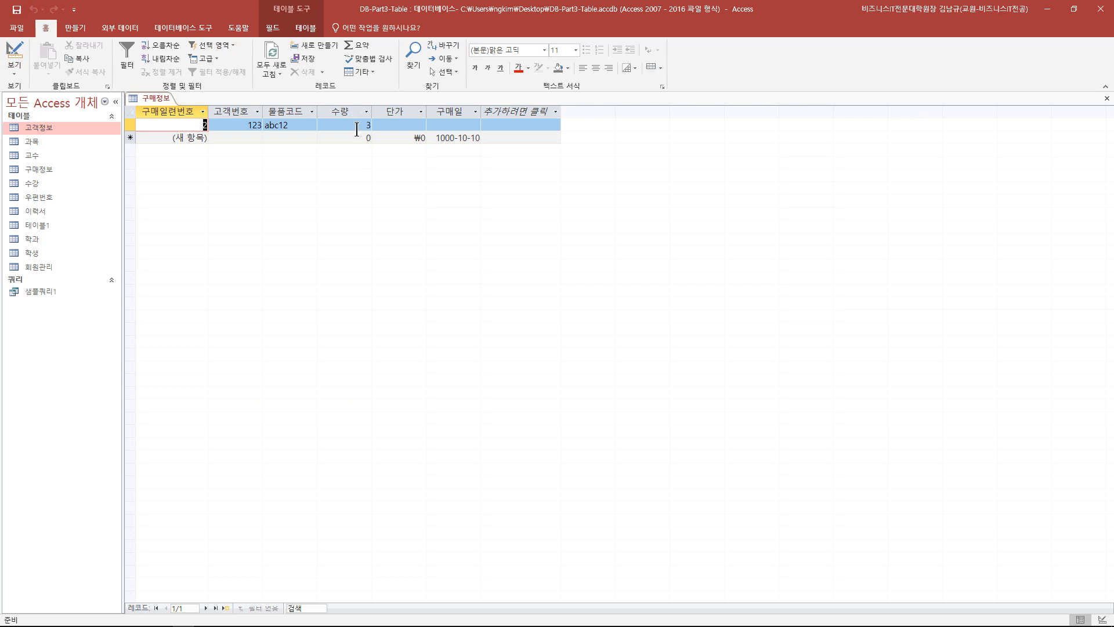
drag(348, 111, 433, 202)
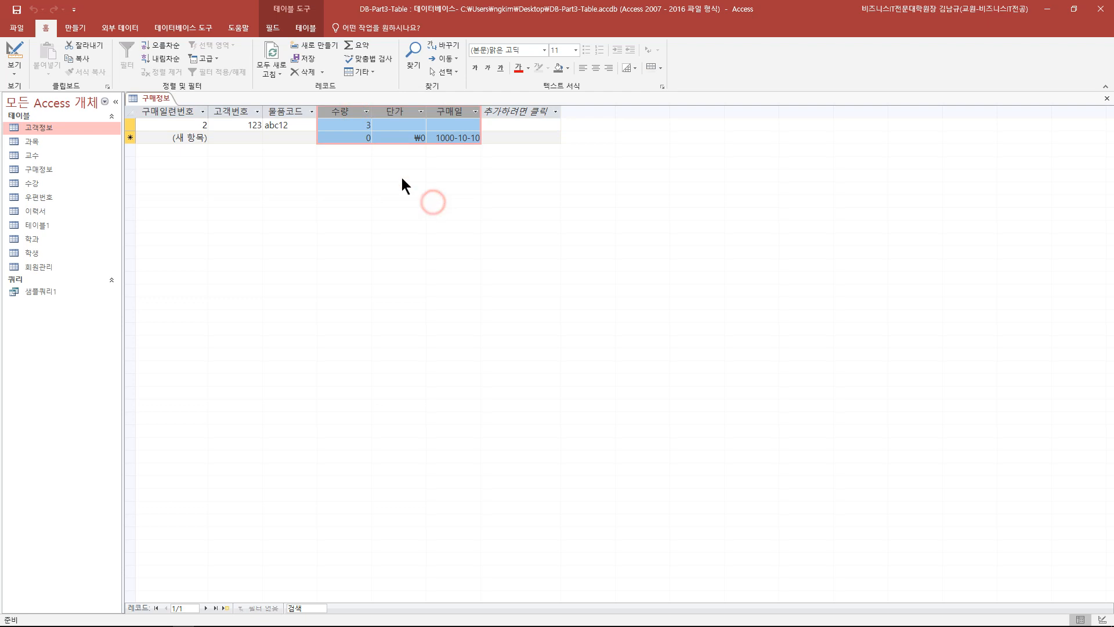
click(364, 137)
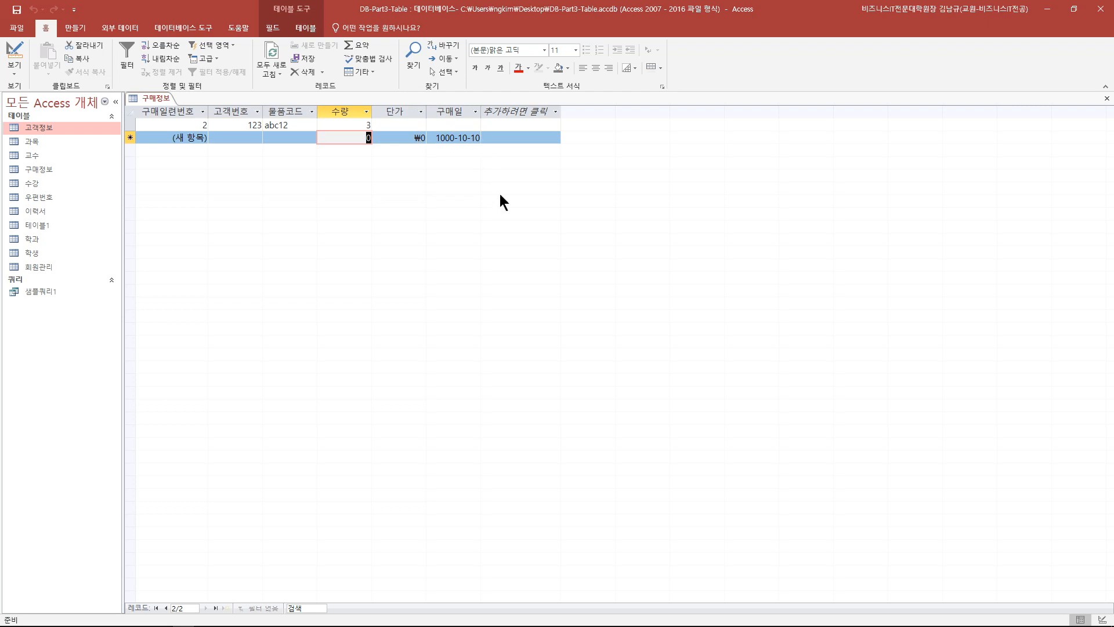
- Change 구매일's default to Date(), save, and confirm the new record shows 2021-03-19
click(14, 54)
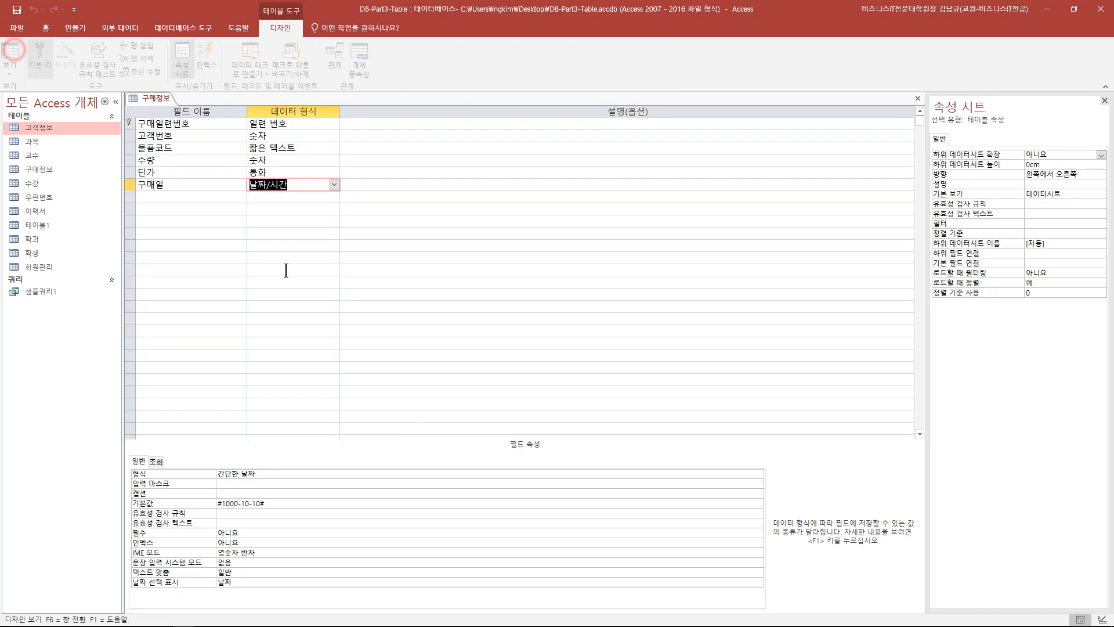
double_click(292, 505)
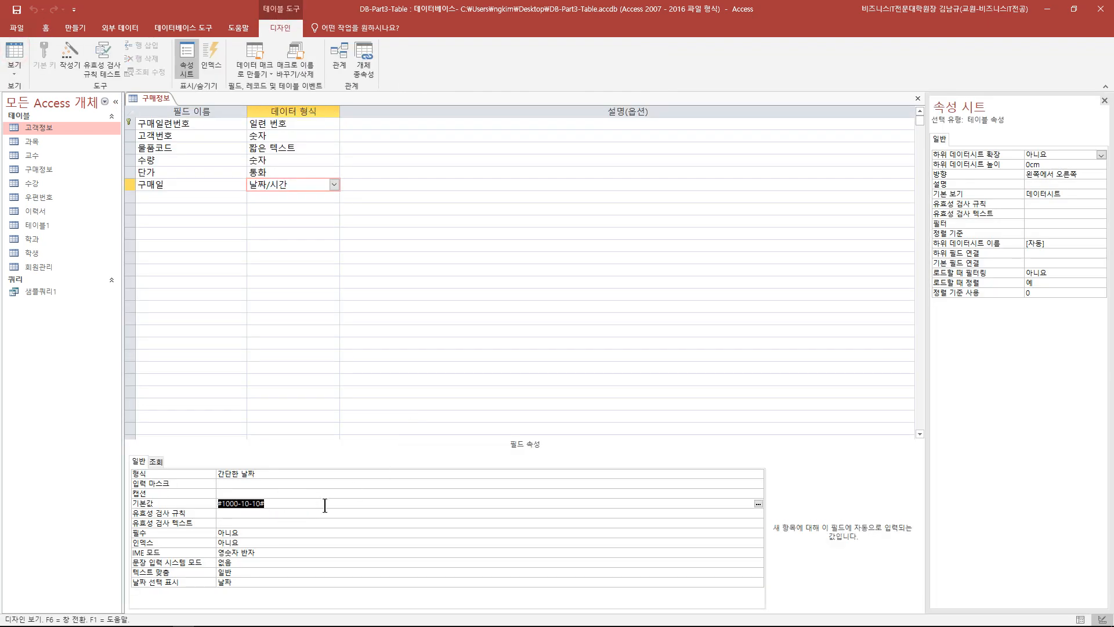
key(BackSpace)
text(date)
click(234, 504)
click(21, 12)
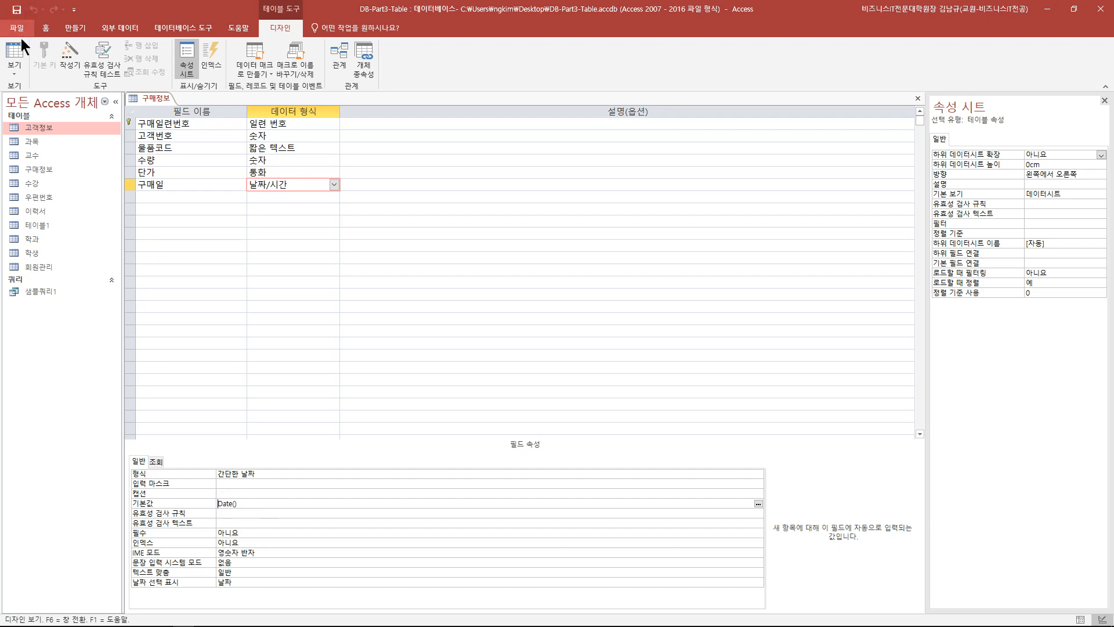
click(21, 47)
click(455, 138)
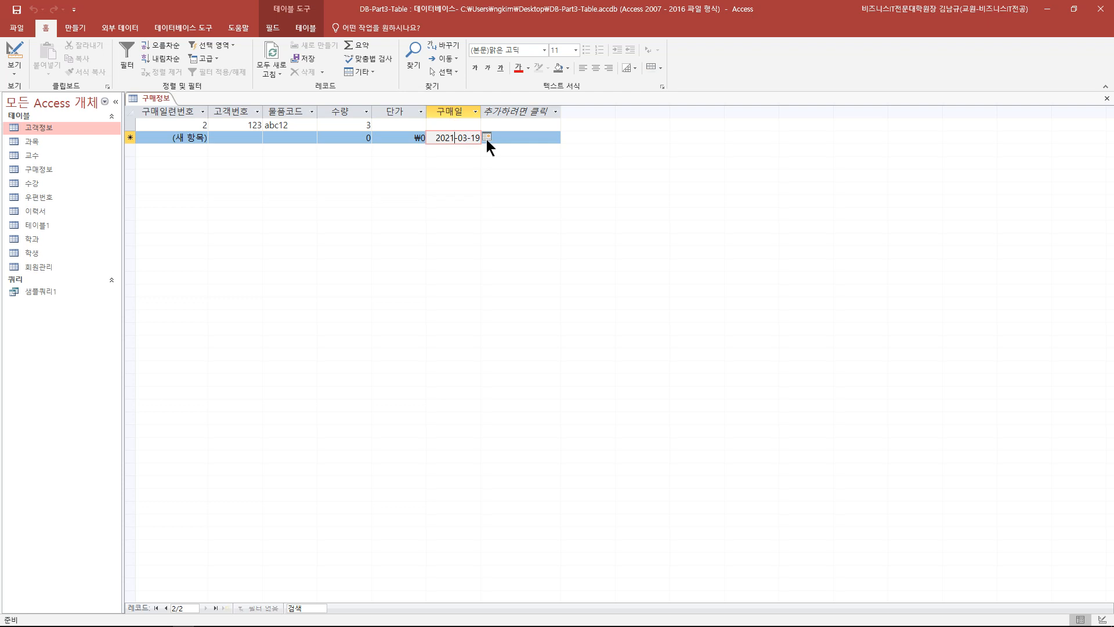
- Check the new record's 2021-03-19 date in the calendar, then return to Design view on the 구매일 field
click(487, 137)
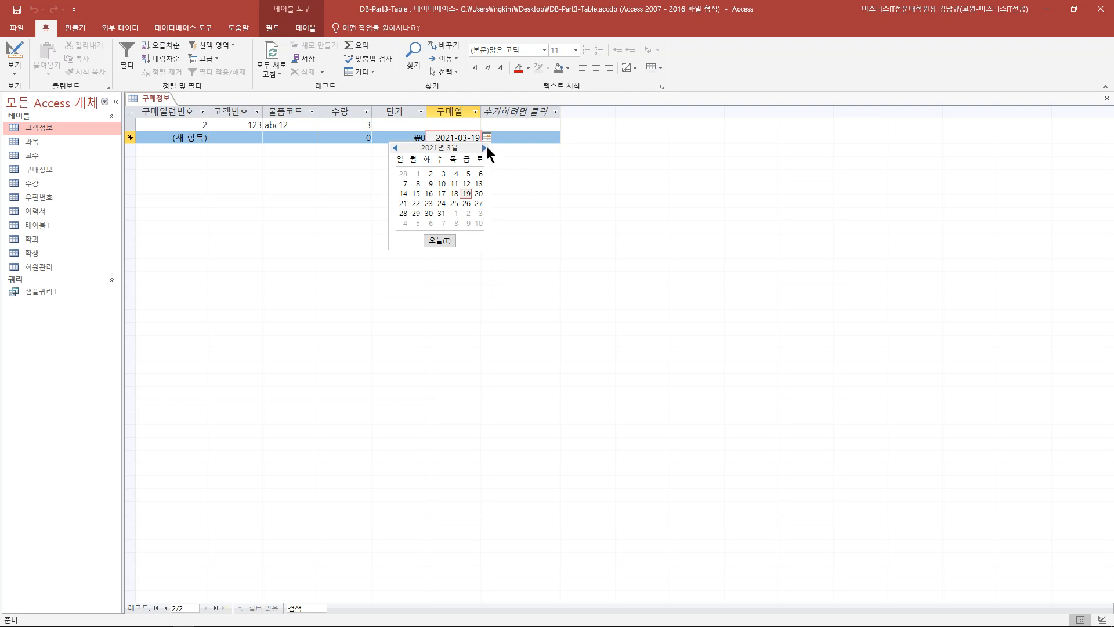
click(467, 137)
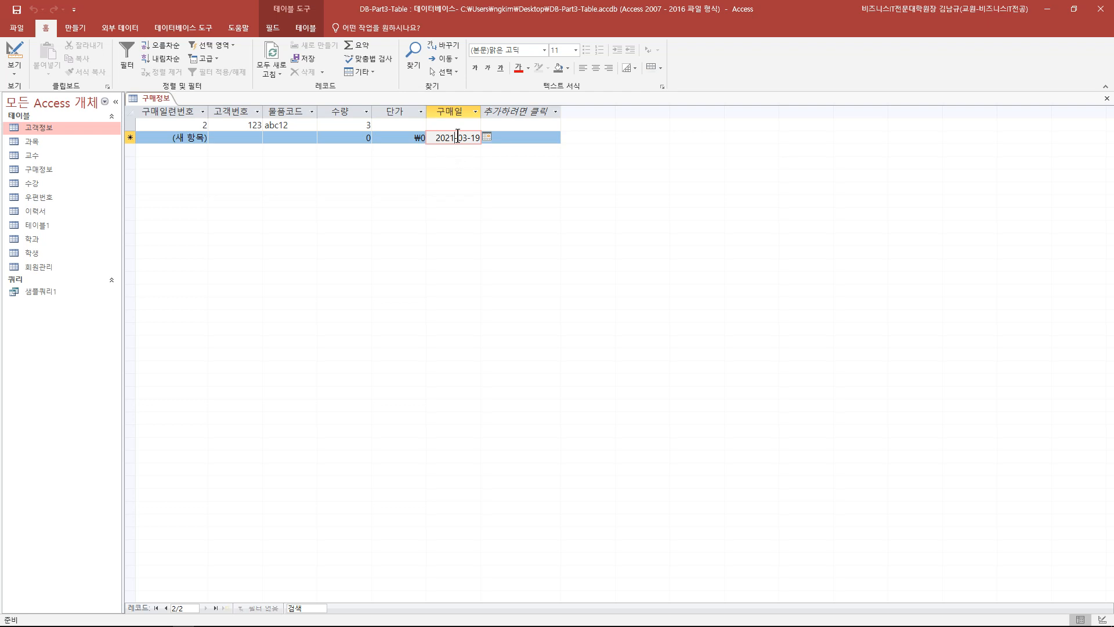
double_click(465, 137)
click(15, 55)
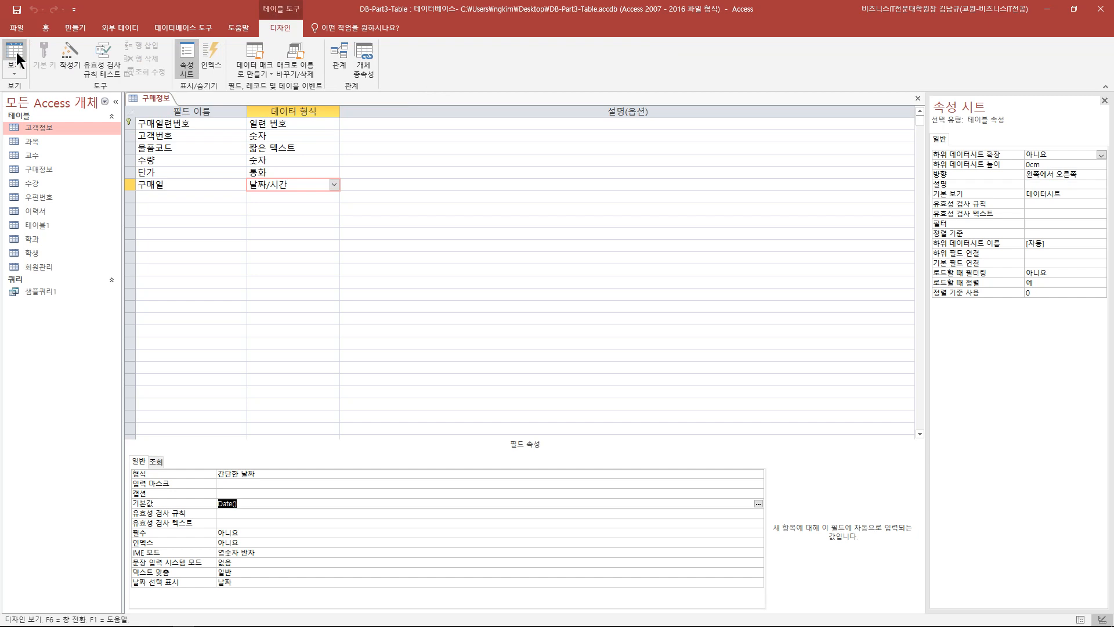
click(173, 184)
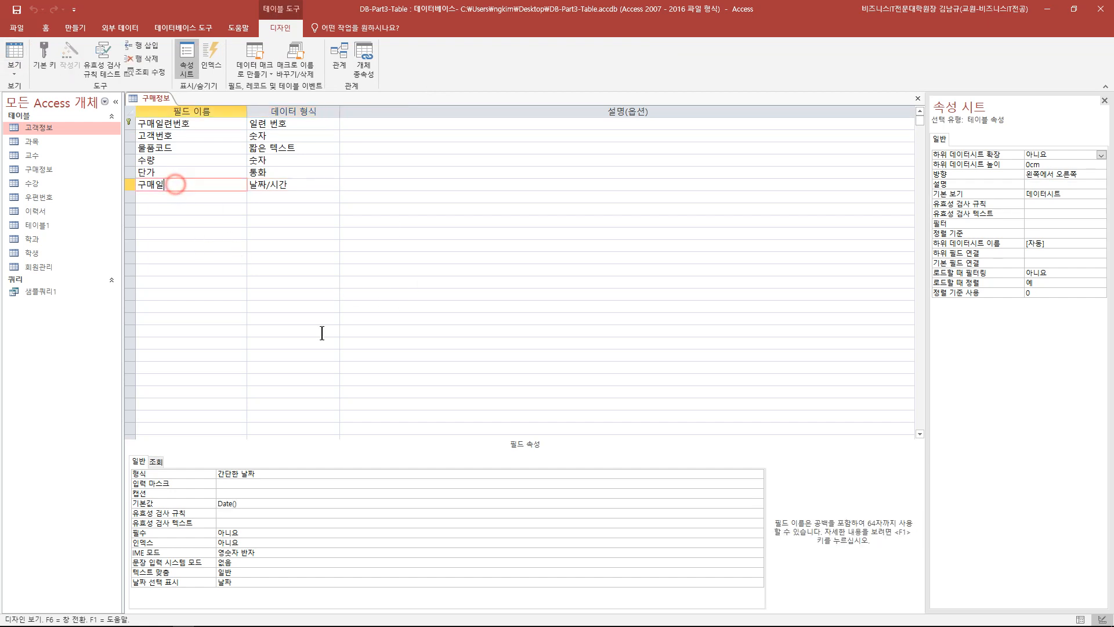
- Delete 구매일's Date() default value and view the datasheet, where the new row's date is blank
click(249, 504)
key(Delete)
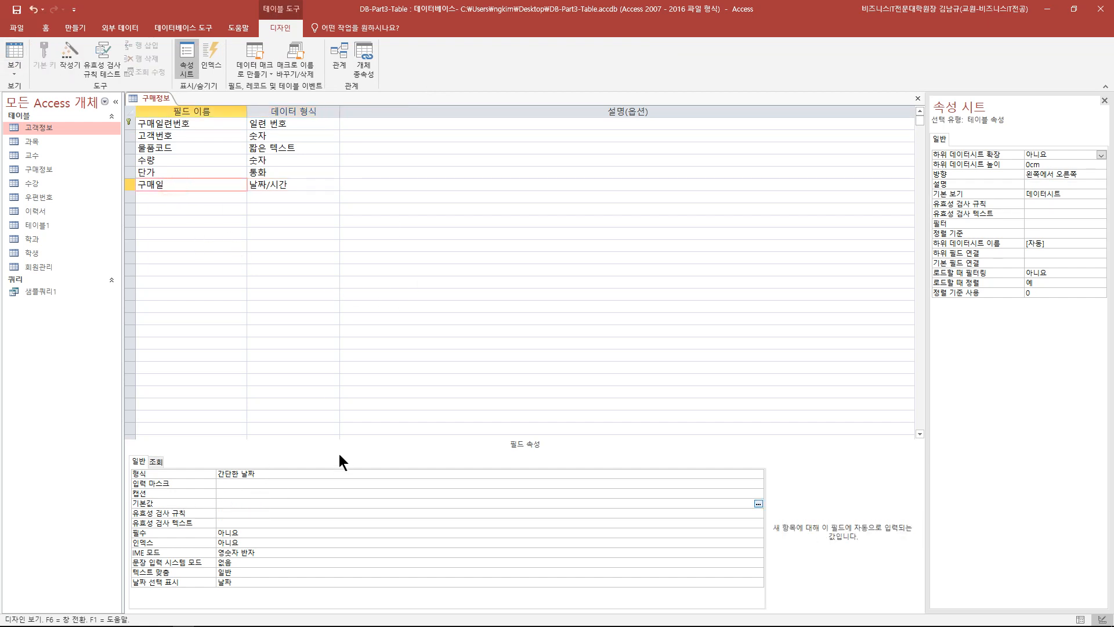
click(18, 50)
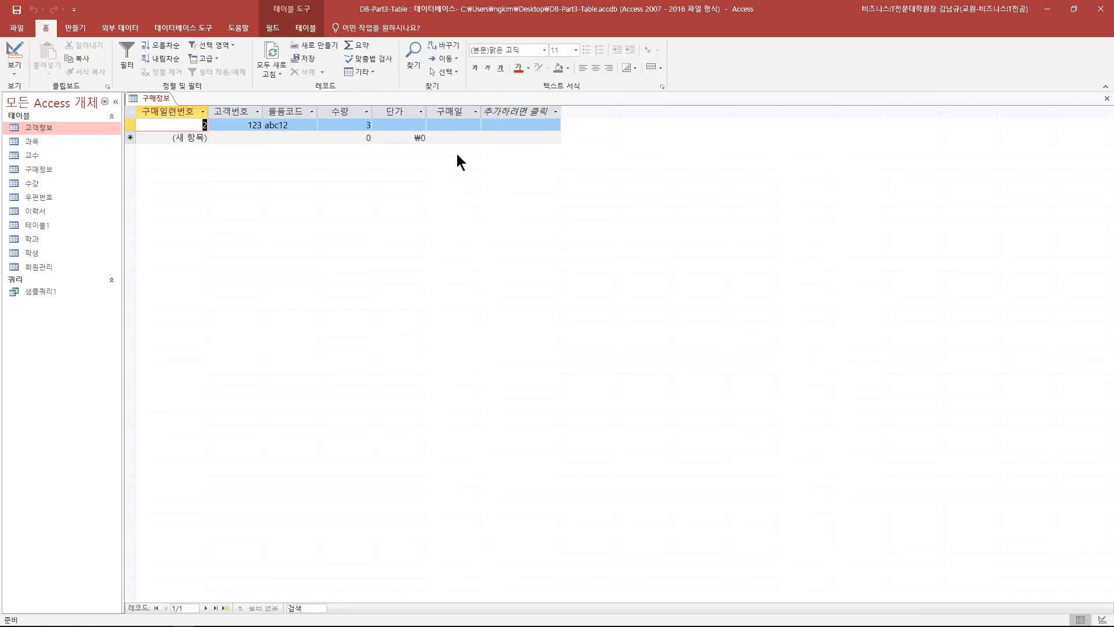
- Pick 2021-03-15 from the calendar for the first record's 구매일, then switch back to Design view
click(445, 124)
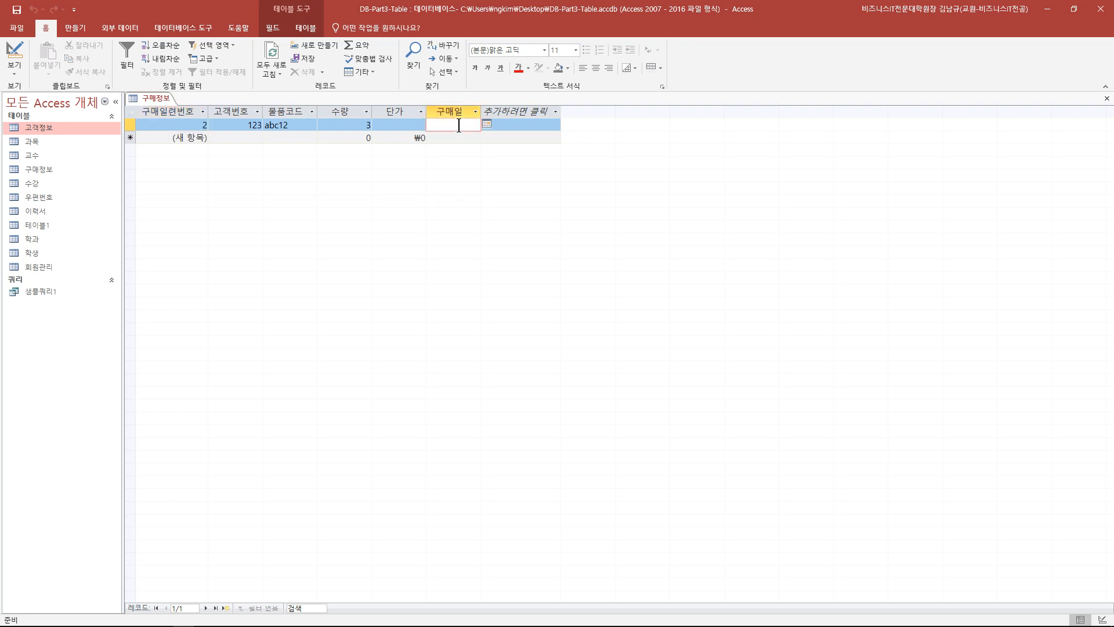
click(487, 124)
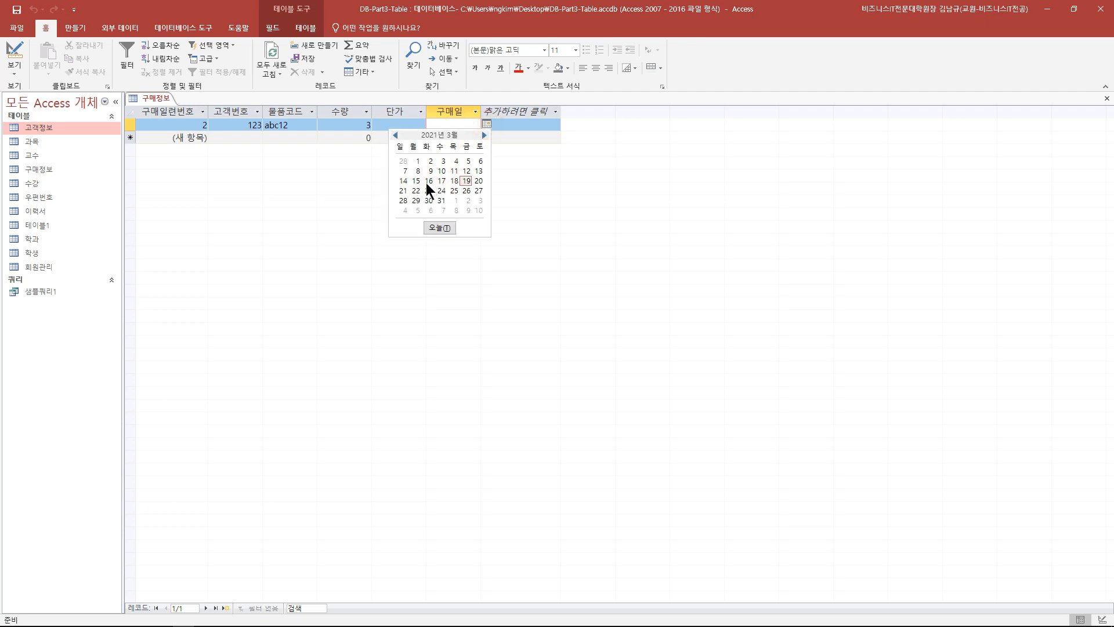
click(418, 183)
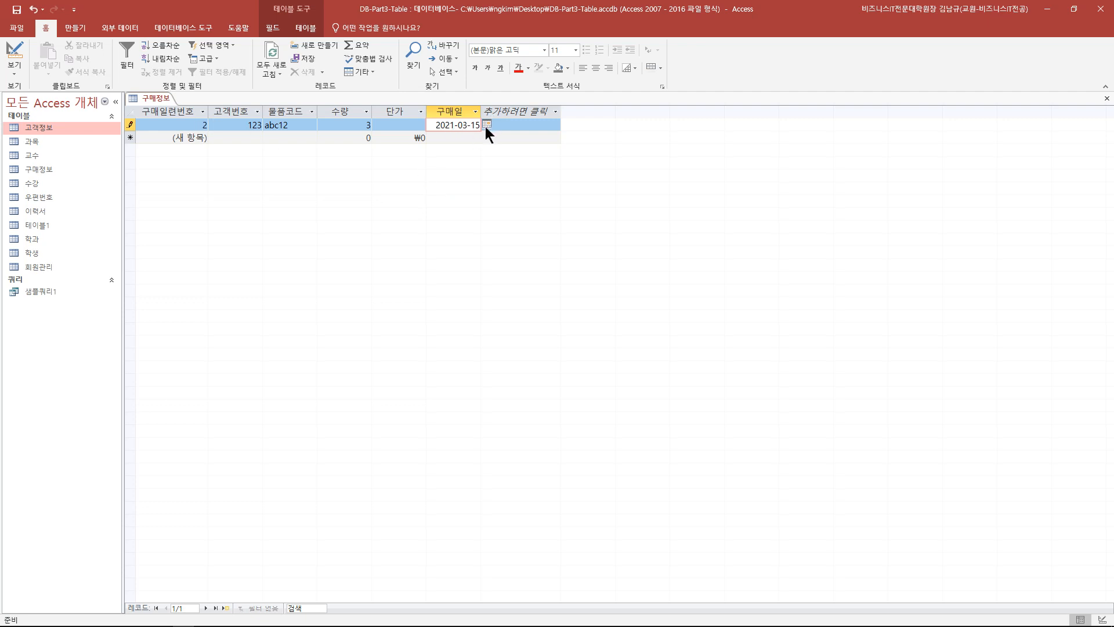
click(14, 51)
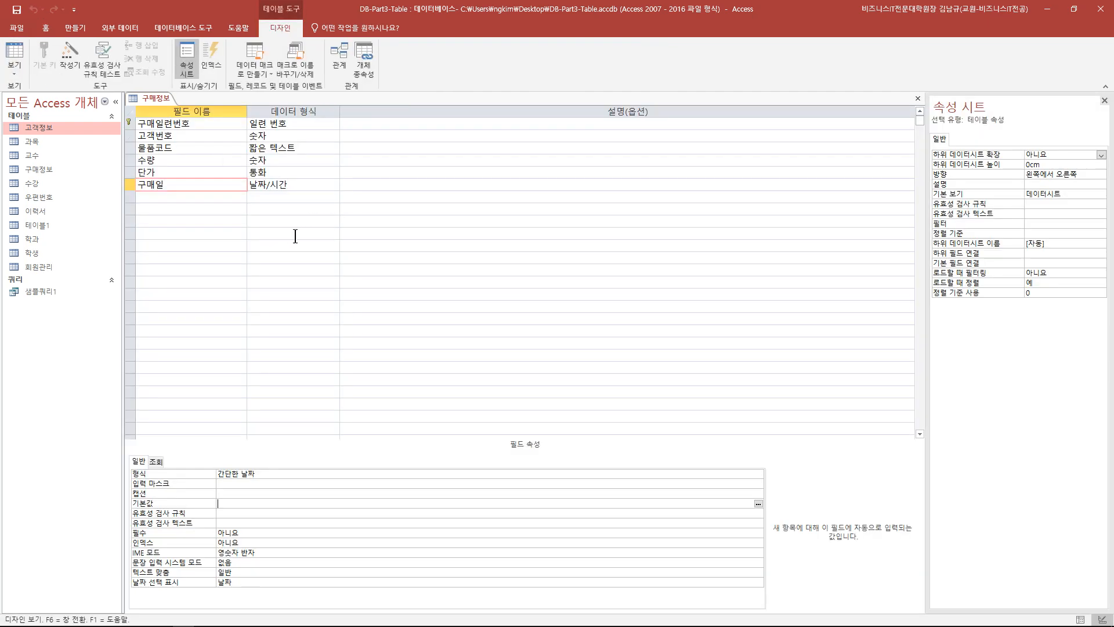
- Restore 구매일's default to date() and add a Yes/No field named 신용불량여부
click(230, 508)
text(date())
click(179, 198)
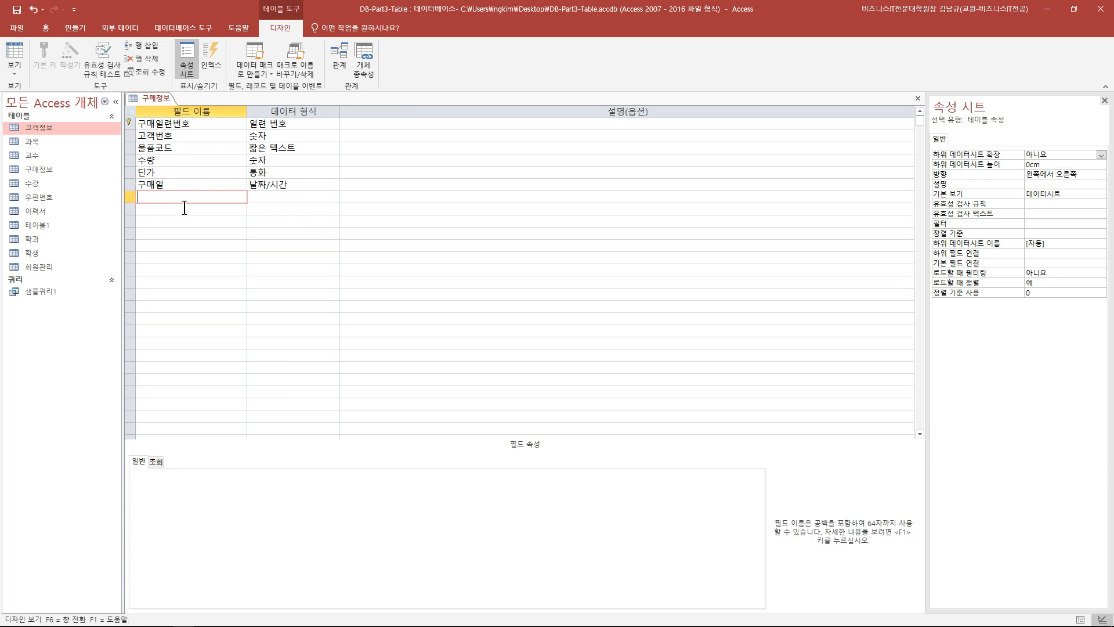
text(신용불량여부)
click(313, 198)
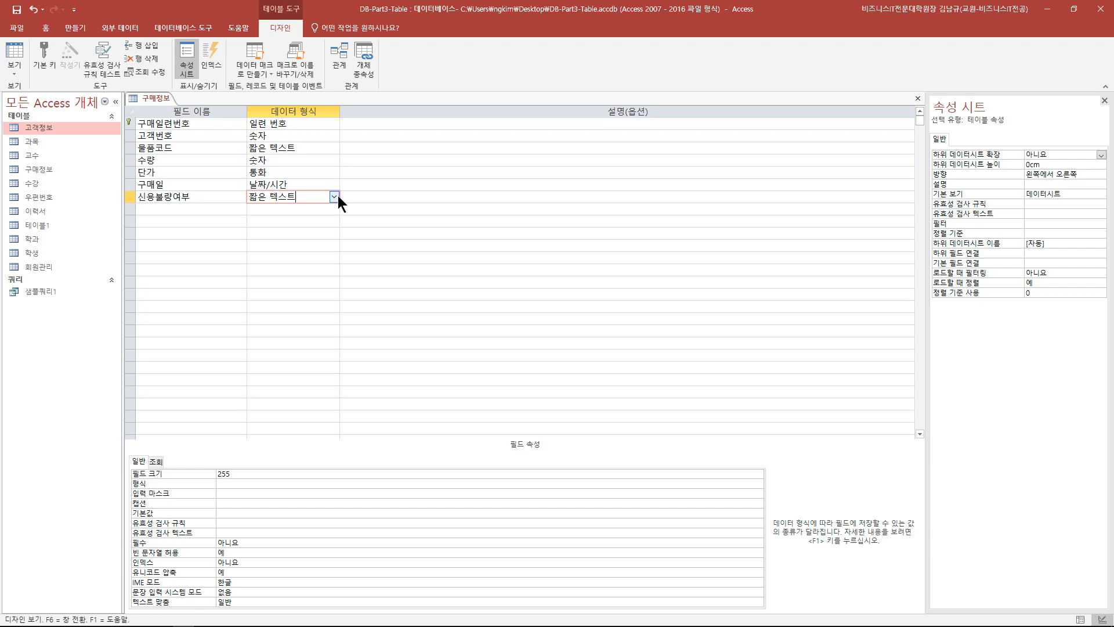
click(335, 197)
click(283, 296)
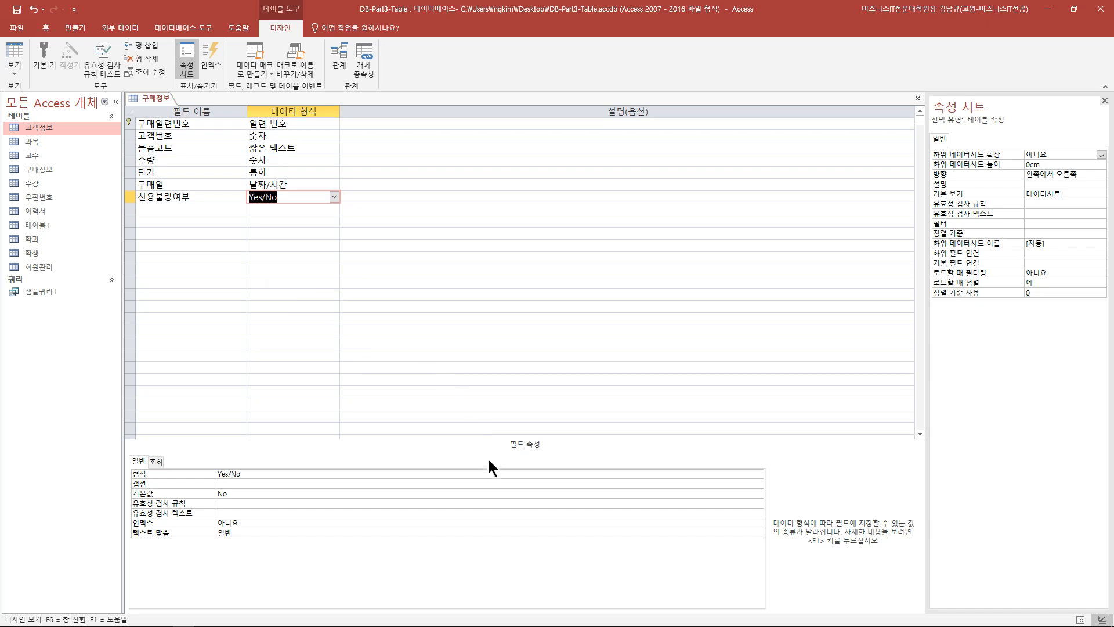
- Give 신용불량여부 the Yes/No display format and select its Default Value property
click(753, 475)
click(758, 475)
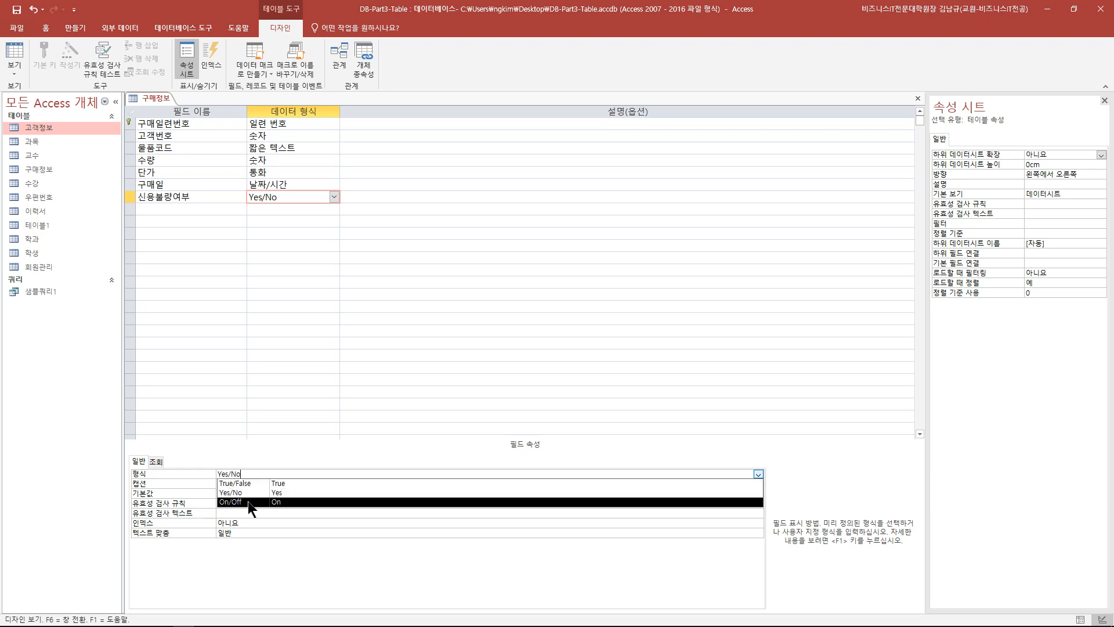
click(293, 494)
key(Down)
key(Down)
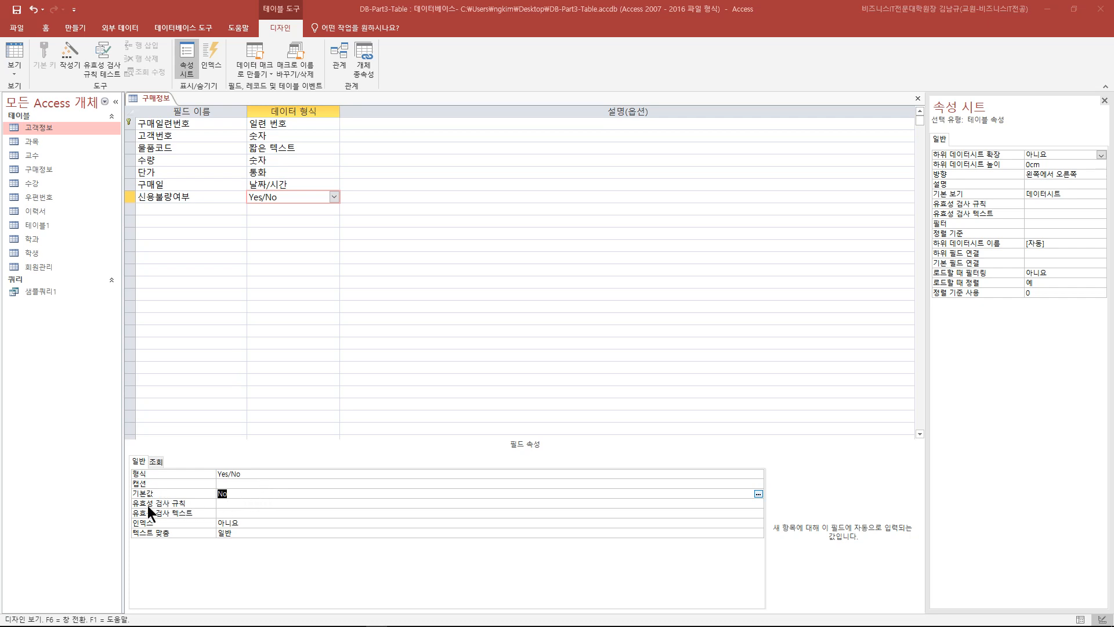
click(236, 495)
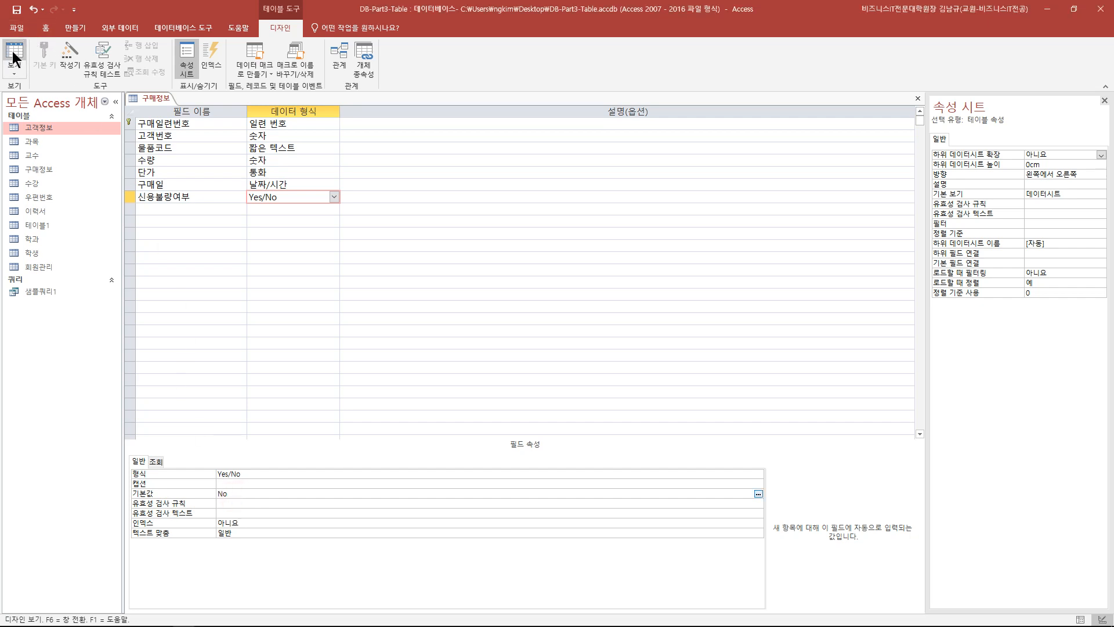
- Save the design, change 신용불량여부's default to Yes, and confirm the new-record row shows ticked
click(17, 9)
click(15, 58)
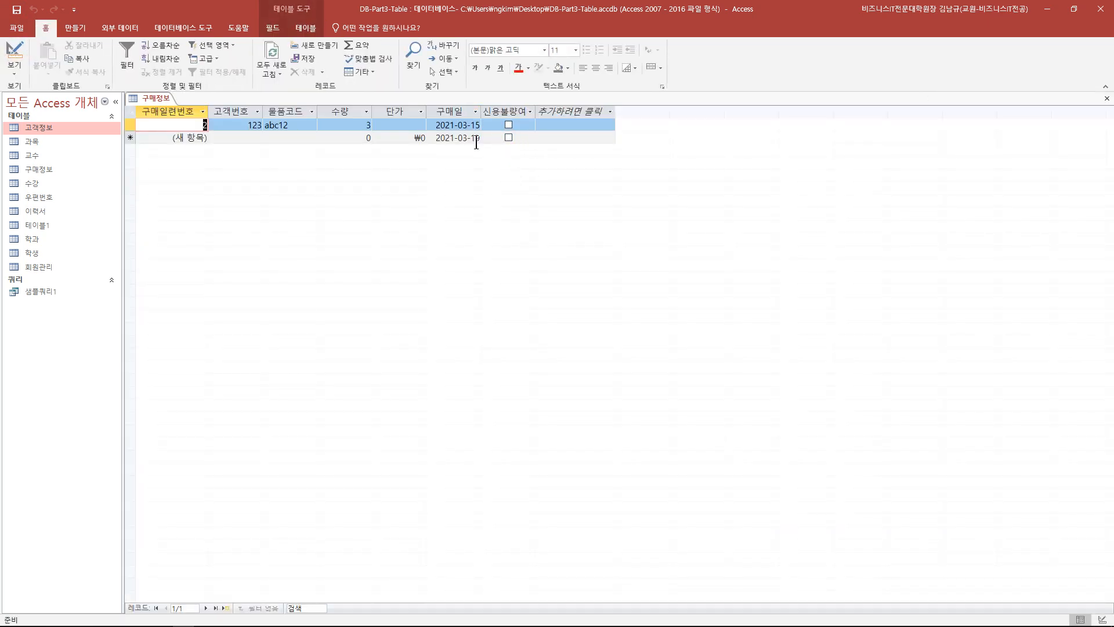
click(30, 56)
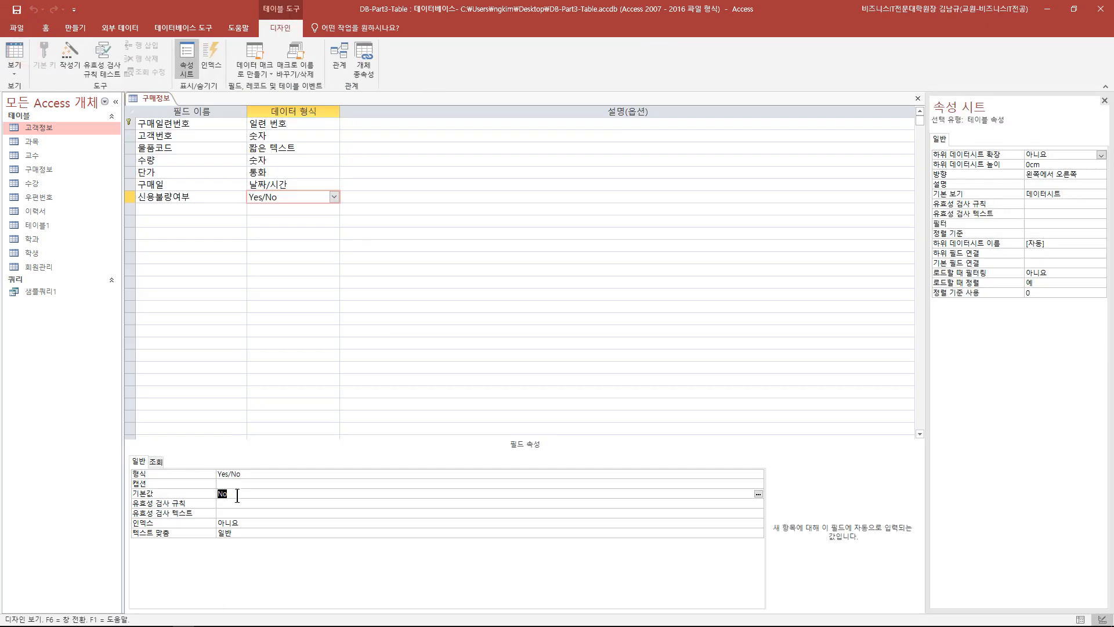
text(ㅛㄷ)
click(17, 57)
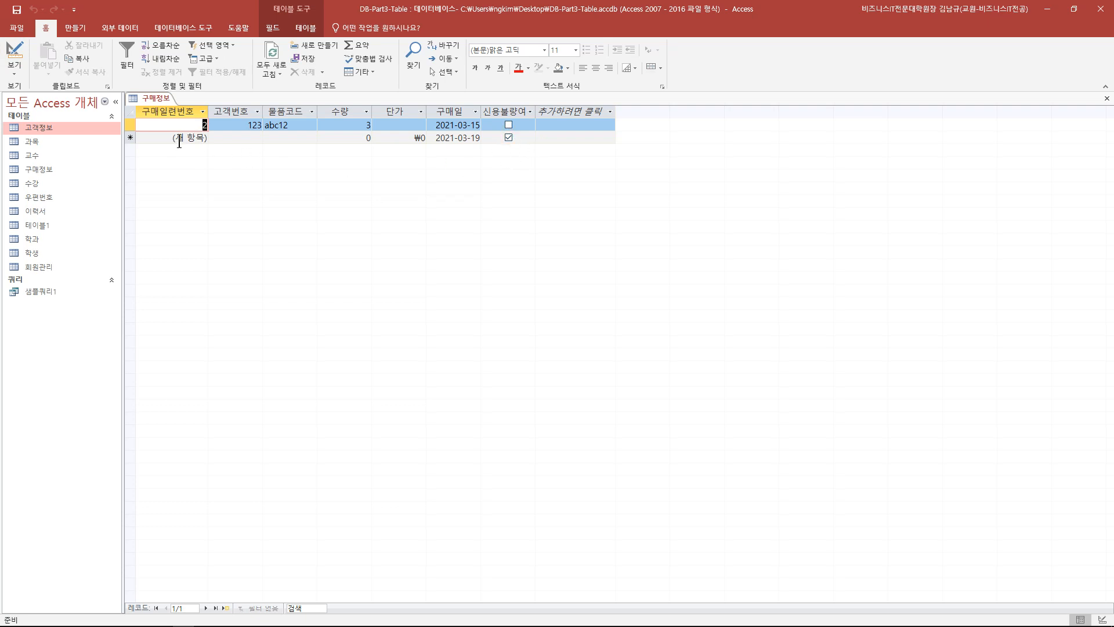
click(18, 53)
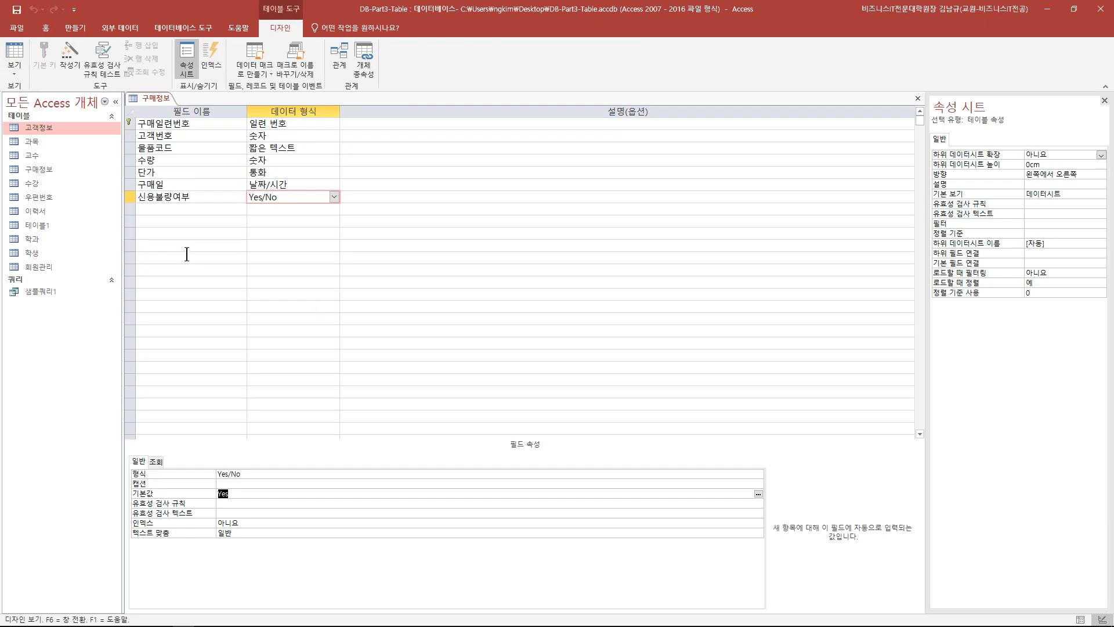
click(16, 53)
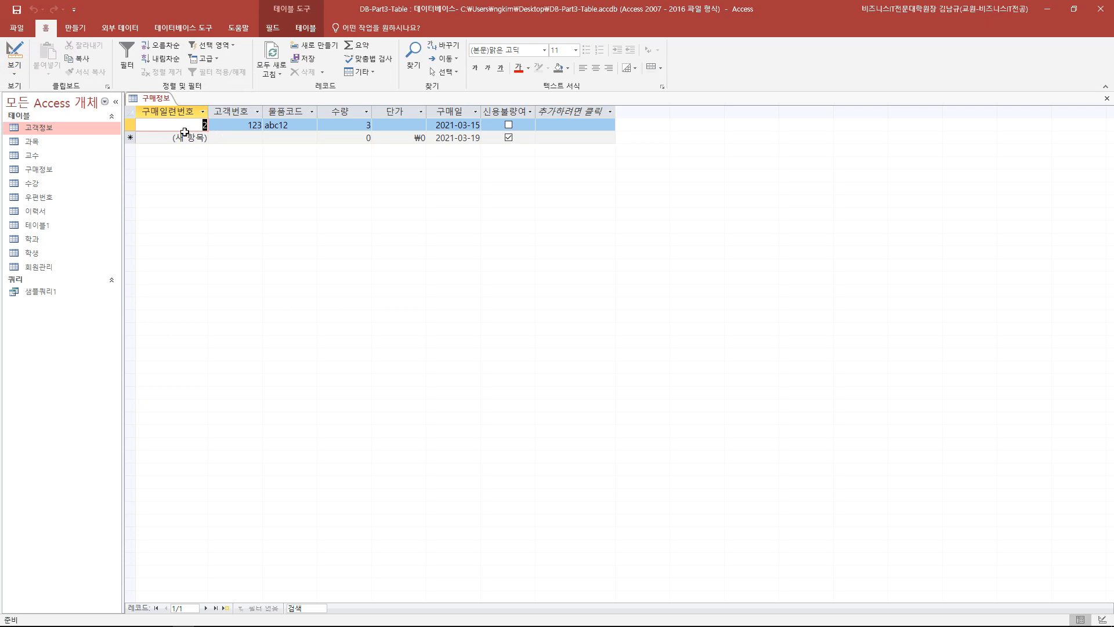
- Enter record 4 with a customer number, 물품코드 bbbbb, 수량 33 and 단가 6000
click(202, 139)
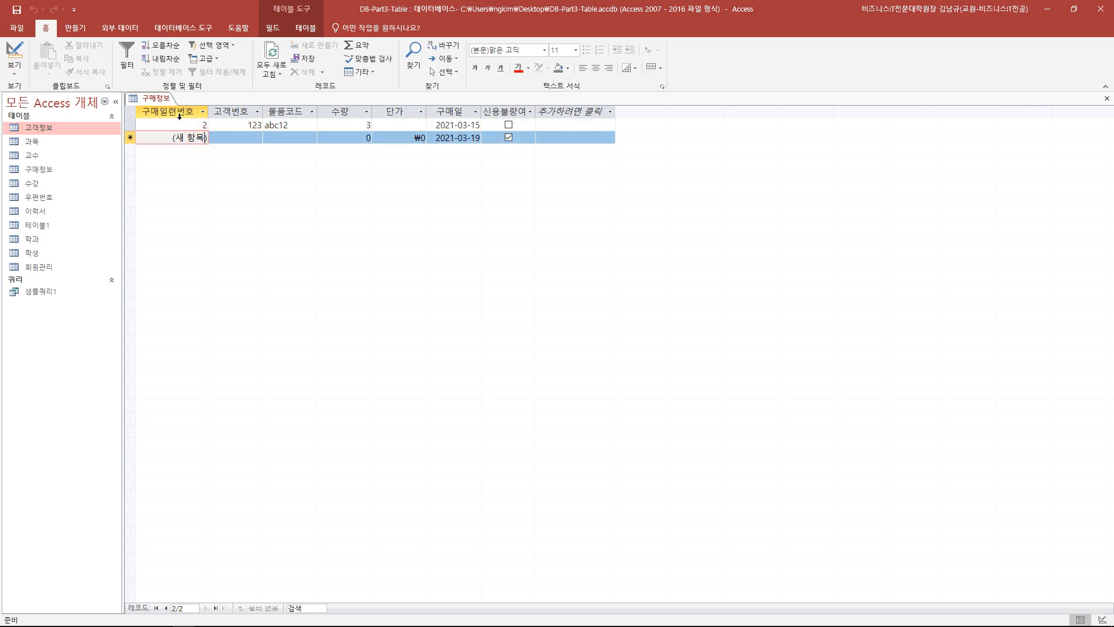
click(224, 140)
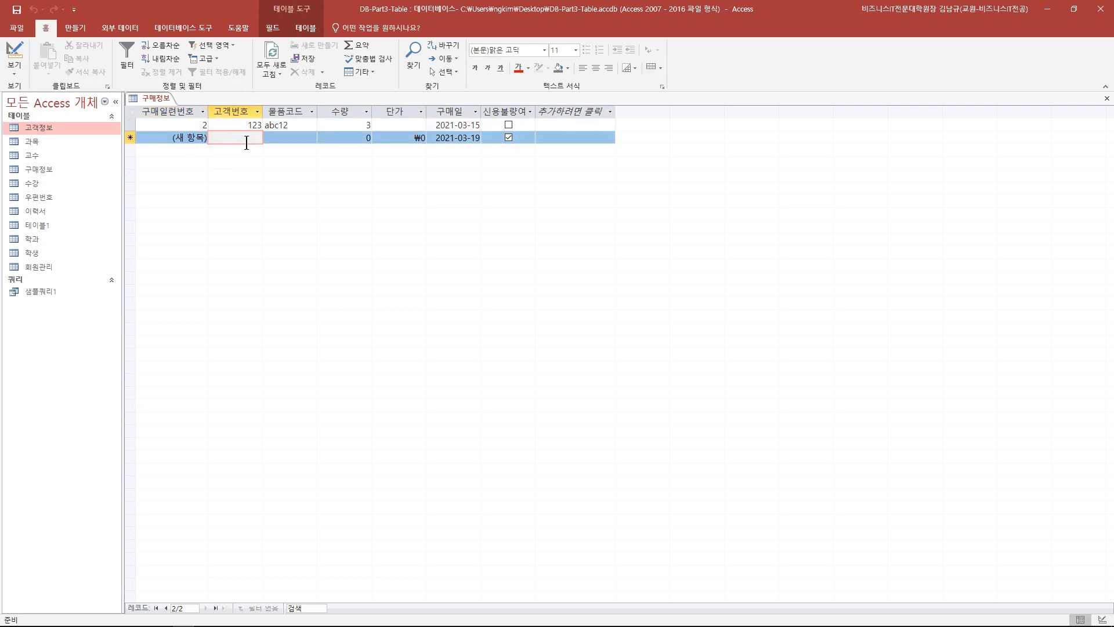
text(121212)
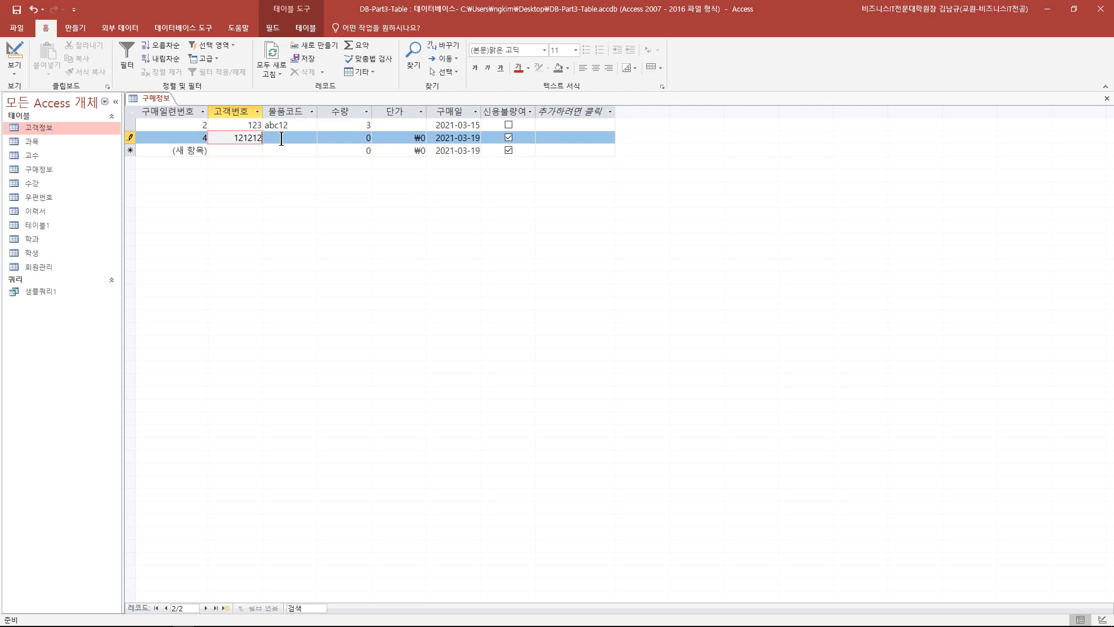
click(281, 139)
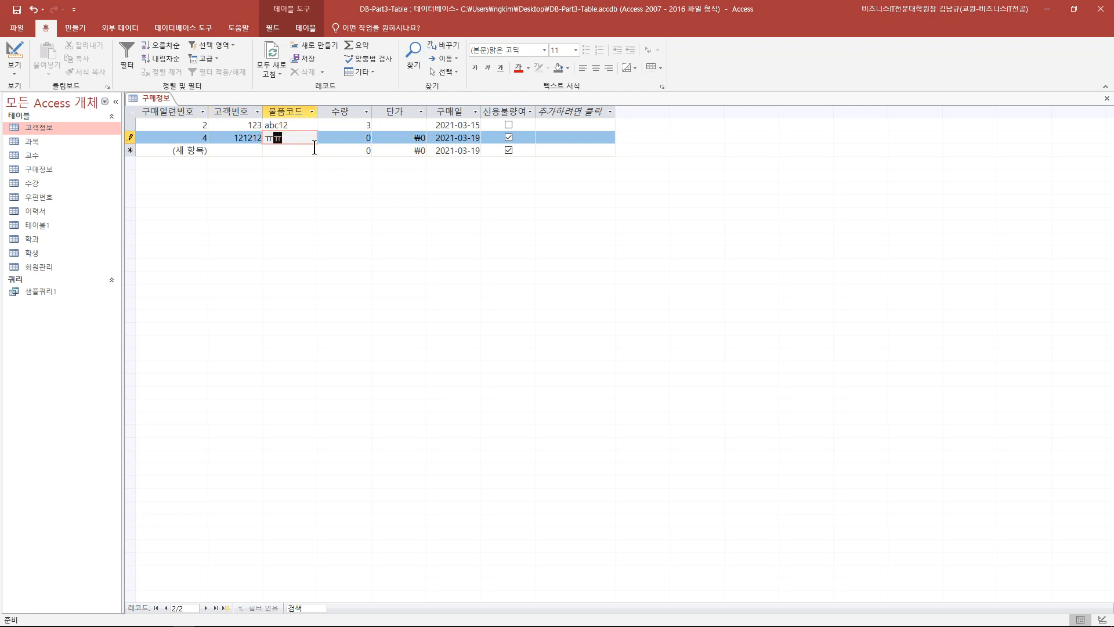
text(bbbbb)
click(348, 149)
click(374, 137)
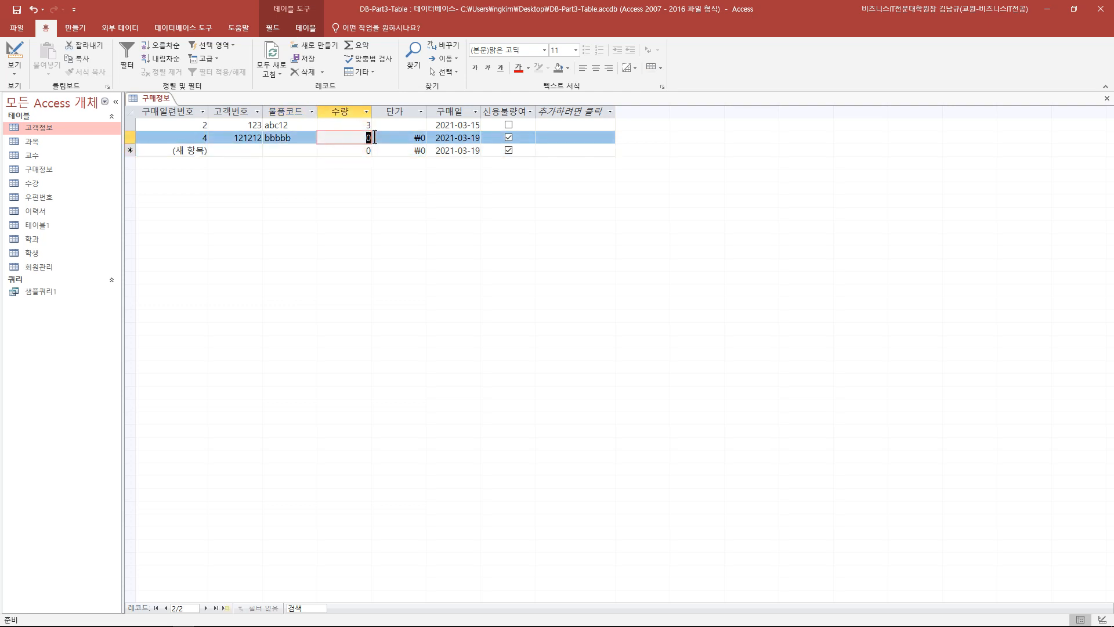
text(33.123)
click(339, 150)
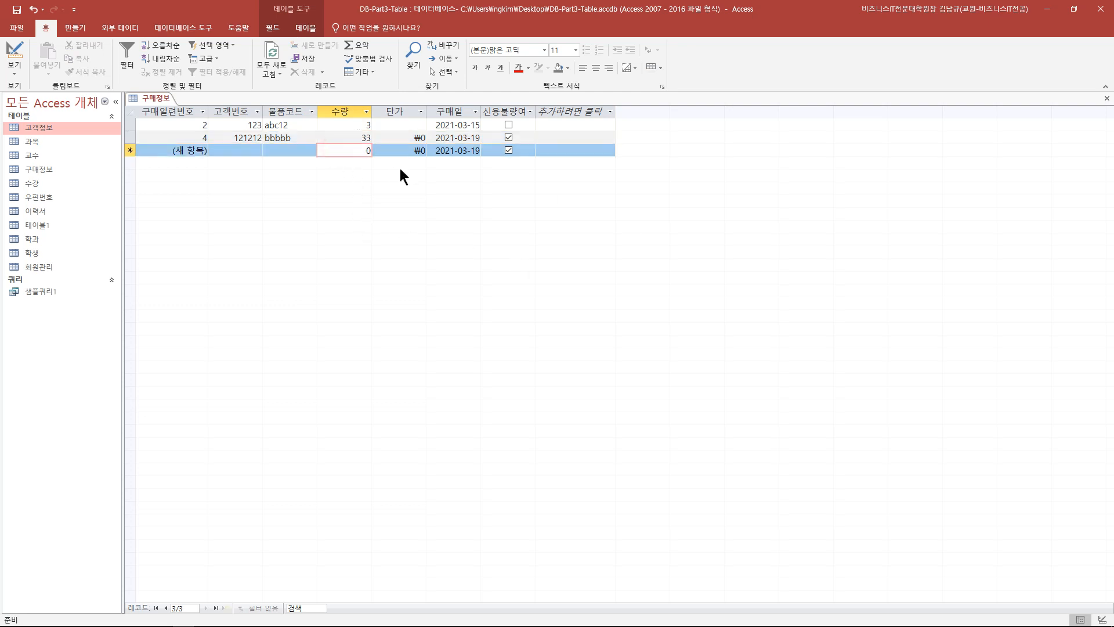
click(429, 139)
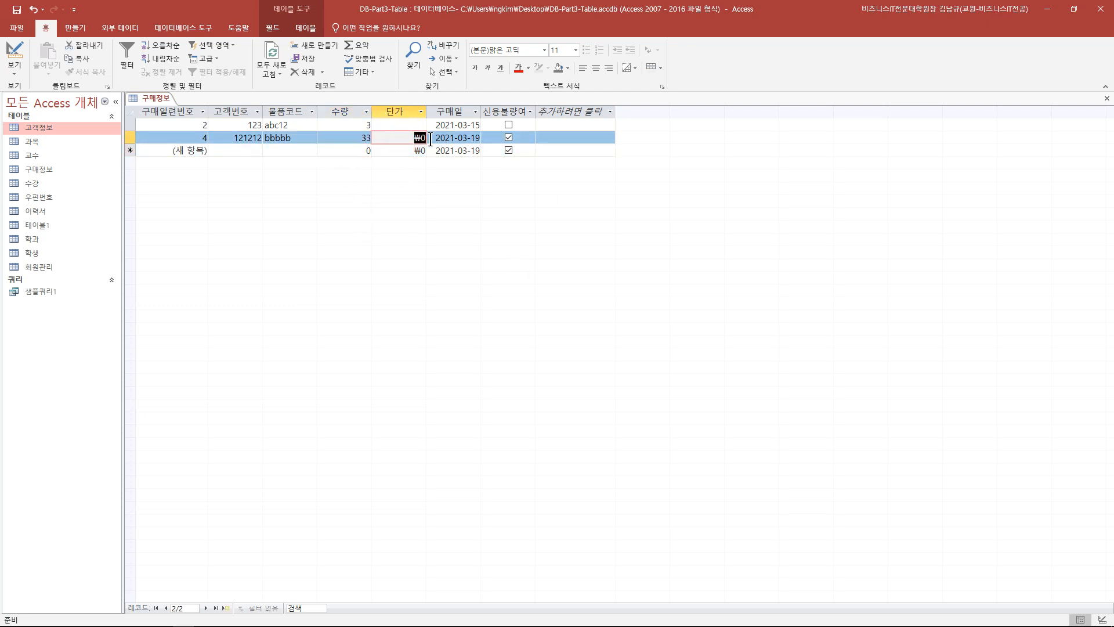
text(6000)
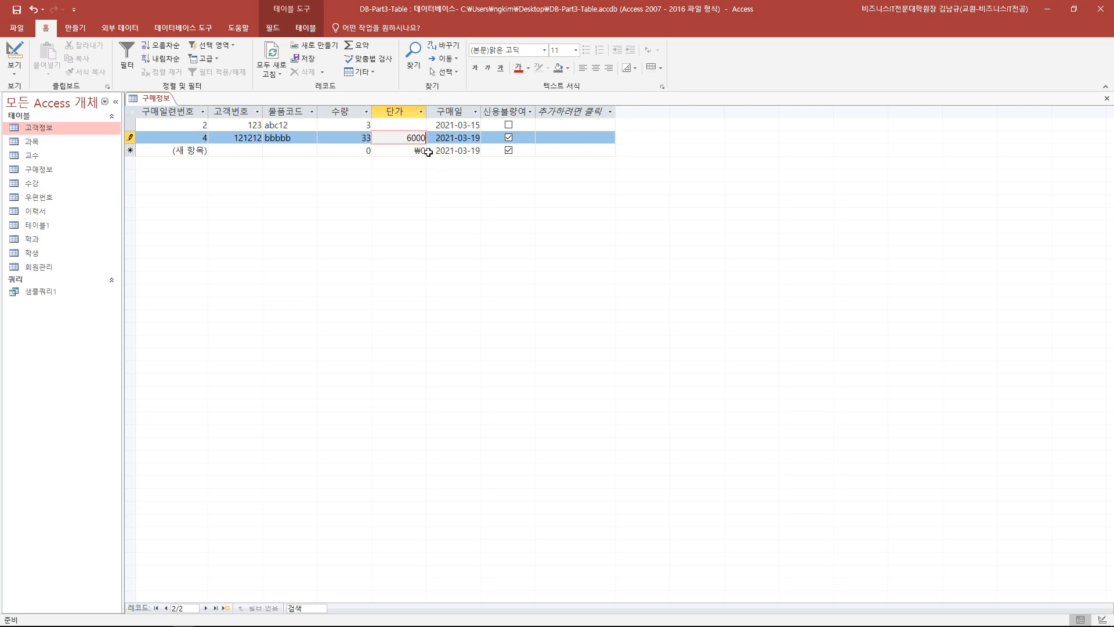
click(423, 150)
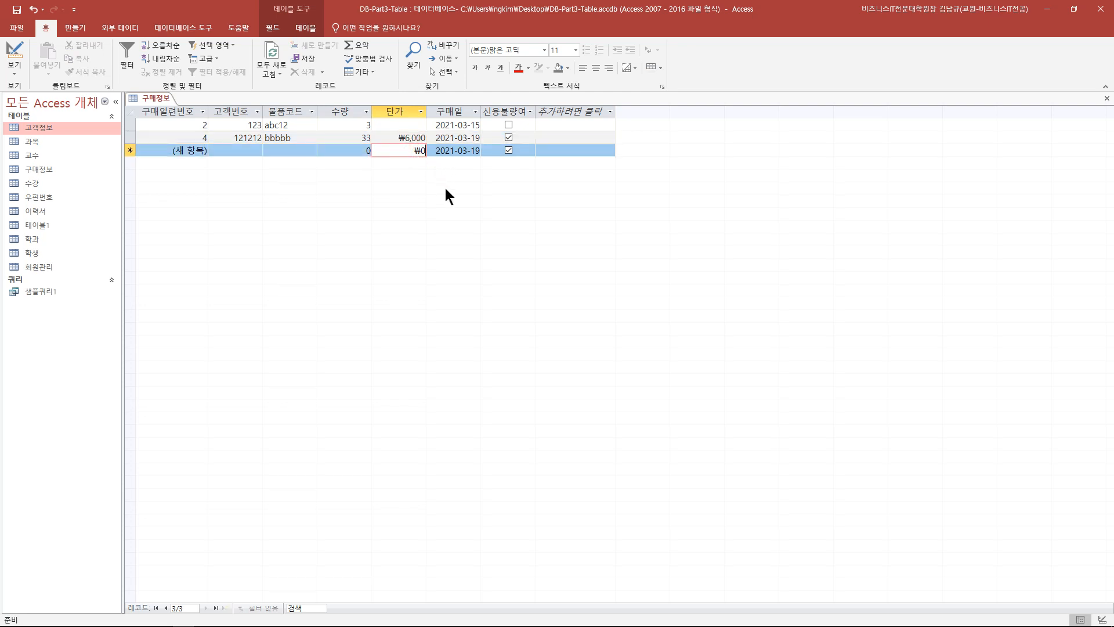
- Set record 4's 구매일 to 2021-03-16 from the calendar and return to Design view
click(468, 137)
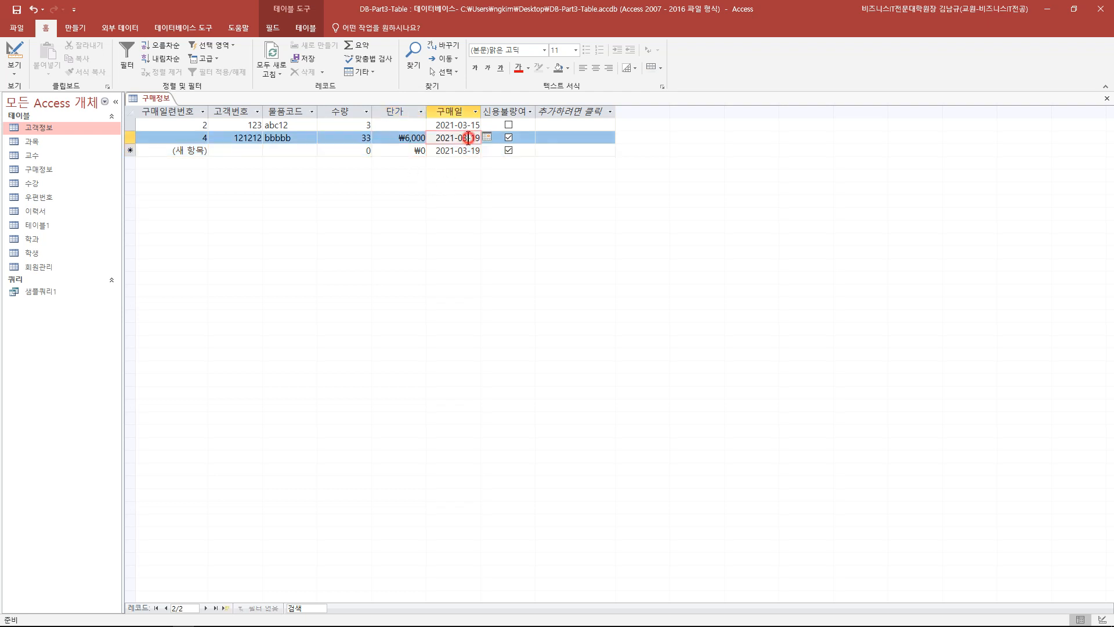
click(486, 138)
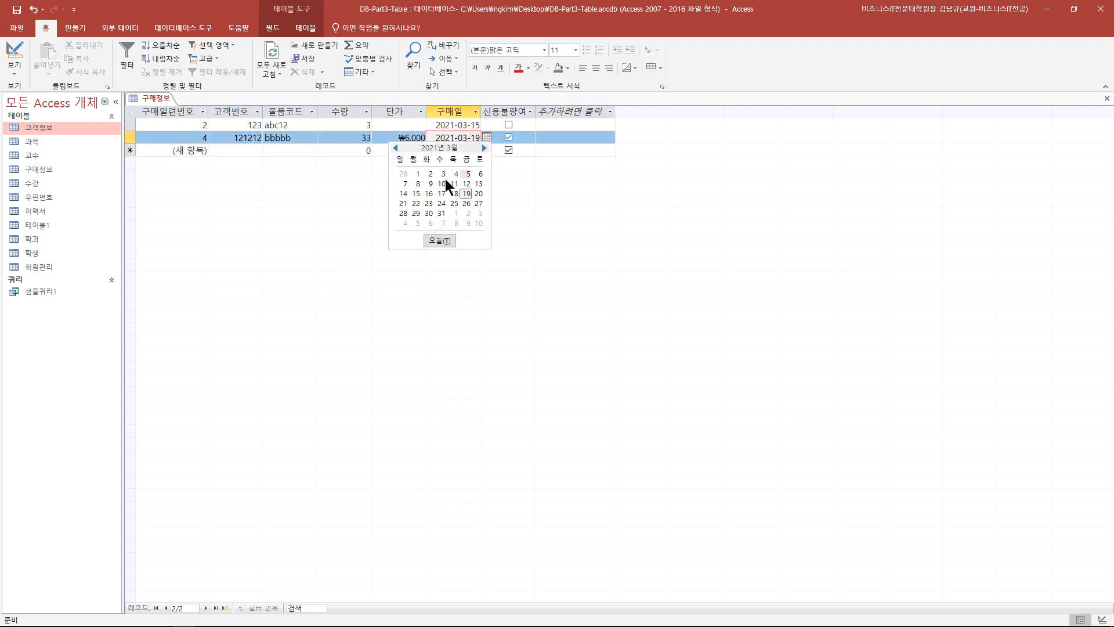
click(428, 193)
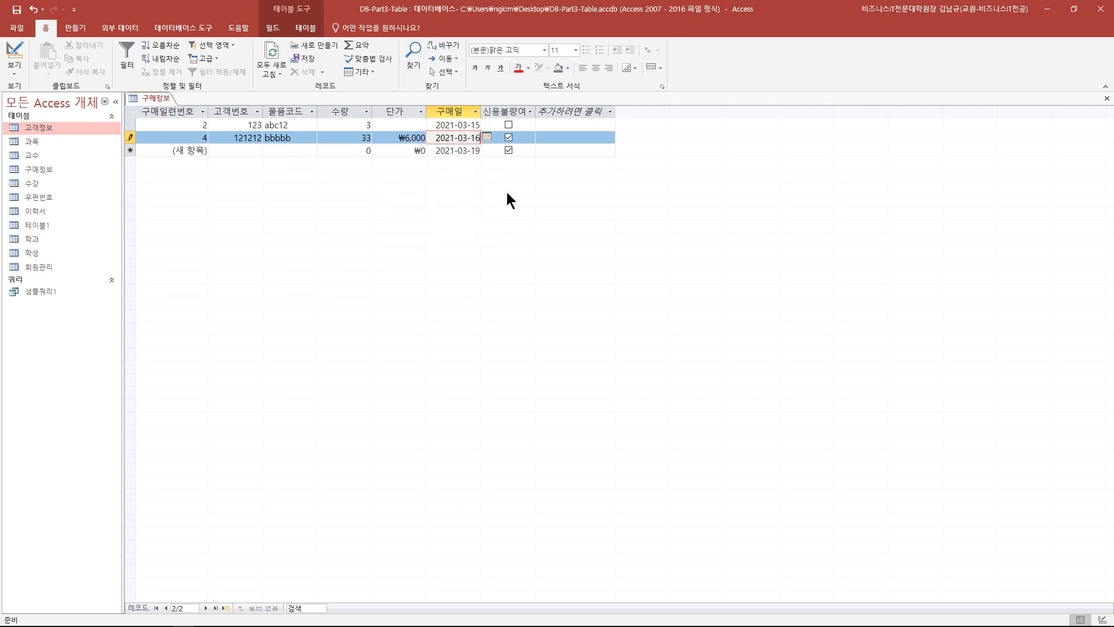
click(22, 50)
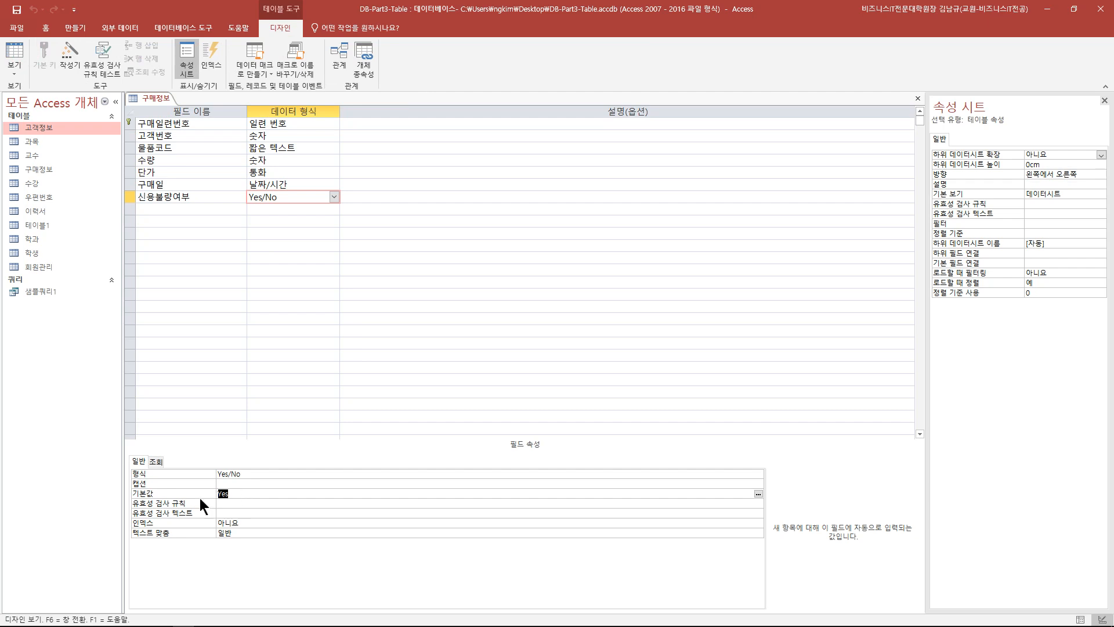
- In Datasheet view, autofit the 신용불량여부 column and untick record 4's checkbox
click(14, 54)
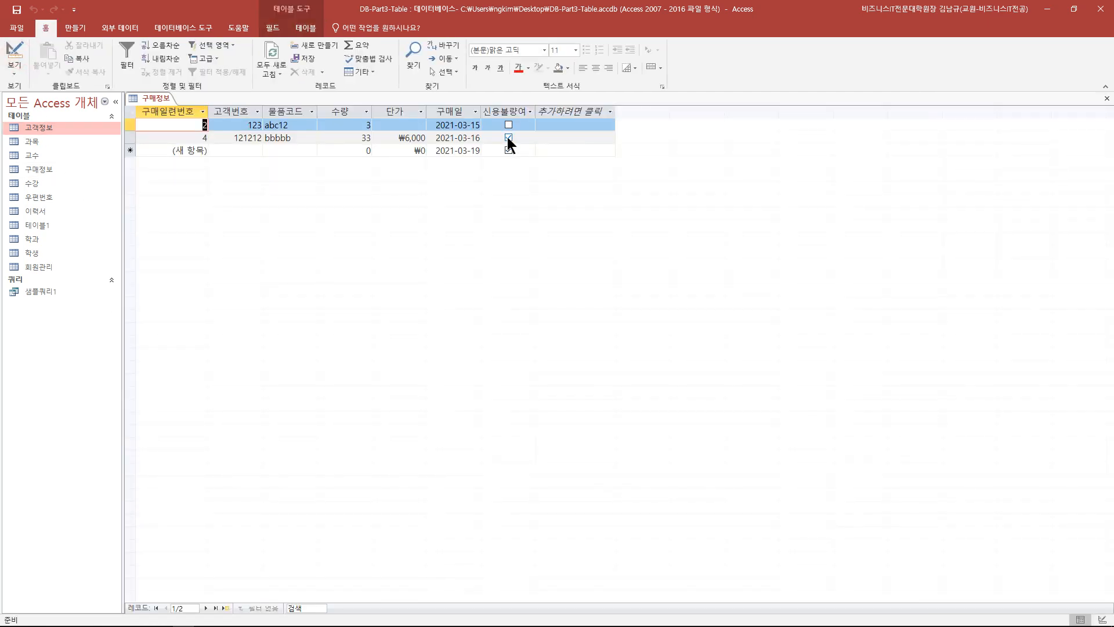
double_click(535, 111)
click(551, 112)
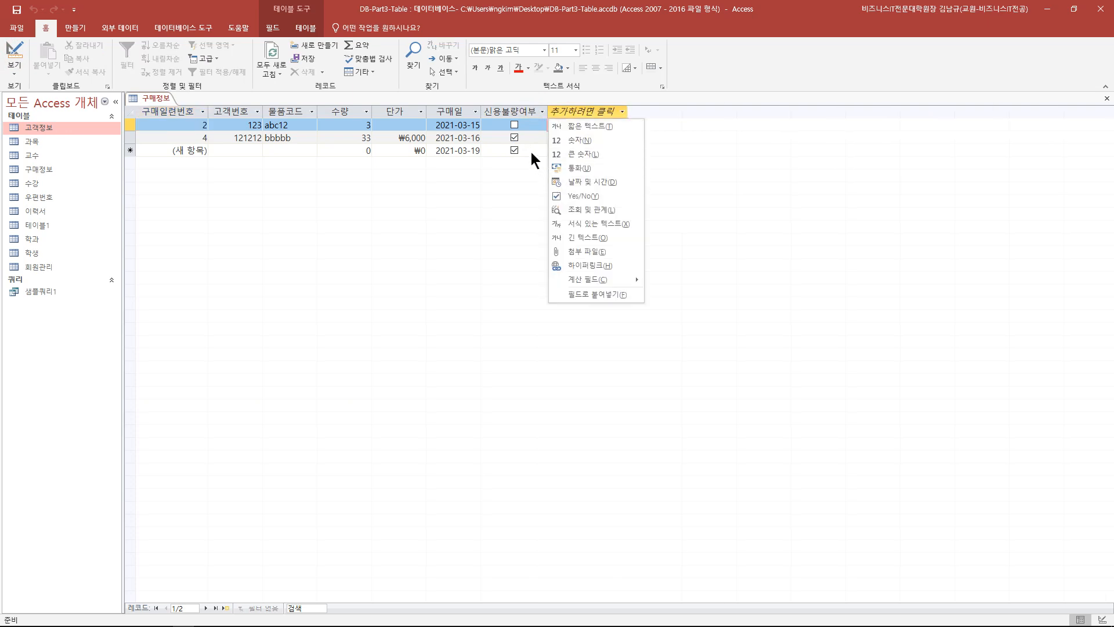
click(515, 139)
click(515, 137)
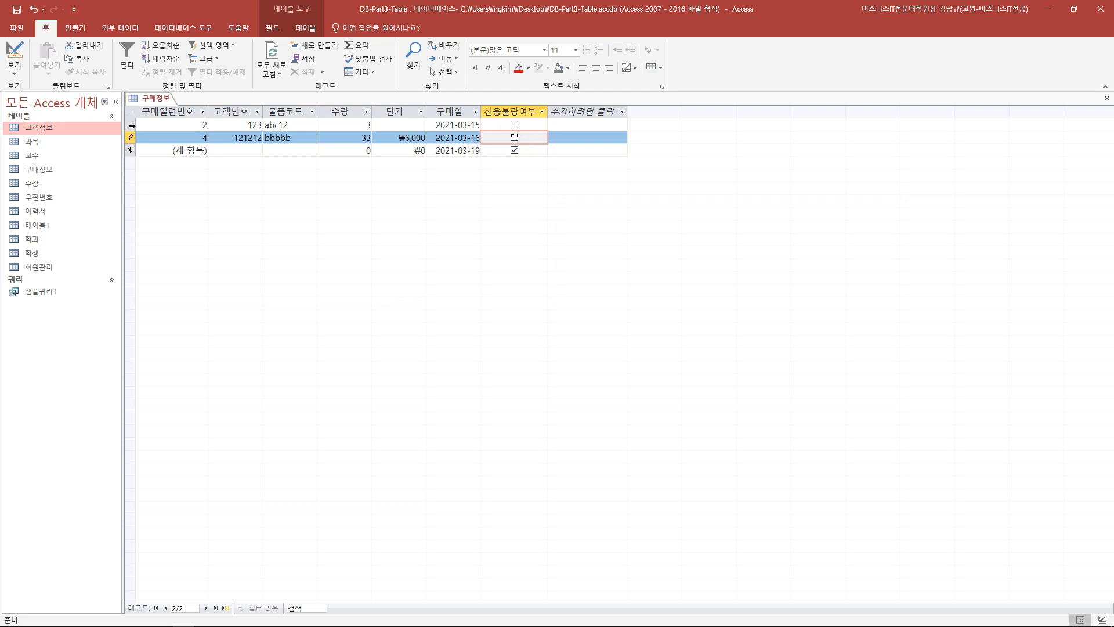
- Save record 4's change, then select and deselect the datasheet rows
click(131, 124)
click(132, 137)
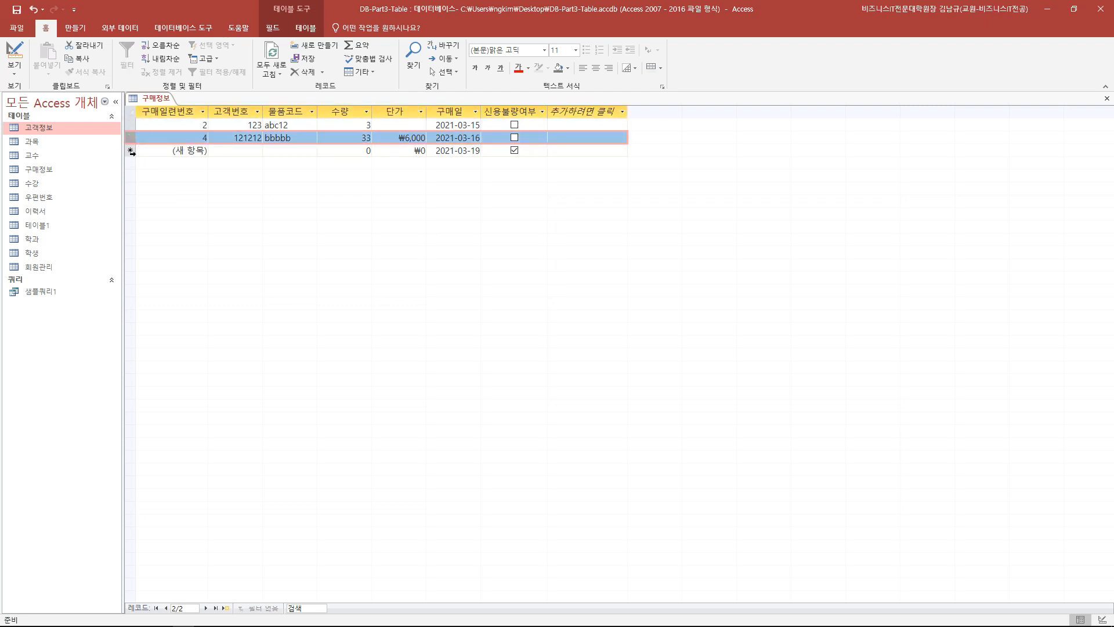
click(133, 172)
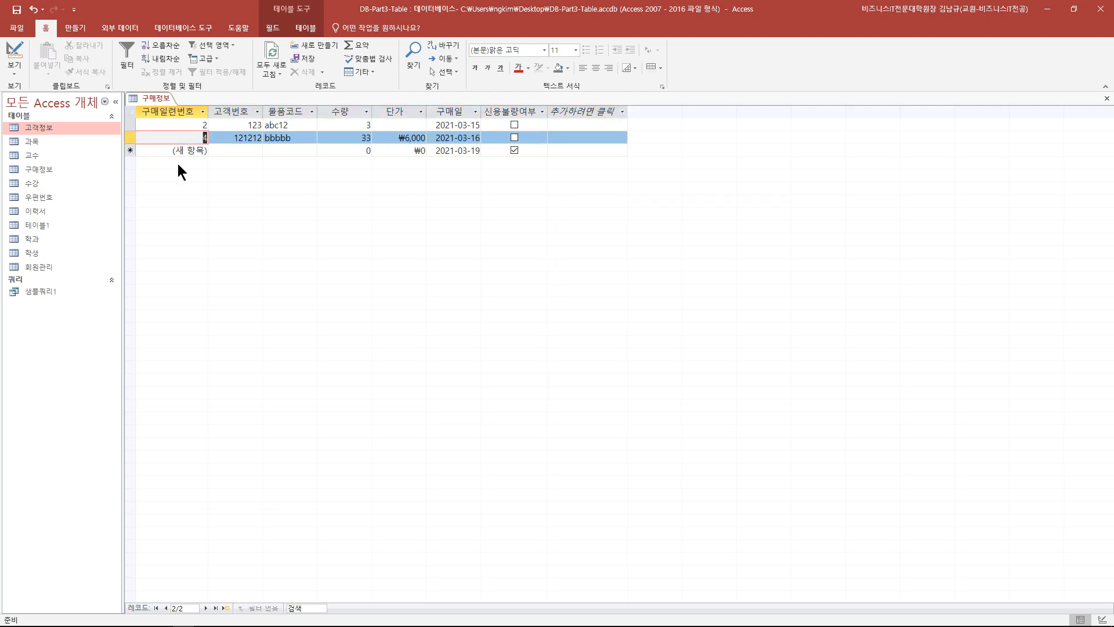
click(132, 151)
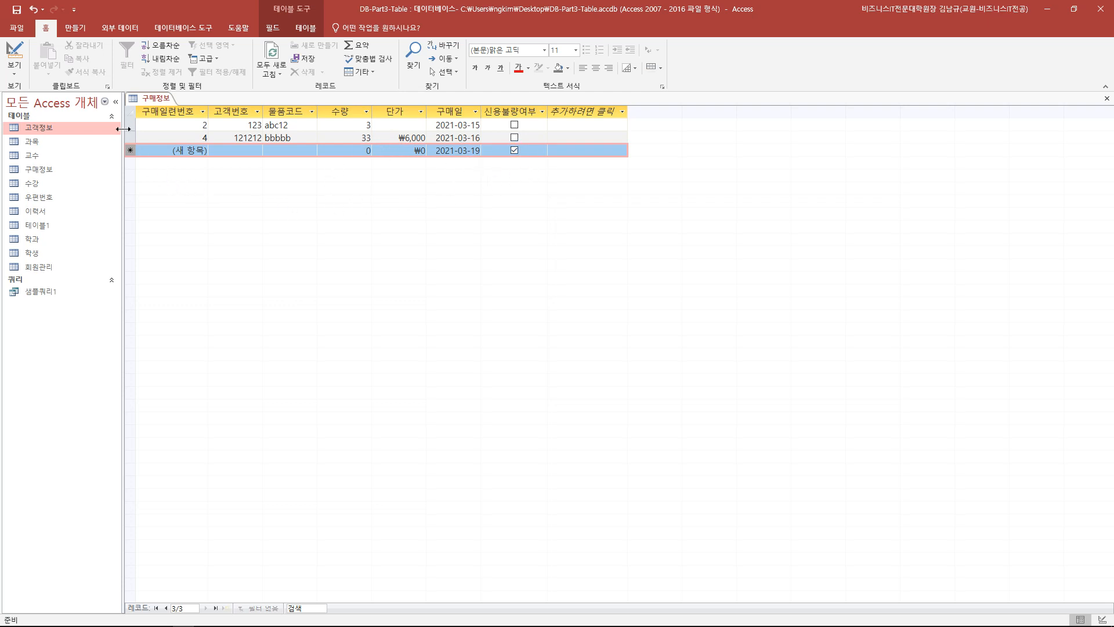
drag(127, 125, 137, 151)
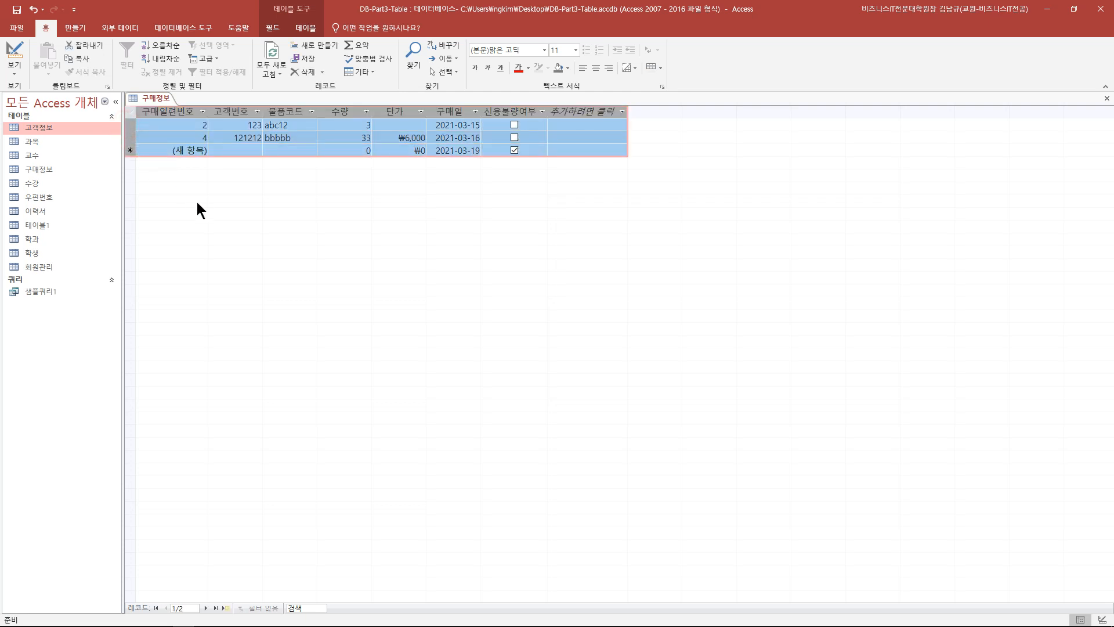
click(159, 150)
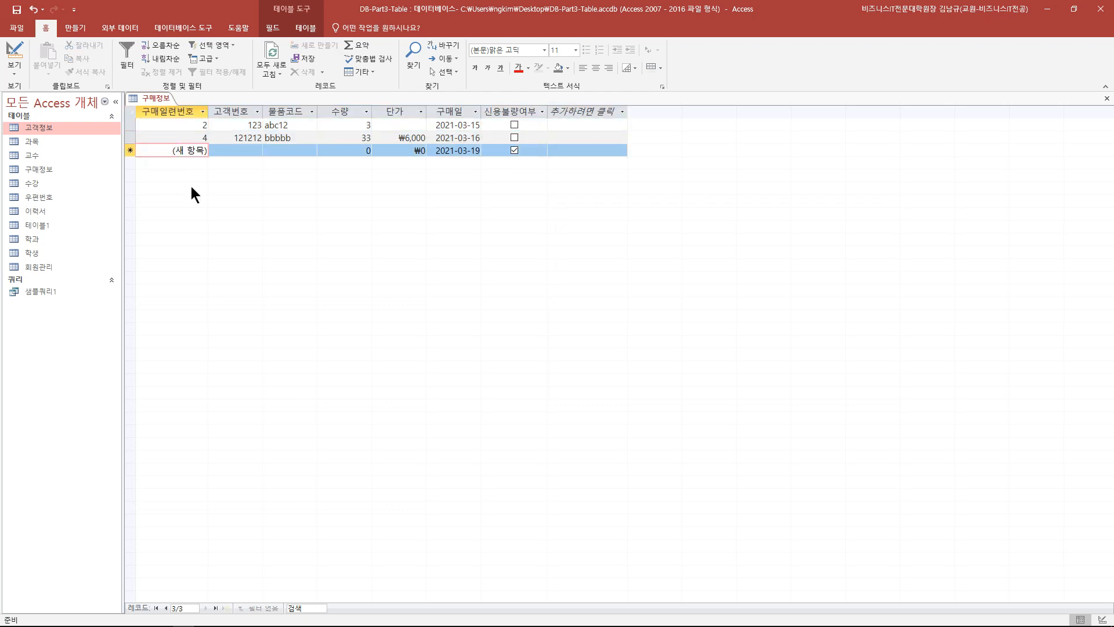
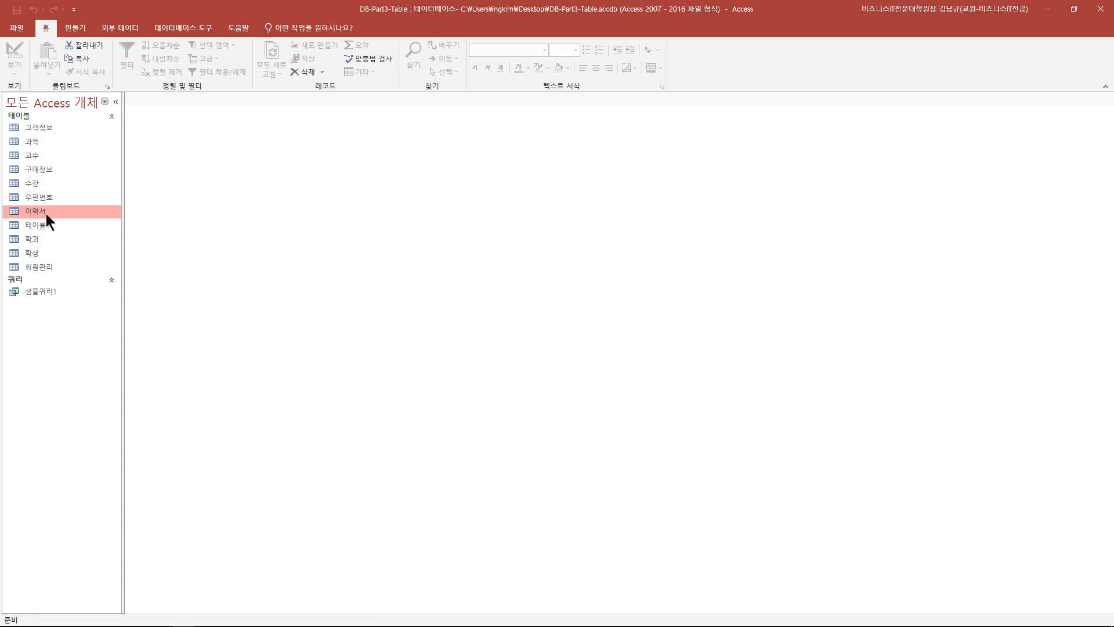
- Open the 이력서 table, then check in Design view that 전체경력 is a Number field
double_click(46, 213)
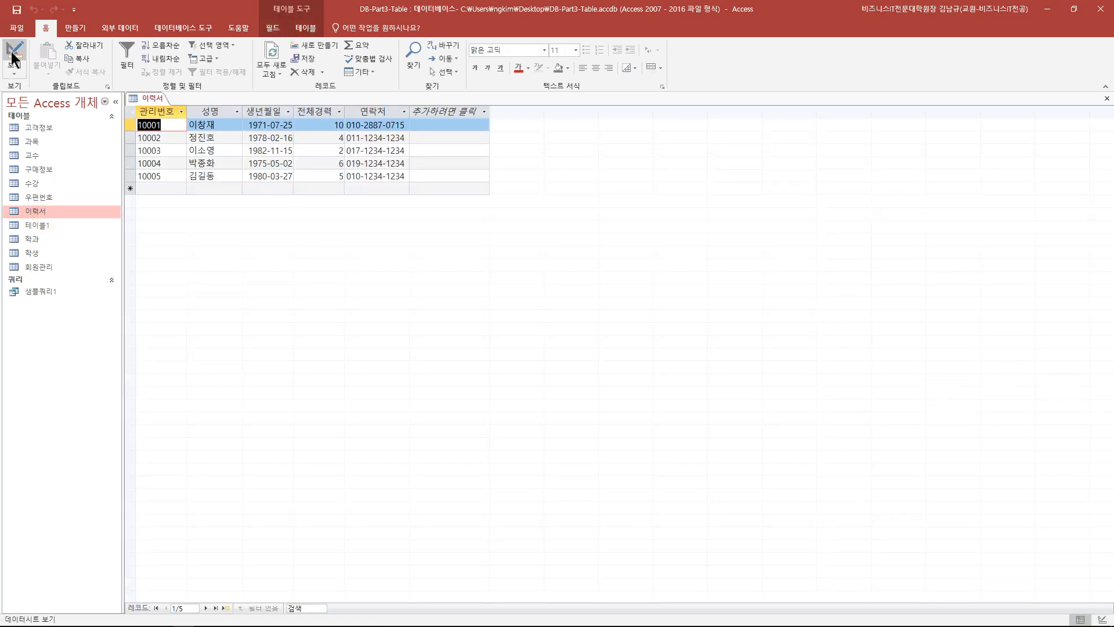
click(1107, 99)
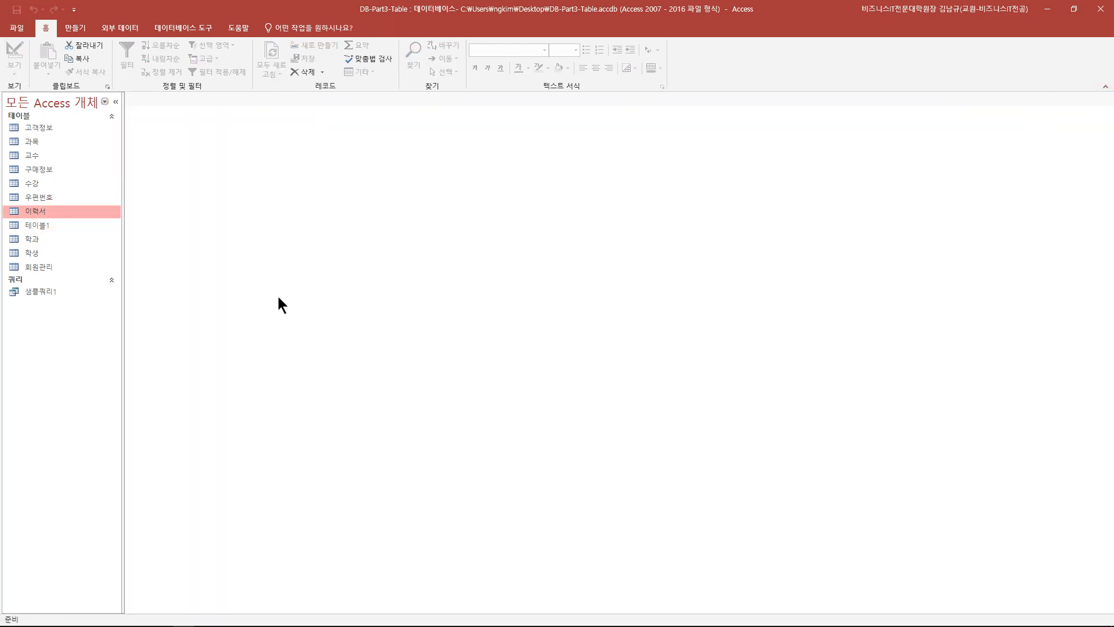
right_click(57, 213)
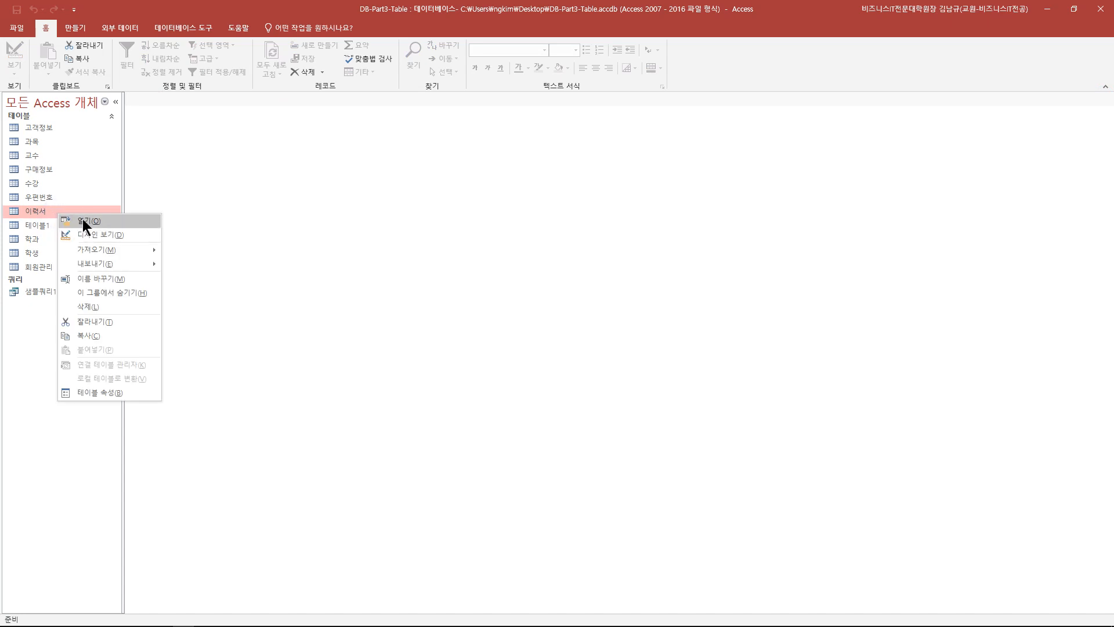
click(82, 219)
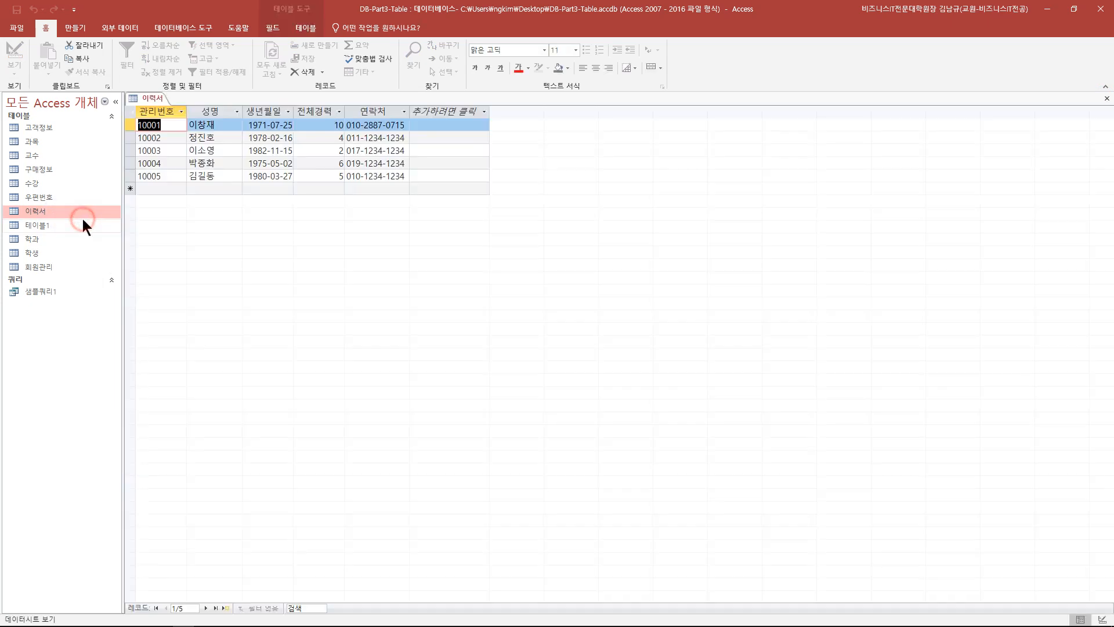
click(1108, 101)
right_click(25, 212)
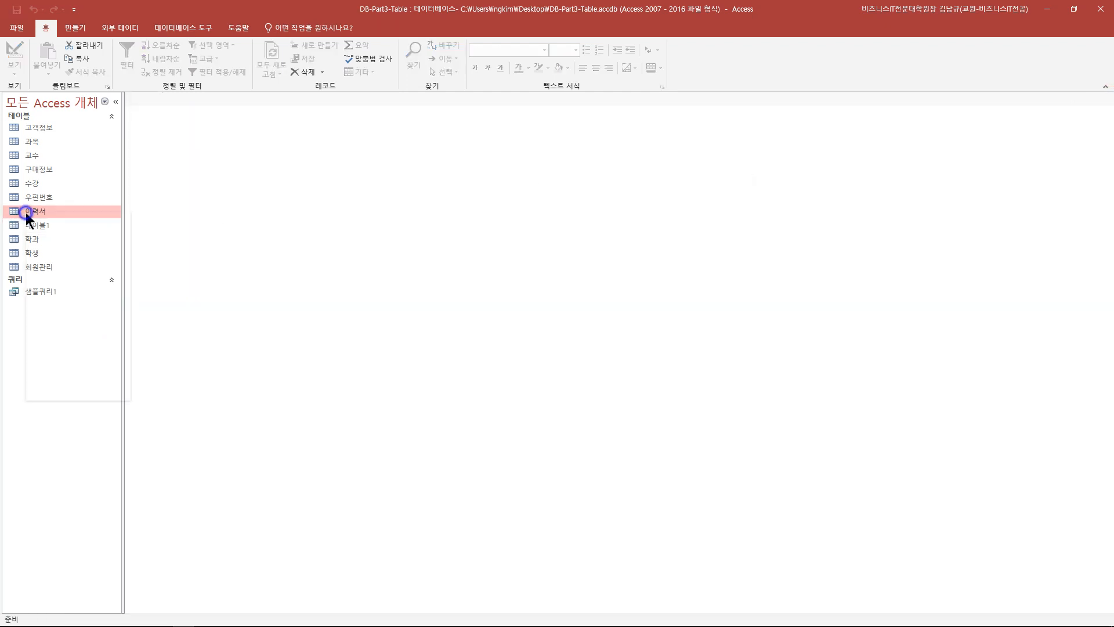
click(46, 236)
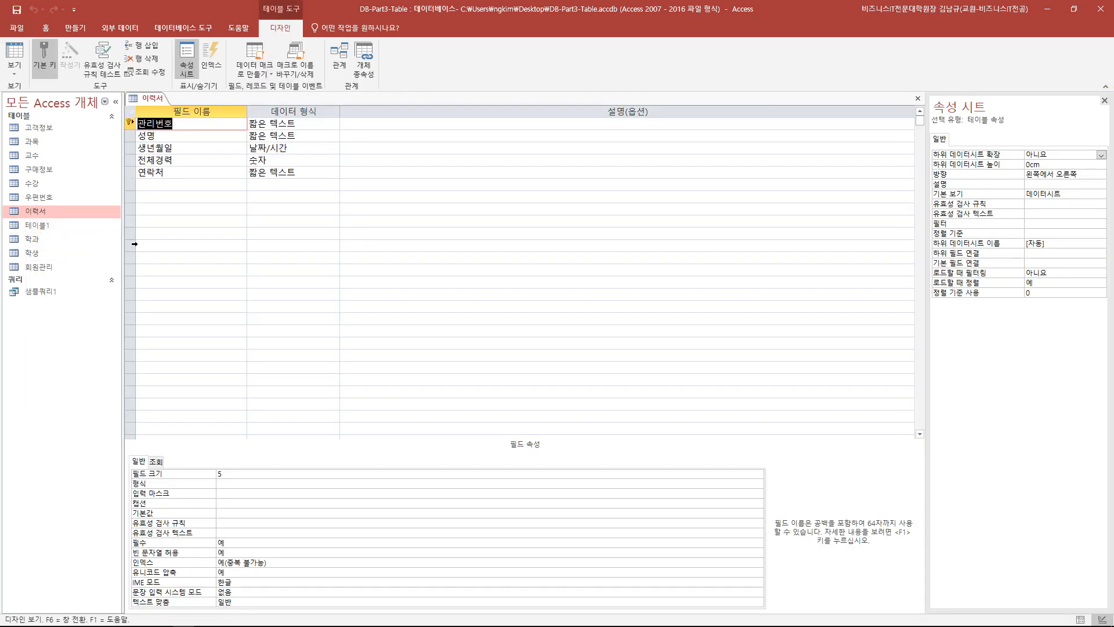
click(216, 160)
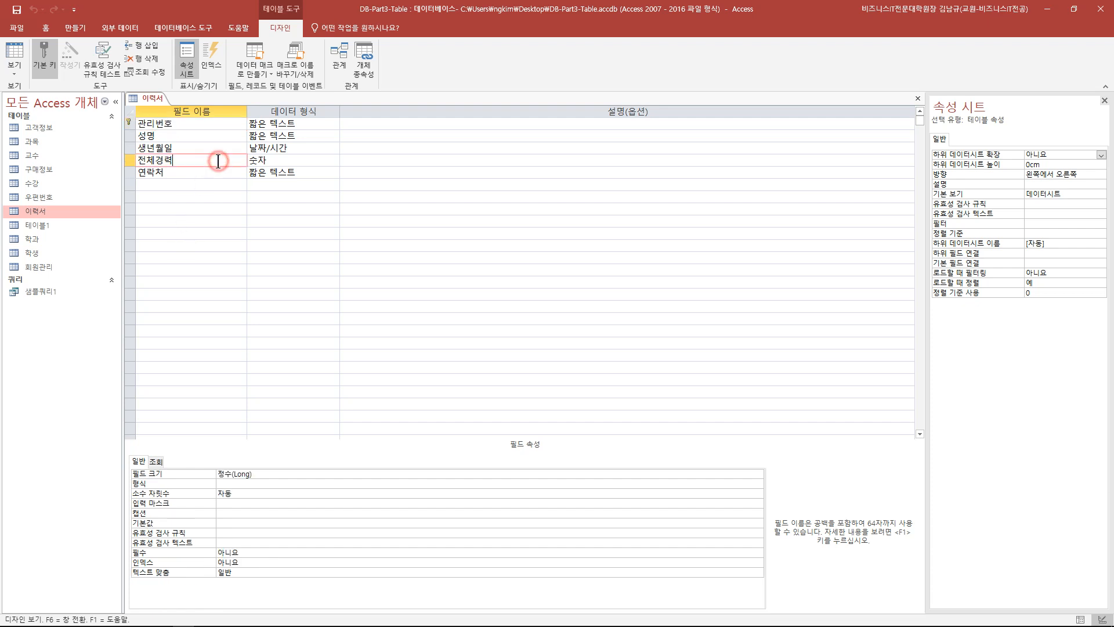
click(297, 161)
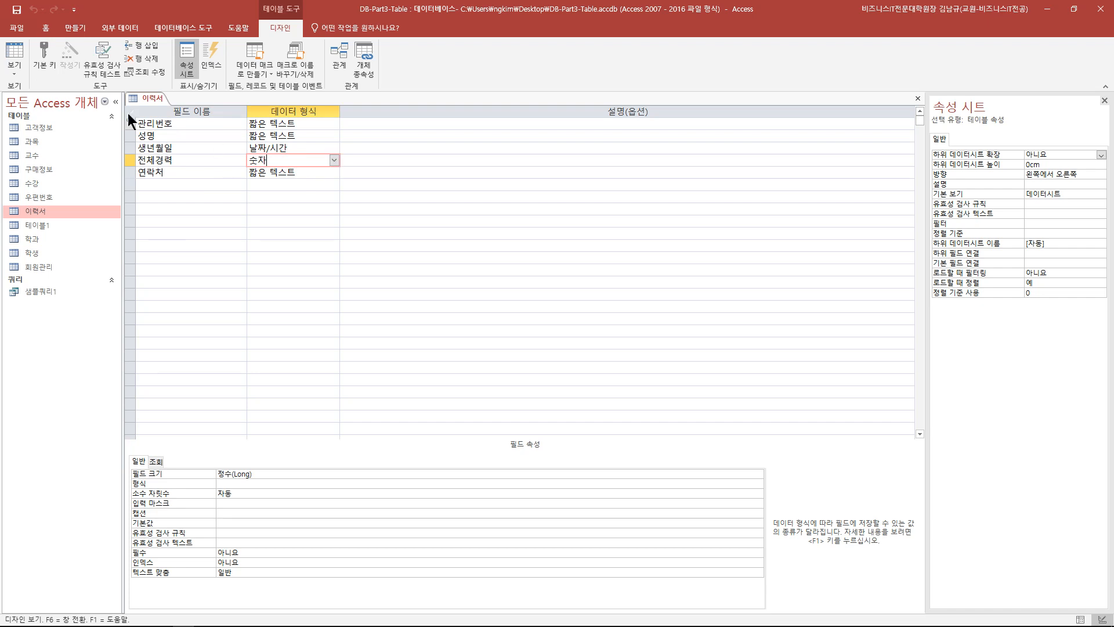
- Edit record 10005's 전체경력 value to 1000 in Datasheet view
click(21, 55)
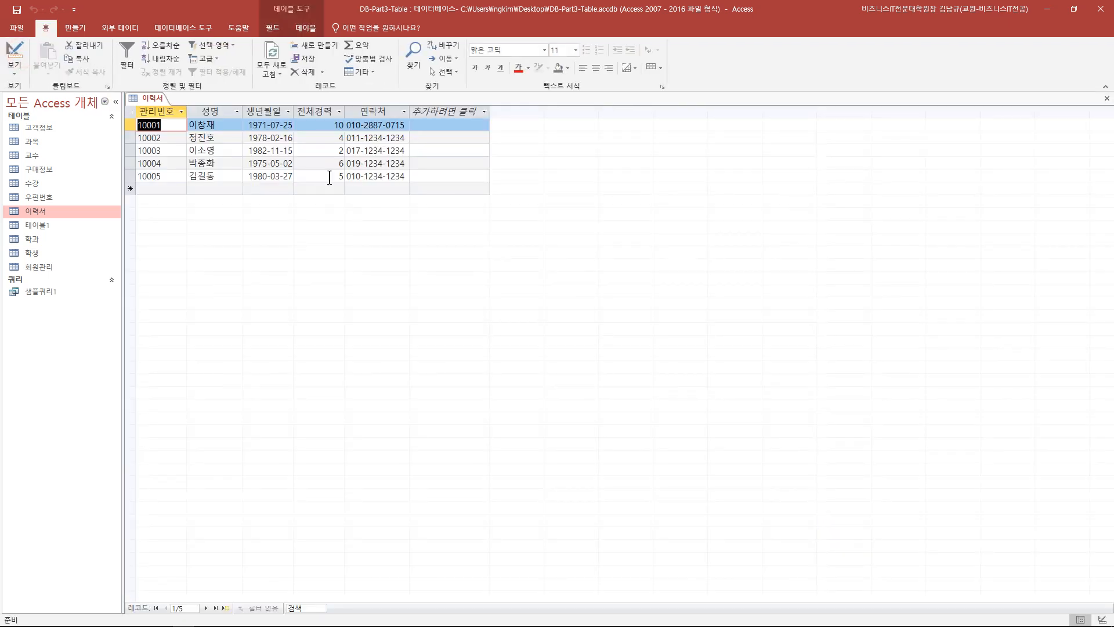
click(329, 176)
key(BackSpace)
text(-10)
click(321, 188)
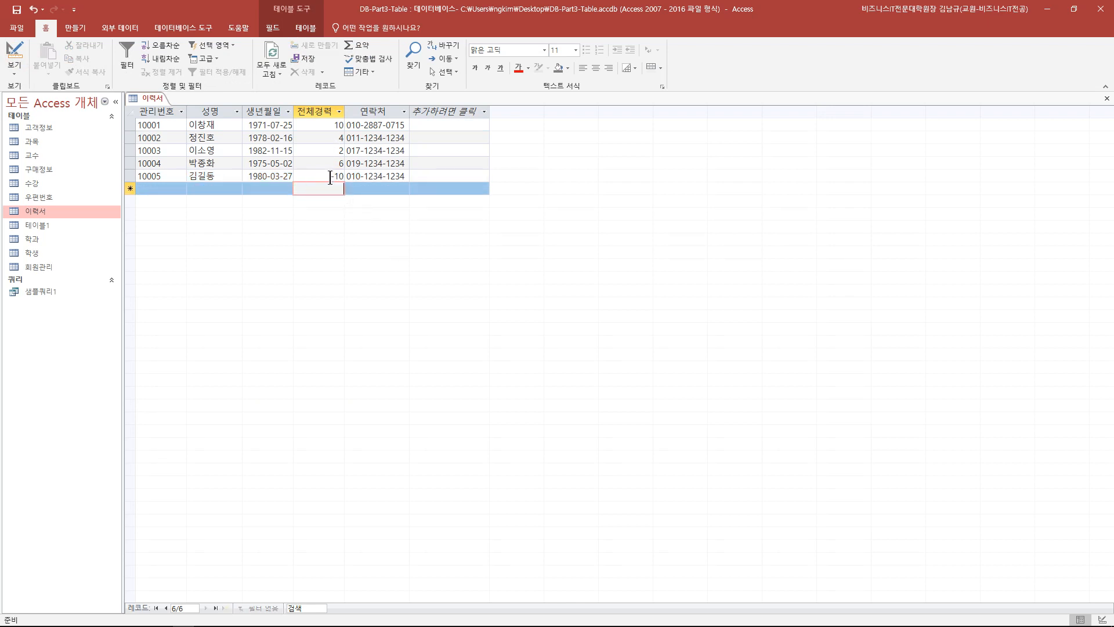
key(Up)
text(10)
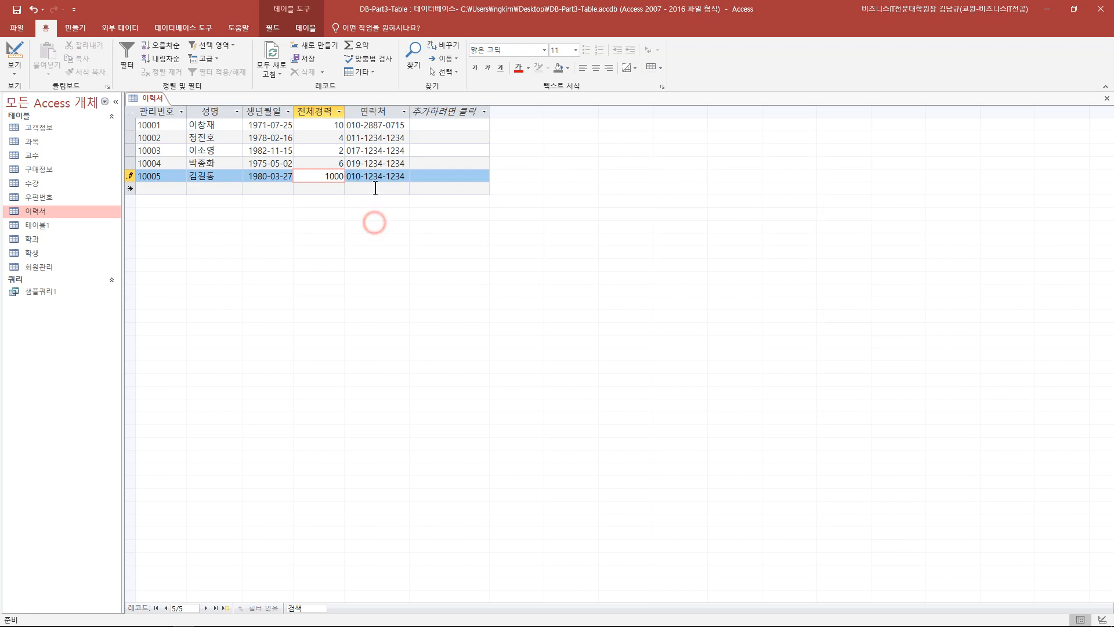
click(375, 188)
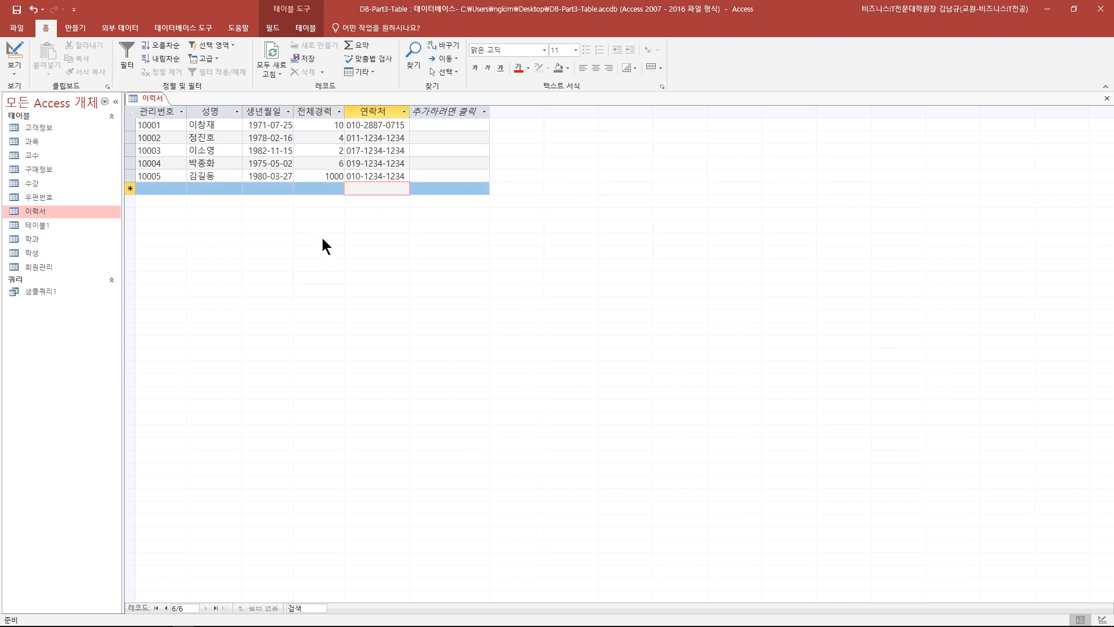
key(Left)
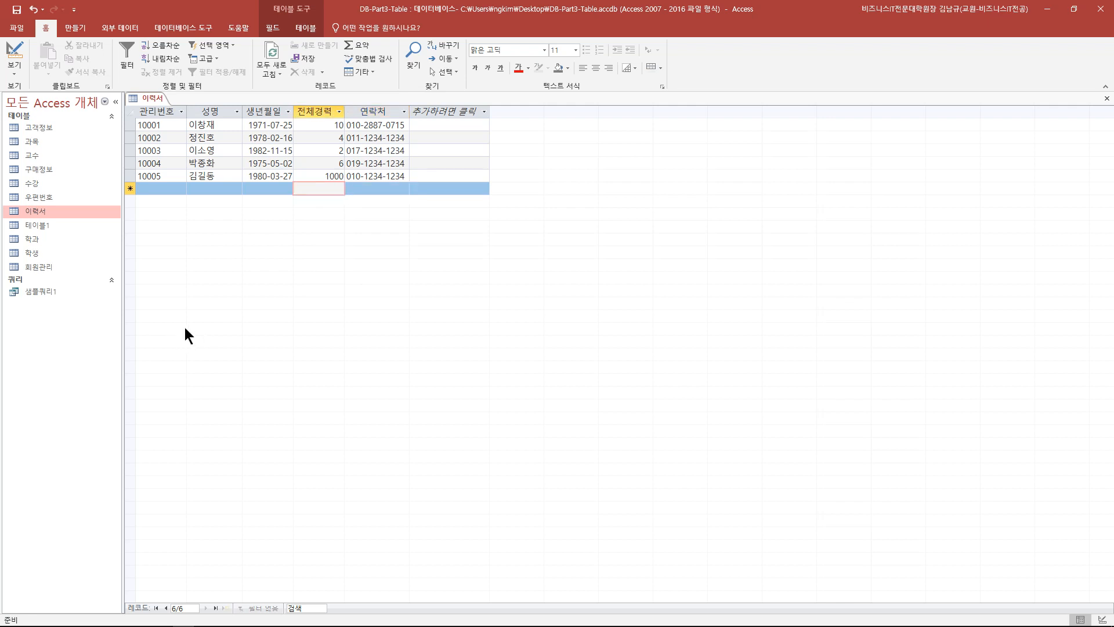
click(323, 177)
drag(323, 177, 342, 182)
click(13, 51)
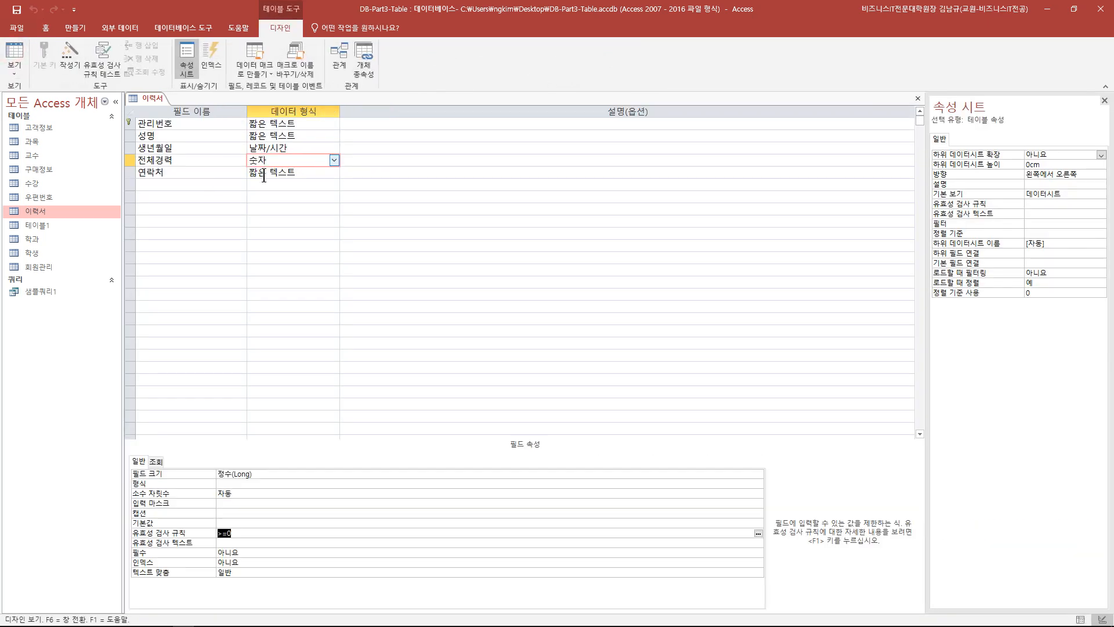
- Replace 전체경력's >=0 rule with <100, save, and cancel the test after the conflict warning
key(Delete)
text(<100)
click(16, 10)
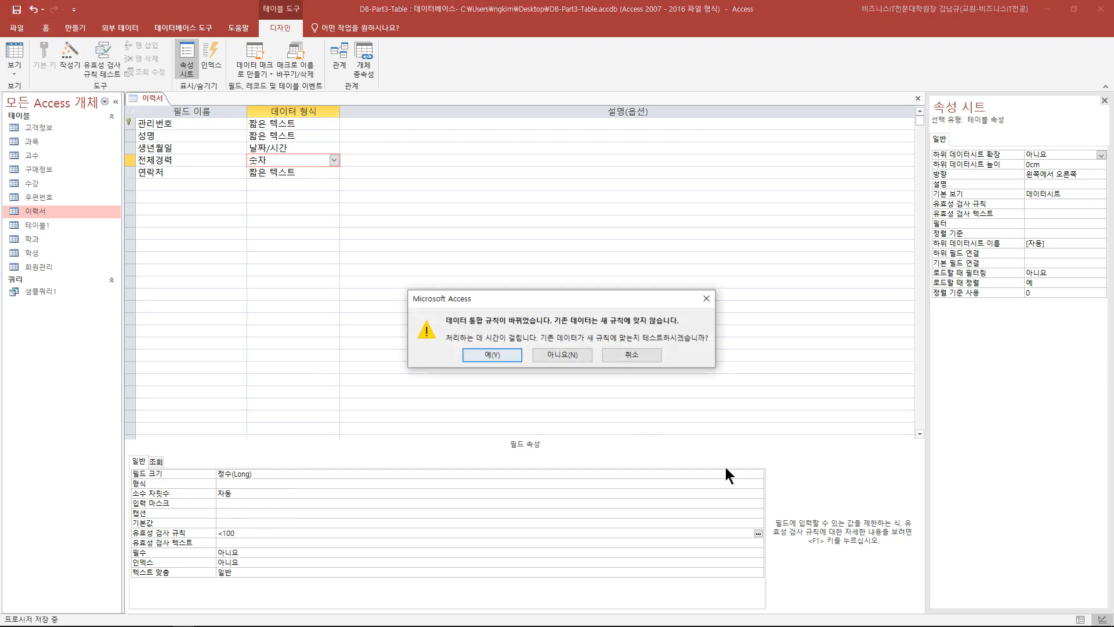
drag(588, 298, 352, 236)
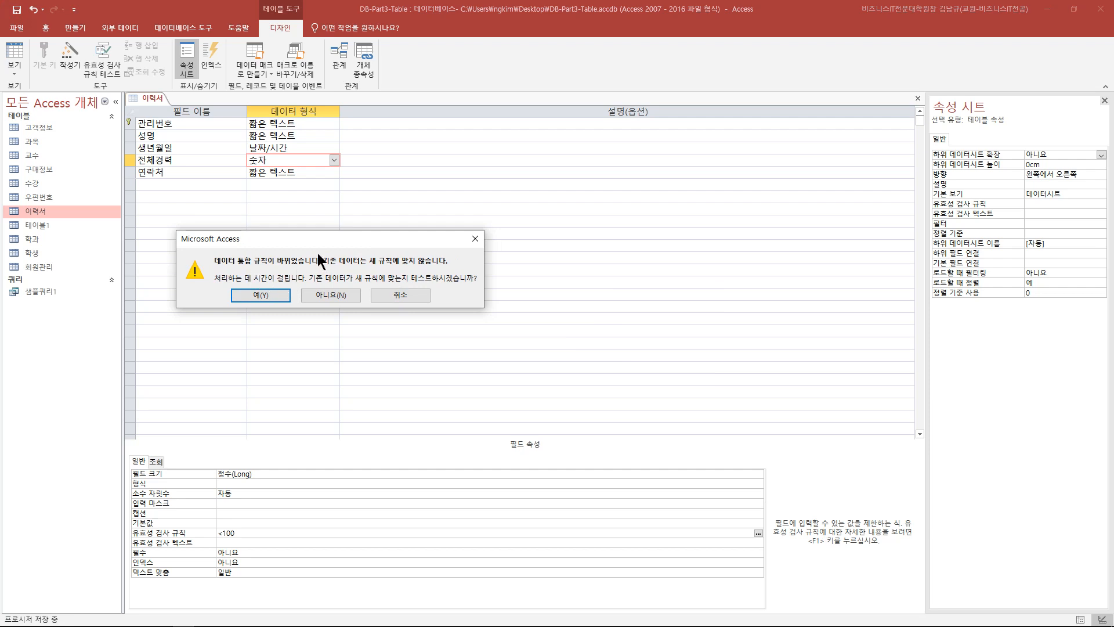
click(276, 295)
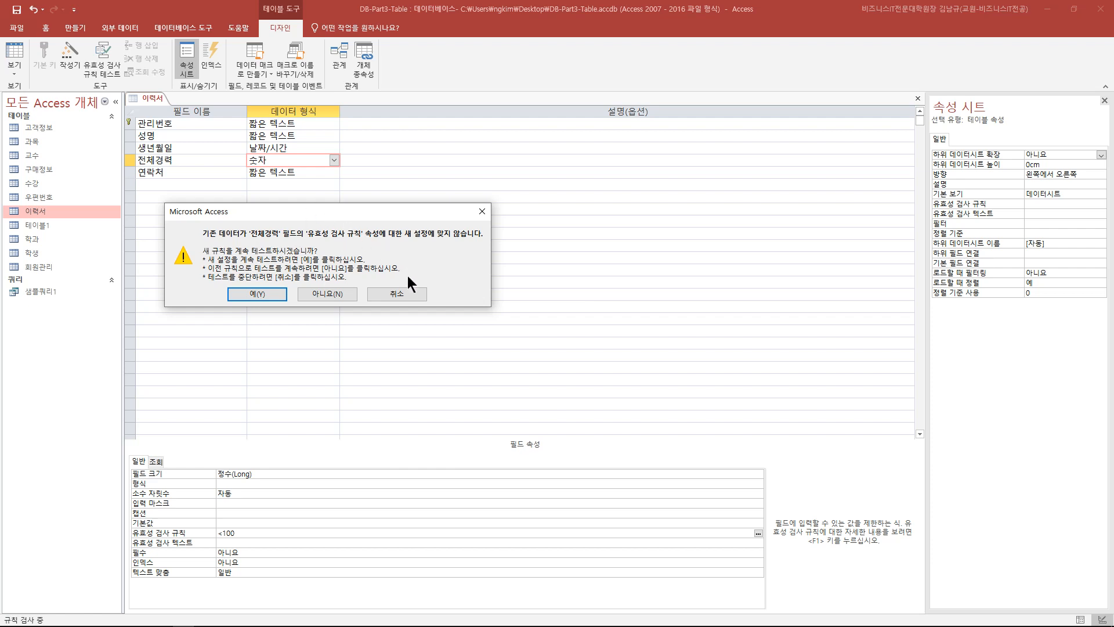
click(409, 290)
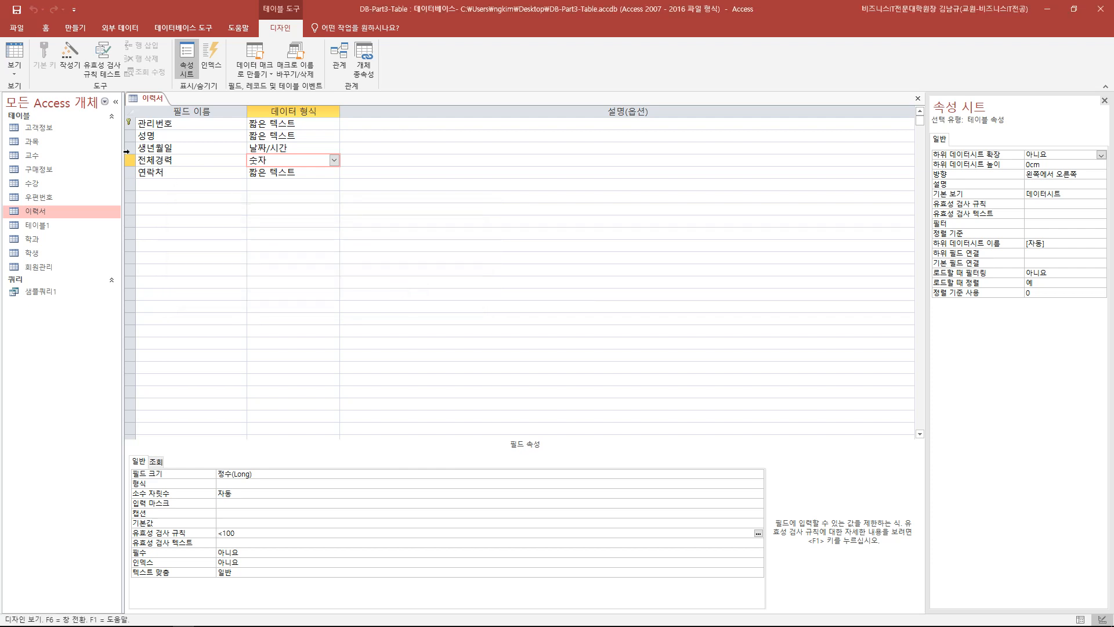
- Delete the <100 rule and return to Datasheet view without saving the design
drag(247, 533, 199, 533)
key(Delete)
click(14, 51)
click(584, 364)
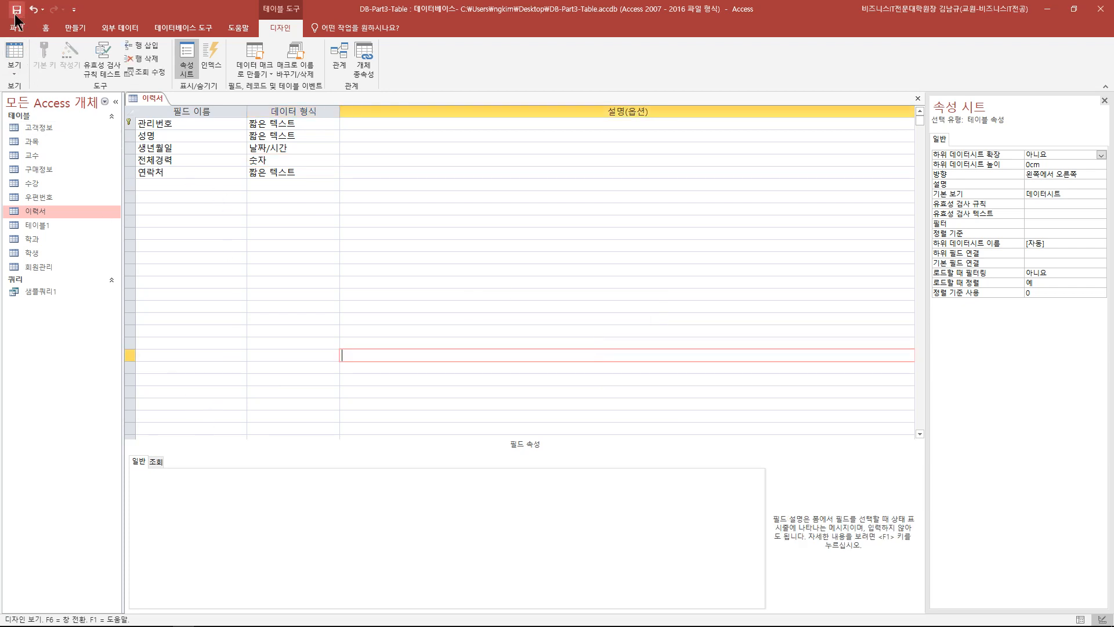
click(22, 57)
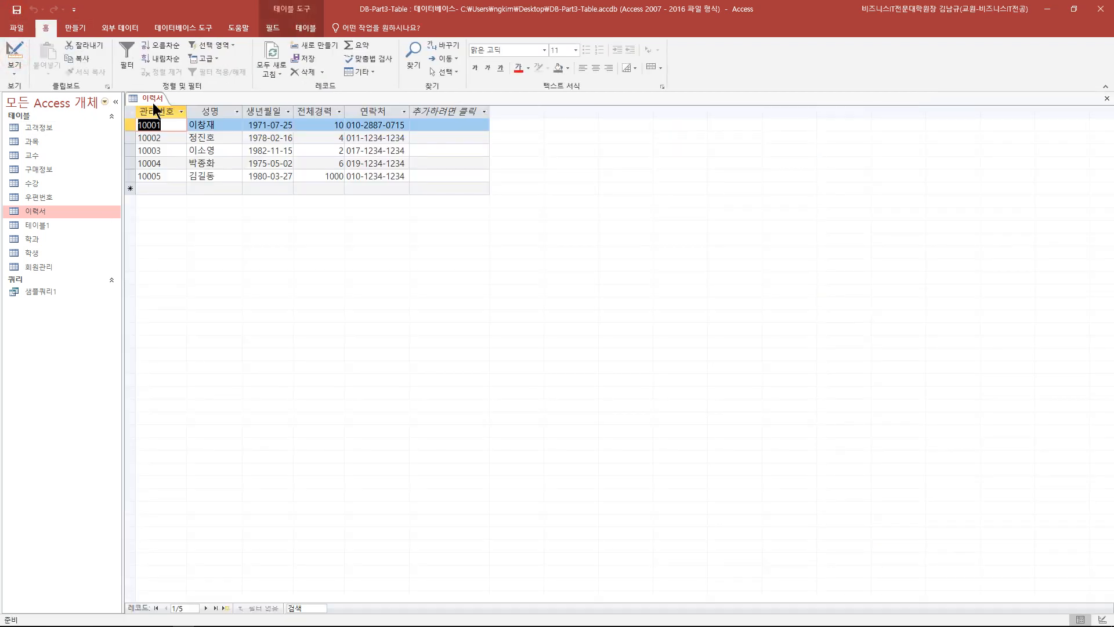
- Change record 10005's 전체경력 from 1000 back to 5
drag(311, 176, 344, 176)
text(5)
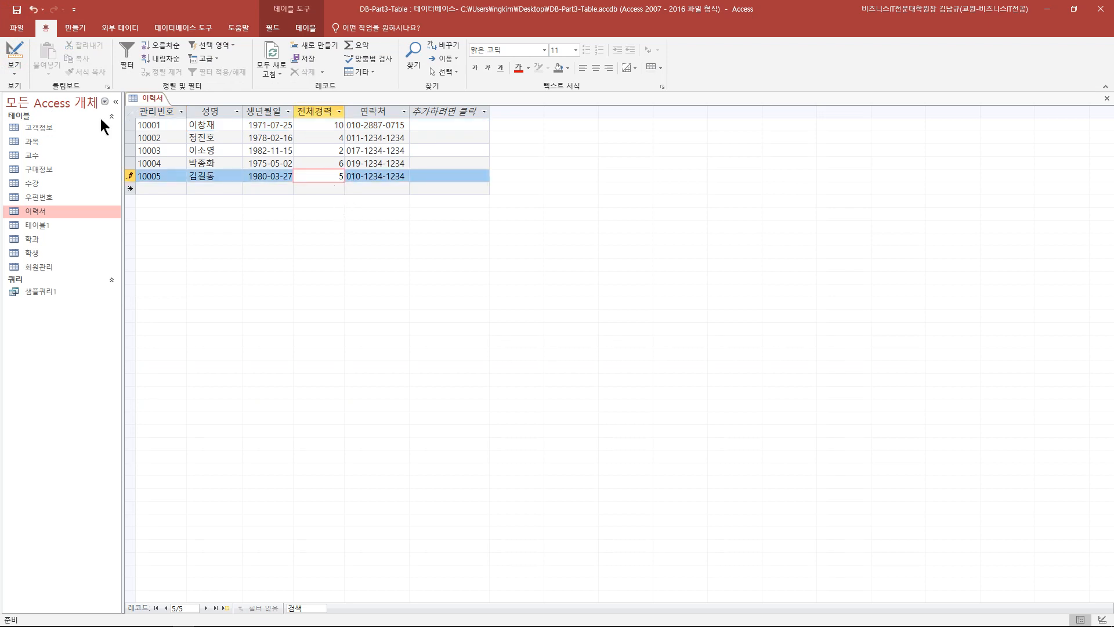
click(22, 58)
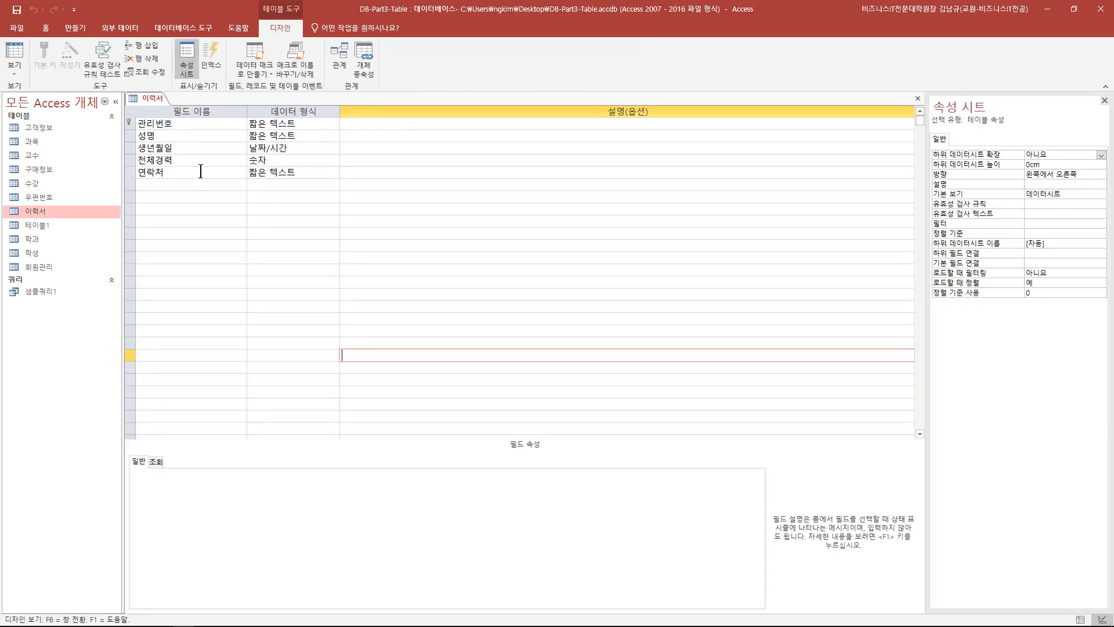
- Set 전체경력's validation rule to <100, save, and test existing records against it
click(203, 161)
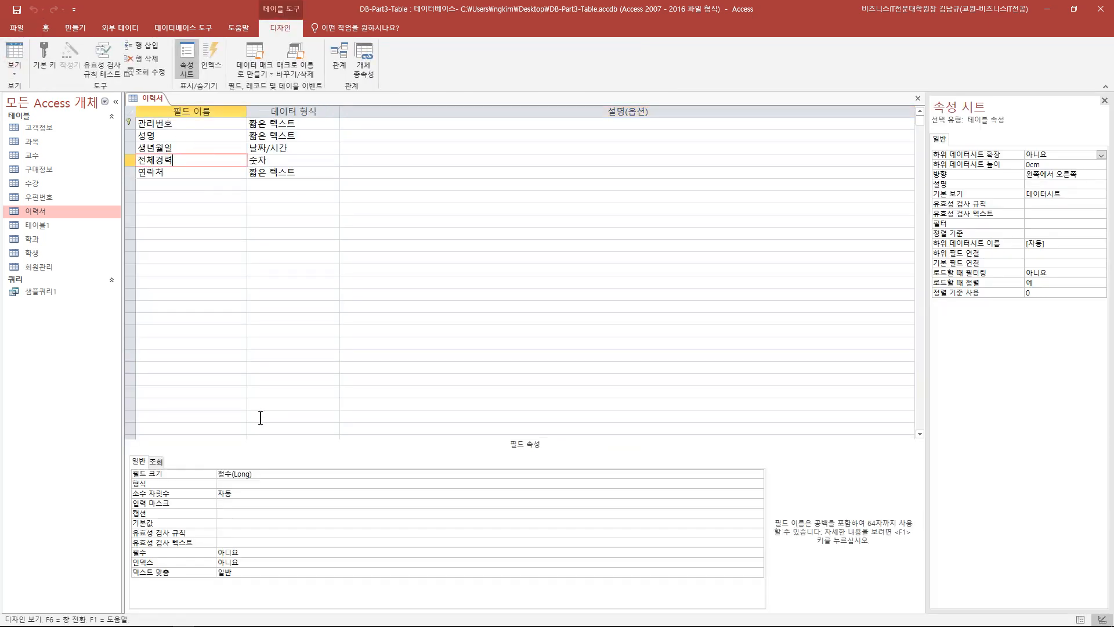
click(253, 534)
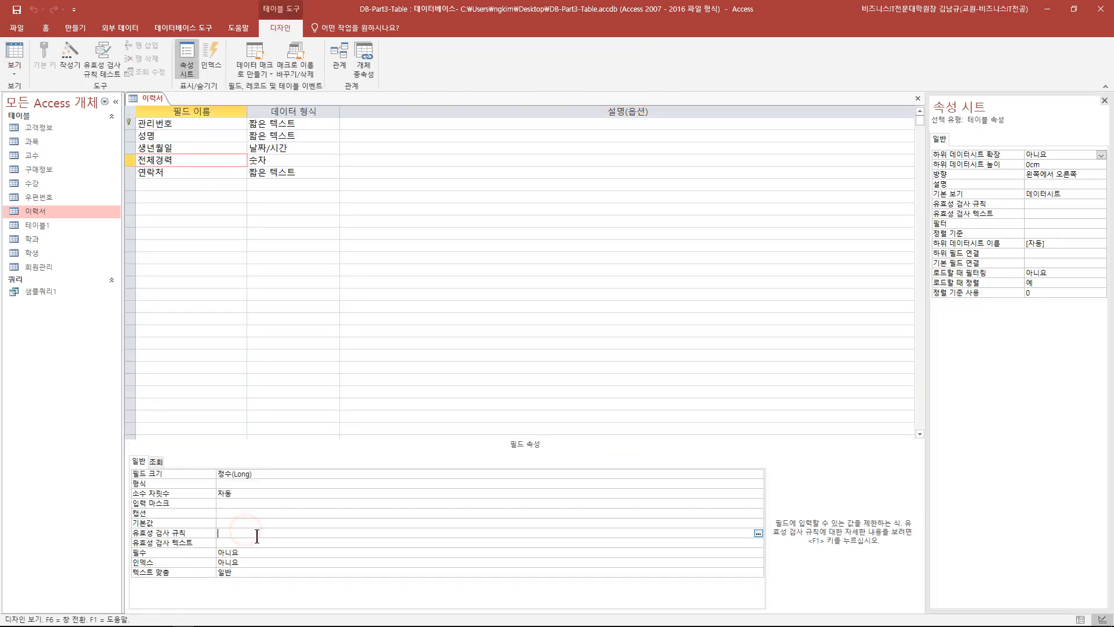
text(<100)
click(16, 9)
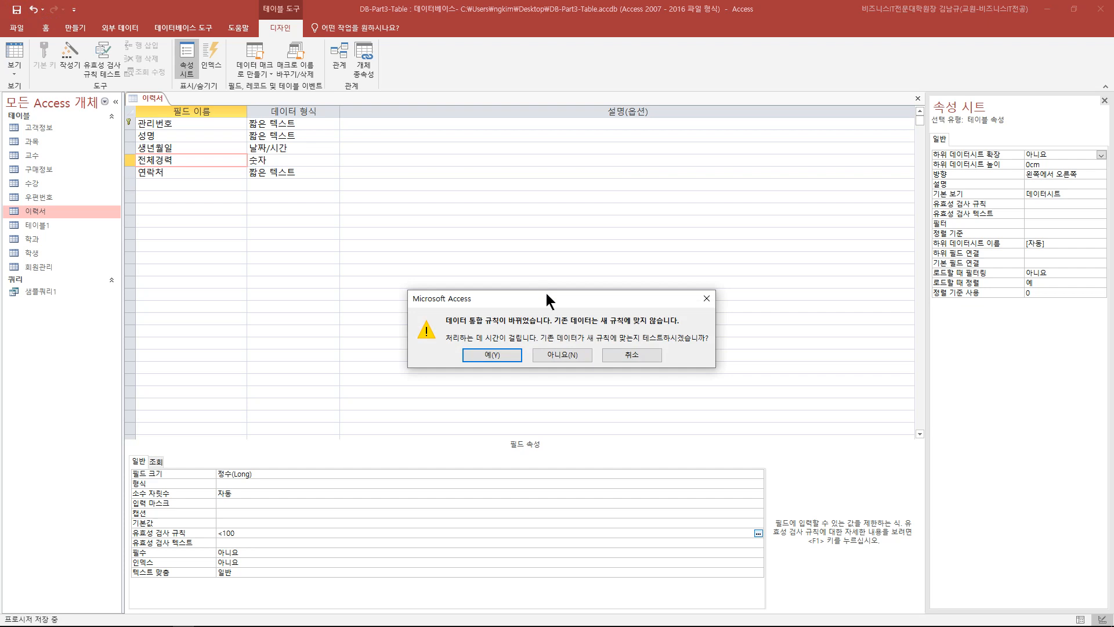
drag(545, 294, 306, 202)
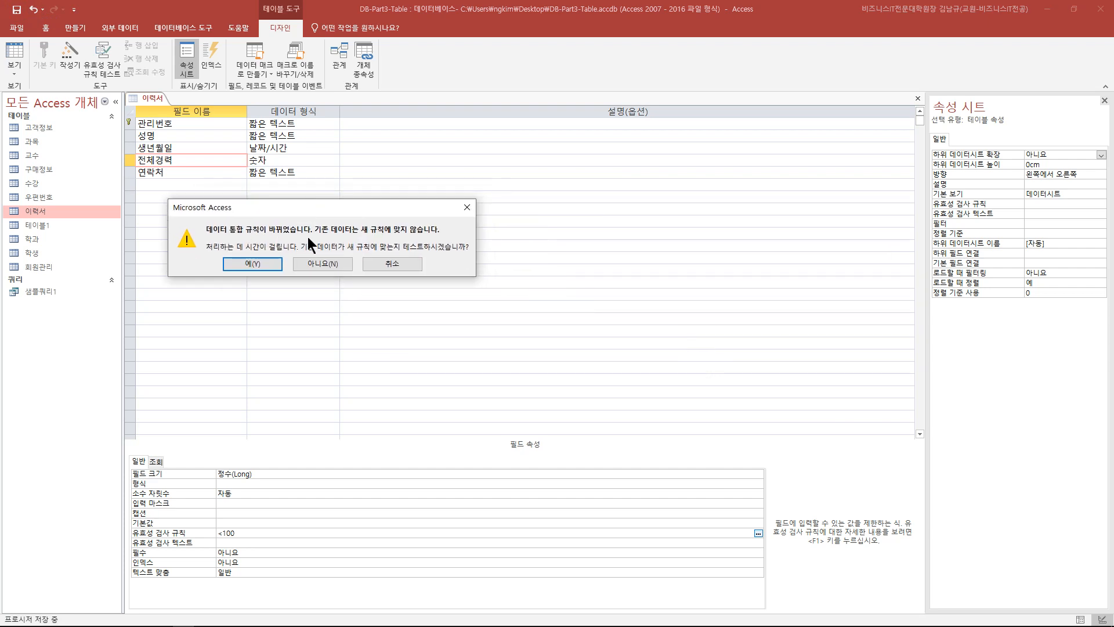
click(271, 262)
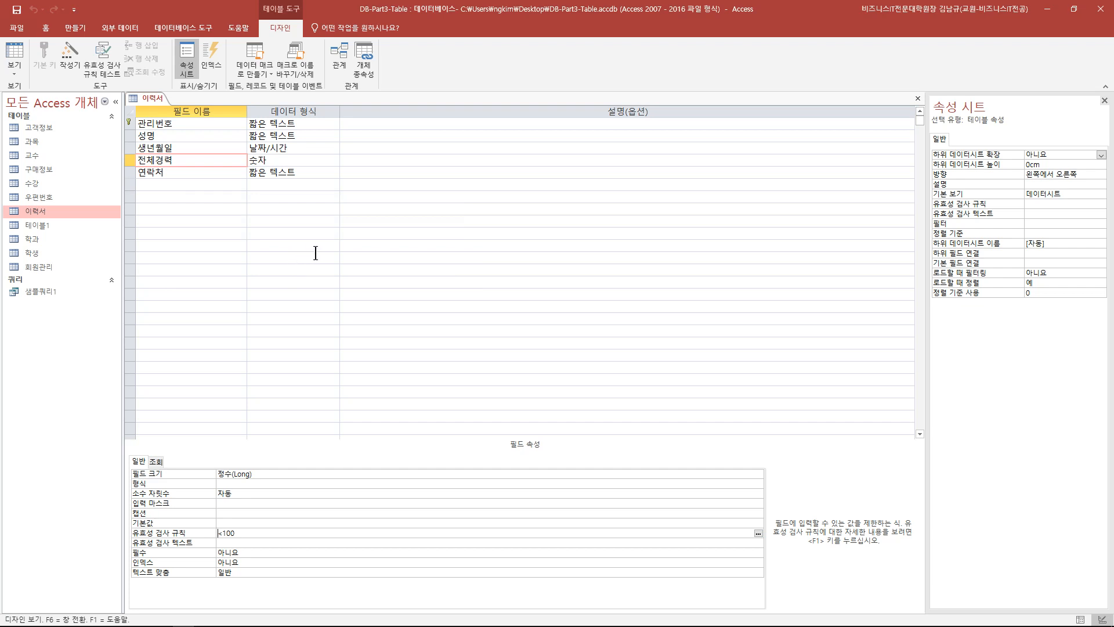
click(19, 14)
- Add new record 10006 with a name and birth date 2021-03-11
click(16, 54)
click(329, 189)
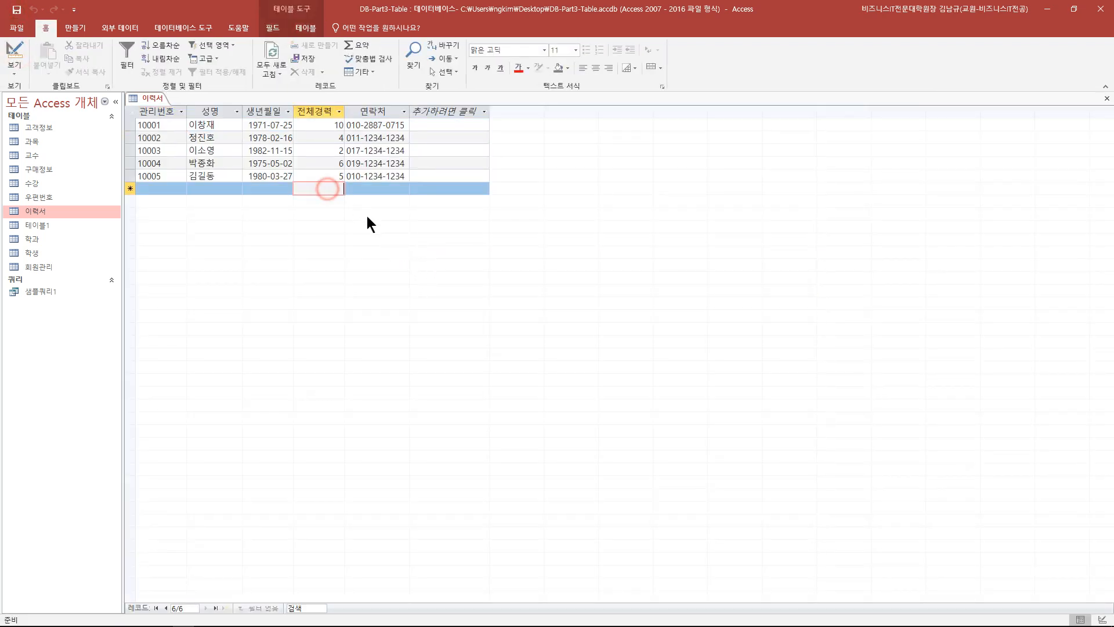
click(219, 187)
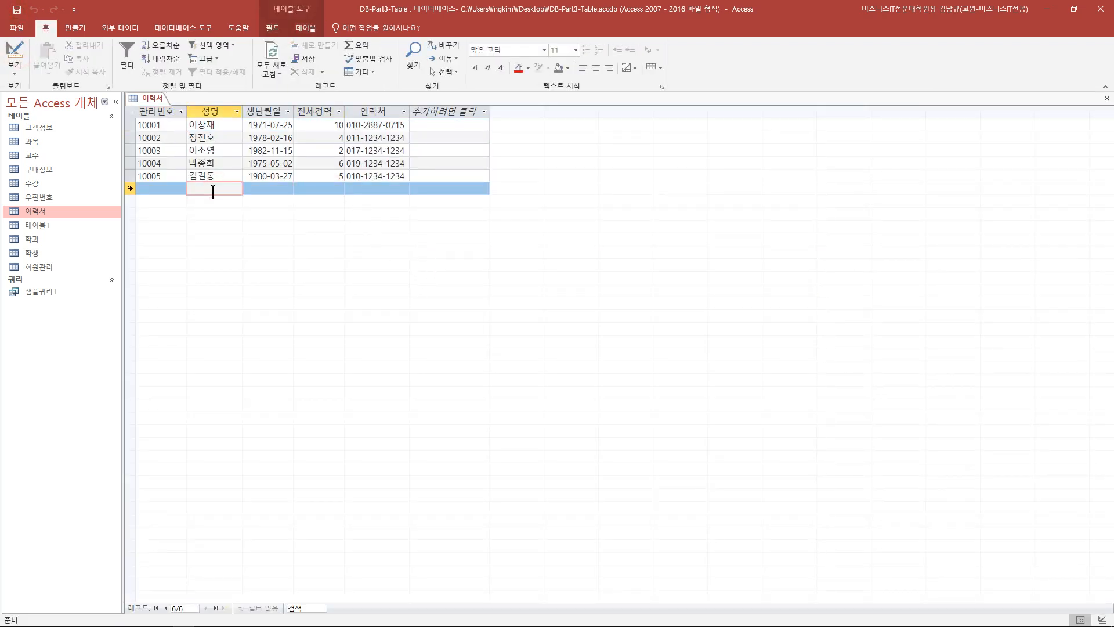
click(172, 189)
text(10006)
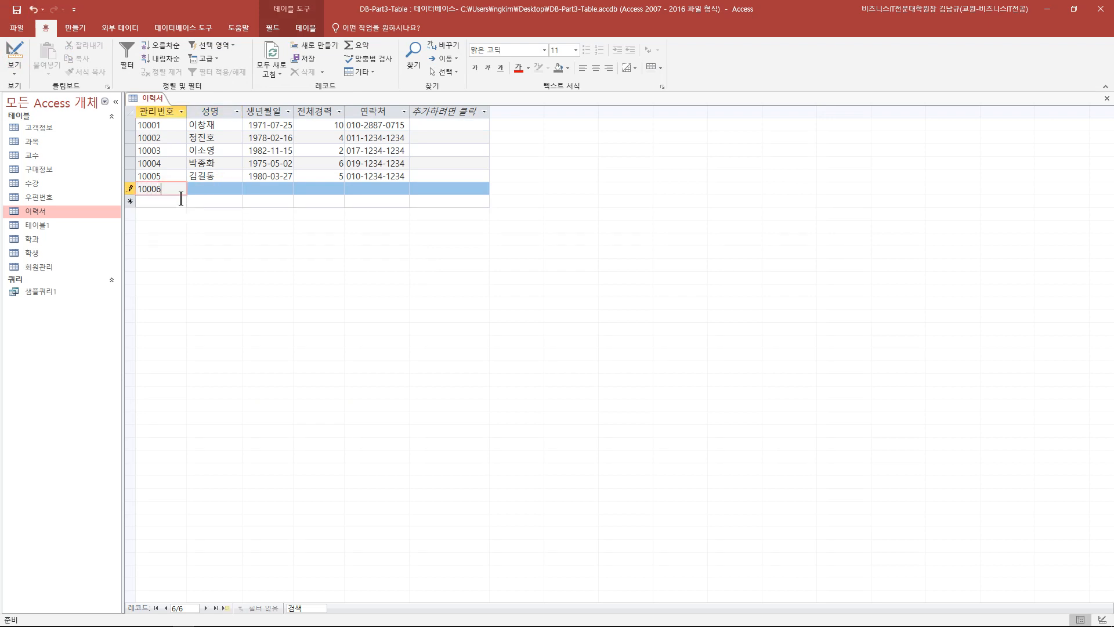
key(Tab)
text(강감차)
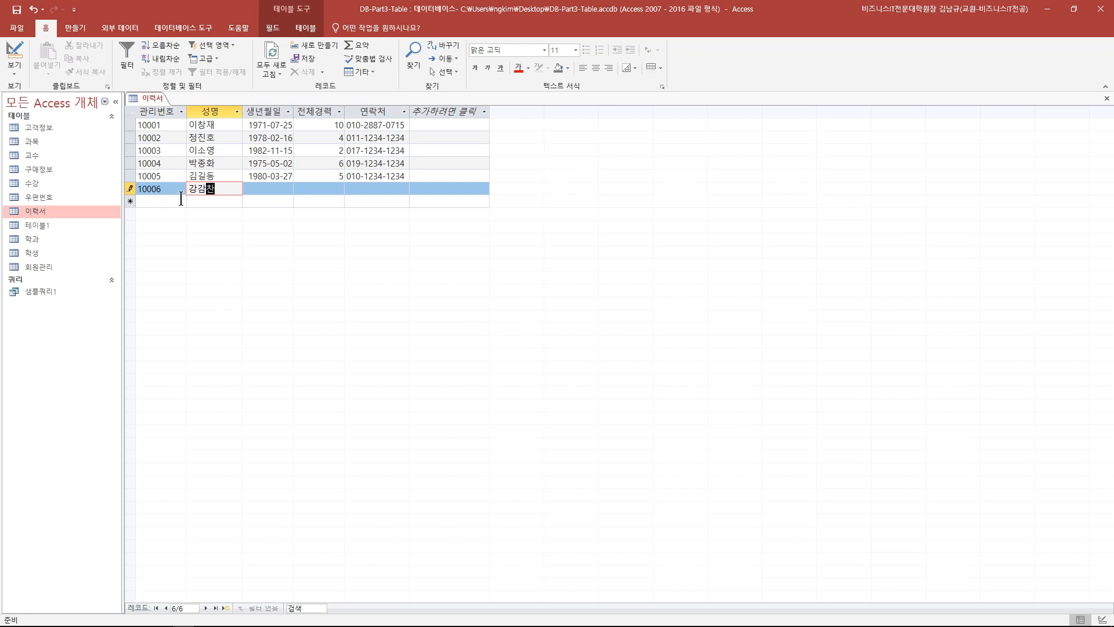
click(259, 176)
click(259, 189)
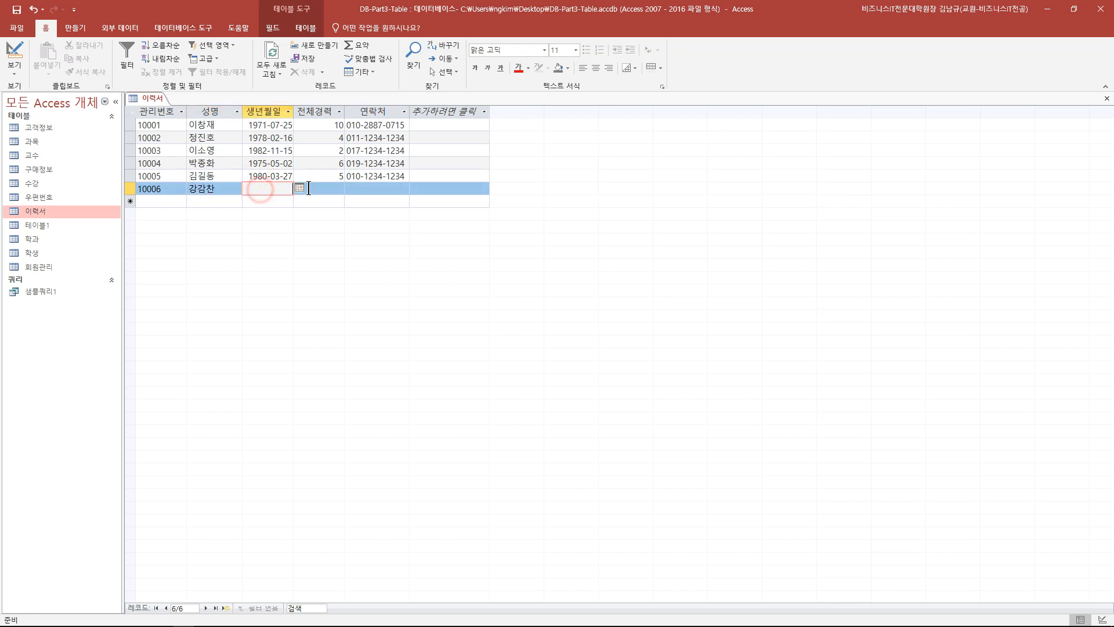
click(299, 188)
click(267, 235)
key(Tab)
- Enter 1000 in 전체경력, dismiss the rejection, clear the value, and save the record
text(1000)
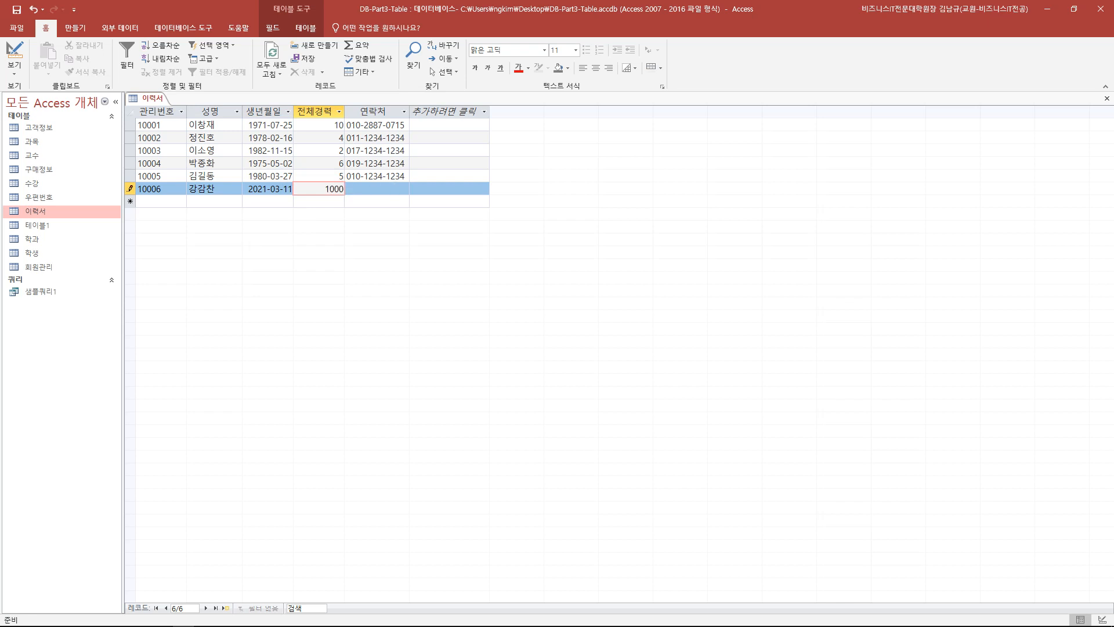
click(388, 187)
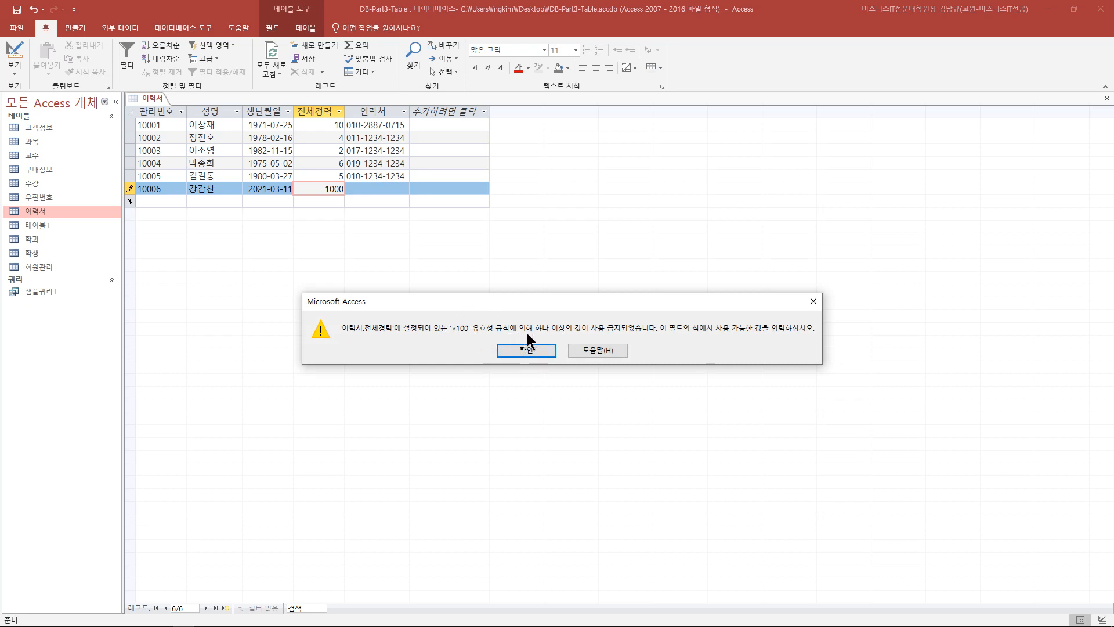
click(813, 301)
double_click(331, 188)
key(BackSpace)
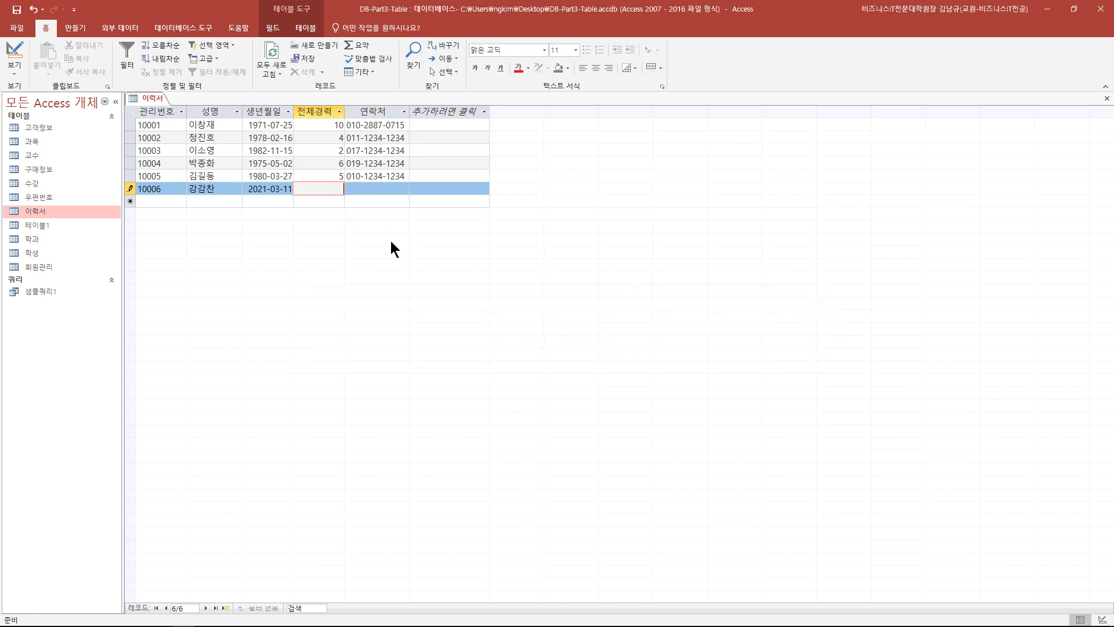
click(310, 201)
click(19, 61)
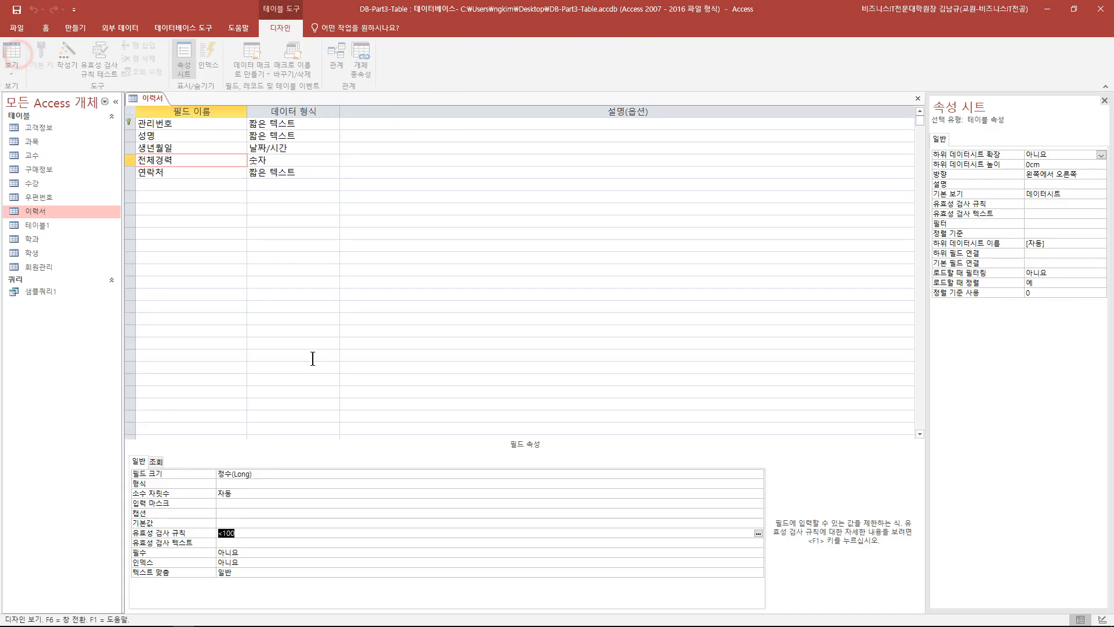
- Change 전체경력's rule to <100 And >=0, save, and cancel the existing-data test
click(270, 534)
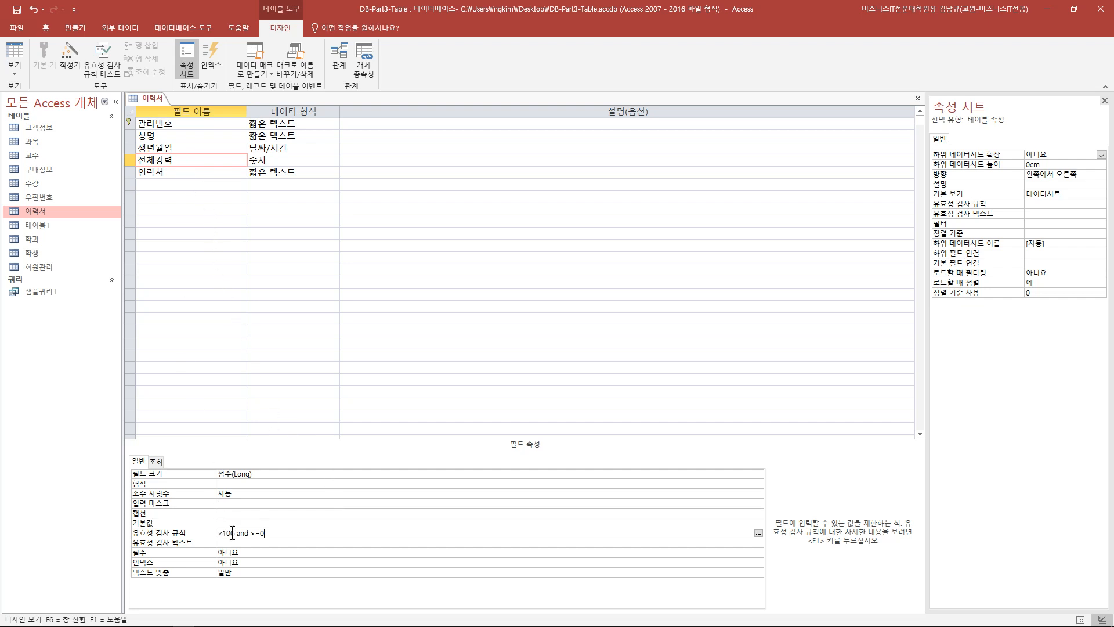
drag(237, 532, 213, 533)
click(238, 532)
drag(265, 532, 250, 533)
key(Right)
click(16, 9)
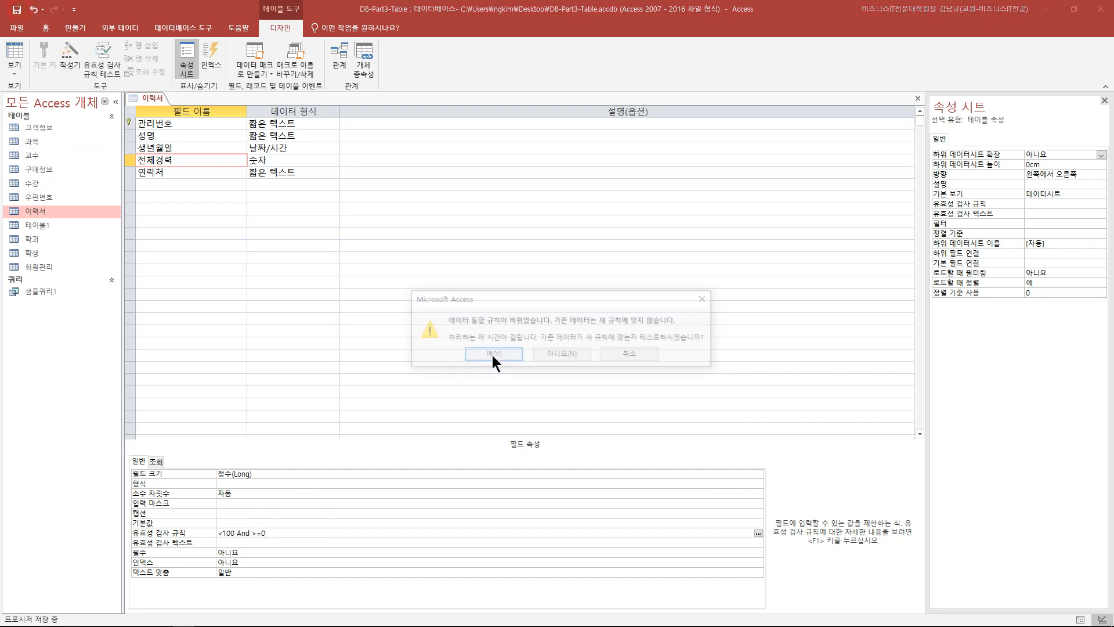
click(493, 354)
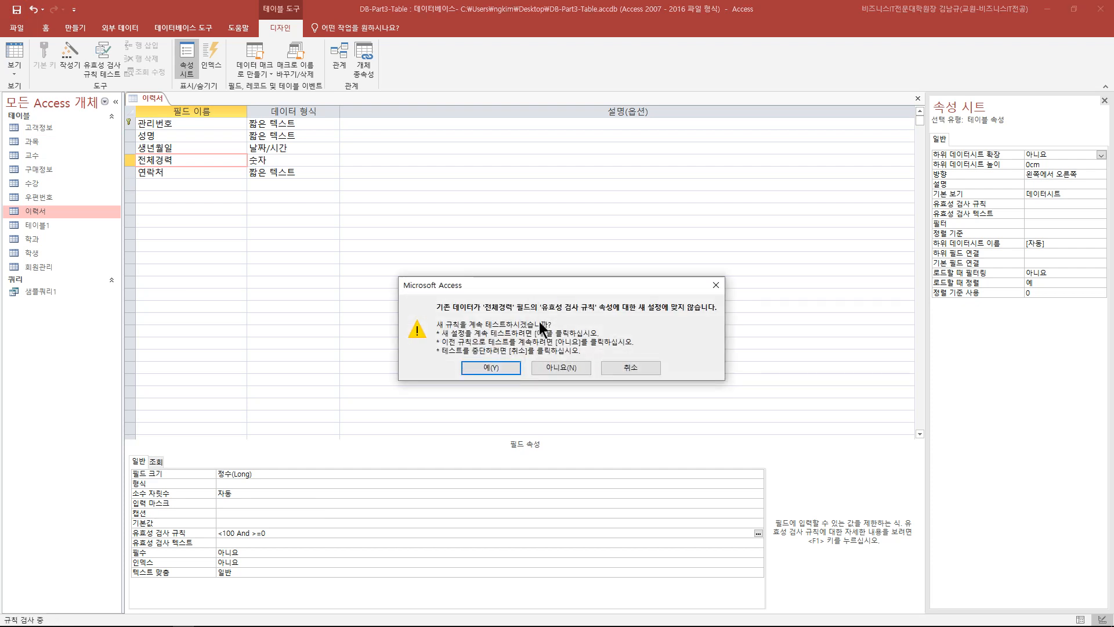
click(619, 367)
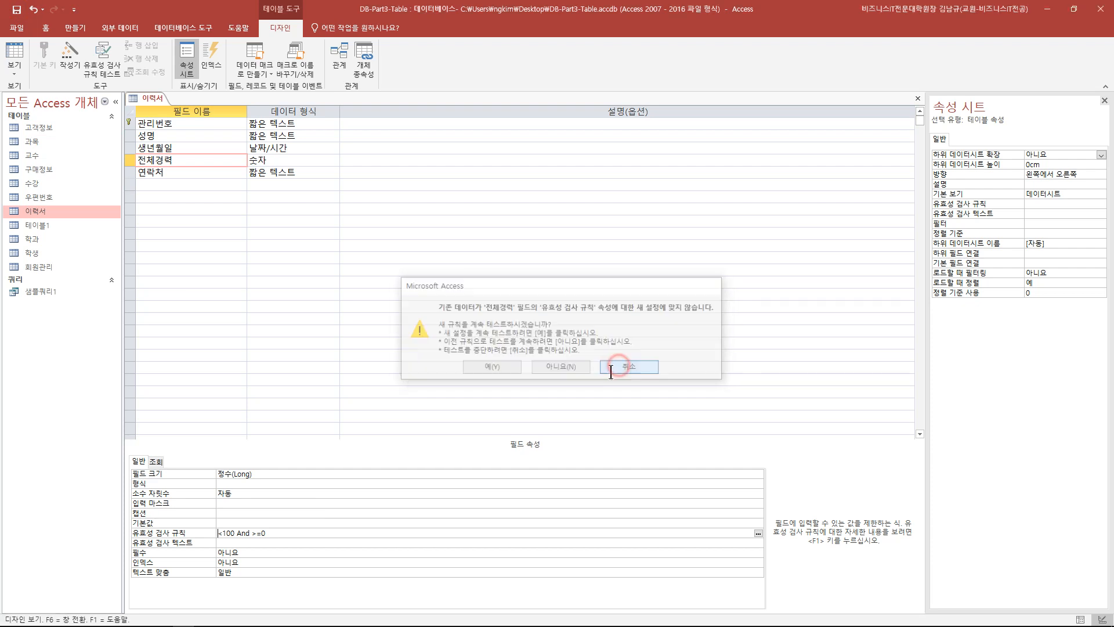
click(17, 55)
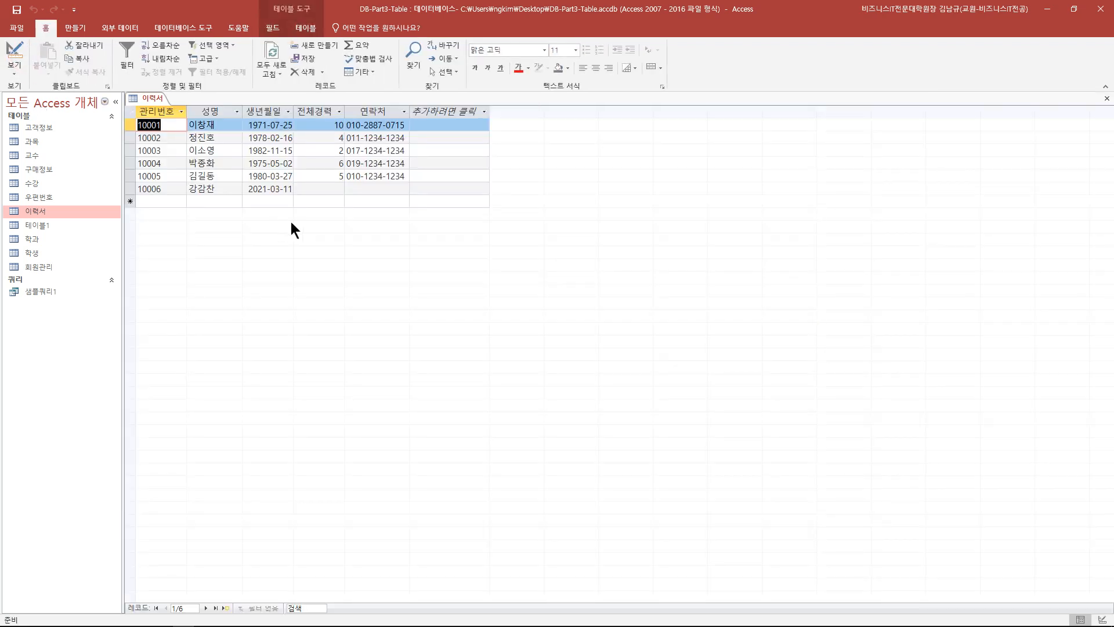
- Delete record 10006 from the datasheet
click(318, 191)
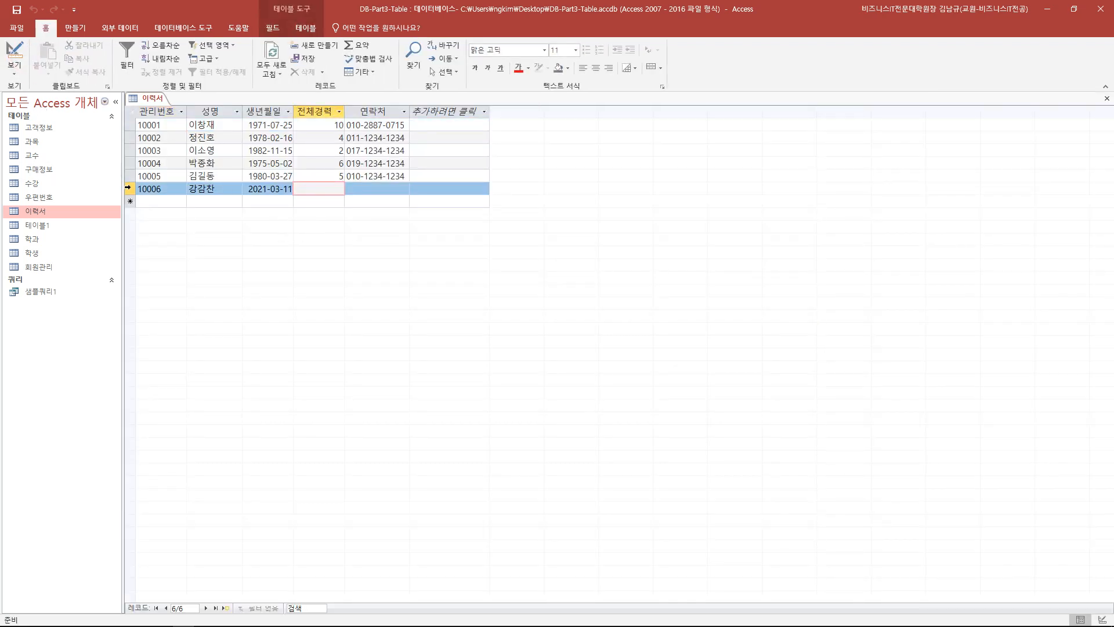
right_click(127, 187)
click(148, 211)
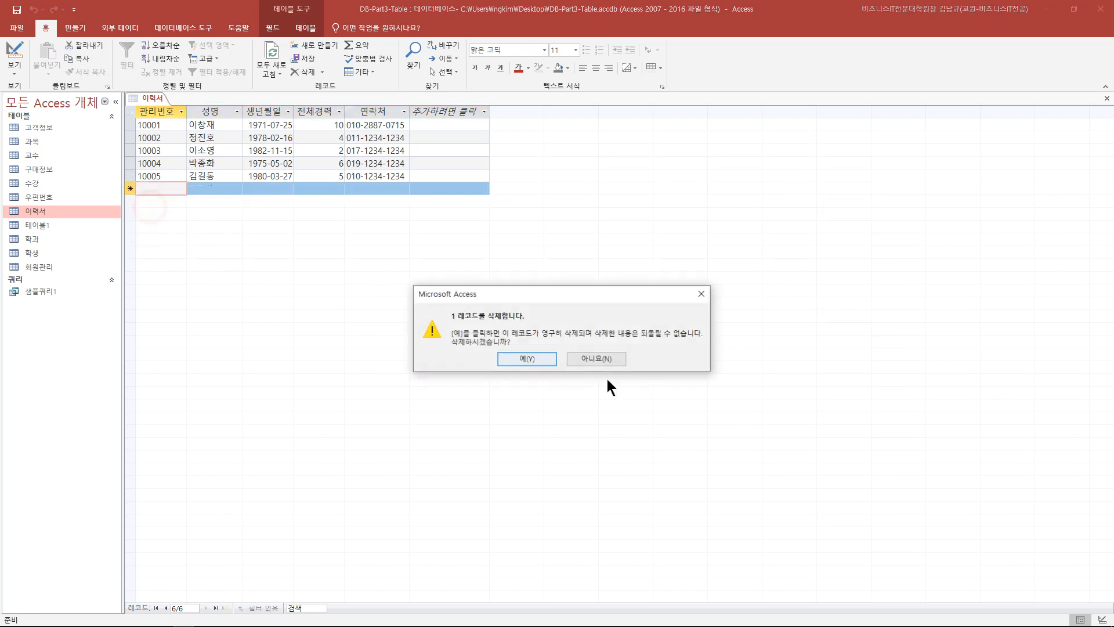
click(538, 357)
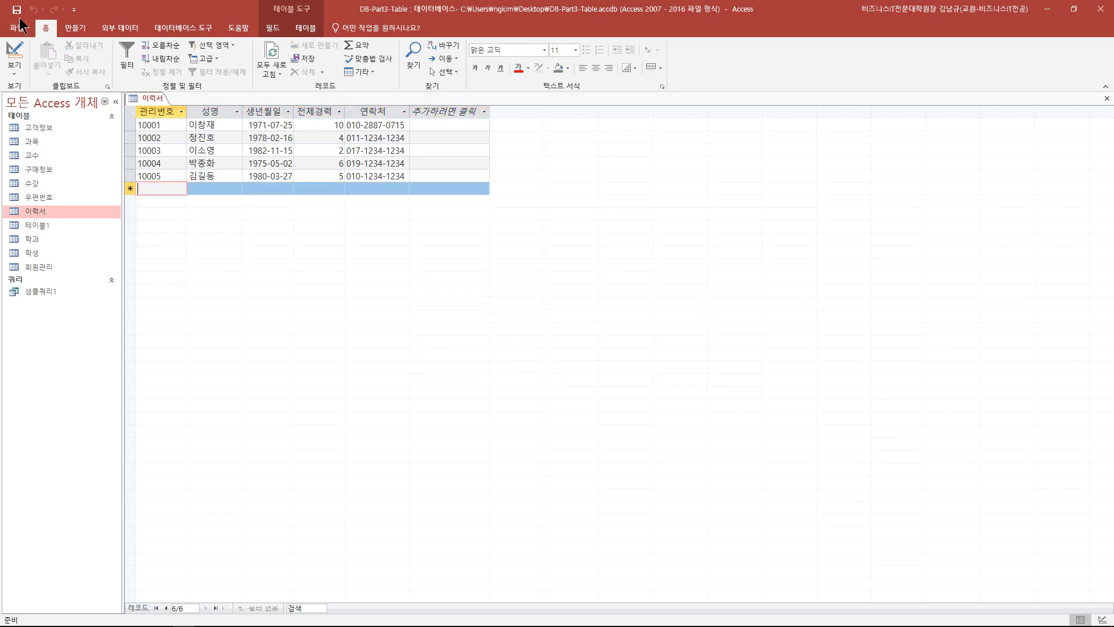
- Review the 전체경력 validation rule in Design view, then go back to the datasheet
click(14, 56)
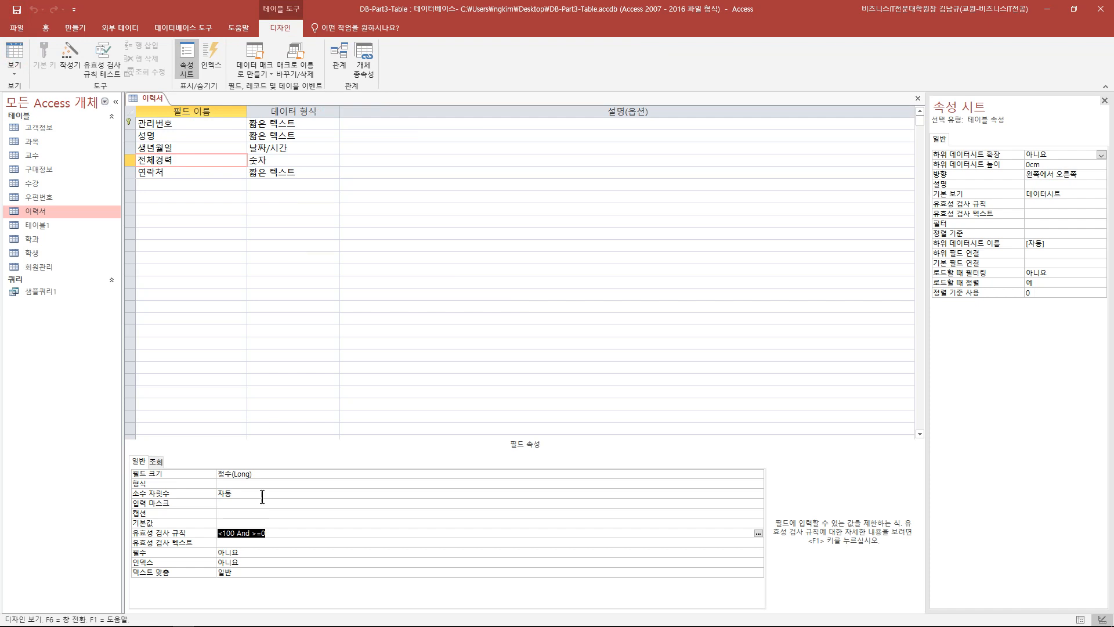
drag(215, 533, 268, 532)
click(272, 533)
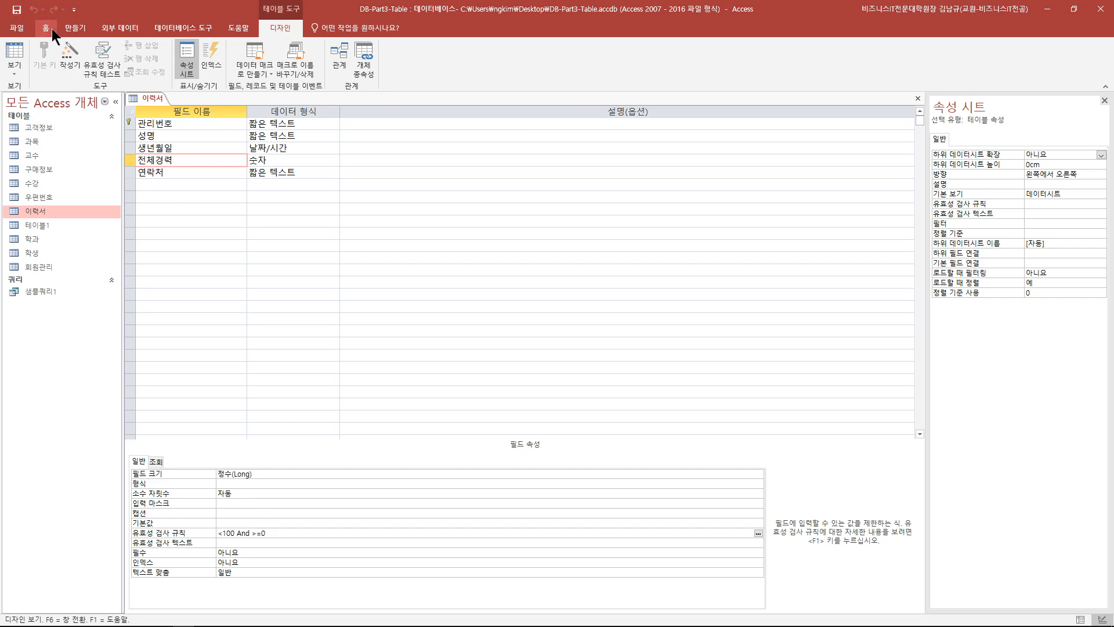
click(11, 56)
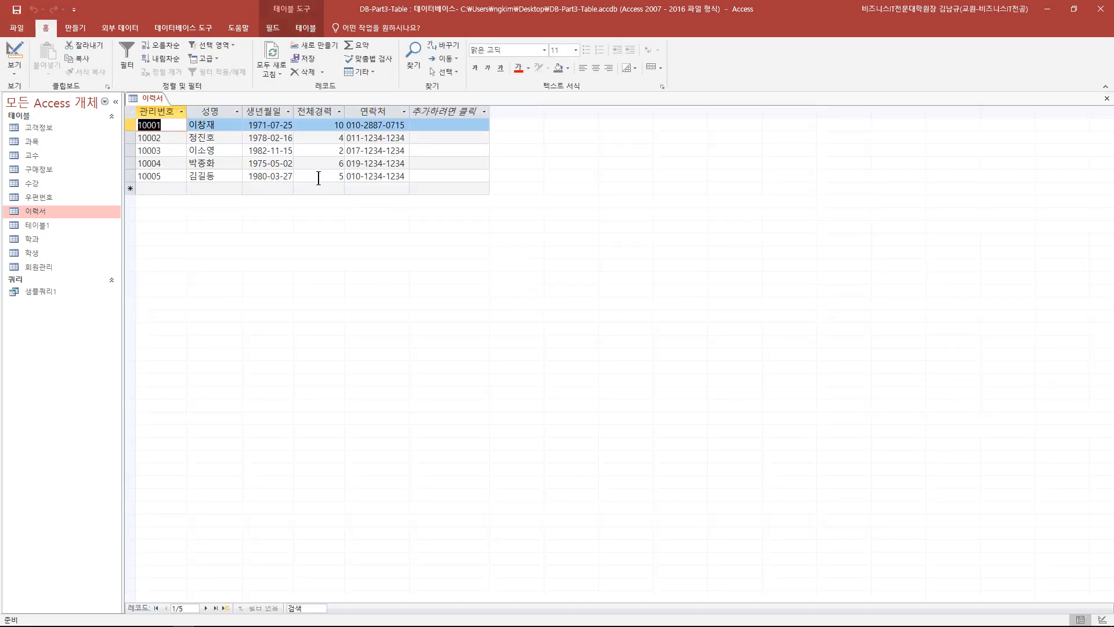
- Try 1000 and -10 in record 10005's 전체경력, both rejected, then set it to 50
double_click(340, 176)
text(1000)
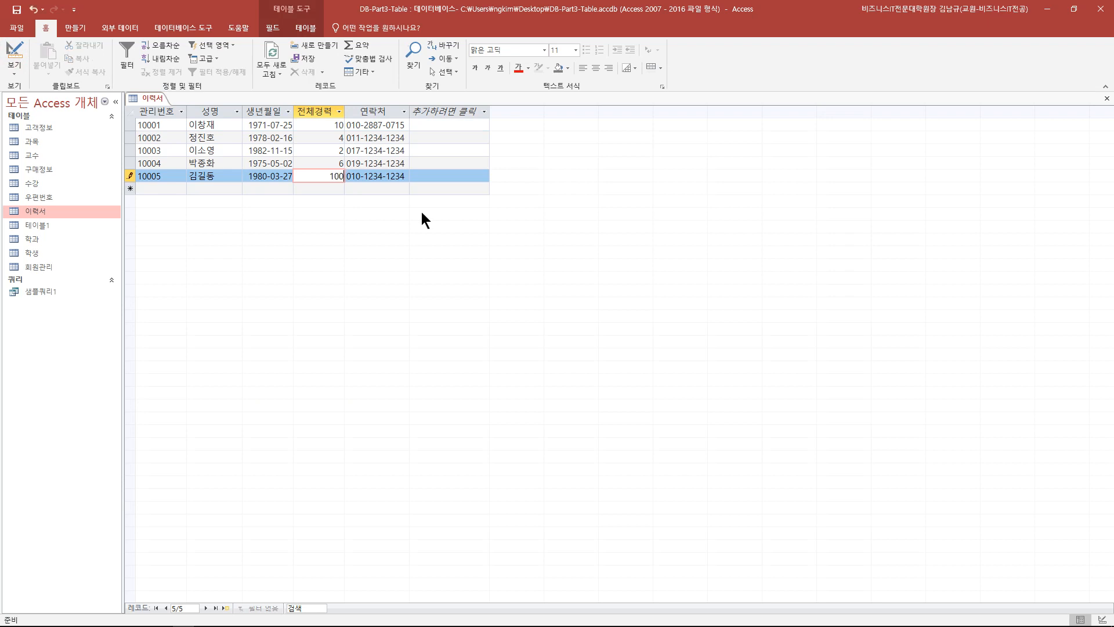
click(441, 184)
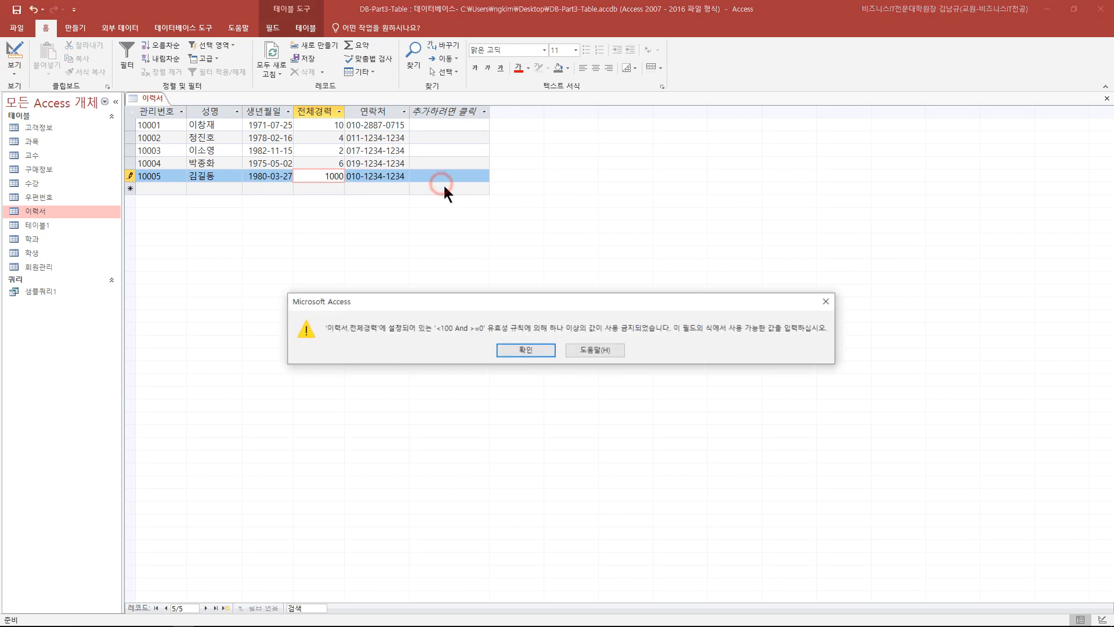
click(522, 350)
double_click(329, 175)
text(-10)
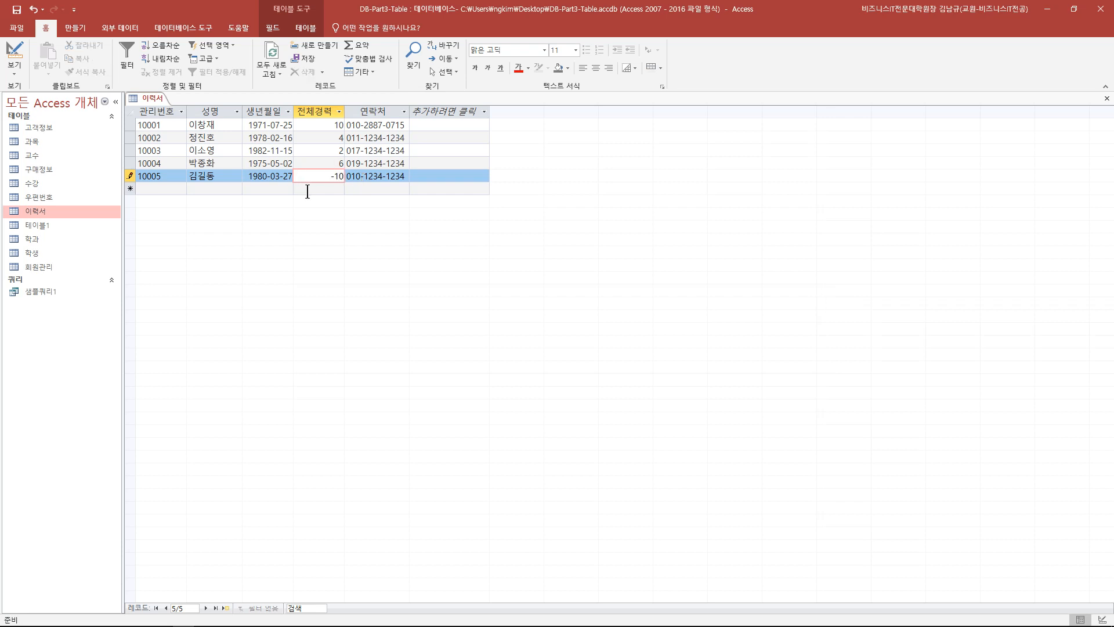
click(306, 190)
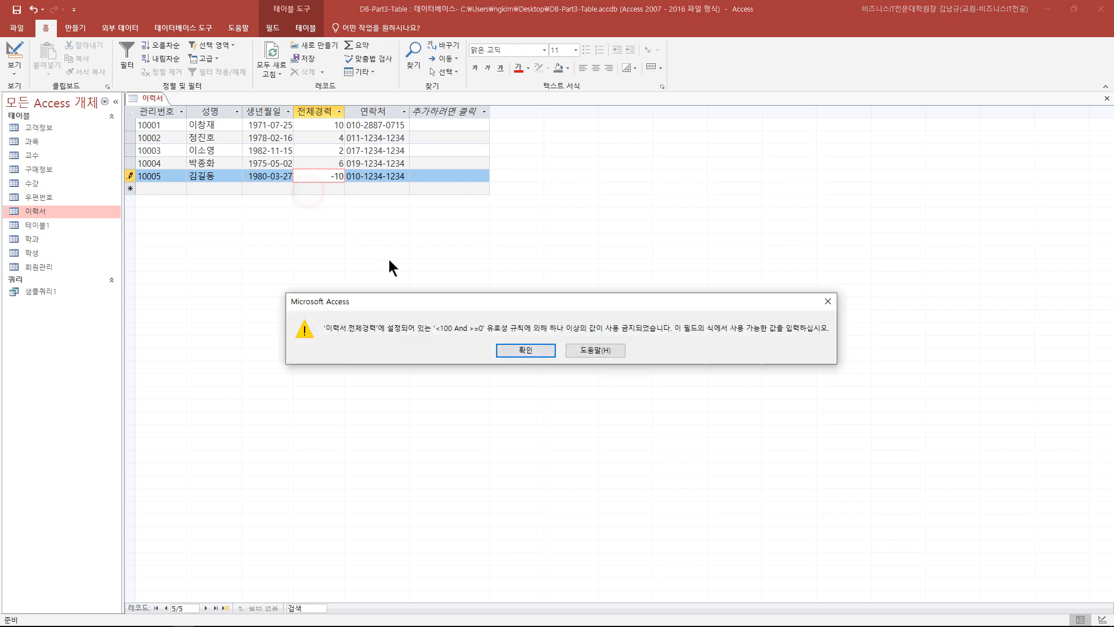
click(525, 350)
double_click(331, 175)
text(50)
click(374, 188)
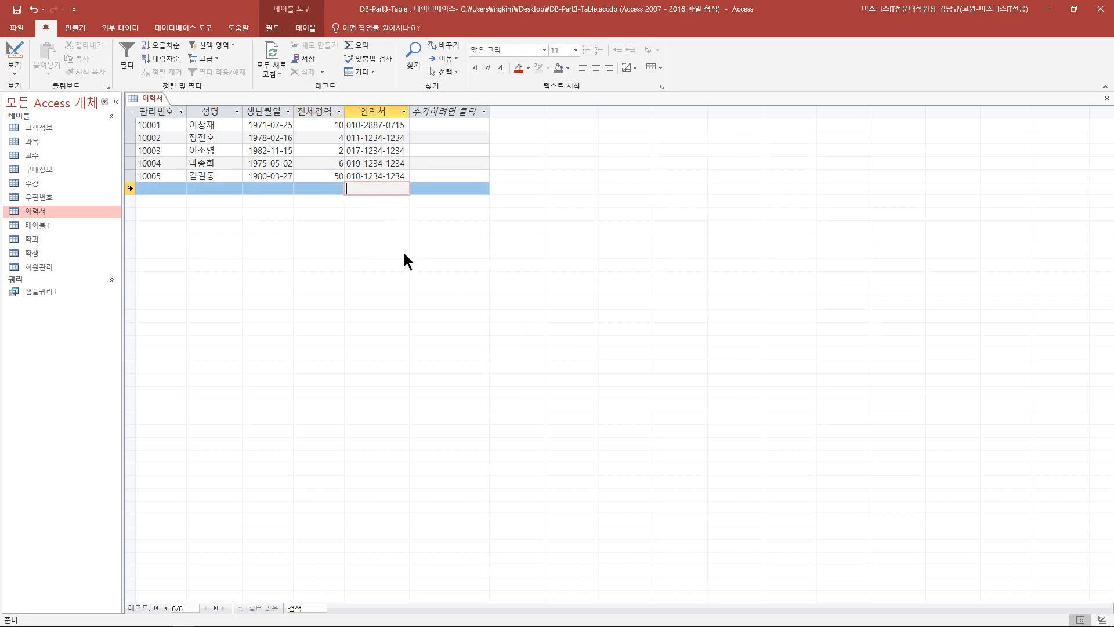
click(21, 53)
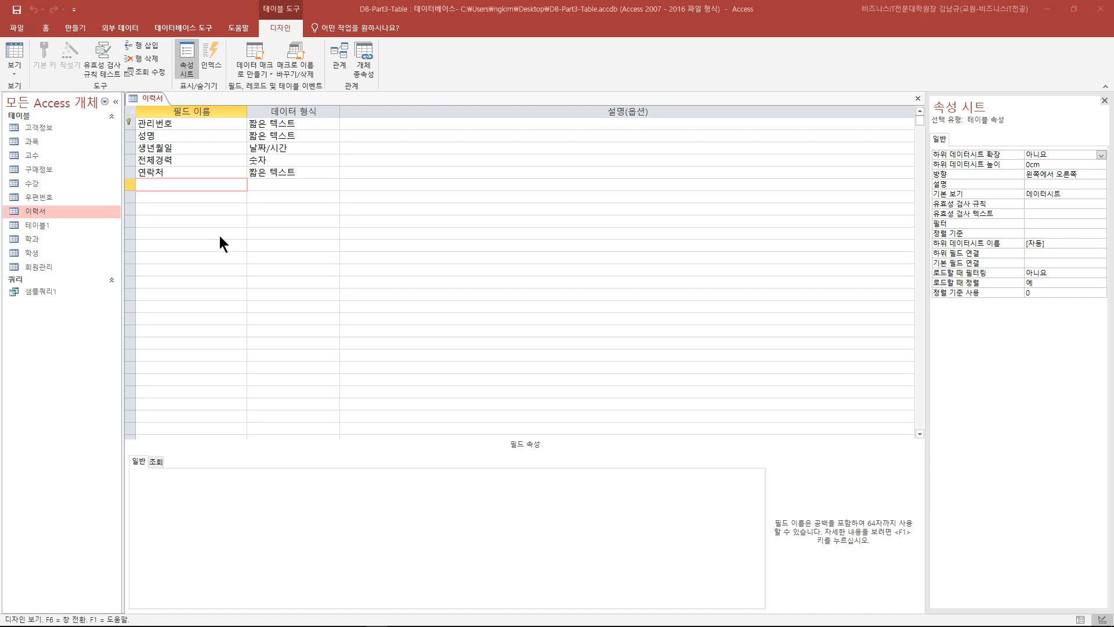
- Add a new short-text field named 국적
click(187, 184)
text(국적)
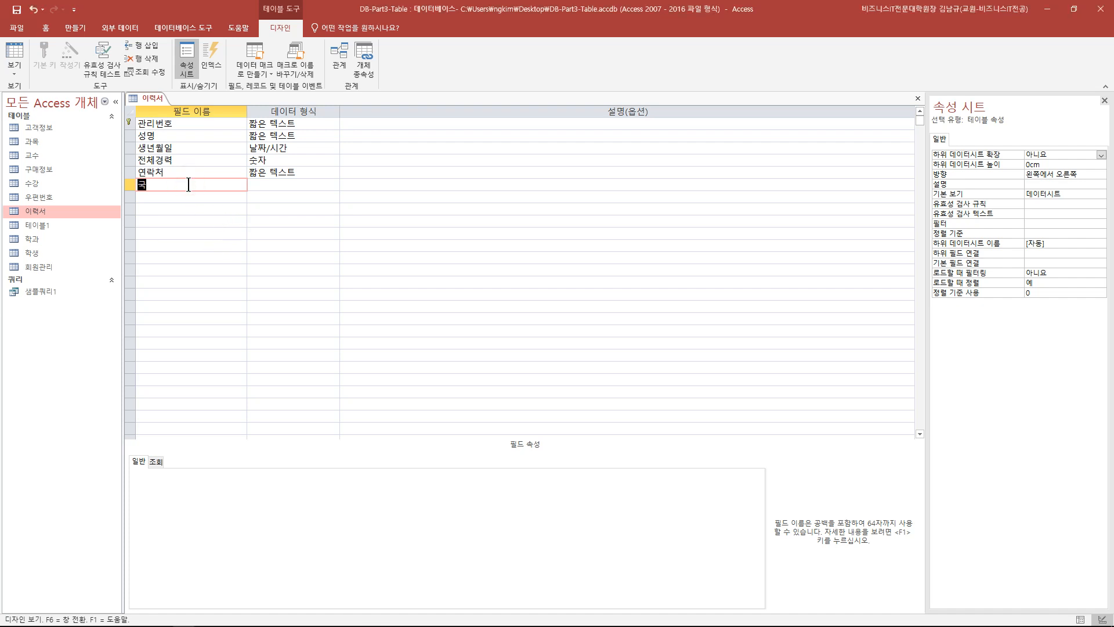
click(276, 184)
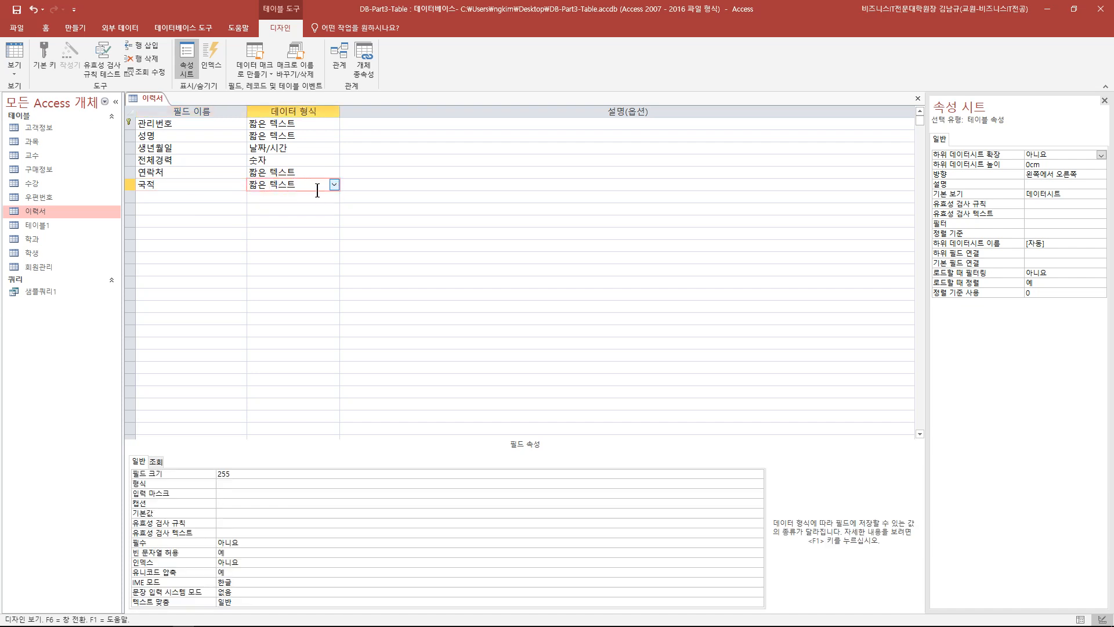
- Give 국적 the validation rule "한국" Or "미국", save, and test existing data
click(243, 524)
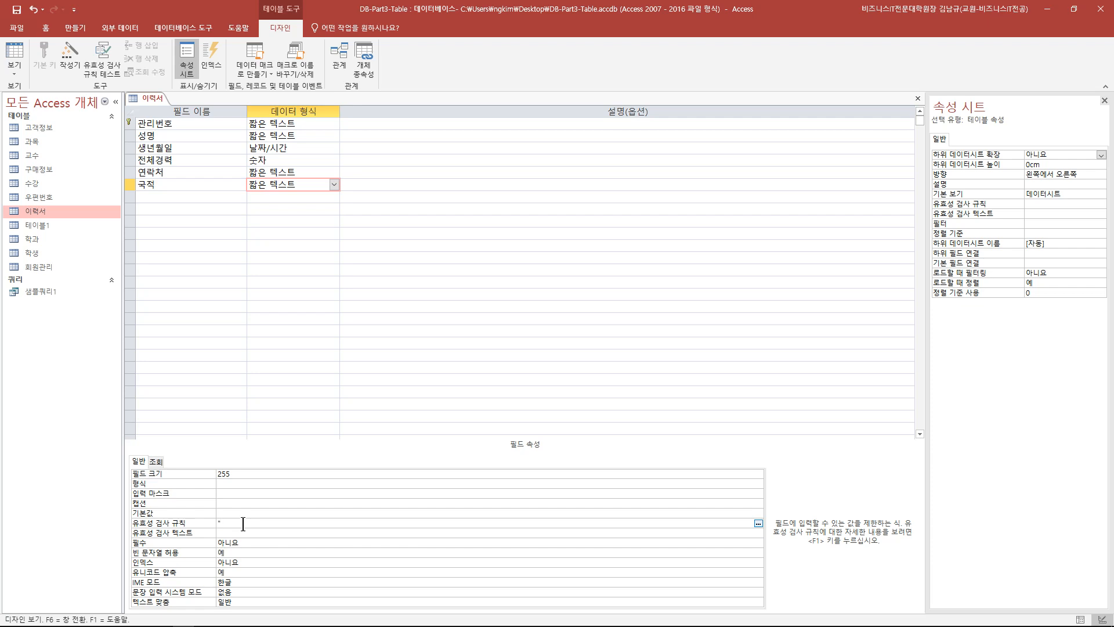
text(한국" OR"미국")
click(249, 520)
click(17, 10)
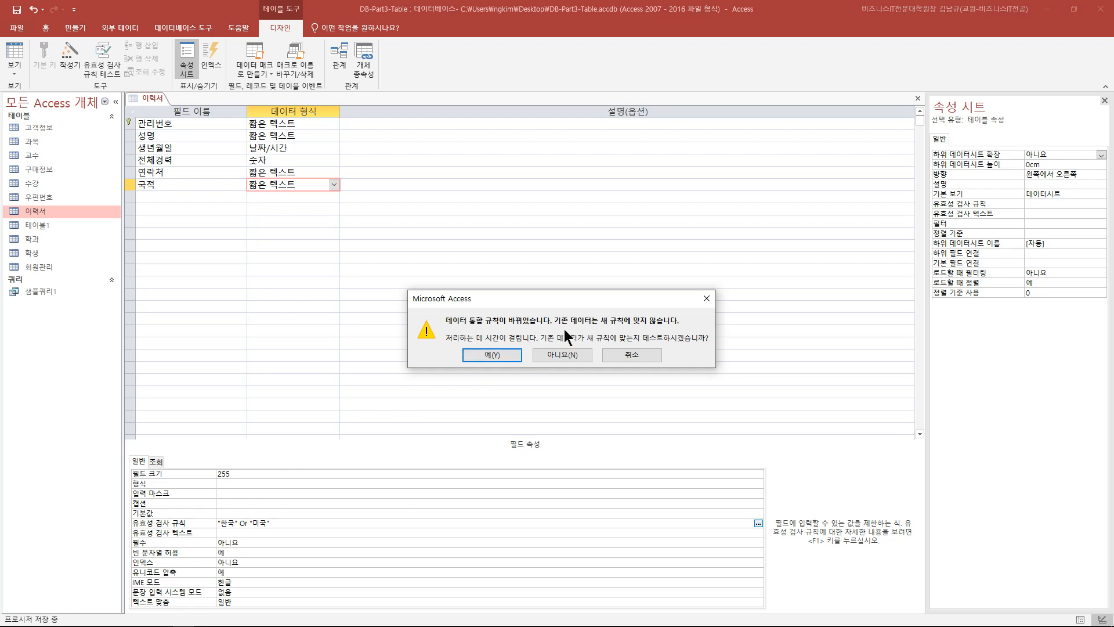
click(513, 350)
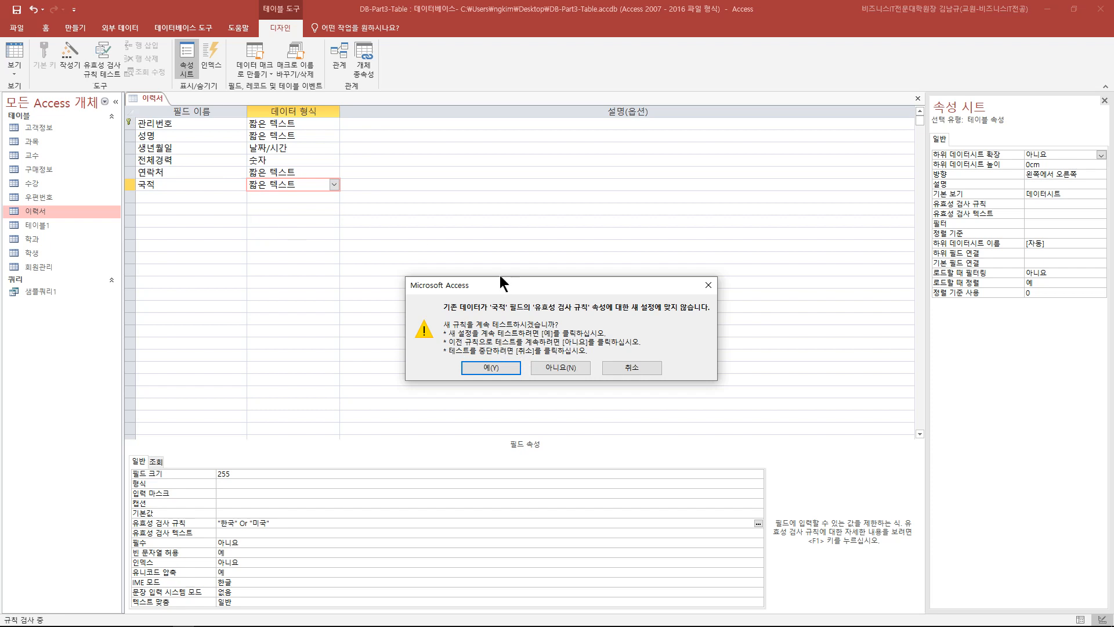
drag(523, 286, 421, 257)
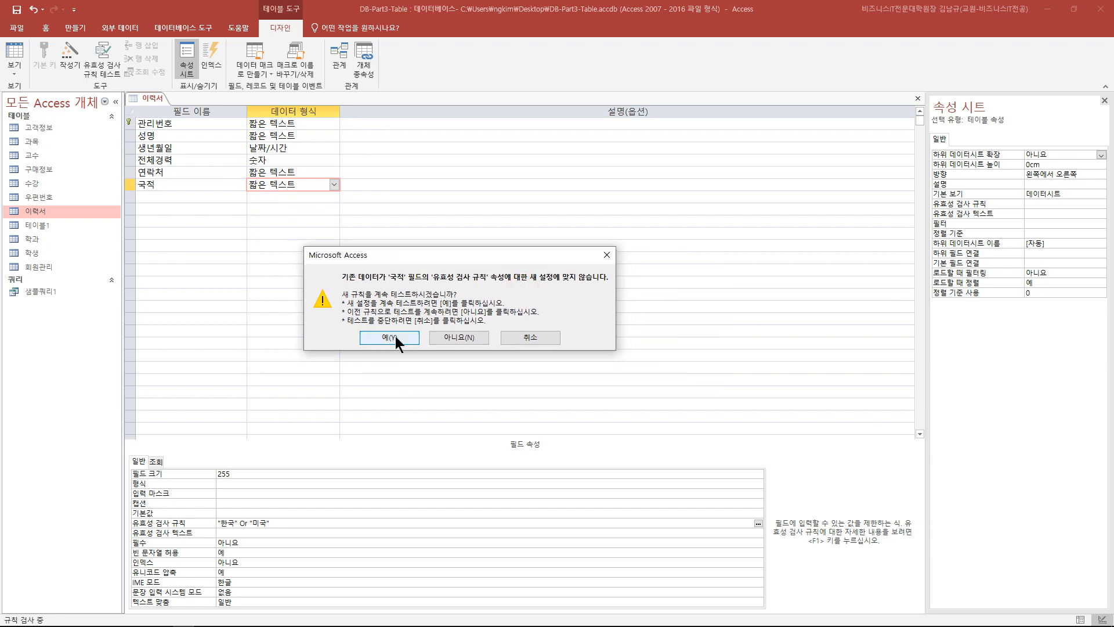
click(395, 336)
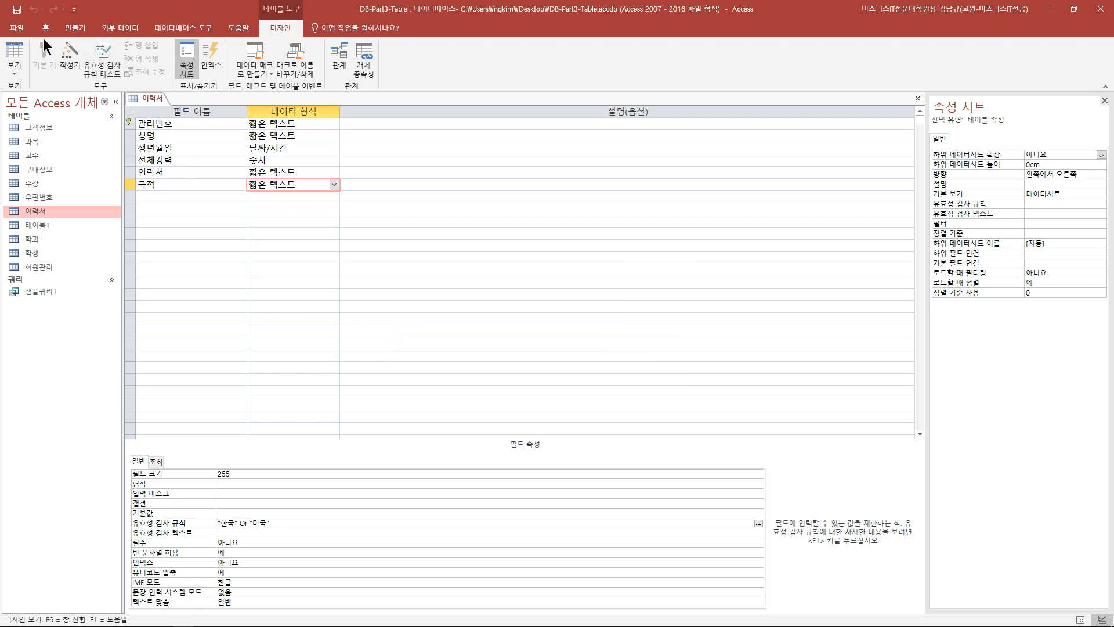
click(15, 53)
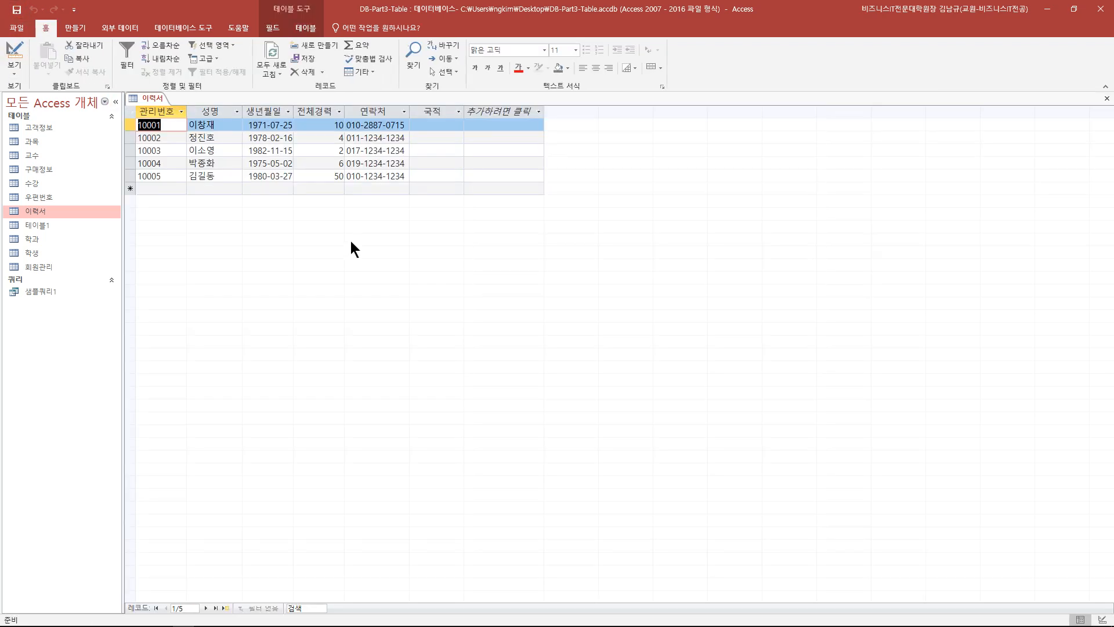
- Enter 국적 한국 for record 10001 and 미국 for record 10002
click(437, 126)
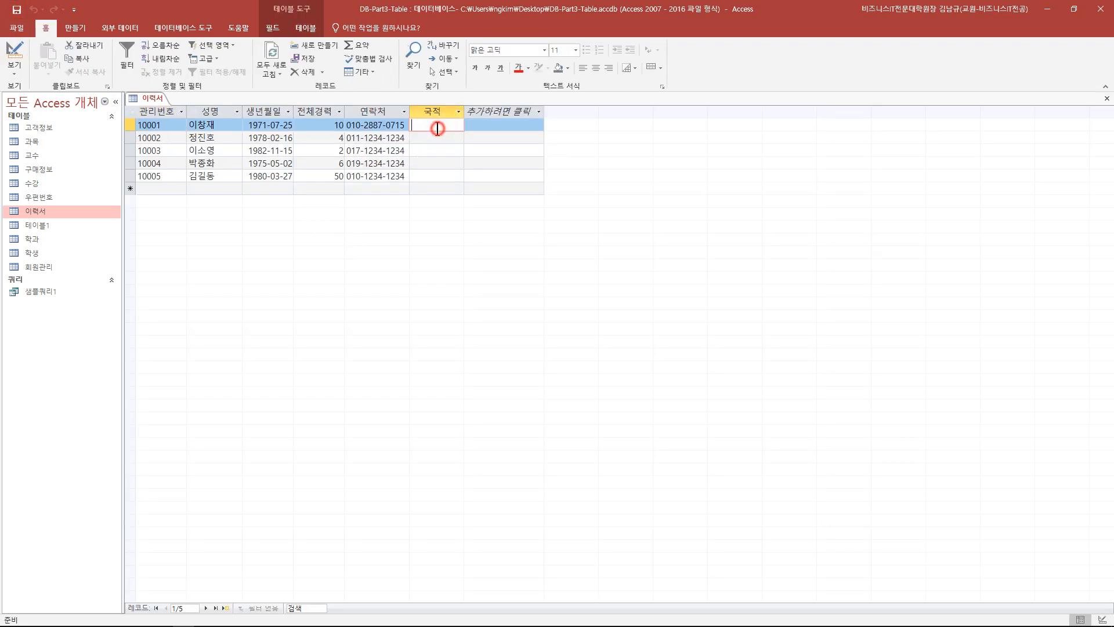
text(한ㄱ국)
key(Tab)
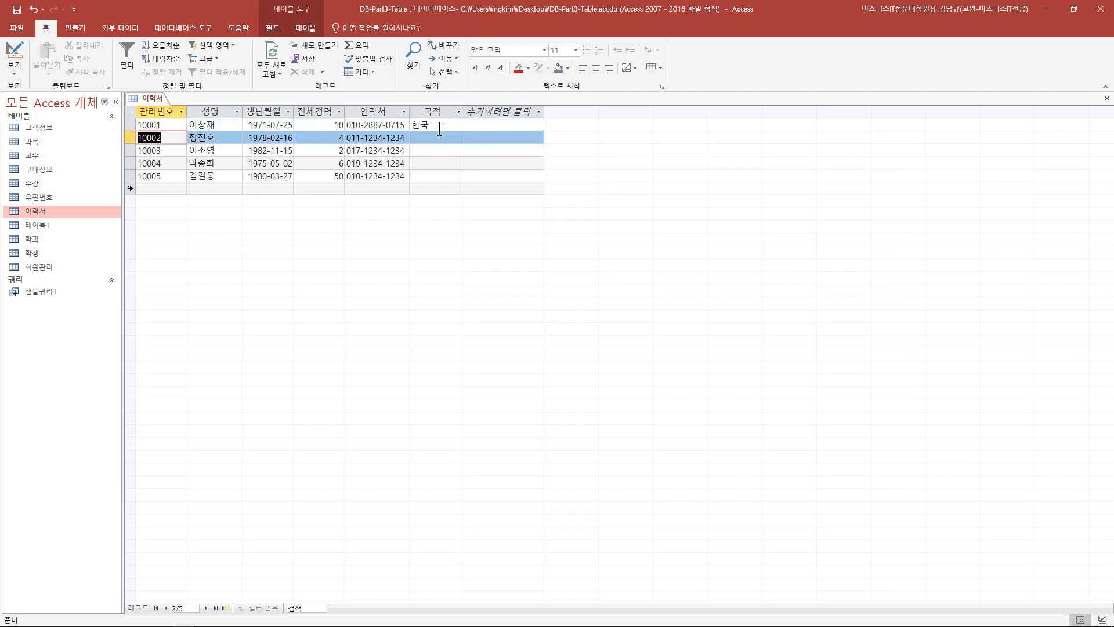
click(444, 140)
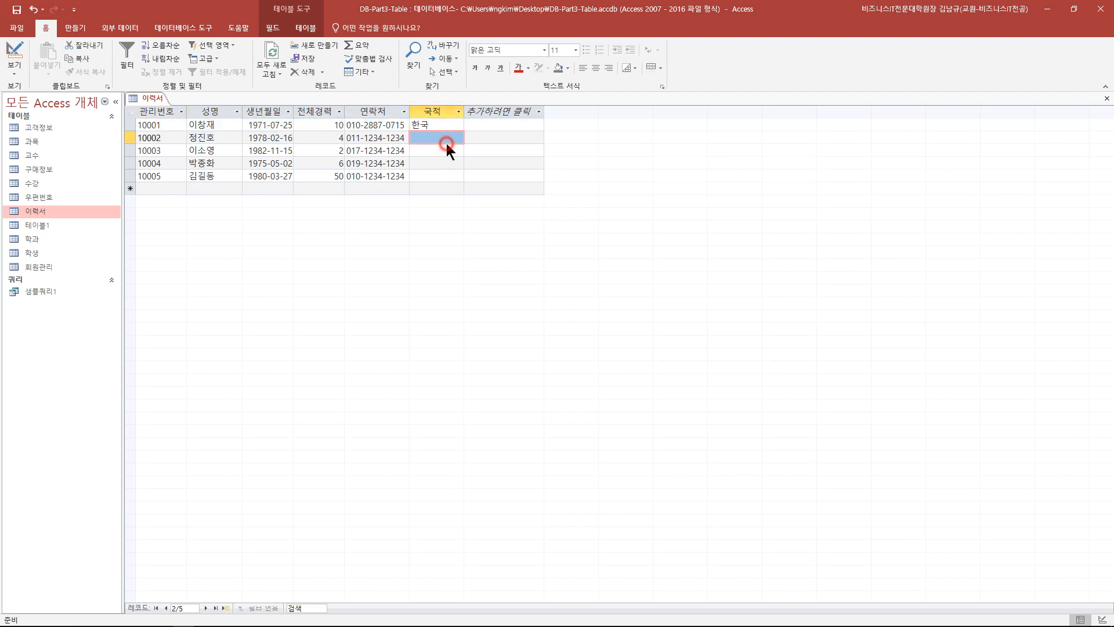
text(미국)
key(Tab)
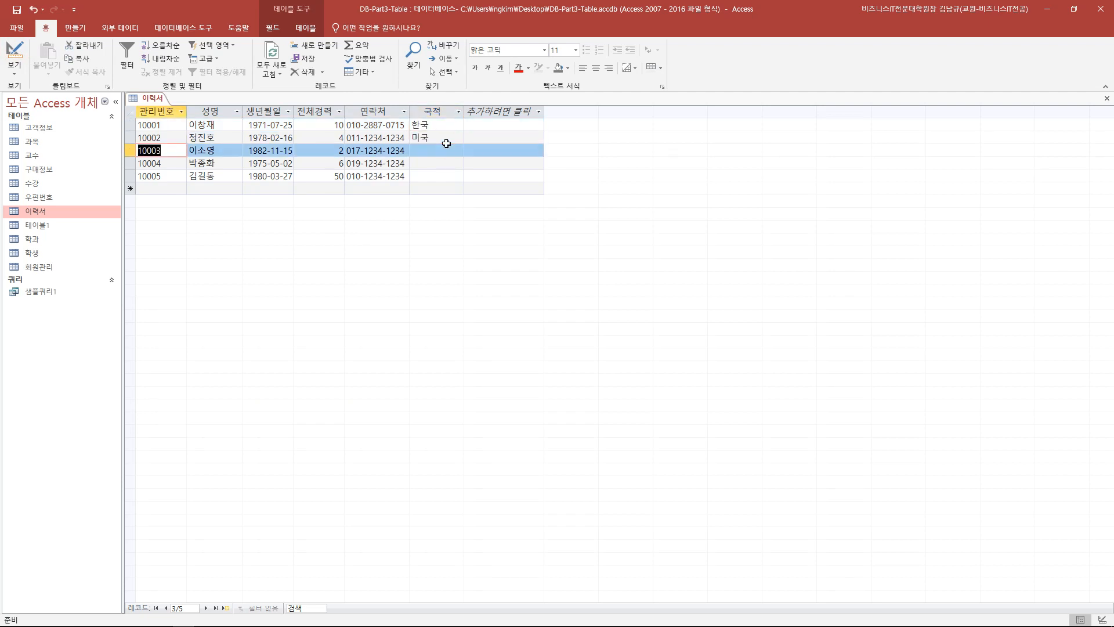
- Try 일본 for record 10003, dismiss the rejection, and clear the cell
click(436, 153)
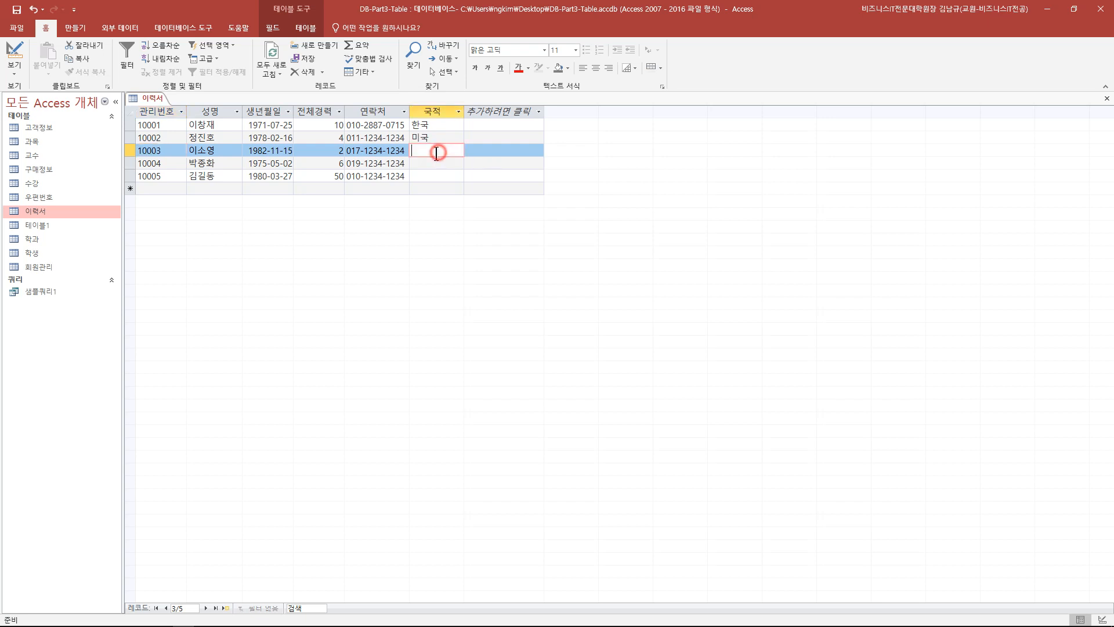
text(일본)
key(Tab)
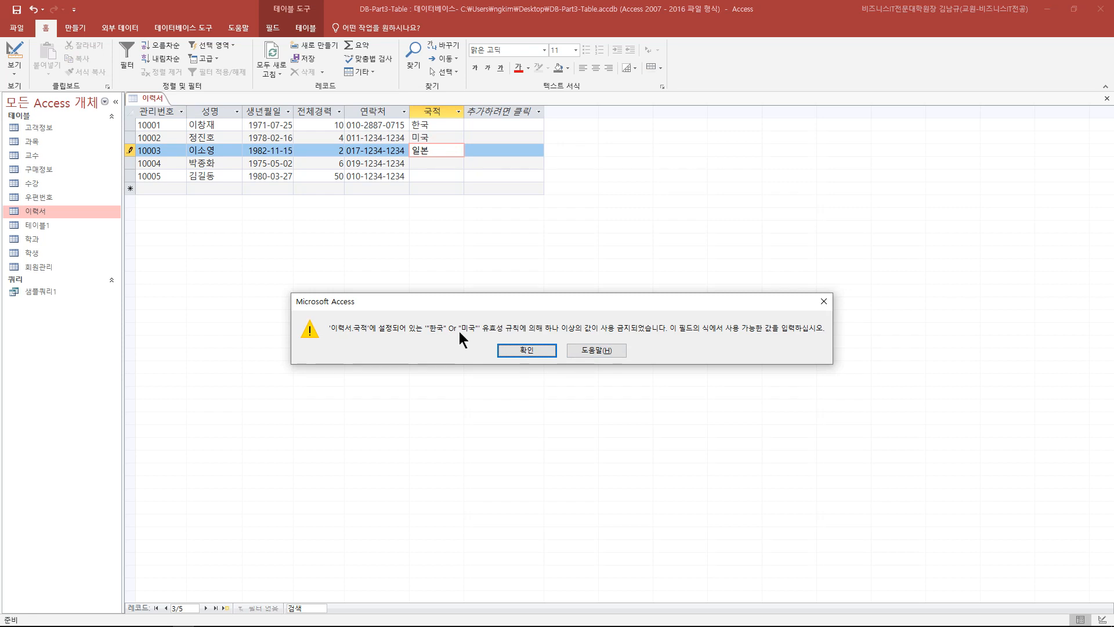
click(823, 301)
double_click(422, 151)
key(Delete)
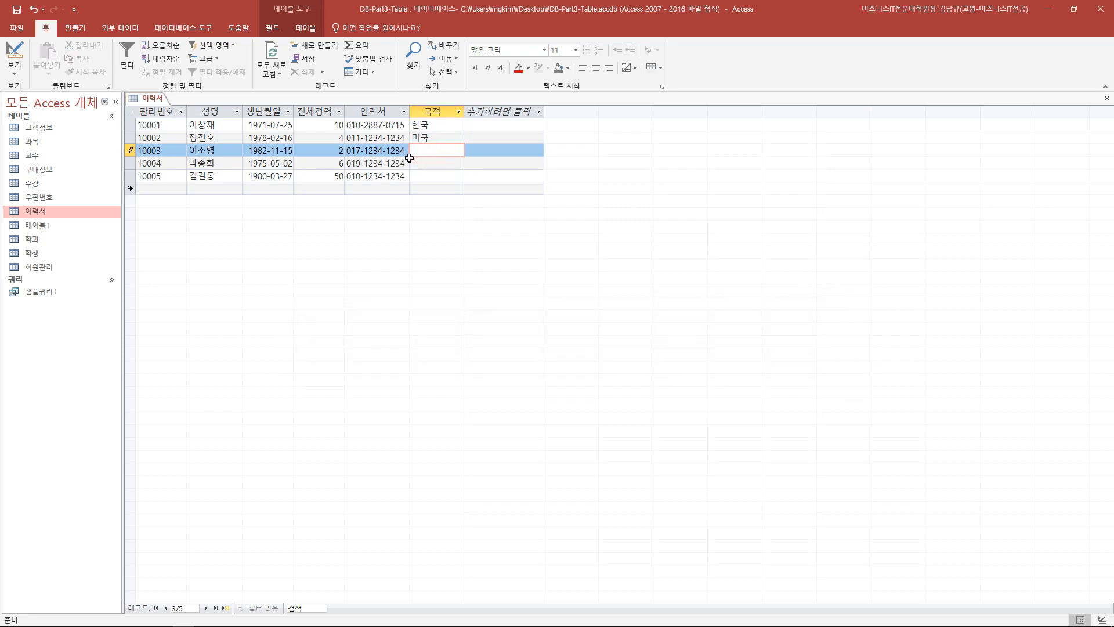
click(448, 164)
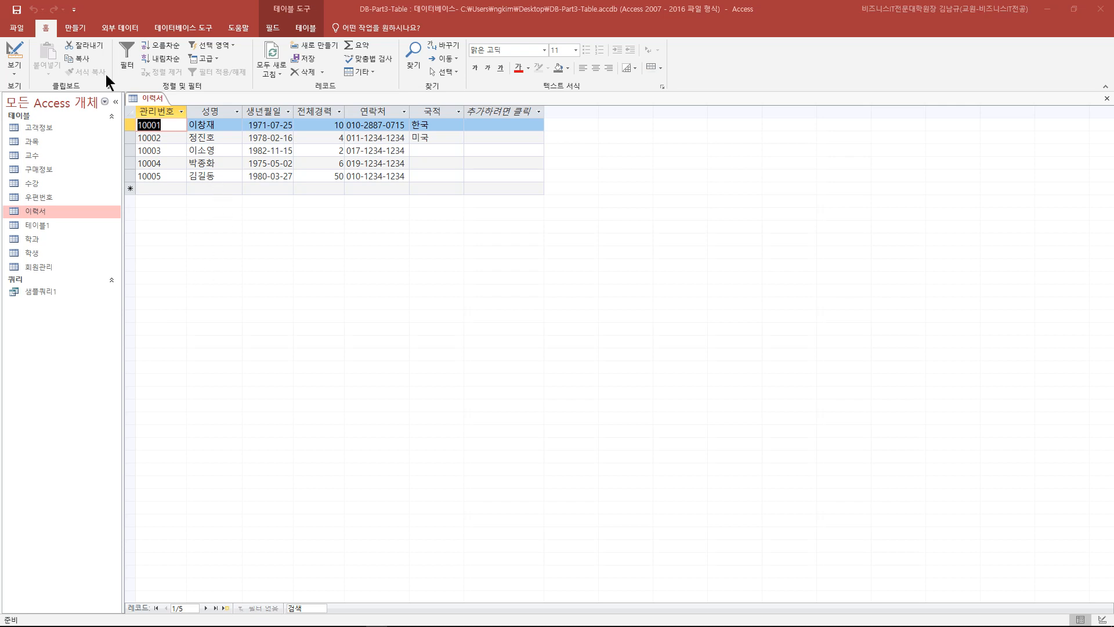
click(15, 53)
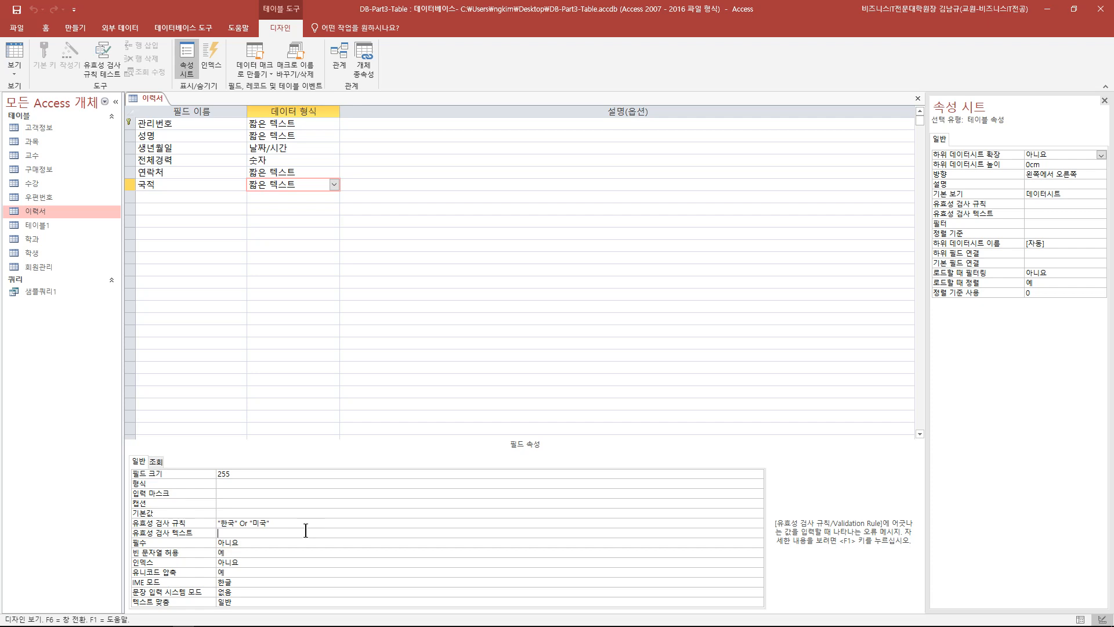
- Set 국적's validation text to '허용된 국적이 아닙니다.' and save the table
text(허용된 국적이 아닙니다.)
click(20, 15)
click(14, 55)
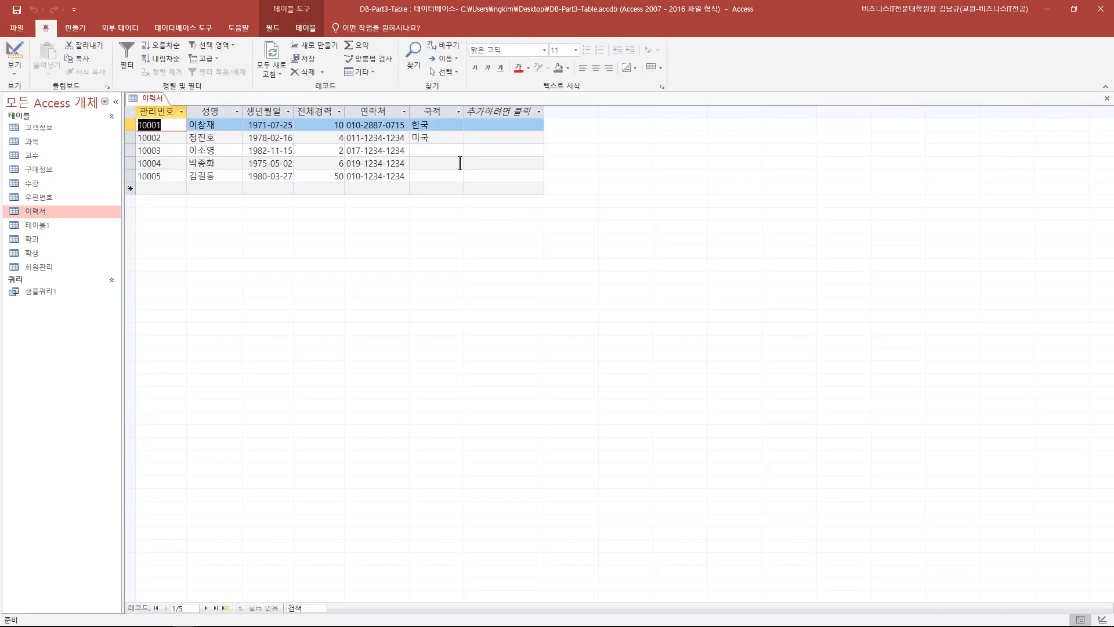
- Enter 일본 for record 10003 to trigger the custom message, then delete it
click(443, 152)
text(일본)
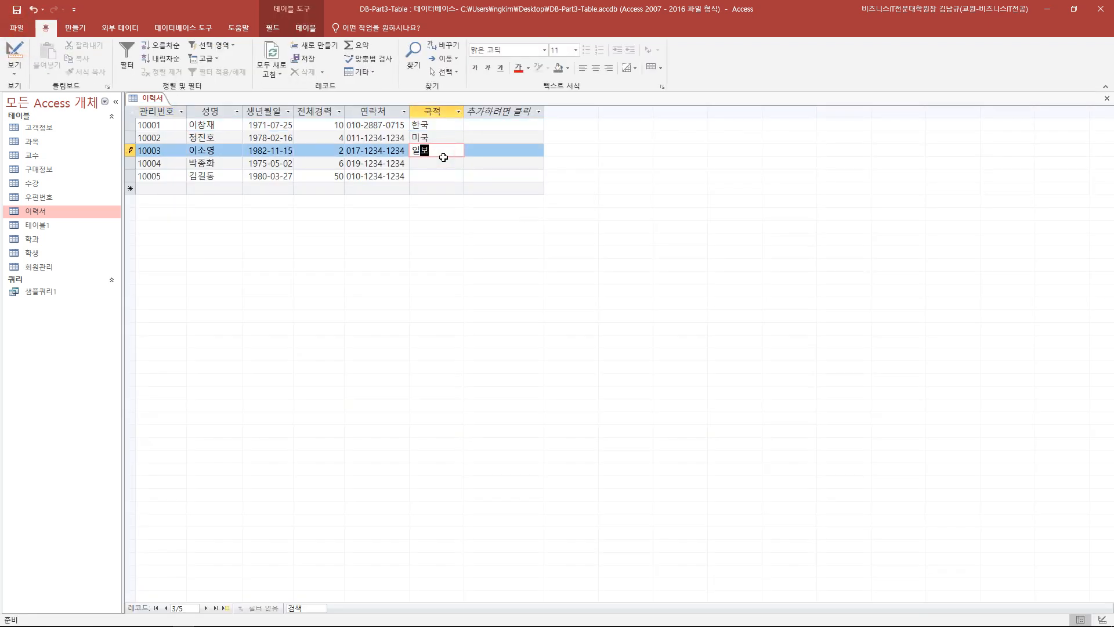
key(Return)
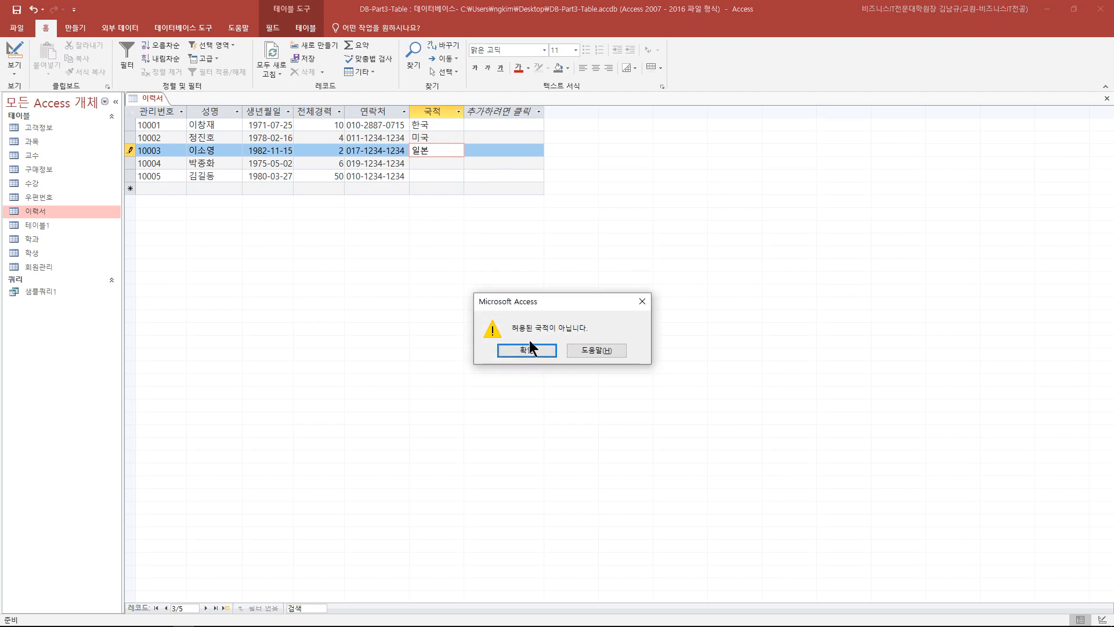
drag(561, 298, 357, 219)
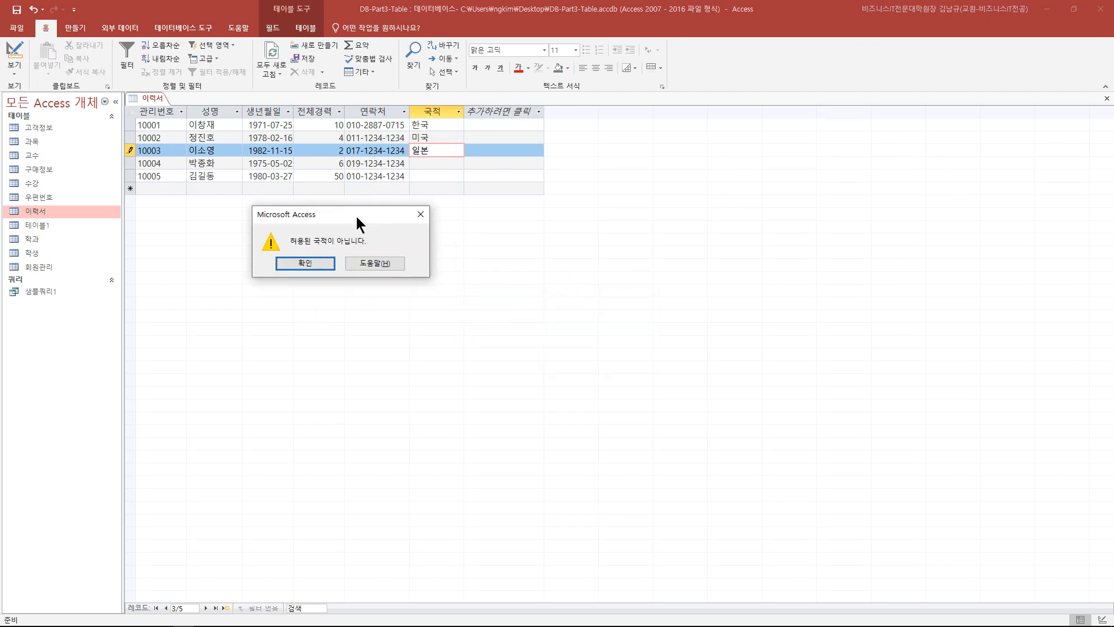
click(421, 216)
key(shift+Home)
key(BackSpace)
- Return to the 이력서 table's Design view and advance to the input mask slide
click(17, 49)
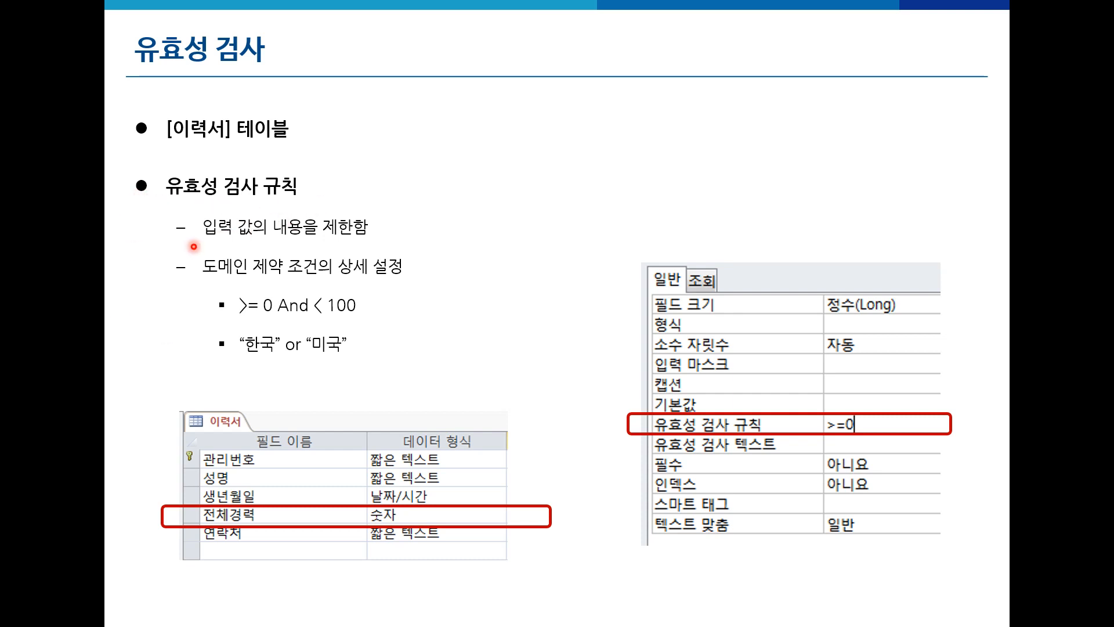
key(Right)
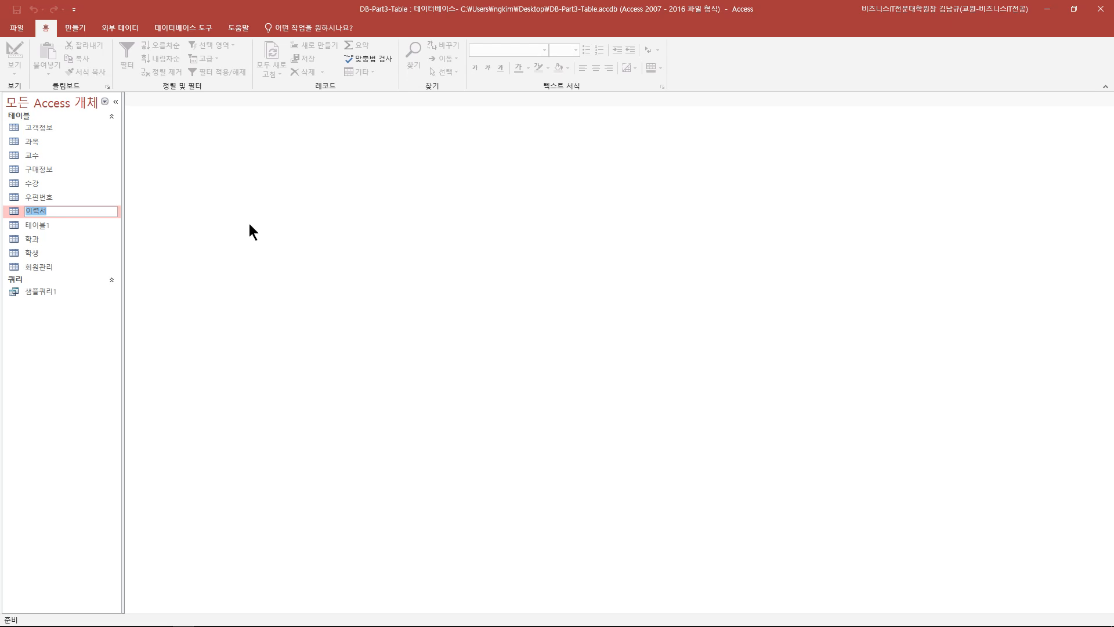
- Cancel the rename and open the 이력서 table in Design view
click(152, 246)
click(47, 212)
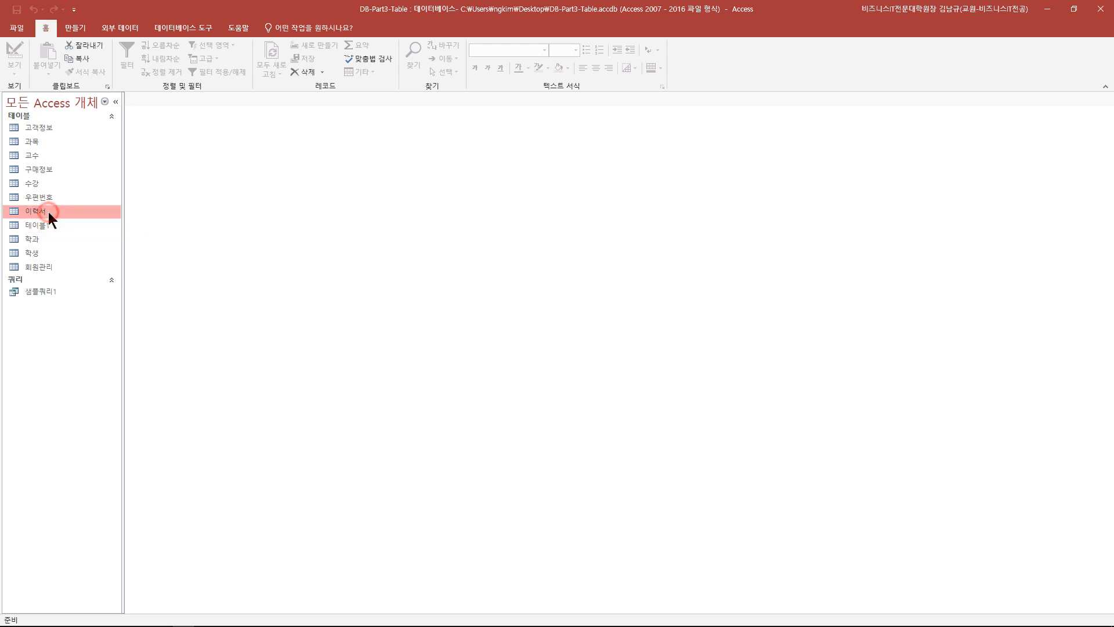
right_click(48, 212)
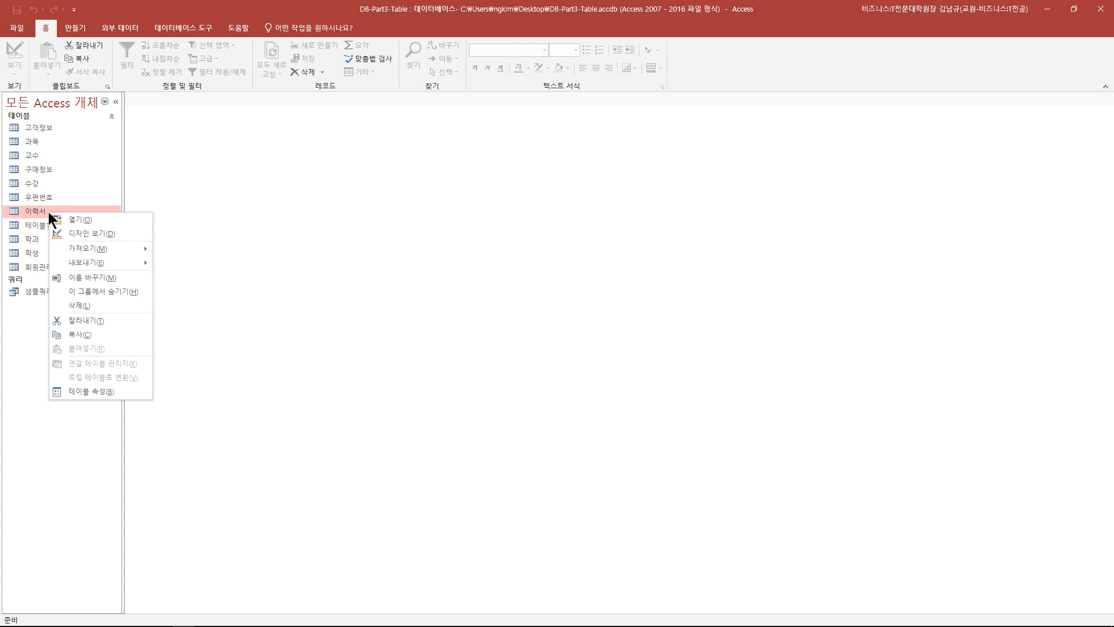
click(92, 232)
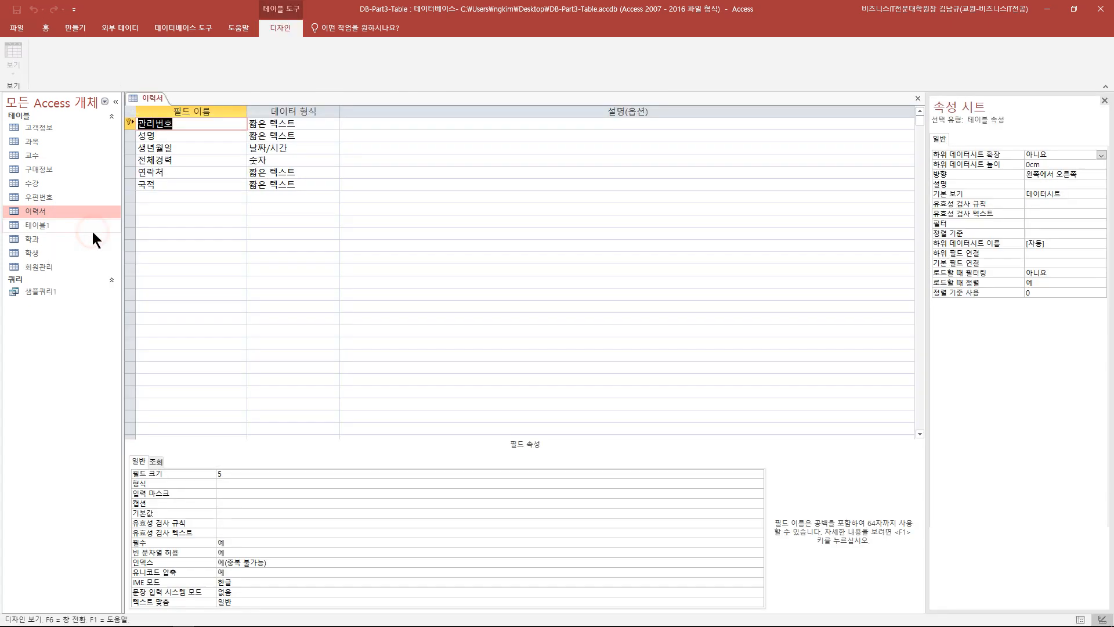
- Select the 연락처 field and launch the wizard from its 입력 마스크 property
click(152, 172)
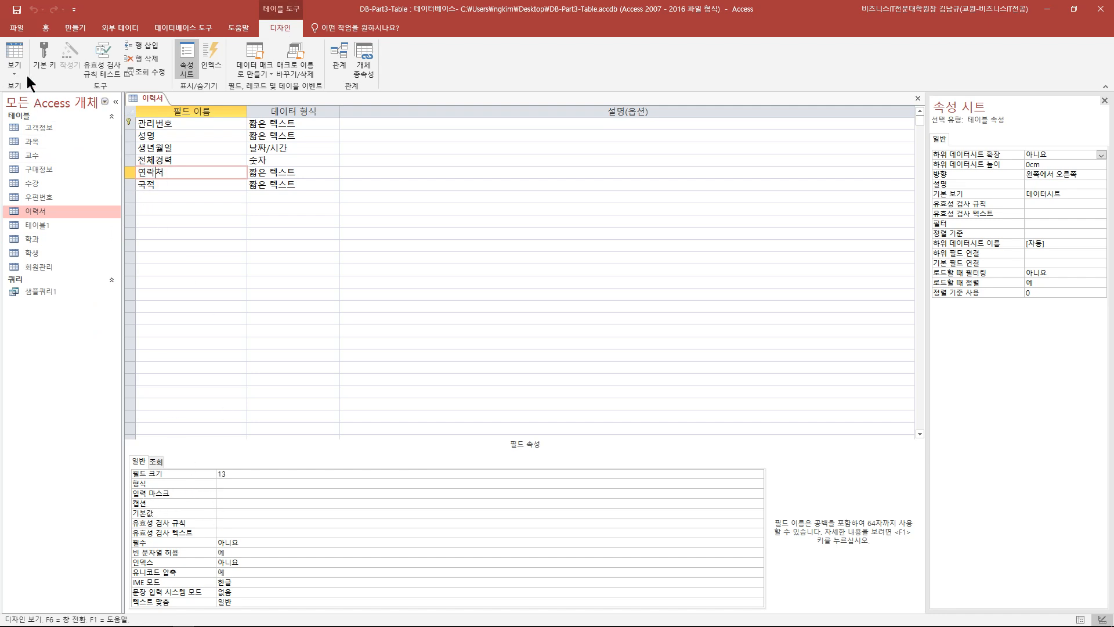
click(16, 57)
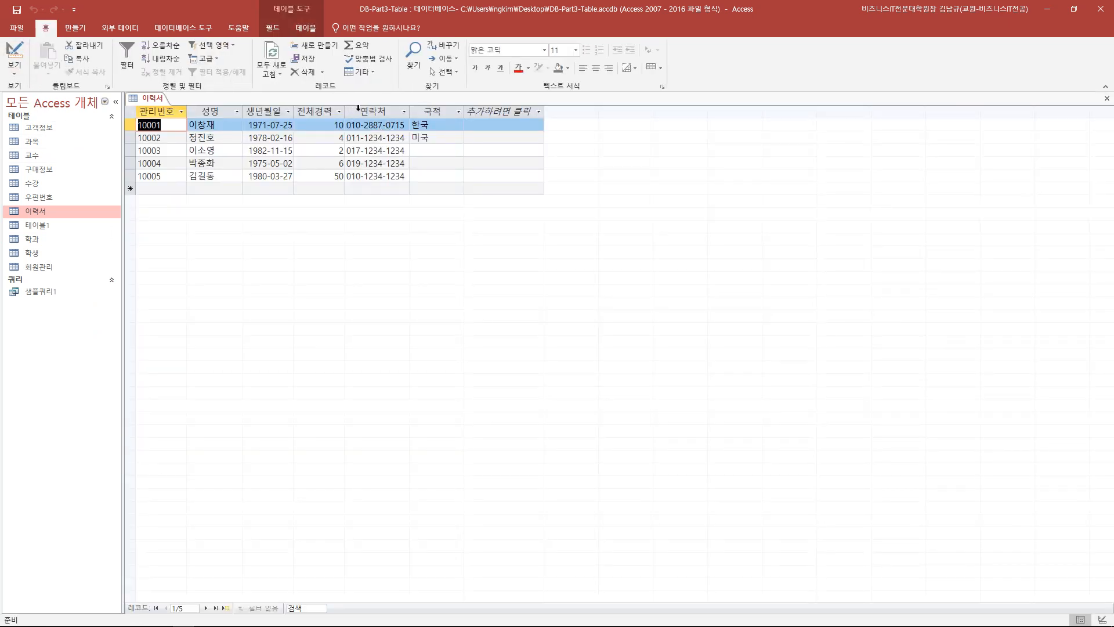
click(18, 57)
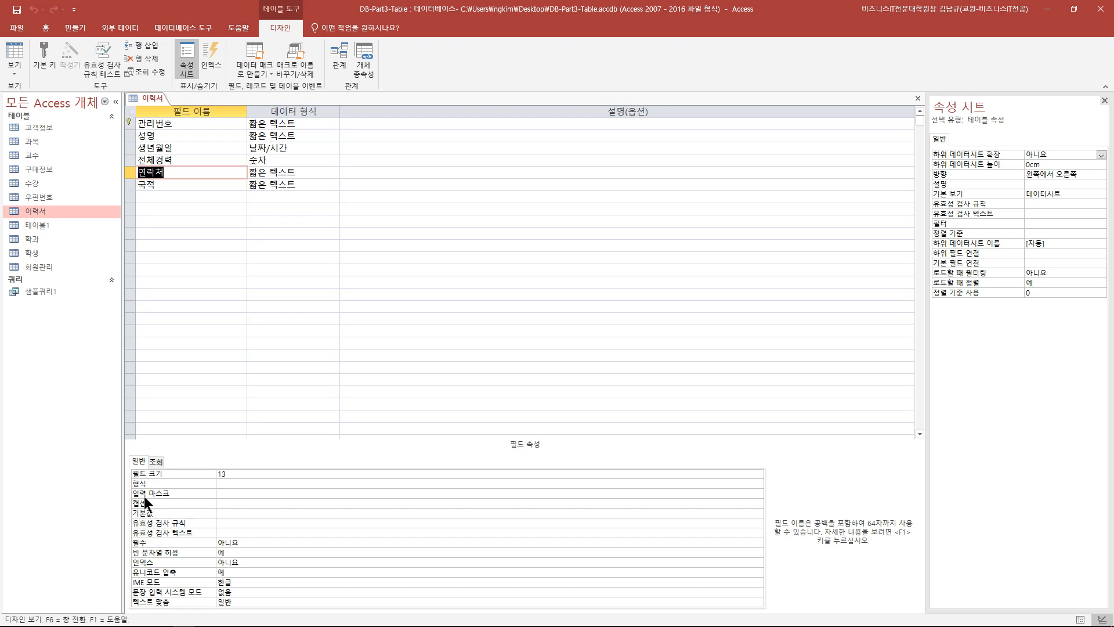
click(225, 495)
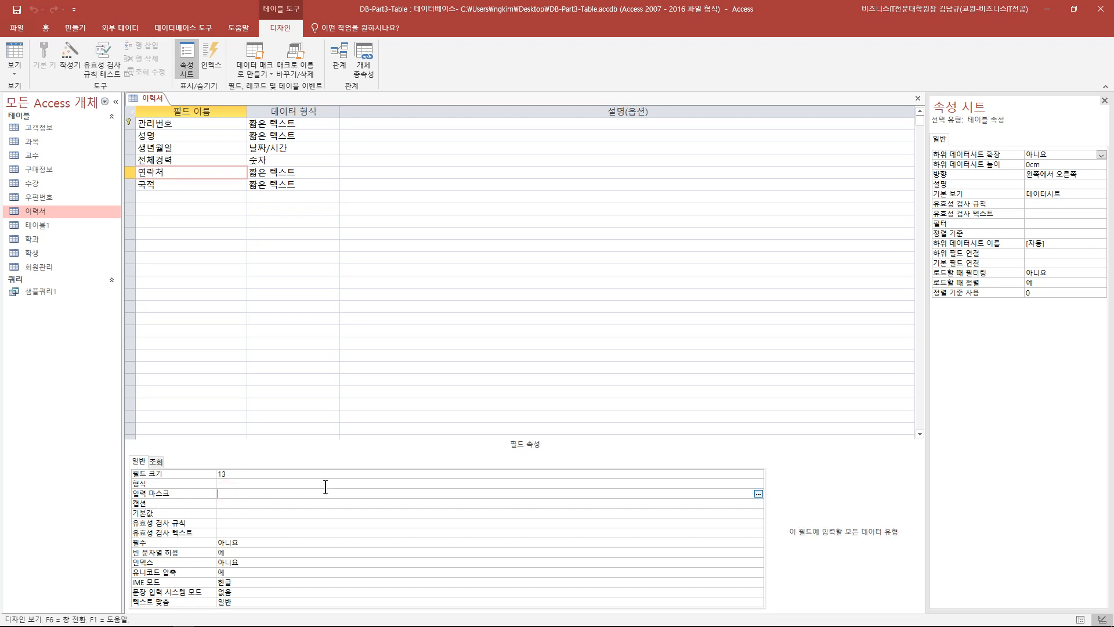
click(758, 493)
drag(603, 155, 419, 155)
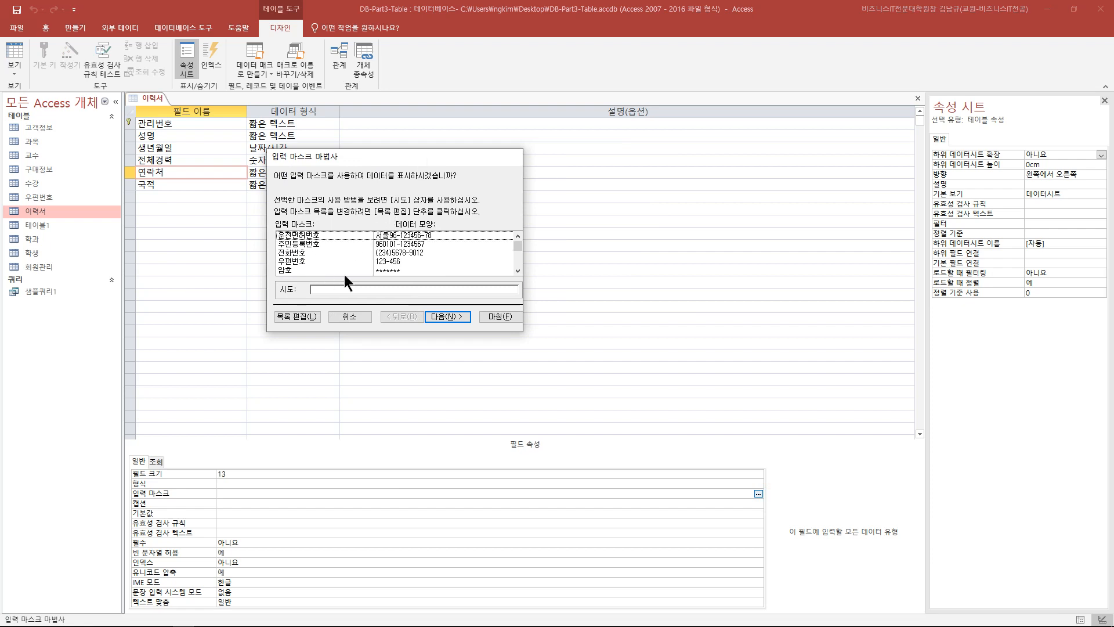
click(305, 252)
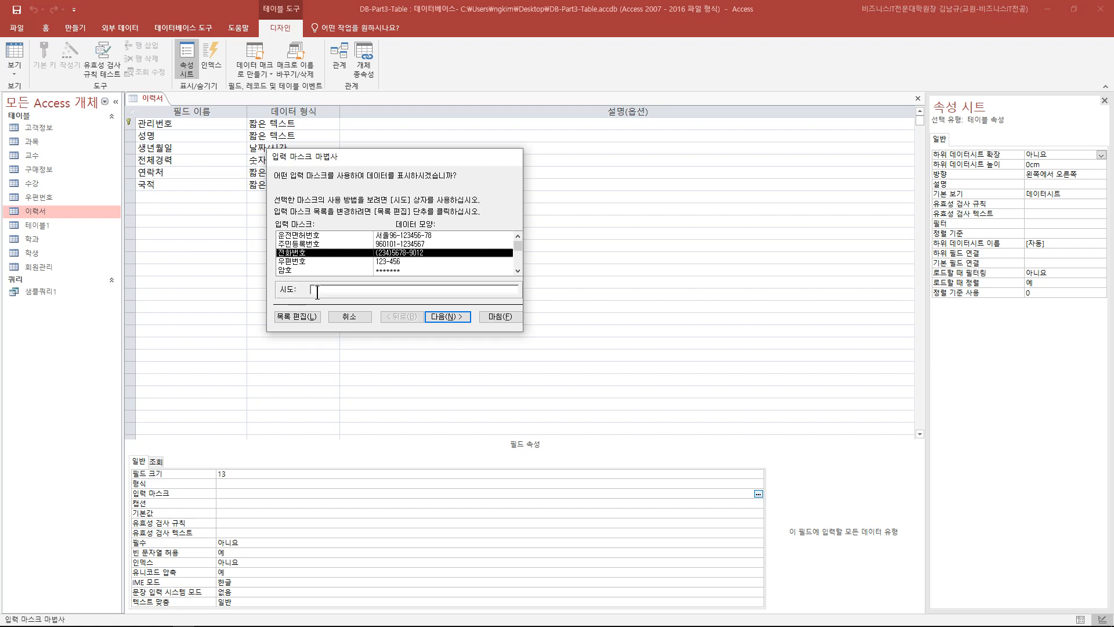
click(314, 292)
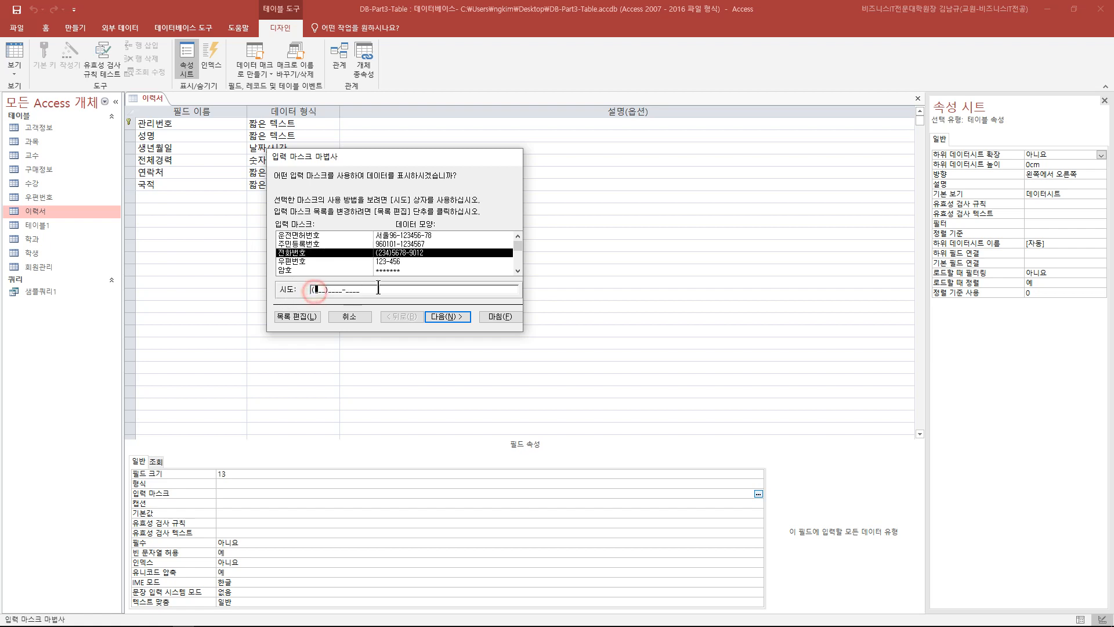
text(111)2223-123)
key(BackSpace)
key(BackSpace)
key(BackSpace)
key(BackSpace)
key(BackSpace)
key(BackSpace)
key(BackSpace)
key(BackSpace)
key(BackSpace)
key(BackSpace)
text(831)4234-1321)
click(337, 292)
double_click(378, 288)
key(Delete)
click(336, 252)
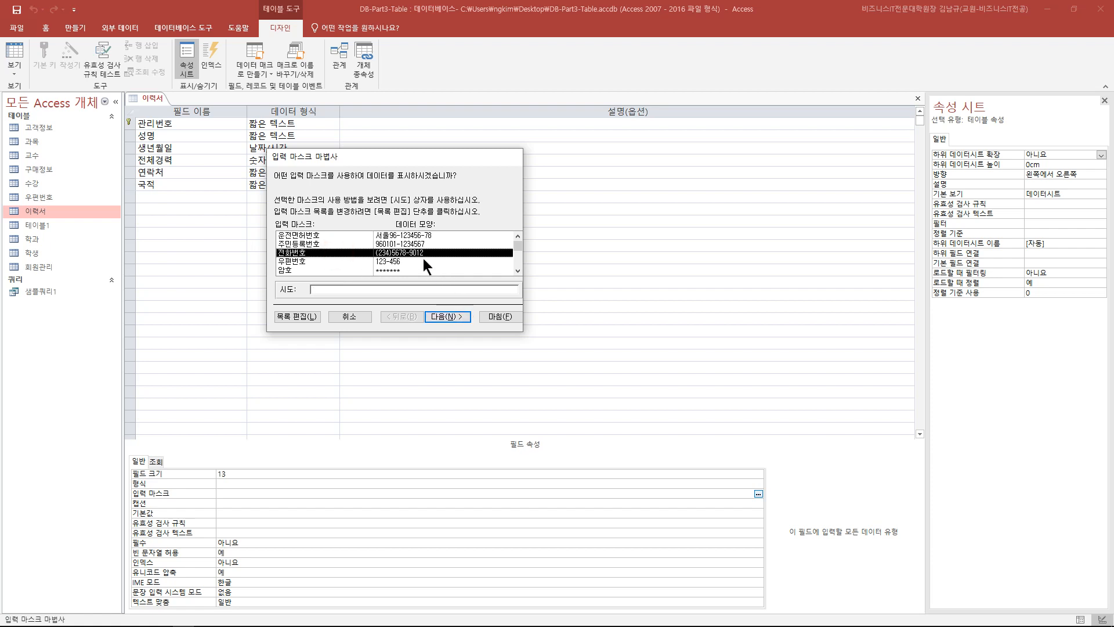
drag(388, 157, 374, 163)
click(307, 250)
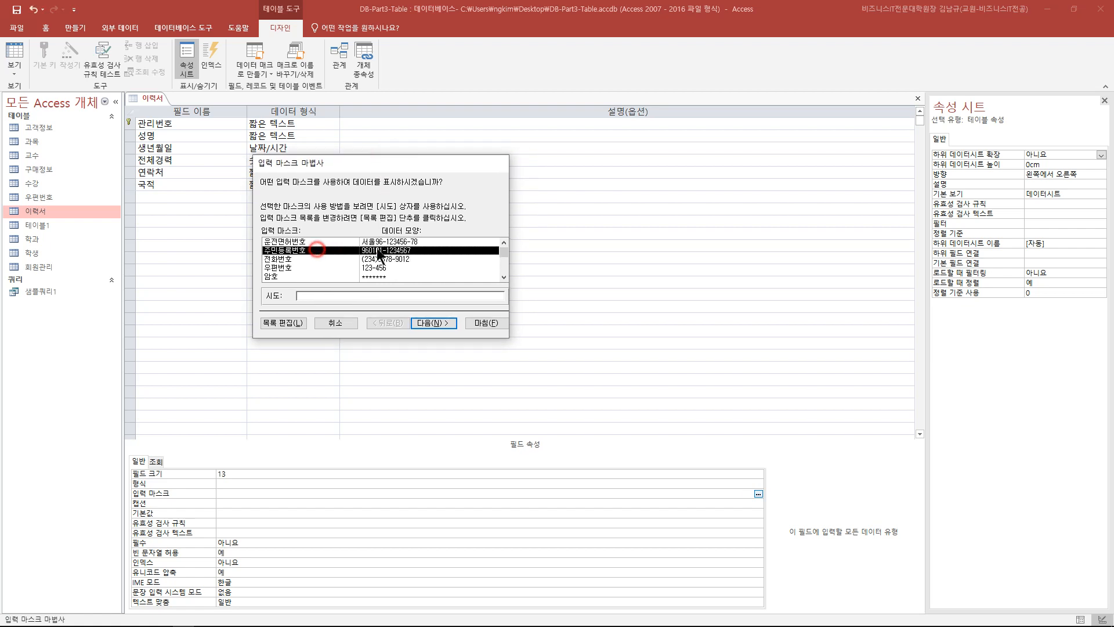
scroll(505, 255, down, 2)
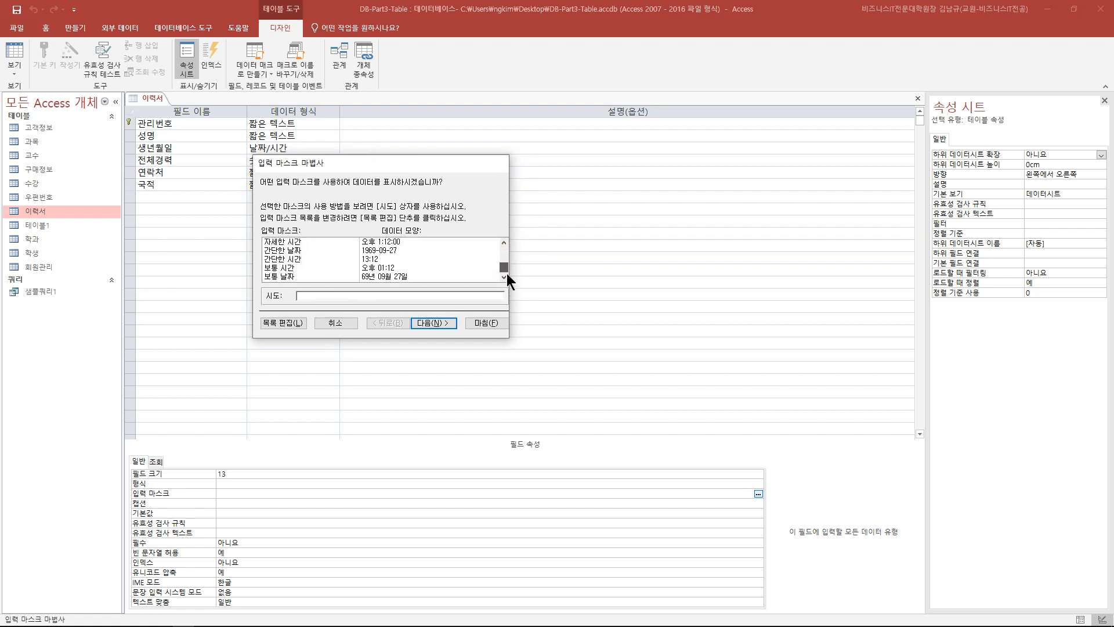
drag(504, 268, 509, 247)
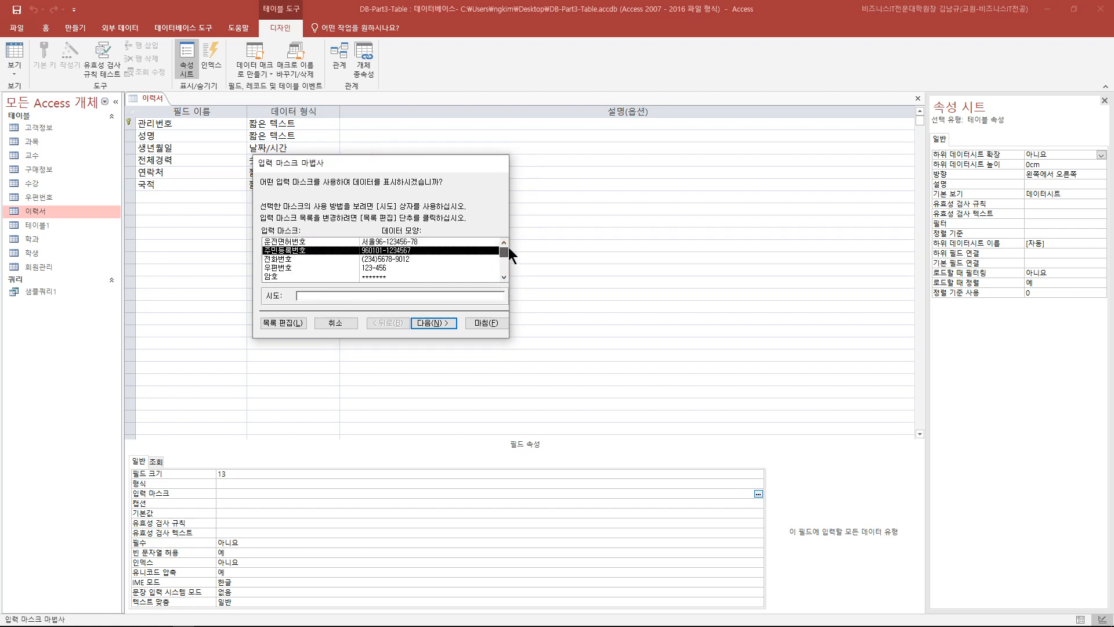
click(409, 294)
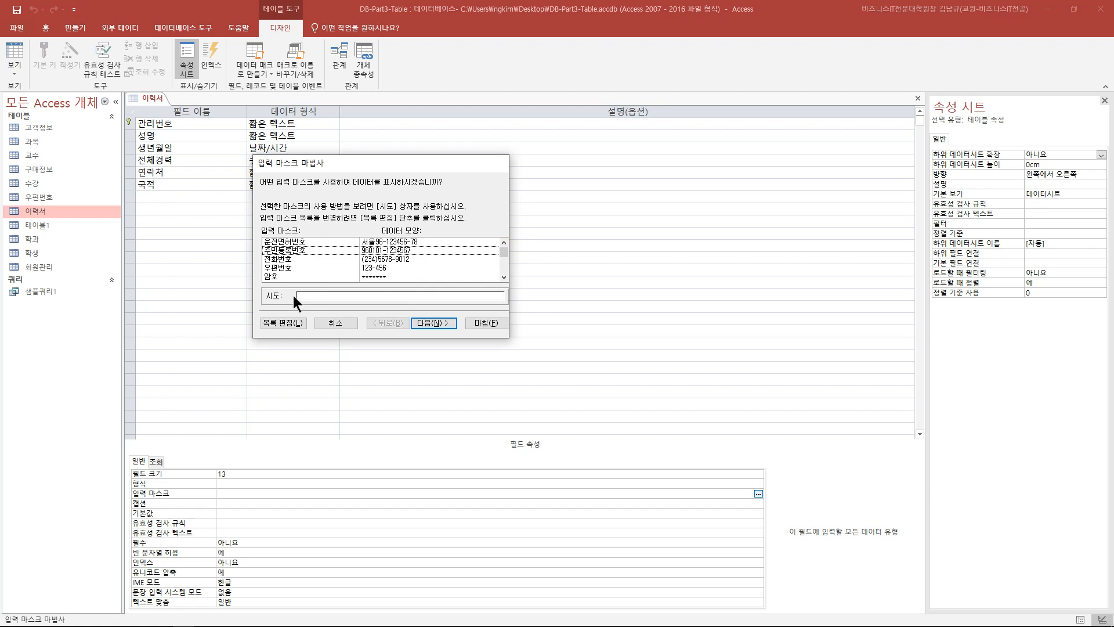
- Open the editable input mask list and browse the saved entries to 교내전화번호
click(280, 323)
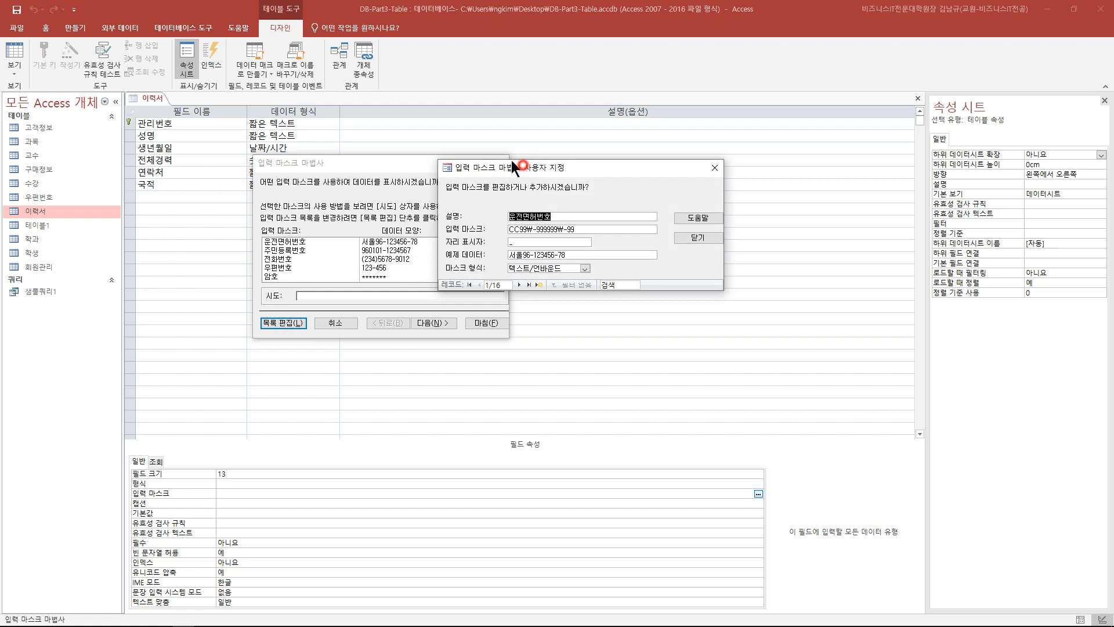
drag(521, 166, 418, 93)
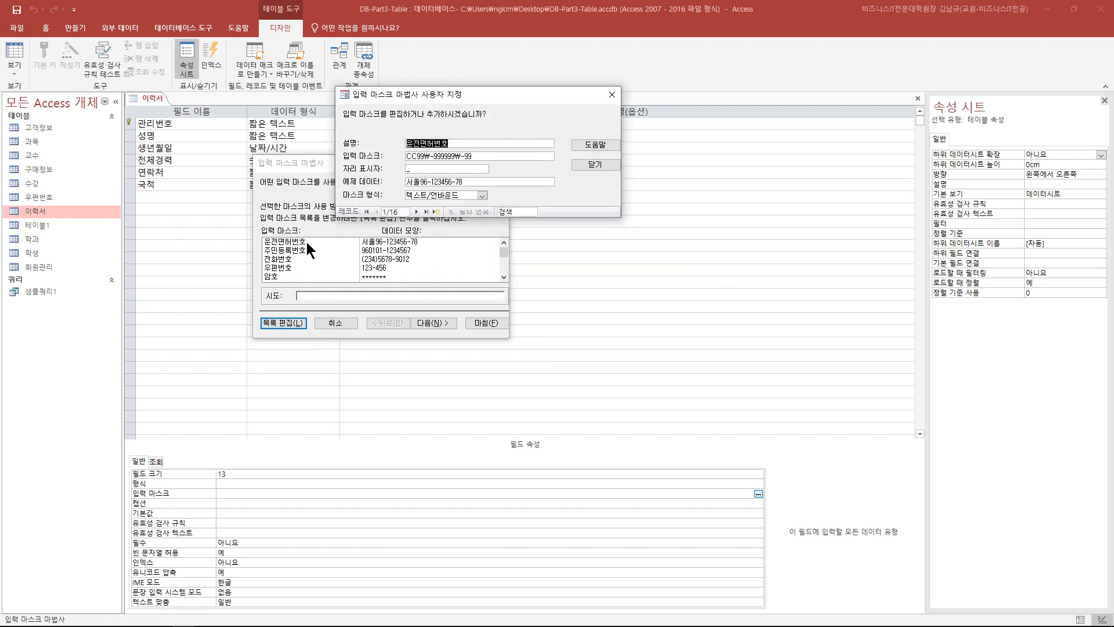
click(416, 211)
click(415, 211)
click(415, 211)
click(416, 211)
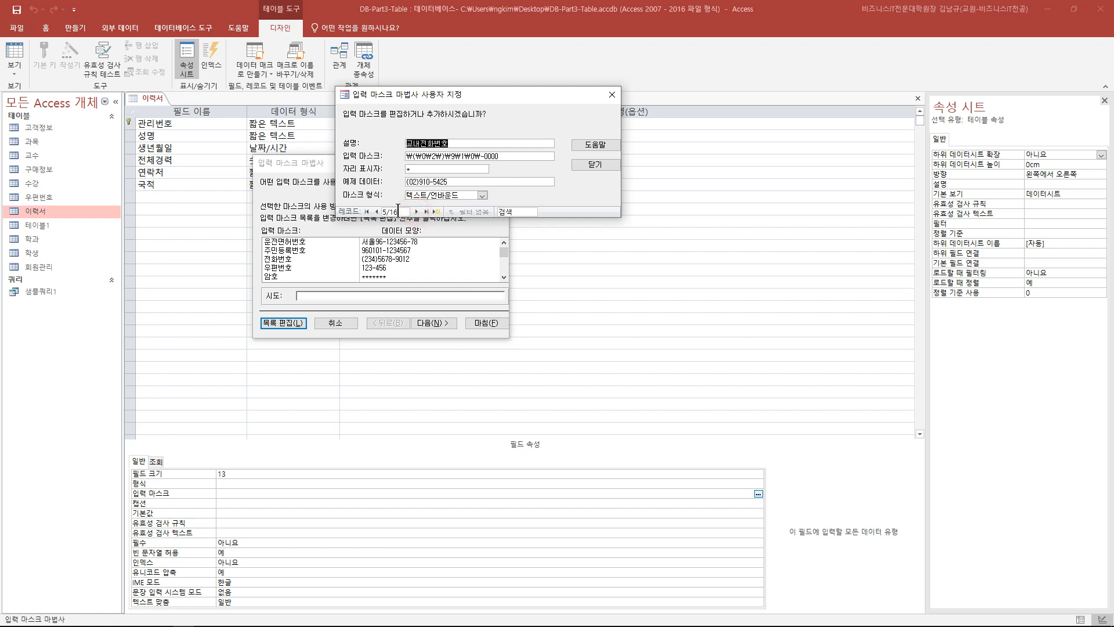
click(376, 212)
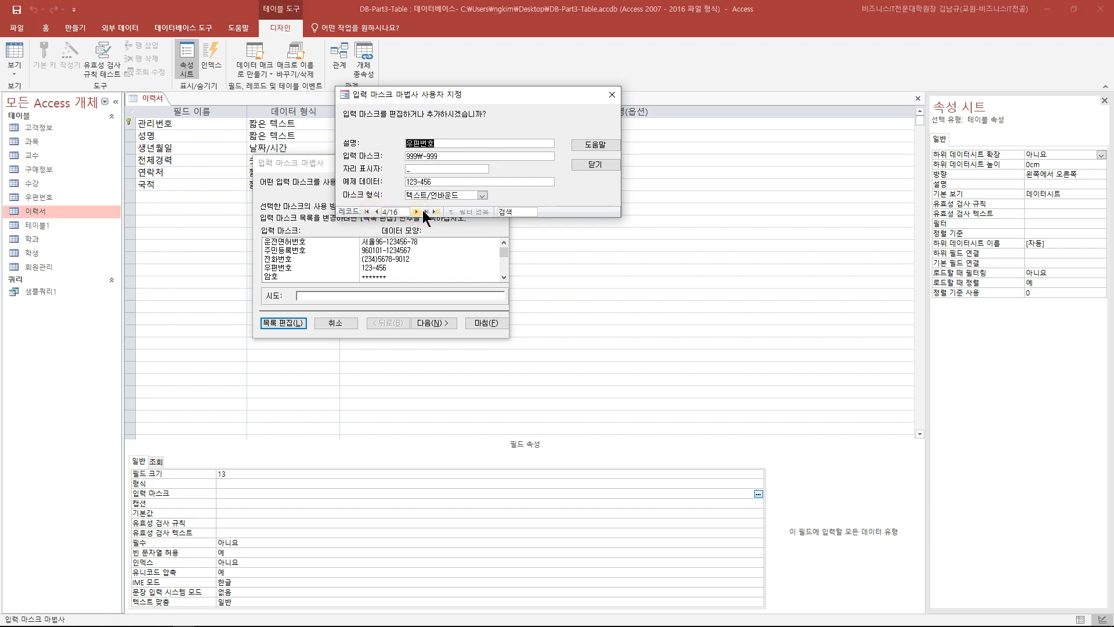
click(415, 211)
- Browse the neighbouring mask entries and inspect the date and time mask's definition
click(415, 211)
click(376, 212)
click(376, 212)
click(376, 213)
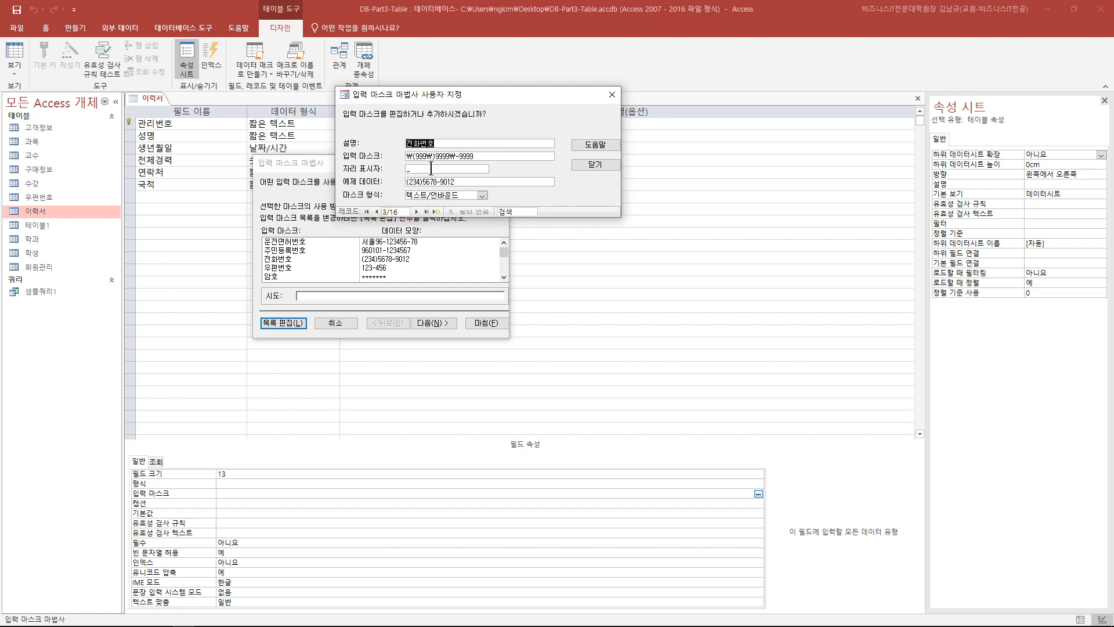
click(415, 211)
click(415, 211)
click(416, 211)
click(415, 211)
click(416, 211)
click(416, 211)
click(415, 211)
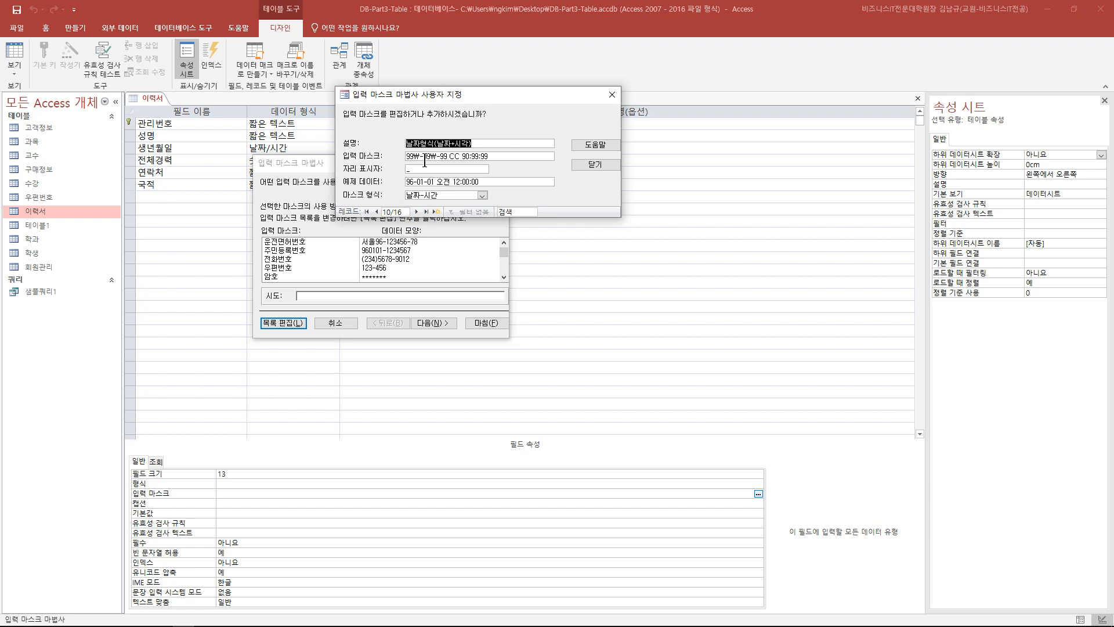
drag(406, 157, 487, 156)
click(497, 158)
click(376, 212)
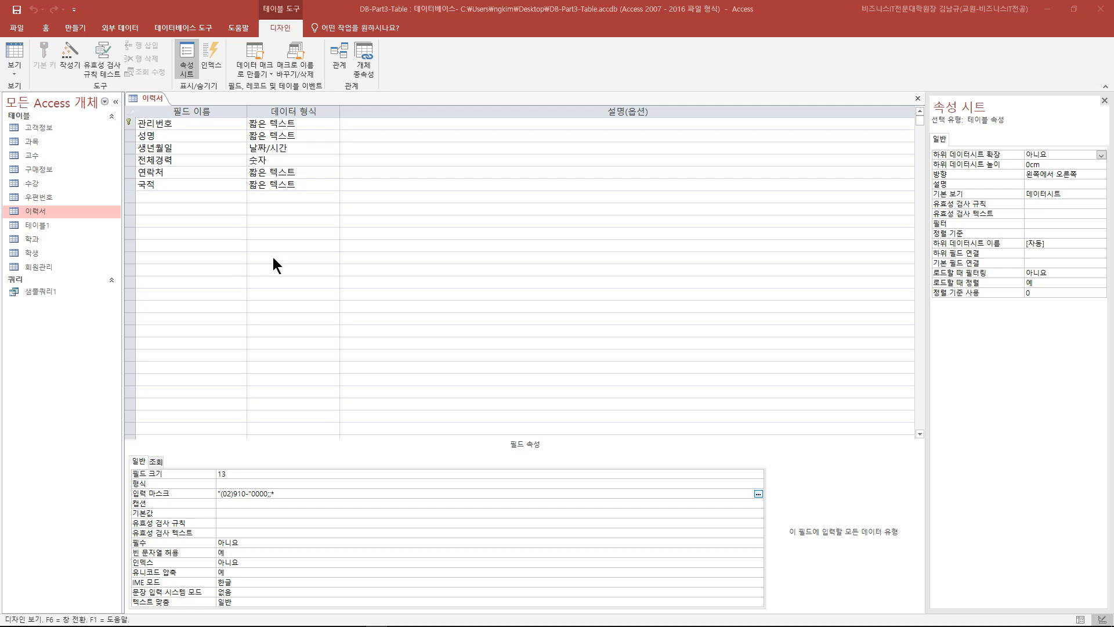
- Delete the existing input mask from the 연락처 field
click(219, 172)
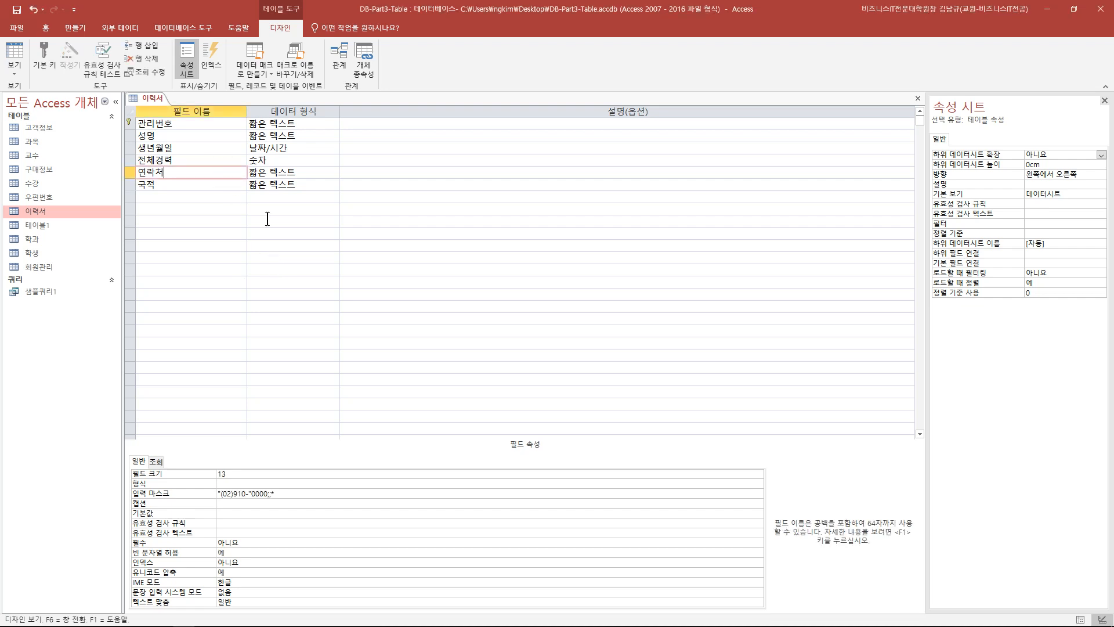
drag(285, 500, 167, 488)
key(Delete)
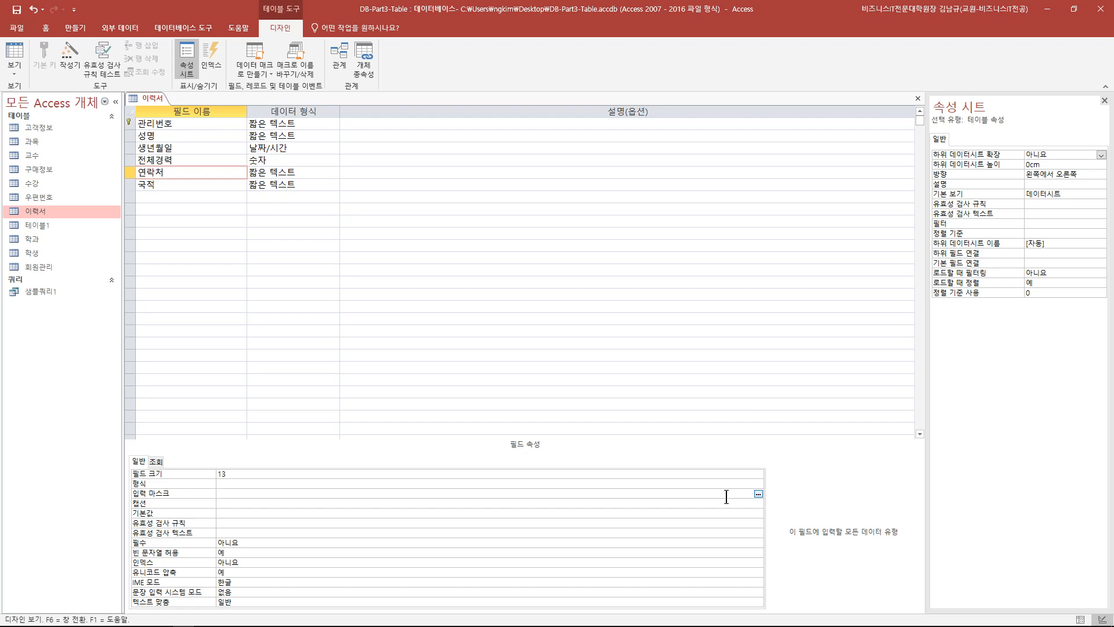
- Save the table and pick the 전화번호 preset in the reopened input mask wizard
click(757, 494)
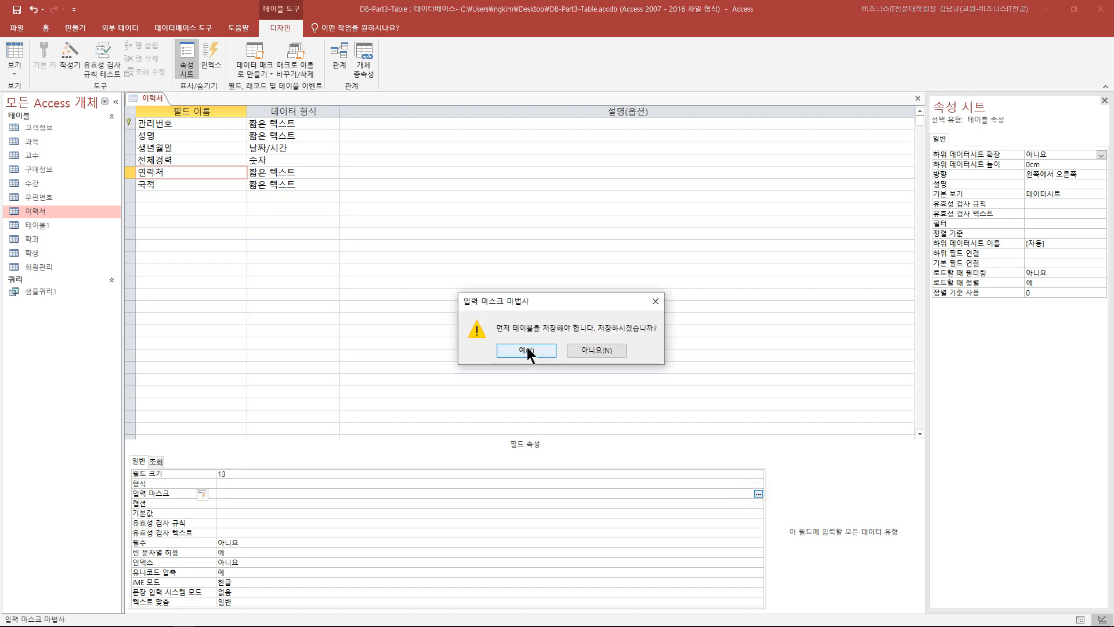
click(531, 351)
drag(565, 144, 398, 154)
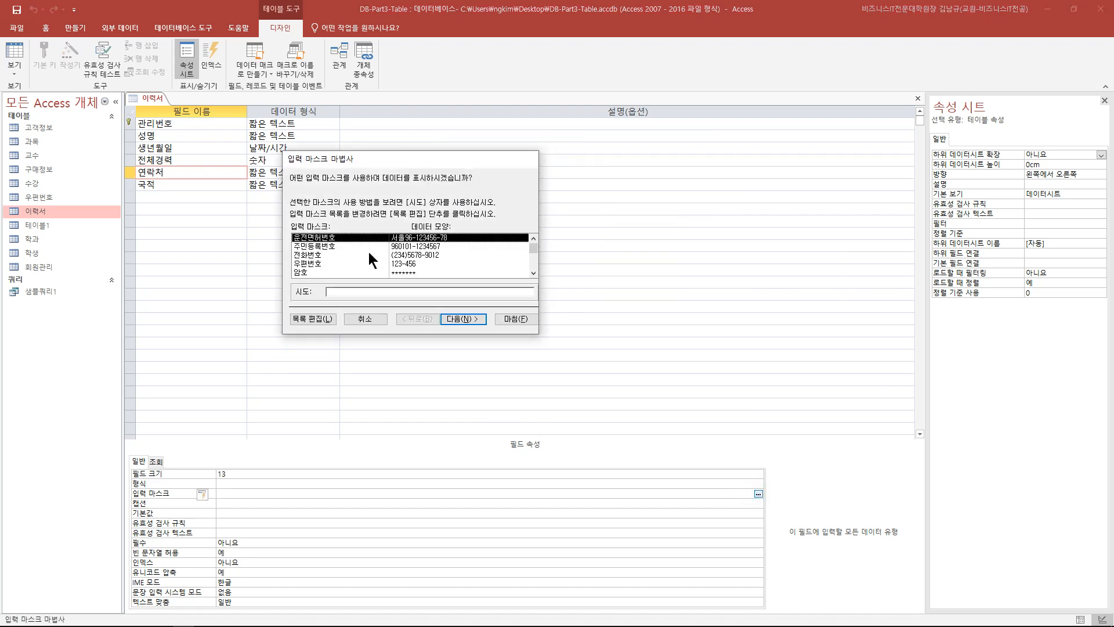
click(342, 256)
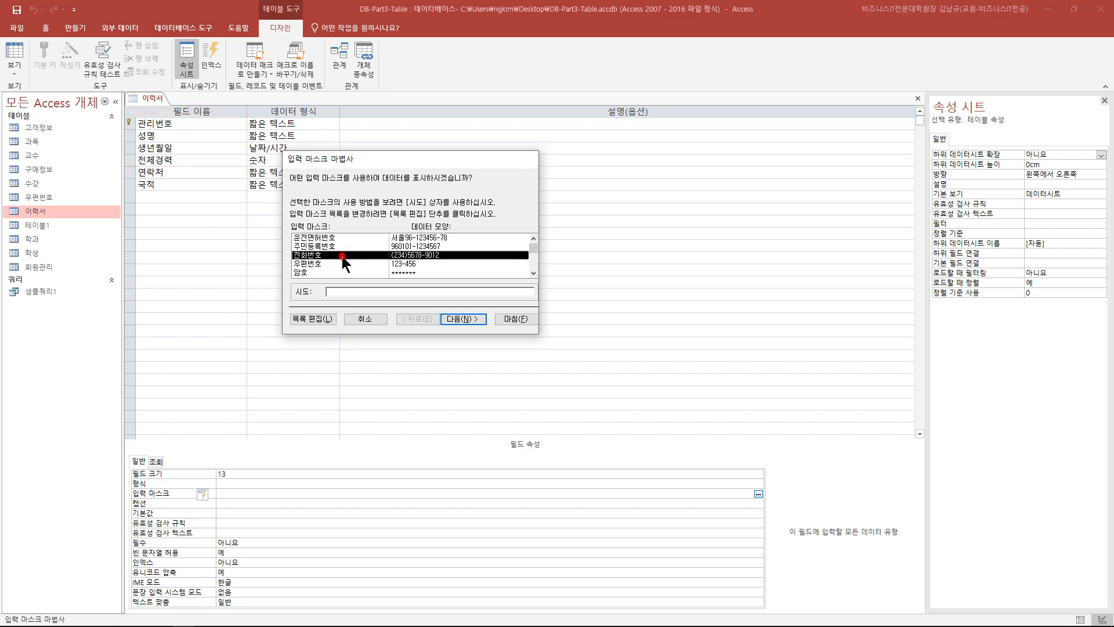
drag(531, 250, 532, 265)
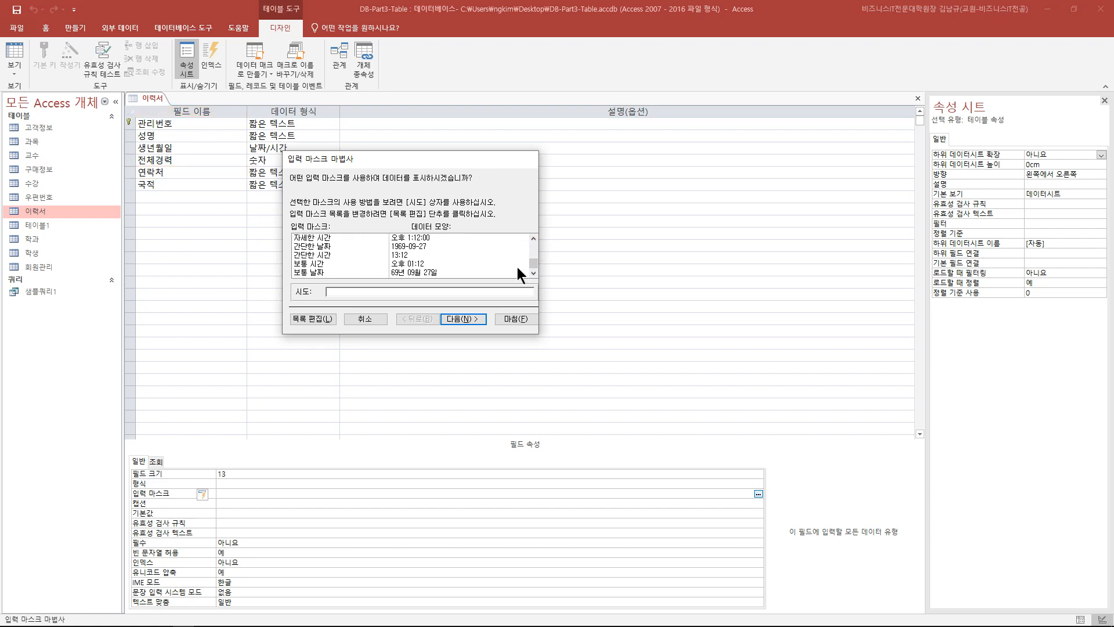
- Open the input mask customisation list and browse its existing entries
click(313, 318)
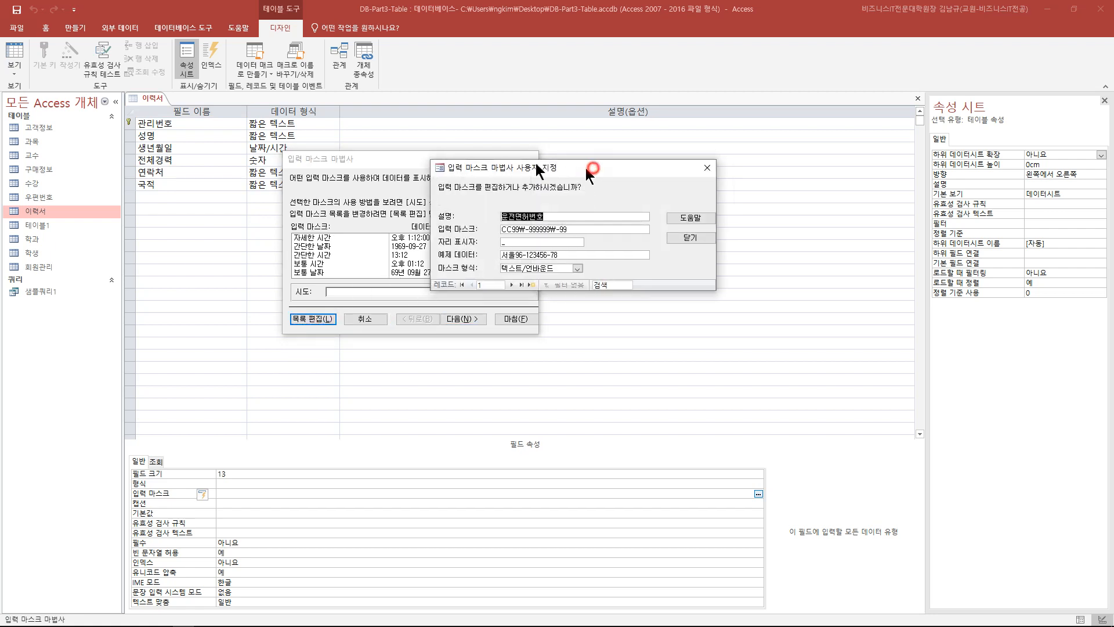
drag(591, 168, 427, 139)
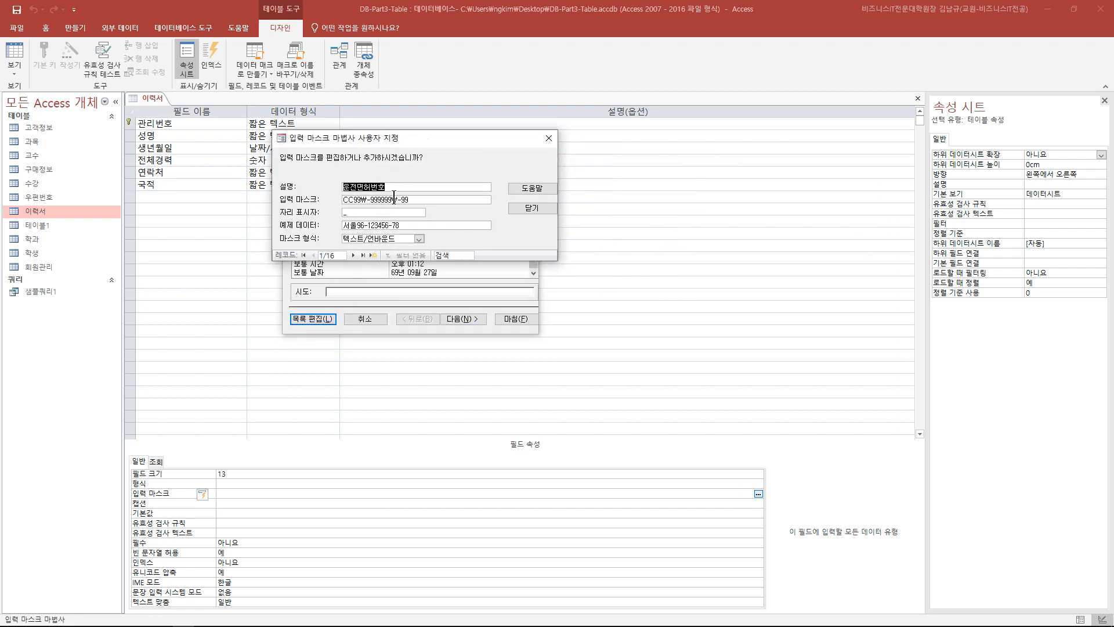
click(353, 256)
click(353, 255)
click(313, 255)
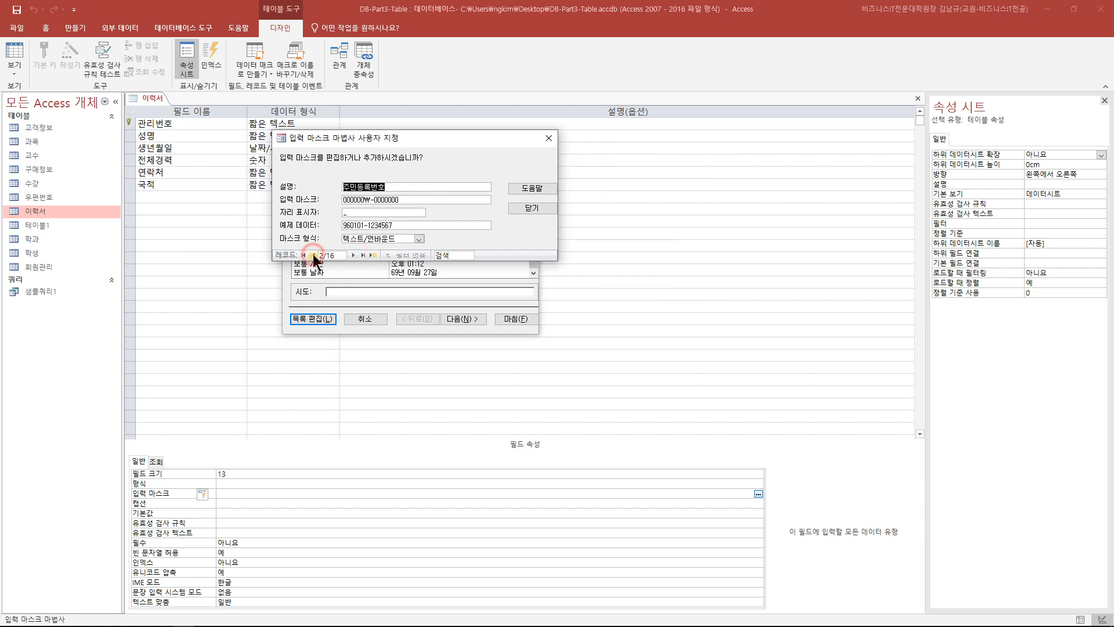
drag(430, 134, 404, 138)
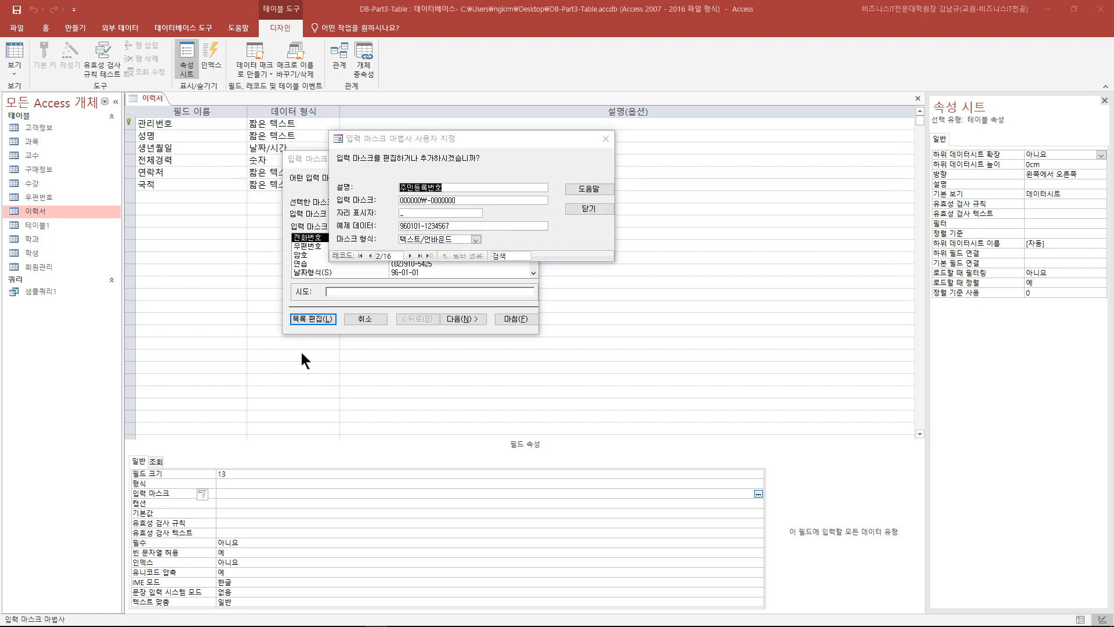
- Add a new mask entry described as 교내전화번호 and place the caret in its 입력 마스크 box
click(430, 256)
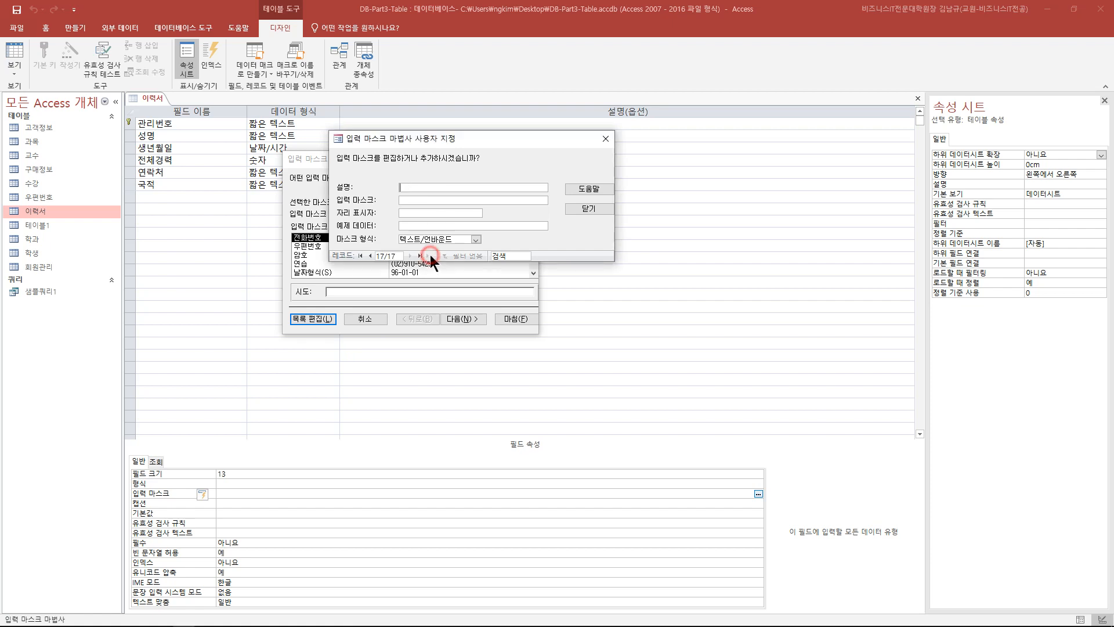
drag(471, 144, 455, 140)
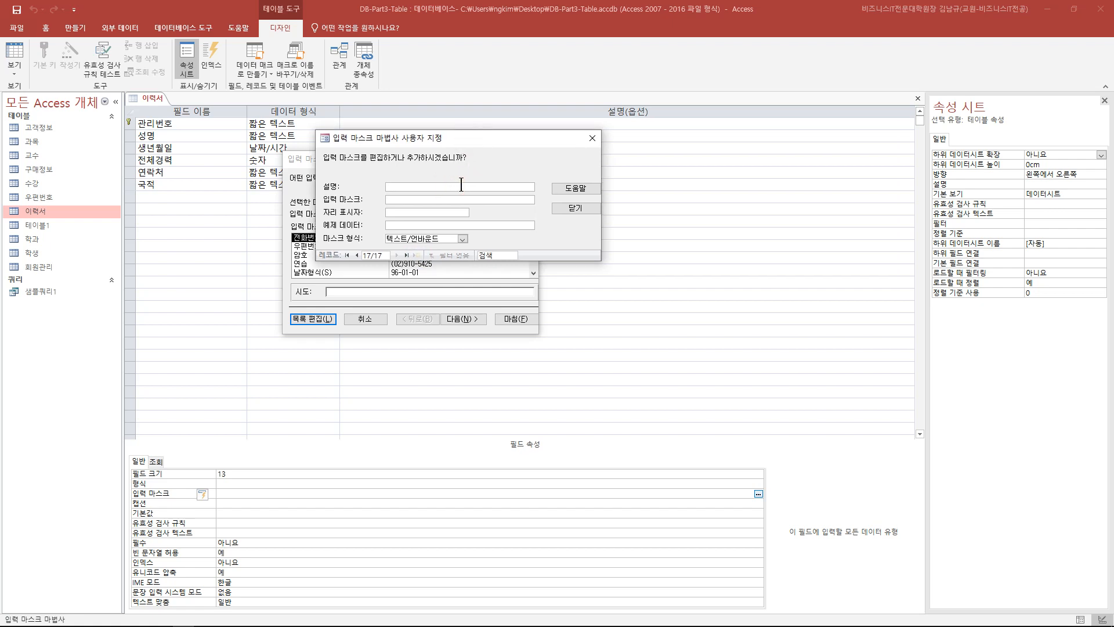
text(교내전화번호)
click(409, 199)
click(389, 199)
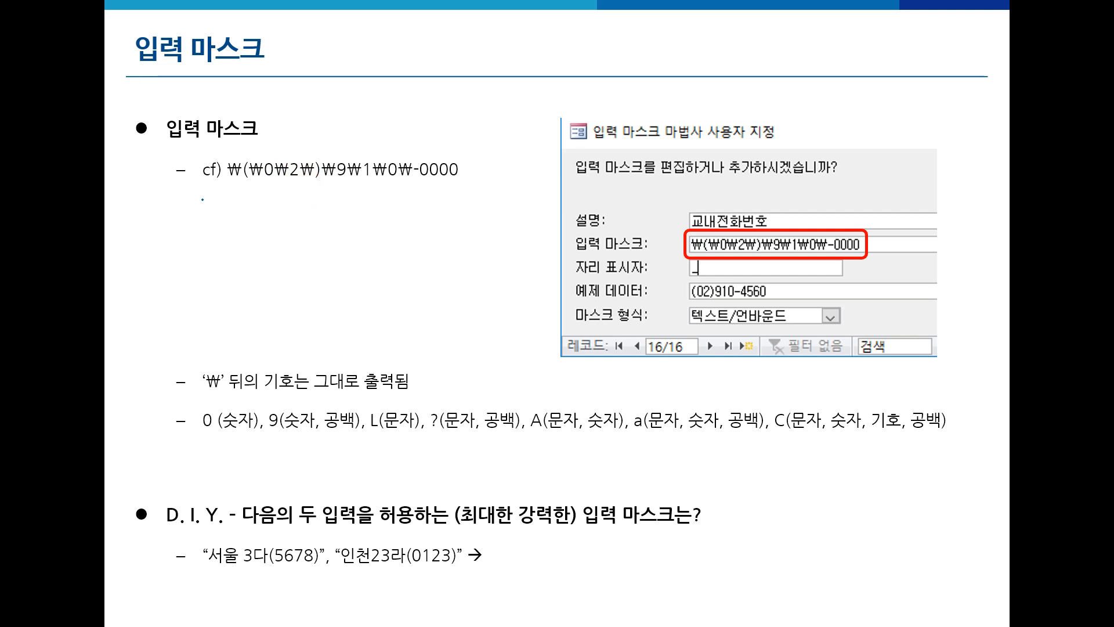
- Ink-mark the escaped (02), ₩9 and ₩1 parts of the mask and example data (02)910-4560, then erase
drag(226, 186, 323, 184)
right_click(720, 297)
mouse_move(689, 290)
mouse_down()
mouse_move(691, 300)
mouse_move(718, 282)
mouse_move(677, 302)
mouse_up()
drag(320, 149, 315, 192)
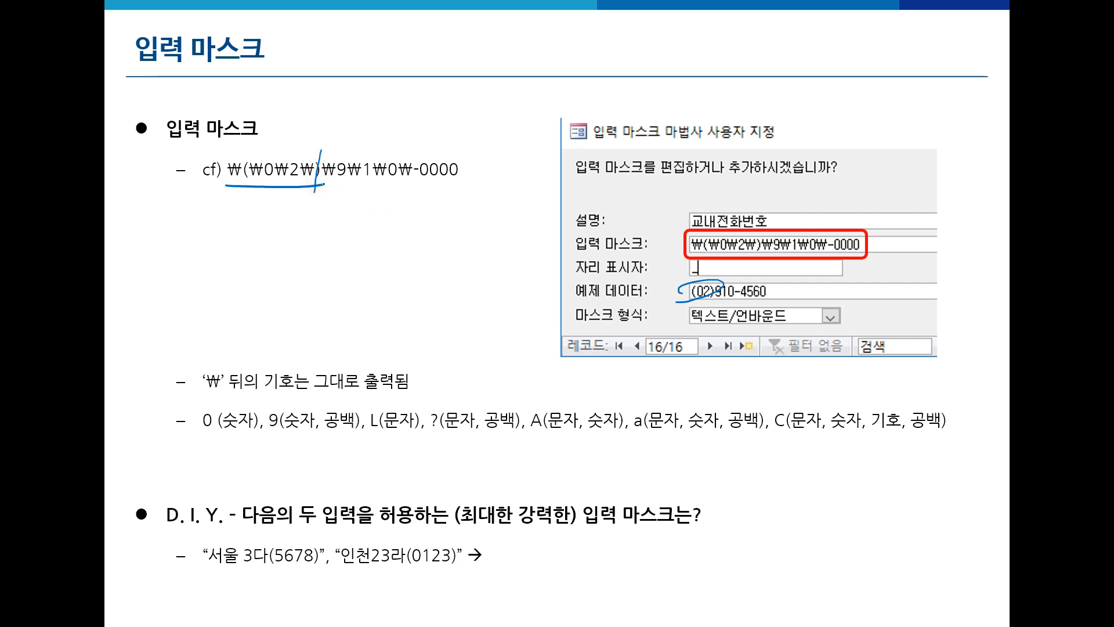
mouse_move(339, 174)
mouse_down()
mouse_move(350, 152)
mouse_move(409, 152)
mouse_up()
mouse_move(735, 297)
mouse_down()
mouse_move(668, 298)
mouse_move(719, 280)
mouse_move(734, 293)
mouse_up()
mouse_move(409, 156)
mouse_down()
mouse_move(406, 177)
mouse_move(428, 166)
mouse_up()
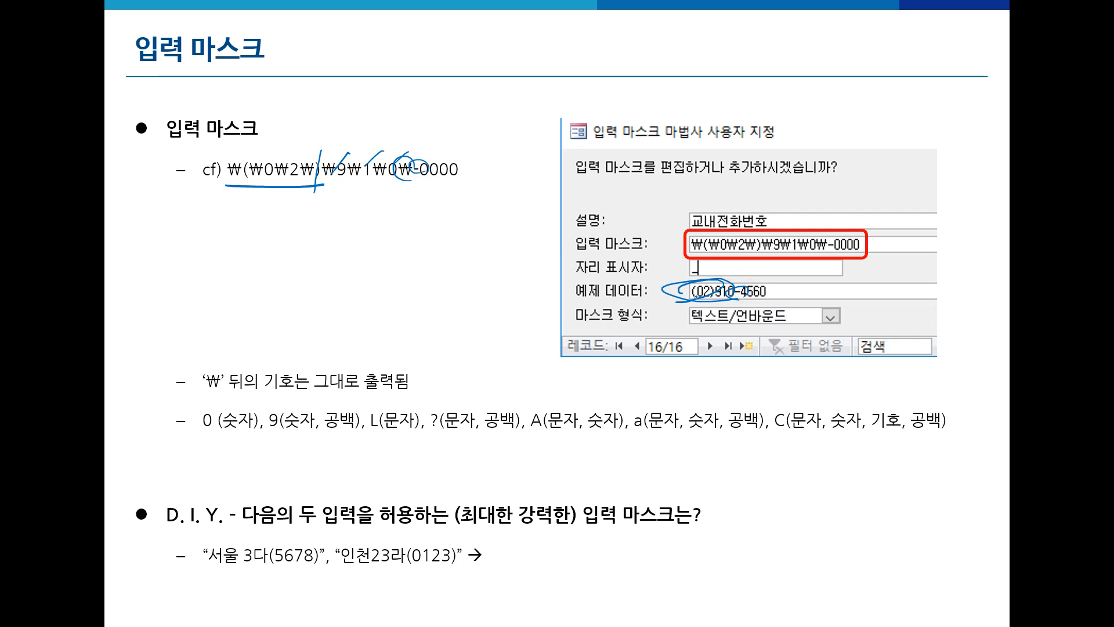
key(e)
- Underline the cf) mask line, example data and note about characters after ₩, then mark the final 0000
mouse_move(435, 140)
mouse_down()
mouse_move(416, 168)
mouse_move(427, 168)
mouse_move(395, 188)
mouse_up()
key(e)
drag(152, 191, 401, 180)
mouse_move(746, 298)
mouse_down()
mouse_move(702, 308)
mouse_move(690, 284)
mouse_move(749, 280)
mouse_move(739, 295)
mouse_up()
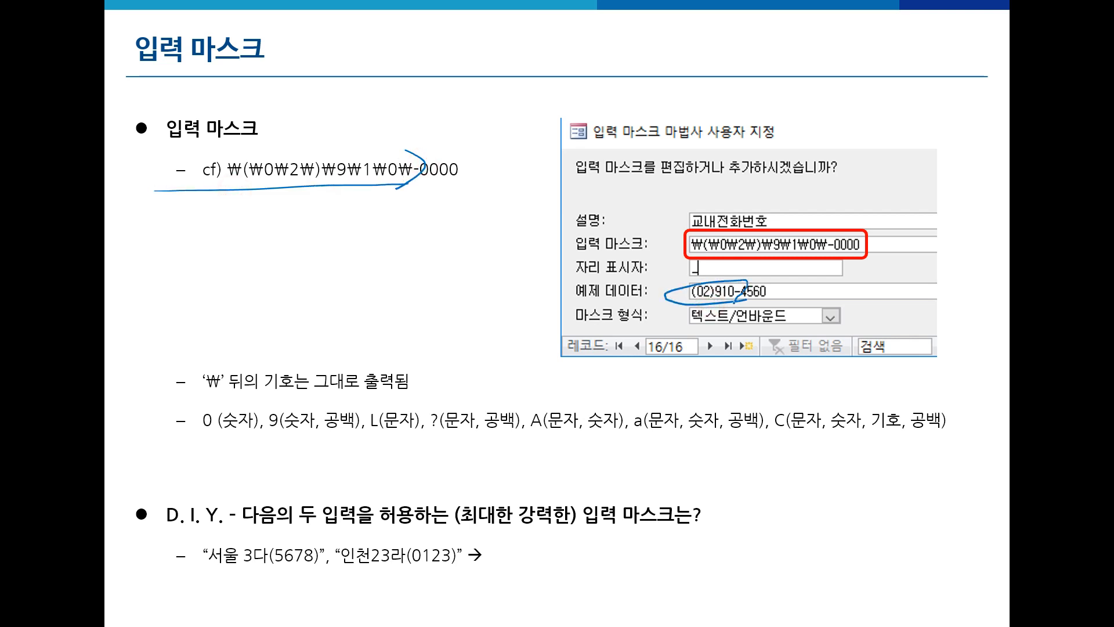
drag(175, 398, 453, 390)
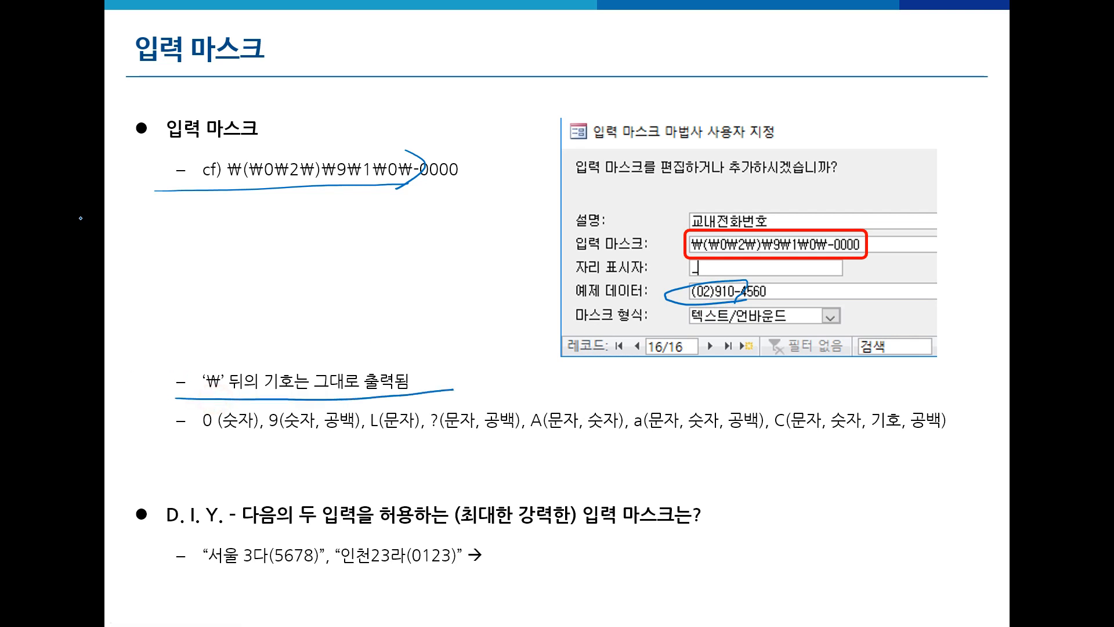
key(e)
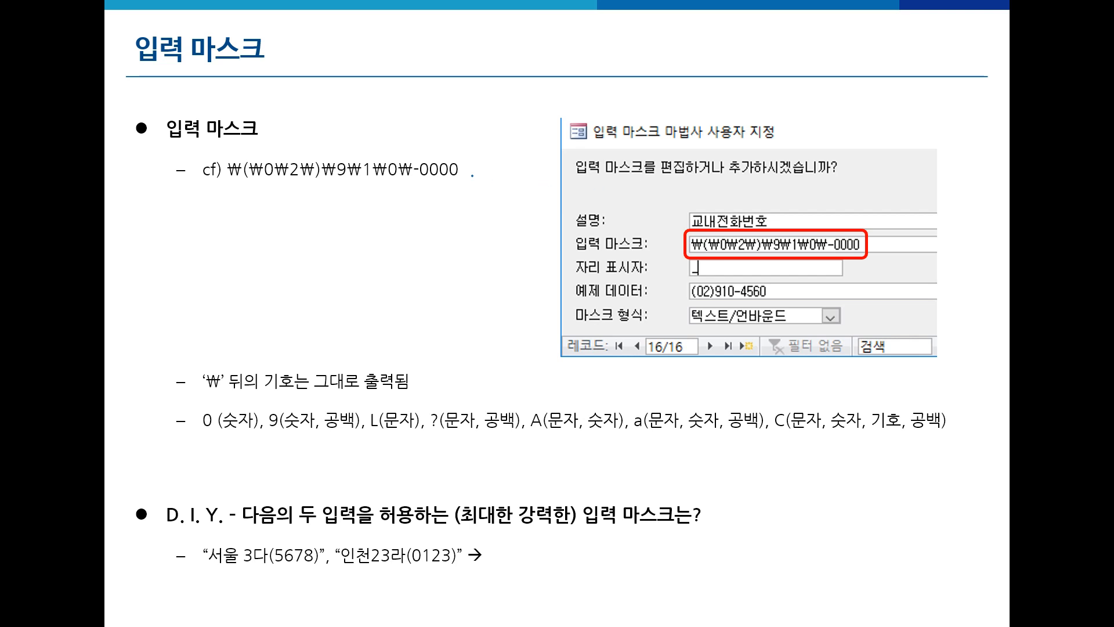
mouse_move(426, 154)
mouse_down()
mouse_move(425, 178)
mouse_move(463, 177)
mouse_move(417, 160)
mouse_move(458, 183)
mouse_up()
mouse_move(209, 405)
mouse_down()
mouse_move(203, 436)
mouse_move(253, 432)
mouse_up()
key(e)
drag(420, 184, 458, 181)
drag(434, 140, 437, 159)
mouse_move(446, 145)
mouse_down()
mouse_move(444, 159)
mouse_move(454, 161)
mouse_up()
key(e)
drag(227, 191, 476, 187)
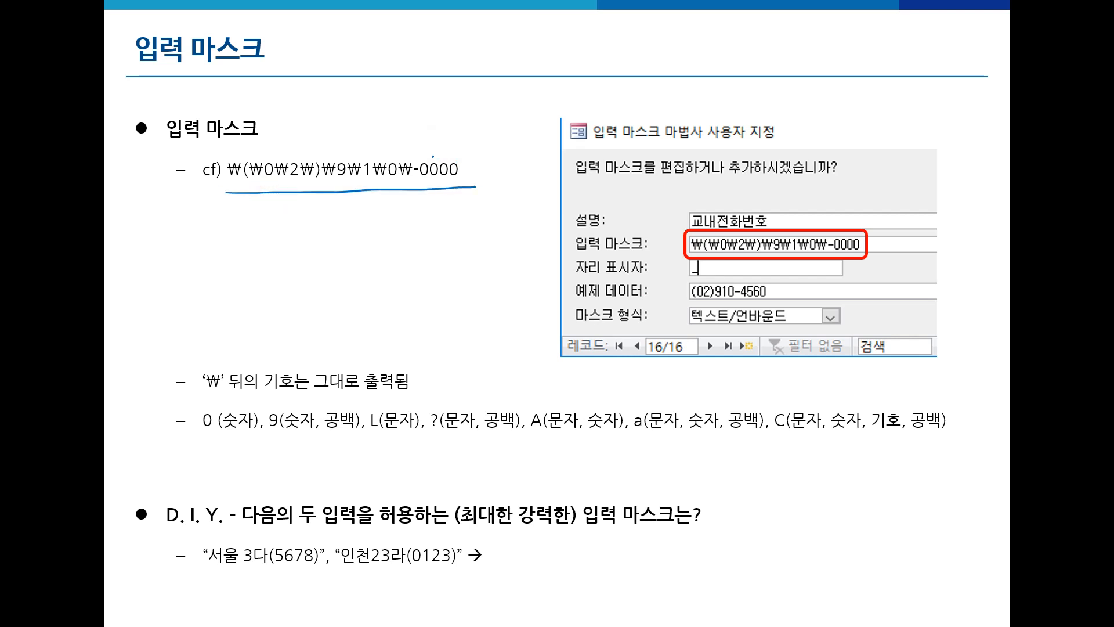
drag(415, 151, 411, 200)
mouse_move(741, 299)
mouse_down()
mouse_move(708, 303)
mouse_move(696, 276)
mouse_move(734, 288)
mouse_up()
mouse_move(475, 187)
mouse_down()
mouse_move(432, 145)
mouse_move(477, 185)
mouse_up()
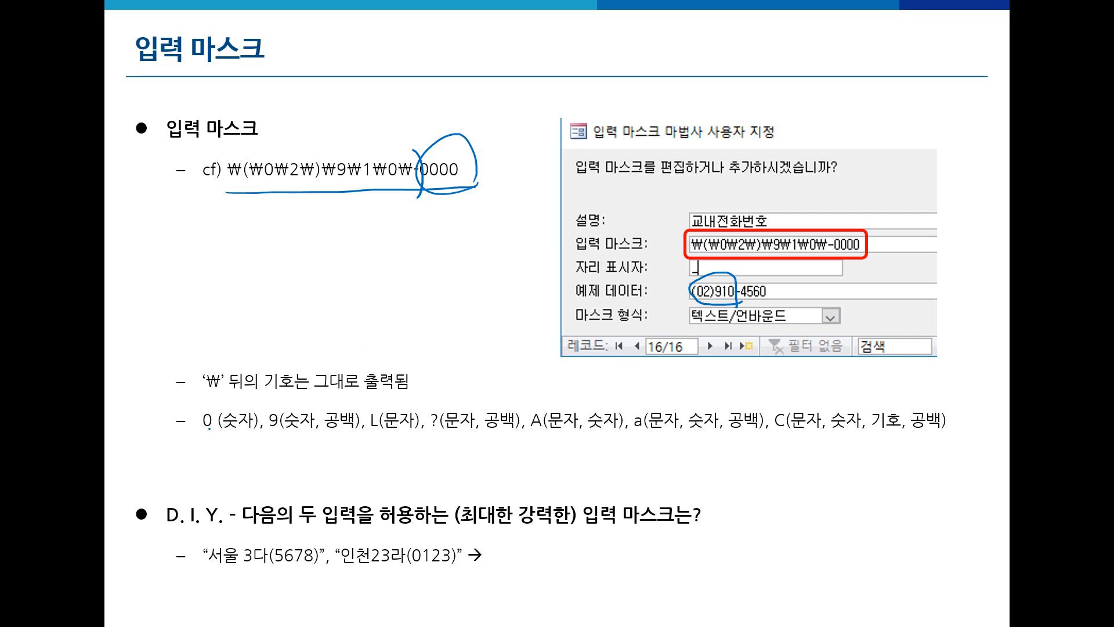
mouse_move(218, 433)
mouse_down()
mouse_move(194, 416)
mouse_move(220, 437)
mouse_move(275, 407)
mouse_move(280, 433)
mouse_move(351, 435)
mouse_up()
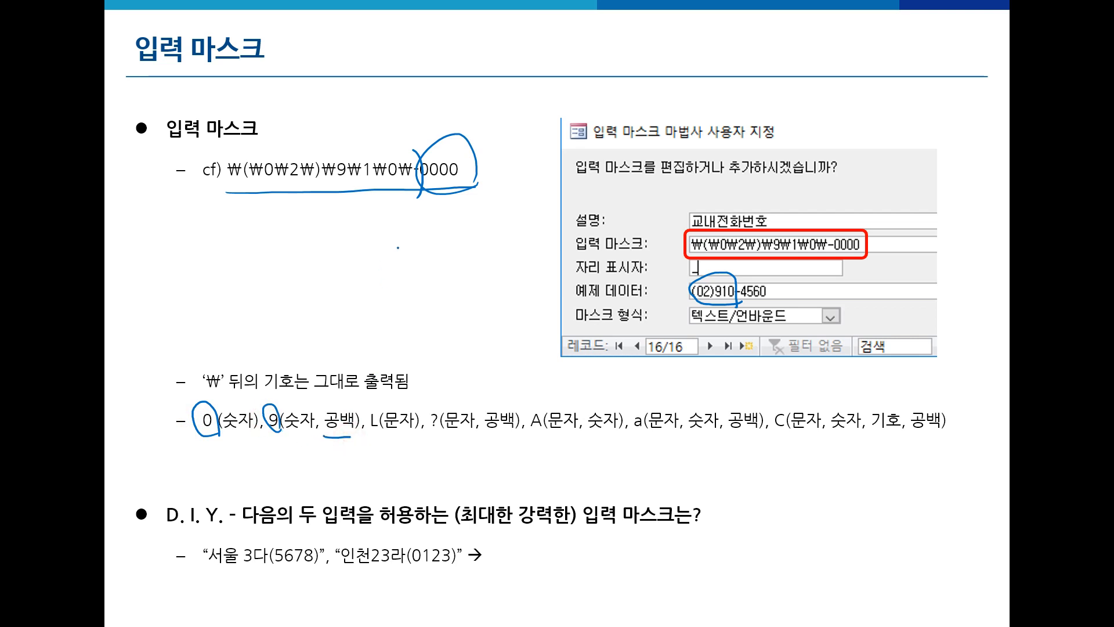
drag(401, 243, 431, 247)
mouse_move(385, 282)
mouse_down()
mouse_move(450, 250)
mouse_move(413, 305)
mouse_move(428, 298)
mouse_up()
mouse_move(439, 279)
mouse_down()
mouse_move(437, 295)
mouse_move(453, 292)
mouse_move(413, 335)
mouse_move(447, 321)
mouse_up()
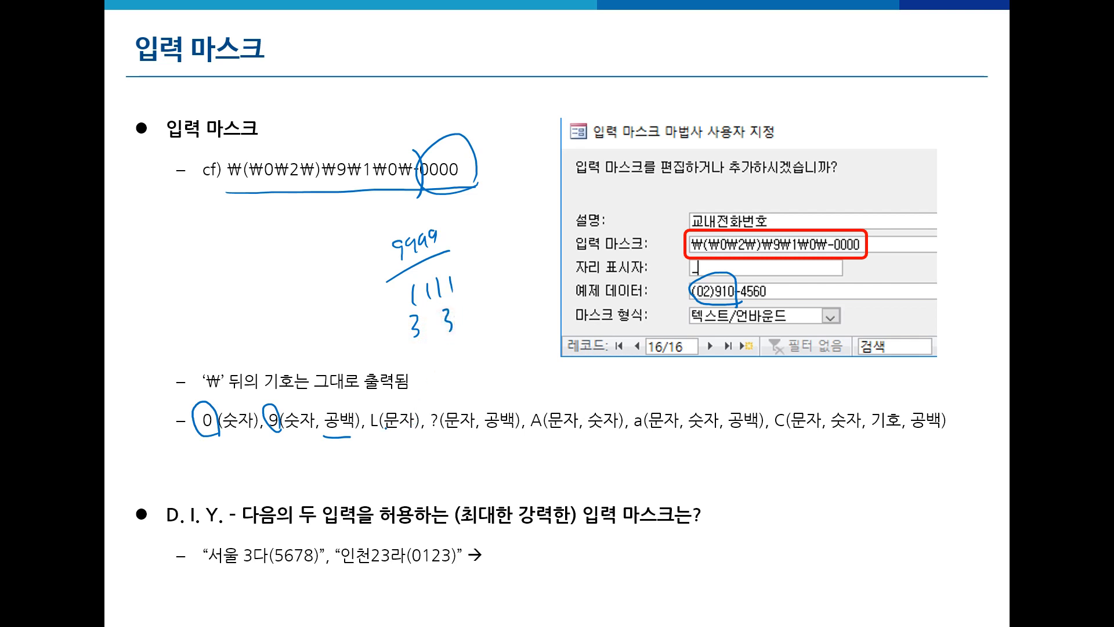
mouse_move(374, 406)
mouse_down()
mouse_move(367, 433)
mouse_move(383, 413)
mouse_move(383, 444)
mouse_up()
mouse_move(297, 315)
mouse_down()
mouse_move(290, 330)
mouse_move(340, 316)
mouse_move(347, 328)
mouse_up()
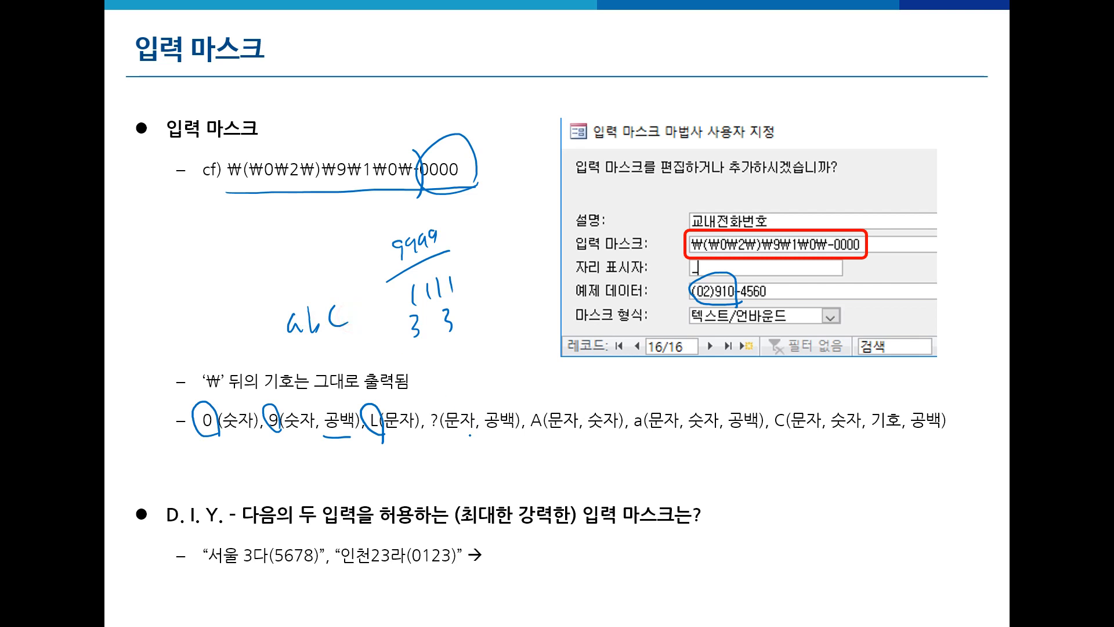
drag(434, 399, 445, 436)
mouse_move(543, 434)
mouse_down()
mouse_move(522, 427)
mouse_move(546, 416)
mouse_move(546, 444)
mouse_up()
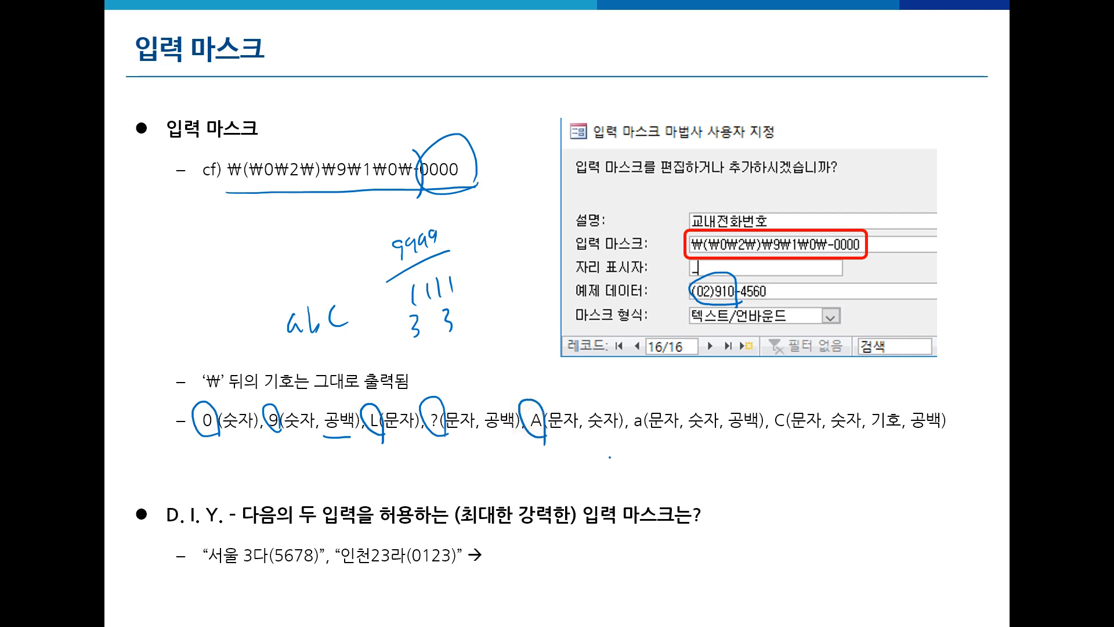
mouse_move(644, 434)
mouse_down()
mouse_move(627, 421)
mouse_move(639, 435)
mouse_up()
drag(784, 401, 783, 444)
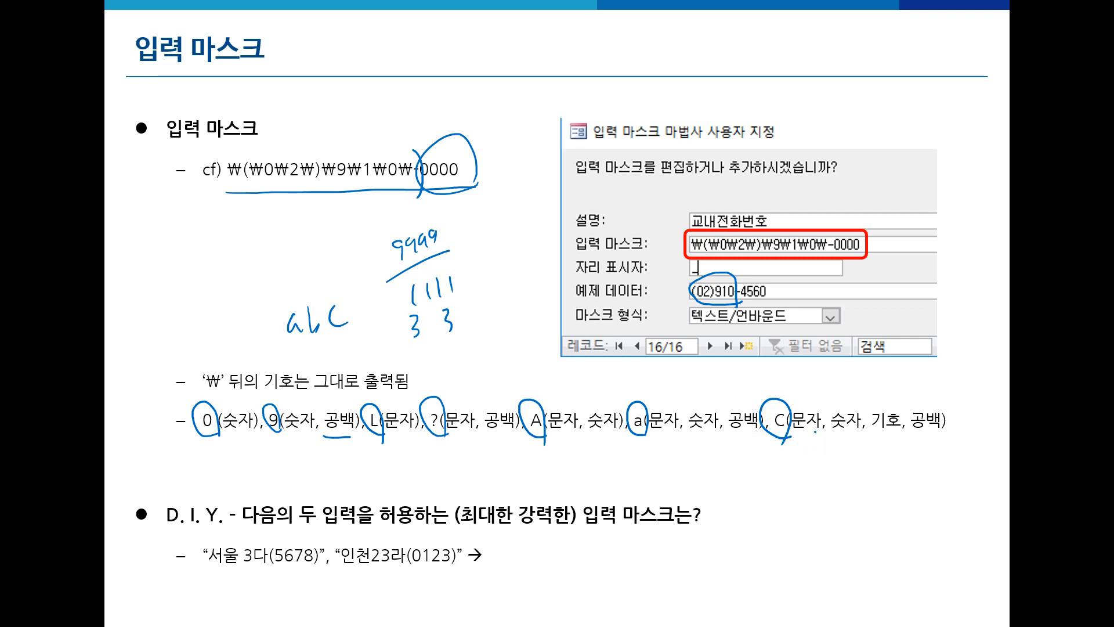
mouse_move(818, 433)
mouse_down()
mouse_move(790, 430)
mouse_move(862, 434)
mouse_move(835, 406)
mouse_move(879, 436)
mouse_move(902, 405)
mouse_move(922, 436)
mouse_move(938, 411)
mouse_up()
drag(867, 369, 868, 383)
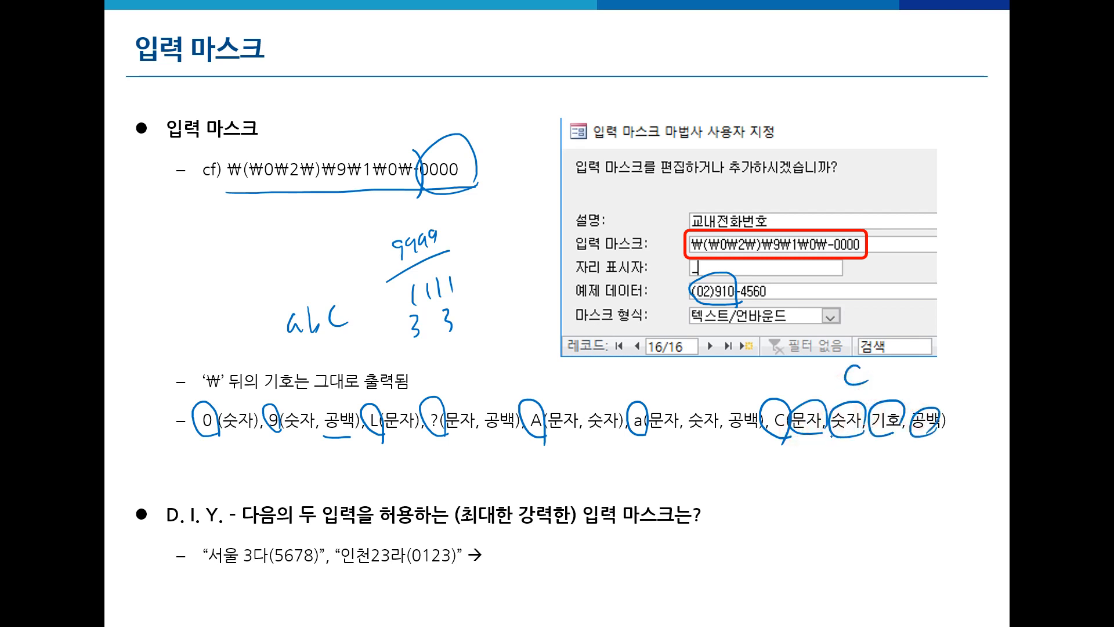
mouse_move(808, 399)
mouse_down()
mouse_move(792, 419)
mouse_move(844, 441)
mouse_up()
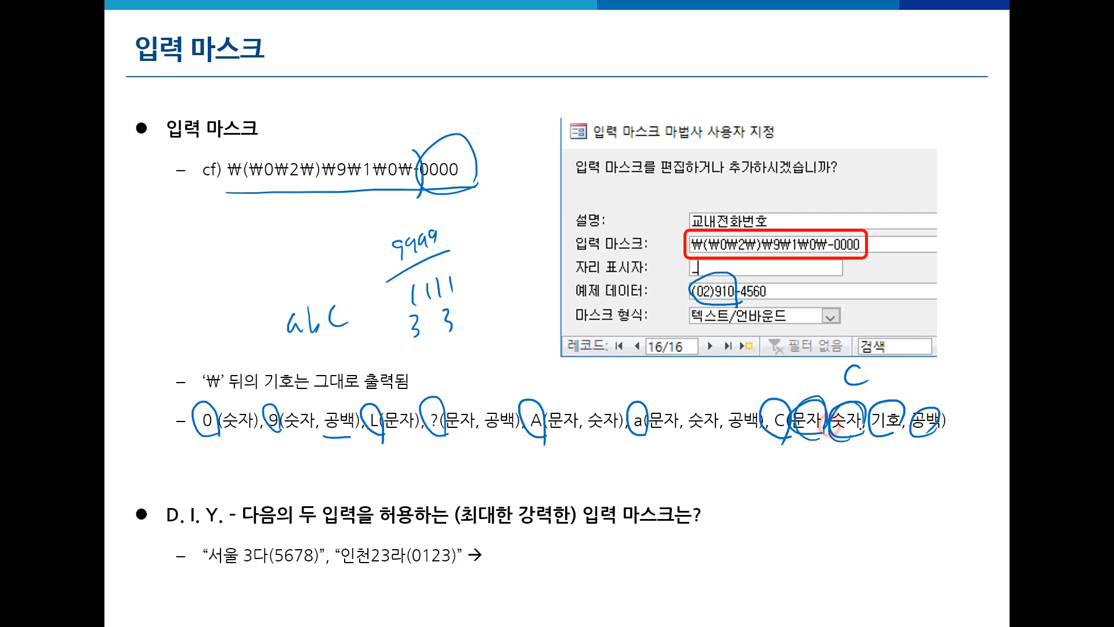
mouse_move(904, 403)
mouse_down()
mouse_move(900, 437)
mouse_move(918, 445)
mouse_move(929, 430)
mouse_up()
mouse_move(766, 424)
mouse_down()
mouse_move(783, 395)
mouse_move(805, 431)
mouse_up()
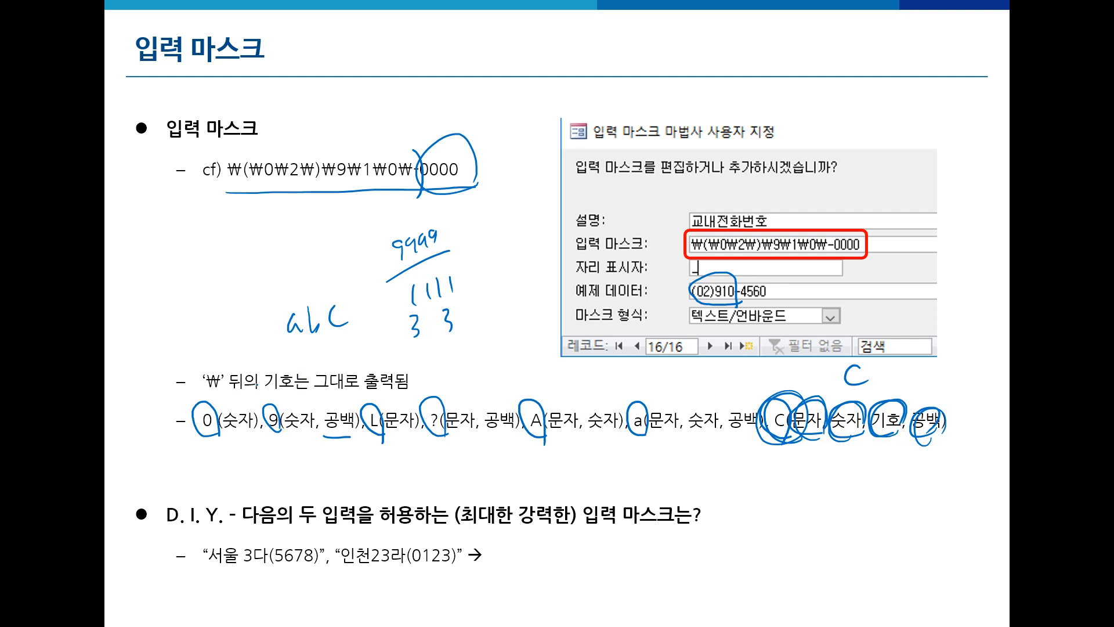
key(e)
drag(223, 400, 234, 437)
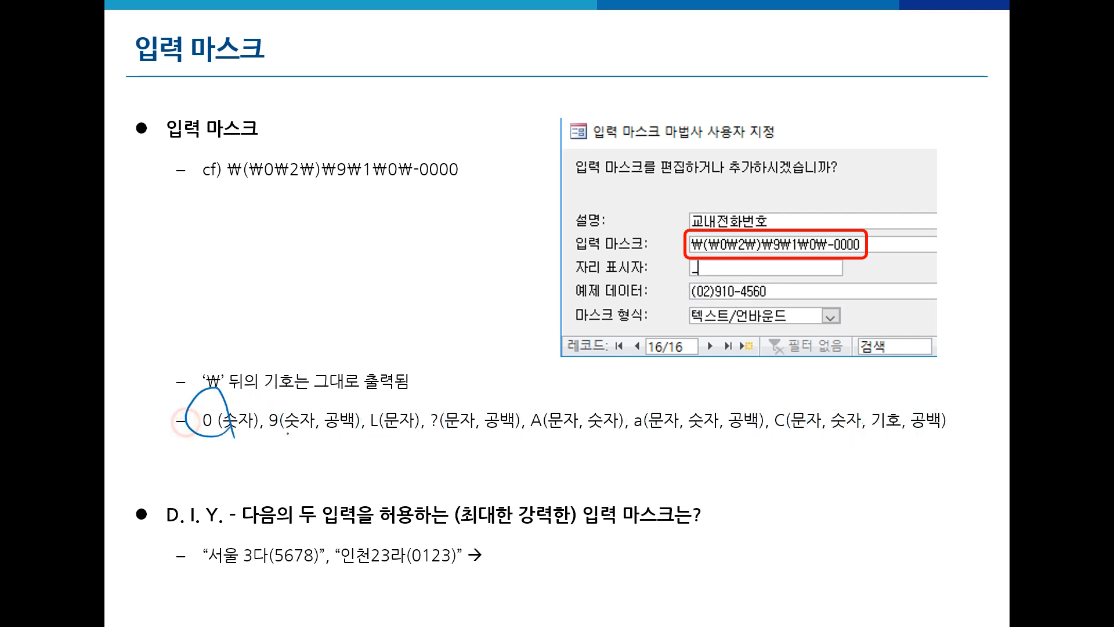
mouse_move(385, 398)
mouse_down()
mouse_move(360, 430)
mouse_move(398, 447)
mouse_up()
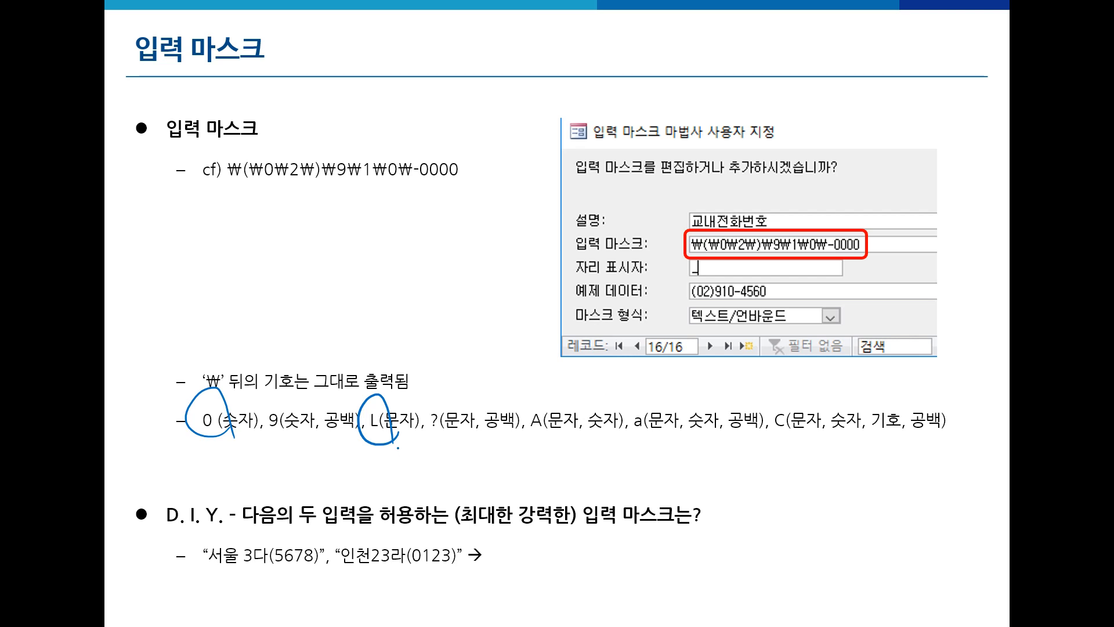
key(e)
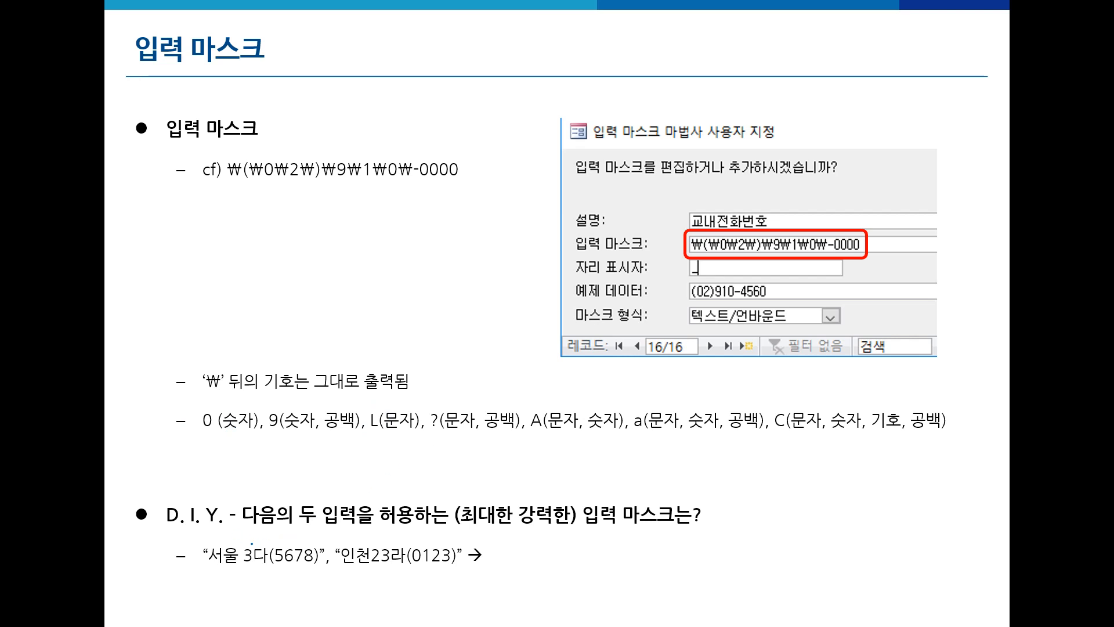
- Mark the samples 서울 3다(5678) and 인천23라(0123) and begin the answer with LL
drag(240, 529, 378, 528)
mouse_move(310, 576)
mouse_down()
mouse_move(220, 579)
mouse_move(345, 556)
mouse_move(318, 589)
mouse_up()
mouse_move(465, 571)
mouse_down()
mouse_move(393, 582)
mouse_move(463, 575)
mouse_up()
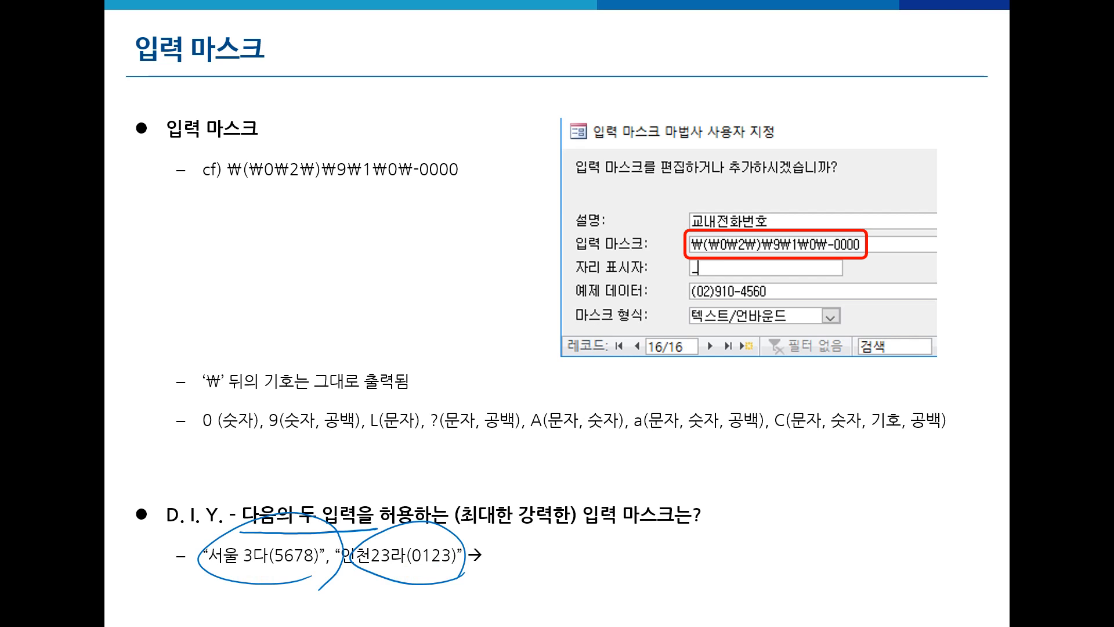
key(e)
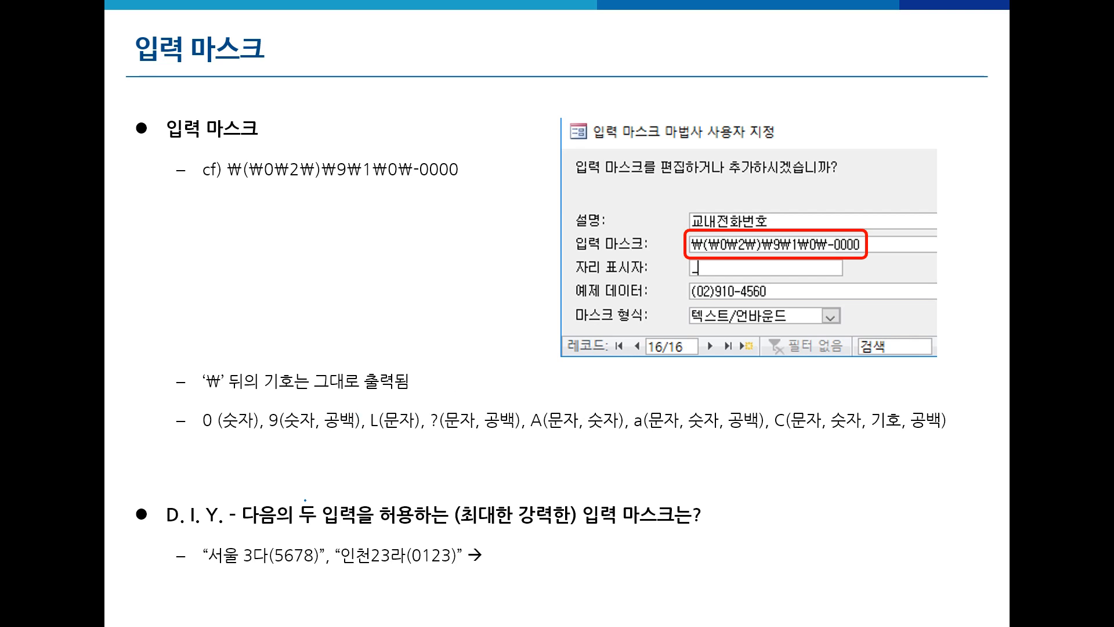
drag(216, 560, 239, 560)
mouse_move(351, 545)
mouse_down()
mouse_move(357, 563)
mouse_move(367, 545)
mouse_up()
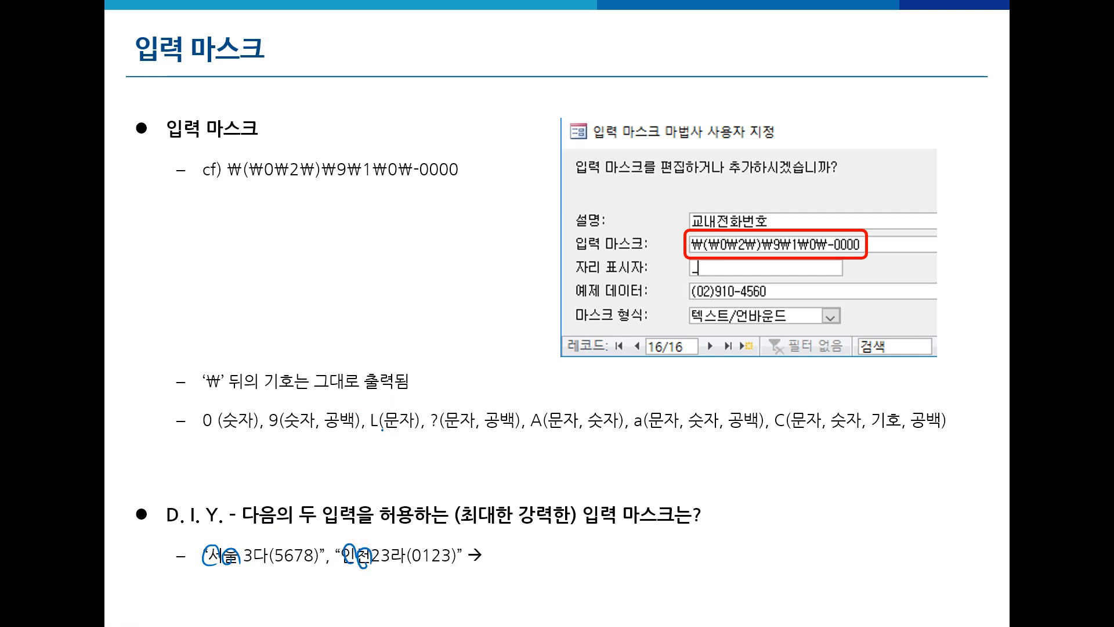
mouse_move(502, 548)
mouse_down()
mouse_move(502, 563)
mouse_move(533, 563)
mouse_up()
- Underline 최대한 강력한 and mark the digits 3 and 23 in the two samples
drag(464, 530, 570, 522)
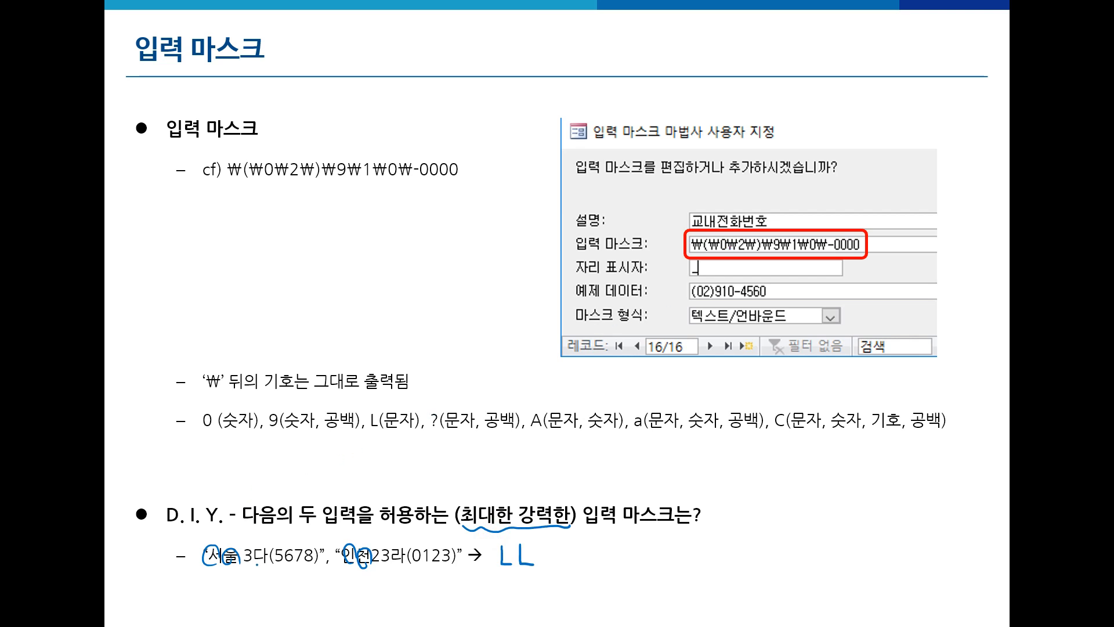
mouse_move(231, 565)
mouse_down()
mouse_move(239, 540)
mouse_move(256, 571)
mouse_up()
mouse_move(389, 567)
mouse_down()
mouse_move(368, 551)
mouse_move(382, 541)
mouse_move(392, 565)
mouse_up()
mouse_move(250, 531)
mouse_down()
mouse_move(241, 549)
mouse_move(253, 545)
mouse_up()
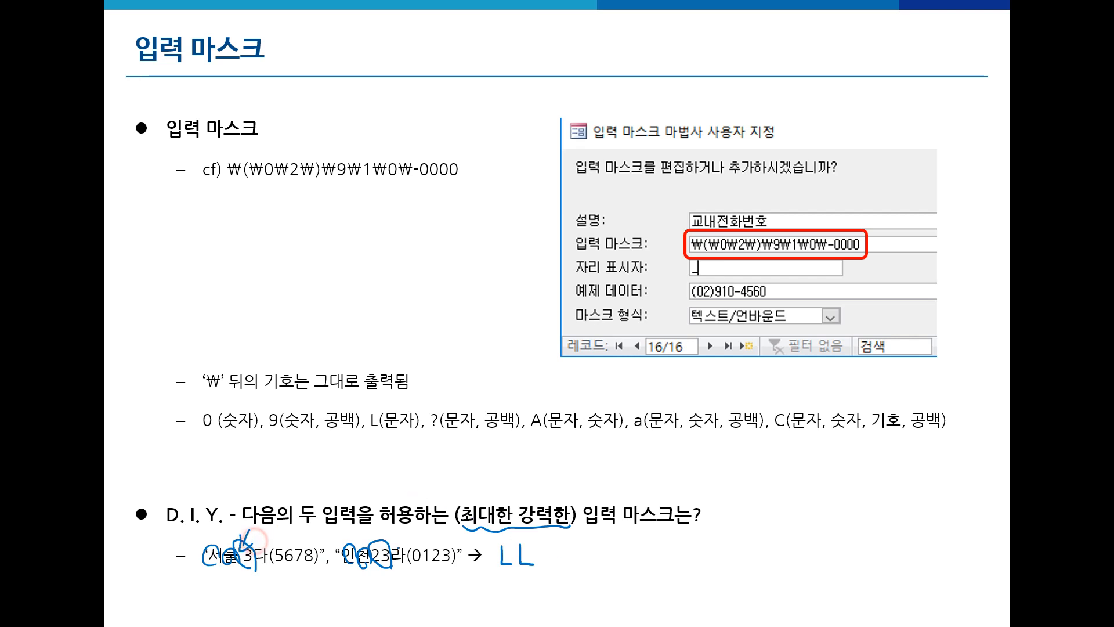
right_click(549, 551)
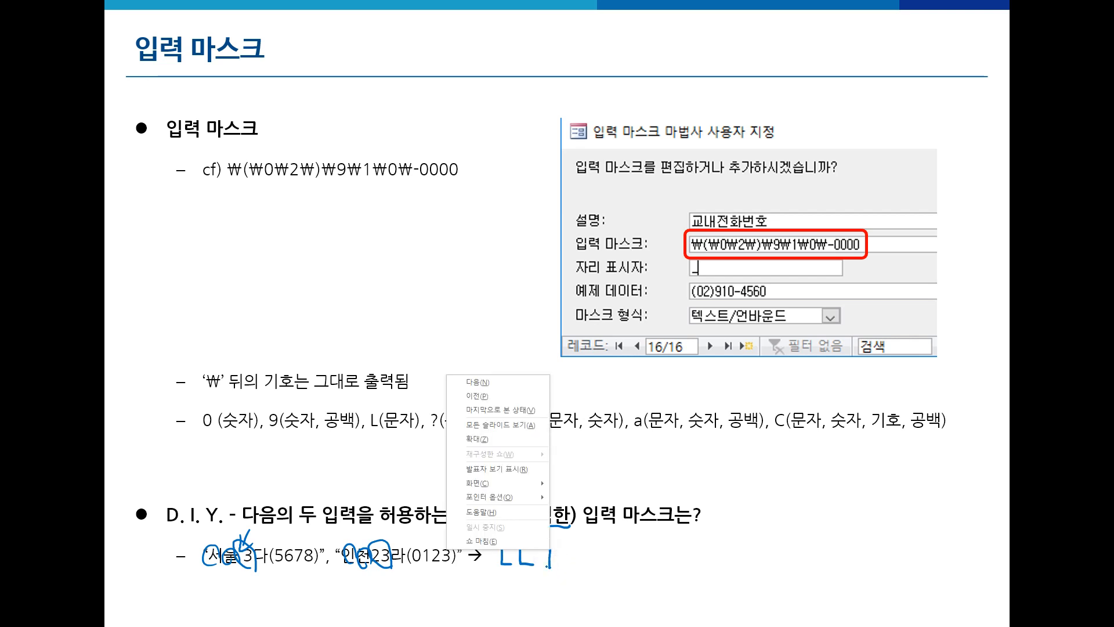
key(Escape)
- Draw arrows to the samples' digits and syllables and complete the answer mask LL90L
drag(548, 548, 549, 556)
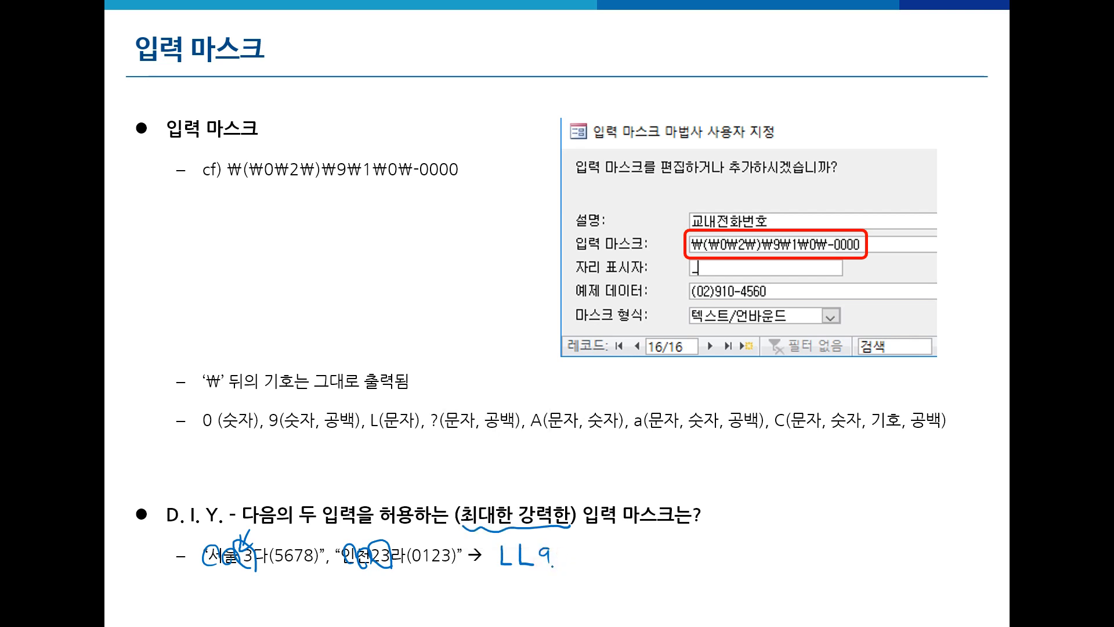
mouse_move(253, 473)
mouse_down()
mouse_move(243, 525)
mouse_move(254, 517)
mouse_up()
mouse_move(377, 473)
mouse_down()
mouse_move(379, 537)
mouse_move(388, 519)
mouse_up()
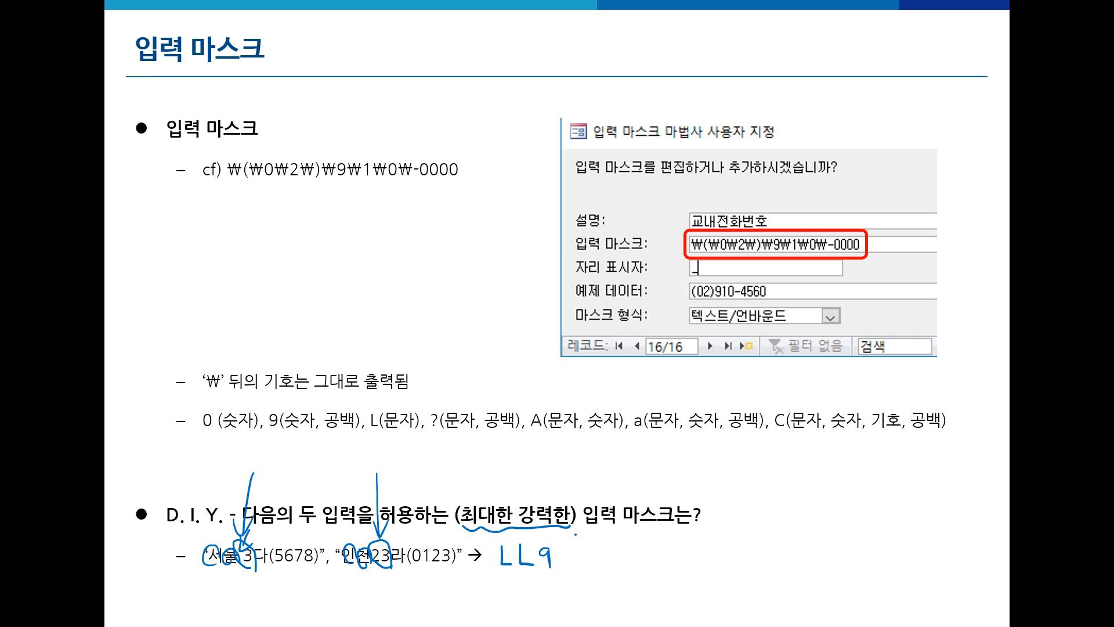
drag(561, 551, 568, 550)
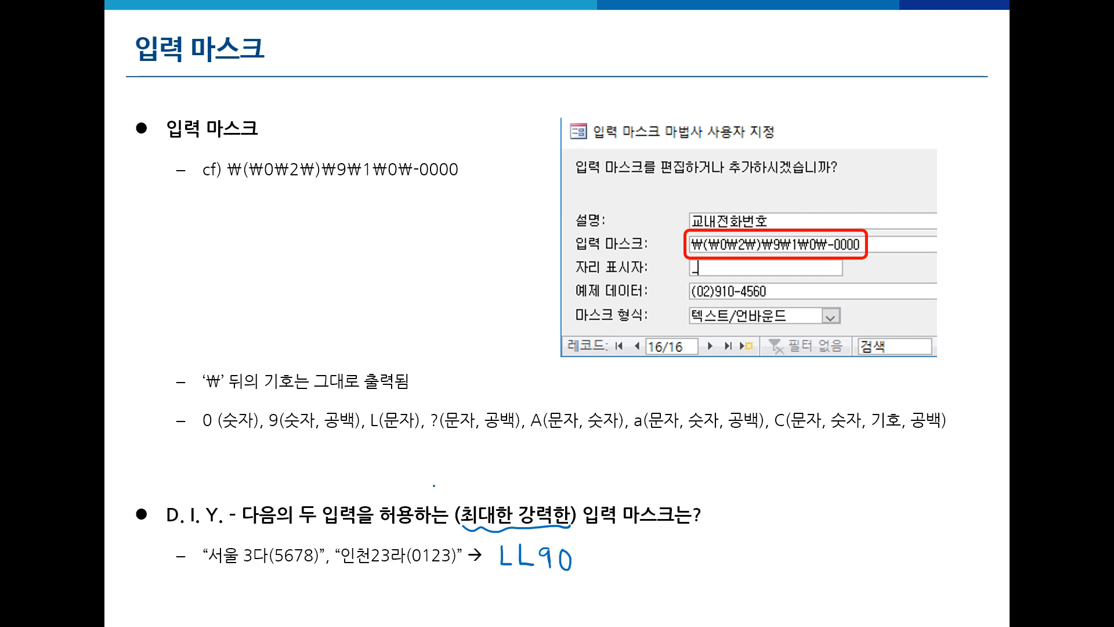
drag(266, 531, 258, 548)
drag(401, 531, 399, 555)
mouse_move(579, 550)
mouse_down()
mouse_move(579, 564)
mouse_move(600, 569)
mouse_up()
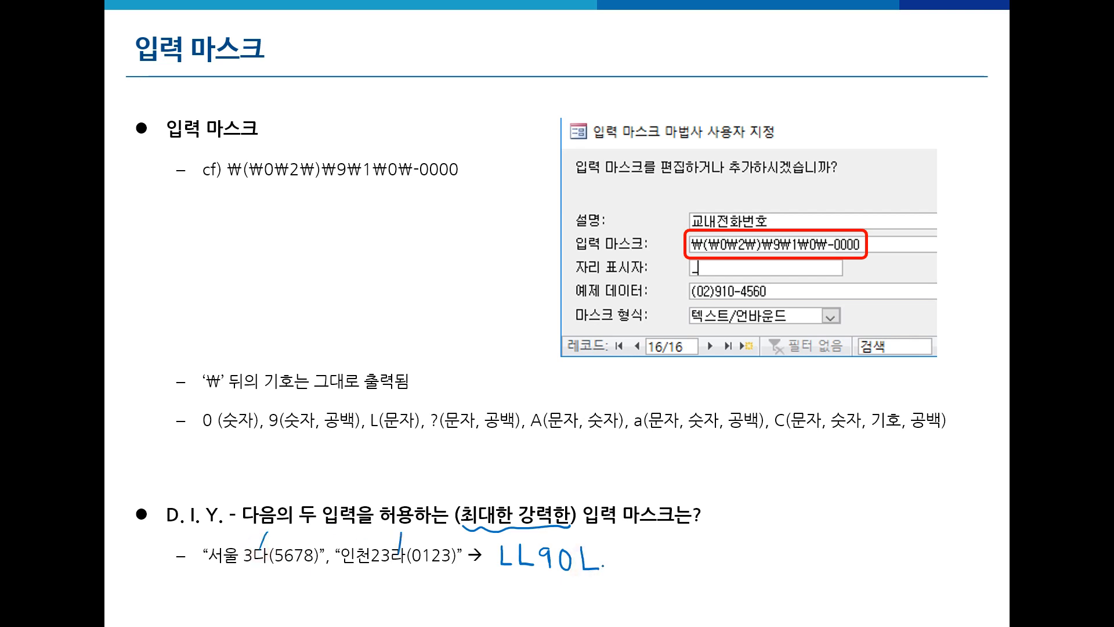
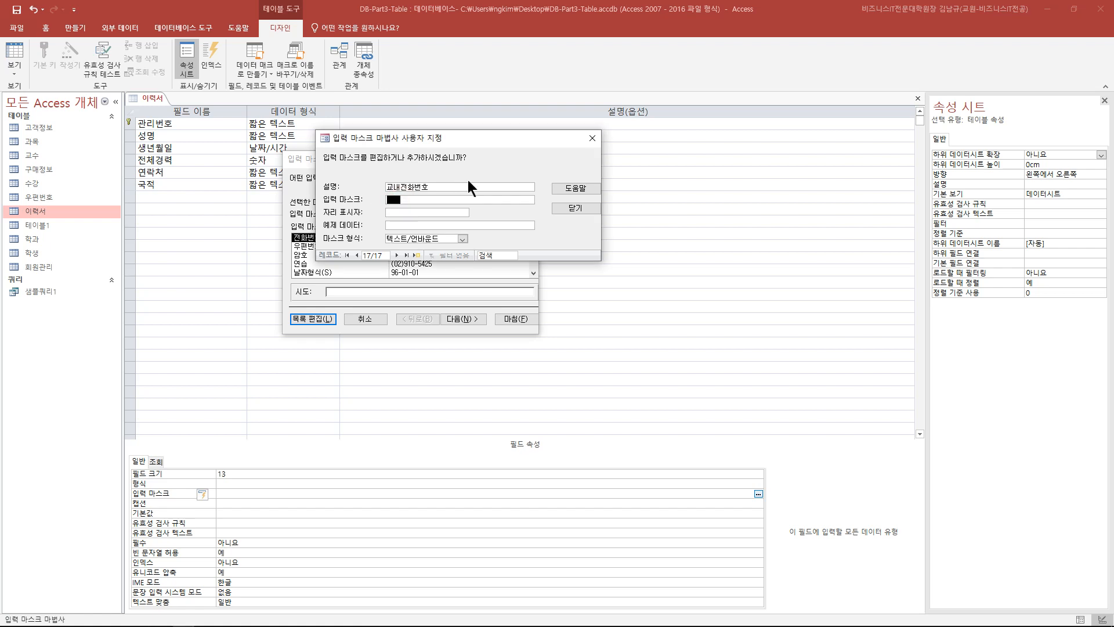
- Enter the custom mask \(\0\2\)\9\1\0\-0000 and set its placeholder to _
text(\(\0\2\)\9\1\0\-)
text(0000)
key(Home)
click(455, 212)
text(_)
- Try * as the placeholder and preview it in the example data box
click(404, 213)
click(403, 225)
click(400, 213)
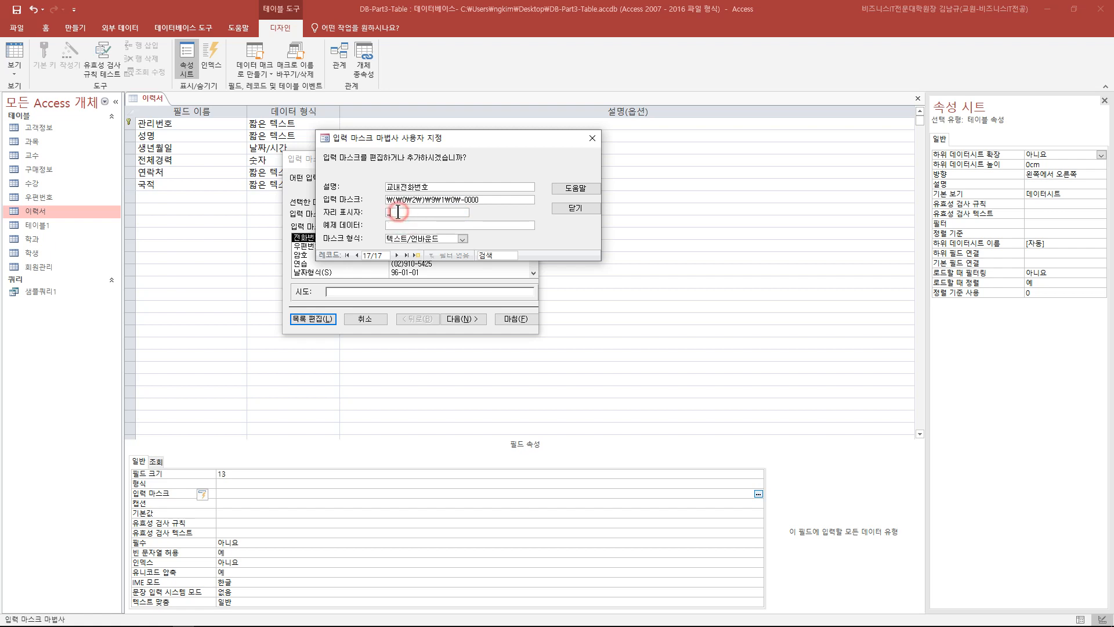
click(472, 225)
click(421, 211)
text(*)
click(474, 226)
- Restore the _ placeholder, check the (02)910-1234 example, and save the 교내전화번호 mask
click(342, 214)
text(_)
click(425, 224)
drag(413, 225, 517, 225)
click(565, 207)
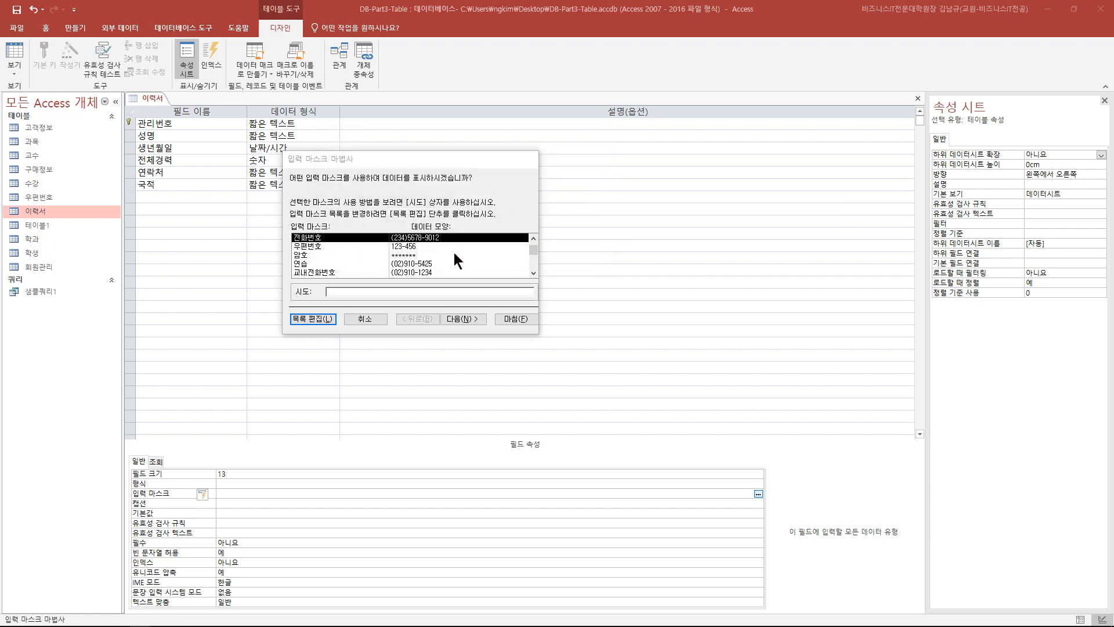
- Pick 교내전화번호 from the mask list, test it in the 시도 box, and advance the wizard
mouse_move(530, 246)
mouse_down()
mouse_move(532, 271)
mouse_move(535, 238)
mouse_move(535, 270)
mouse_move(535, 256)
mouse_up()
scroll(494, 268, up, 2)
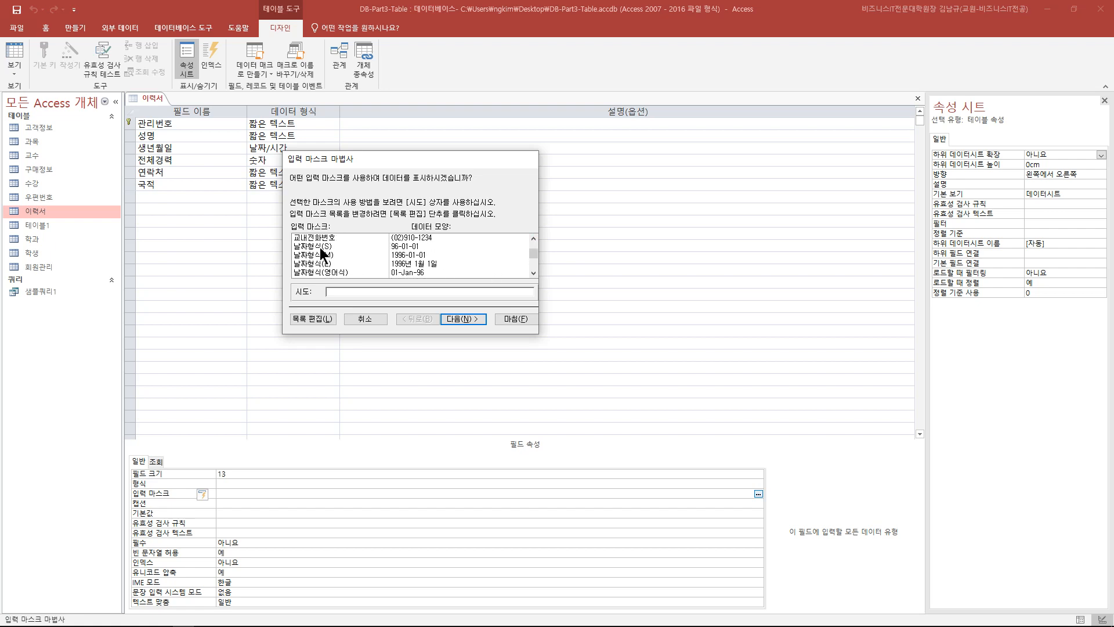
click(333, 239)
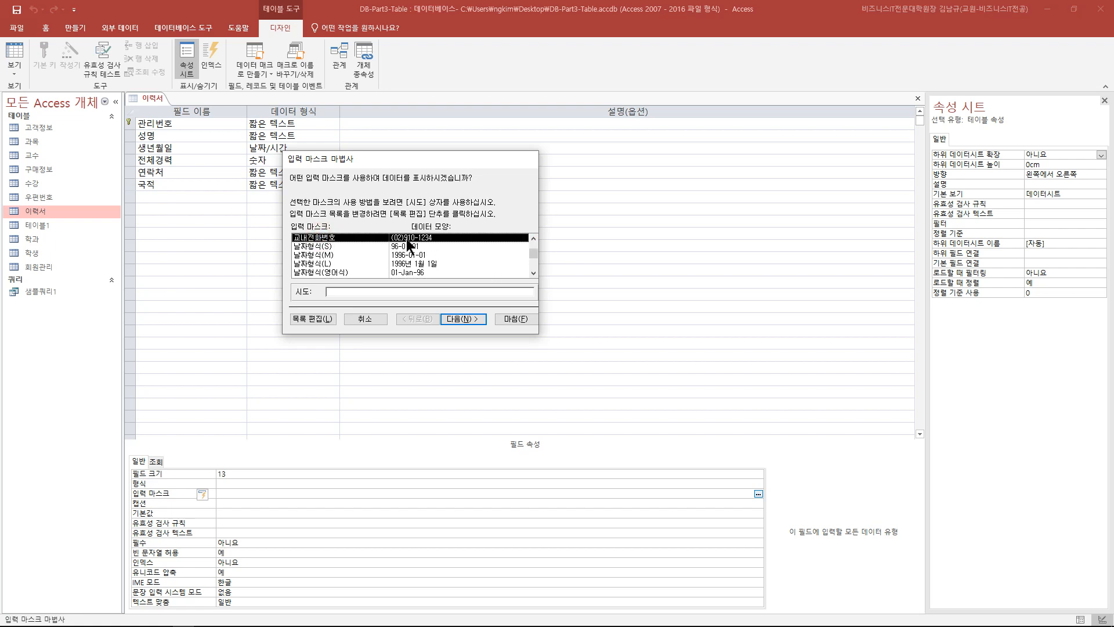
click(331, 295)
click(357, 293)
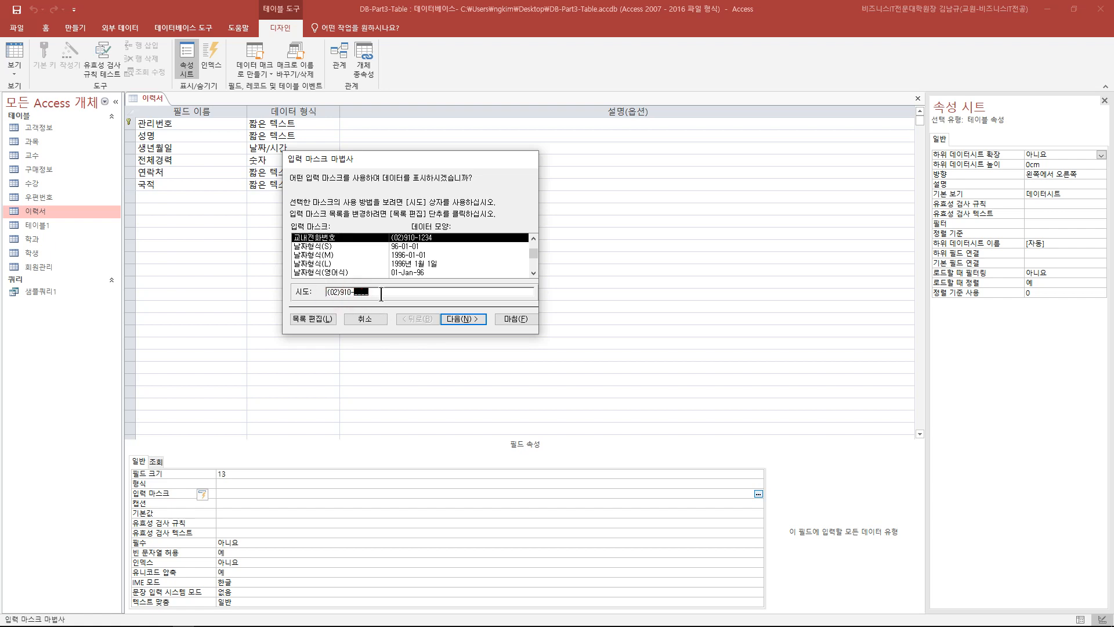
click(387, 240)
click(467, 319)
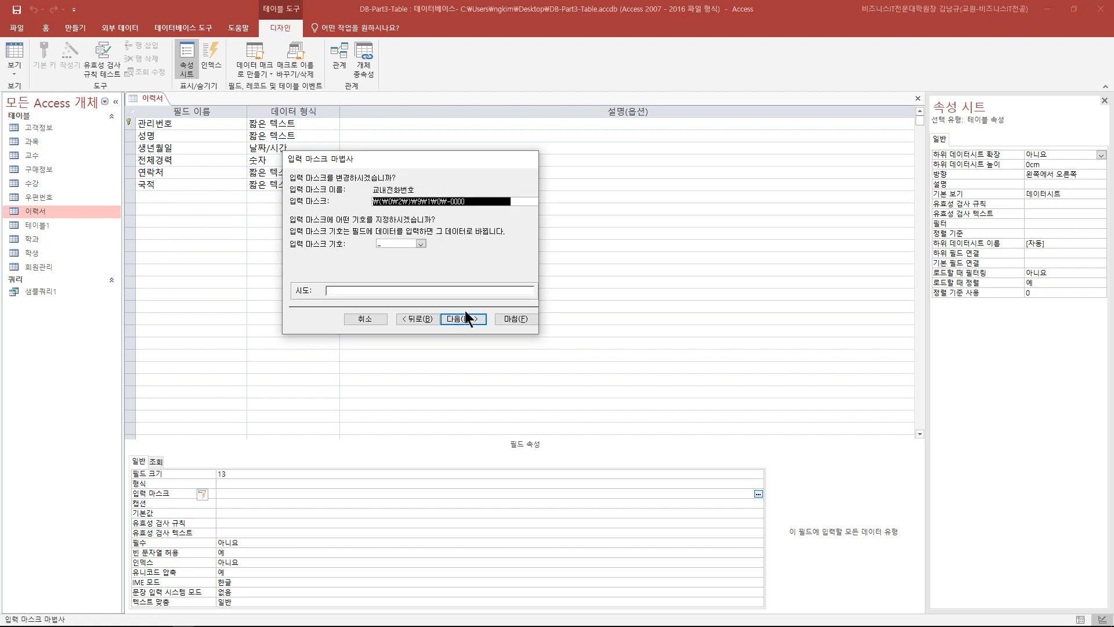
- Keep the _ placeholder, store data with symbols, finish the wizard, and switch to Datasheet view
click(421, 244)
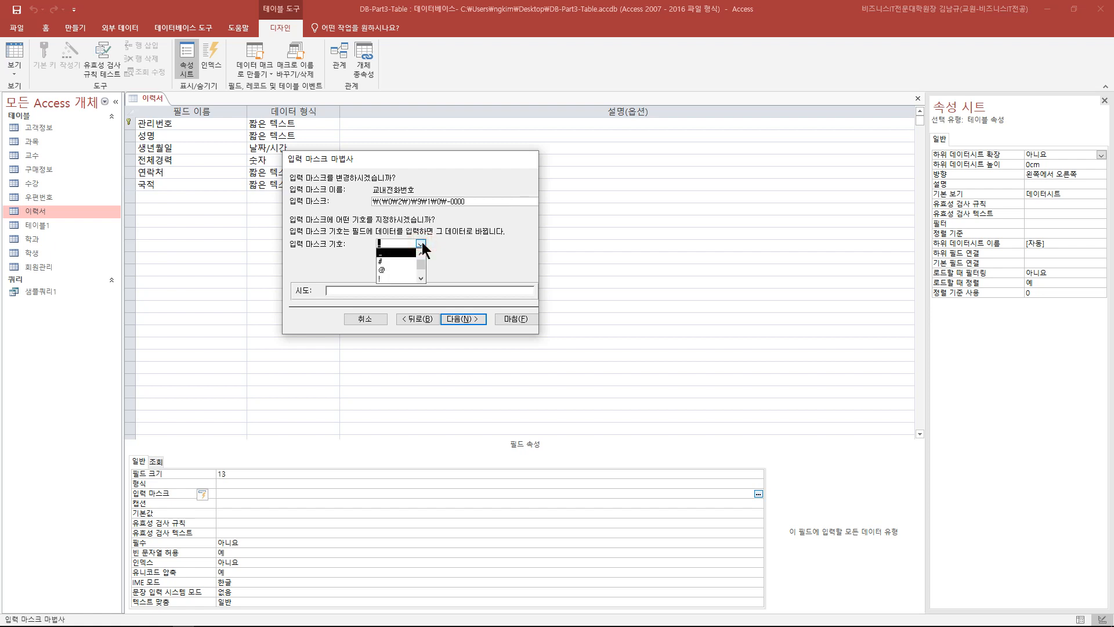
click(399, 253)
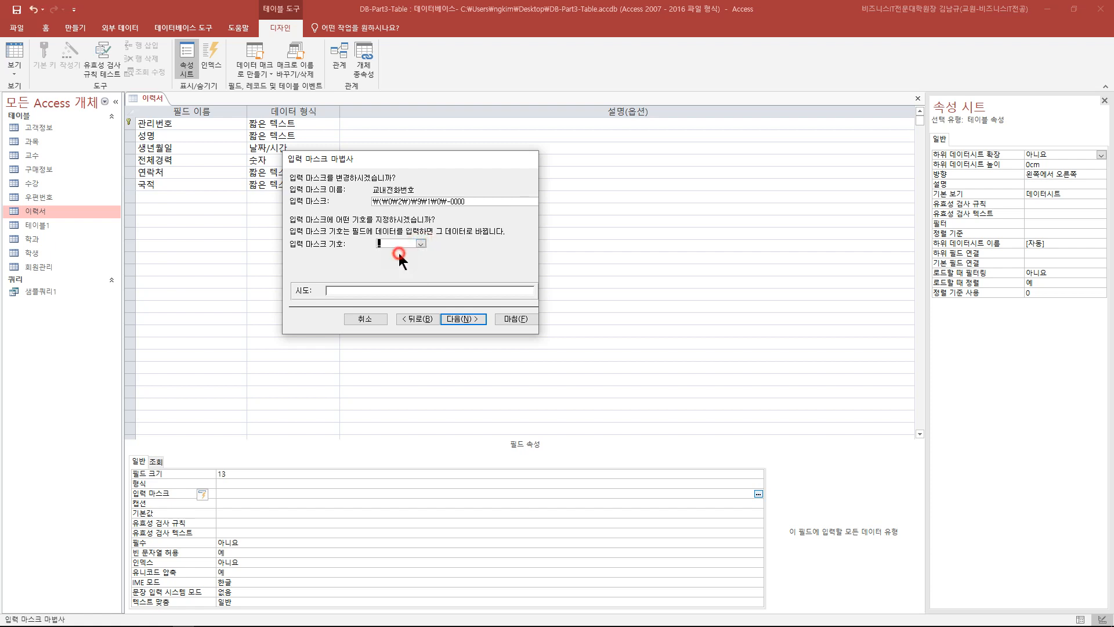
click(475, 318)
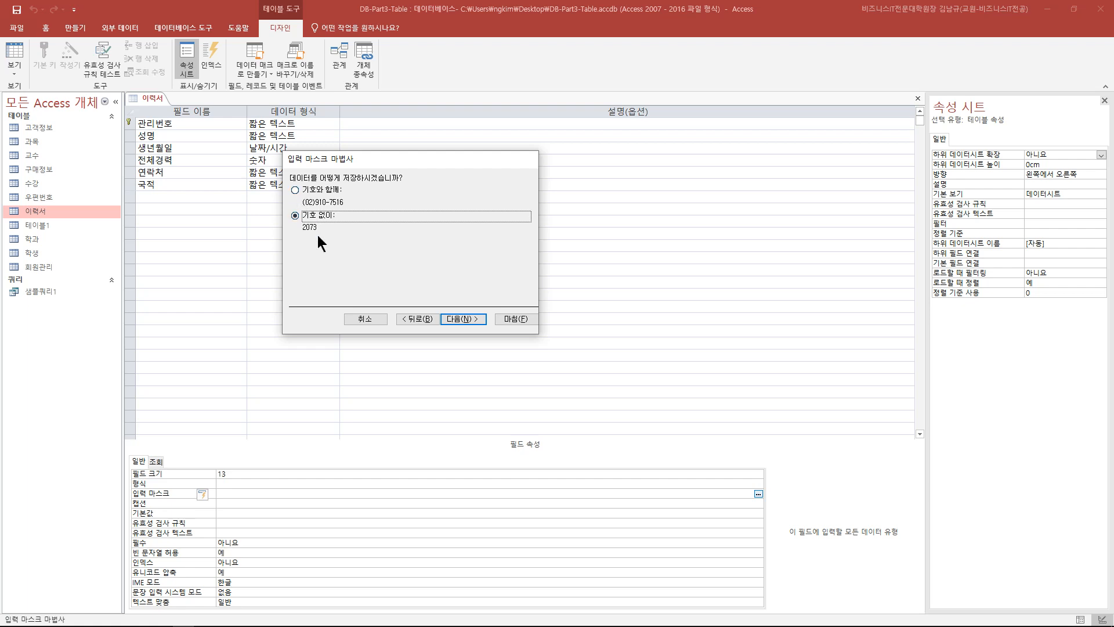
click(295, 190)
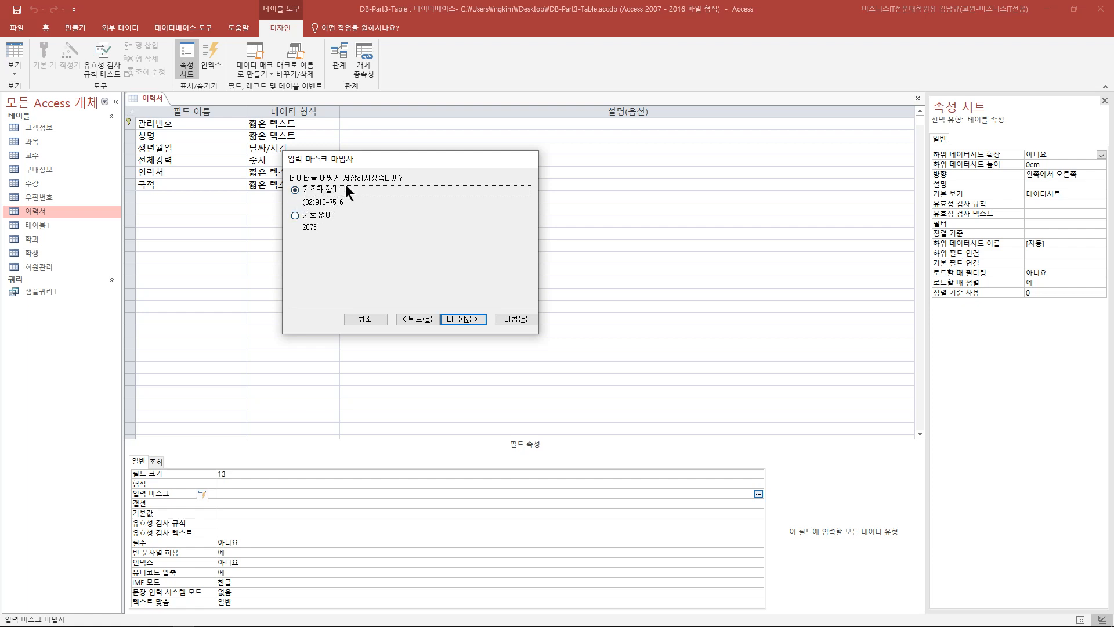
click(463, 319)
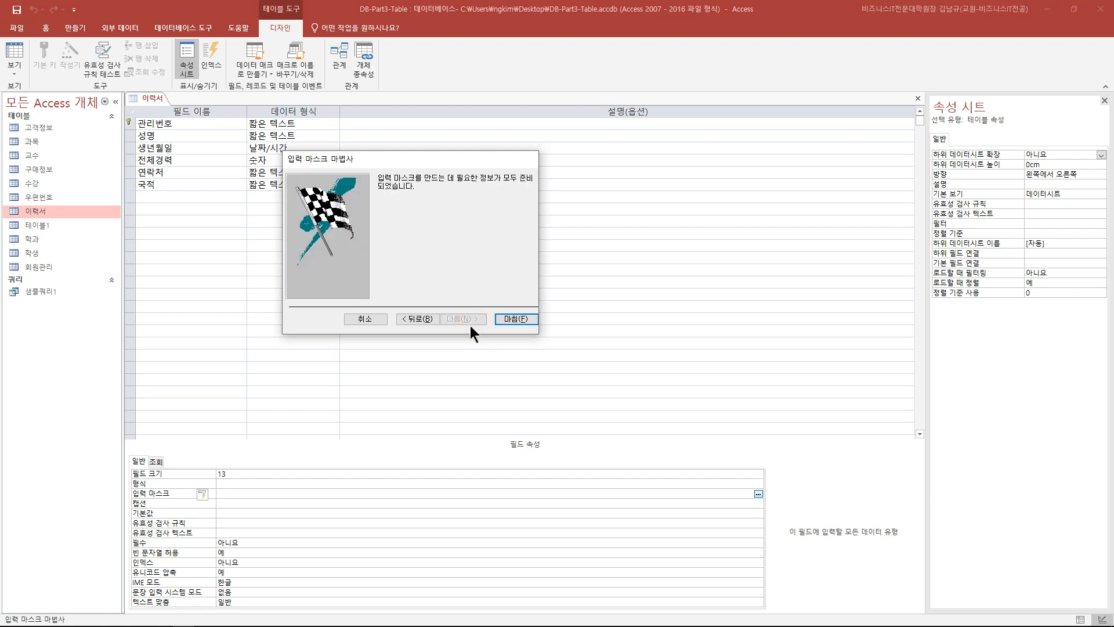
click(500, 318)
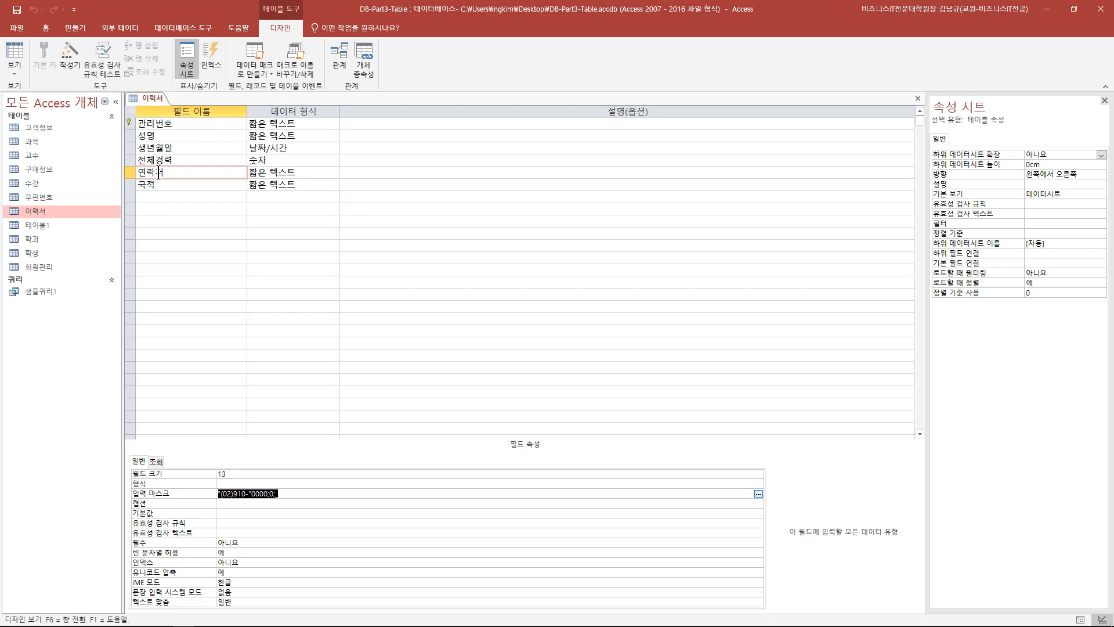
click(169, 294)
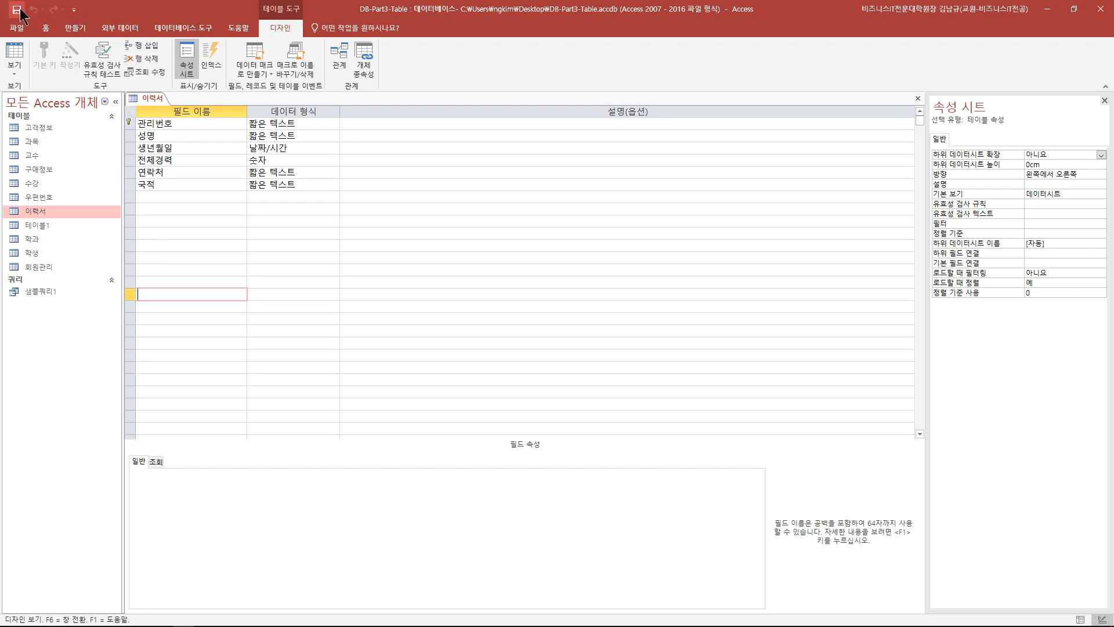
click(19, 50)
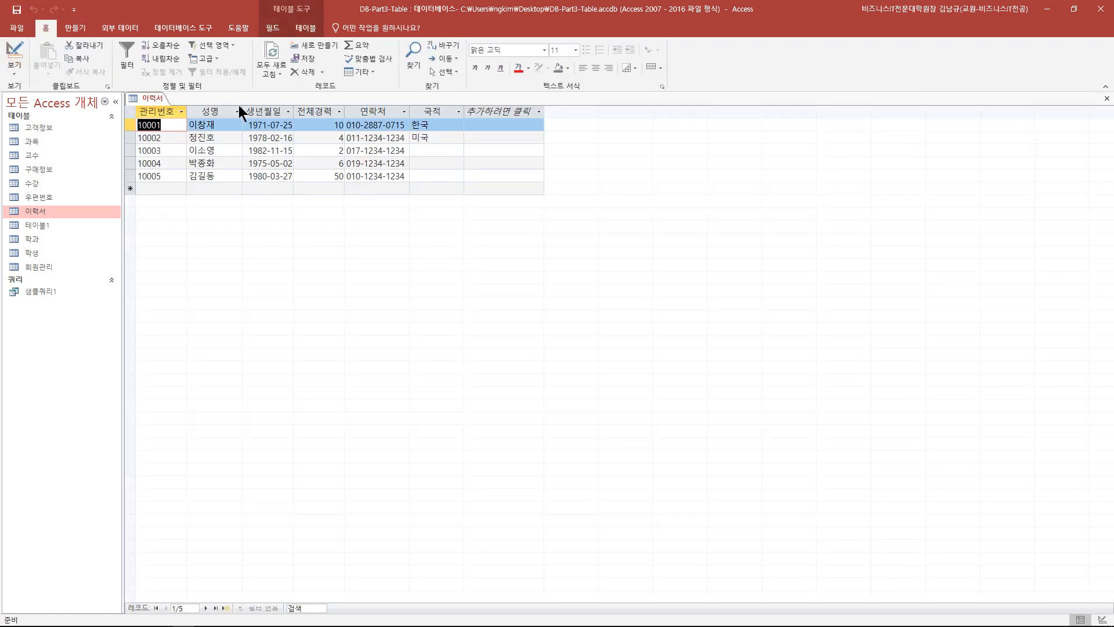
- Clear record 10003's 연락처 and re-enter it as (02)910-1234 through the mask
click(386, 151)
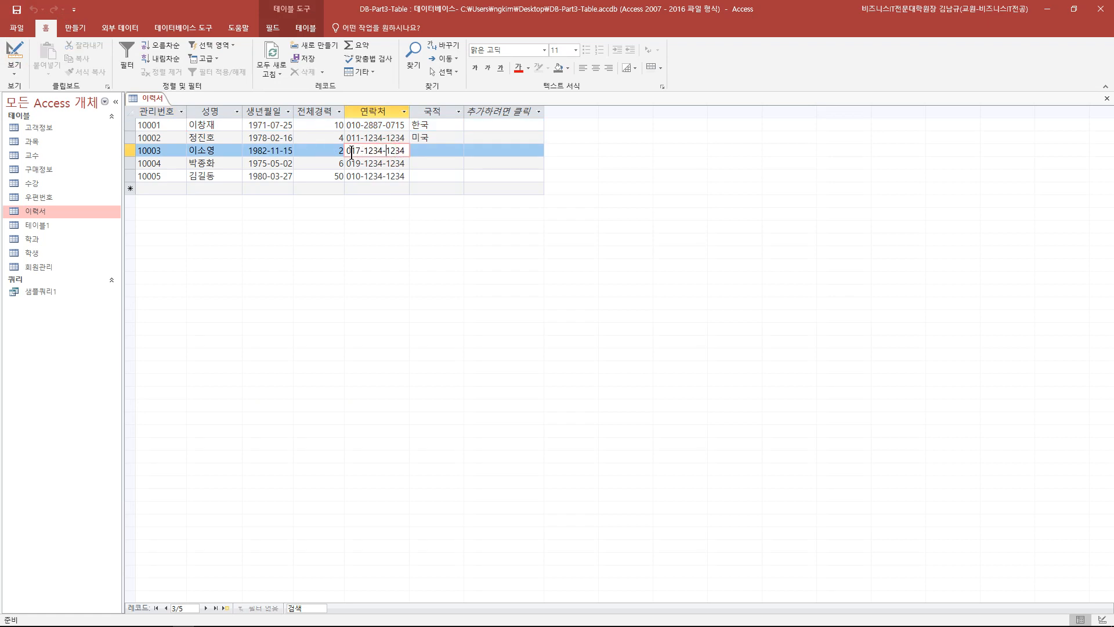
click(346, 151)
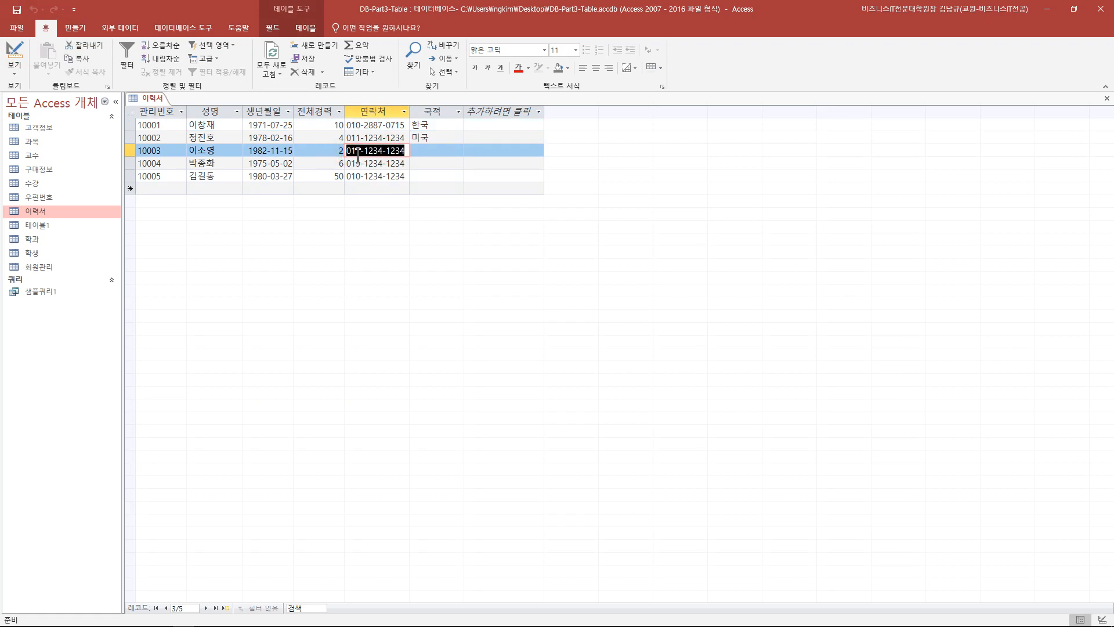
key(Delete)
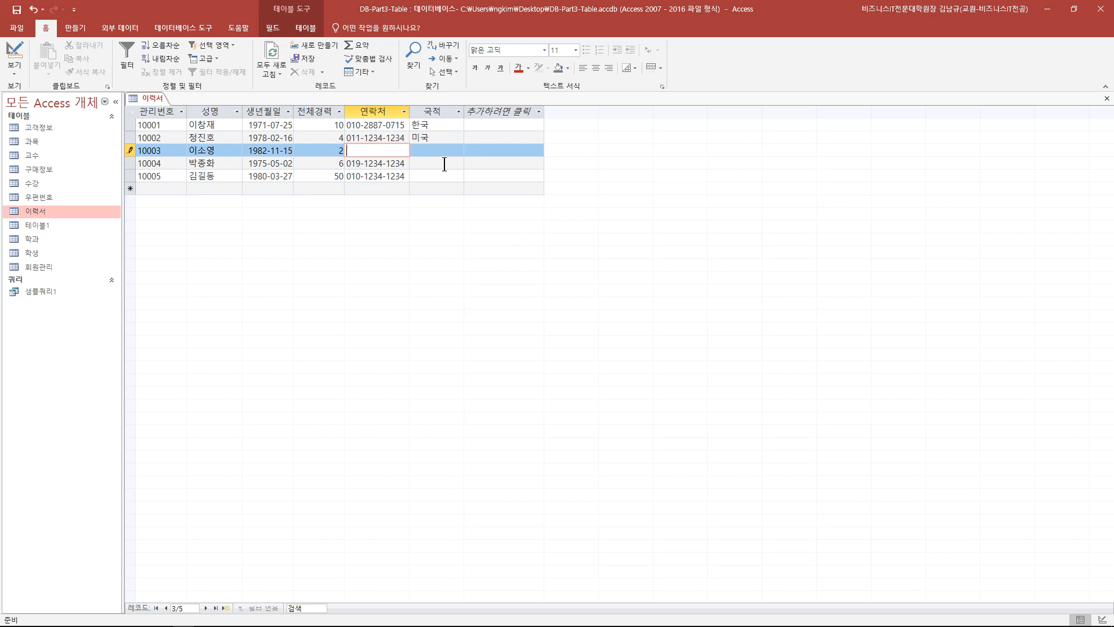
click(377, 188)
text(02910)
click(372, 150)
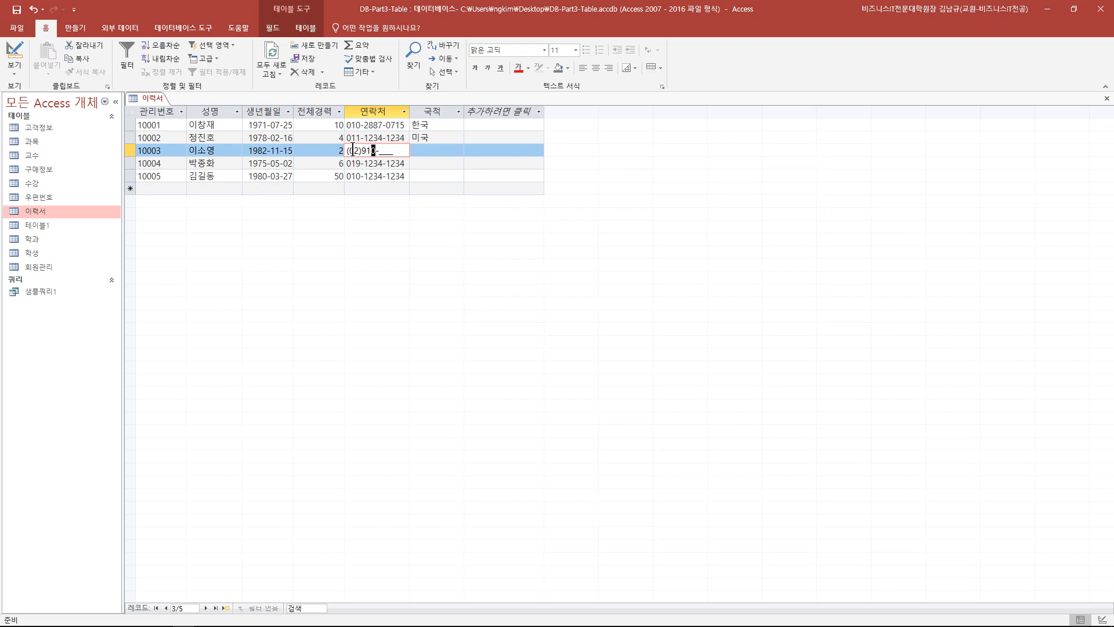
click(376, 150)
drag(361, 150, 380, 152)
click(380, 153)
text(1234)
- Test the mask by typing 0291 in the new row's 연락처, then discard it
click(371, 194)
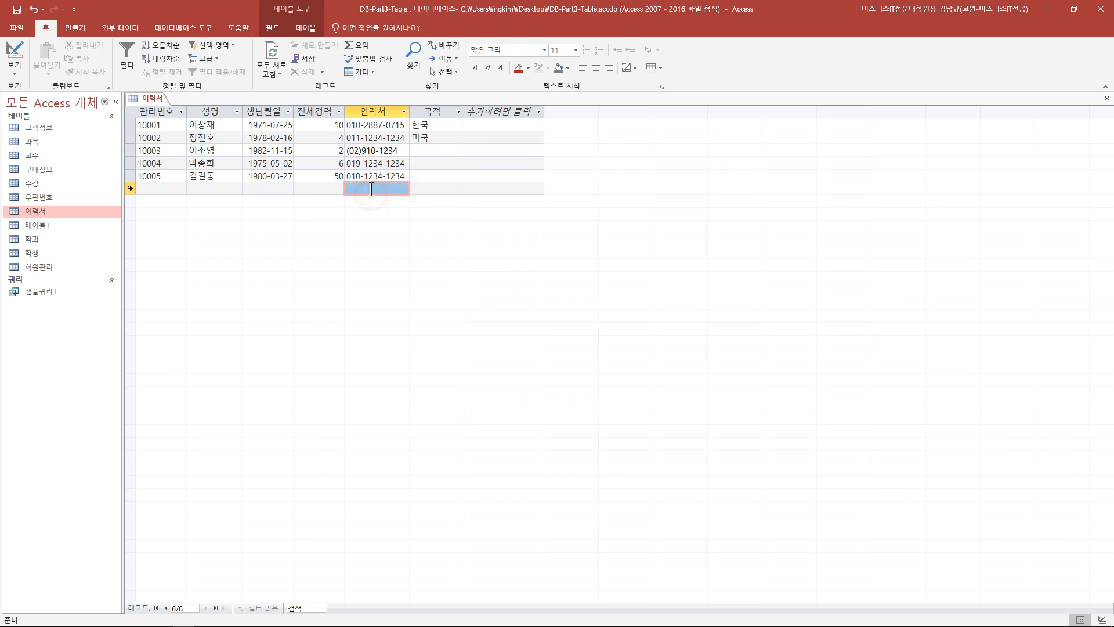
text(0291)
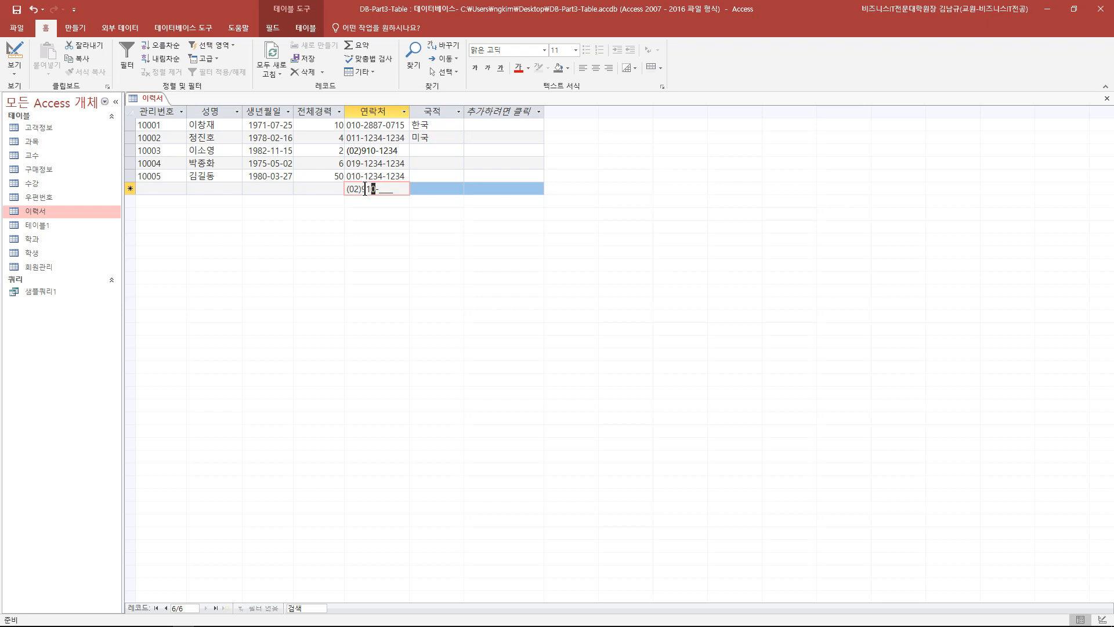
click(307, 176)
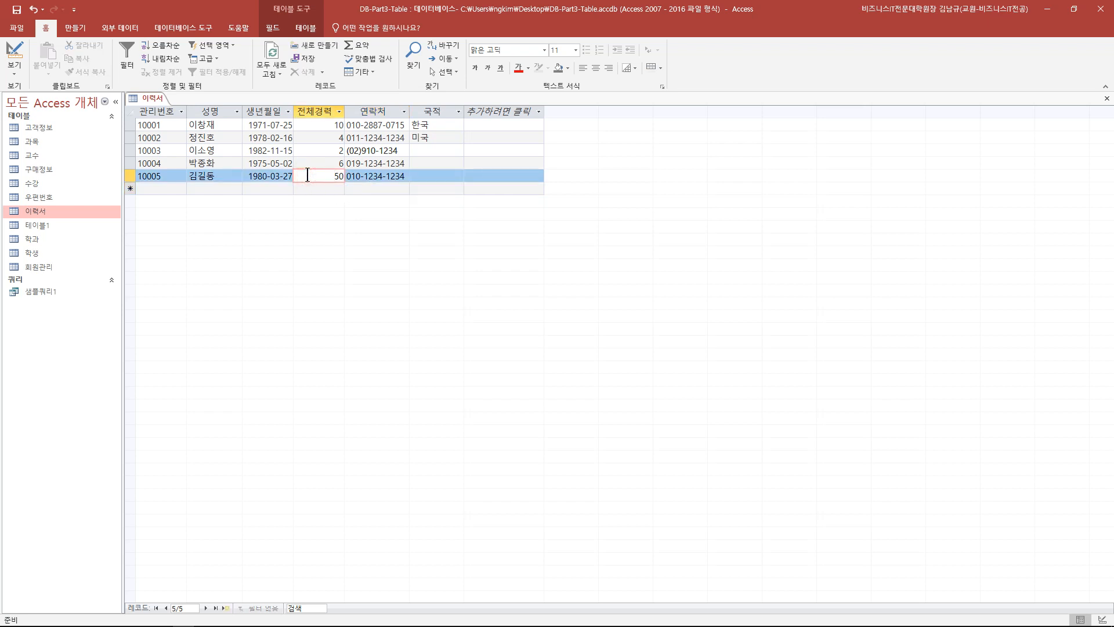
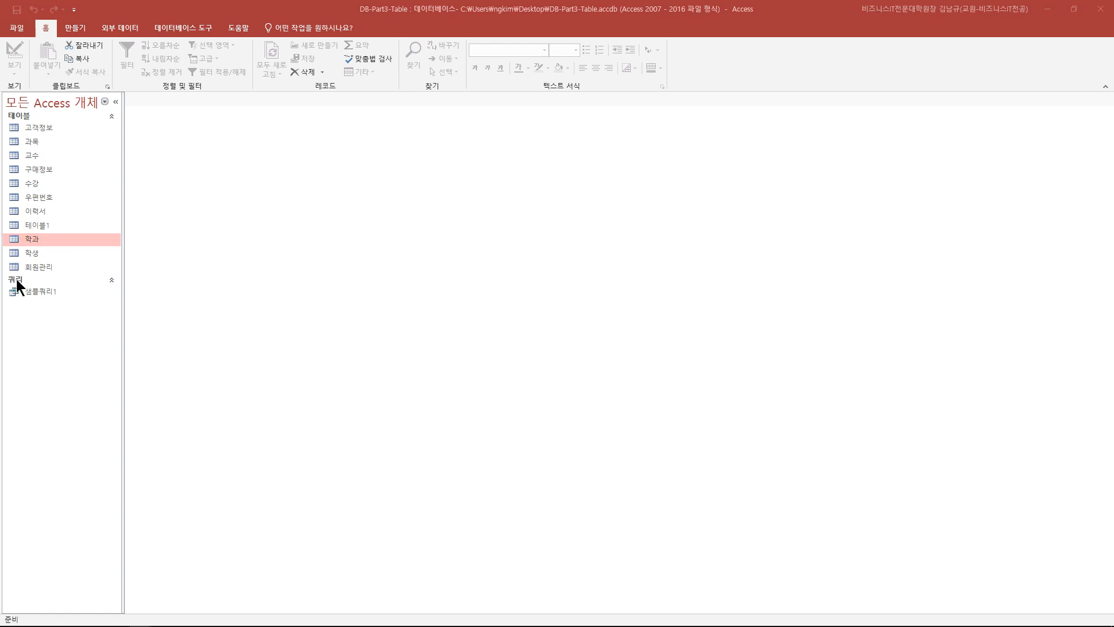
- Make 학과코드 the primary key of the 학과 table in Design view, save, and close it
double_click(47, 239)
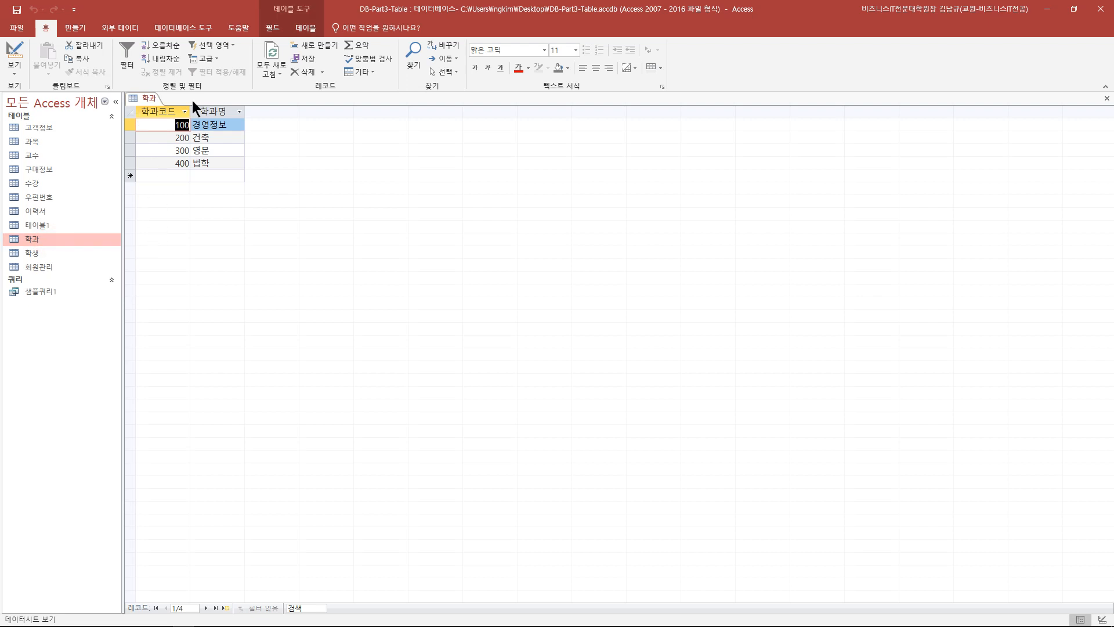
click(17, 54)
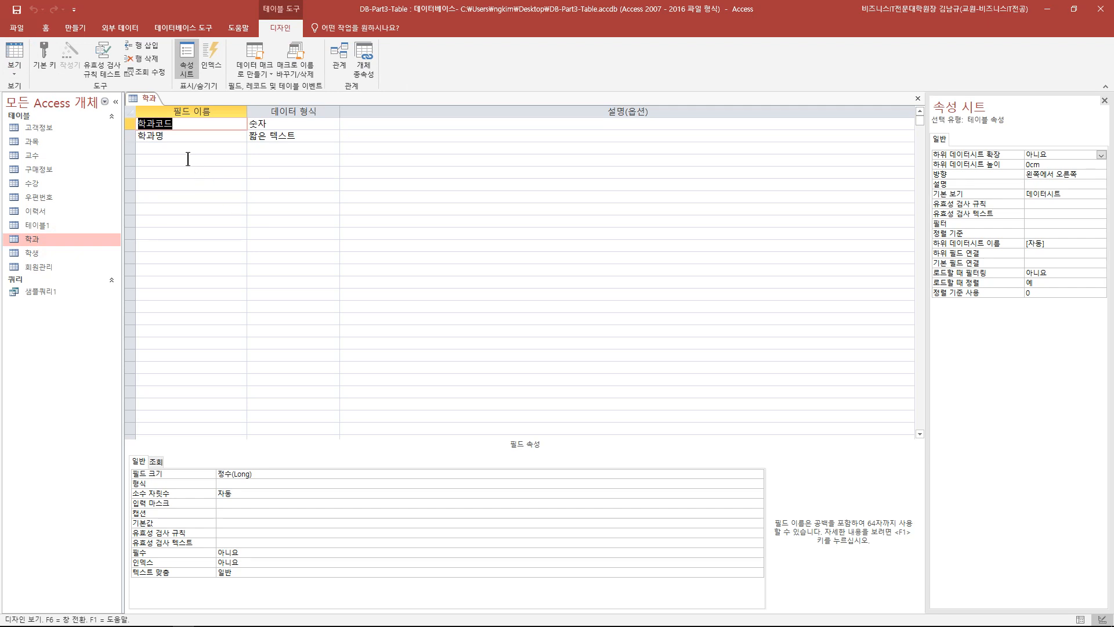
click(130, 124)
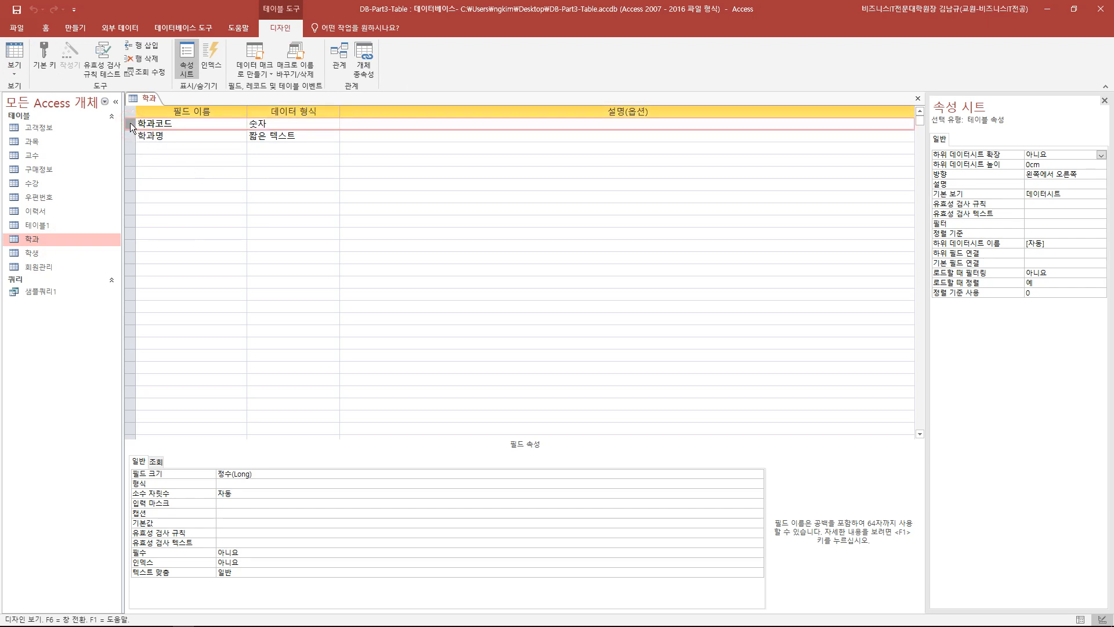
click(50, 64)
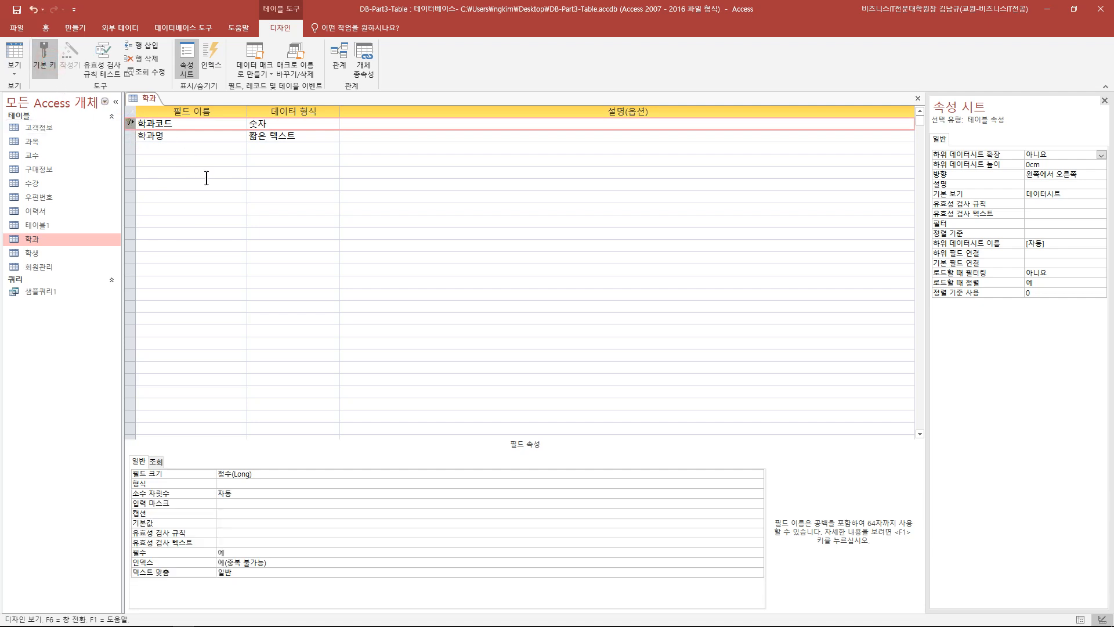
click(16, 9)
click(915, 98)
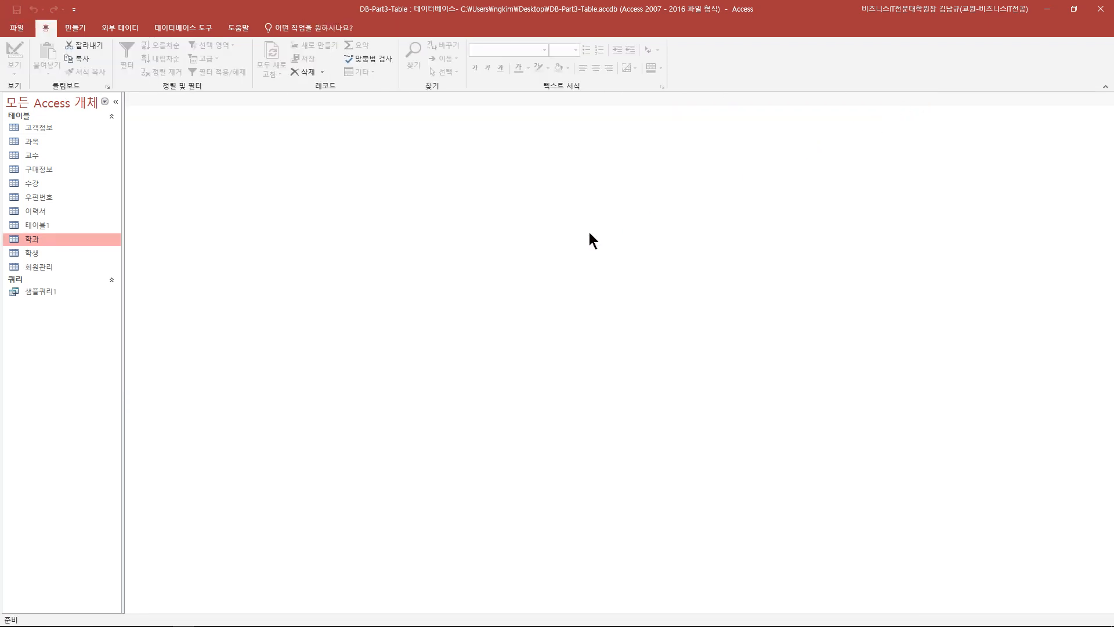
- Open the 학생 table in Design view and make 학번 its primary key
double_click(76, 256)
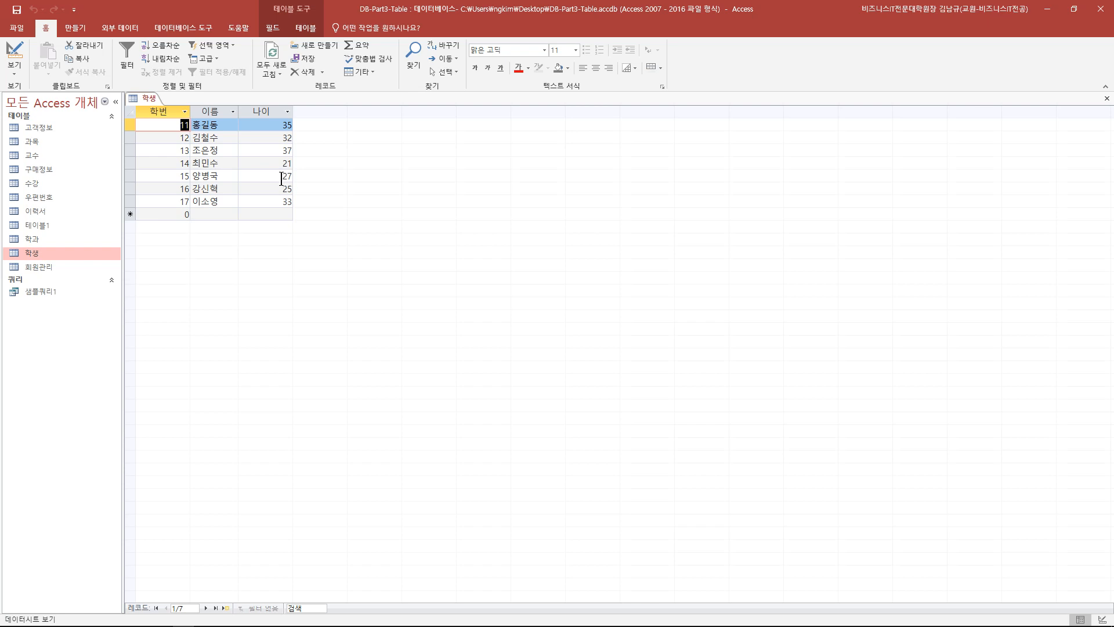
click(14, 58)
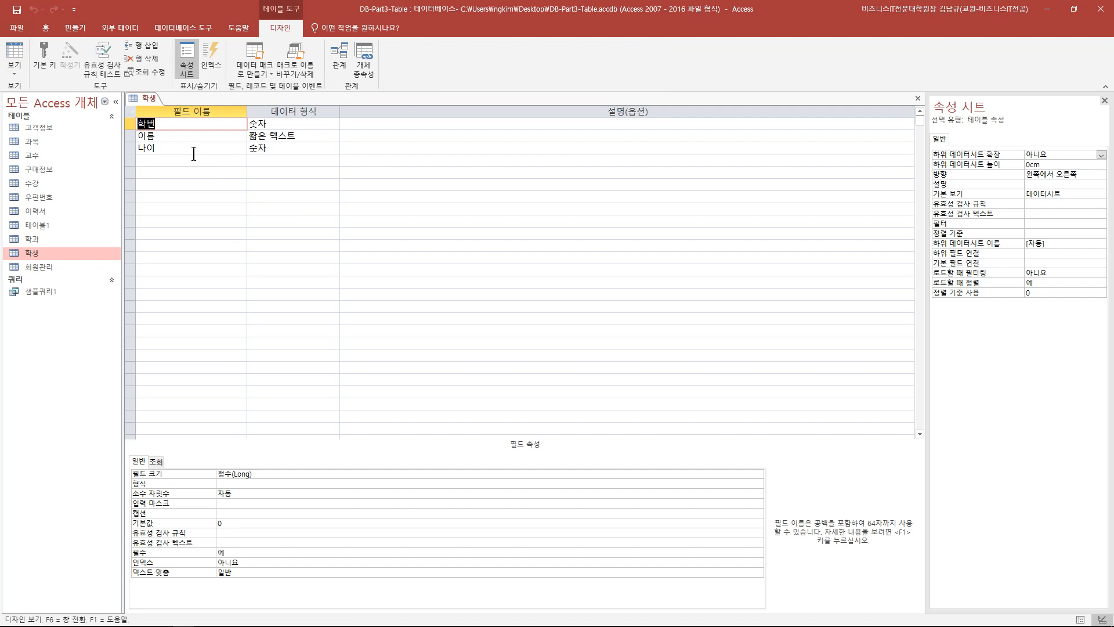
click(130, 123)
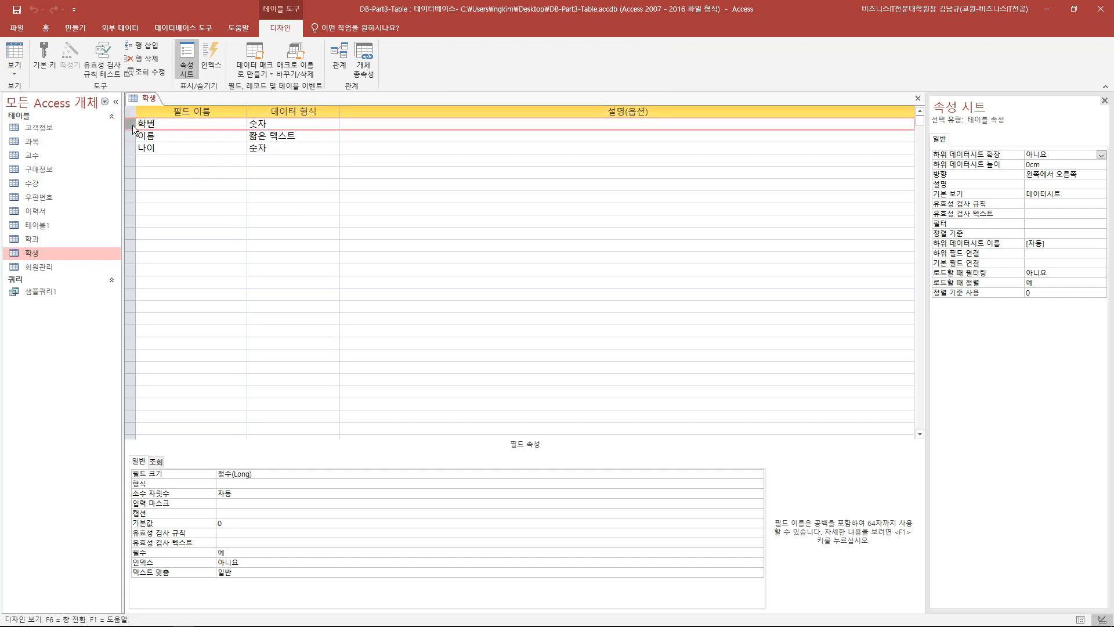
click(49, 56)
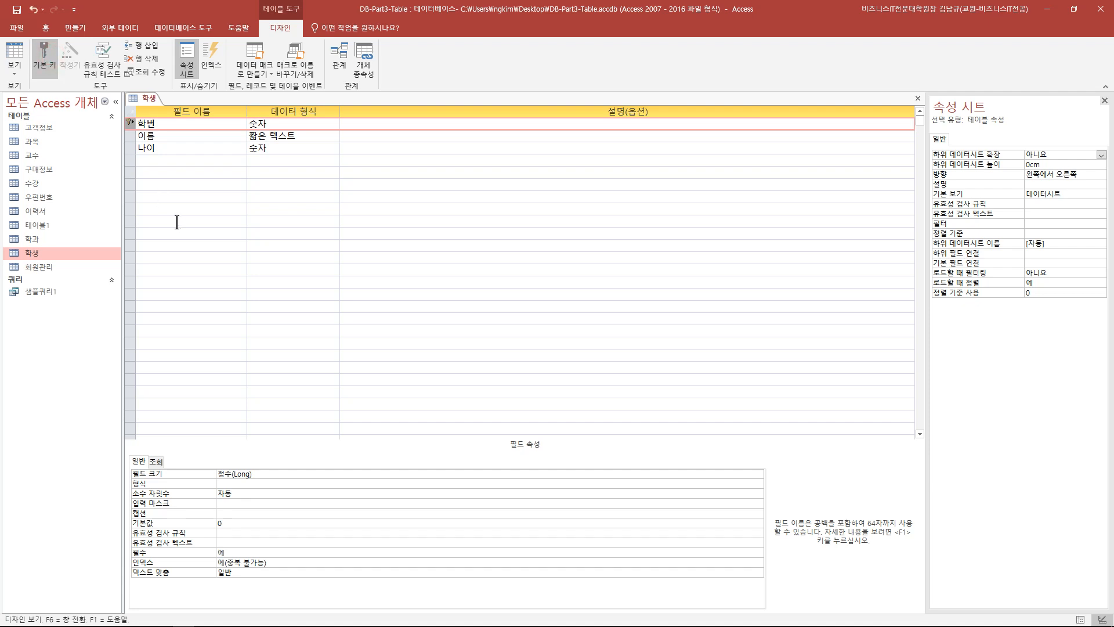
- Add a new field 소속학과코드 to 학생 with the 숫자 data type
click(175, 160)
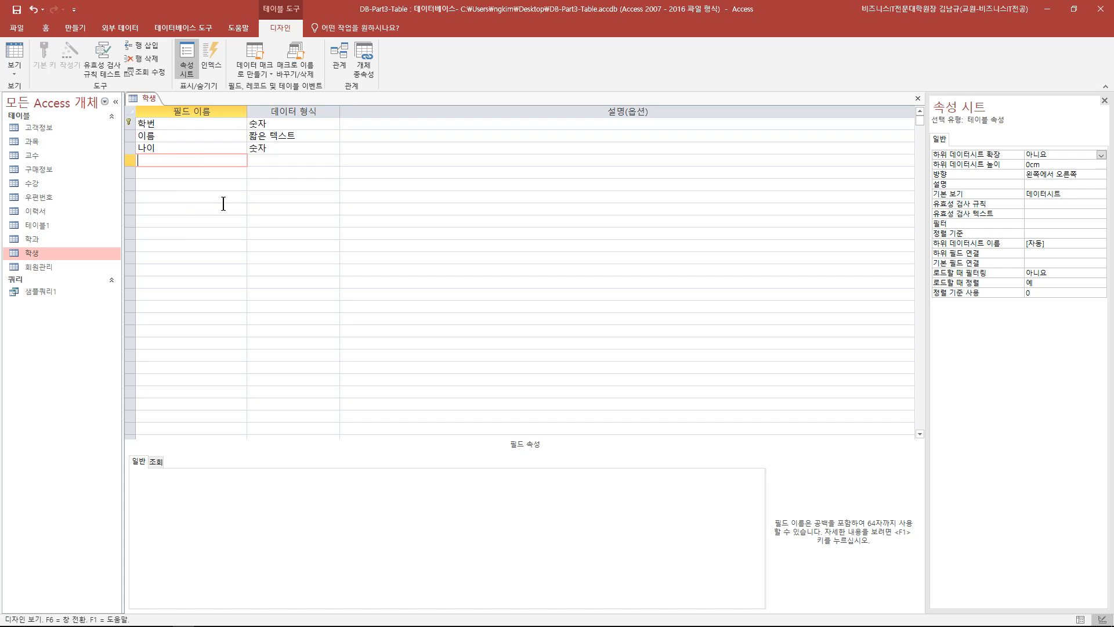
text(소속학과코드)
click(267, 159)
click(333, 160)
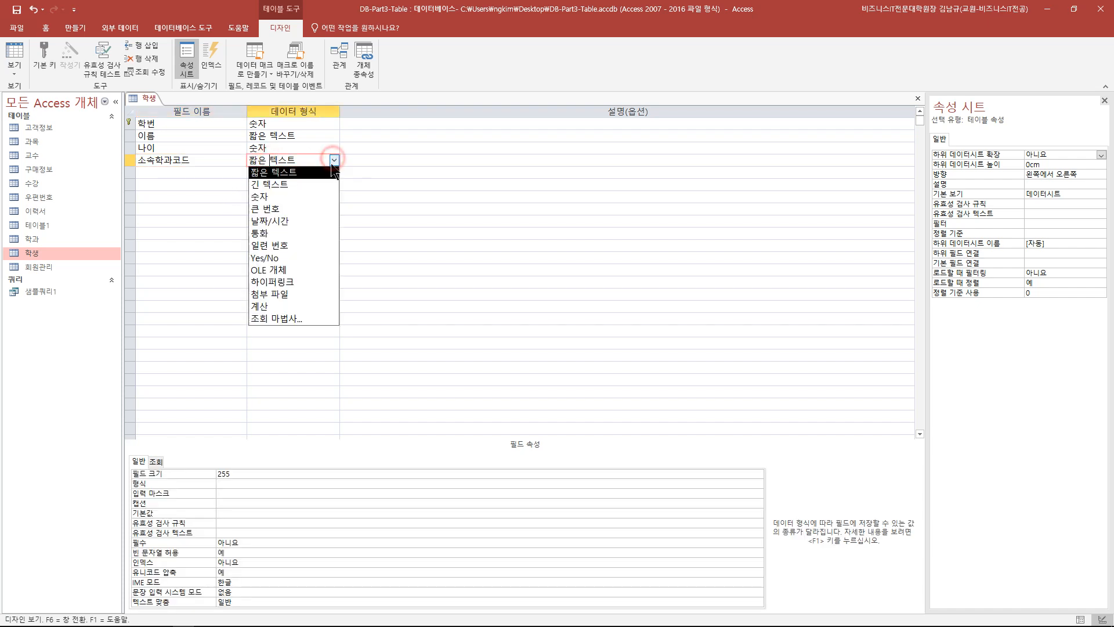
click(310, 195)
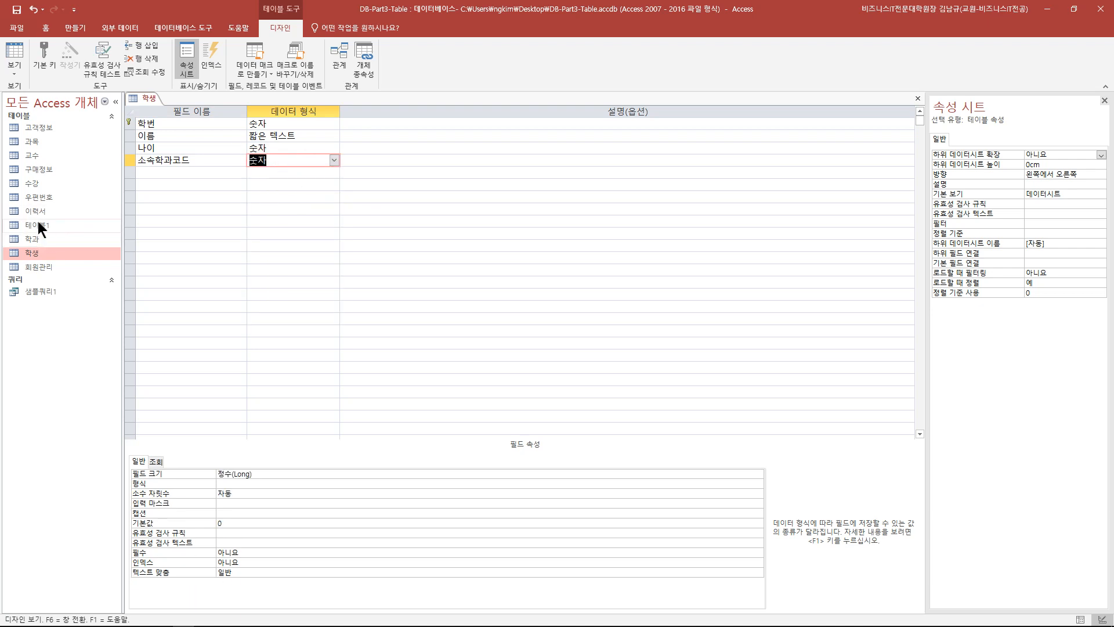
- Compare against the 학과 table's field types in Design view, then save the 학생 design
double_click(36, 238)
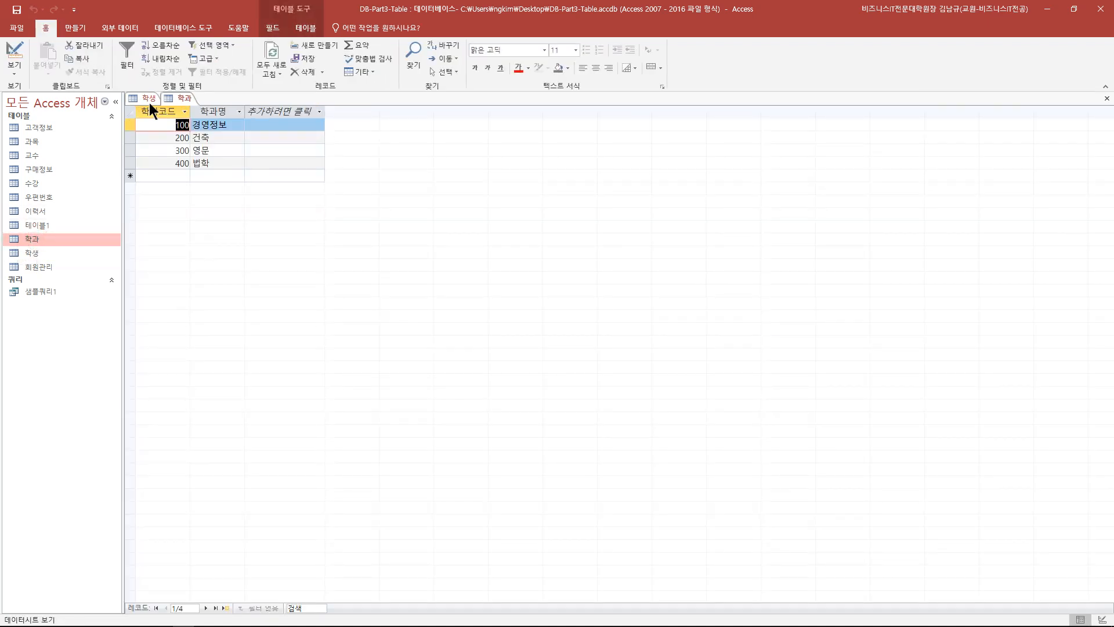
click(15, 58)
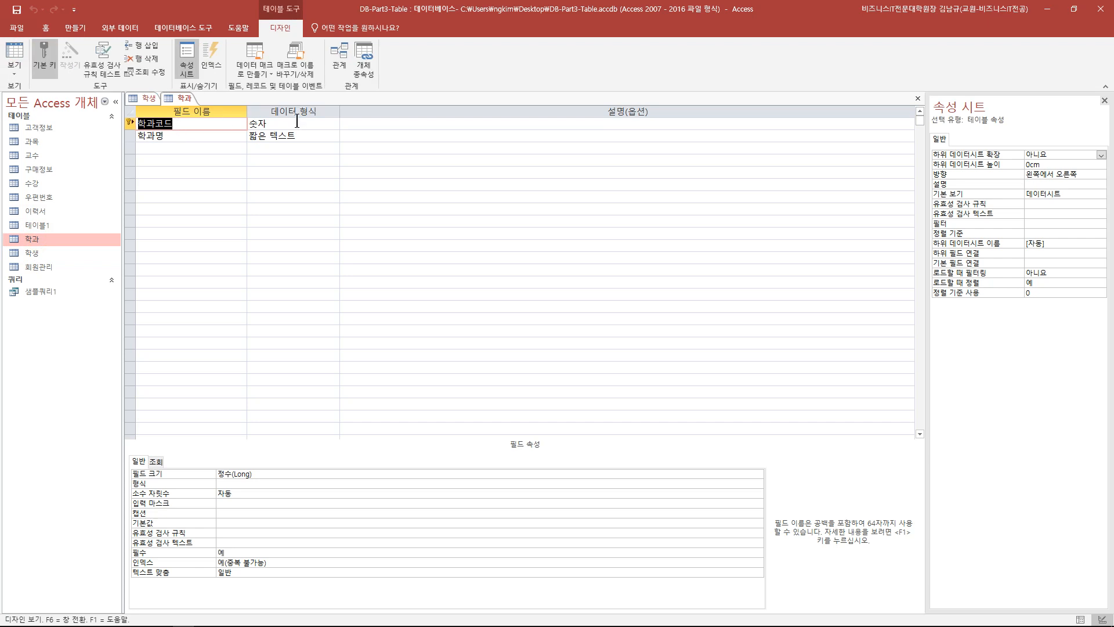
click(917, 98)
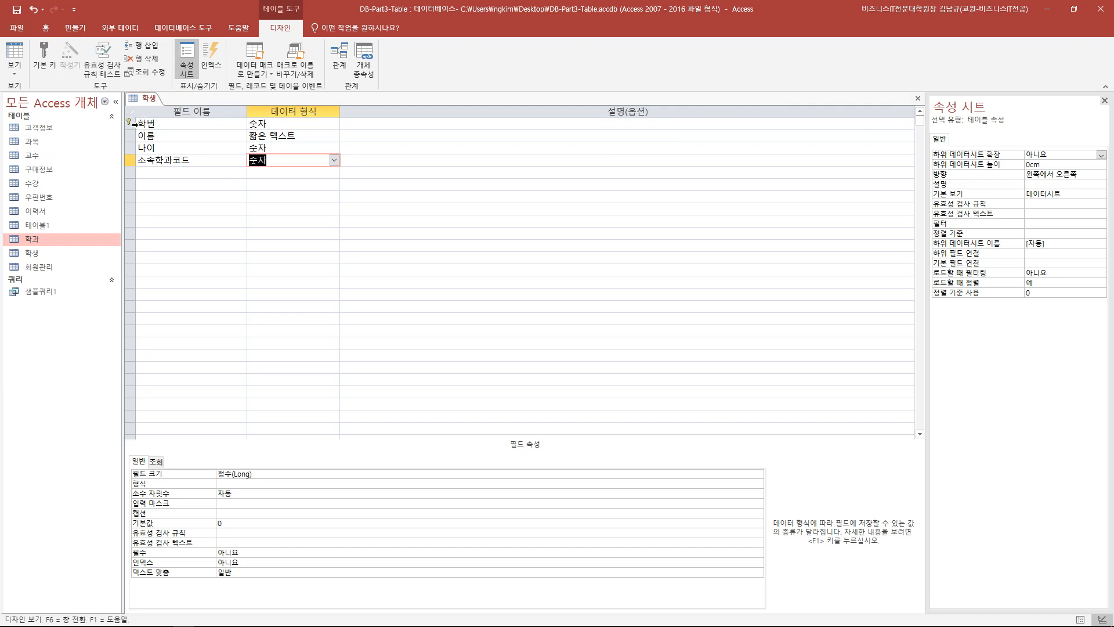
click(195, 161)
click(266, 162)
click(18, 10)
- Show 학생 as a datasheet, autofit 소속학과코드, and open 학과 to check its department codes
click(20, 50)
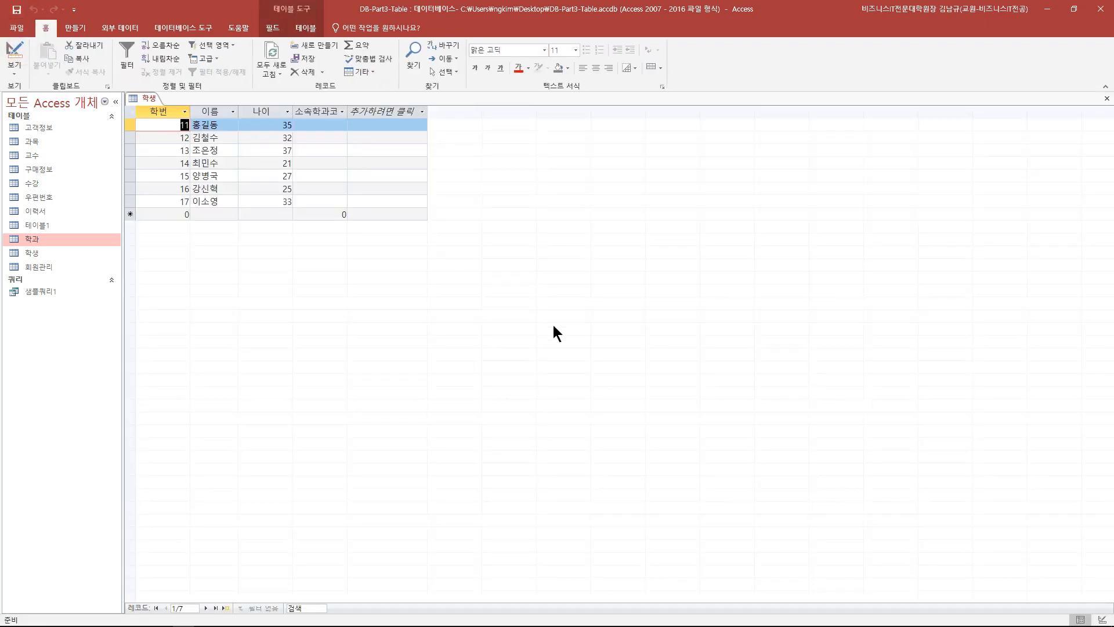
double_click(347, 111)
click(441, 111)
click(343, 154)
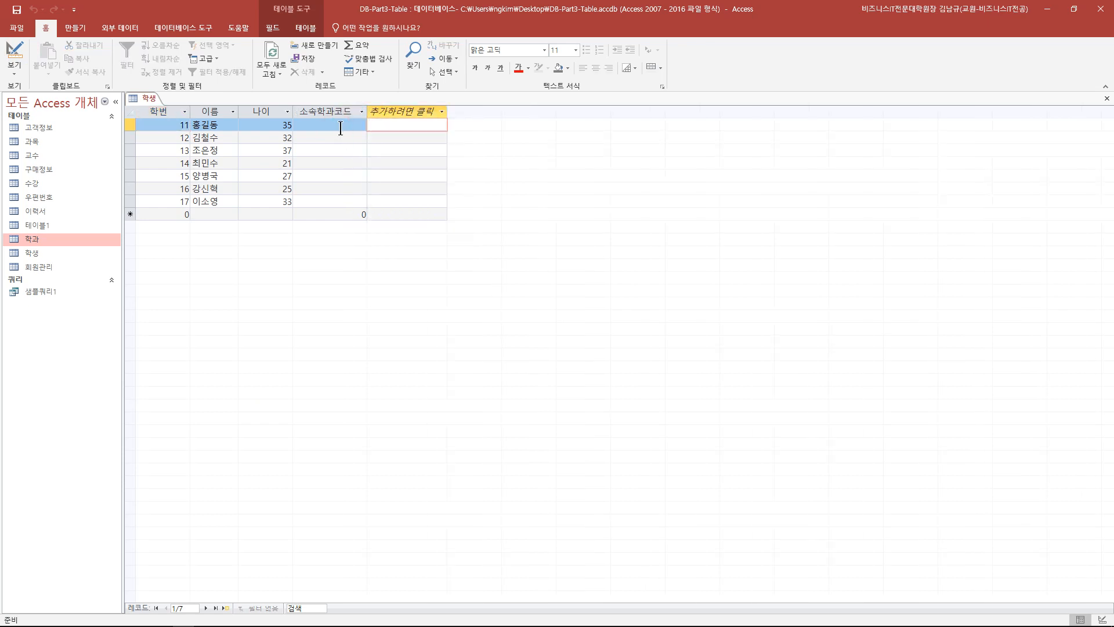
click(341, 124)
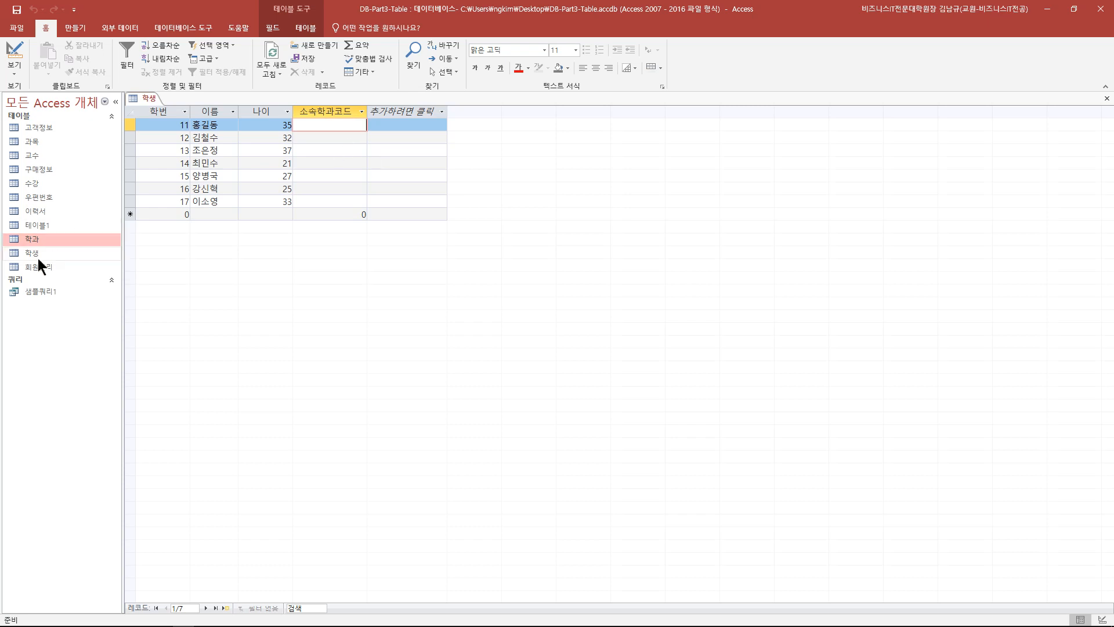
click(45, 238)
double_click(44, 238)
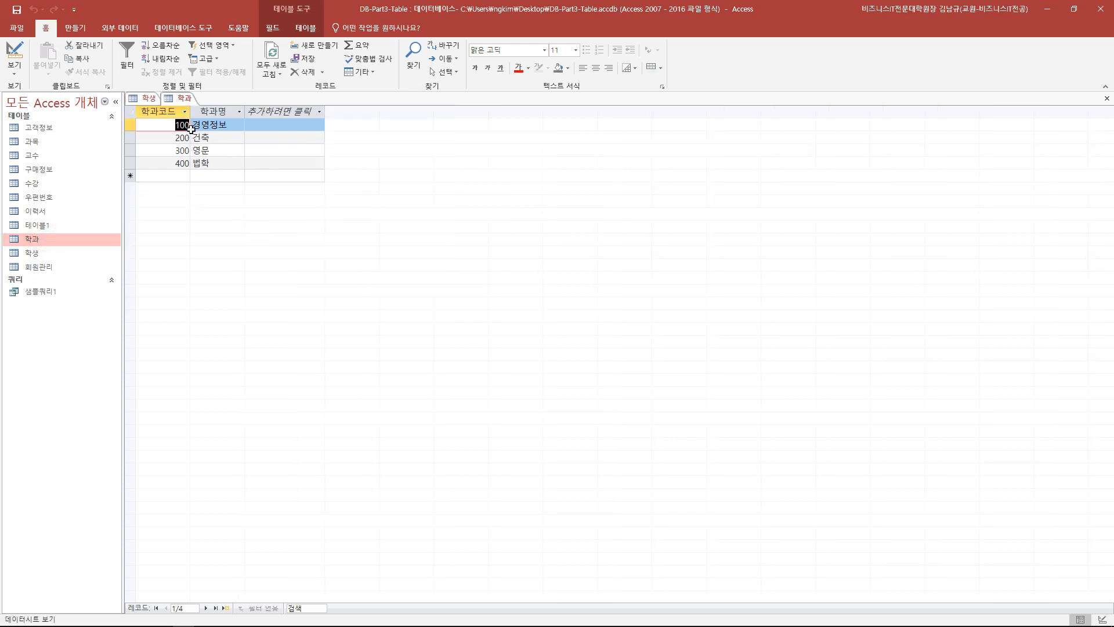
- Enter 소속학과코드 values 100, 200, 300, 100, 100, 200, 300 for students 11–17
click(1107, 98)
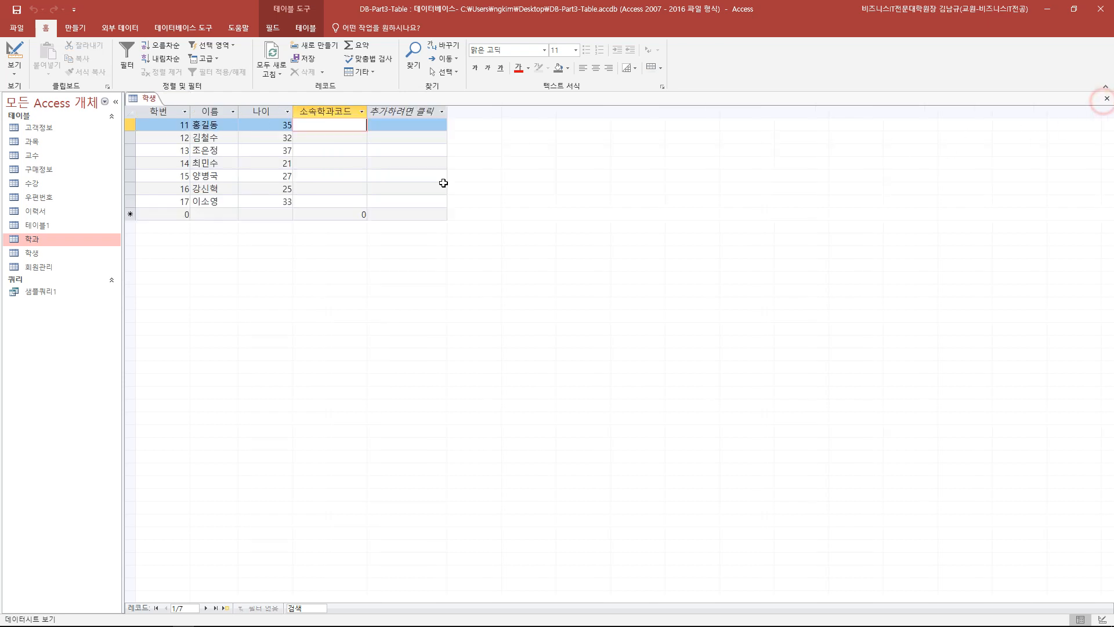
text(100)
key(Down)
text(200)
key(Down)
text(300)
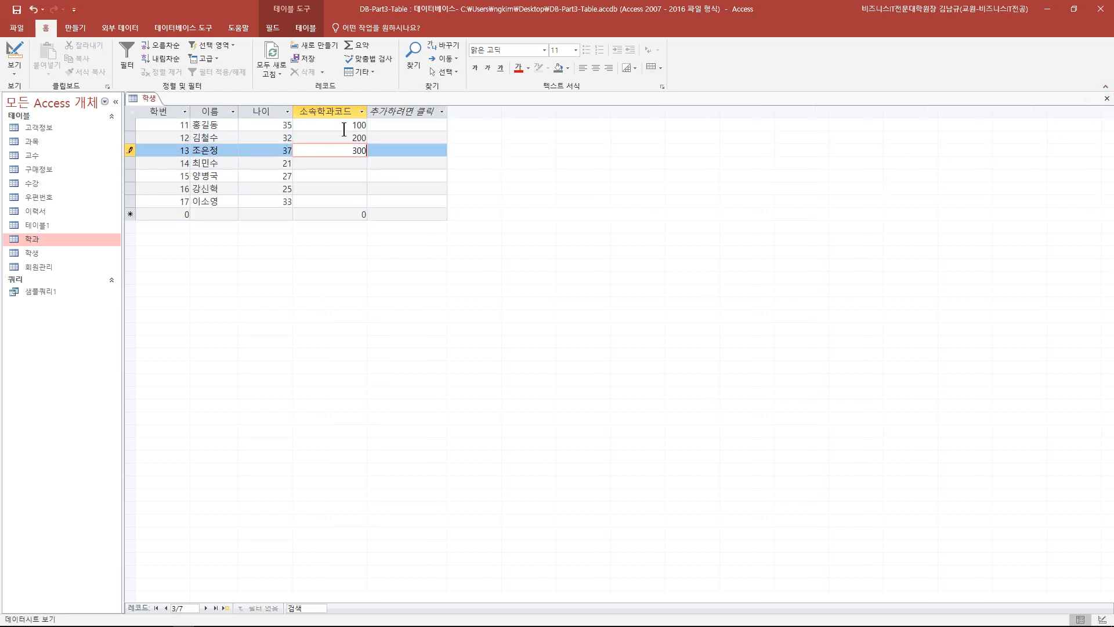
key(Down)
text(100)
key(Down)
text(100)
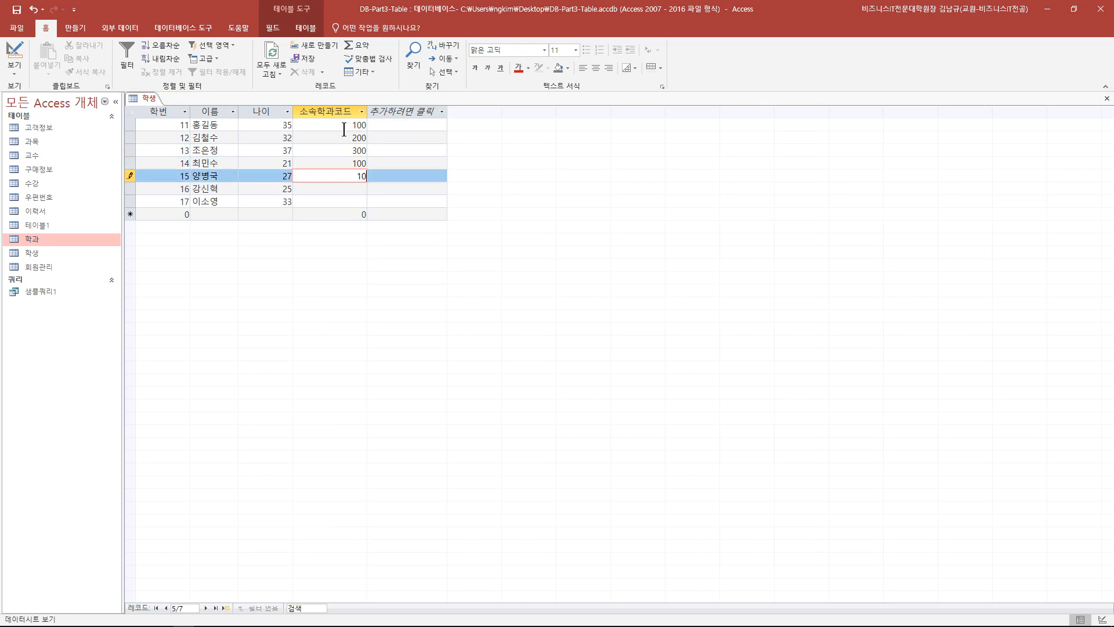
key(Down)
text(200)
key(Down)
text(300)
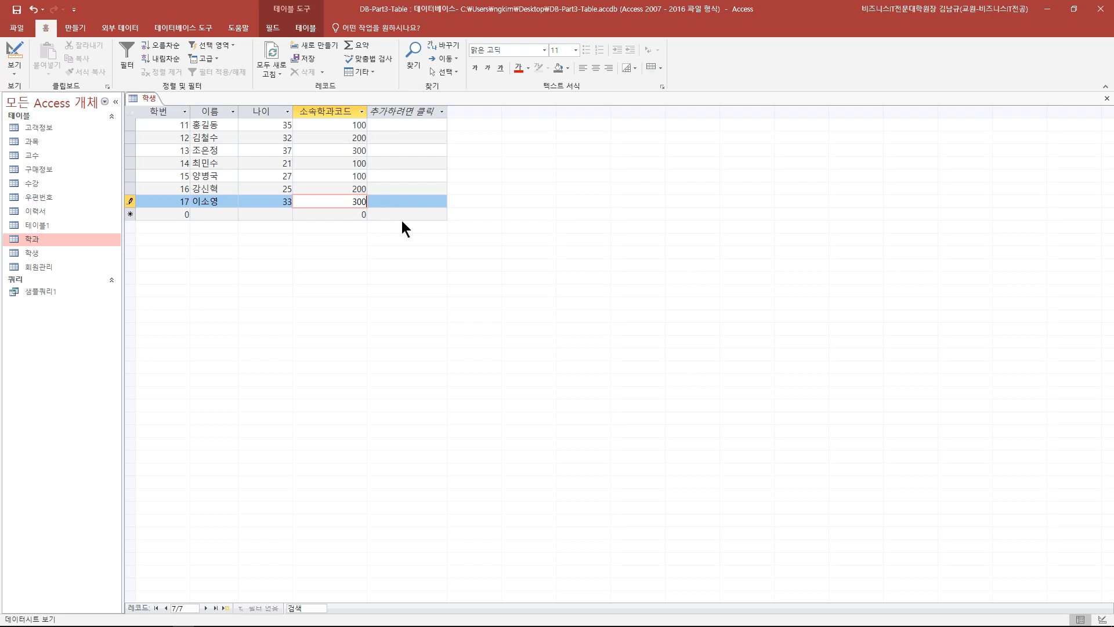
- Close the 학생 table, answering 예 to save the changes
key(alt+Tab)
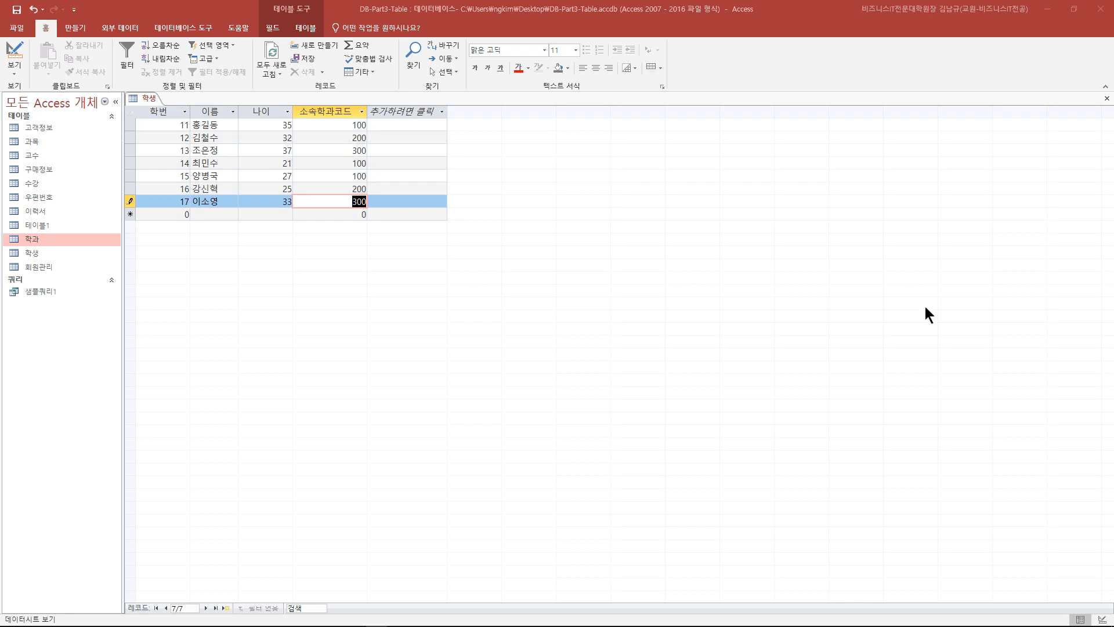
click(1106, 98)
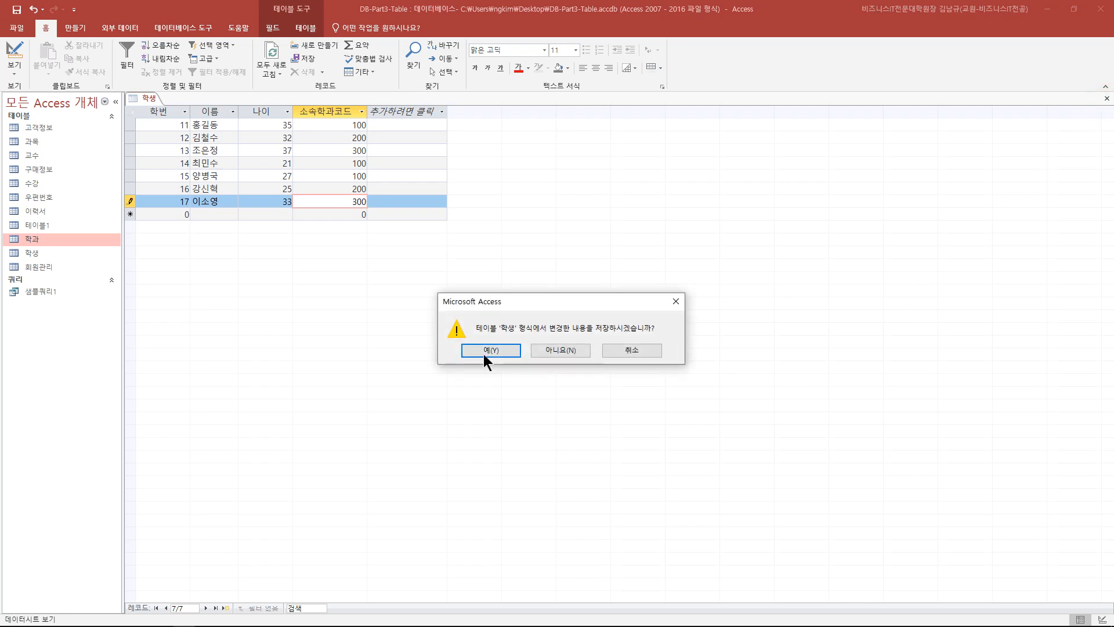
click(486, 349)
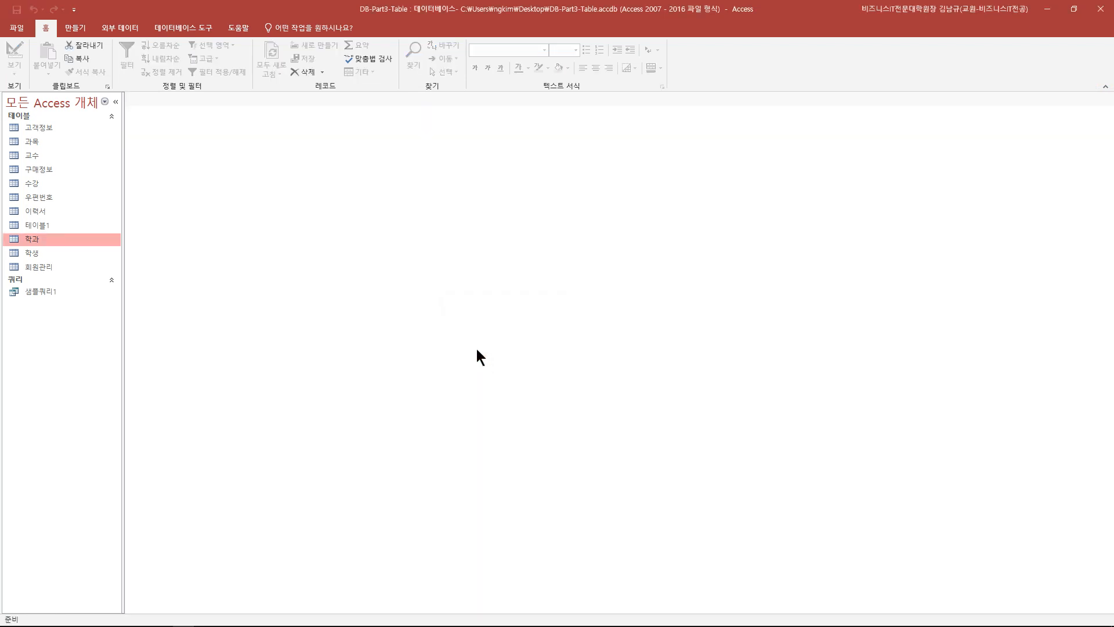
- Move from the 만들기 ribbon tab to the 데이터베이스 도구 tab
click(78, 29)
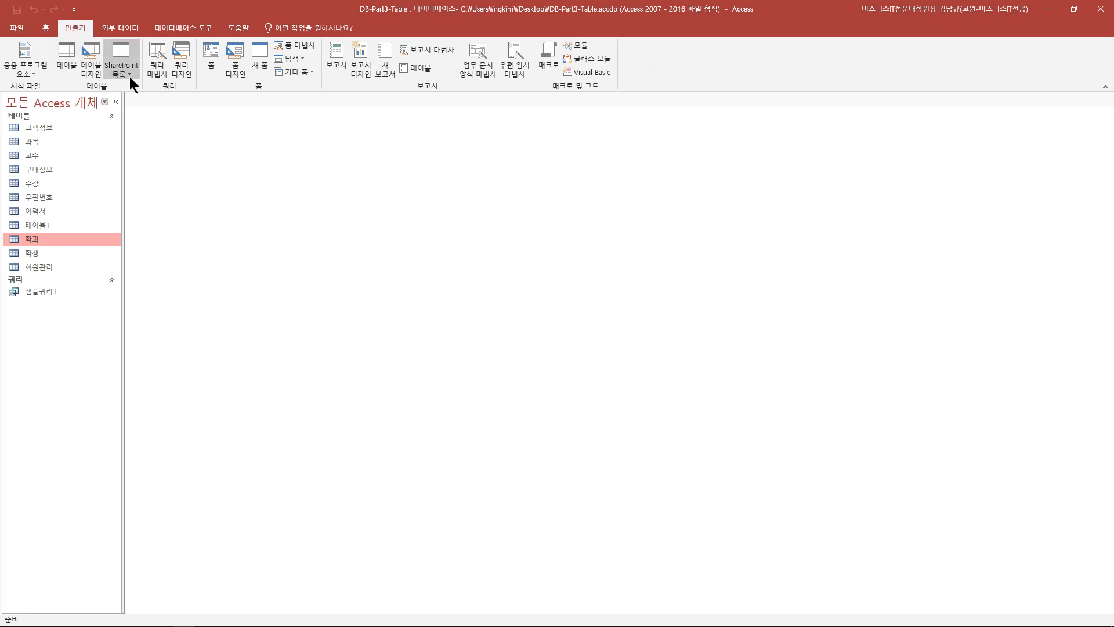
key(F2)
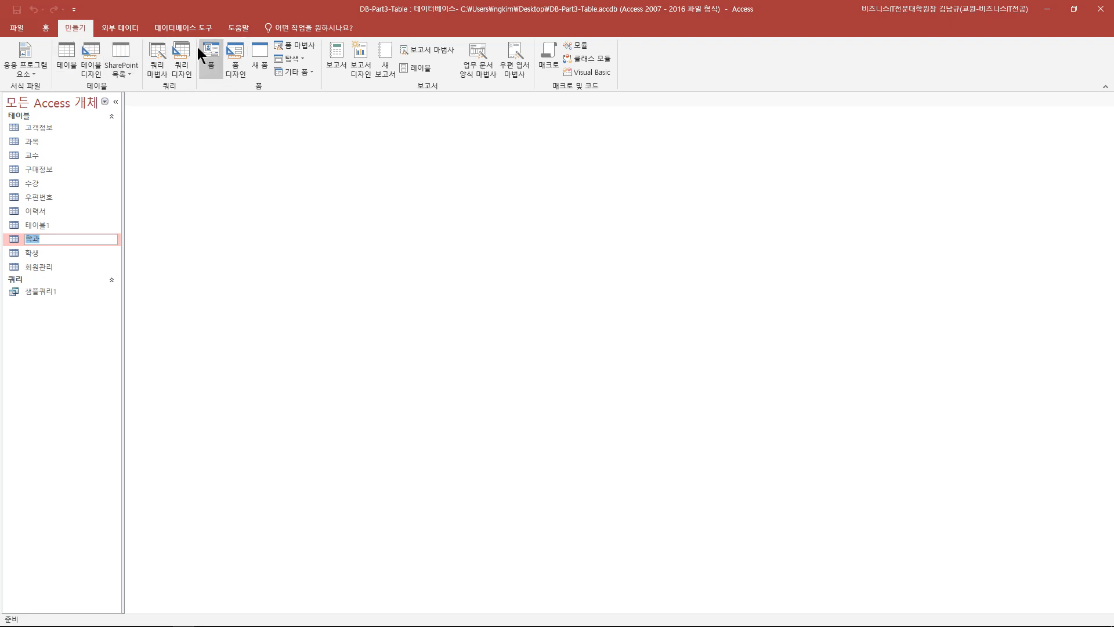
click(193, 27)
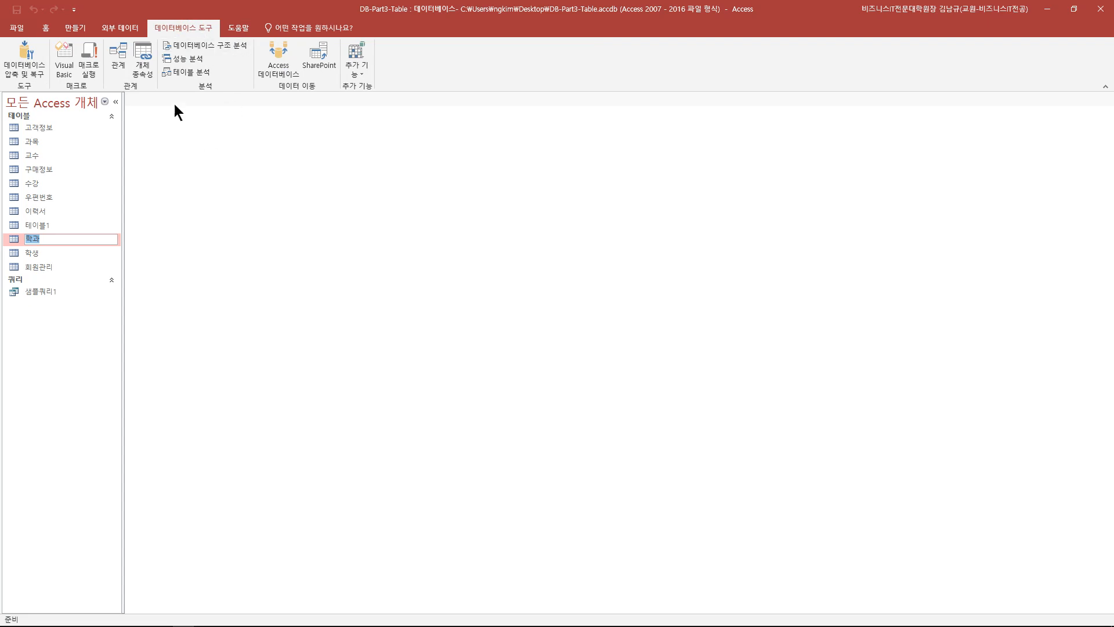
- Open Relationships, add 학과 from Show Table, and place 학생 beside it from the navigation pane
click(123, 53)
drag(530, 91, 290, 121)
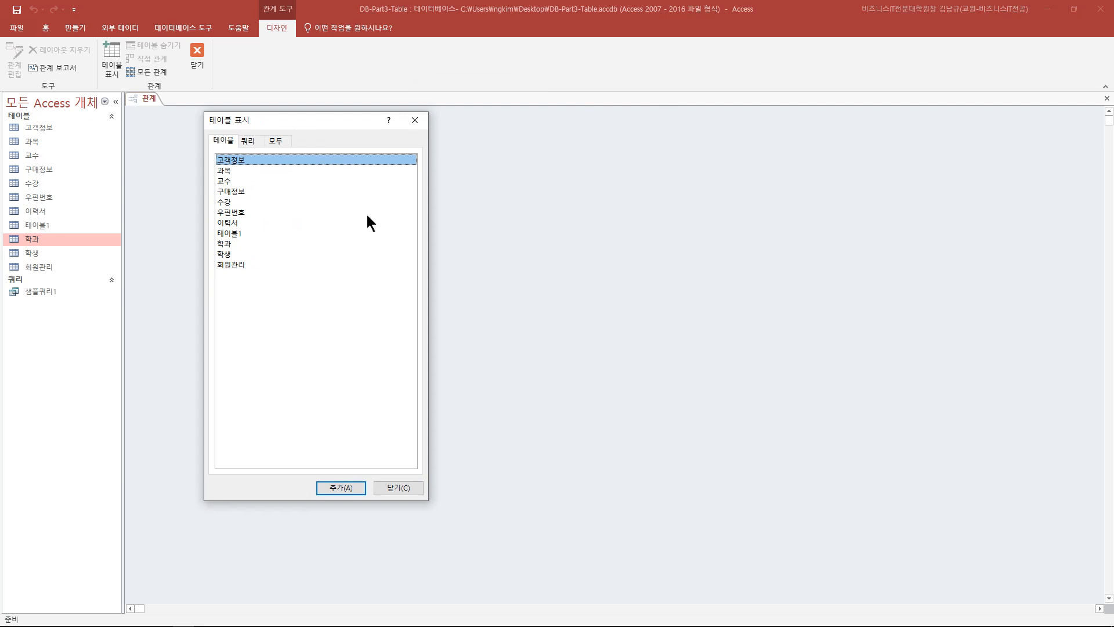
click(228, 244)
click(229, 255)
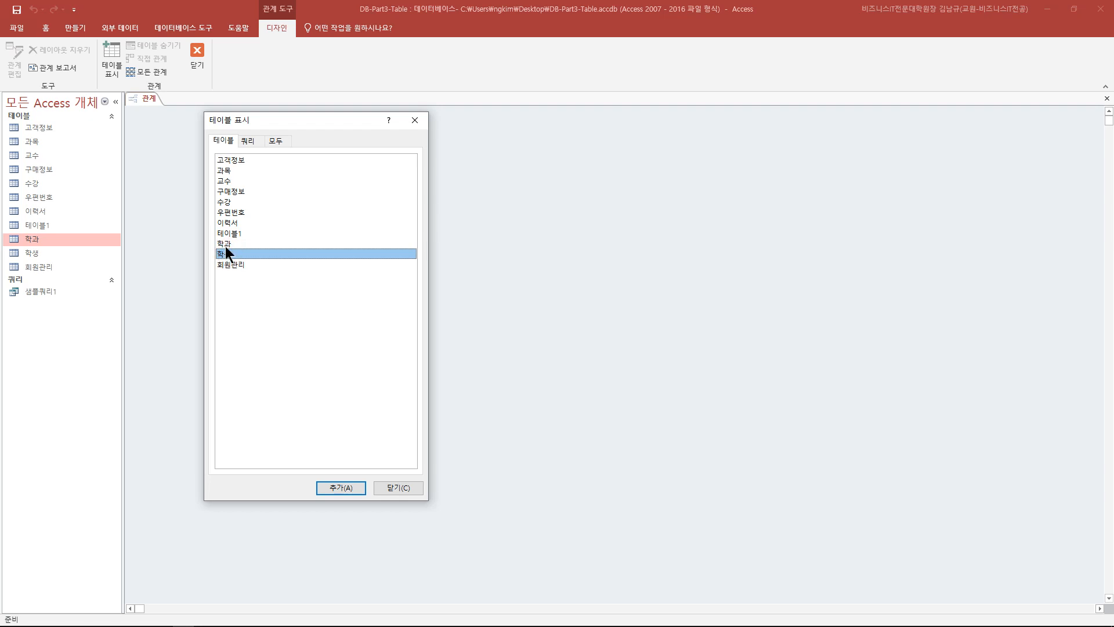
double_click(225, 244)
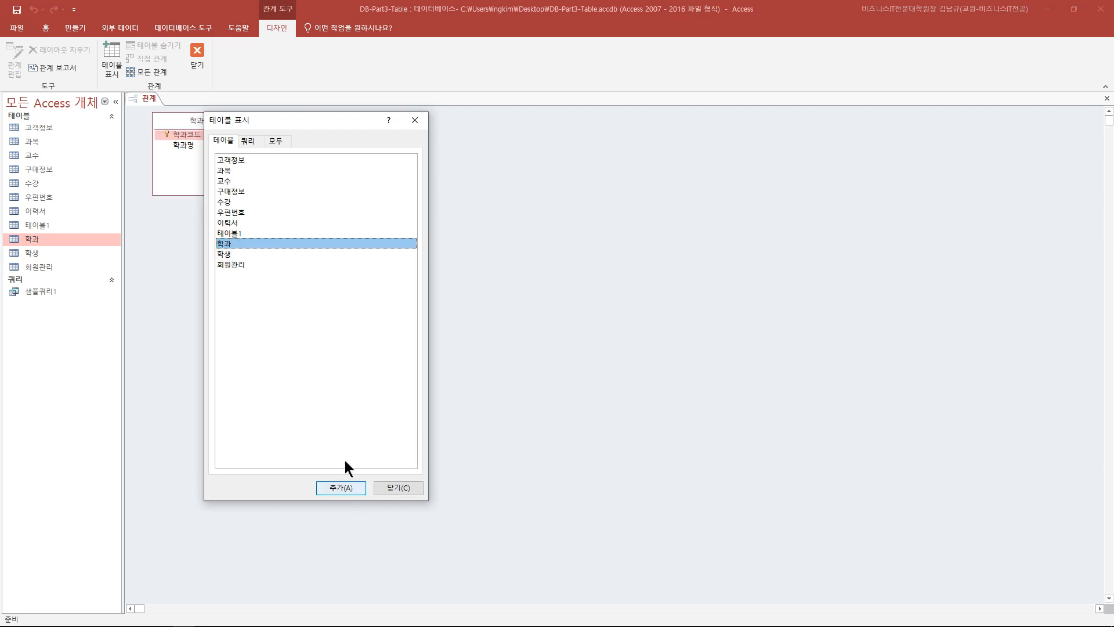
click(401, 489)
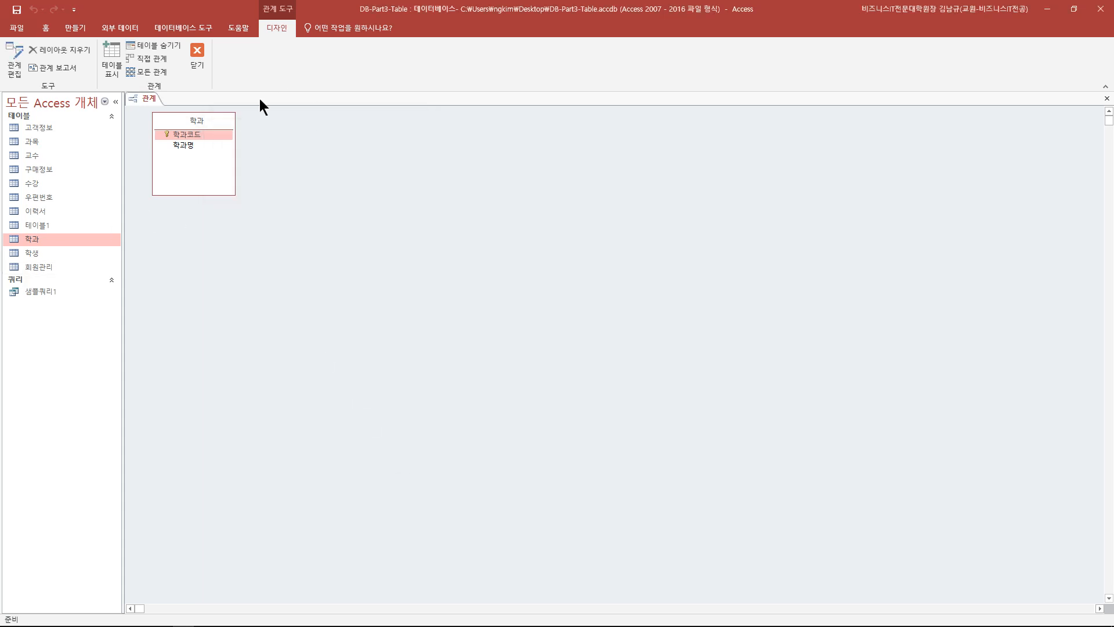
drag(40, 254, 336, 123)
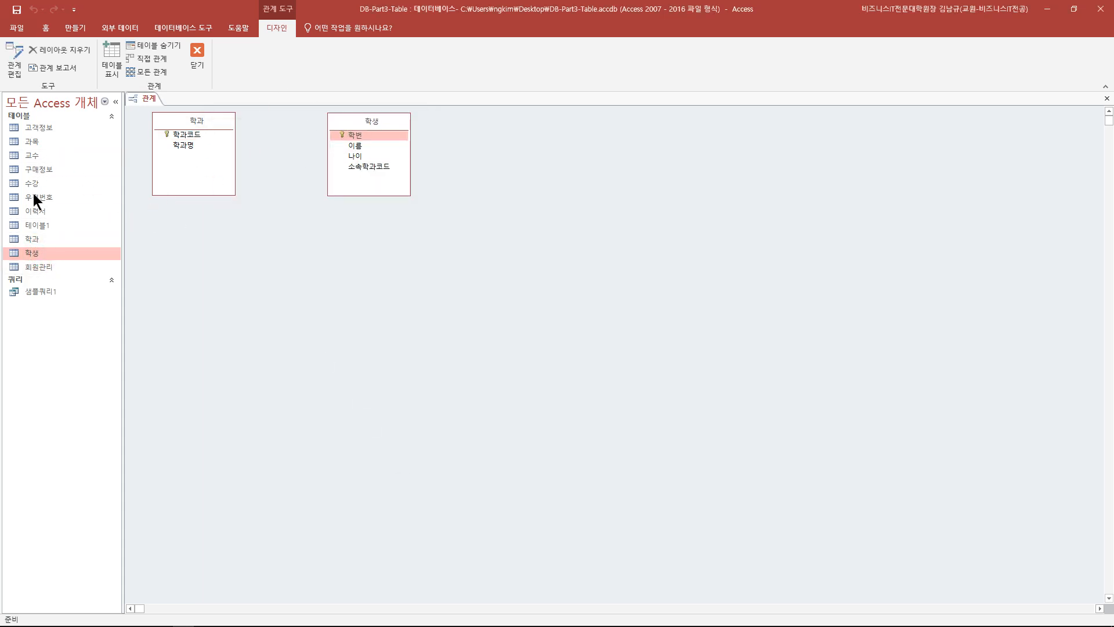
- Arrange the 학과 and 학생 tables and try linking 학과코드 to 소속학과코드, then cancel
drag(193, 123, 205, 132)
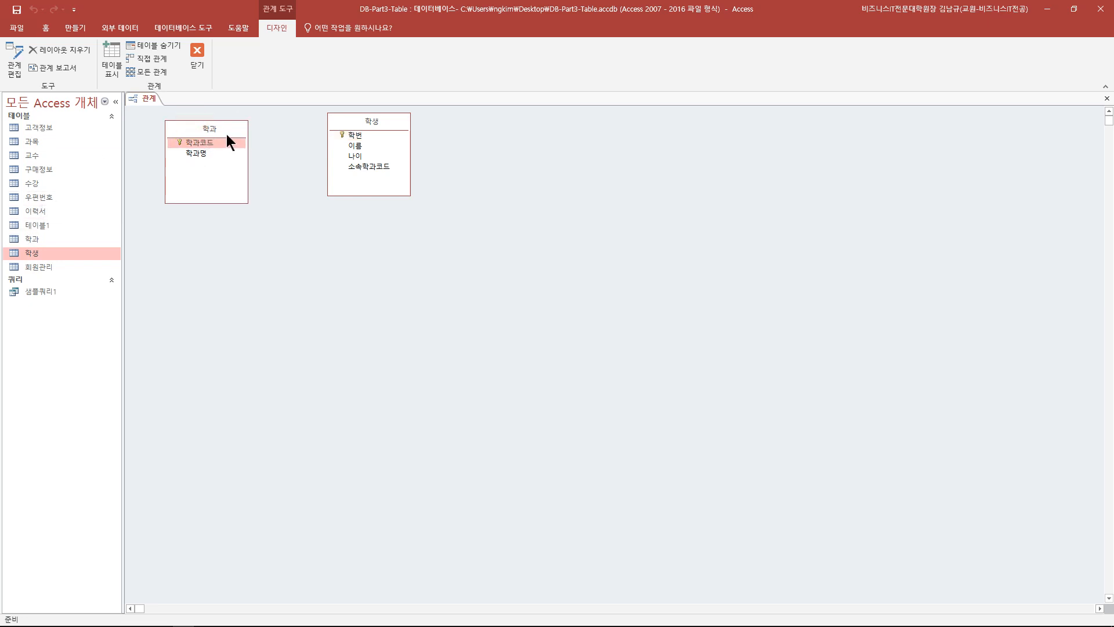
drag(353, 119, 342, 129)
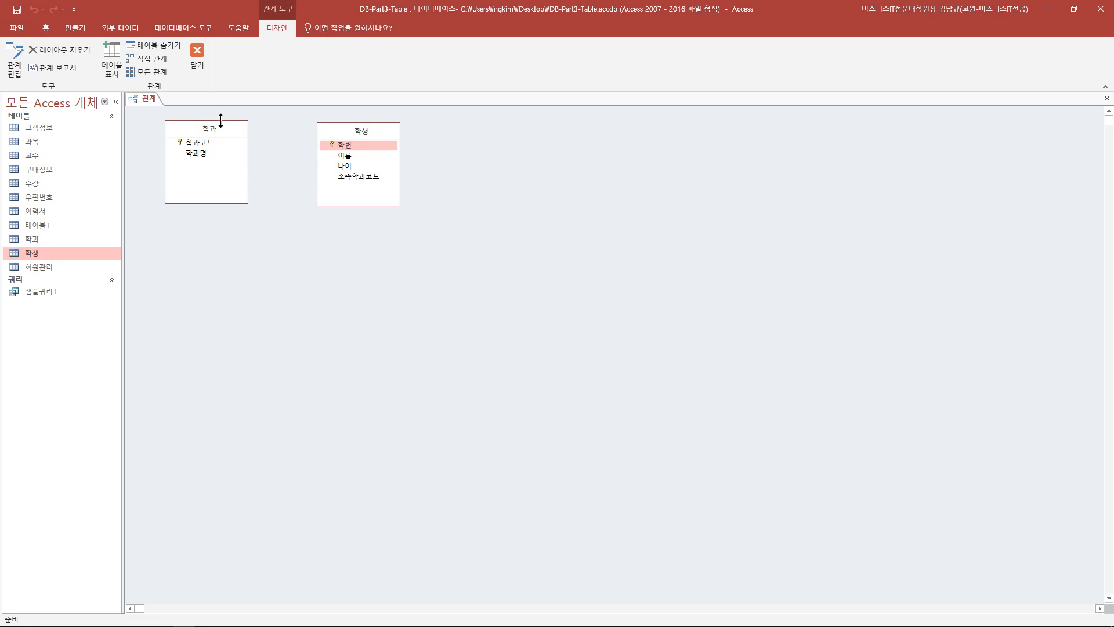
click(218, 130)
drag(218, 130, 225, 136)
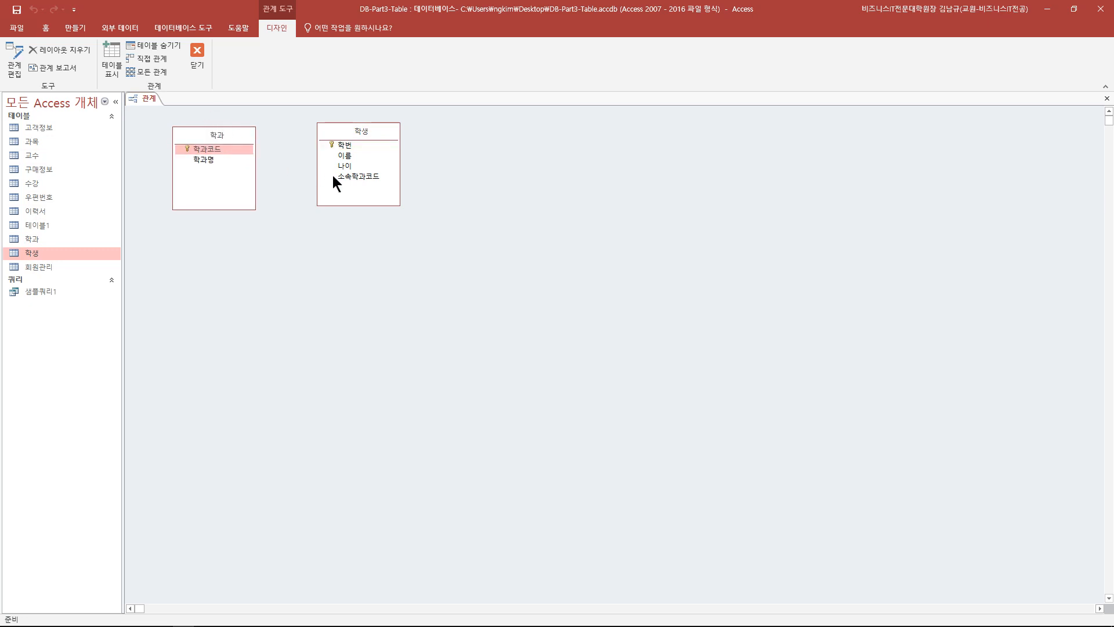
click(354, 177)
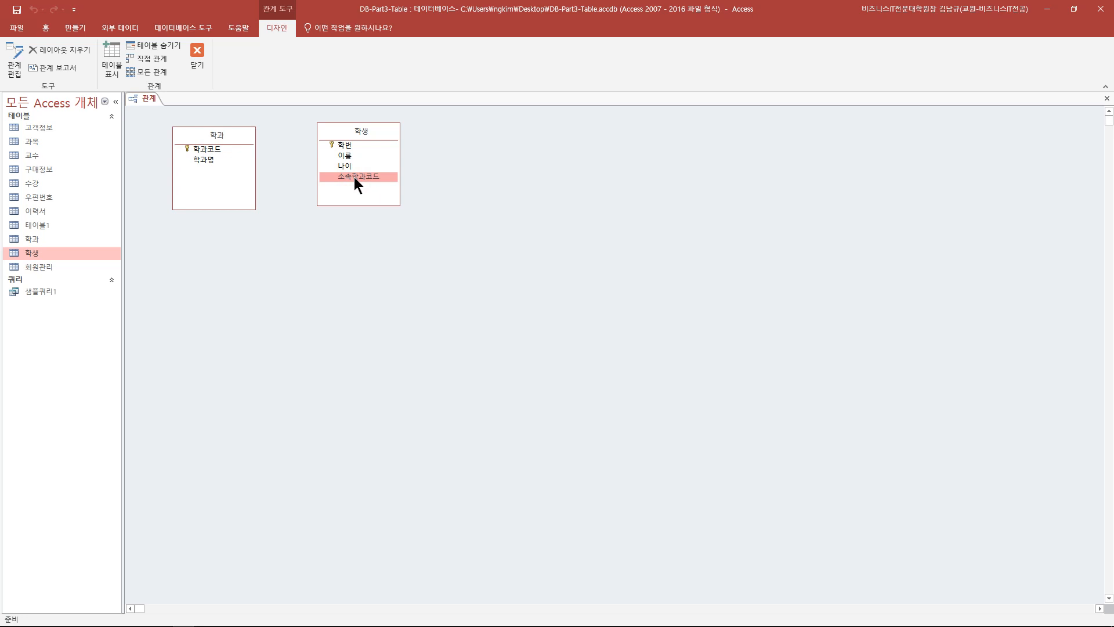
click(215, 149)
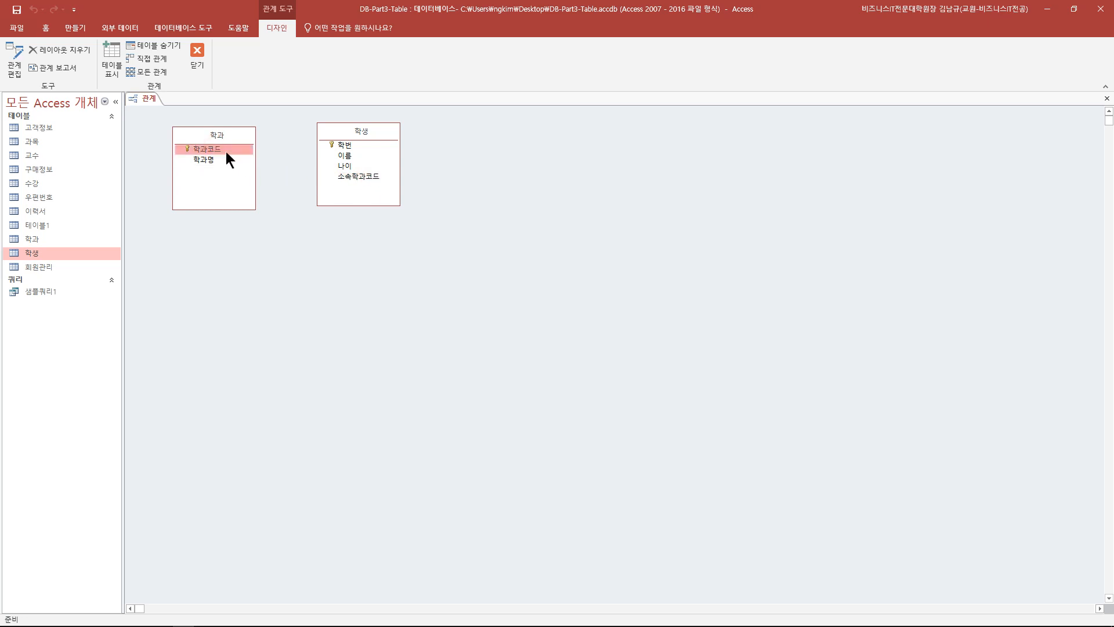
click(221, 149)
drag(221, 150, 353, 180)
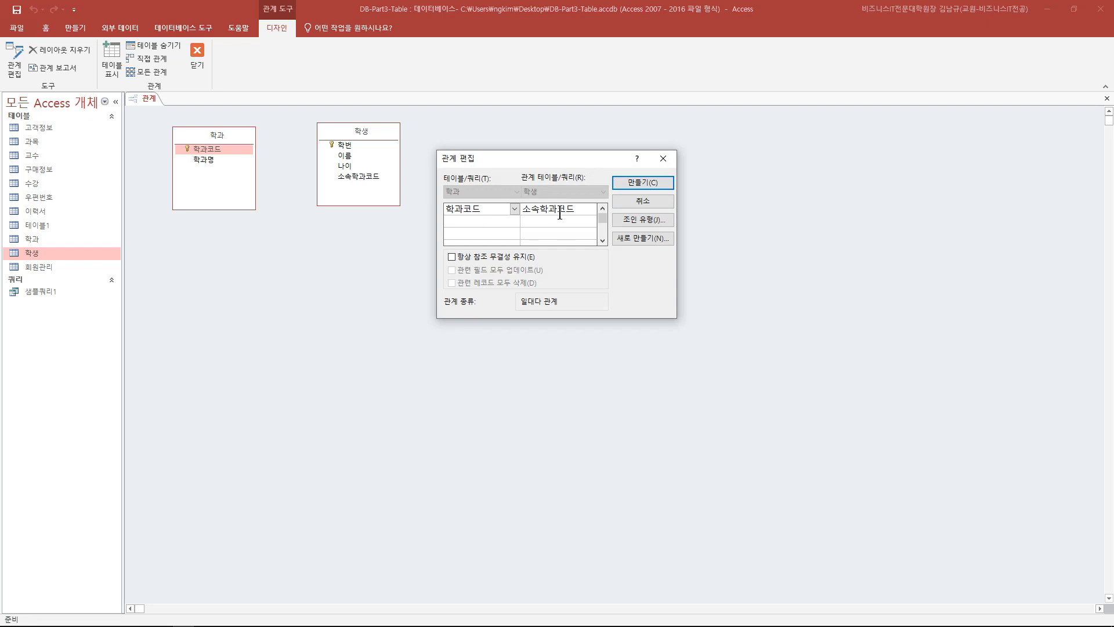
click(660, 162)
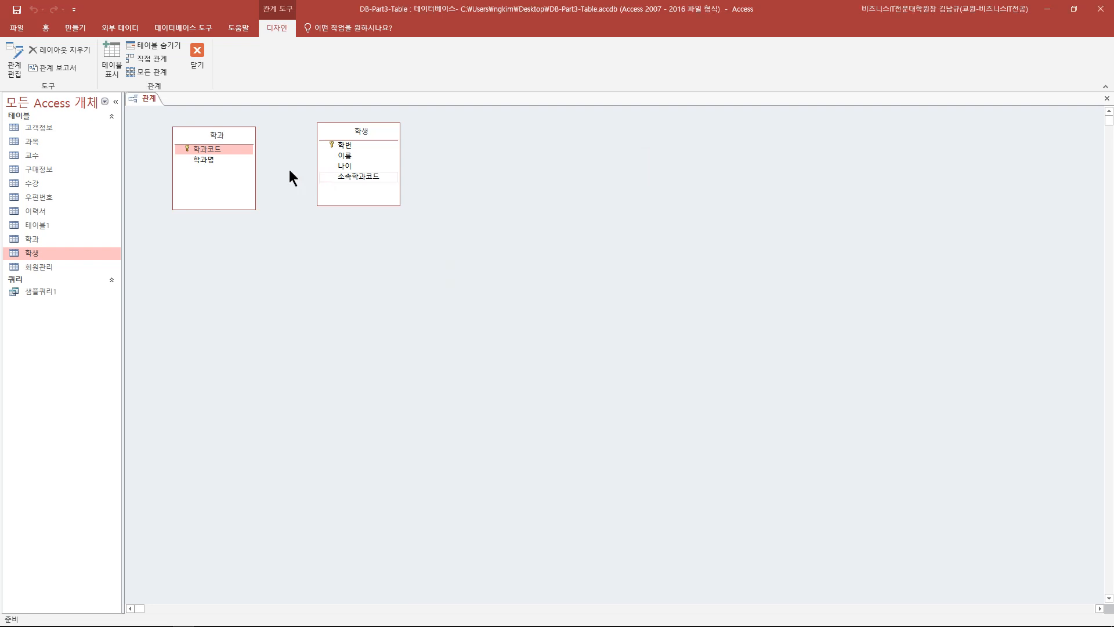
- Retry the 학과코드–소속학과코드 pairing, including dragging in reverse, cancelling each attempt
drag(213, 148, 347, 158)
click(568, 209)
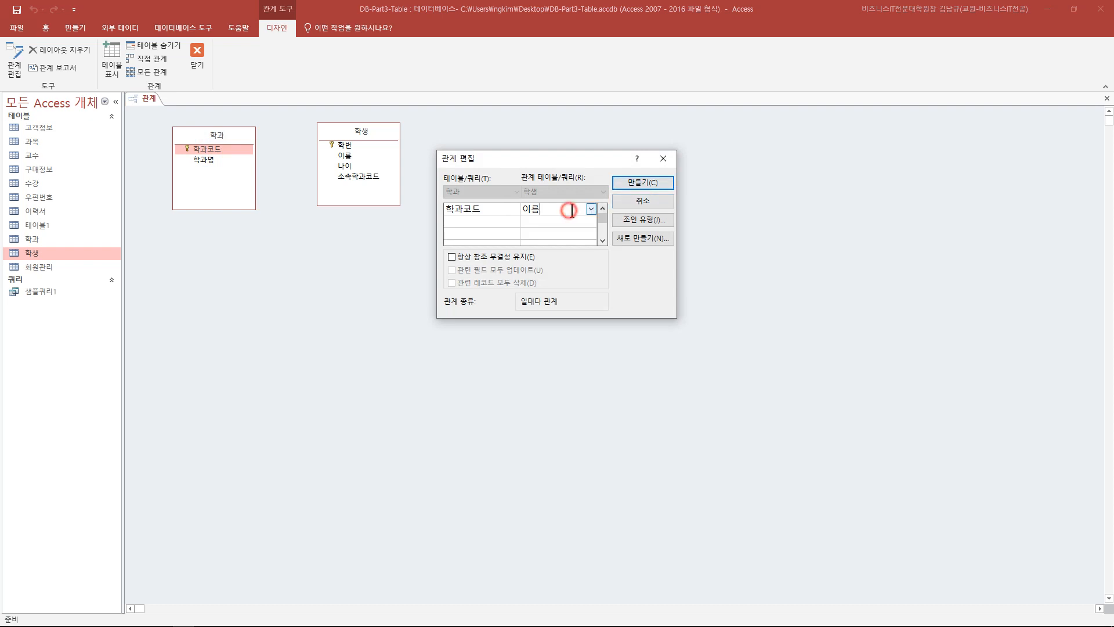
click(591, 209)
click(560, 258)
drag(547, 164, 439, 228)
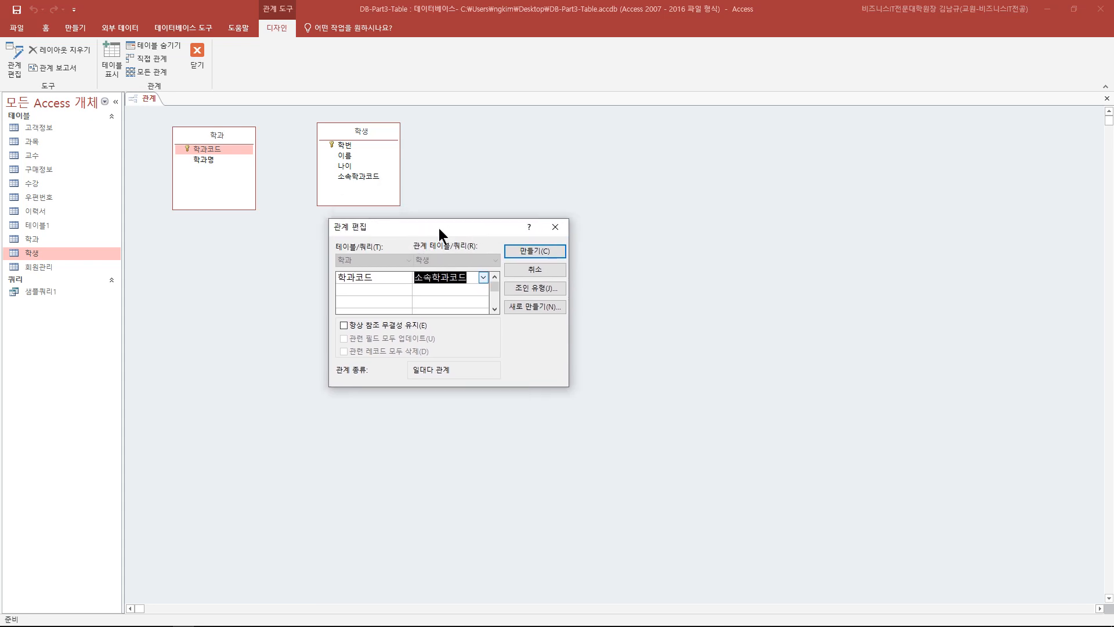
click(553, 228)
drag(367, 177, 215, 153)
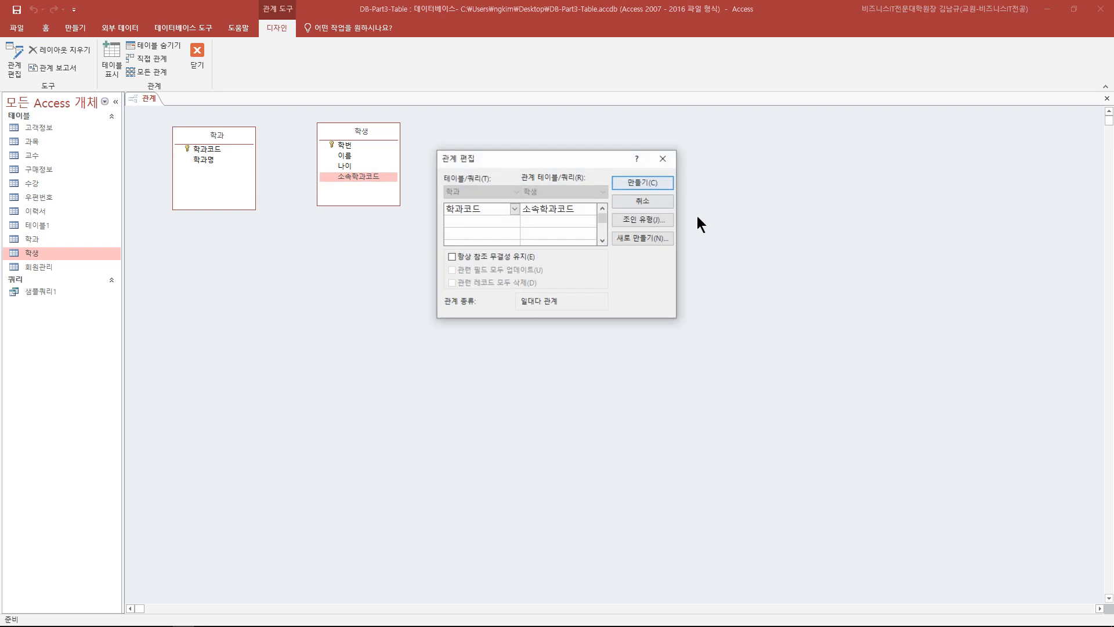
click(663, 158)
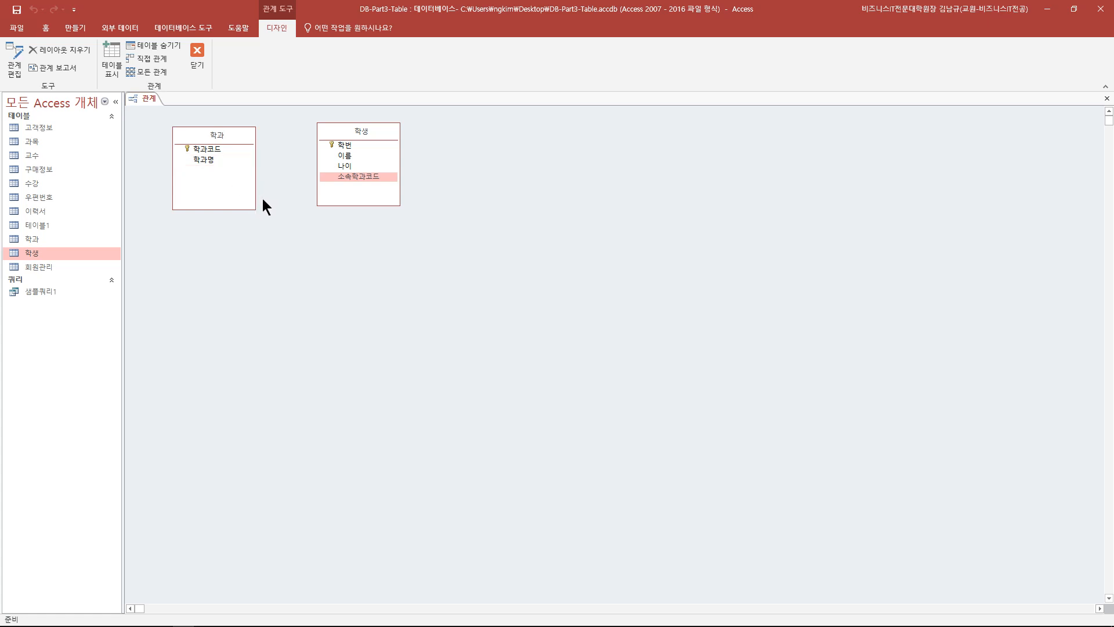
- Drag 학과코드 onto 소속학과코드 in 학생 and move the Edit Relationships dialog aside
mouse_move(217, 152)
mouse_down()
mouse_move(234, 186)
mouse_move(223, 155)
mouse_up()
drag(358, 130, 361, 138)
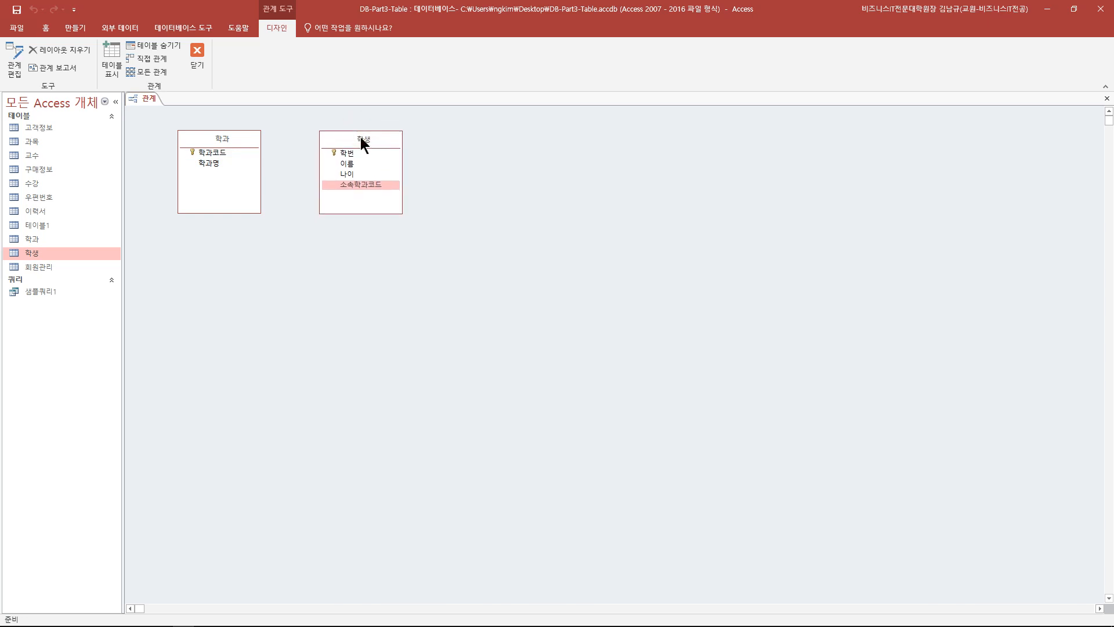
drag(208, 155, 360, 189)
drag(557, 159, 445, 171)
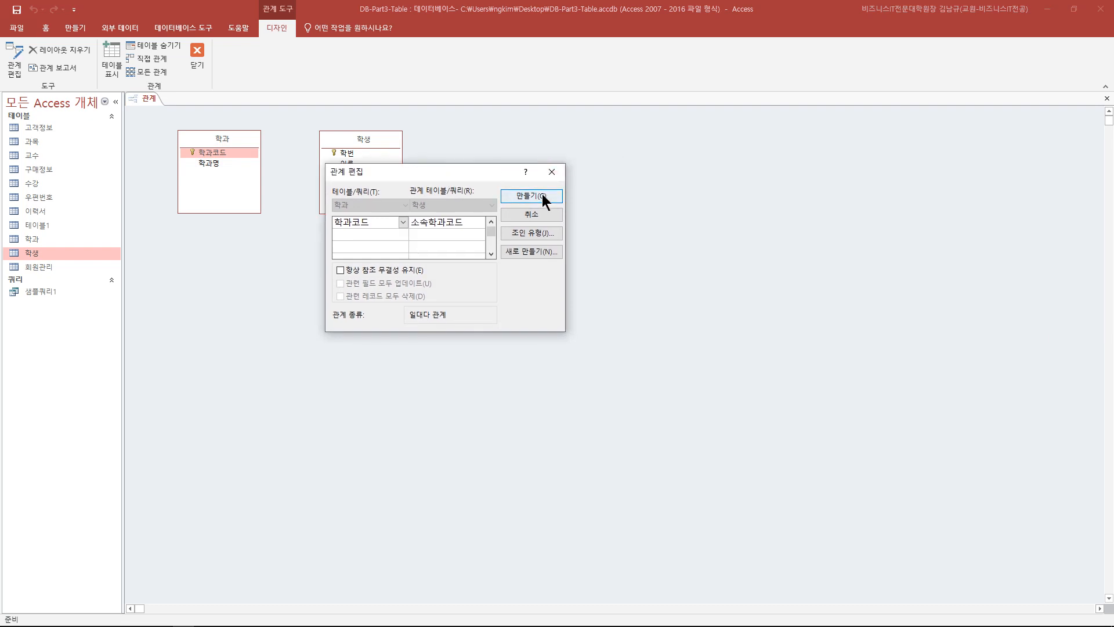
- Enforce referential integrity and create the one-to-many 학과코드→소속학과코드 relationship
click(347, 269)
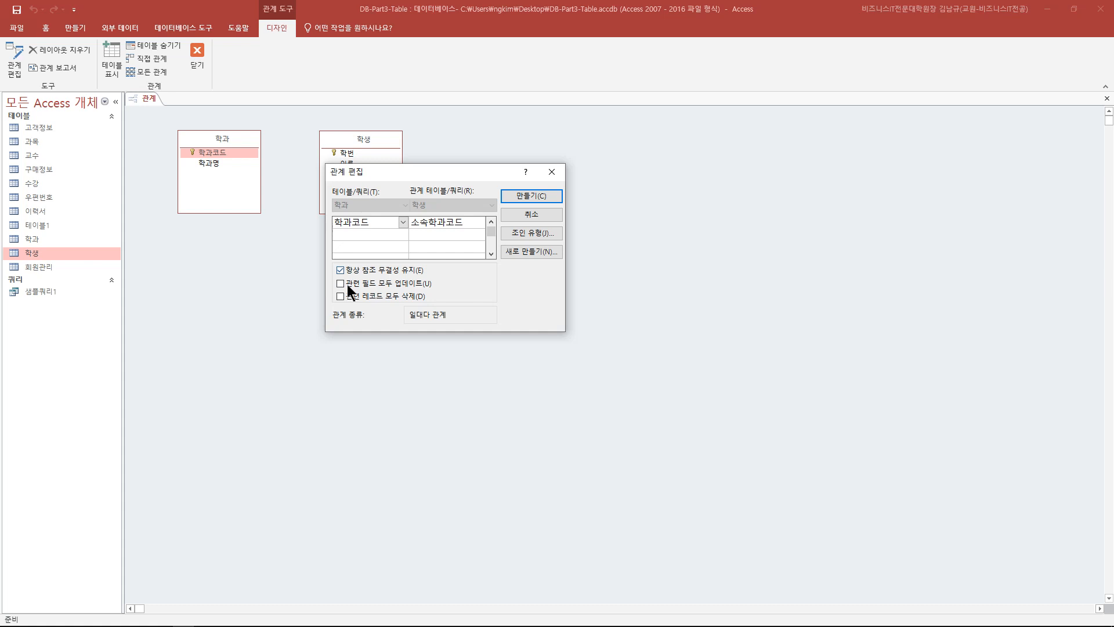
click(523, 197)
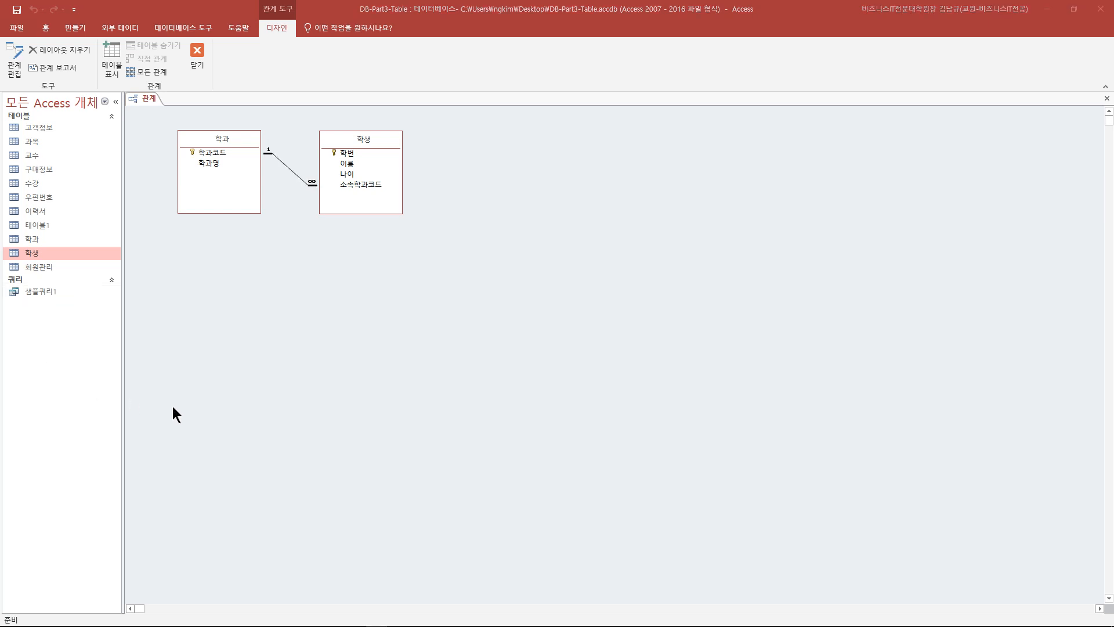
click(294, 172)
right_click(294, 172)
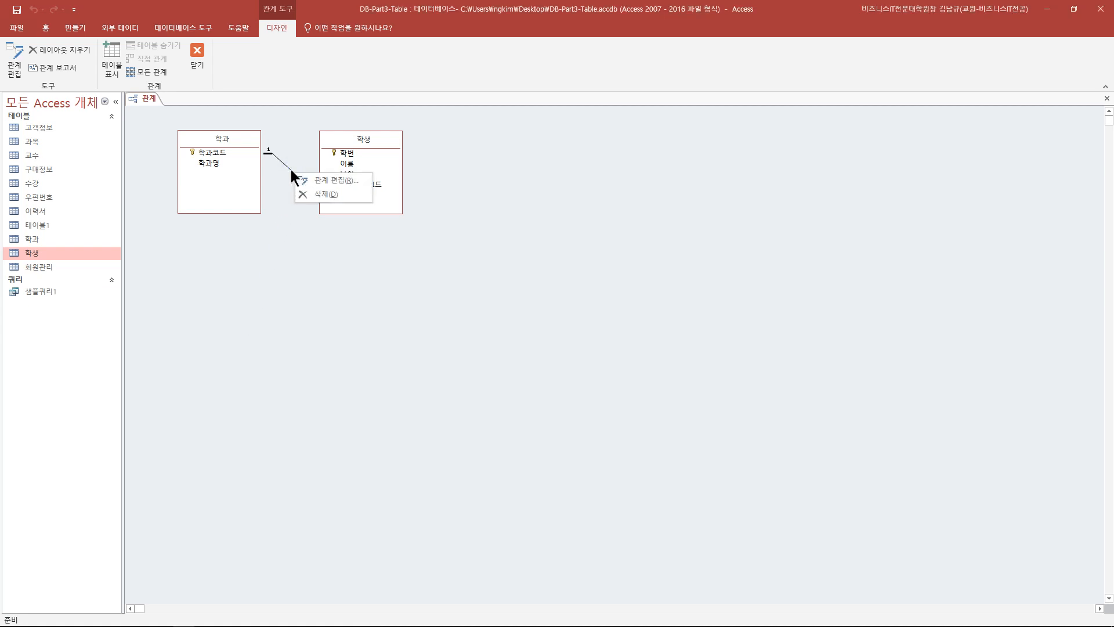
click(288, 168)
double_click(288, 169)
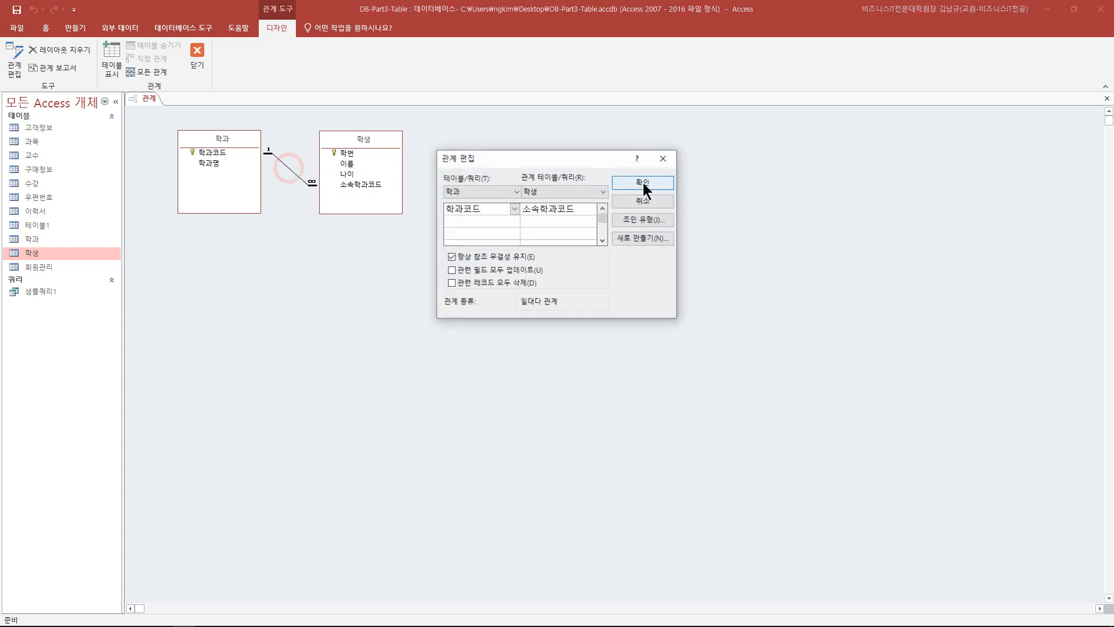
drag(571, 157, 465, 201)
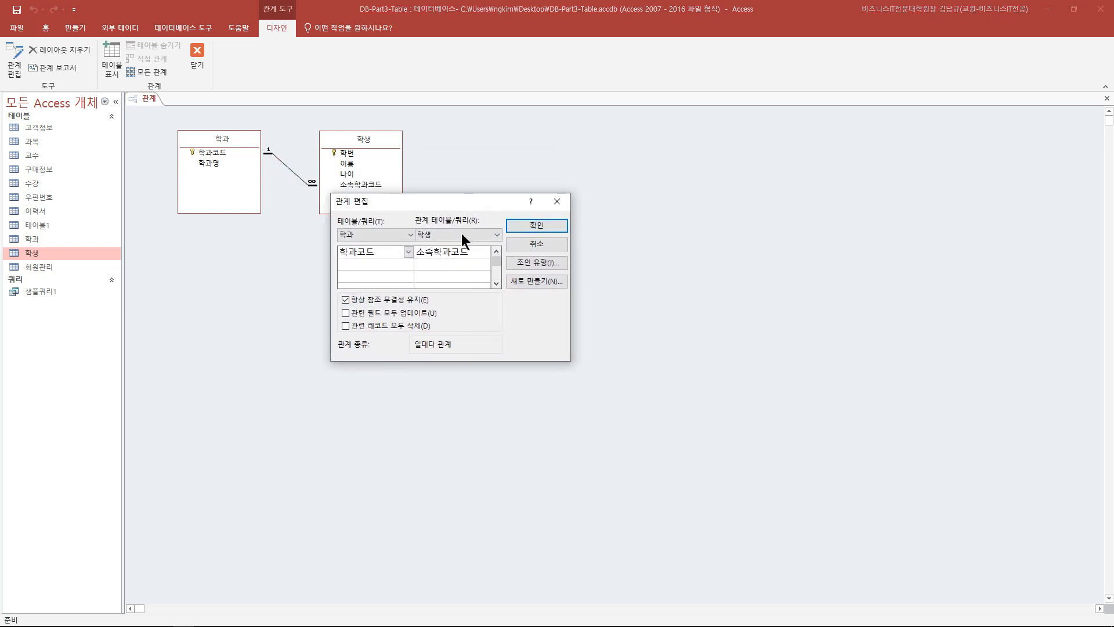
click(346, 299)
click(523, 226)
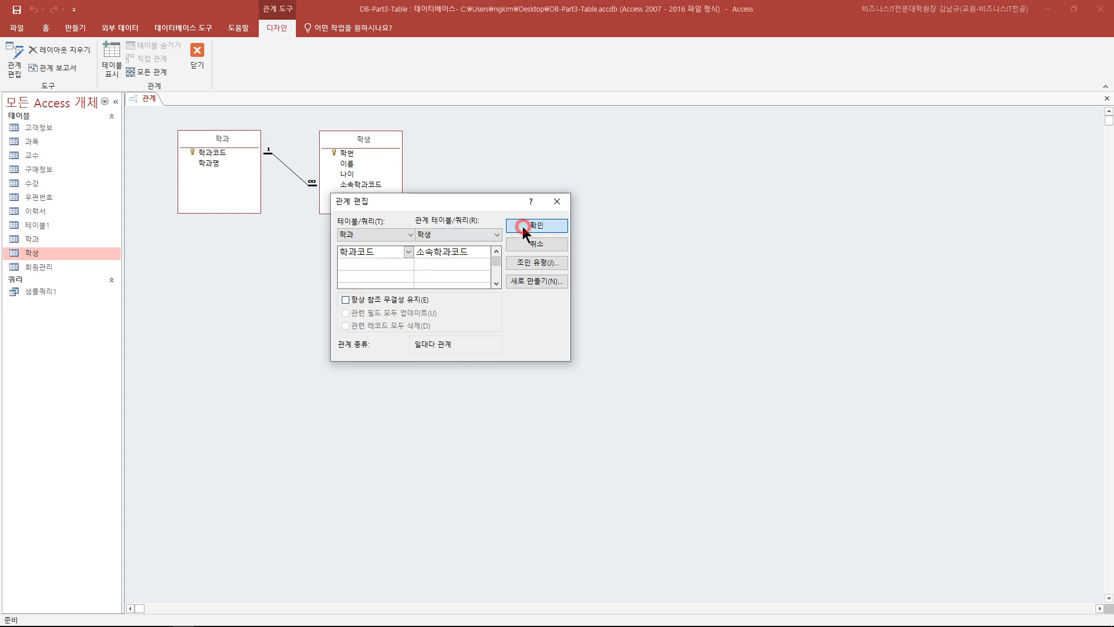
double_click(299, 177)
click(458, 255)
click(627, 182)
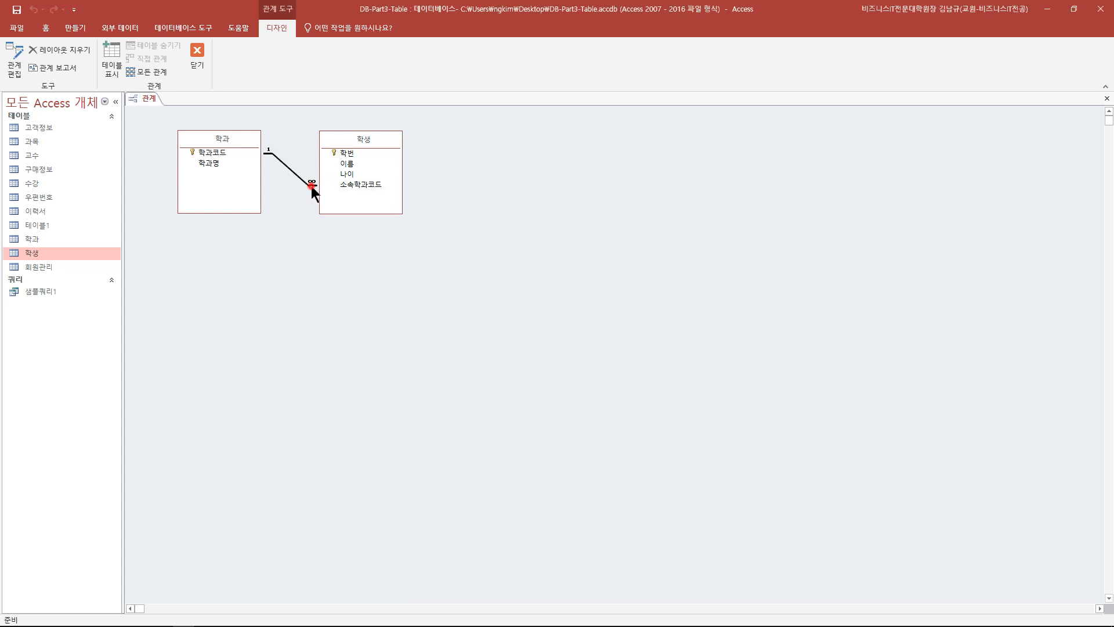
double_click(314, 192)
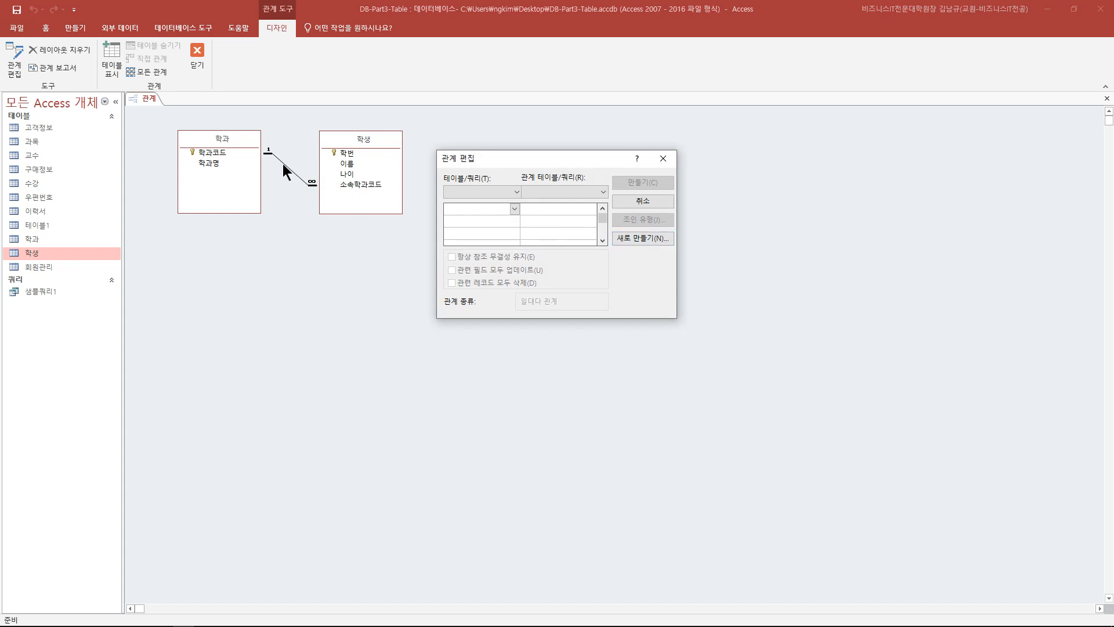
click(286, 164)
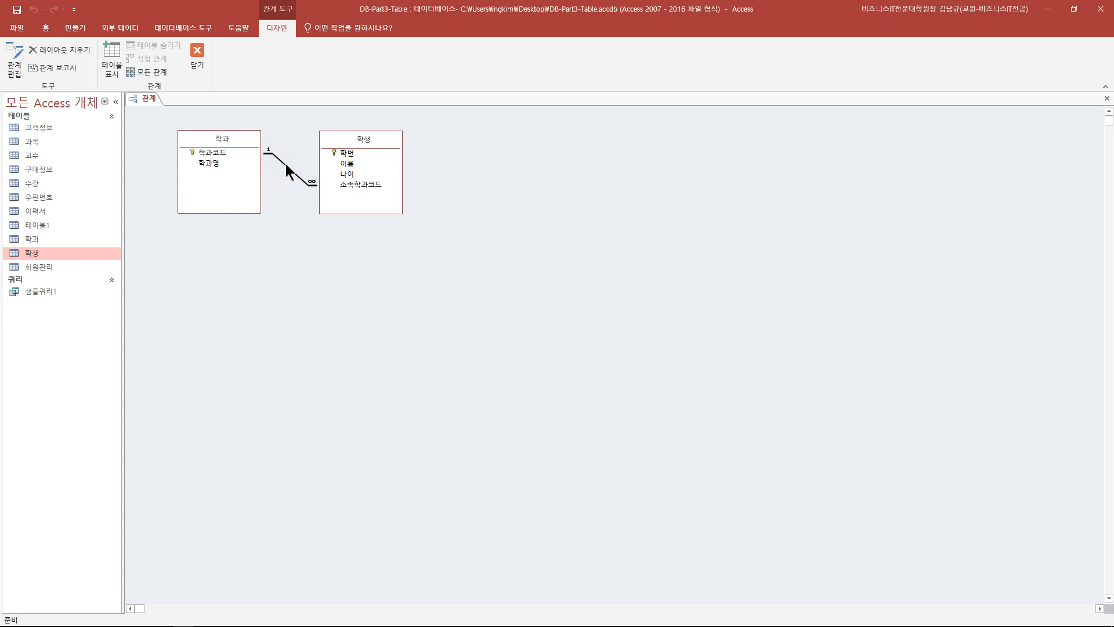
double_click(286, 165)
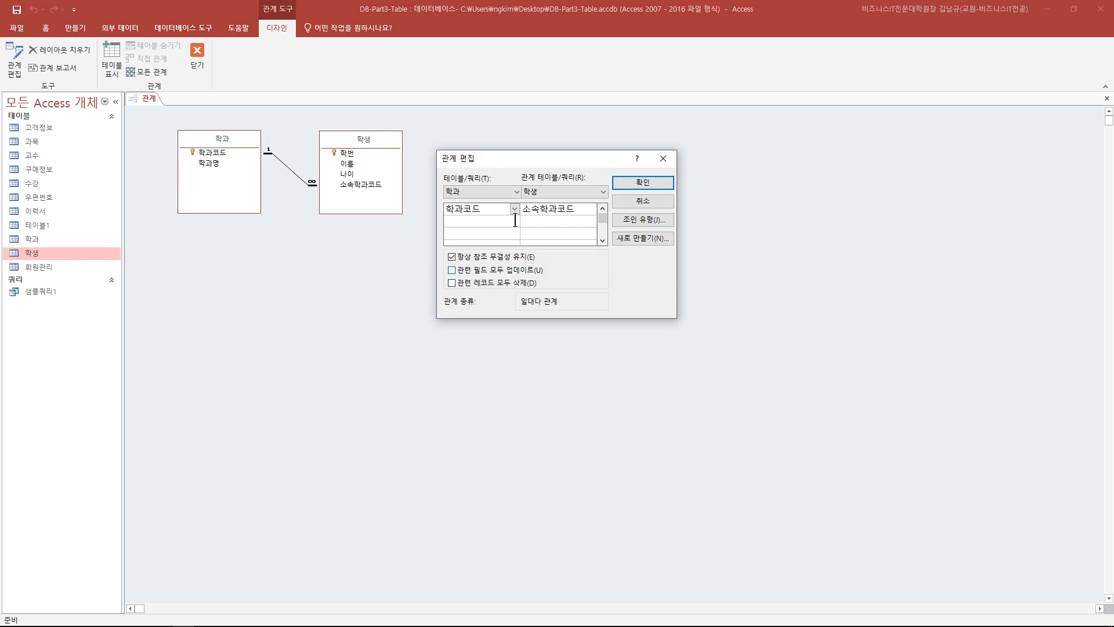
drag(534, 160, 351, 233)
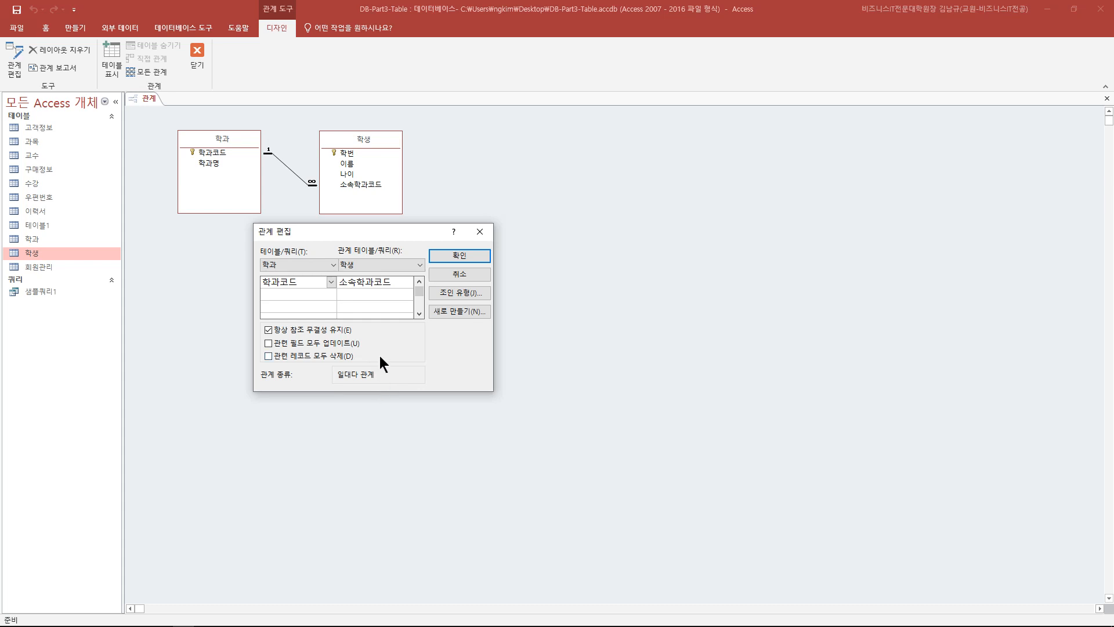
click(351, 371)
click(459, 256)
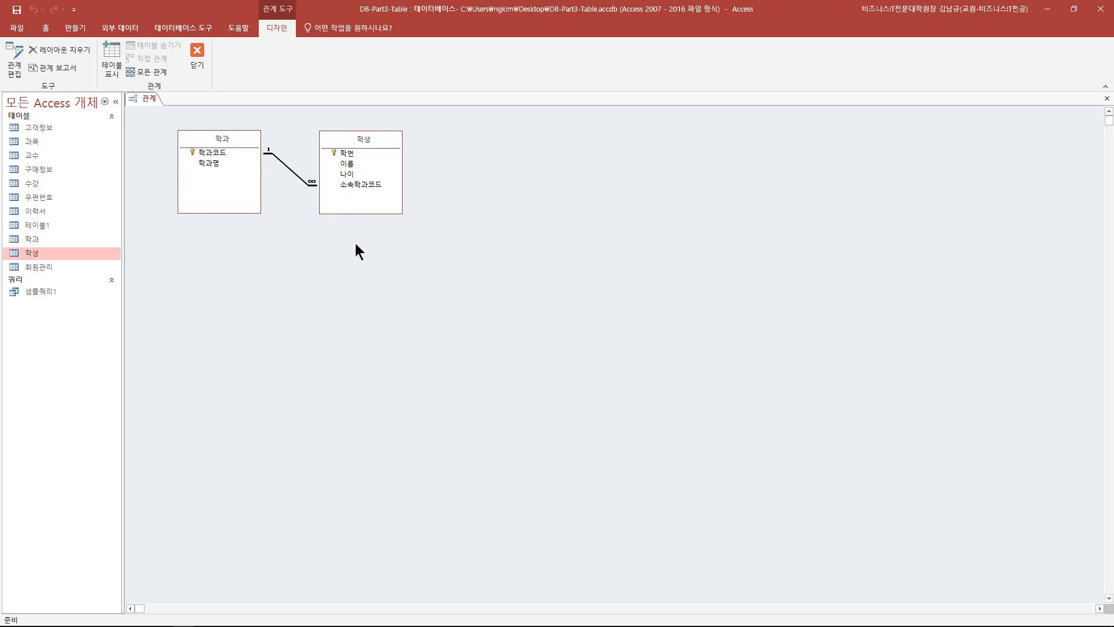
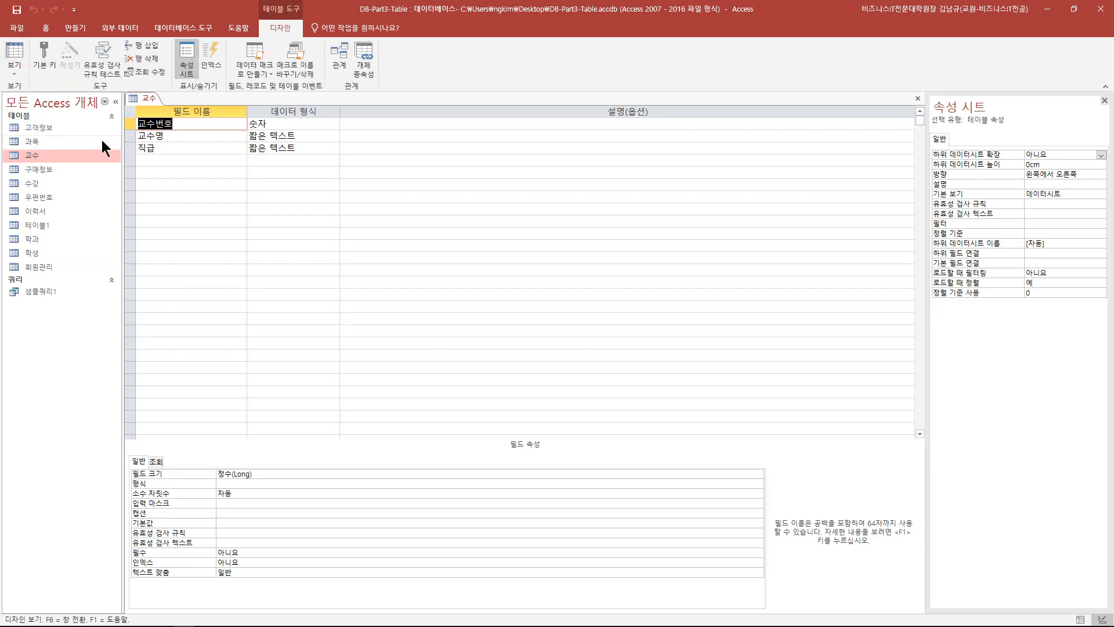
- Make 교수번호 the primary key of the 교수 table and save the design
click(130, 123)
click(53, 61)
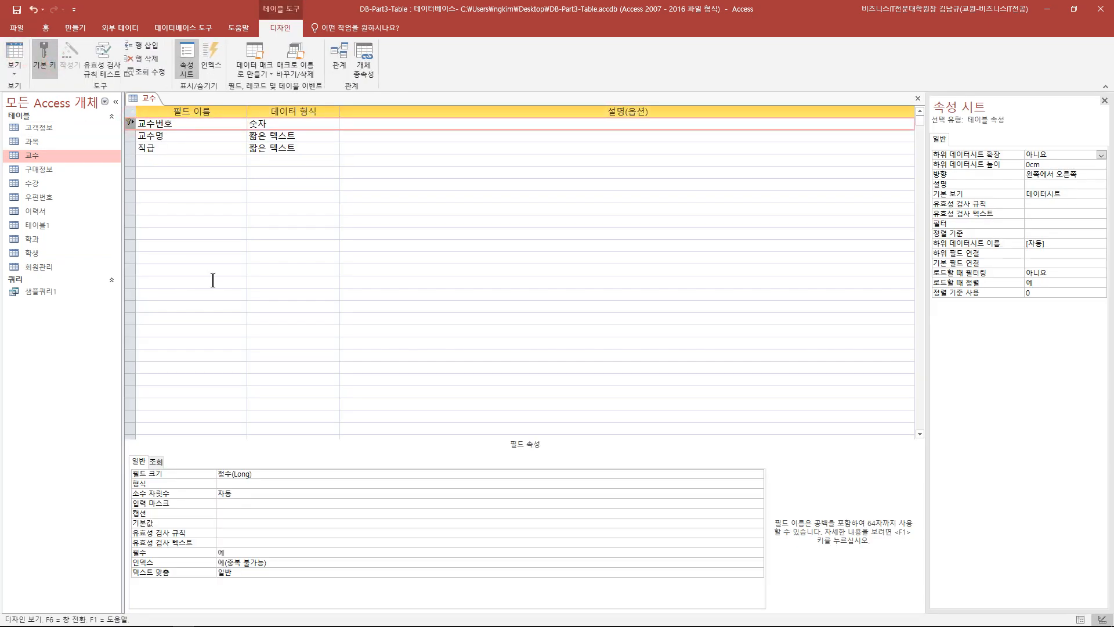
click(17, 10)
- Close the 교수 design and open the 학과 table in design view
click(919, 99)
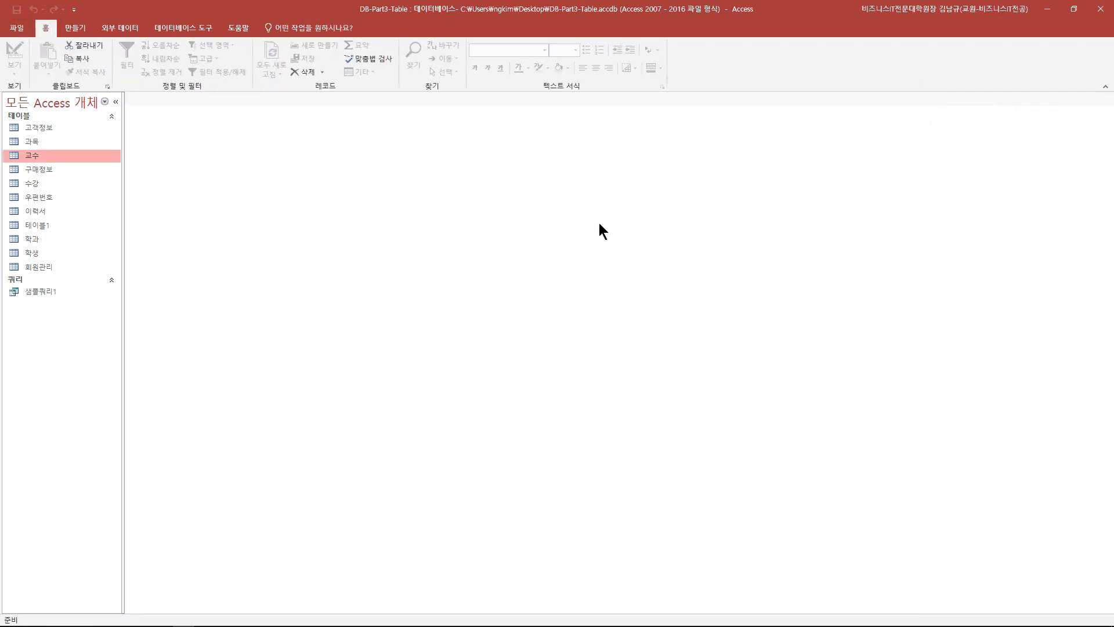
double_click(41, 243)
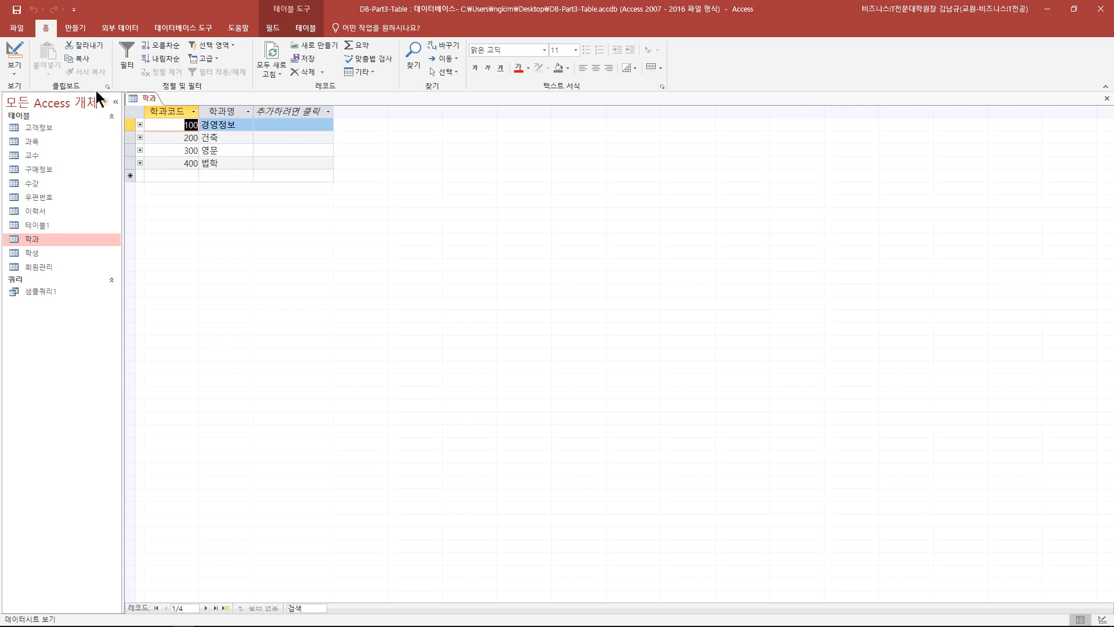
click(12, 57)
- Add a number field named 학과장 to the 학과 table, save, and return to datasheet view
click(179, 151)
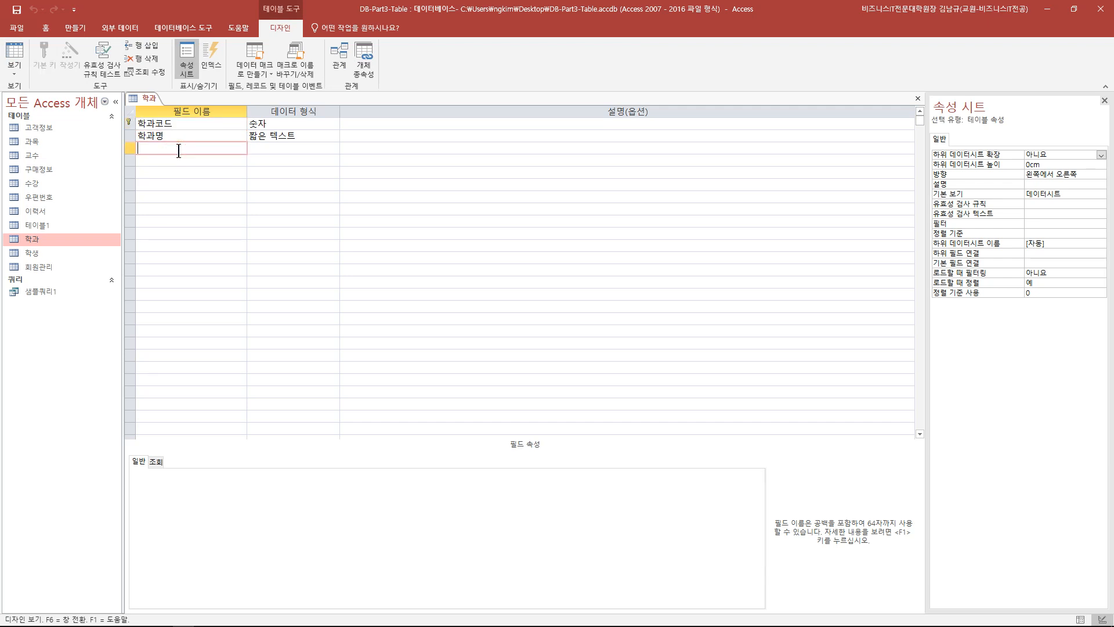
text(학ㅎ)
text(과장)
key(Tab)
click(333, 151)
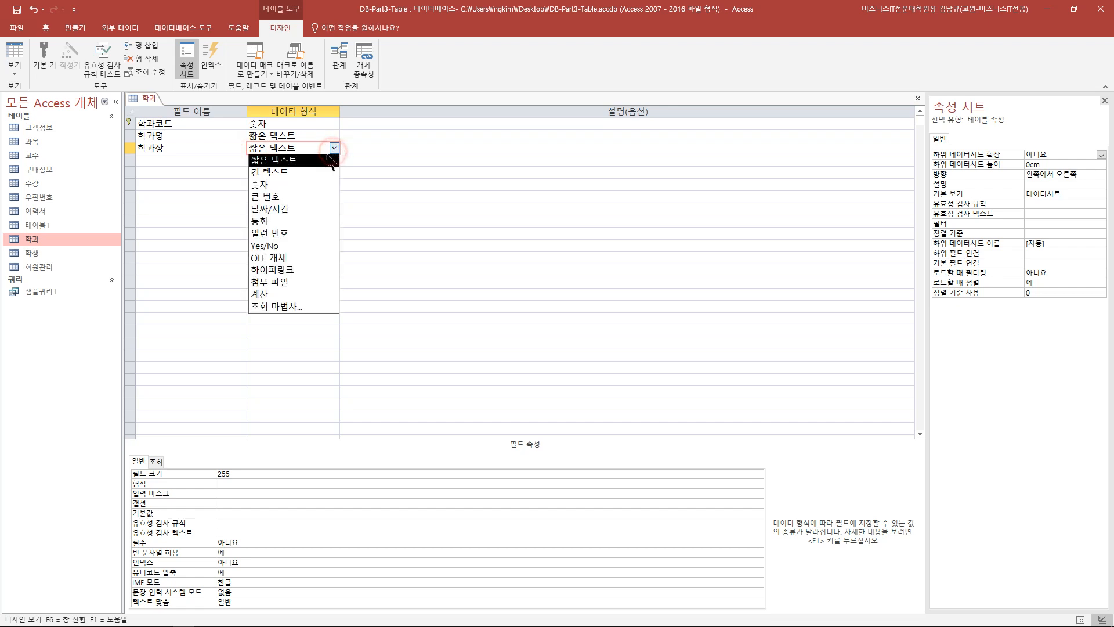
click(301, 183)
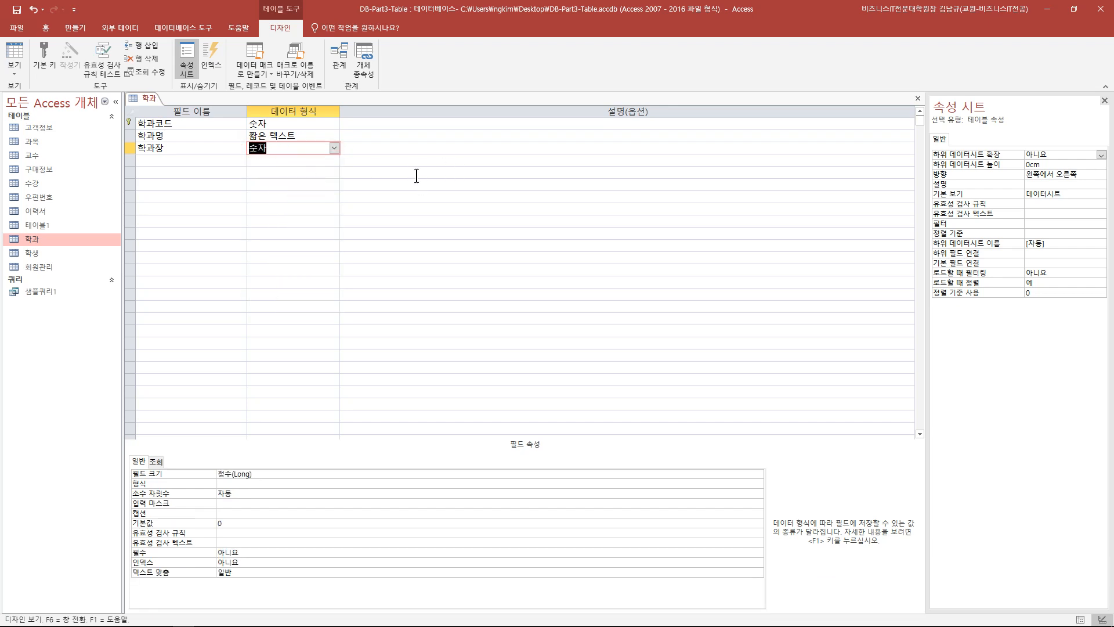
click(19, 11)
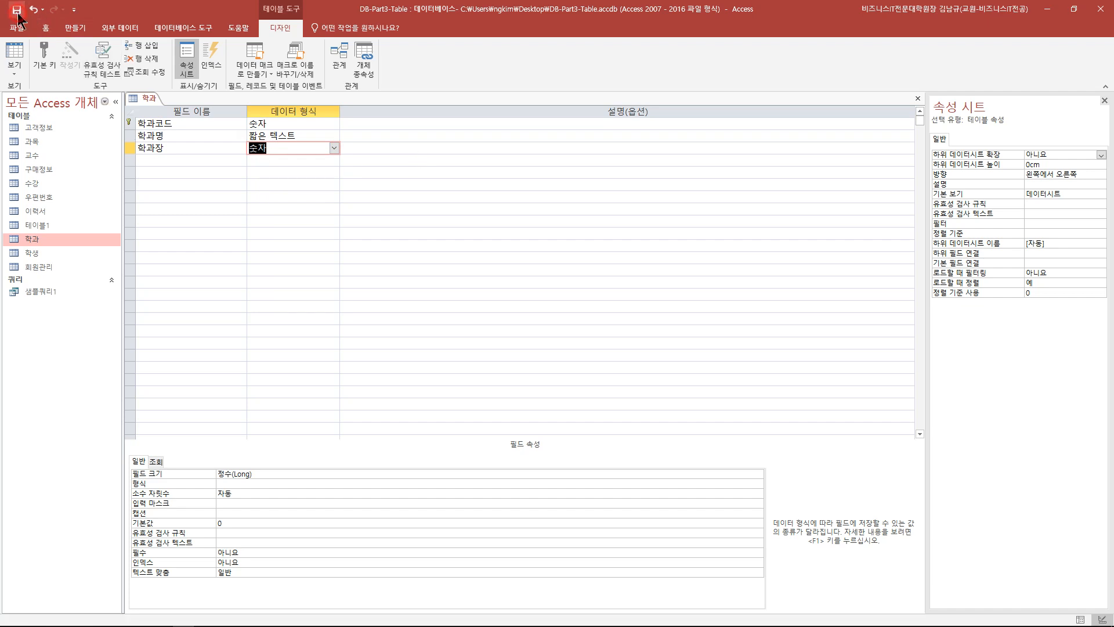
click(17, 49)
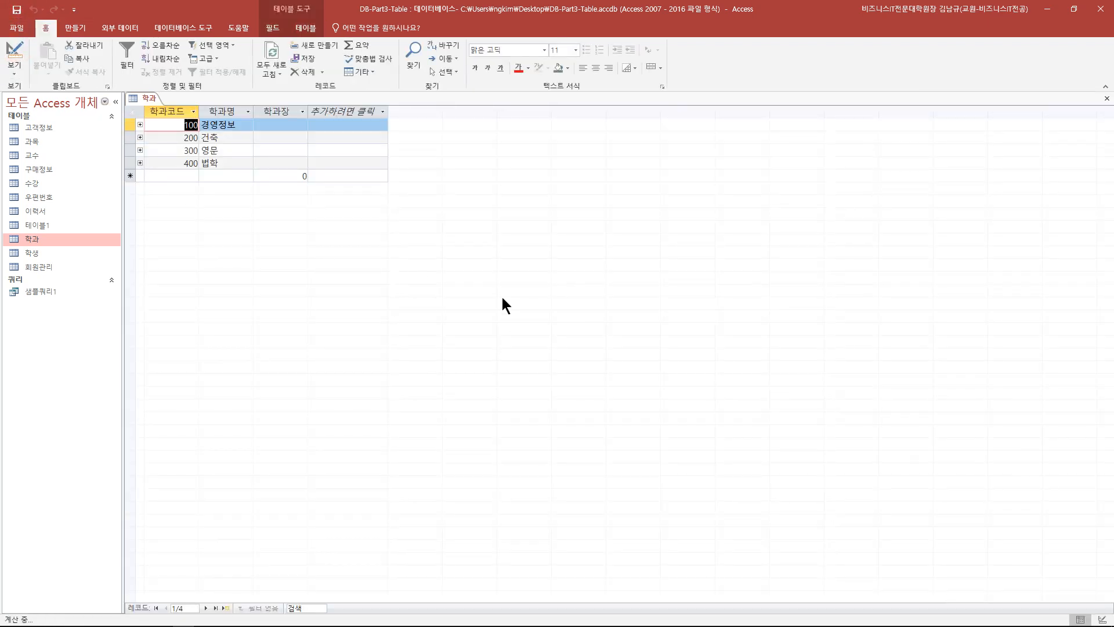
- Enter 학과장 values 20011, 20012, 20013 and 20014 for the four departments
click(293, 125)
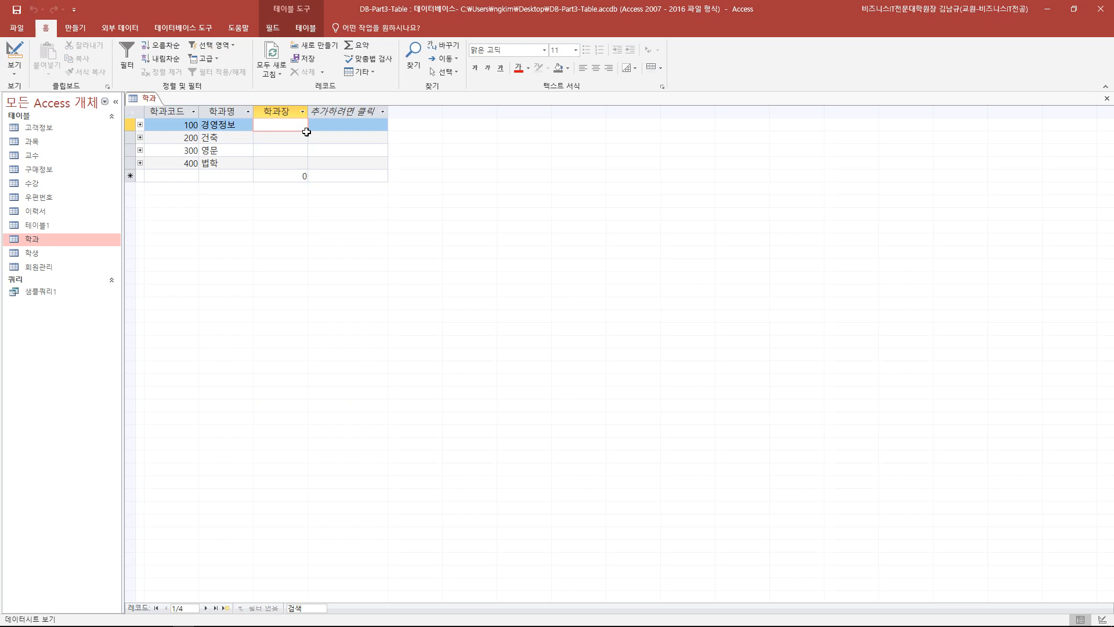
text(20011)
key(Down)
text(20012)
key(Down)
text(20013)
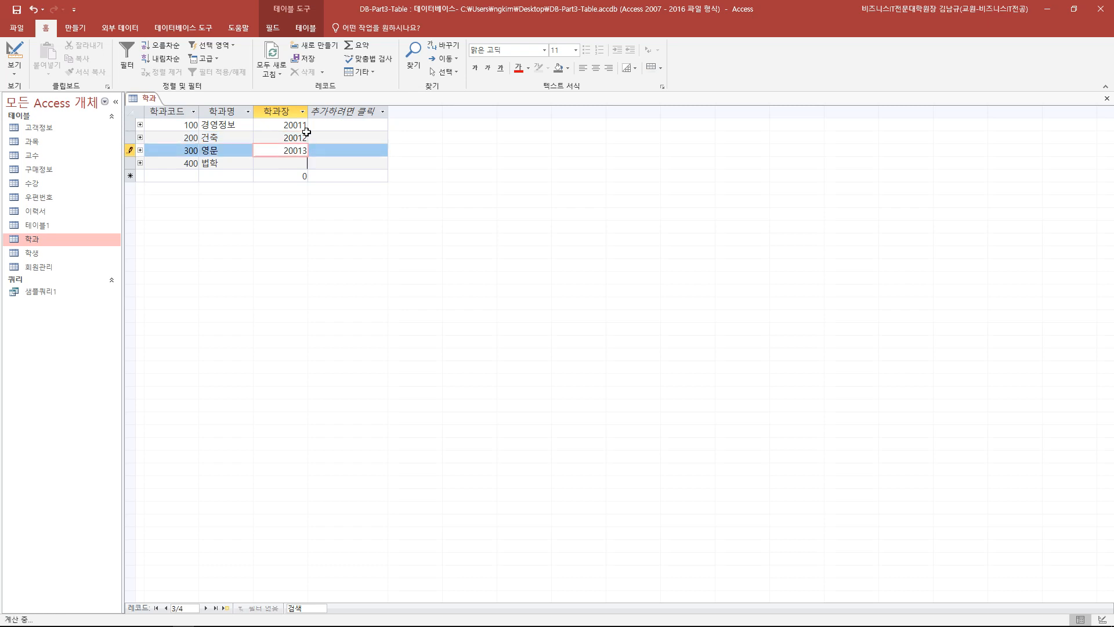
key(Down)
text(20014)
click(327, 177)
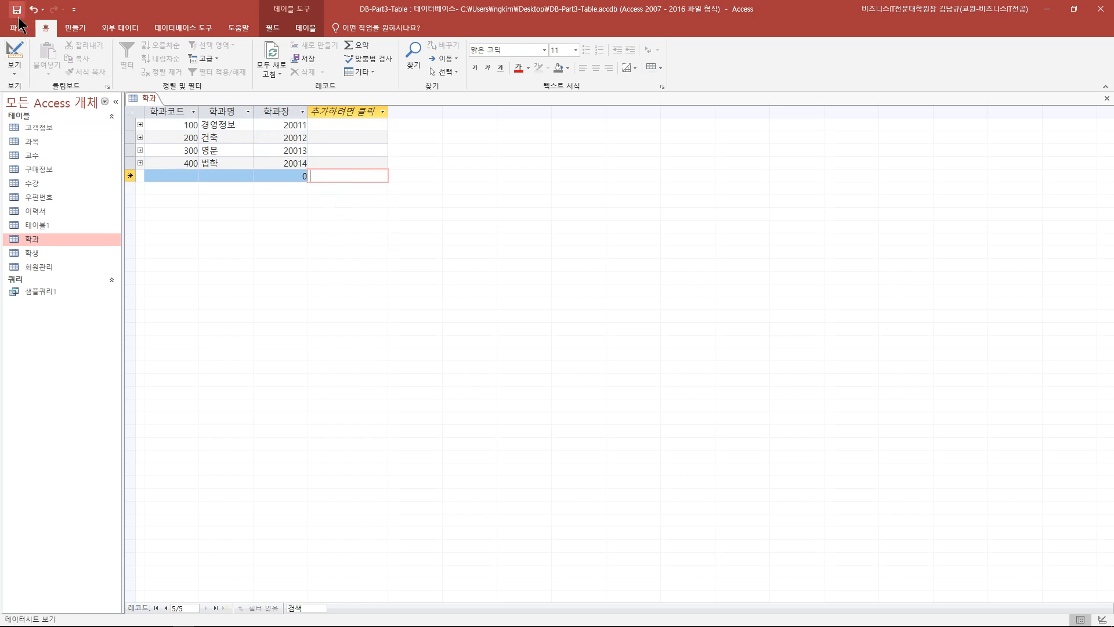
click(14, 51)
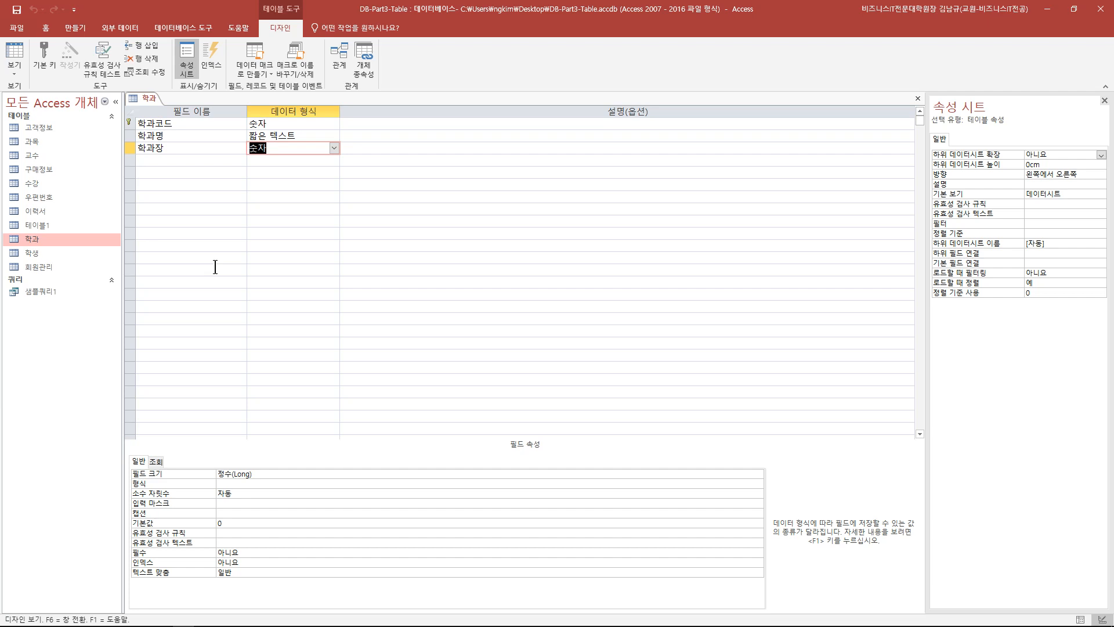
- Select the 학과장 Long Integer field row in the 학과 table's design view
click(186, 148)
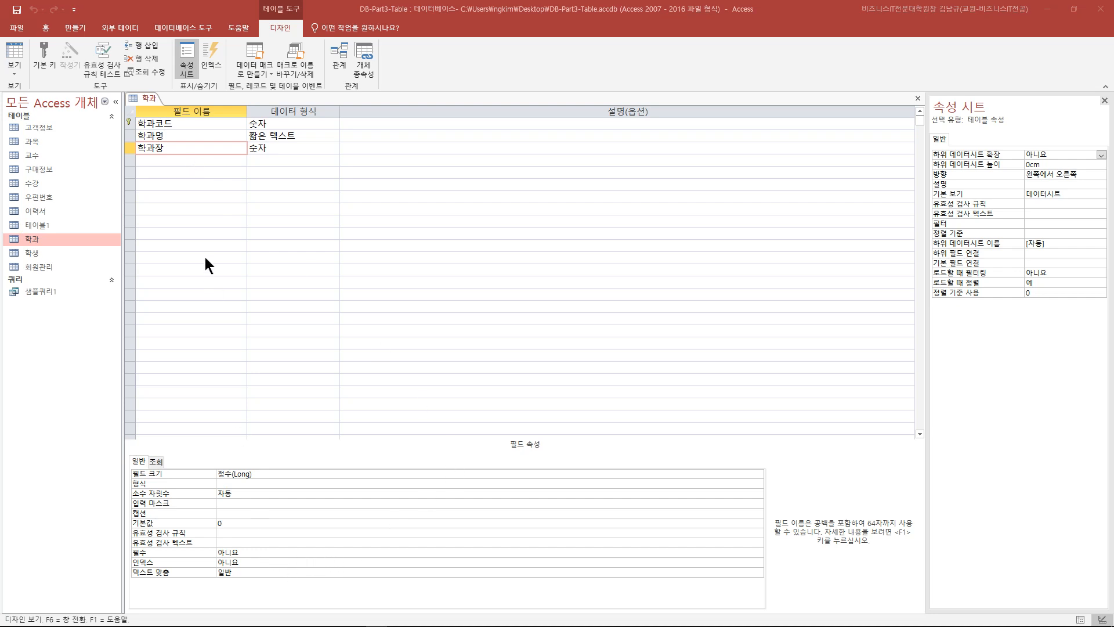
click(176, 150)
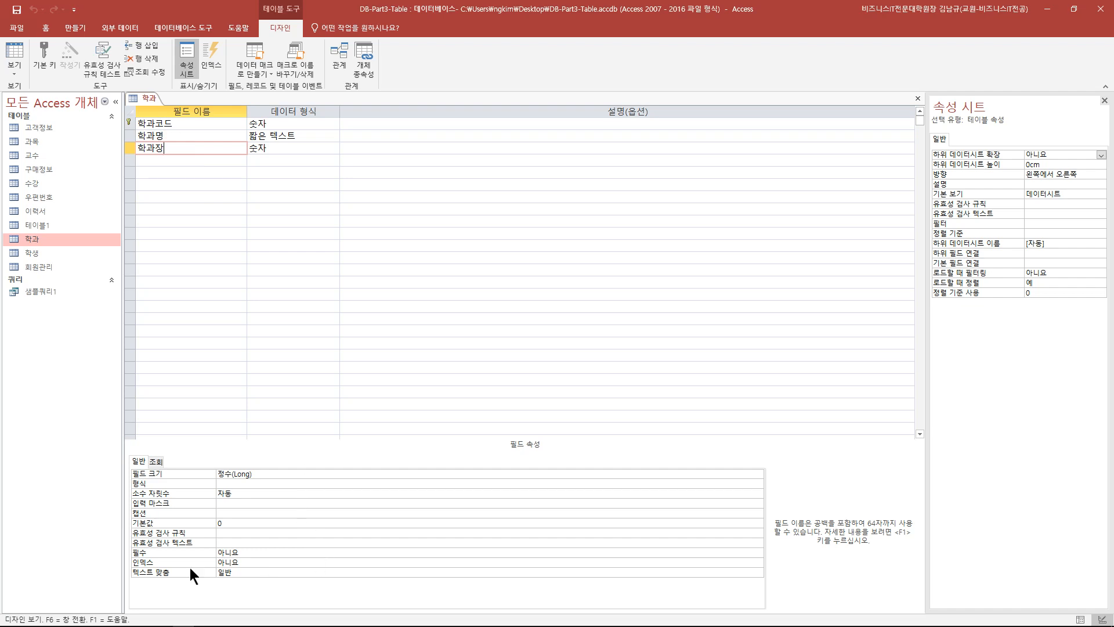
click(751, 561)
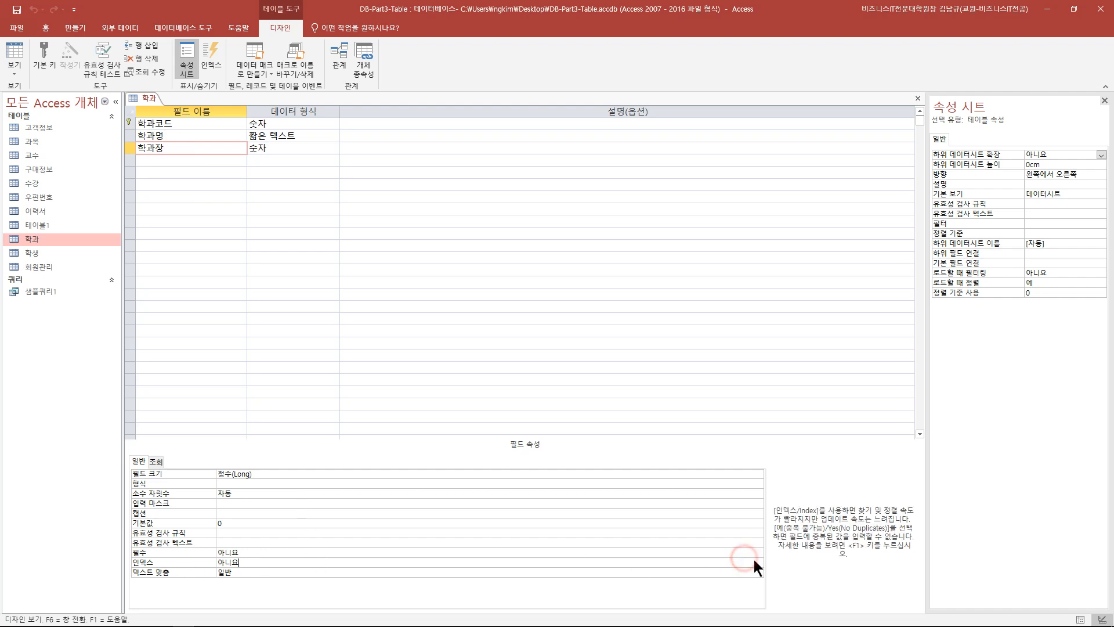
click(757, 561)
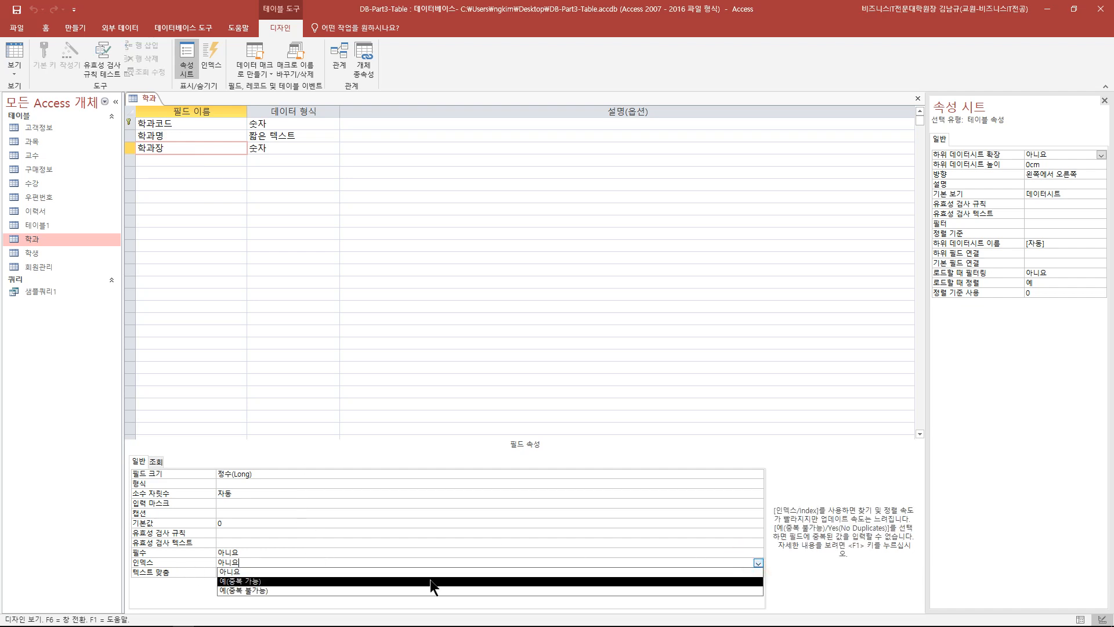
click(240, 591)
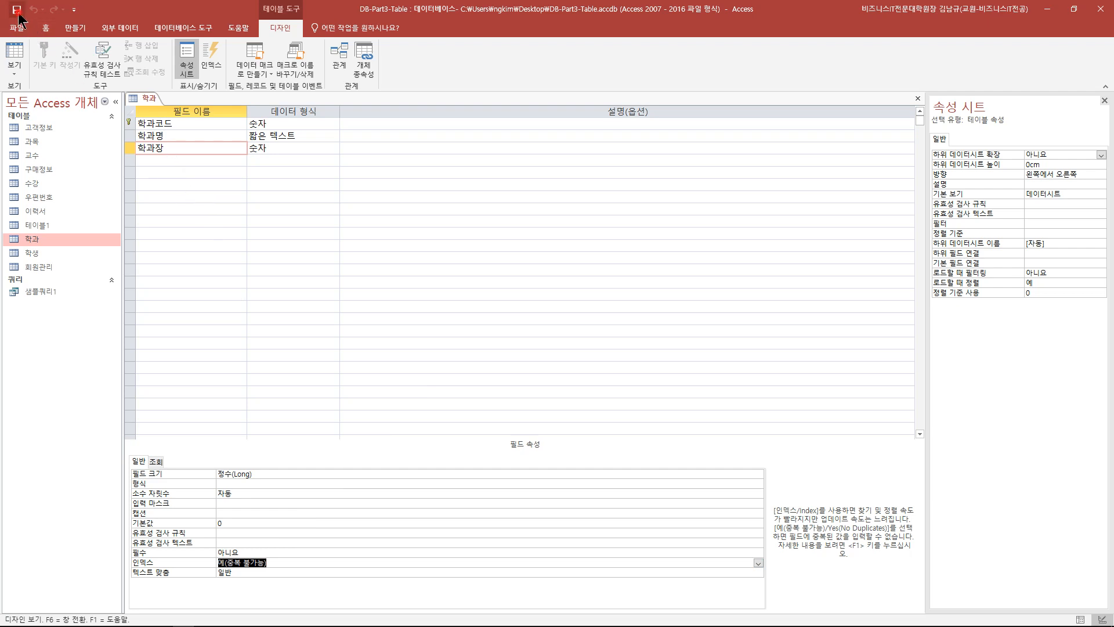
click(918, 99)
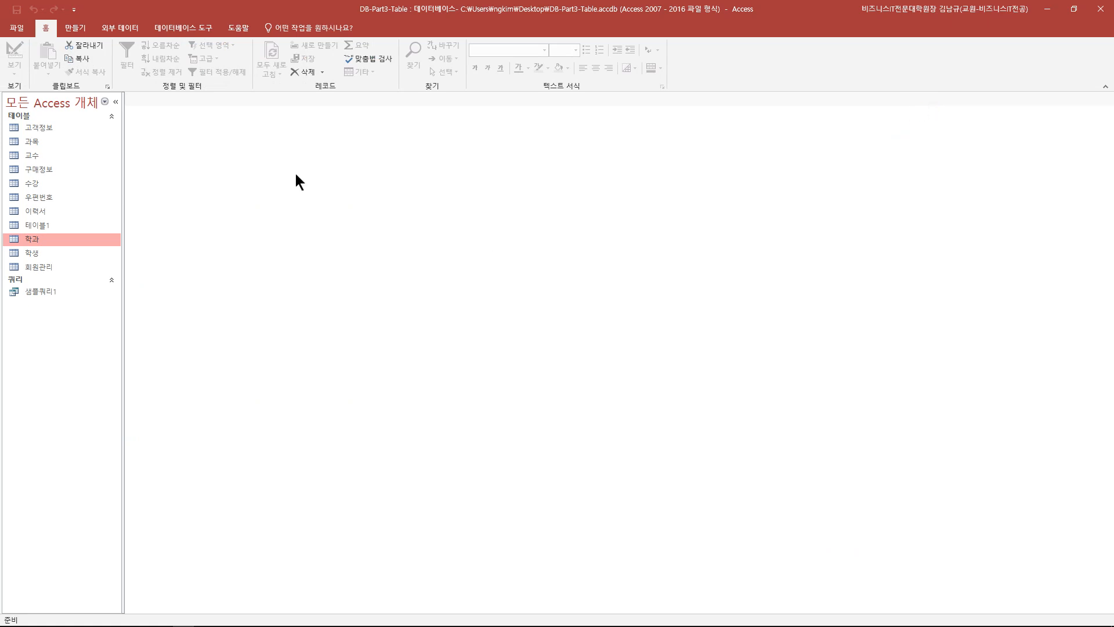
- Open the Relationships window and remove the 학생 and 학과 tables from the layout
click(173, 29)
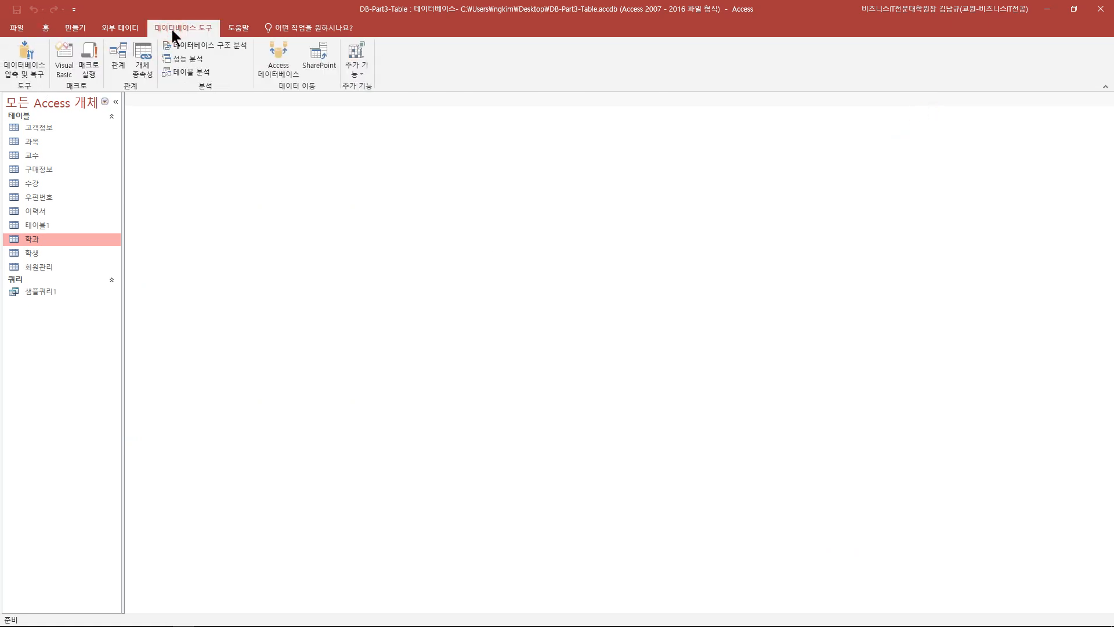
click(121, 57)
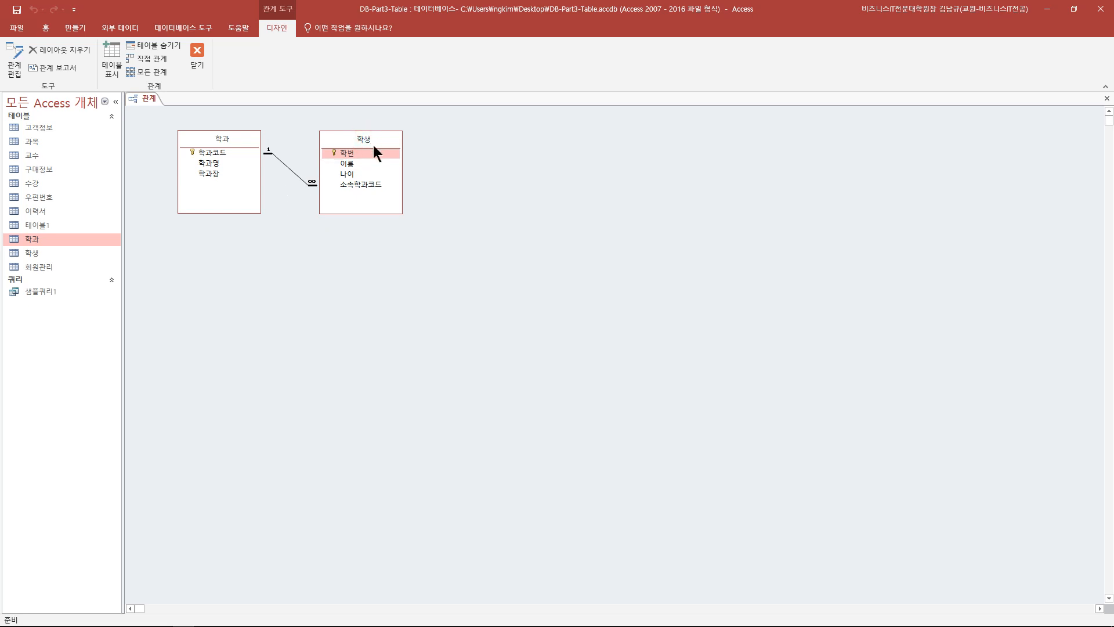
key(Delete)
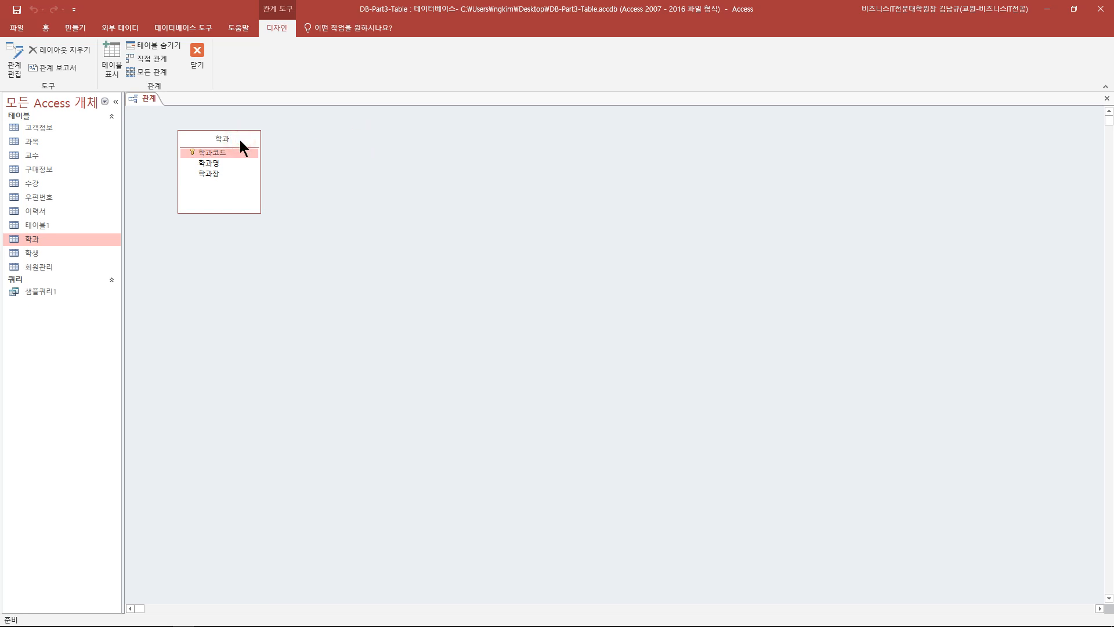
key(Delete)
double_click(33, 253)
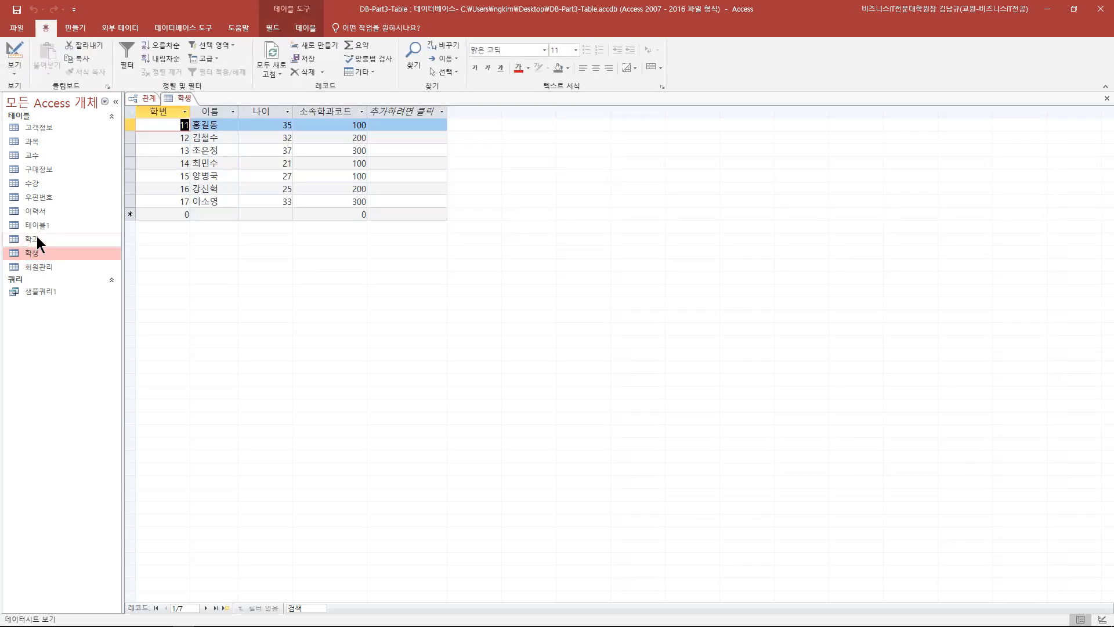
click(1107, 99)
- Add 학생 and 학과 back to the layout and place 학과 beside 학생
drag(35, 253, 255, 209)
drag(34, 238, 413, 214)
drag(250, 207, 249, 152)
drag(458, 211, 424, 147)
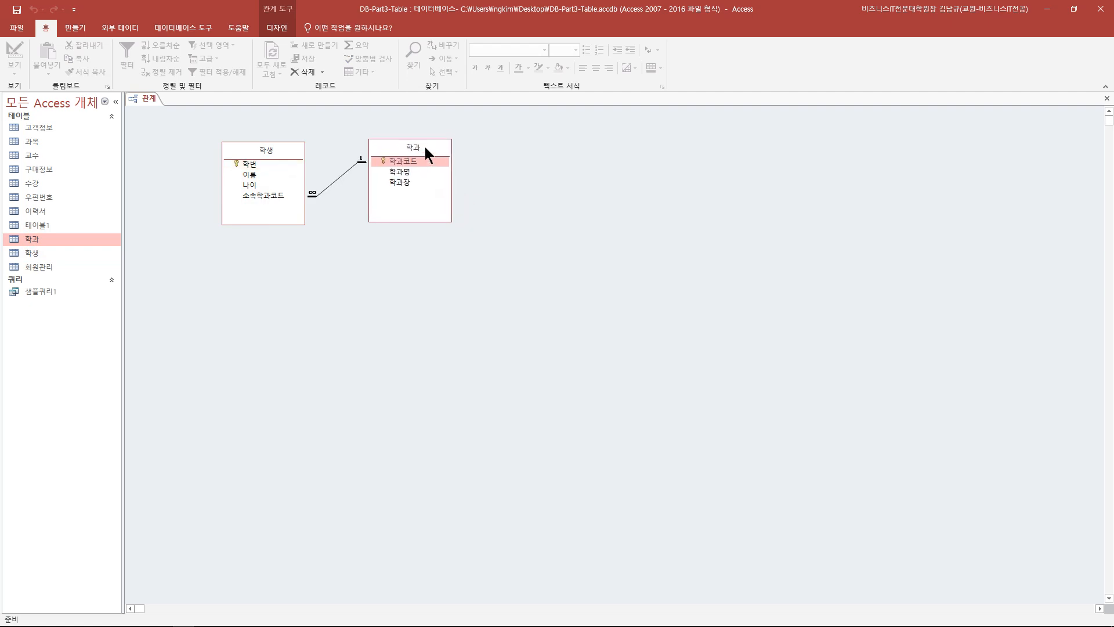
click(336, 179)
right_click(336, 179)
click(323, 246)
- Re-add 학생 to the right of 학과 and add the 교수 table to the layout
click(260, 151)
key(Delete)
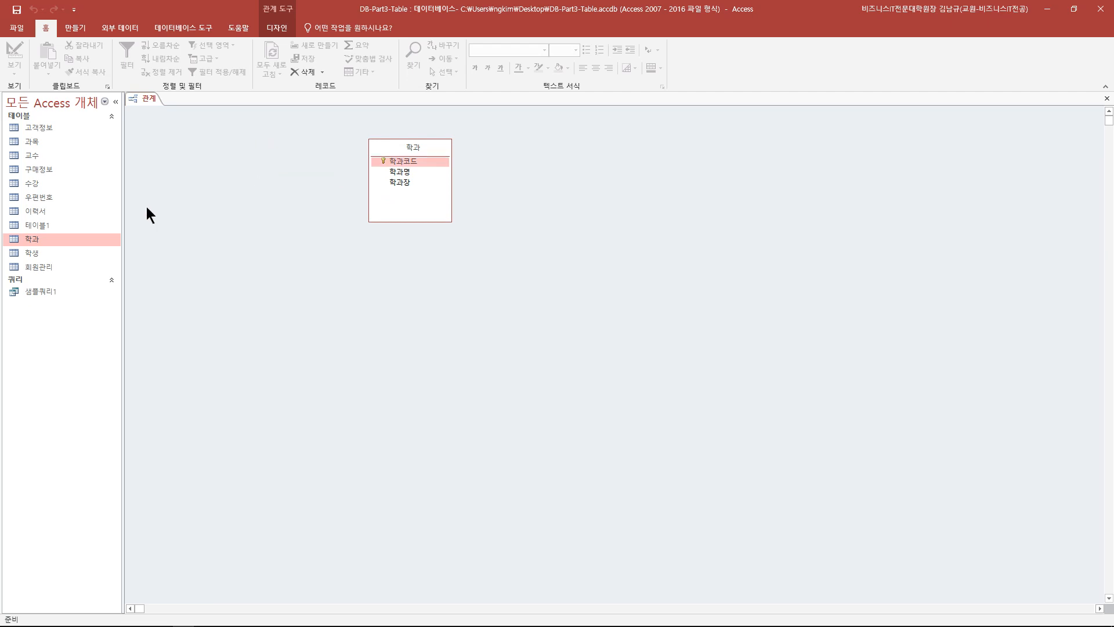
drag(35, 253, 220, 144)
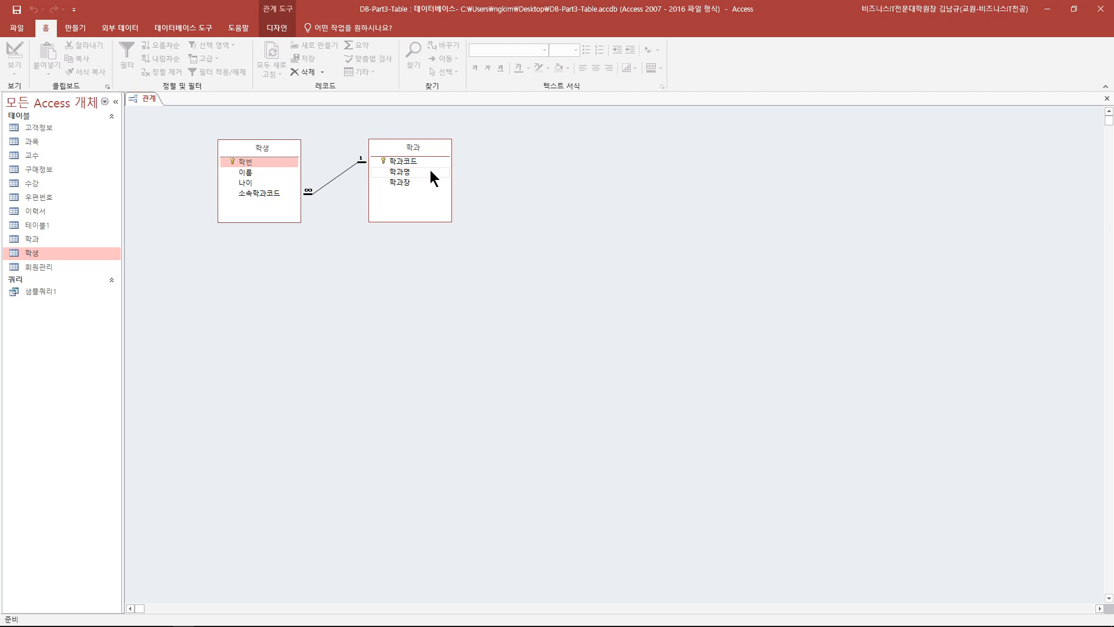
click(339, 177)
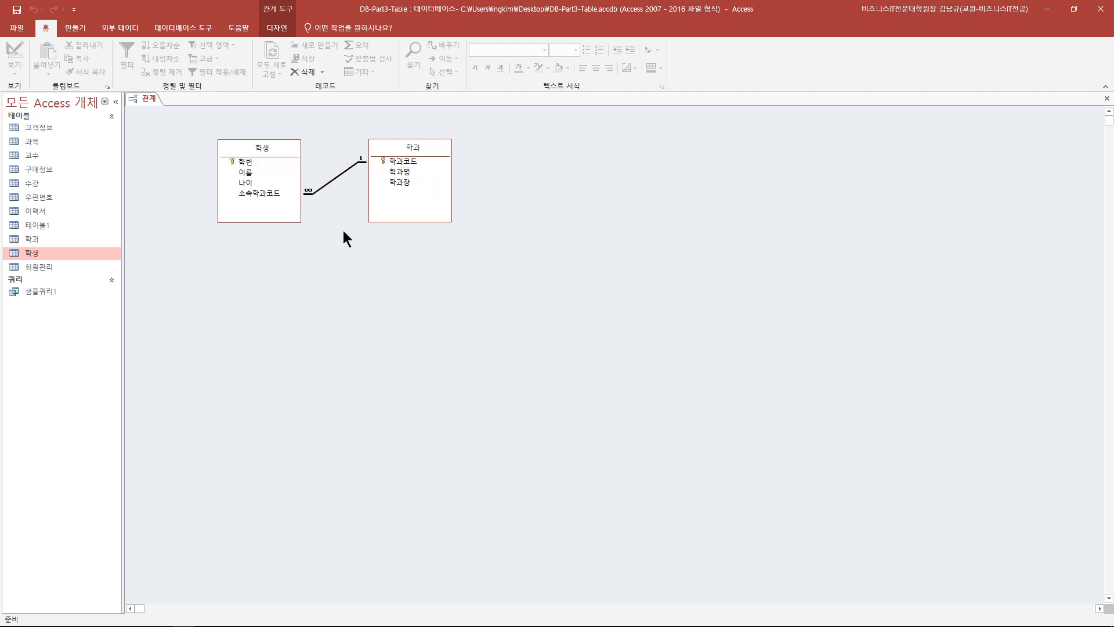
key(Delete)
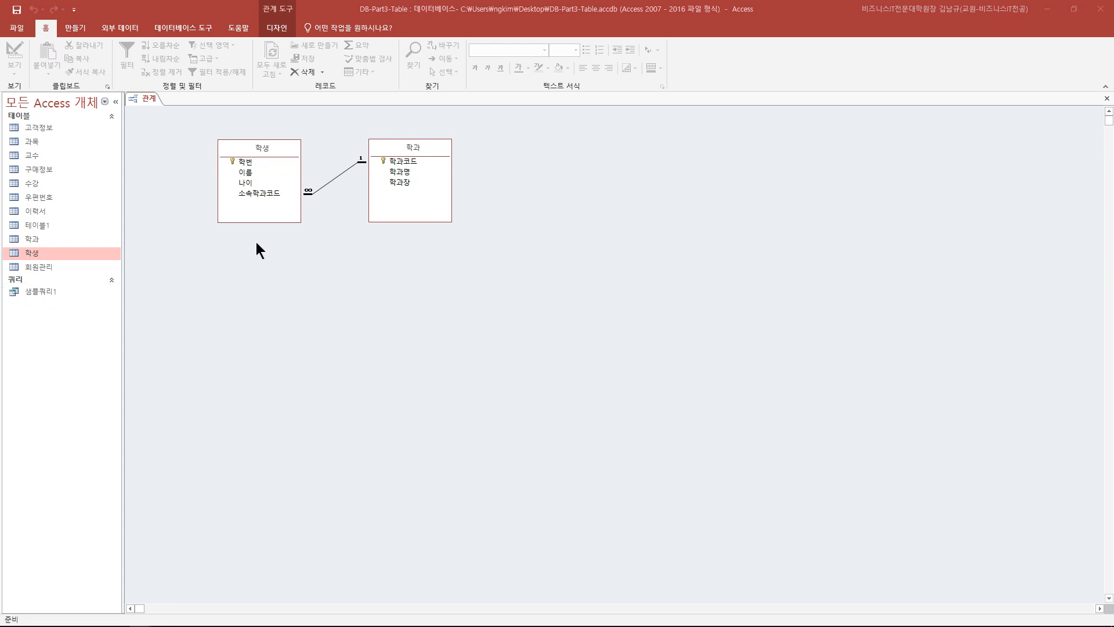
drag(255, 149, 546, 147)
drag(32, 155, 402, 182)
- Link 교수번호 to 학과장 one-to-one with referential integrity enforced
click(257, 159)
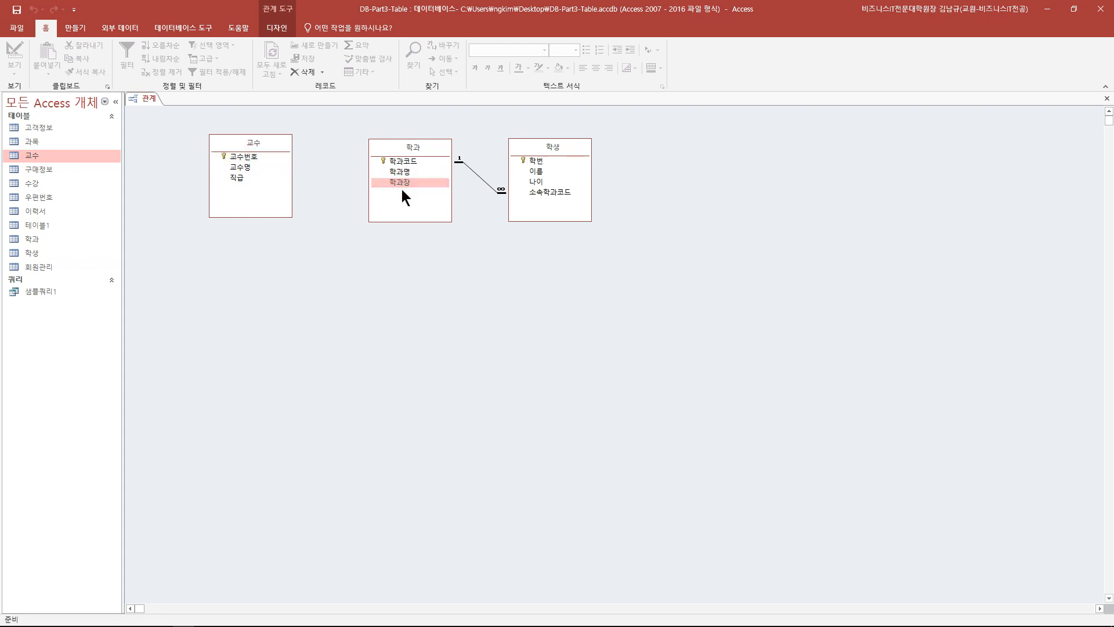
click(255, 156)
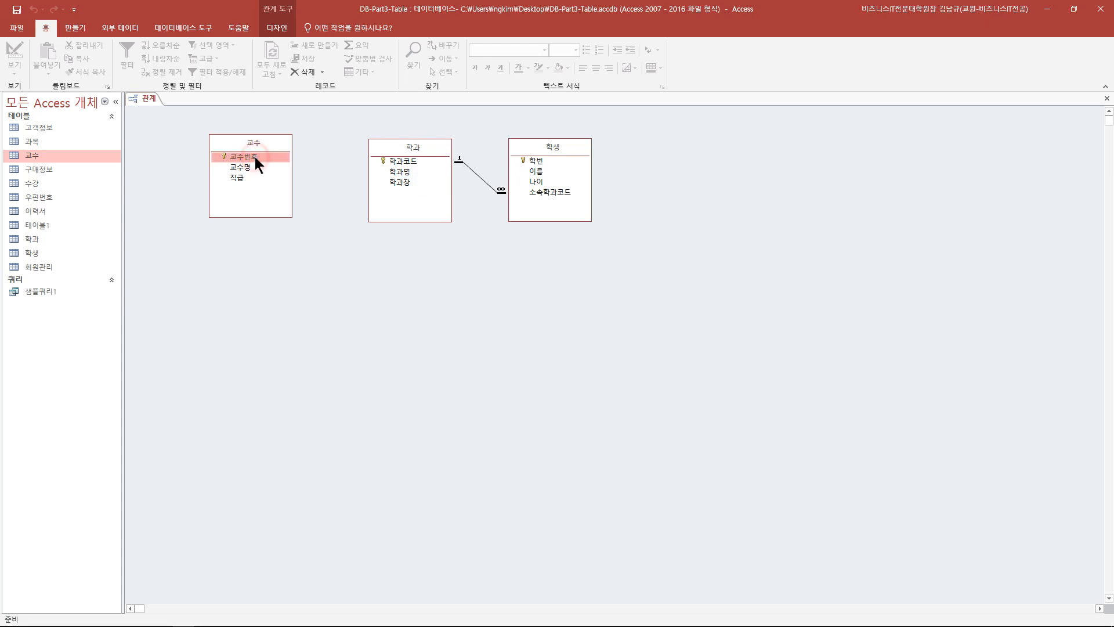
drag(255, 156, 407, 190)
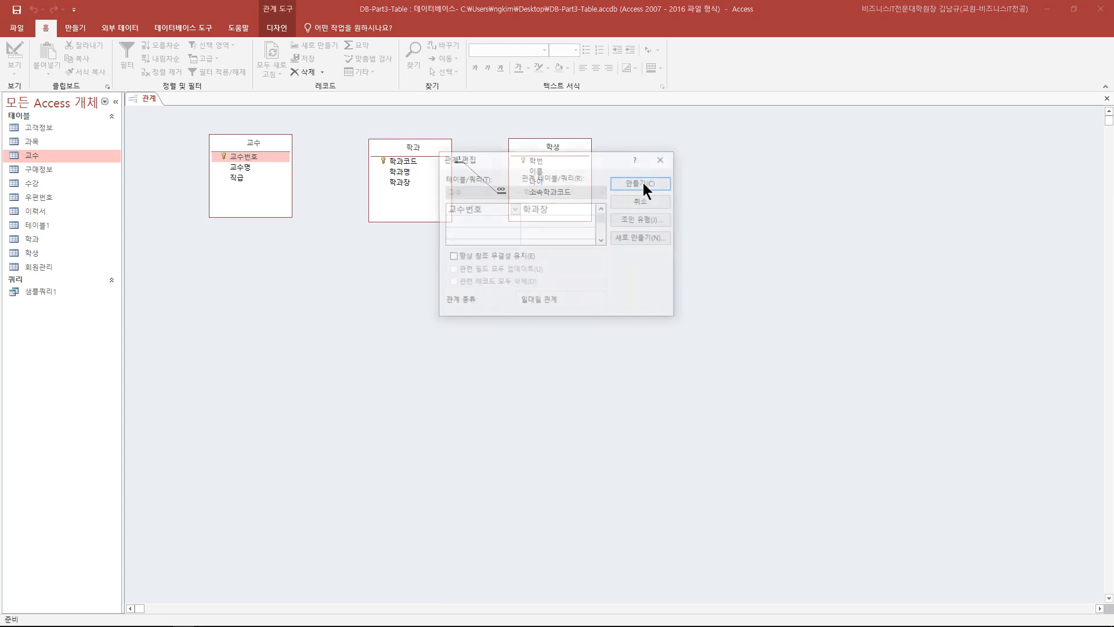
drag(535, 162, 356, 242)
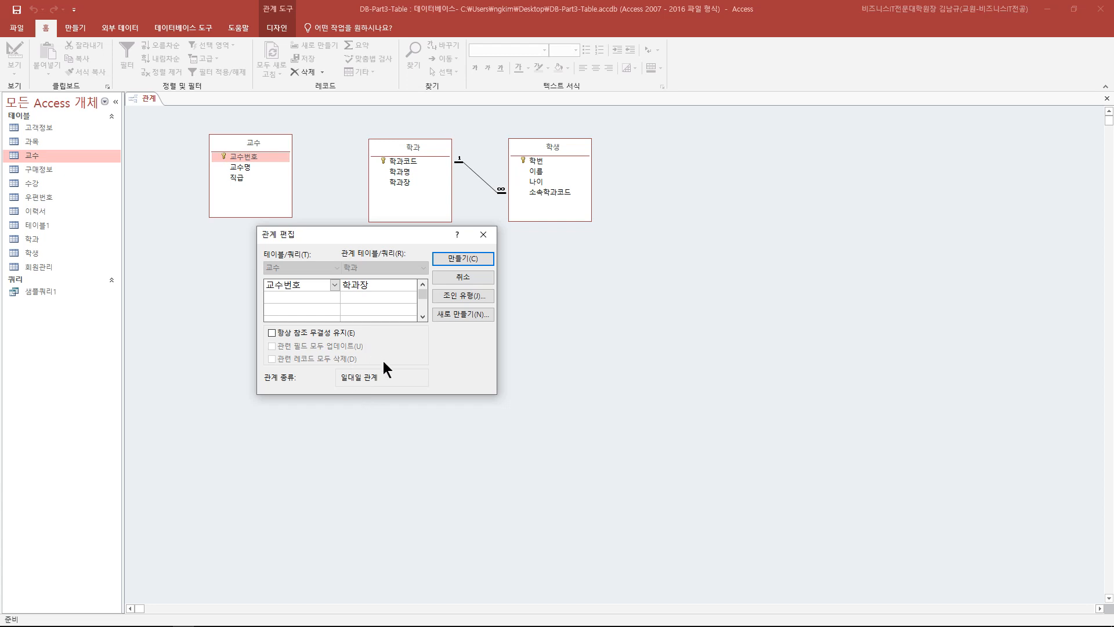
click(271, 333)
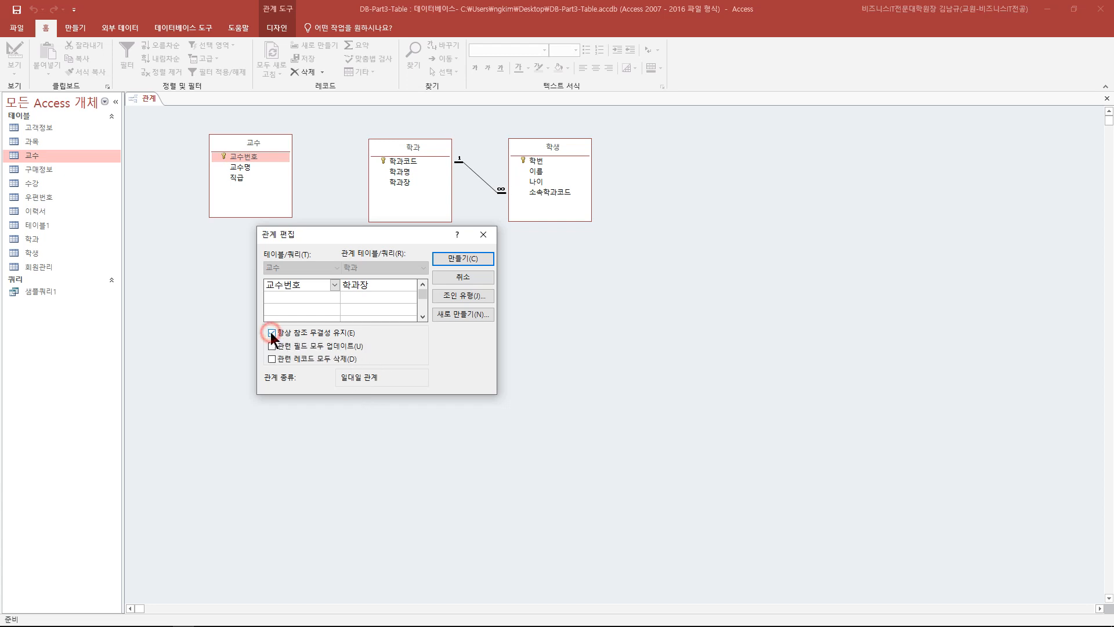
click(462, 260)
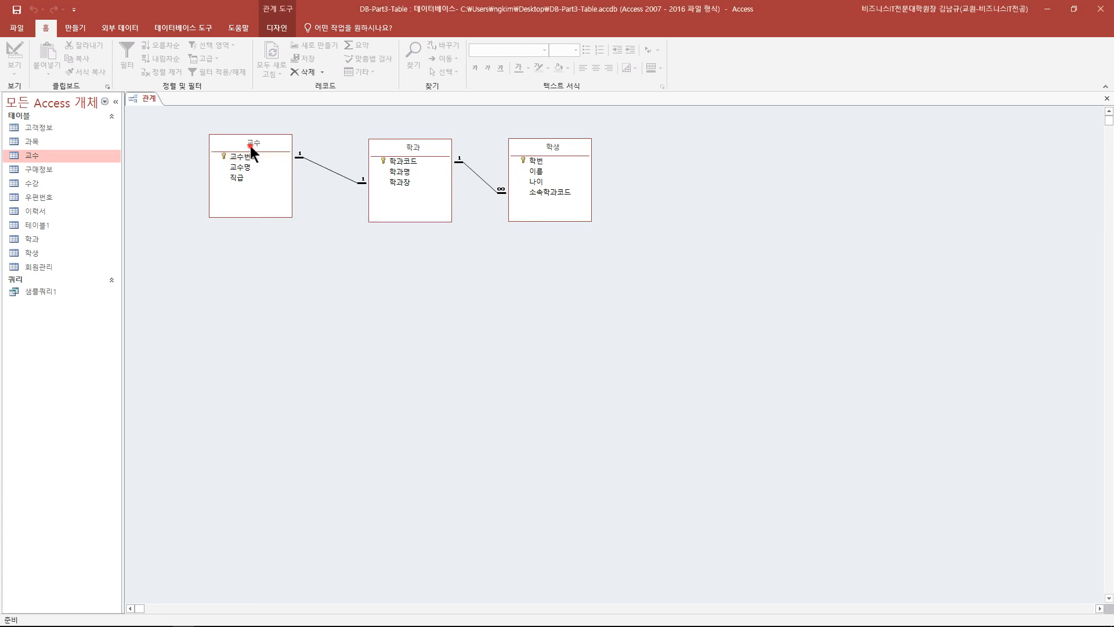
drag(249, 145, 266, 145)
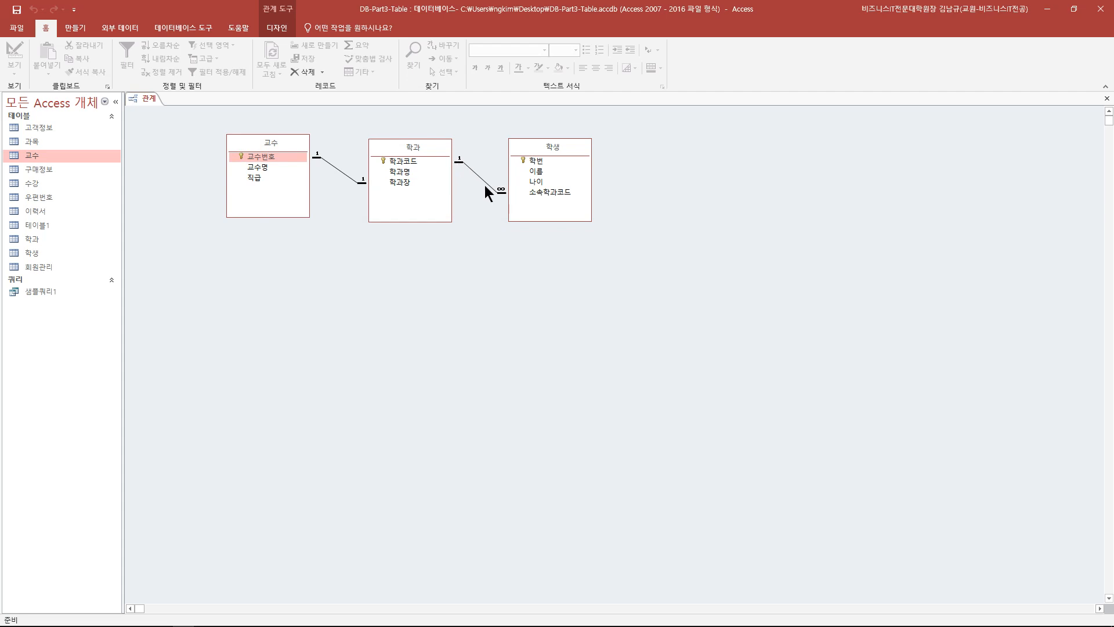
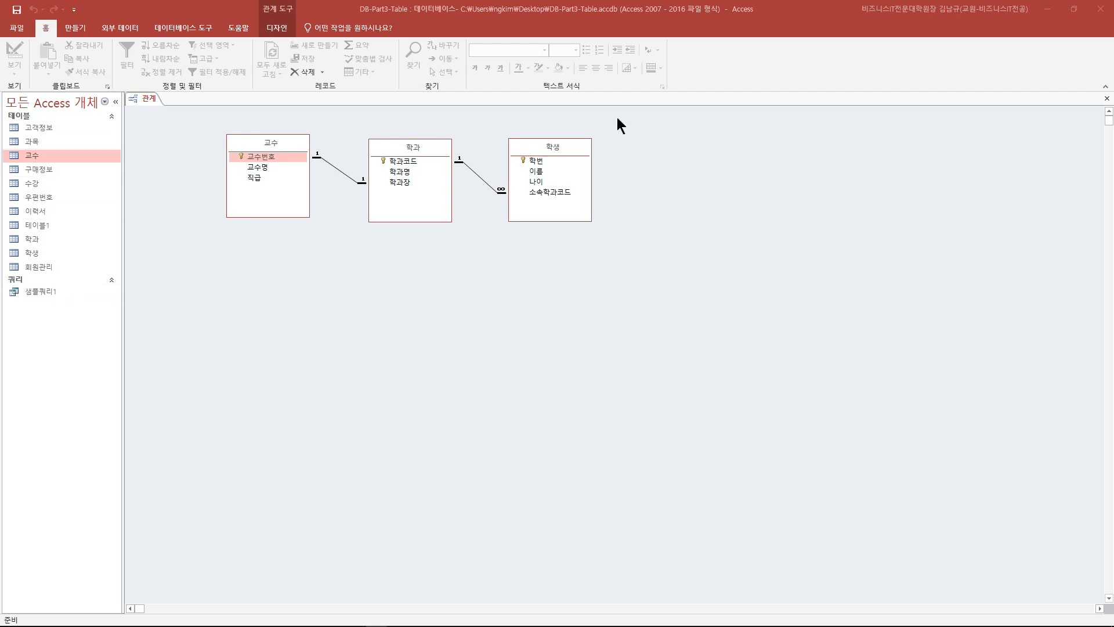
- Close the Relationships window that links 교수, 학과 and 학생
click(1106, 99)
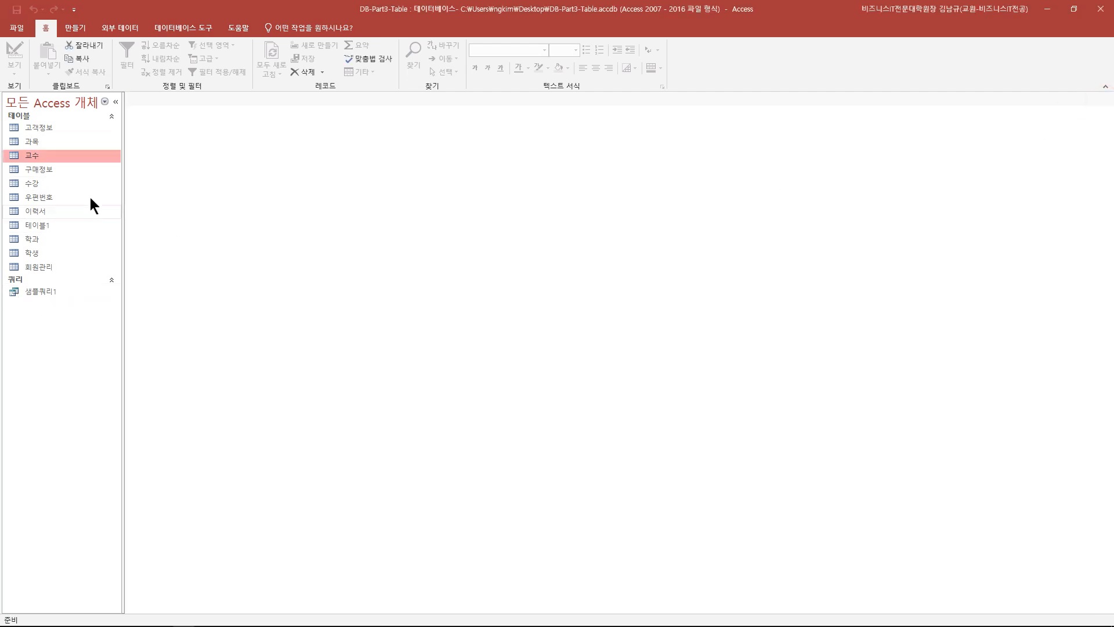
- Make 과목코드 the primary key of the 과목 table in Design view, then close the table
double_click(47, 141)
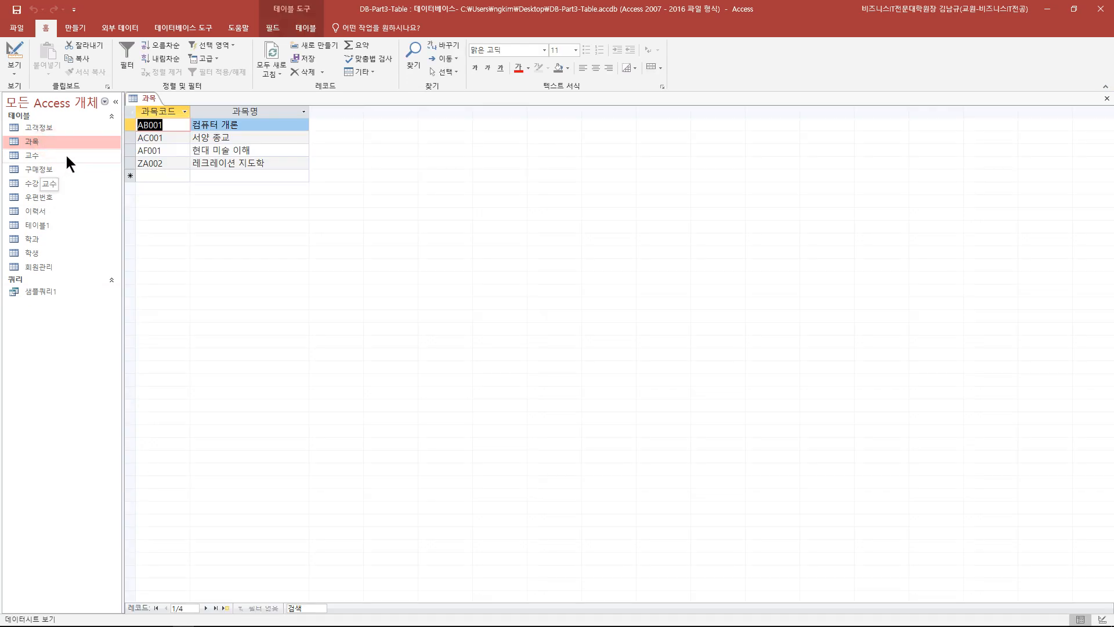
click(17, 52)
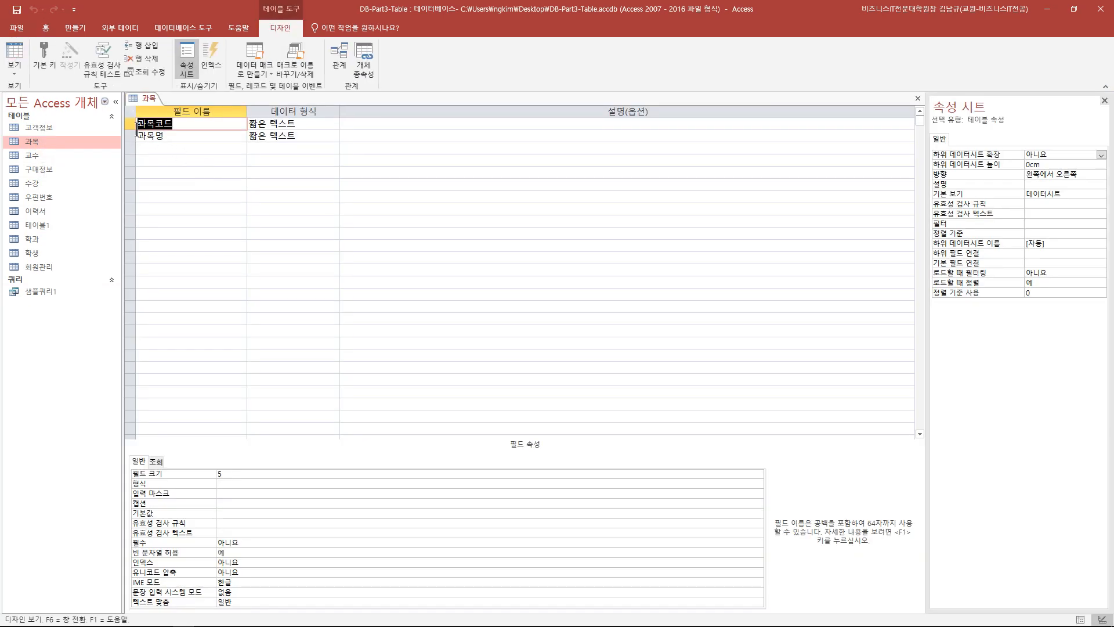
click(132, 126)
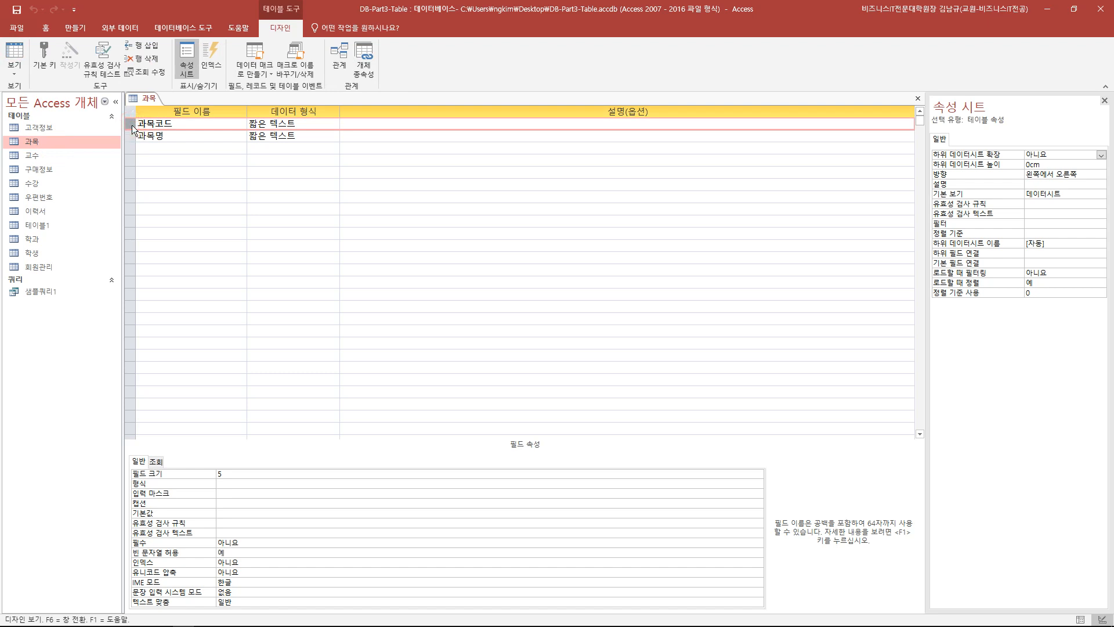
click(47, 59)
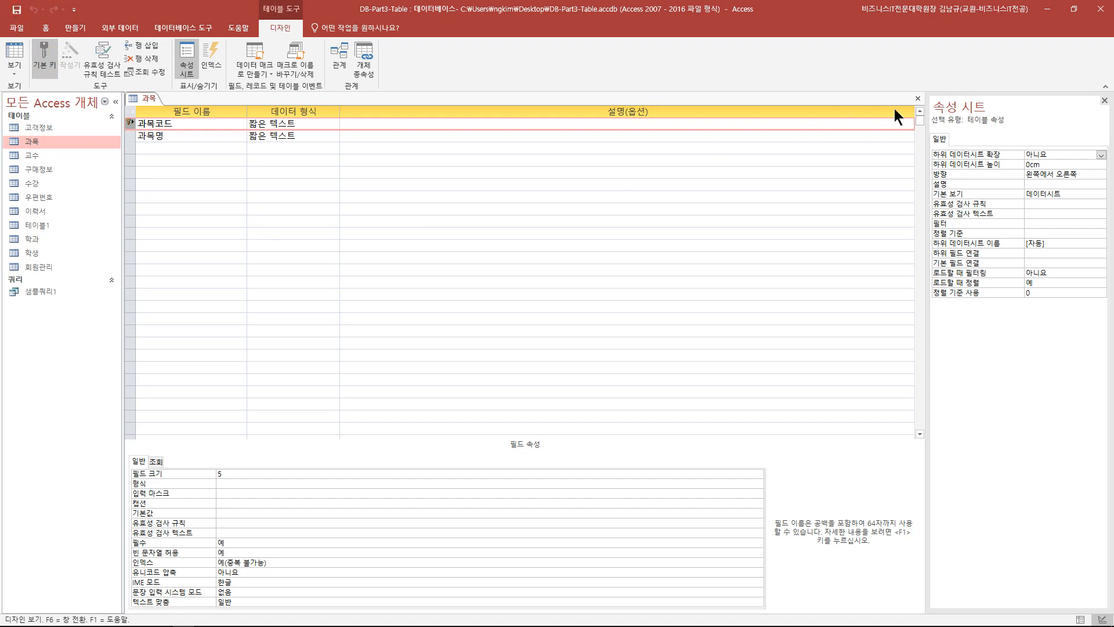
click(917, 98)
- Open the 수강 table, review its enrollment records, and switch it to Design view
double_click(33, 183)
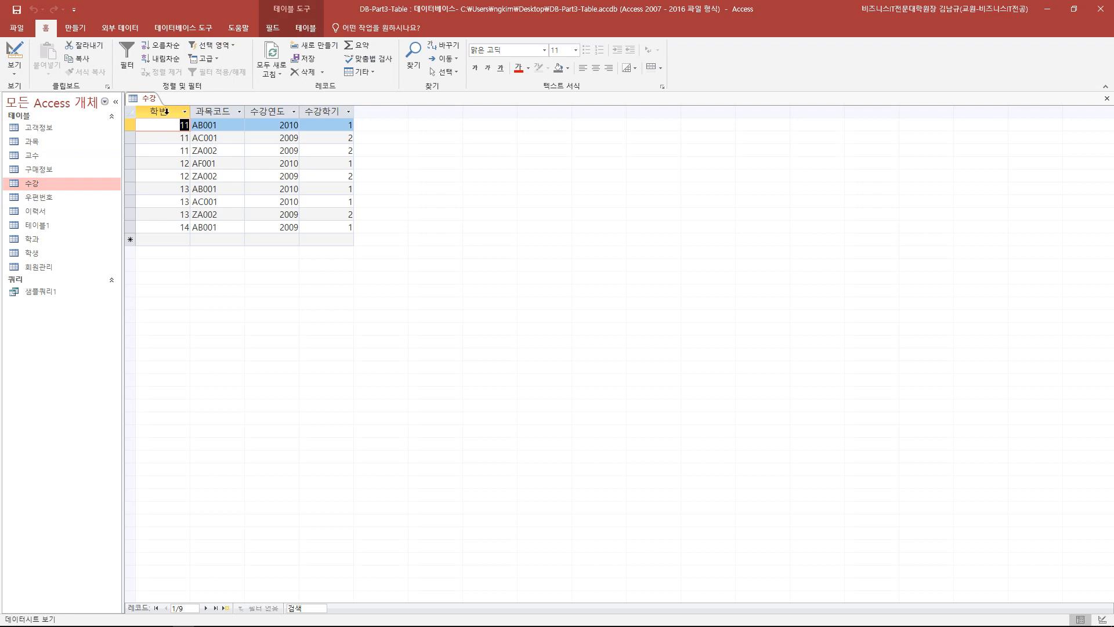
drag(166, 111, 209, 111)
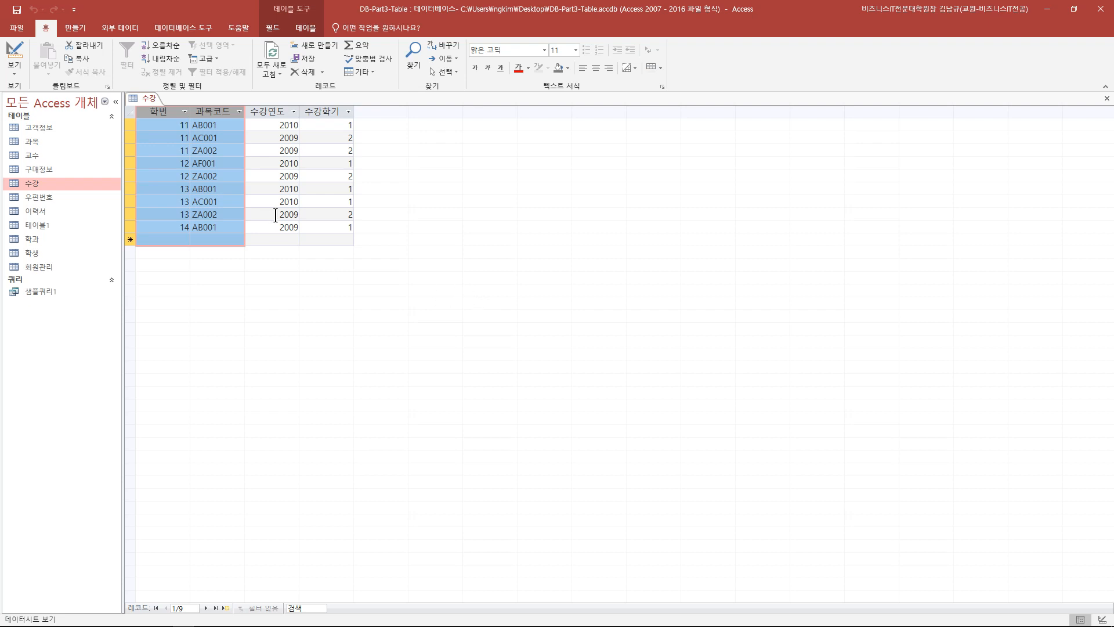
click(276, 215)
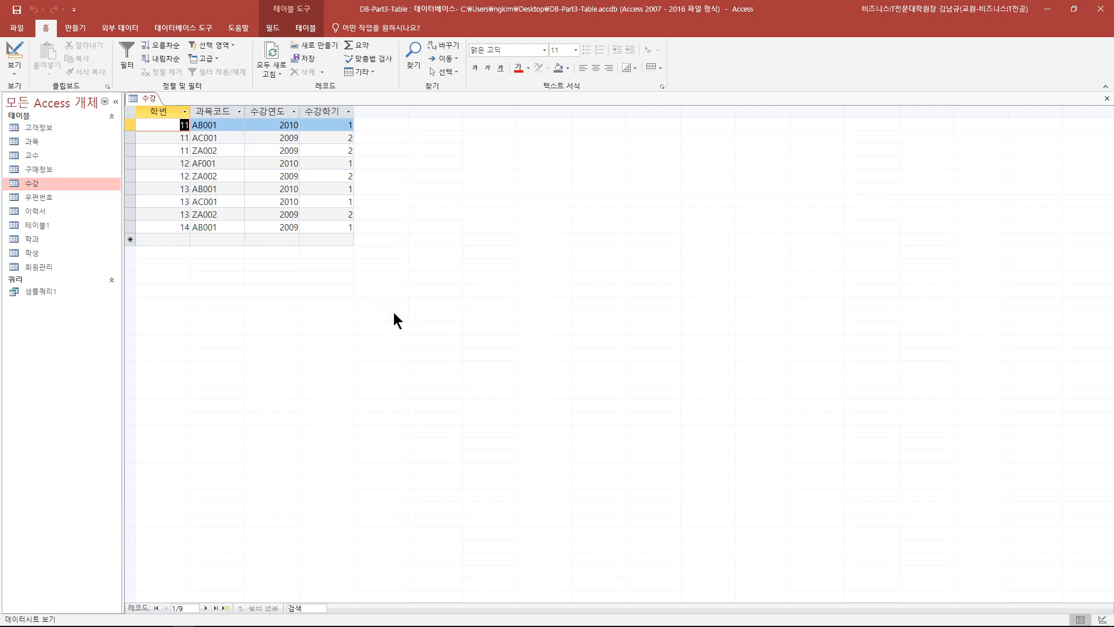
click(284, 137)
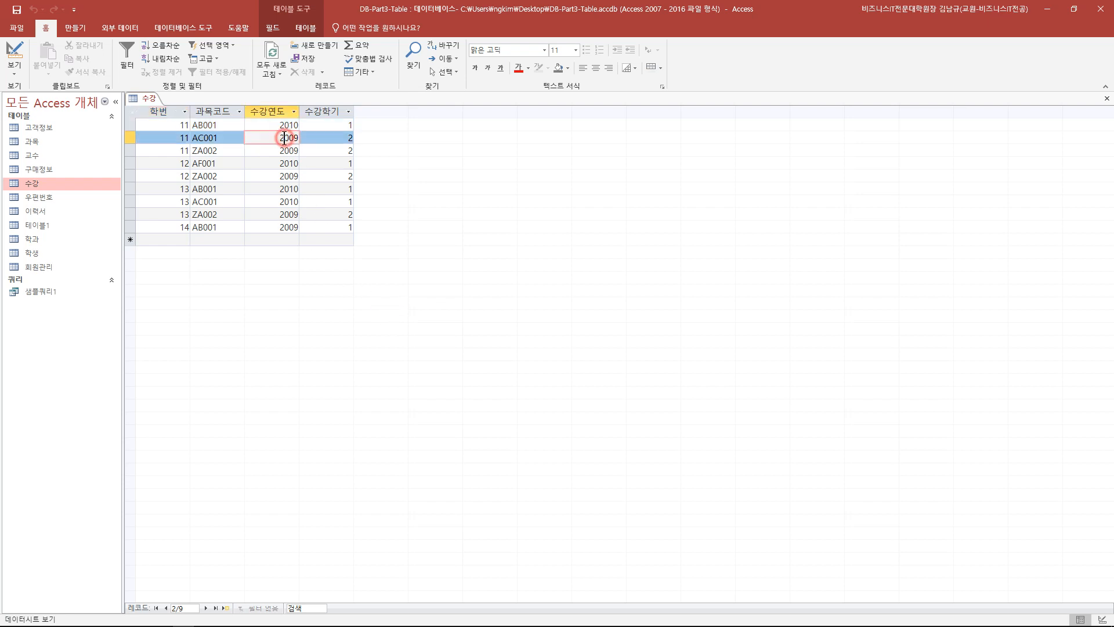
click(319, 138)
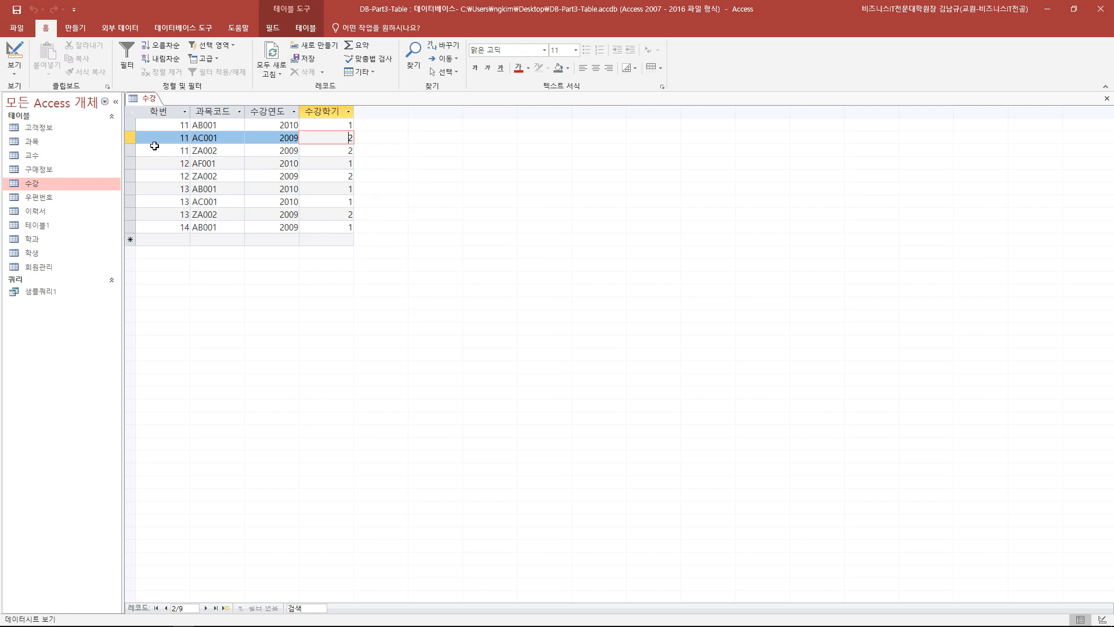
click(164, 129)
click(213, 124)
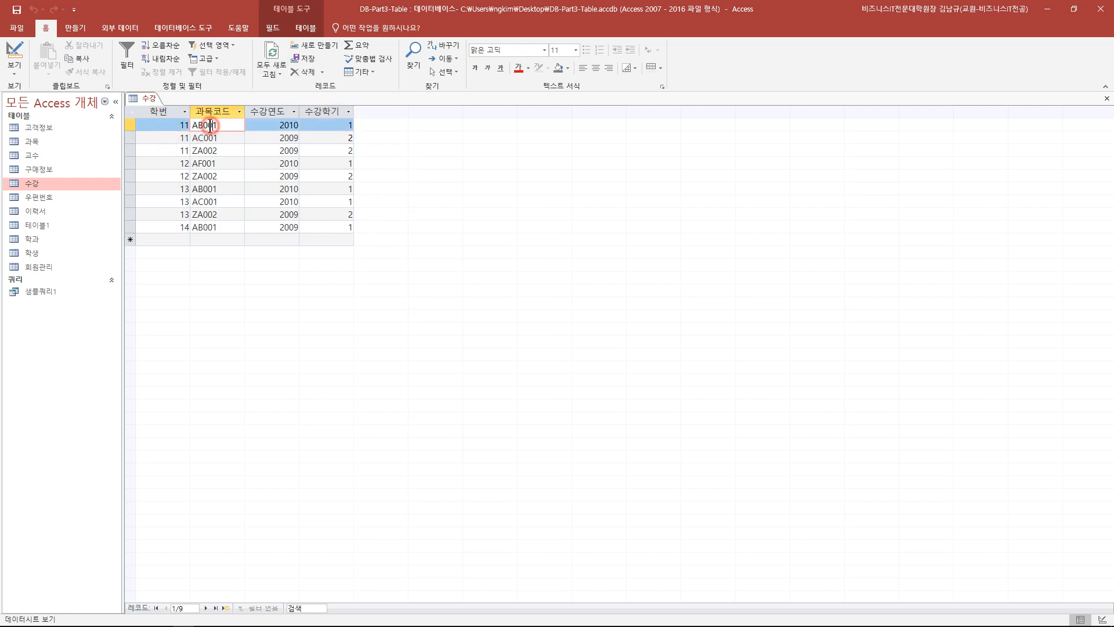
click(174, 125)
click(216, 125)
click(14, 58)
- Try setting the primary key on 학번 and on 과목코드 individually
click(128, 123)
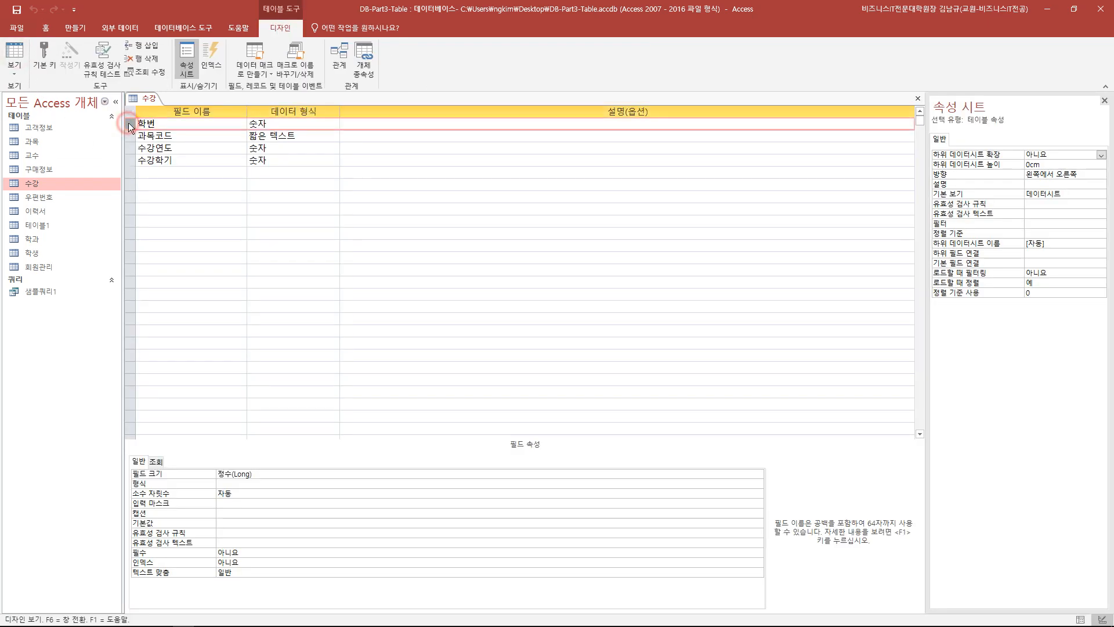
click(130, 136)
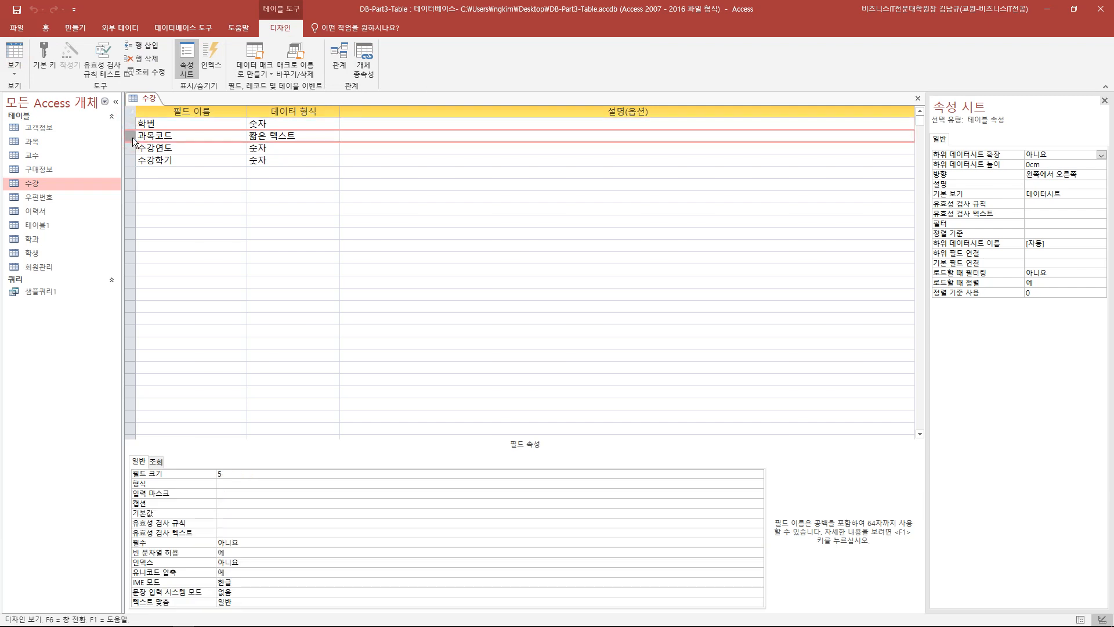
click(129, 123)
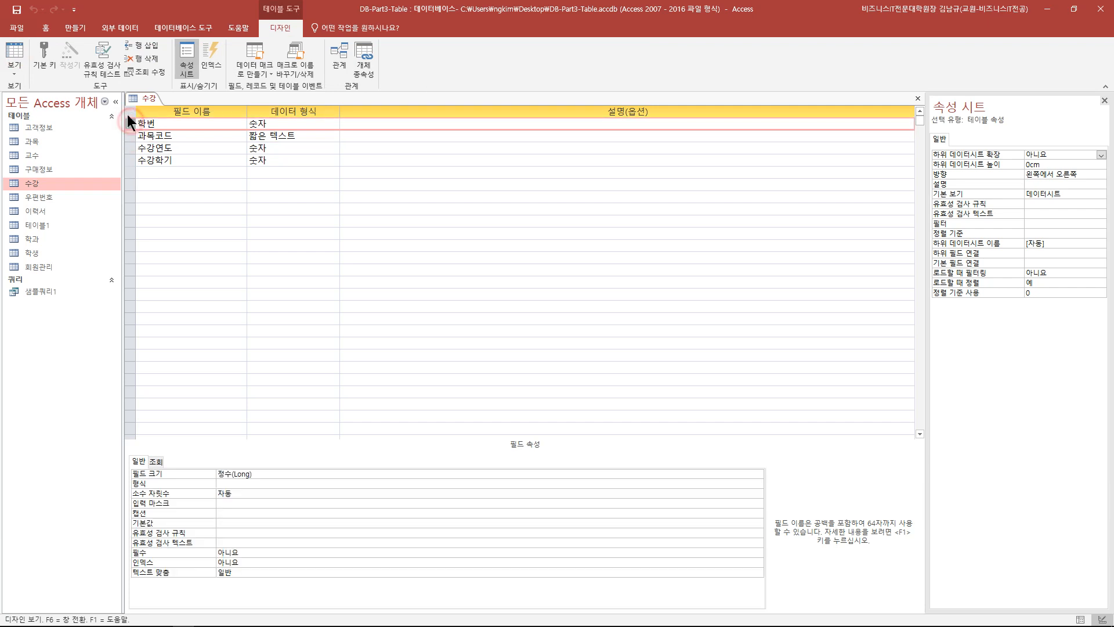
click(55, 47)
key(Down)
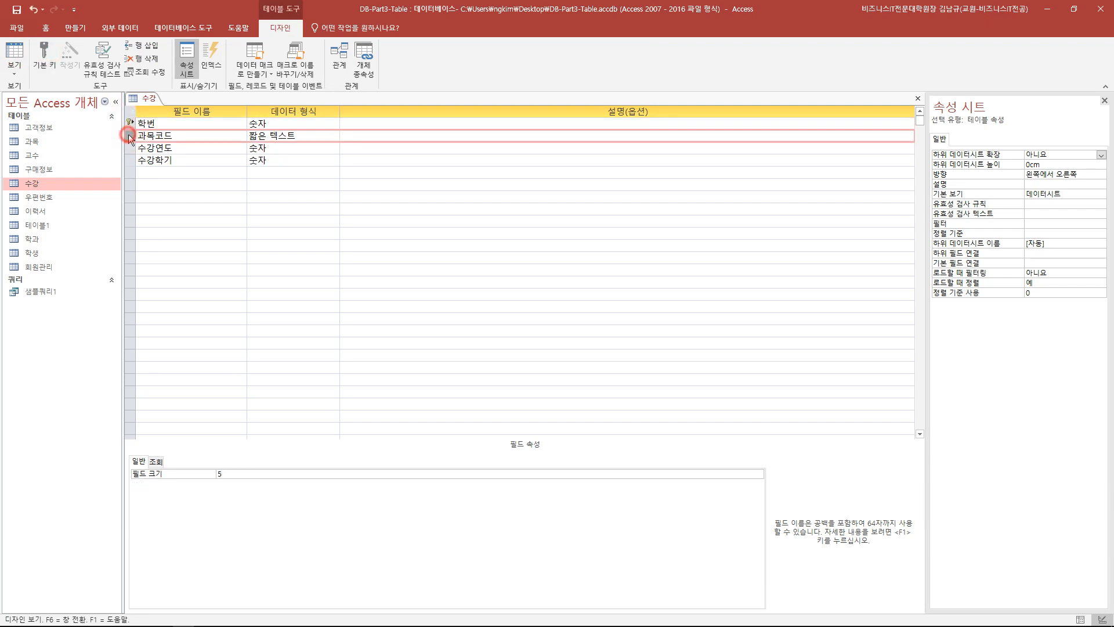
click(43, 54)
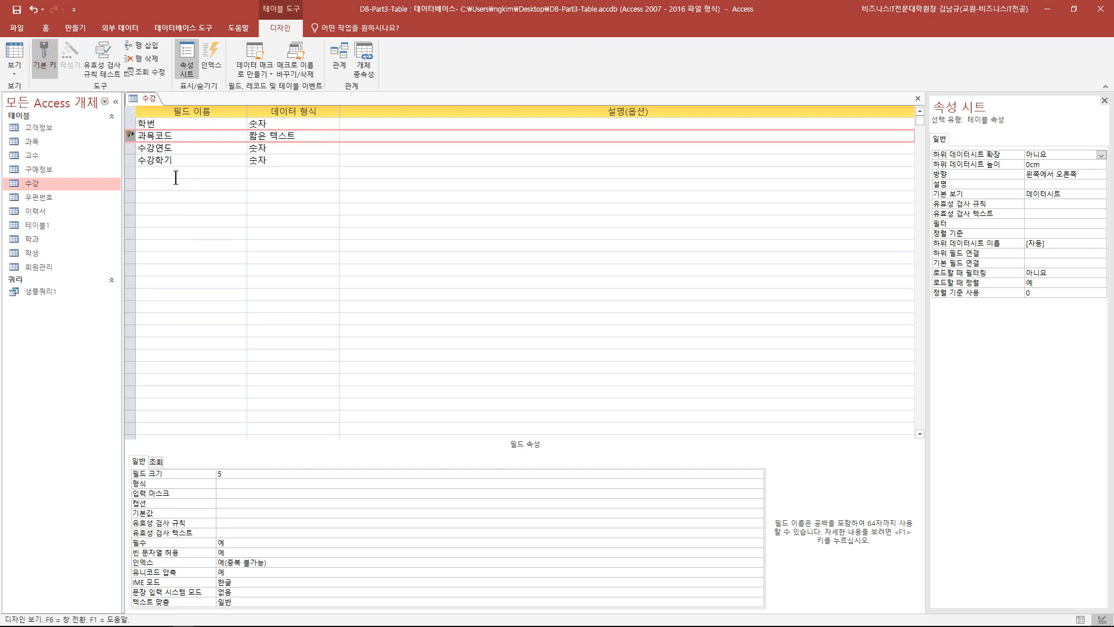
click(131, 123)
click(43, 54)
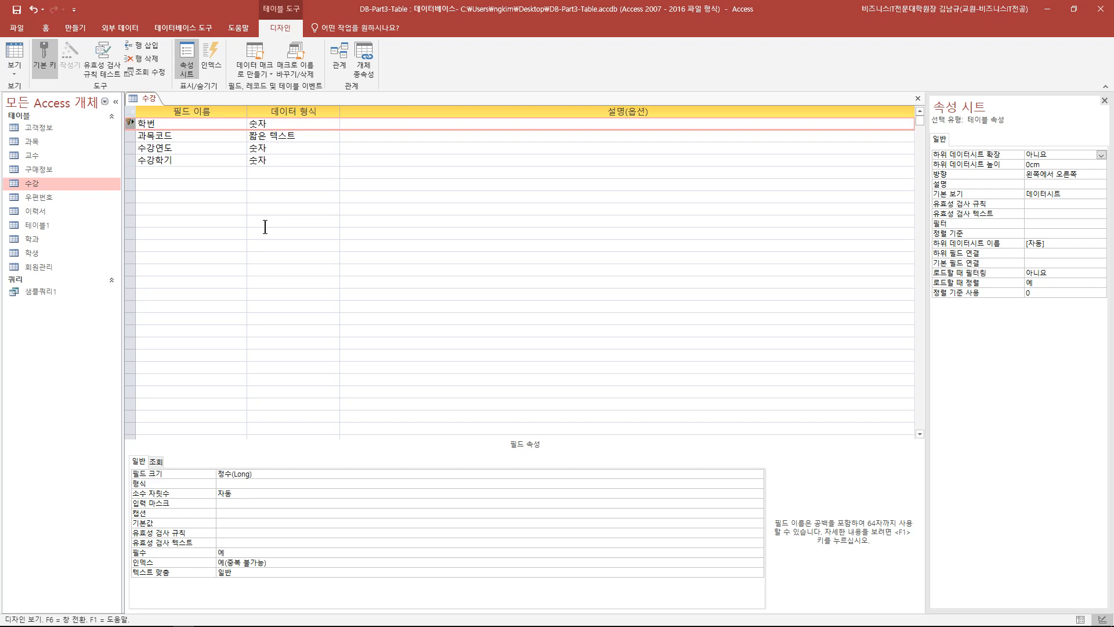
- Make 학번 and 과목코드 a composite key, then try 수강학기 as the key instead
click(178, 161)
drag(131, 123, 130, 136)
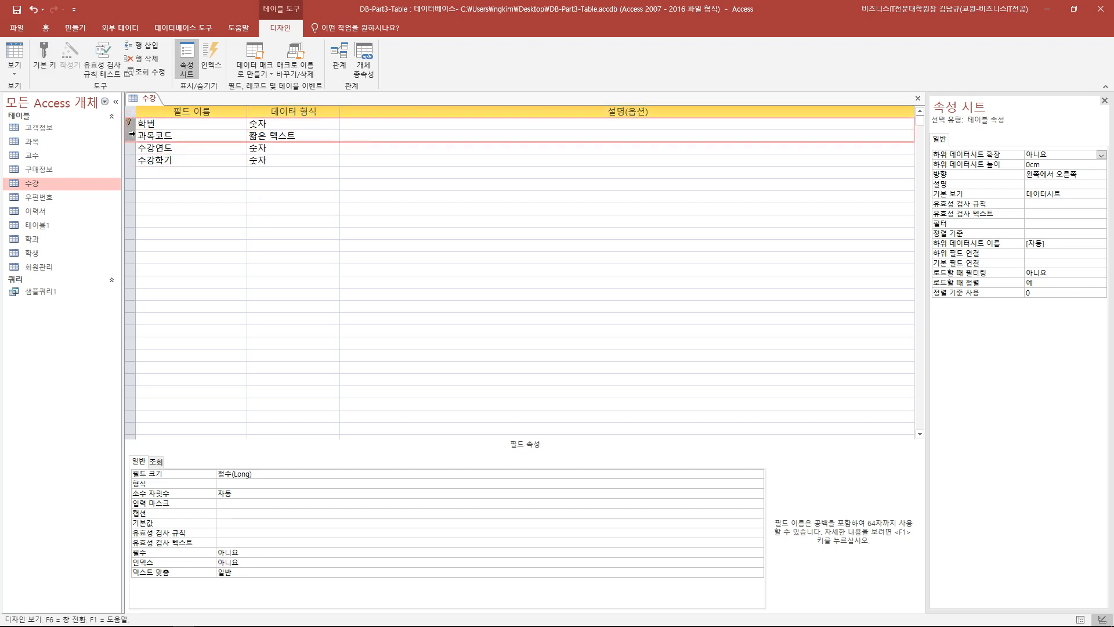
click(44, 55)
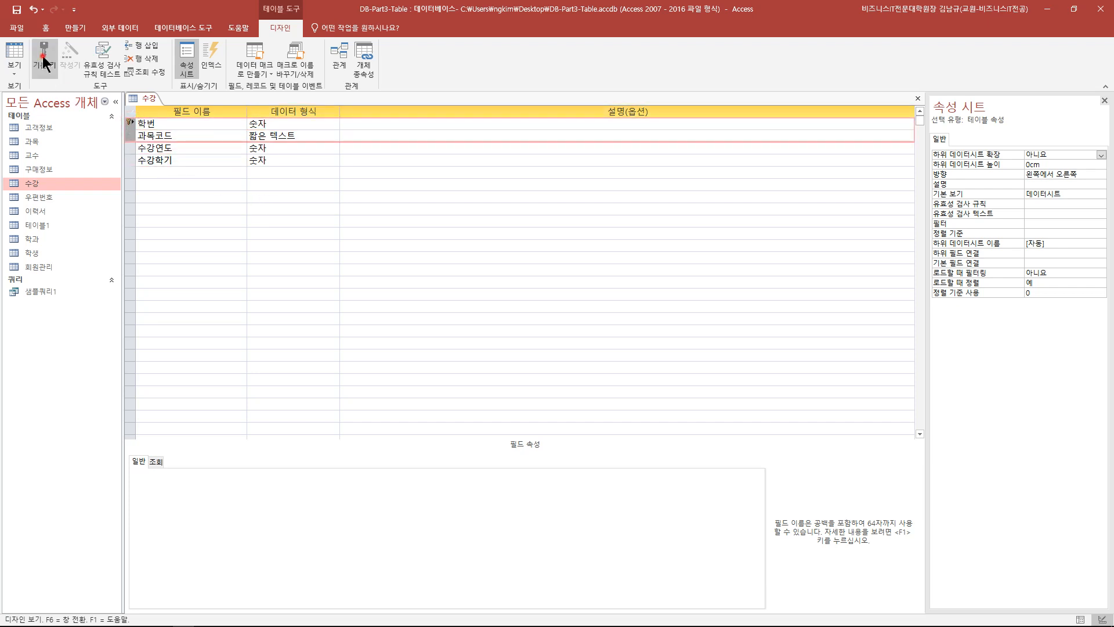
click(203, 204)
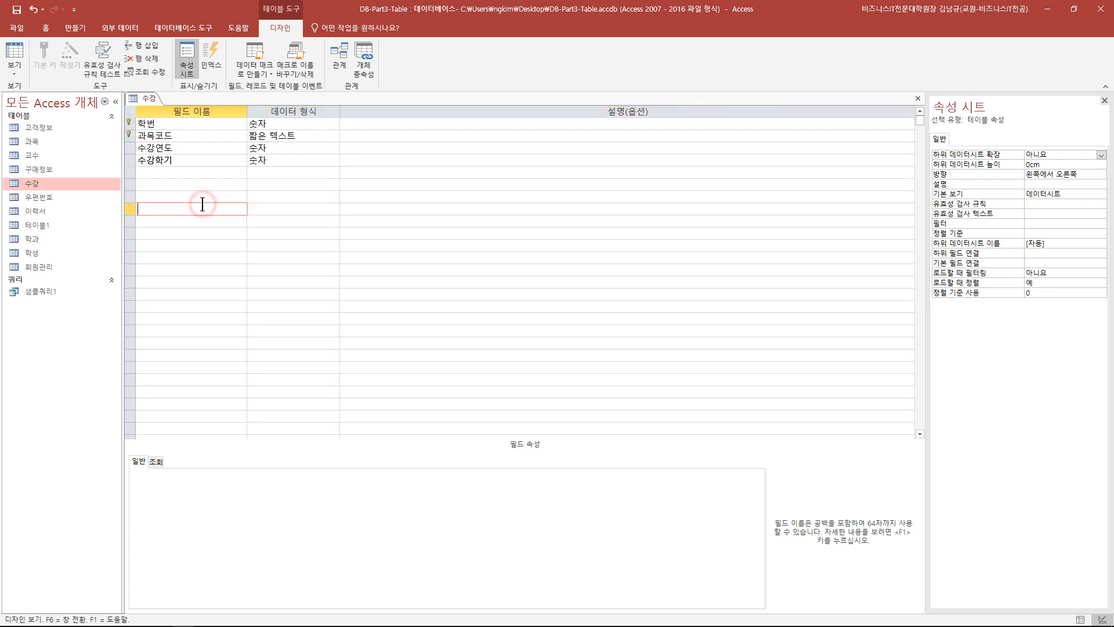
click(130, 122)
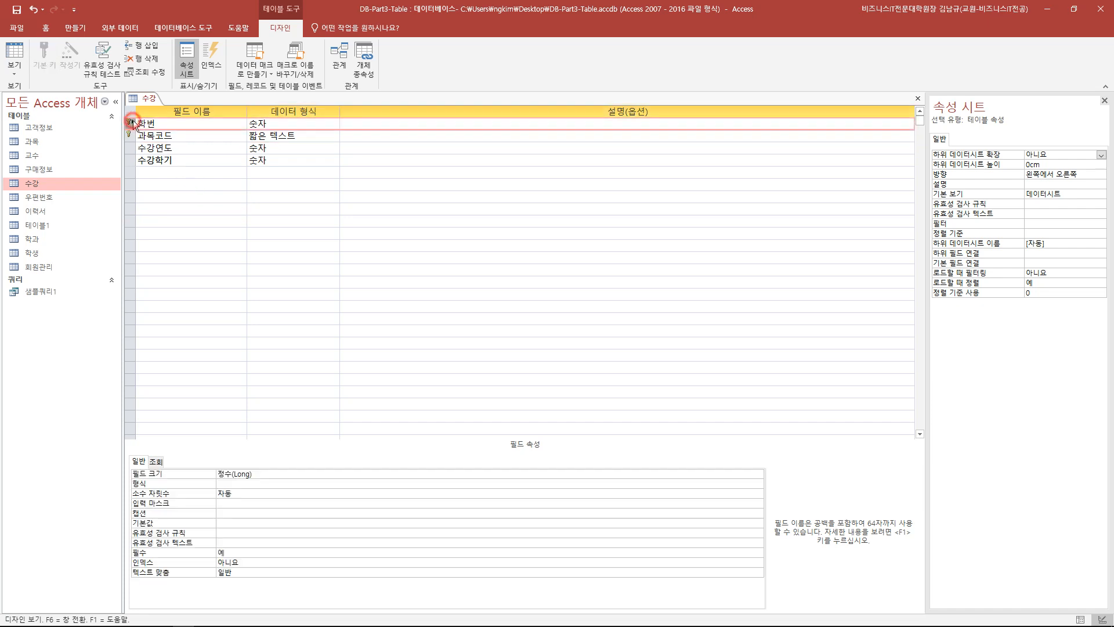
click(131, 160)
click(45, 56)
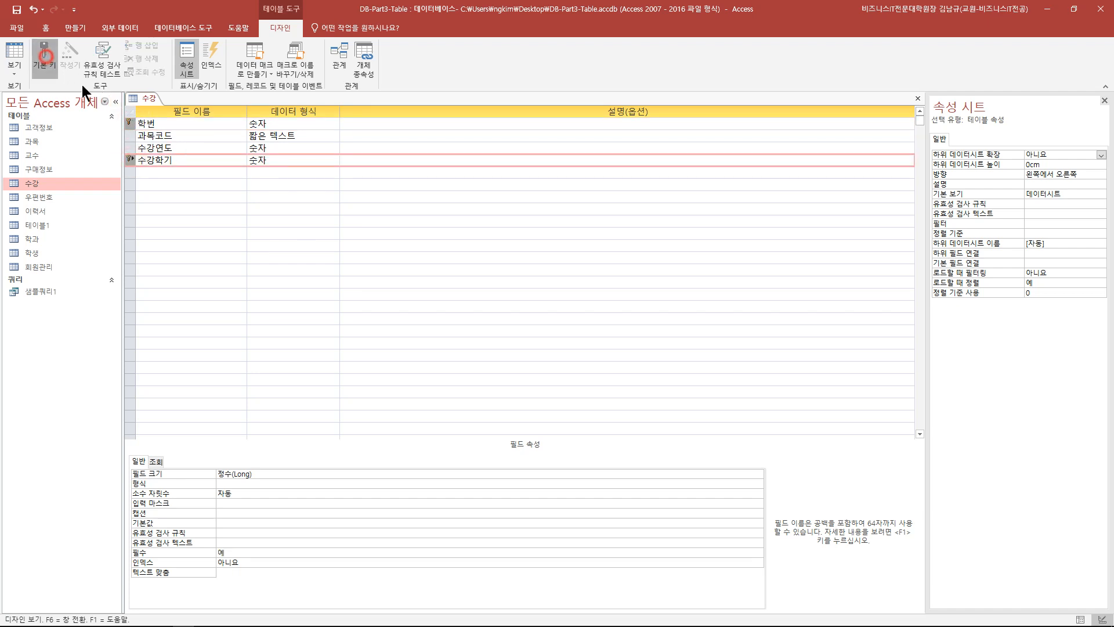
click(211, 234)
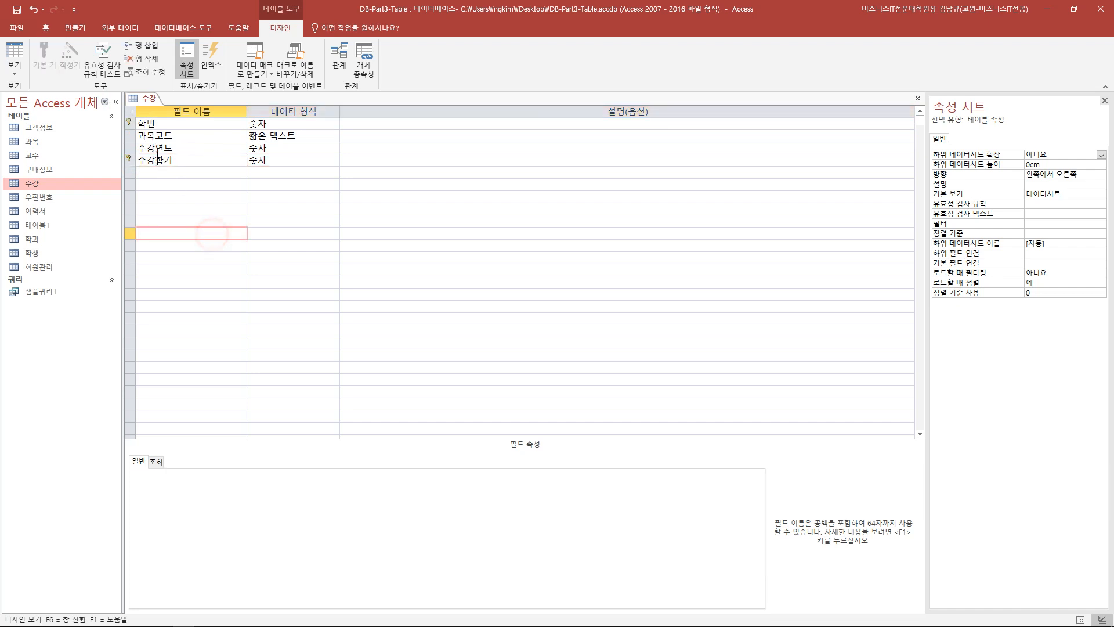
- Set 학번 and 과목코드 as the composite primary key and save the 수강 design
drag(130, 124, 119, 122)
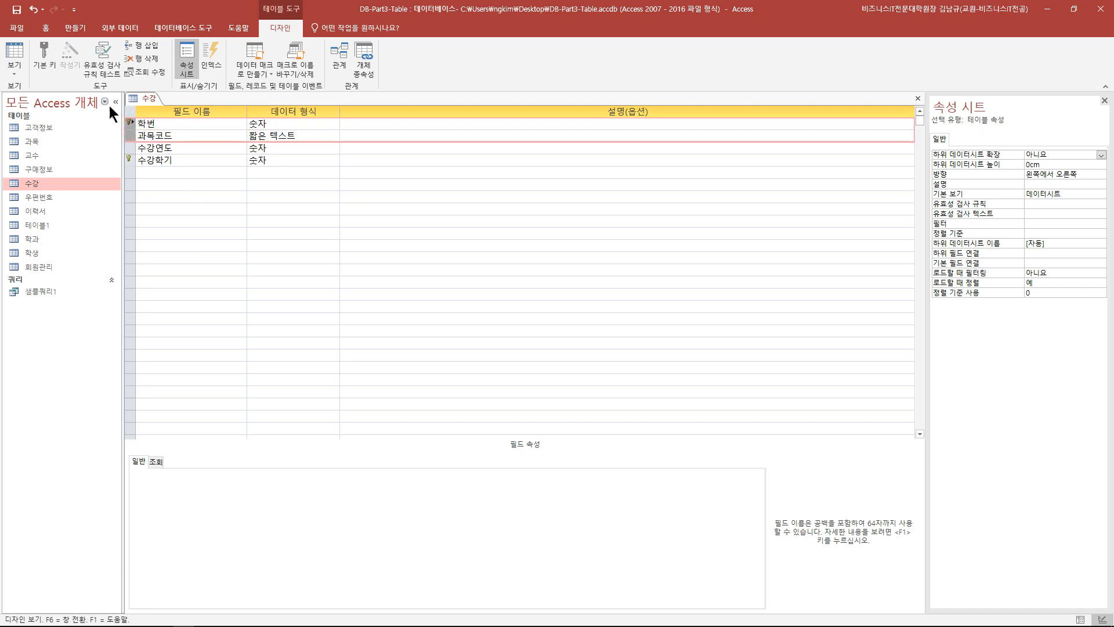
click(51, 57)
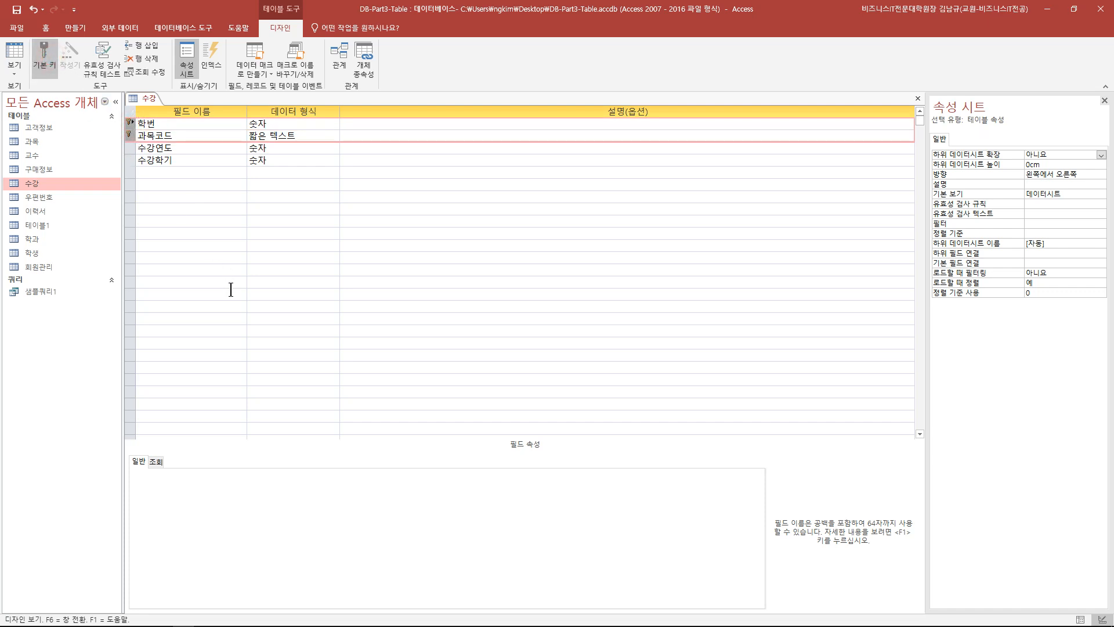
click(16, 9)
- Close the 수강 design, open Relationships, and rearrange the 교수, 학과 and 학생 boxes
click(918, 99)
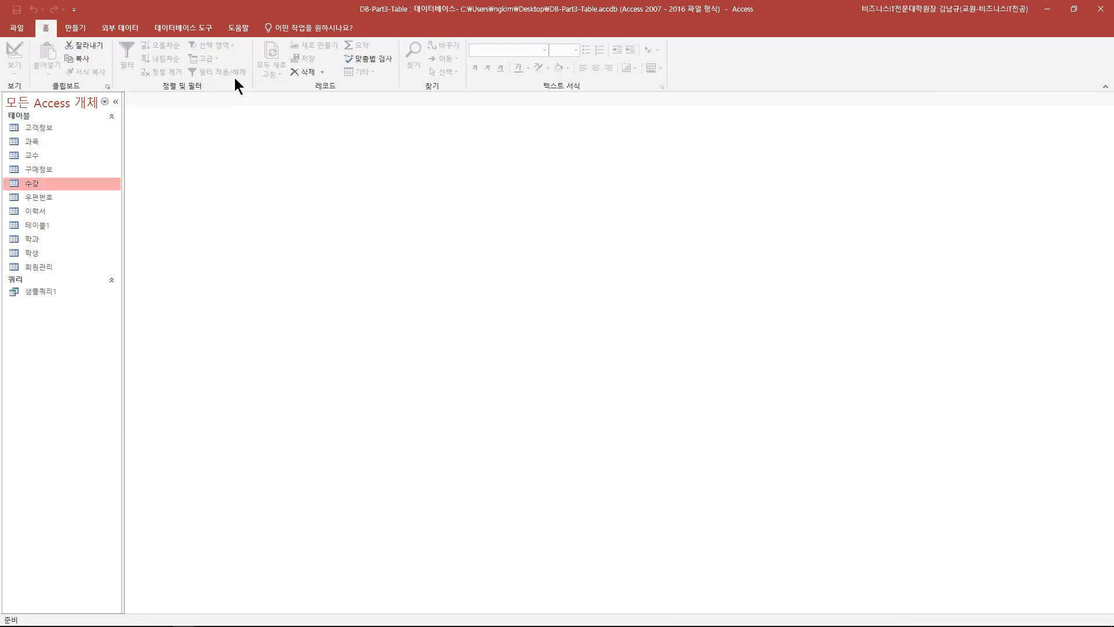
click(190, 29)
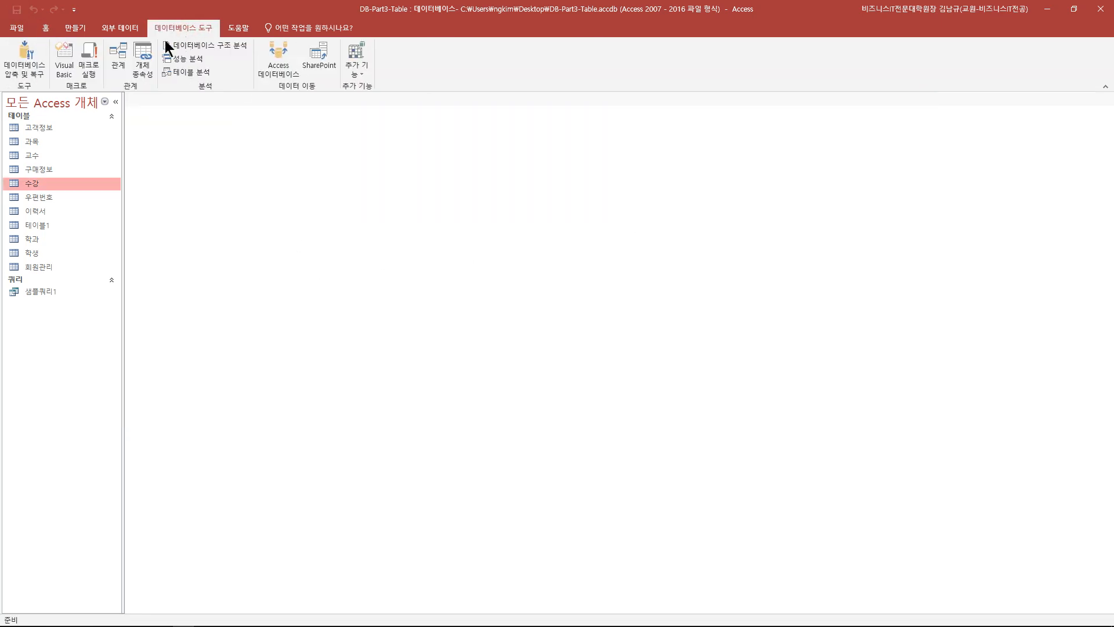
click(117, 60)
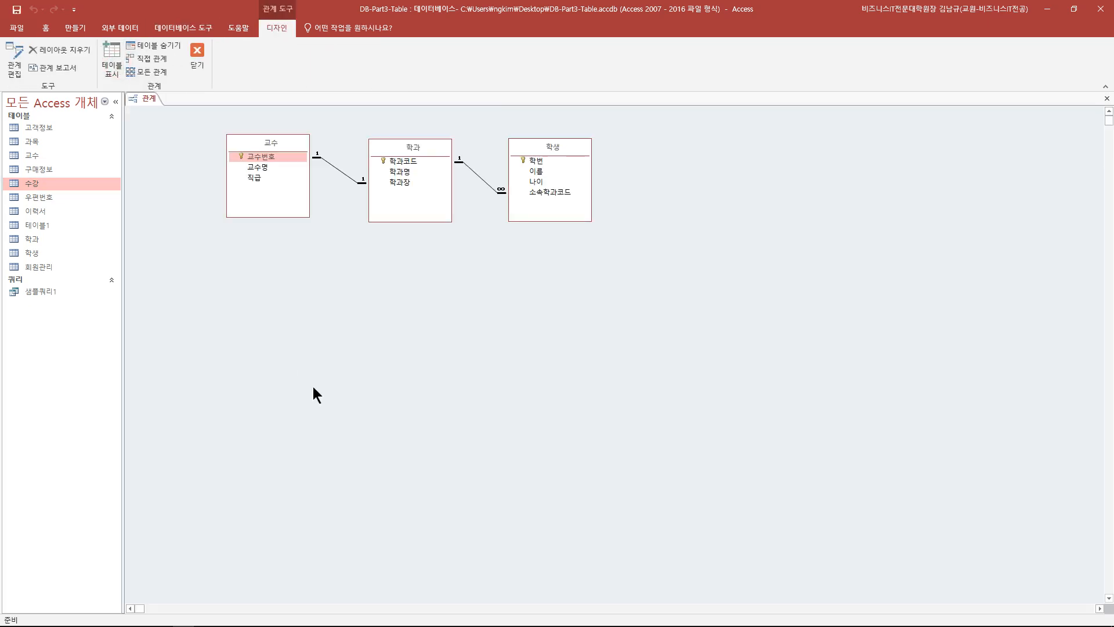
drag(400, 148, 388, 144)
drag(568, 149, 541, 148)
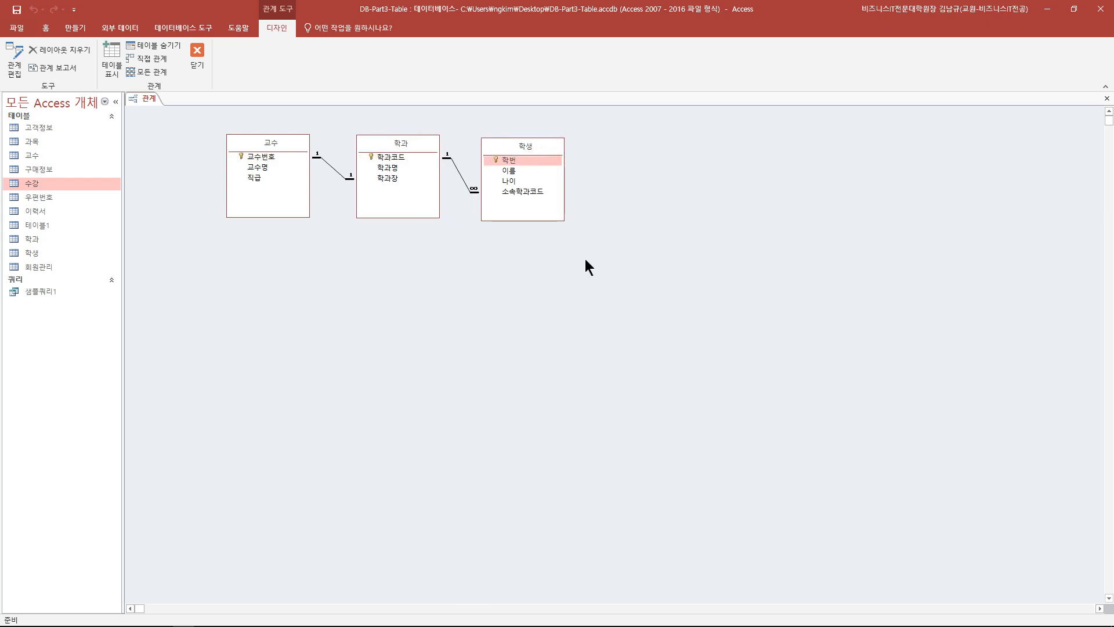
click(272, 149)
click(386, 145)
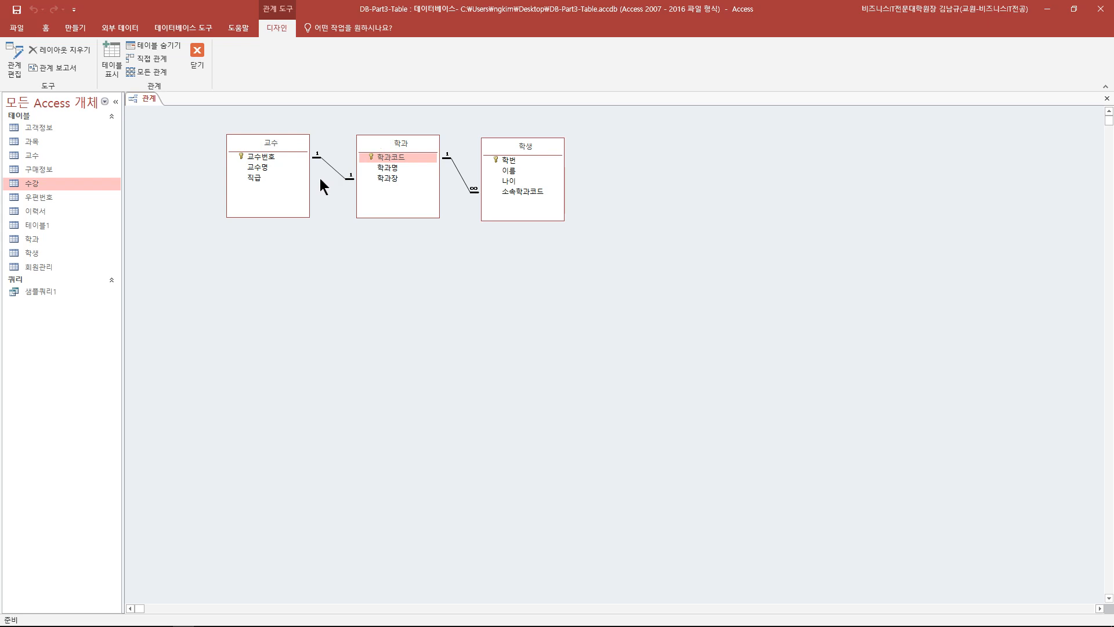
drag(528, 147, 536, 225)
- Add the 과목 and 수강 tables to the diagram and place them side by side
drag(34, 143, 244, 266)
drag(50, 183, 398, 286)
drag(281, 261, 272, 259)
drag(436, 284, 395, 263)
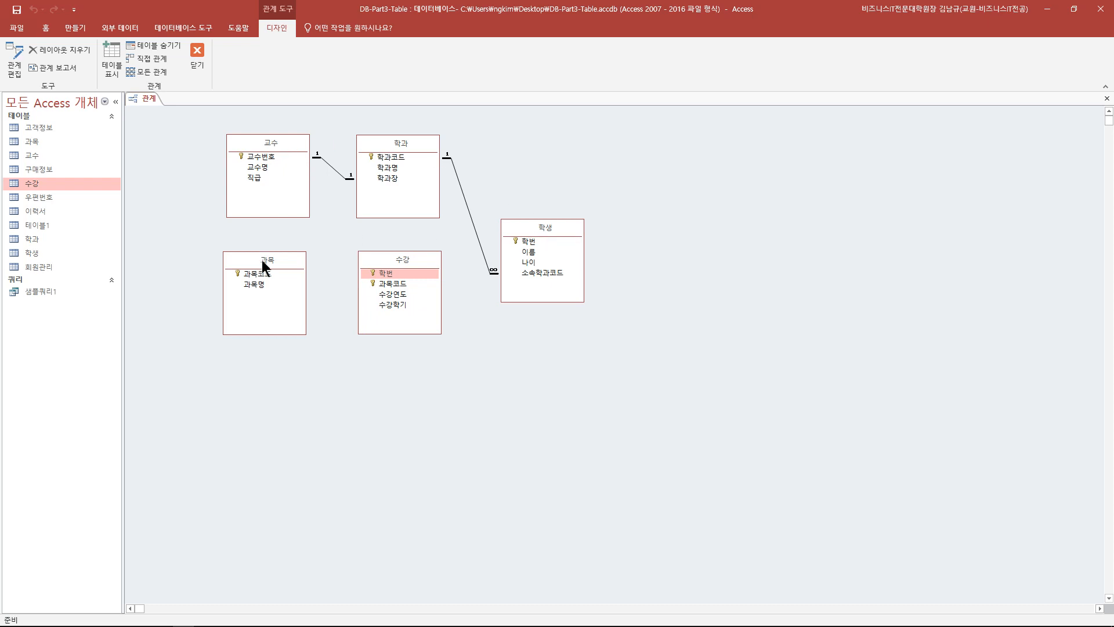
drag(267, 259, 272, 259)
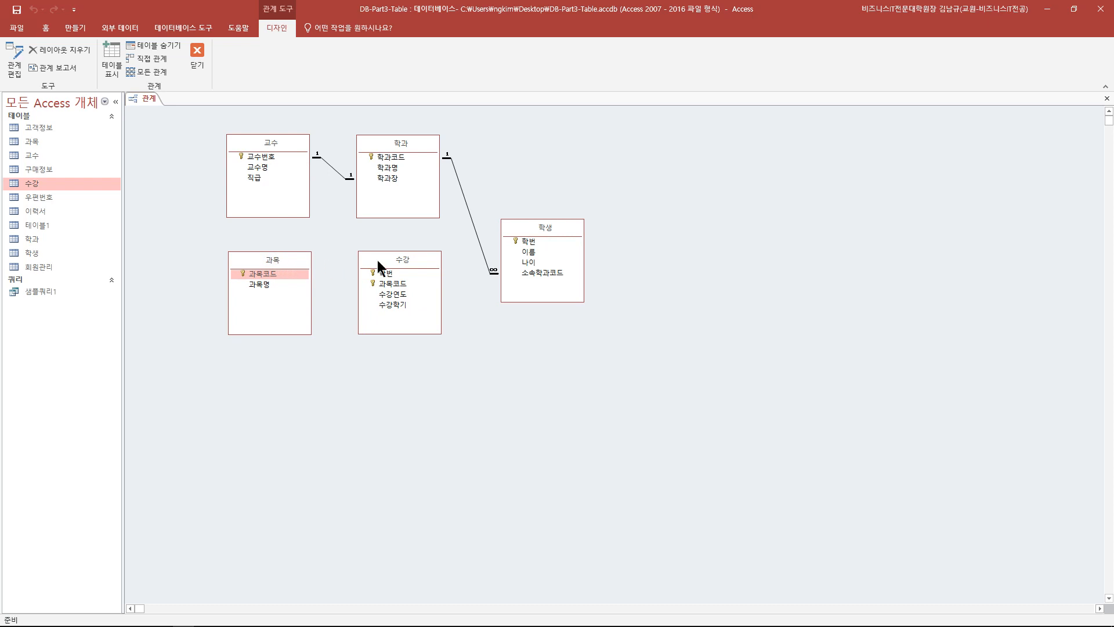
click(394, 263)
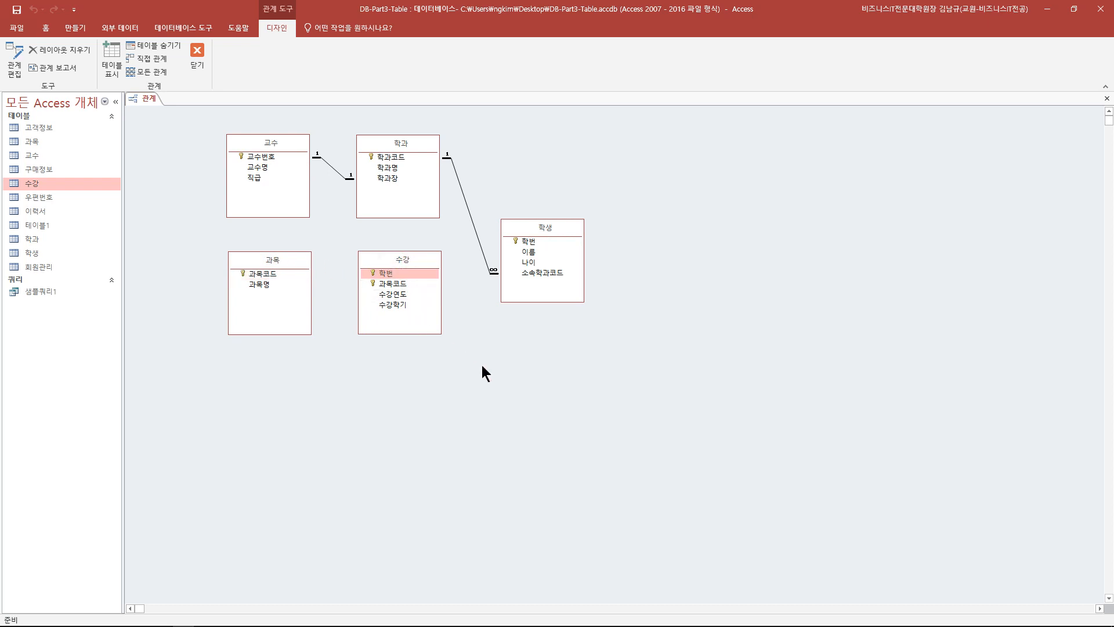
click(273, 273)
- Link 과목.과목코드 to 수강.과목코드 with referential integrity enforced
drag(273, 273, 392, 288)
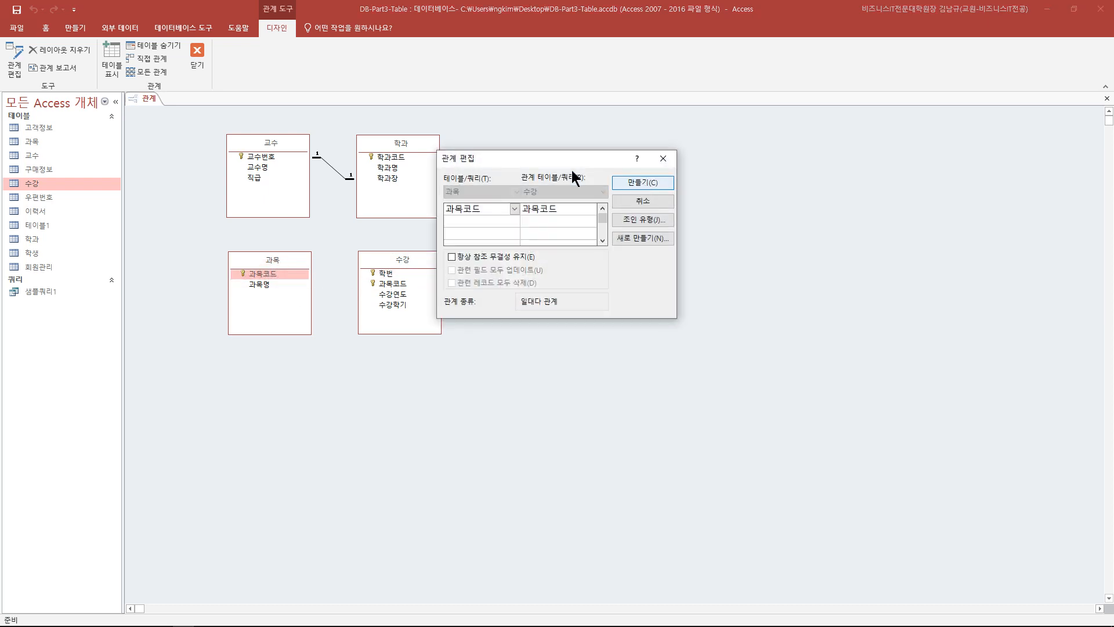
click(495, 258)
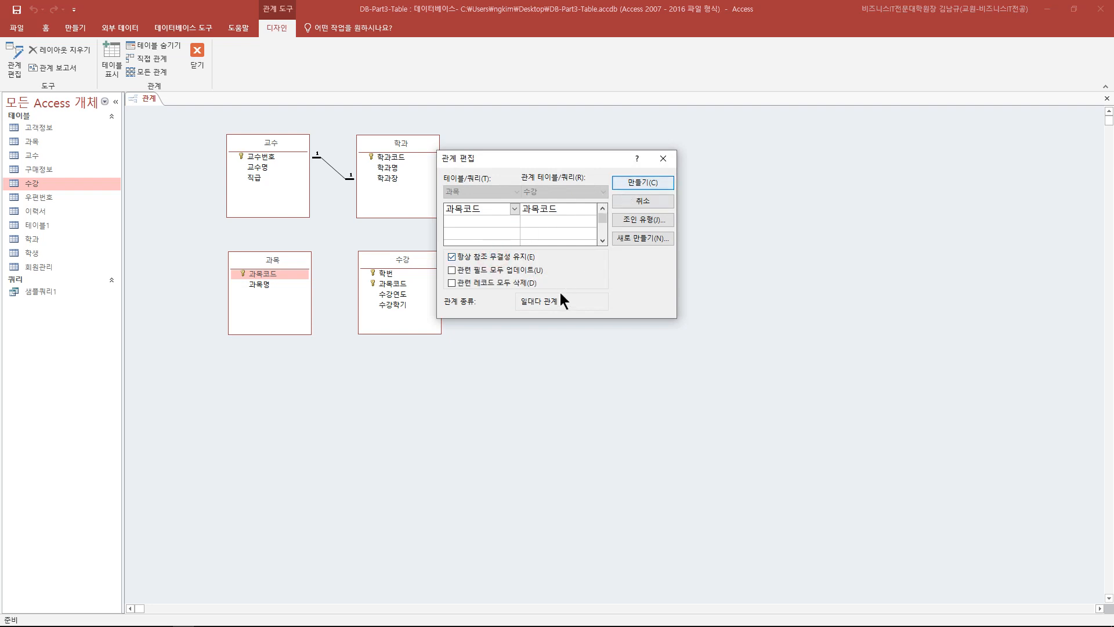
click(644, 183)
- Link 학생.학번 to 수강.학번 with referential integrity enforced
click(534, 241)
drag(534, 240, 396, 275)
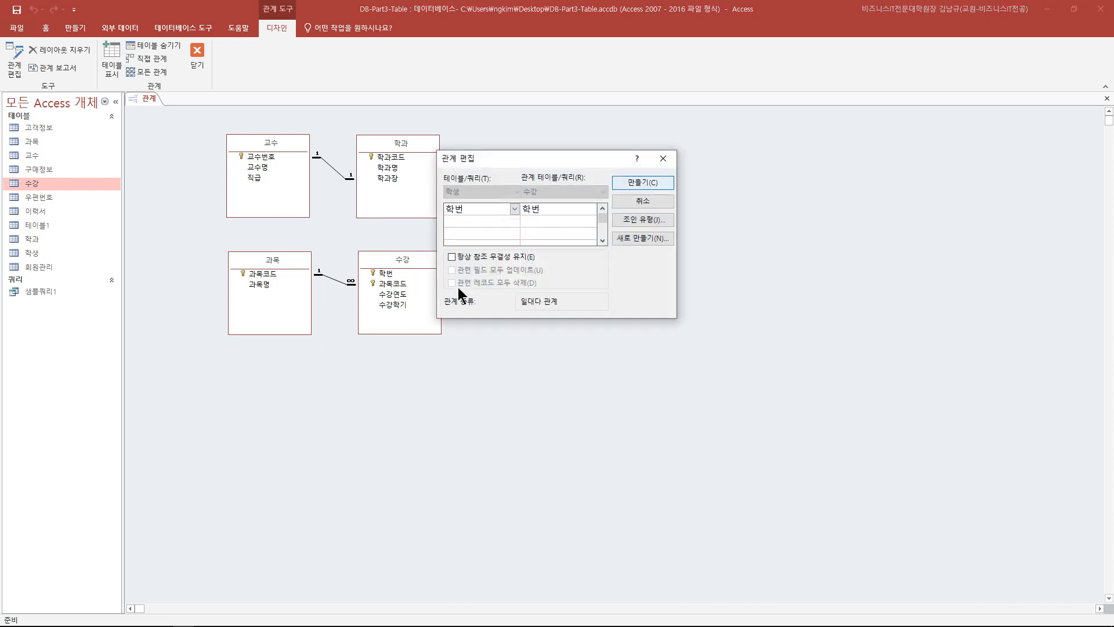
click(477, 257)
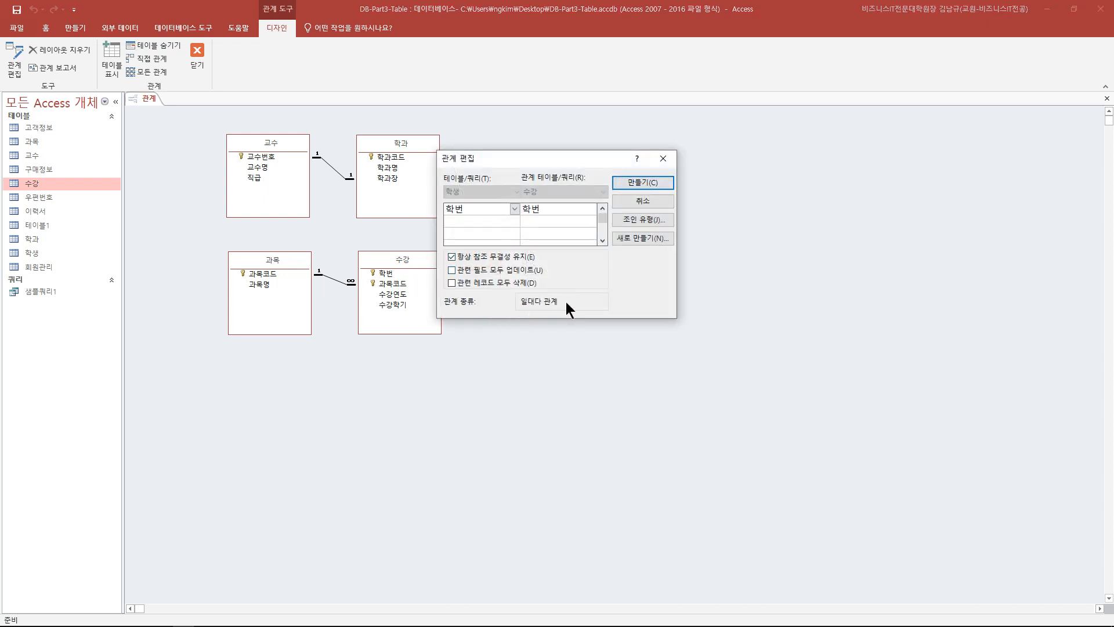
click(644, 182)
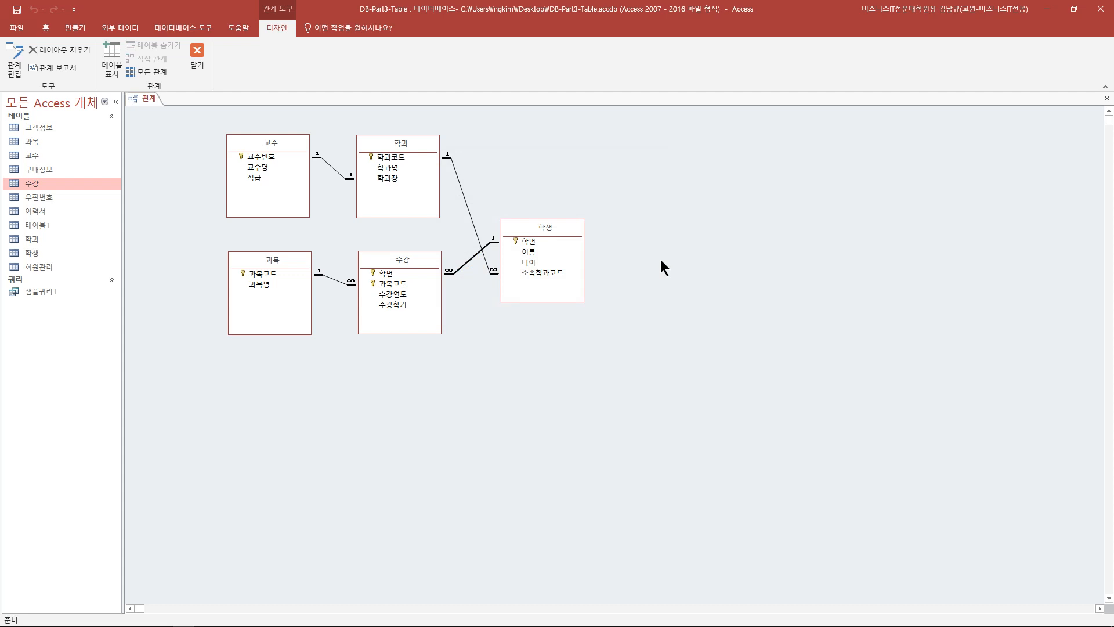
- Tidy the positions of 과목, 수강, 학생, 교수 and 학과, then close the Relationships window
drag(271, 261, 264, 269)
drag(385, 266, 383, 290)
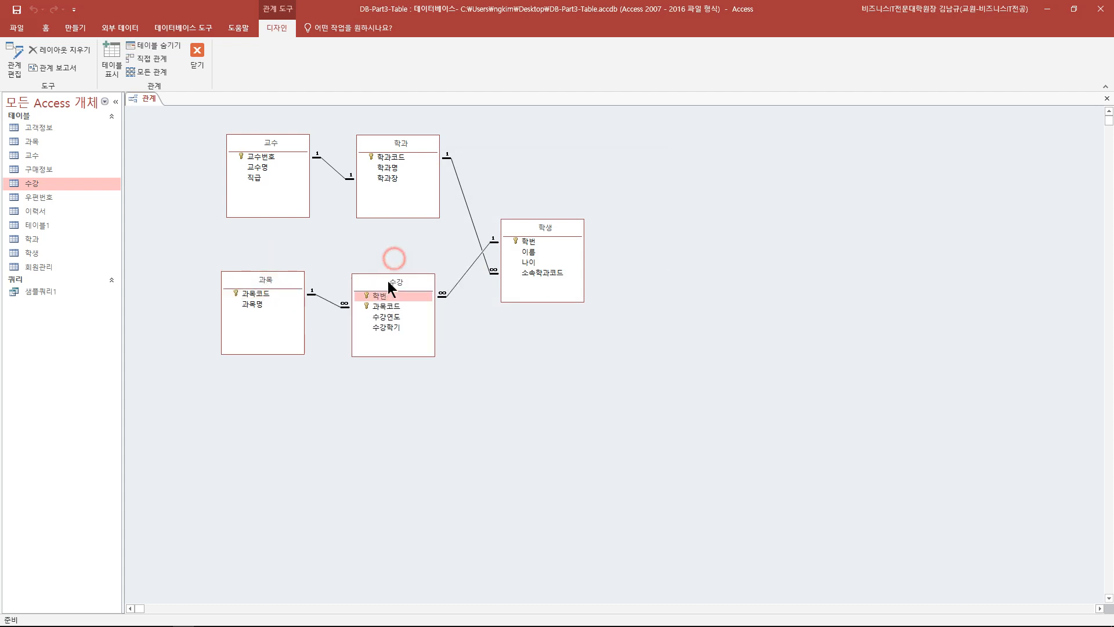
drag(544, 230, 546, 219)
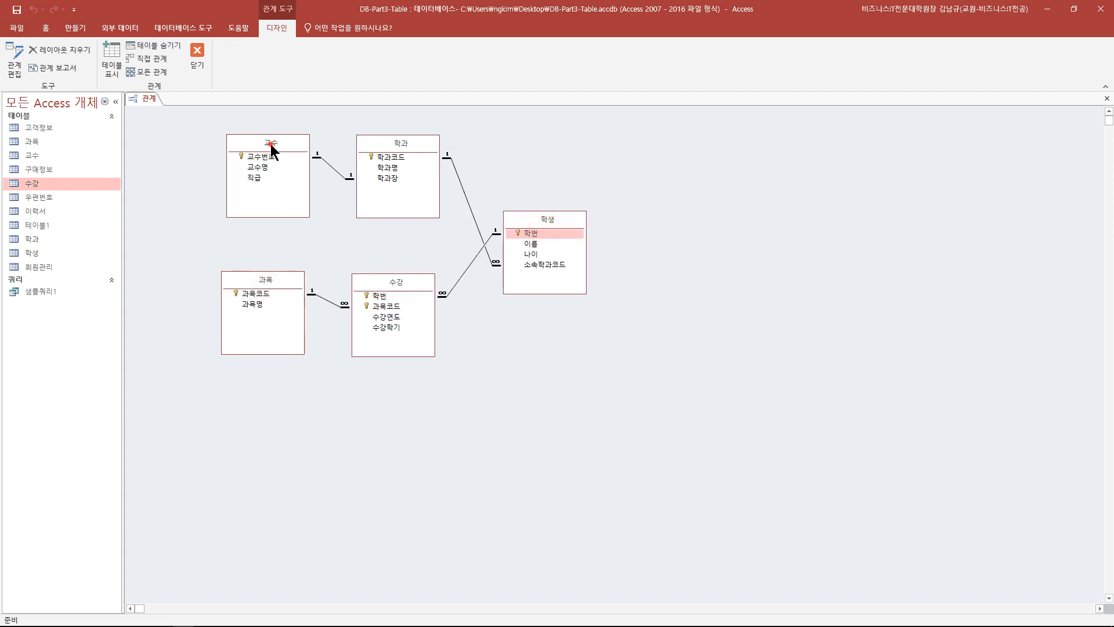
drag(275, 149, 263, 146)
drag(387, 145, 380, 143)
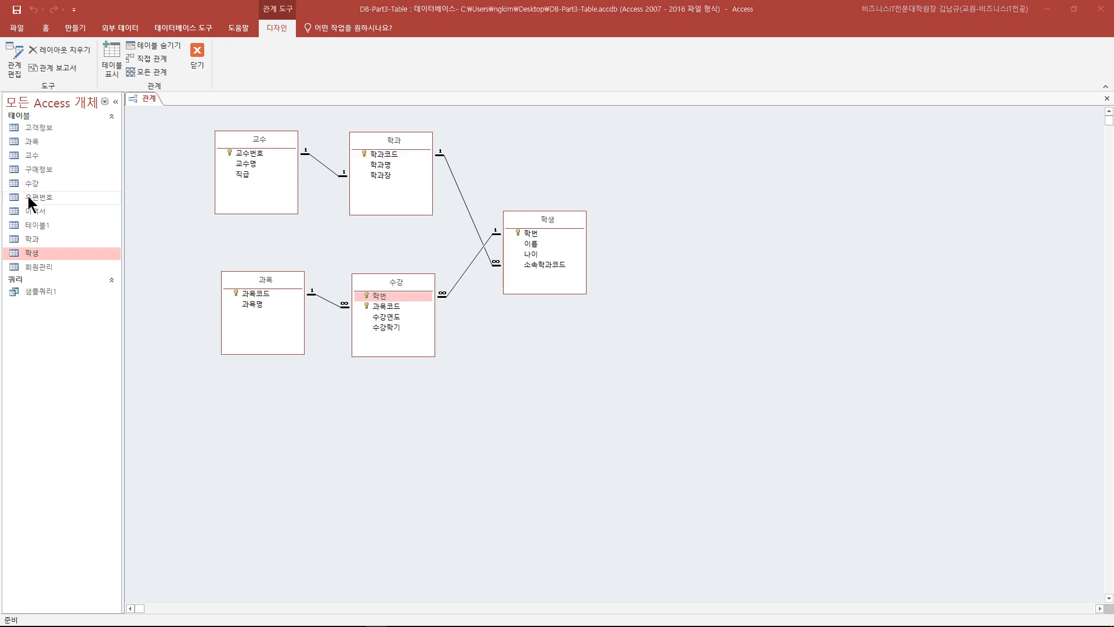
click(1106, 98)
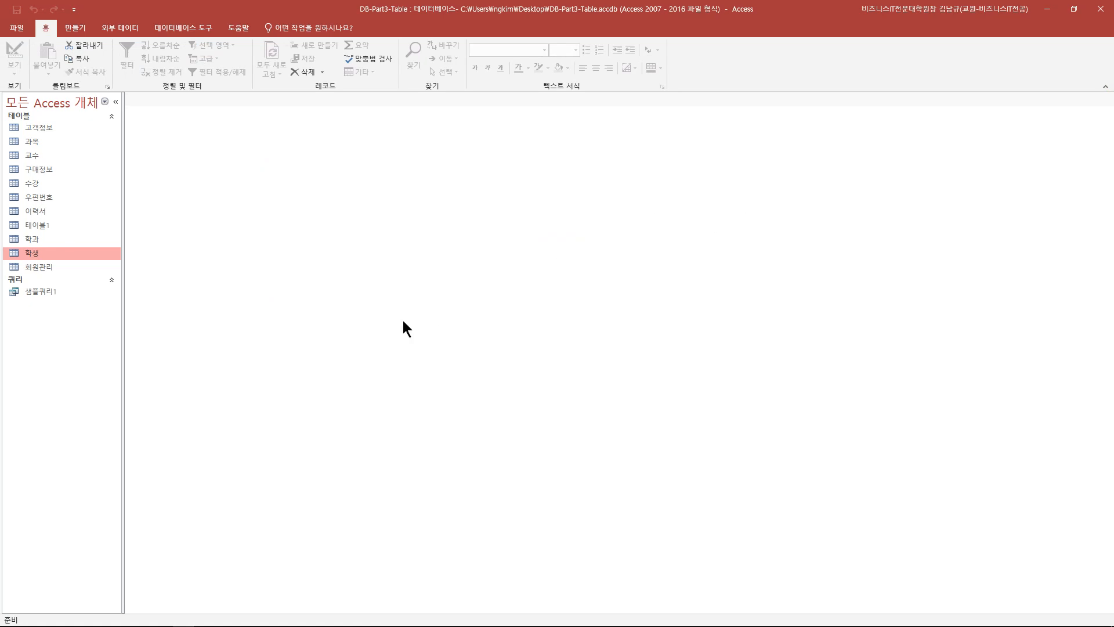
- Add a Number field named 멘토학번 below 소속학과코드 in the 학생 design, save, and close it
right_click(40, 254)
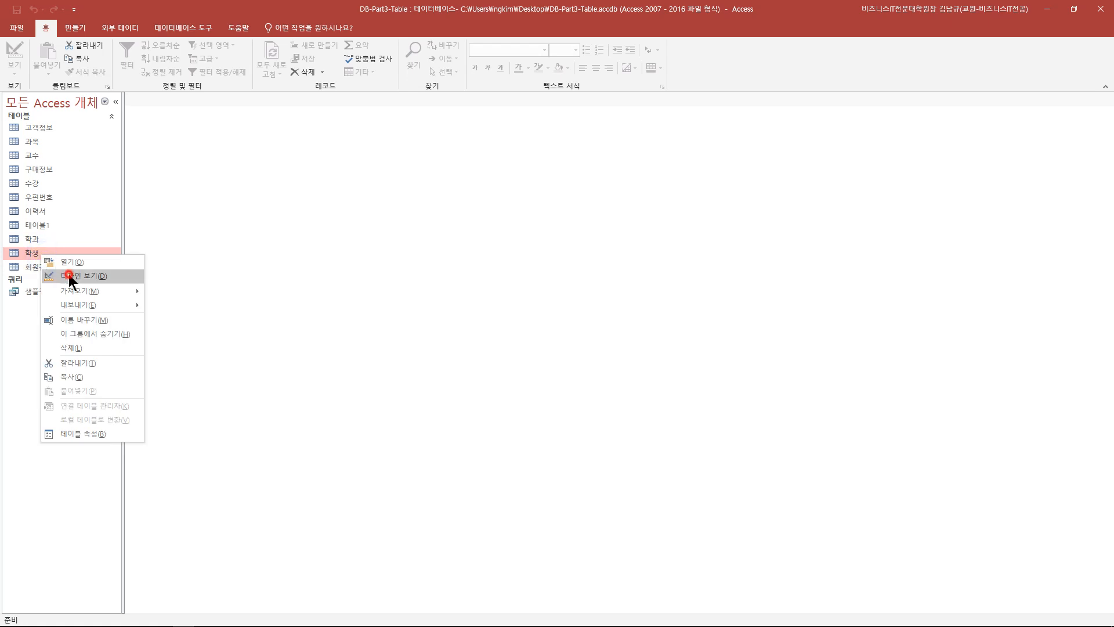
click(68, 275)
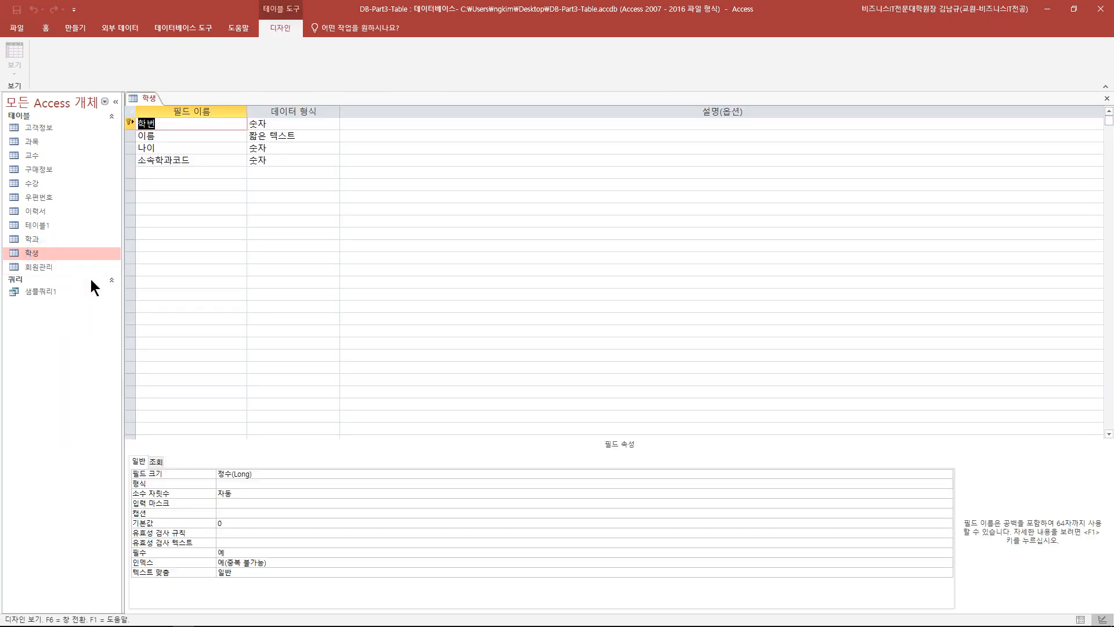
click(185, 172)
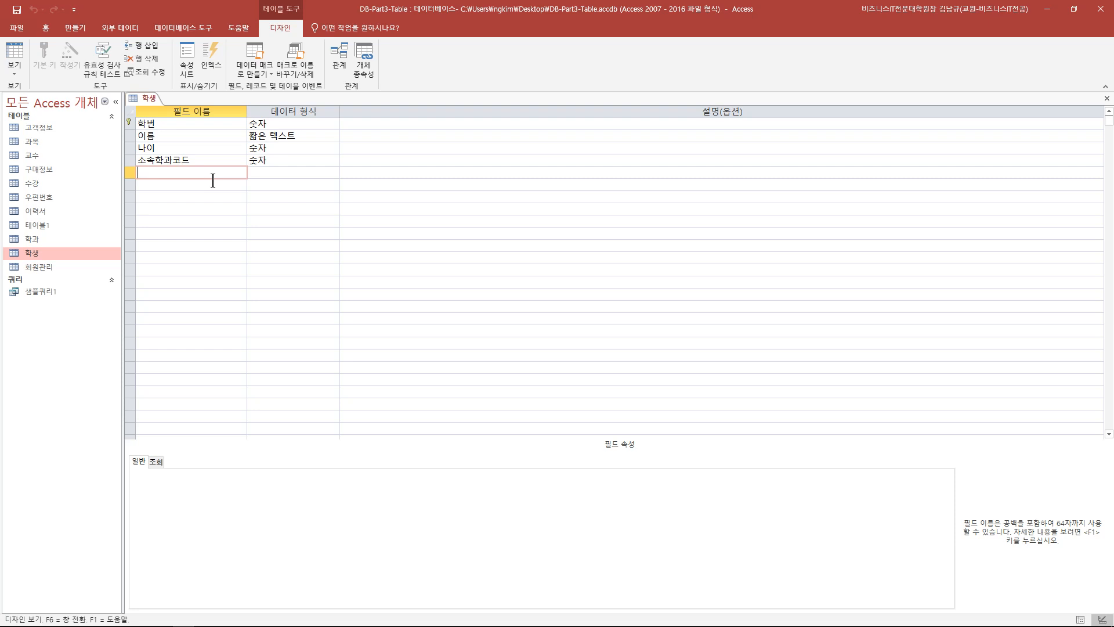
text(멘토학ㅂㅓㄴ)
click(282, 173)
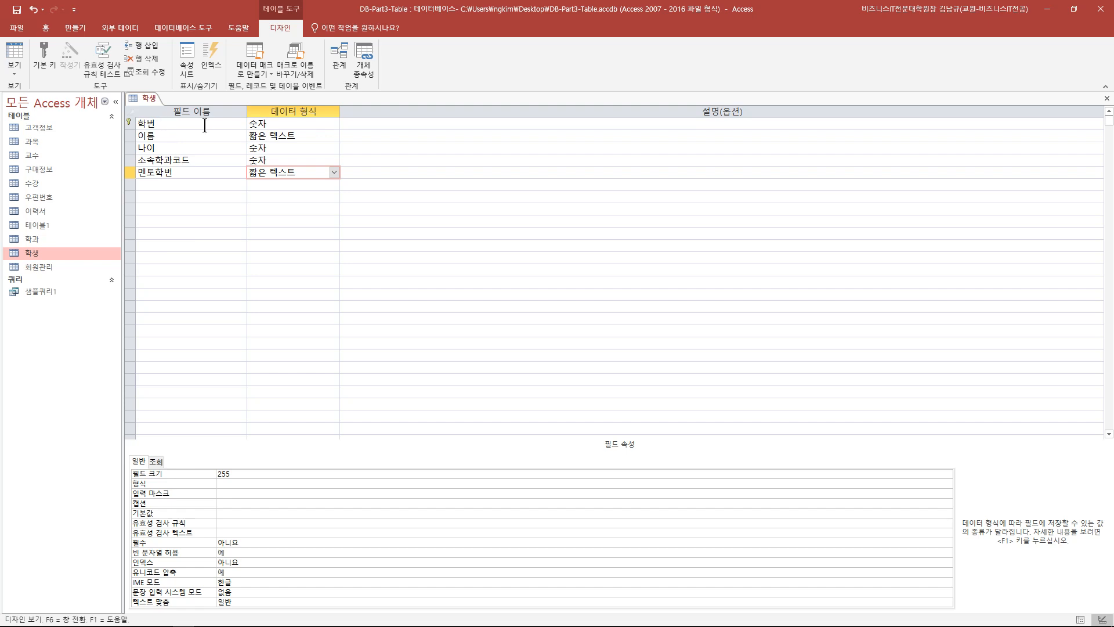
click(289, 209)
click(17, 10)
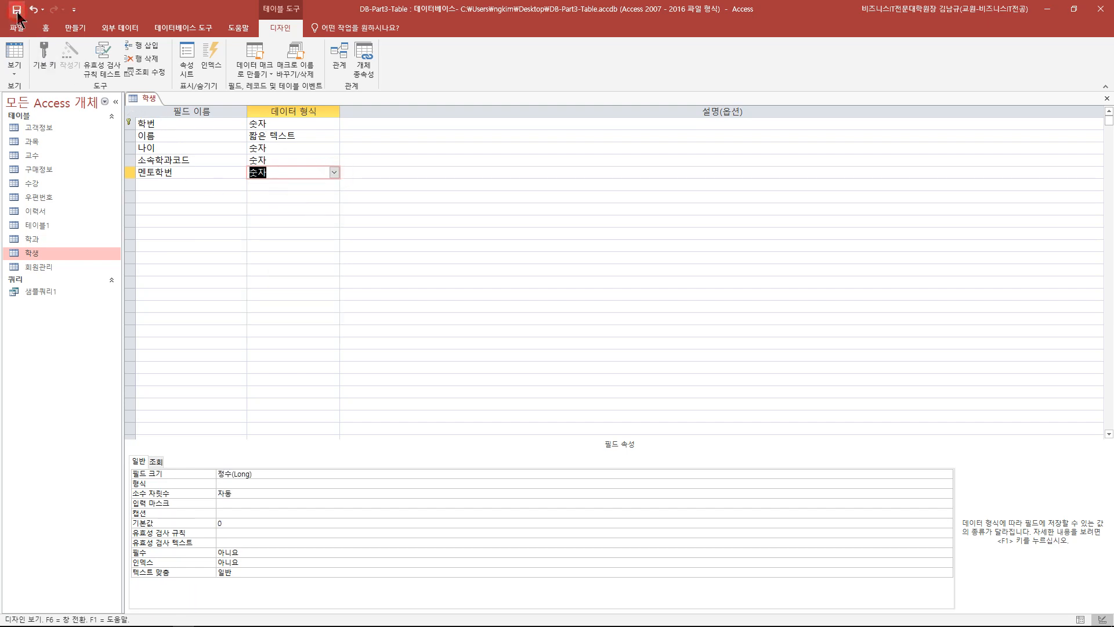
click(1105, 99)
click(195, 27)
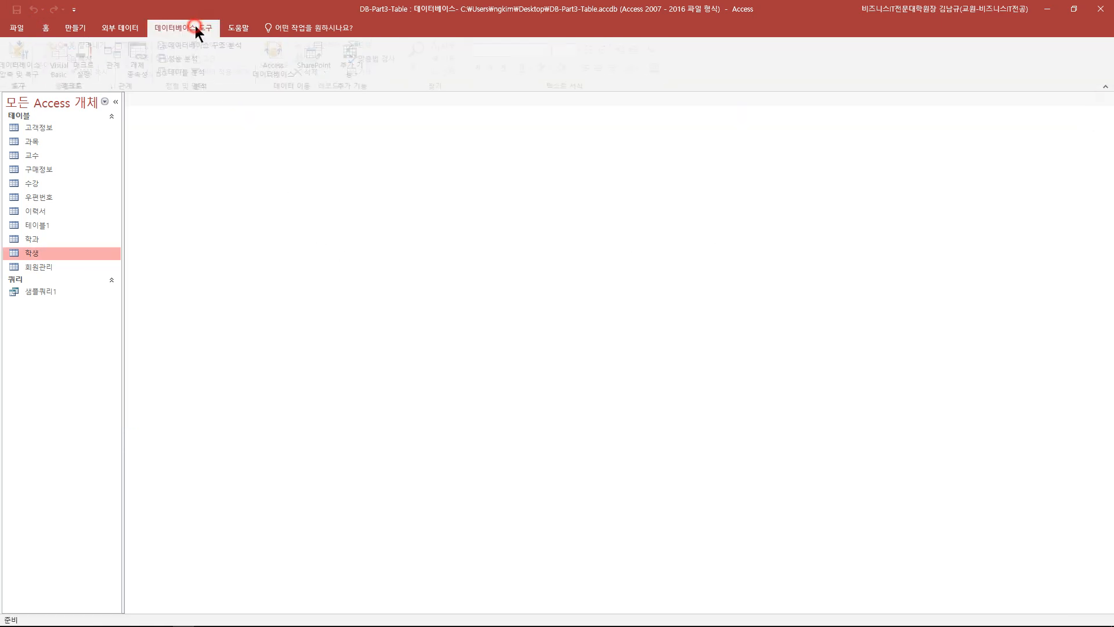
click(123, 61)
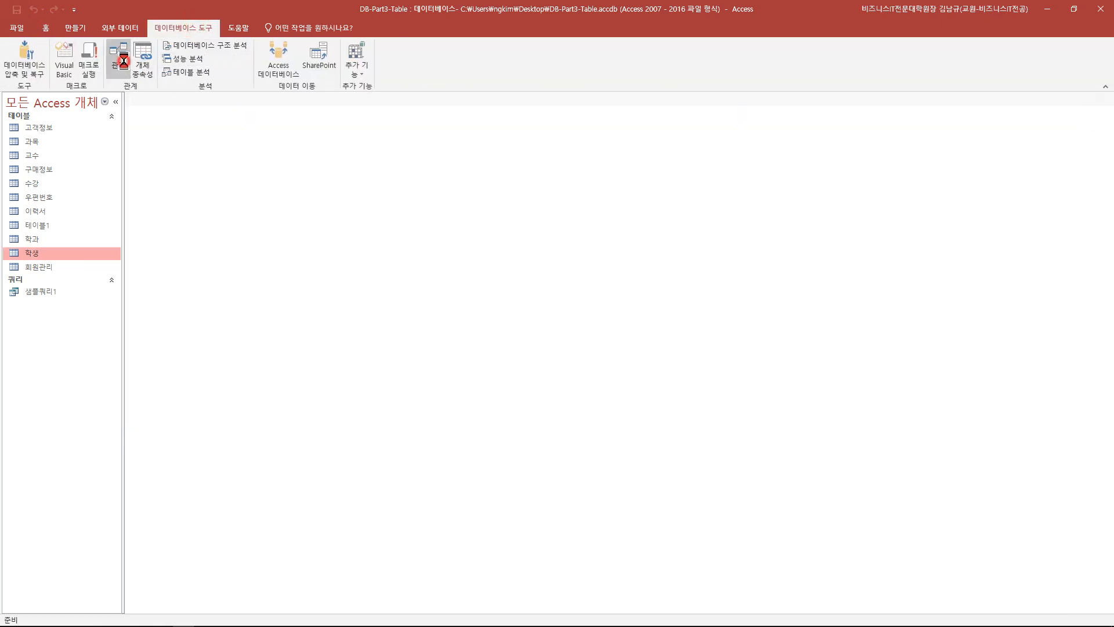
drag(278, 281, 246, 285)
click(414, 284)
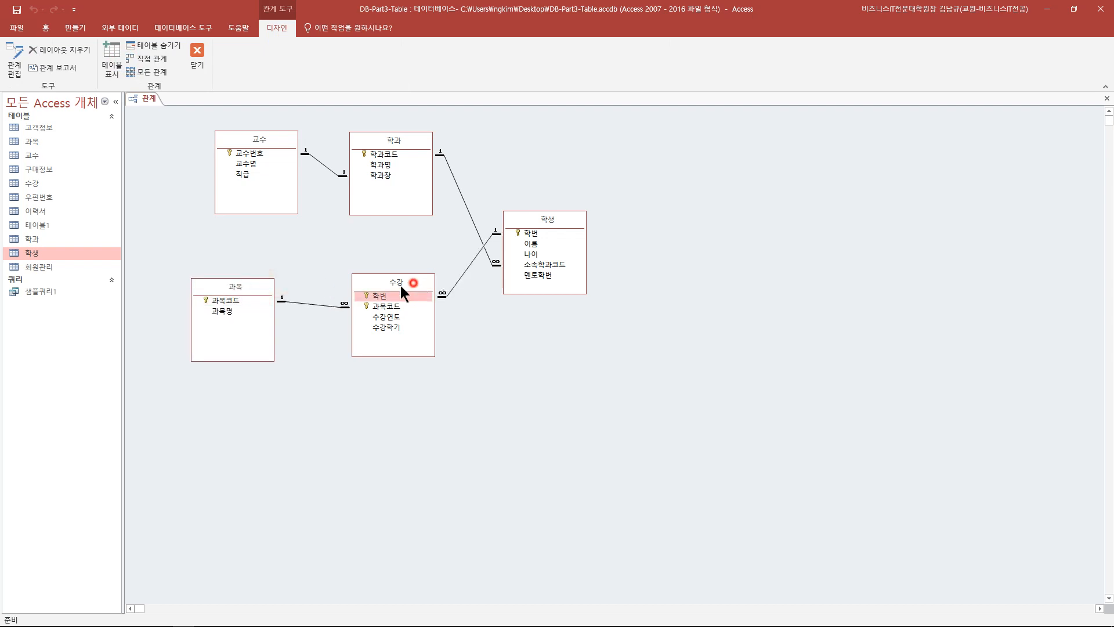
drag(414, 284, 392, 288)
drag(539, 217, 542, 218)
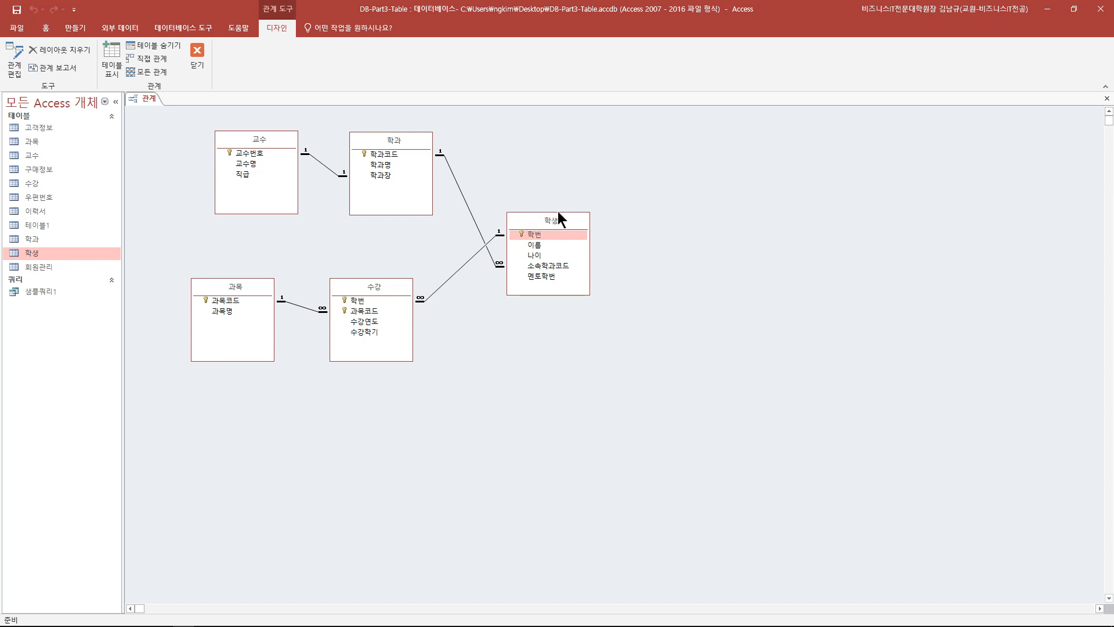
drag(557, 213, 554, 200)
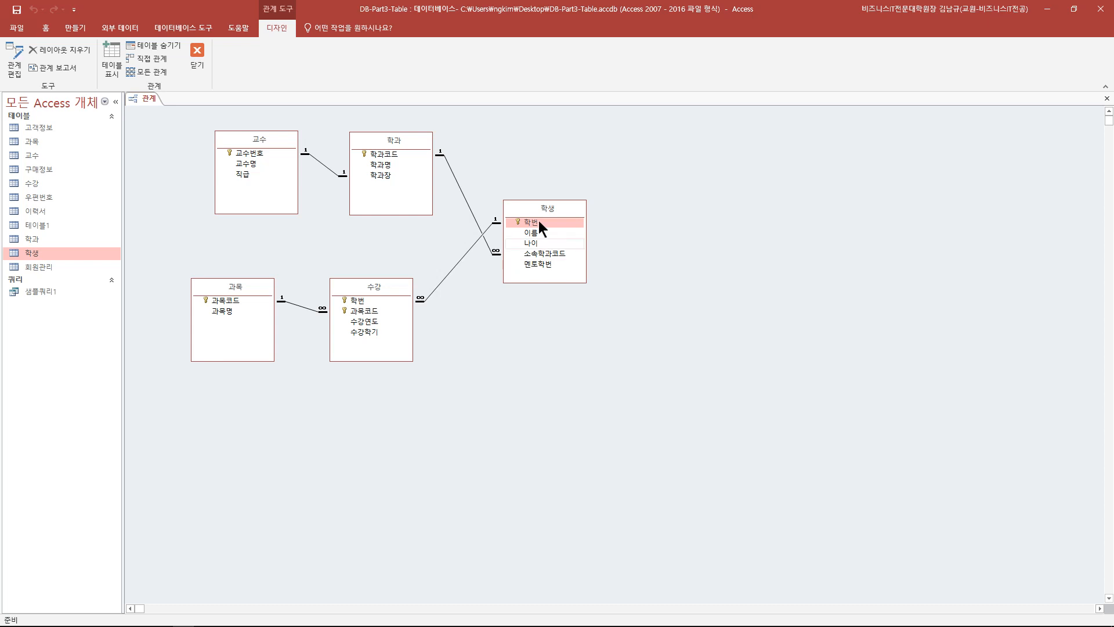
drag(531, 210, 524, 211)
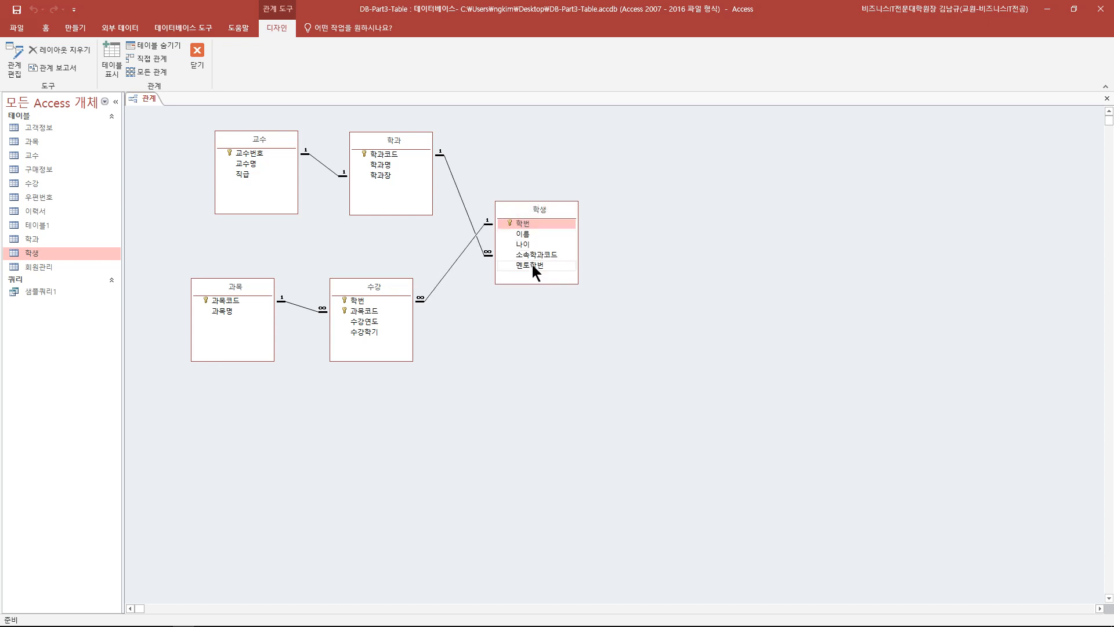
click(532, 265)
drag(532, 264, 528, 225)
click(528, 225)
drag(534, 224, 535, 267)
drag(538, 225, 539, 265)
drag(535, 224, 533, 274)
drag(535, 226, 532, 270)
drag(539, 225, 556, 278)
- Add a second copy of 학생 (학생_1) to the diagram and adjust both table positions
drag(51, 254, 661, 230)
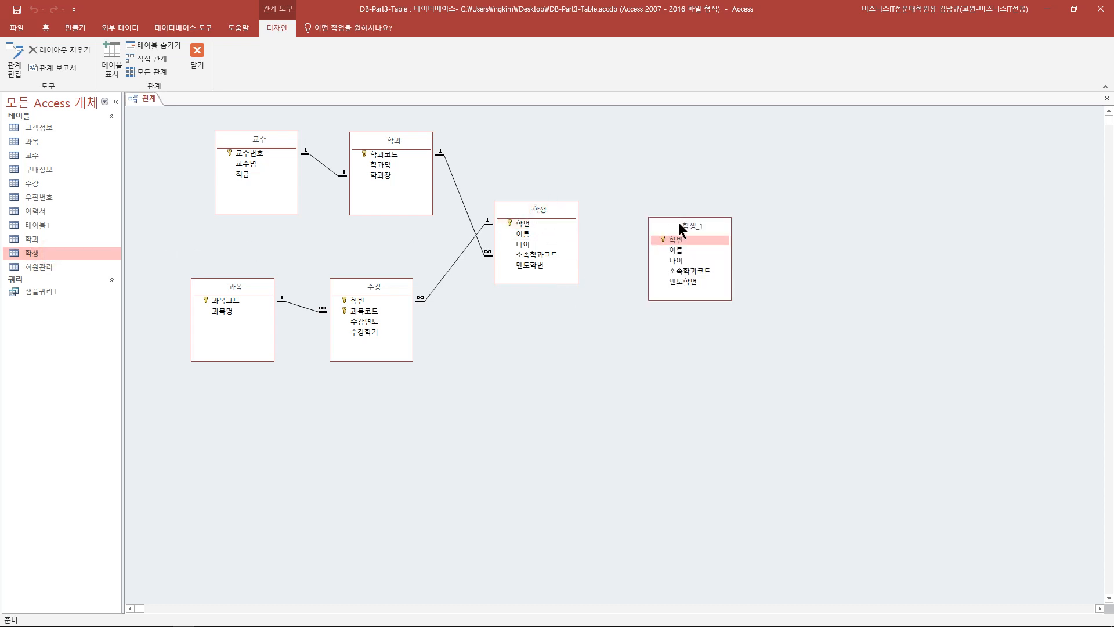
key(Delete)
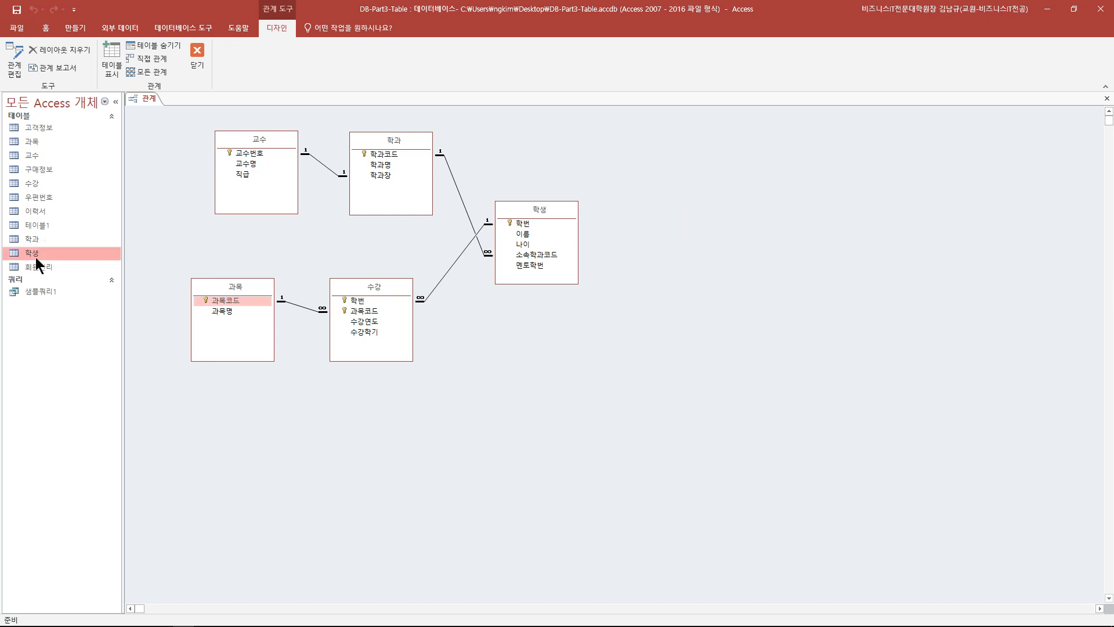
drag(30, 256, 635, 211)
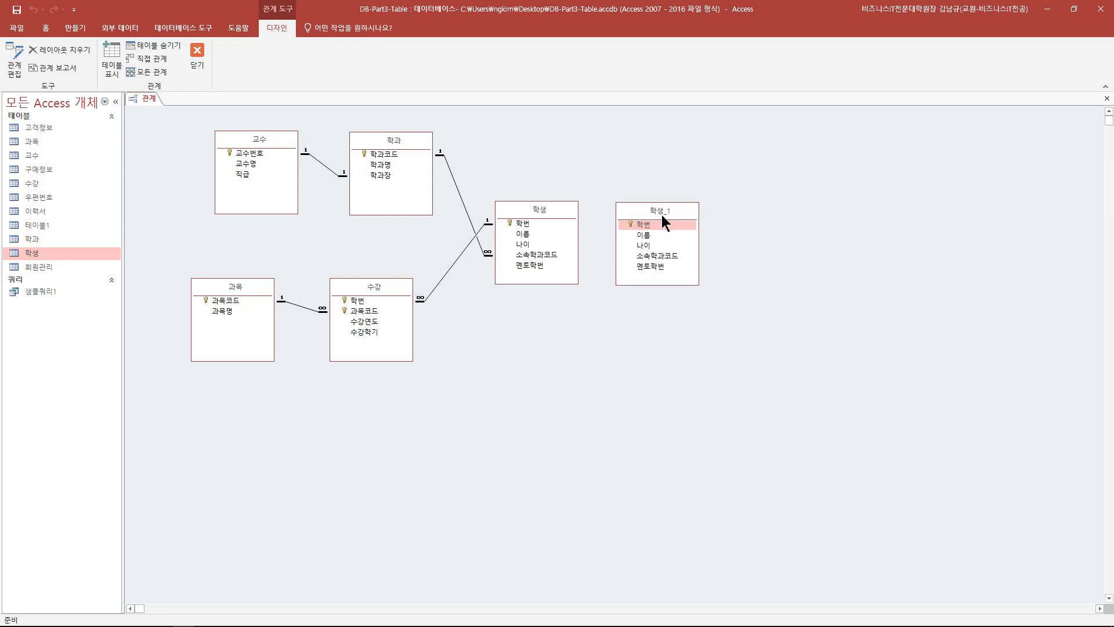
click(534, 207)
click(637, 212)
click(533, 218)
mouse_move(533, 218)
mouse_down()
mouse_move(542, 223)
mouse_move(535, 207)
mouse_up()
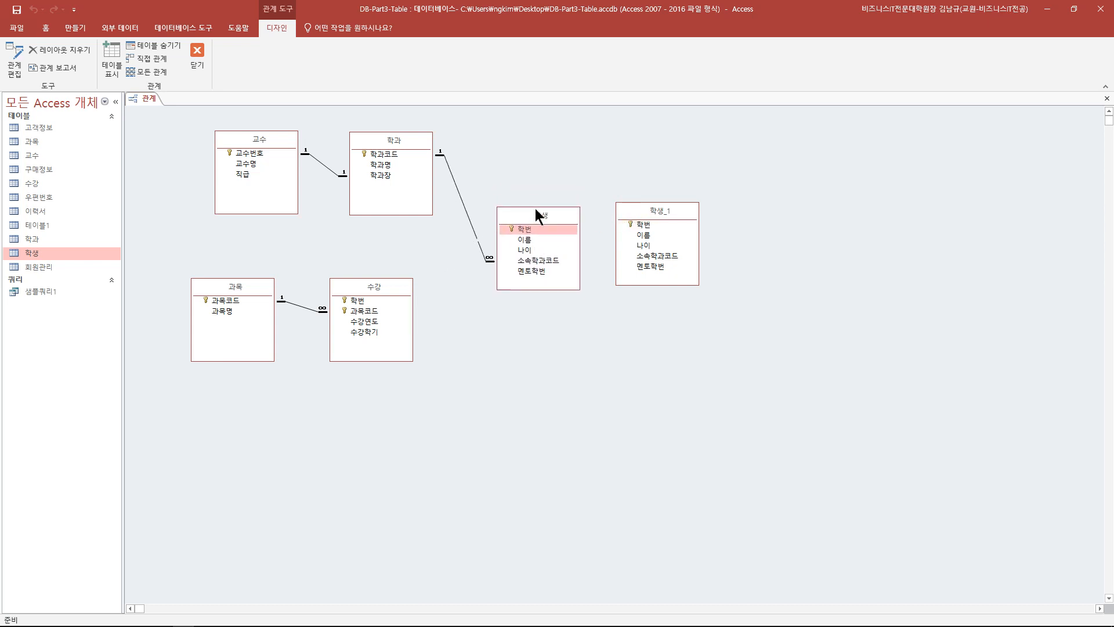
click(644, 212)
drag(644, 212, 637, 205)
click(548, 216)
drag(547, 216, 544, 204)
drag(636, 203, 633, 202)
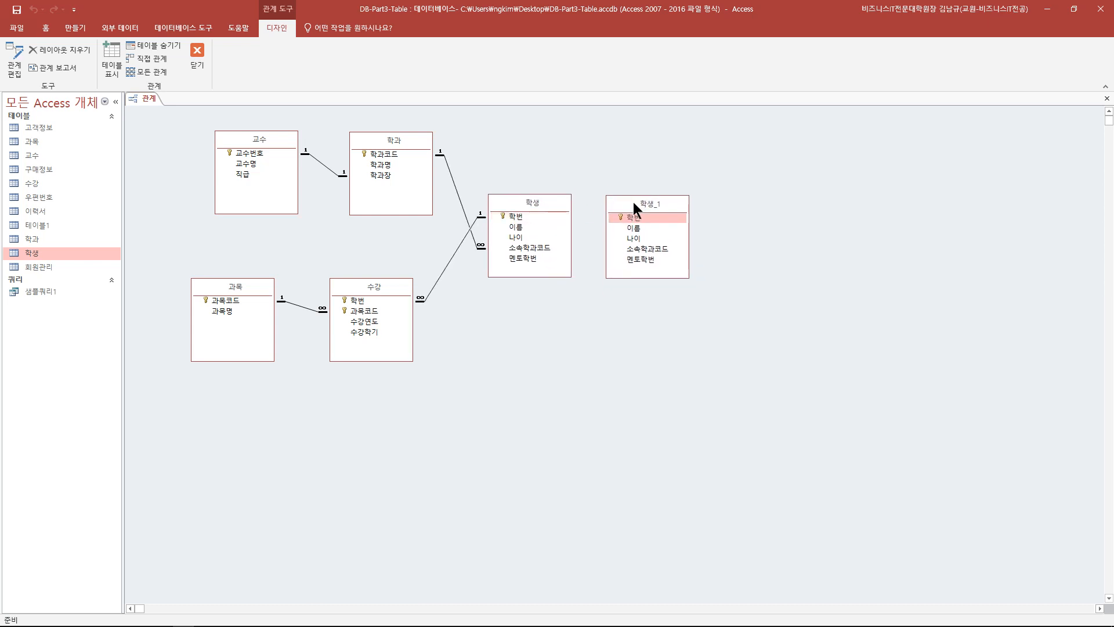
- Rearrange 학생 and 과목, then place 학생_1 to the right of 학생
click(438, 277)
drag(631, 219, 646, 200)
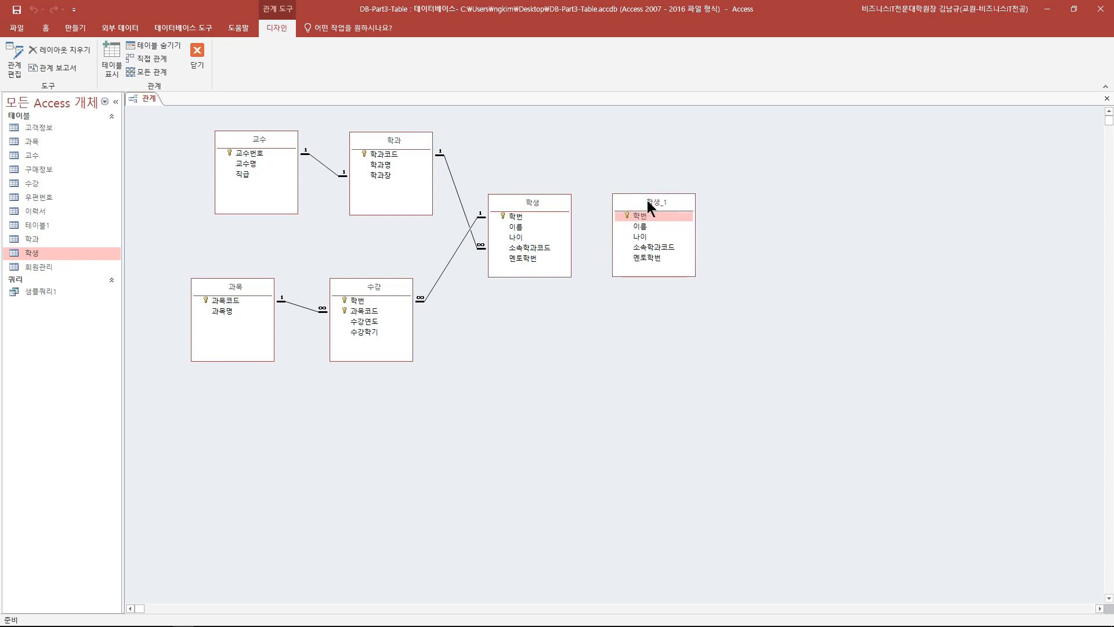
drag(534, 198, 536, 201)
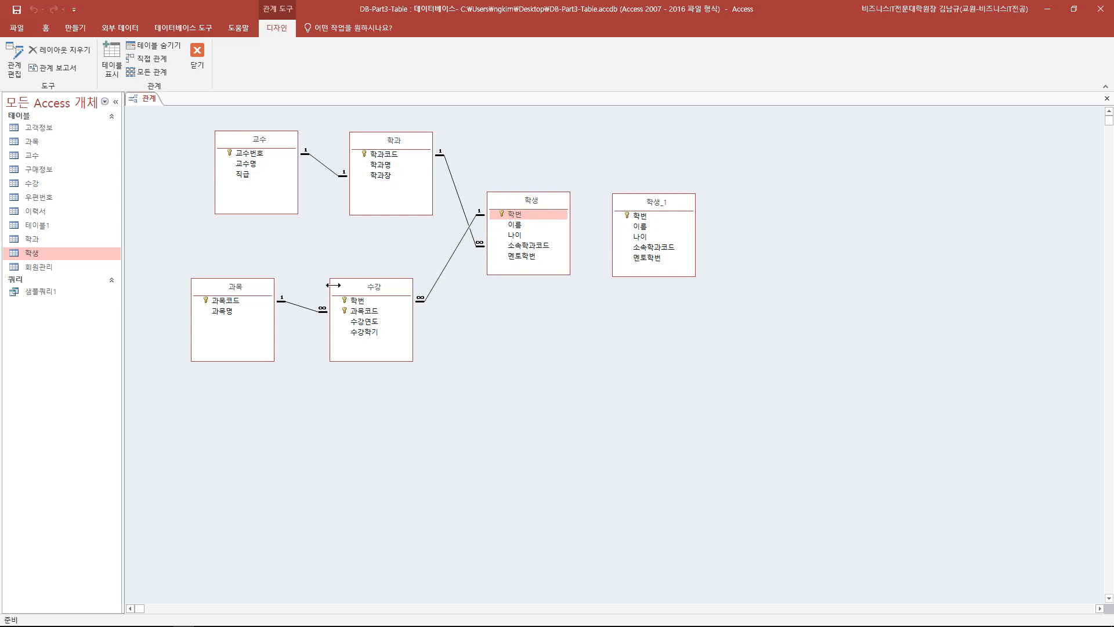
drag(531, 200, 531, 214)
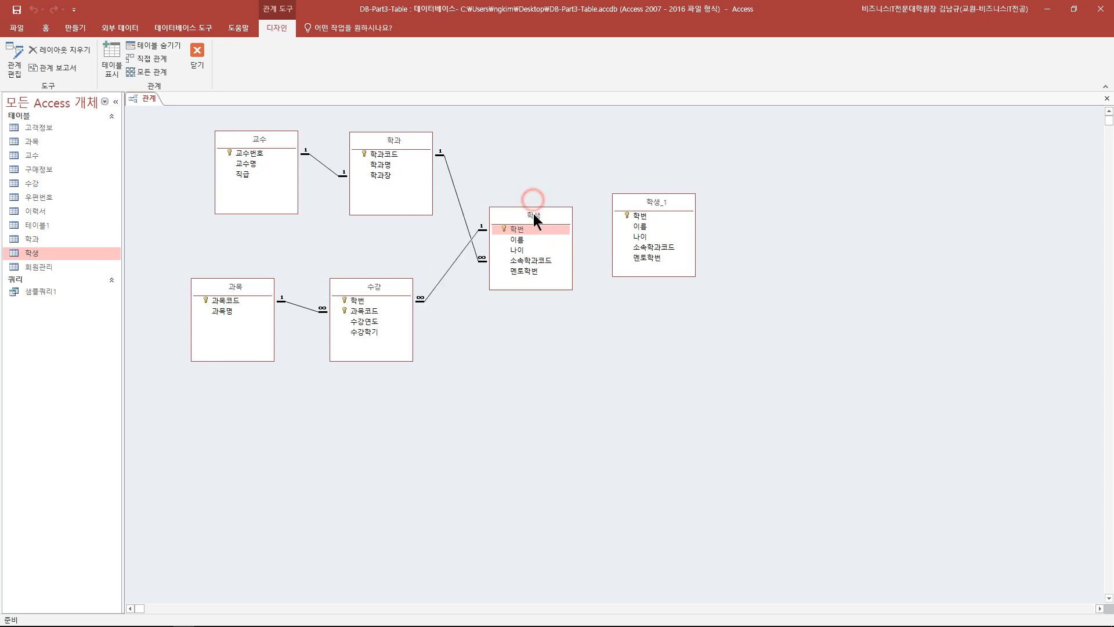
drag(235, 287, 245, 293)
drag(656, 197, 167, 204)
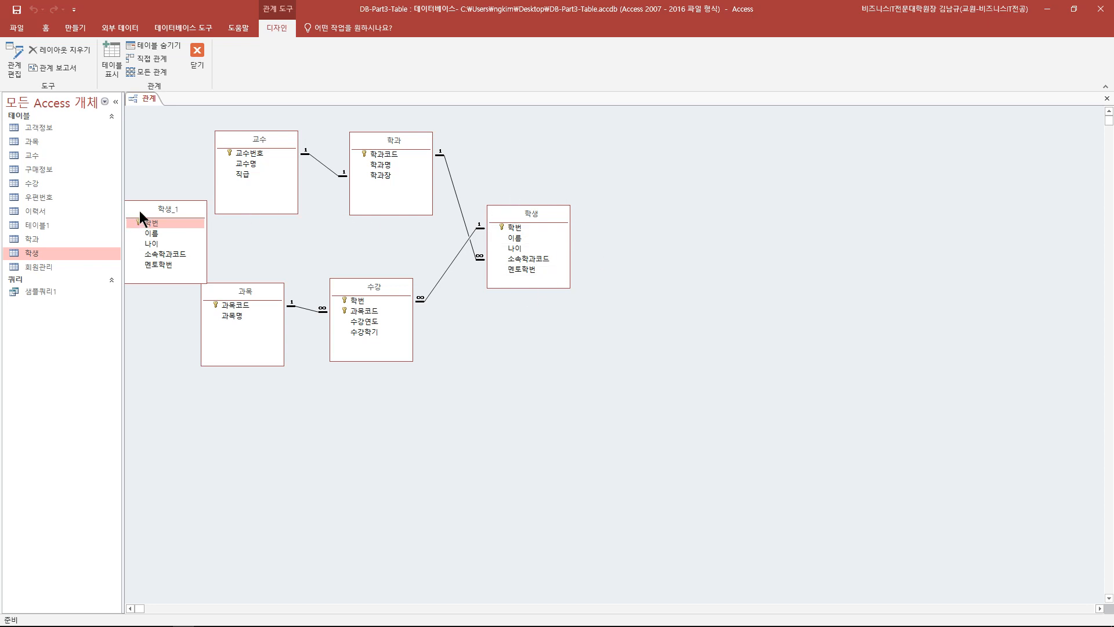
drag(139, 211, 657, 214)
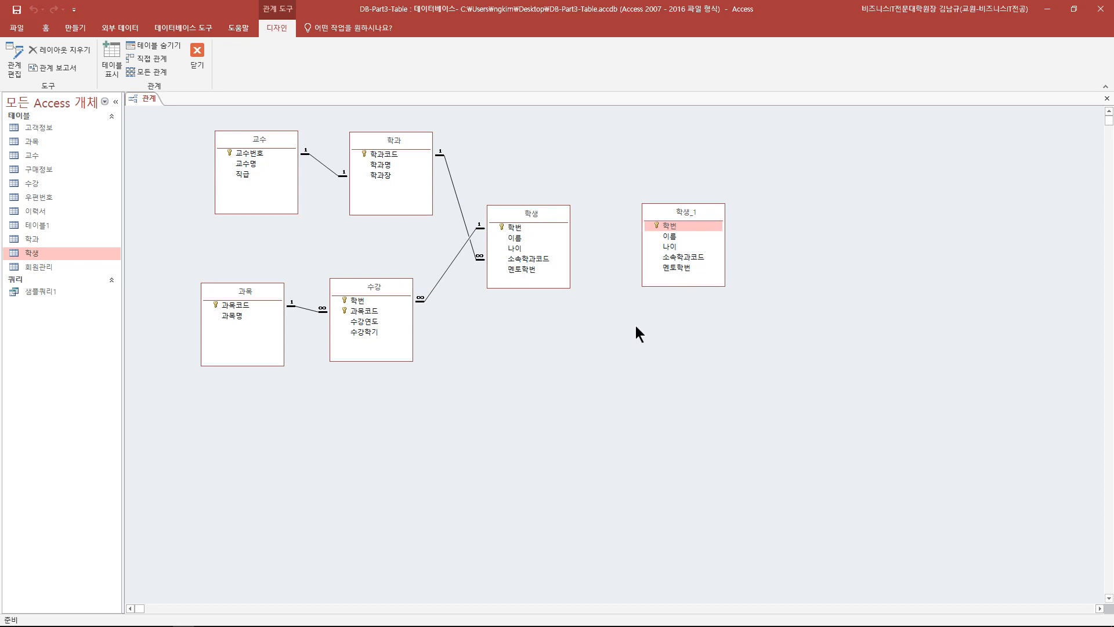
drag(675, 214, 655, 215)
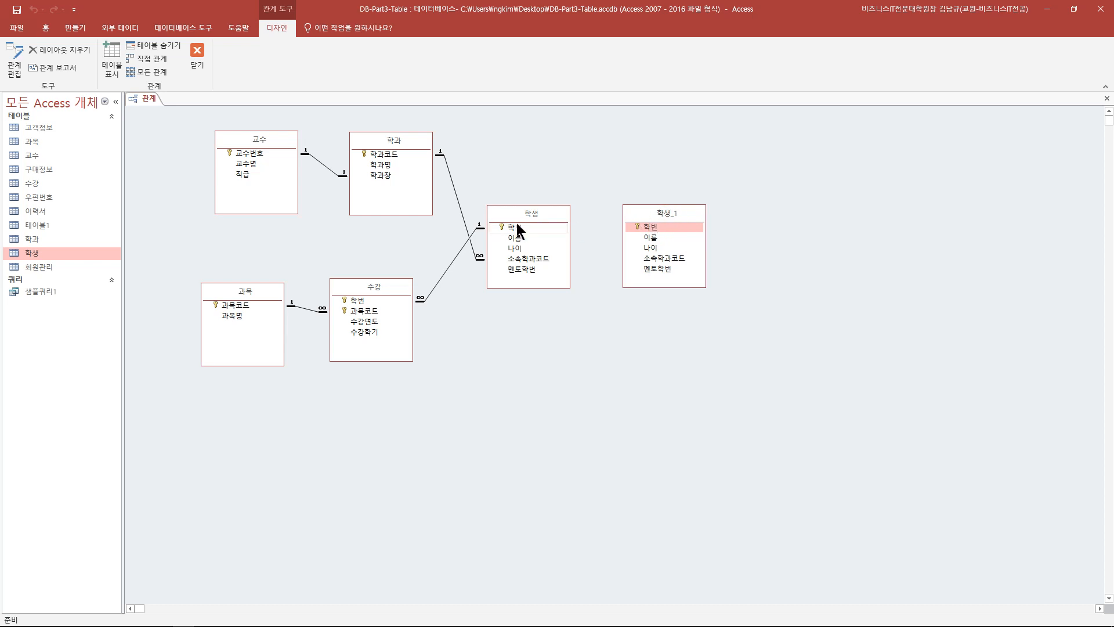
- Drag 학생's 학번 onto 학생_1's 소속학과코드 and turn on referential integrity
click(534, 260)
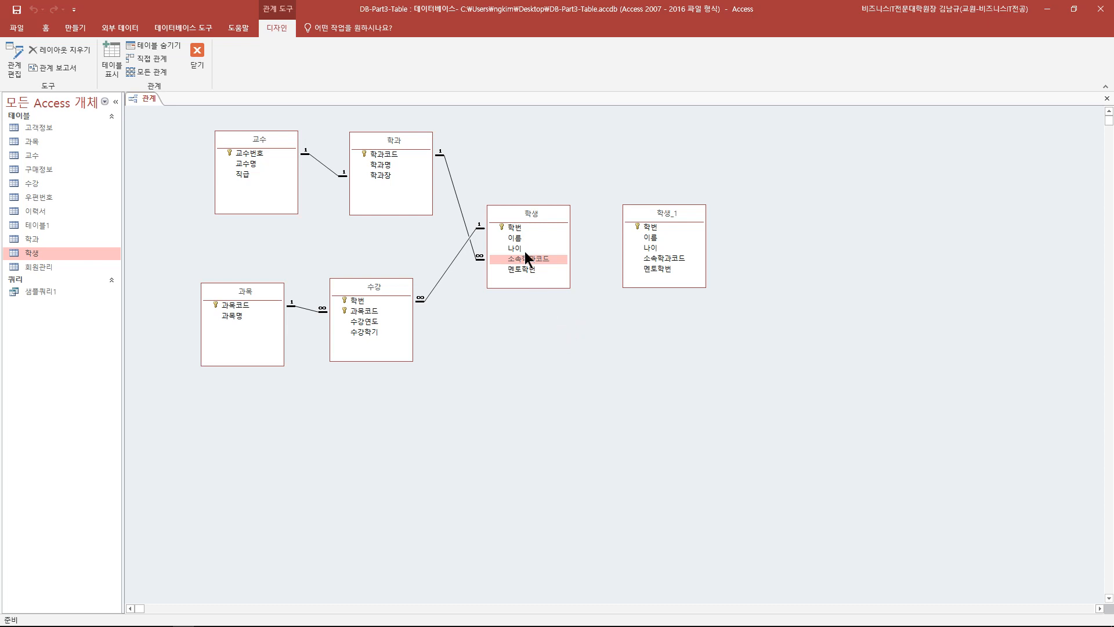
click(515, 227)
drag(518, 233, 576, 233)
mouse_move(655, 225)
mouse_down()
mouse_move(540, 273)
mouse_move(642, 234)
mouse_up()
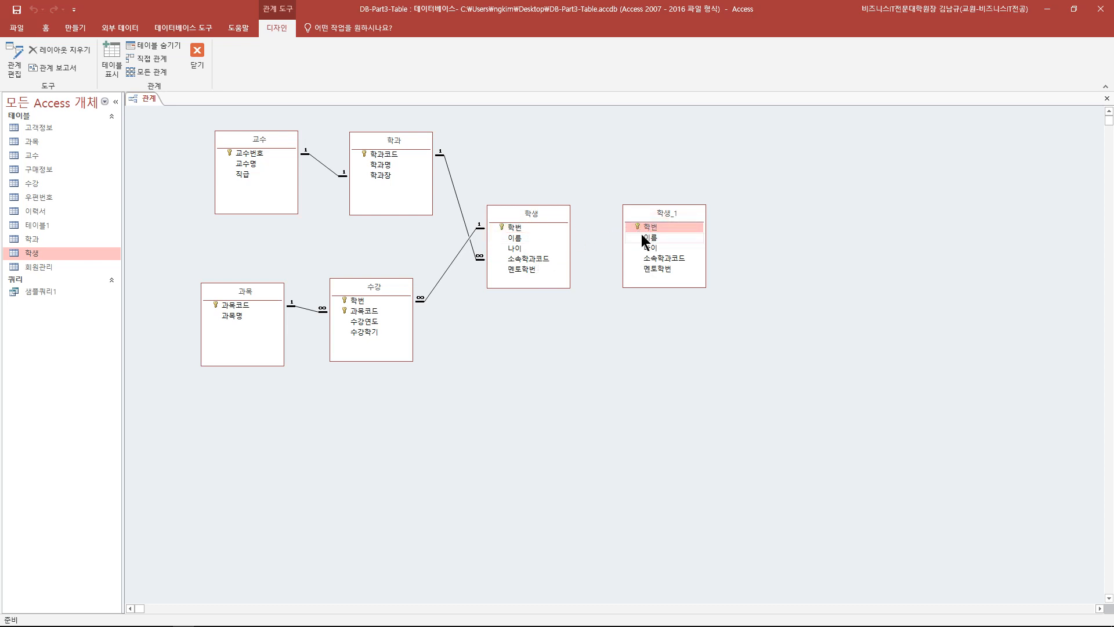
drag(534, 216, 532, 212)
click(644, 217)
drag(644, 217, 640, 215)
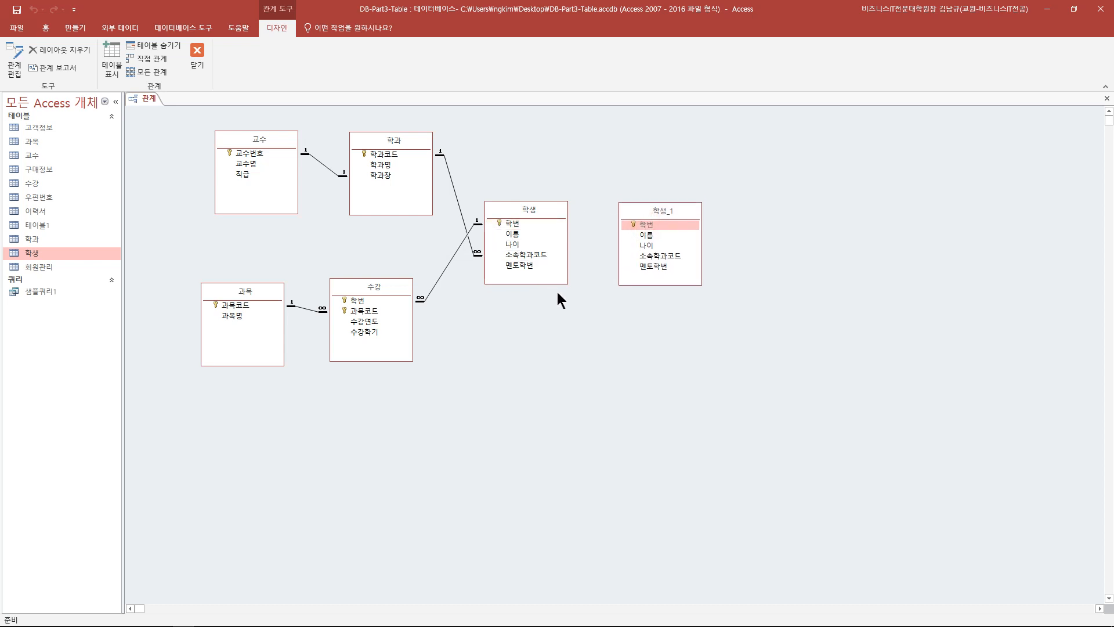
drag(513, 225, 660, 257)
click(469, 256)
- After the integrity error, change the related field to 멘토학번 and create the one-to-many link
click(625, 182)
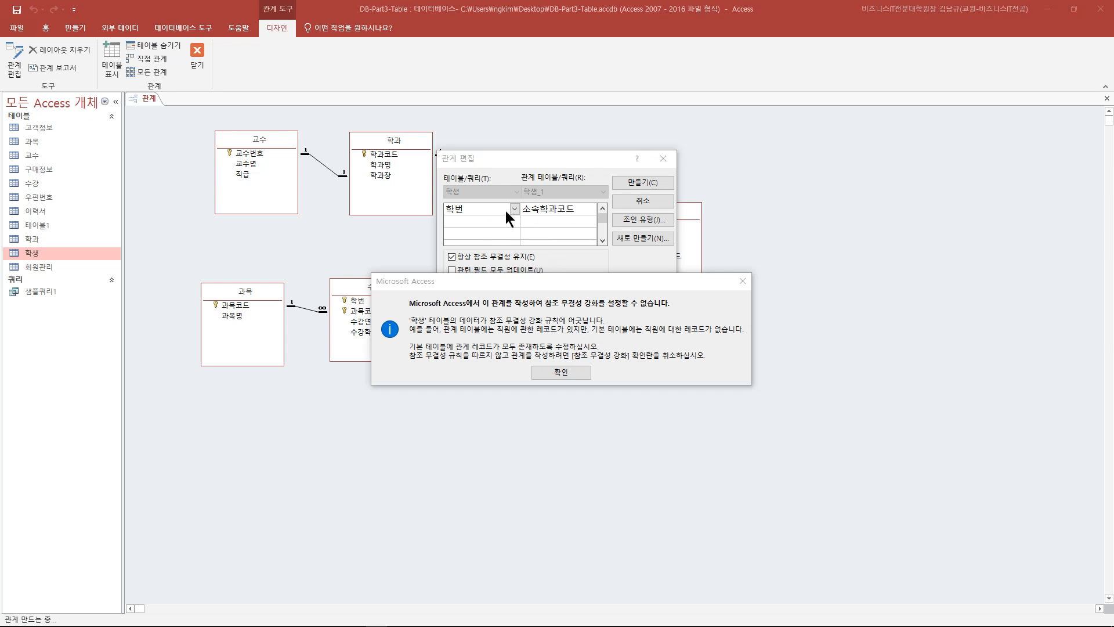
click(560, 372)
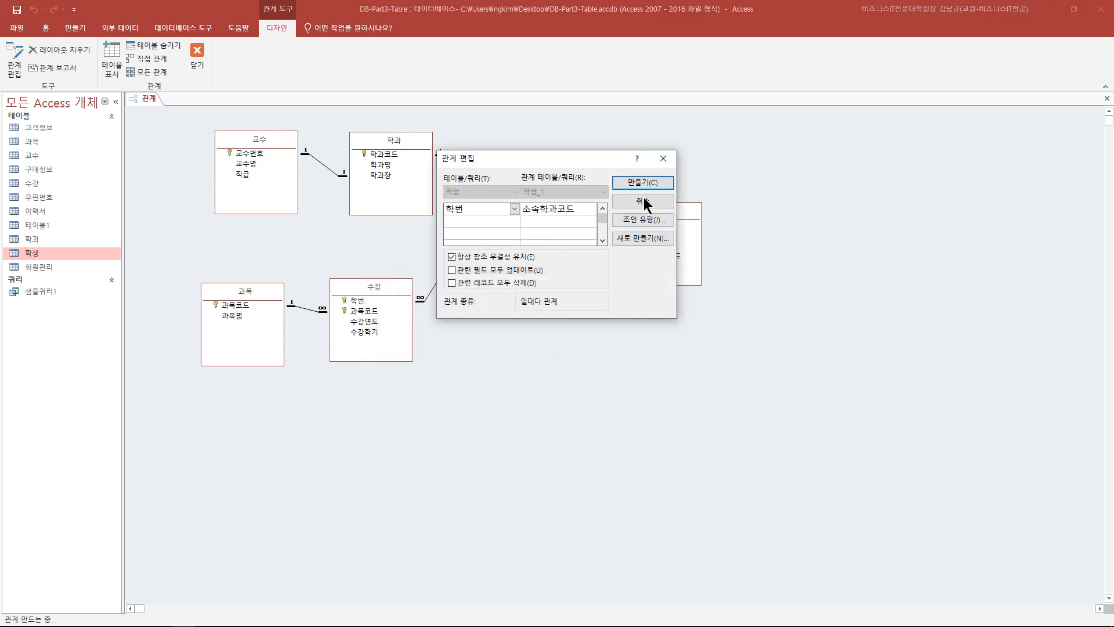
click(590, 208)
click(548, 269)
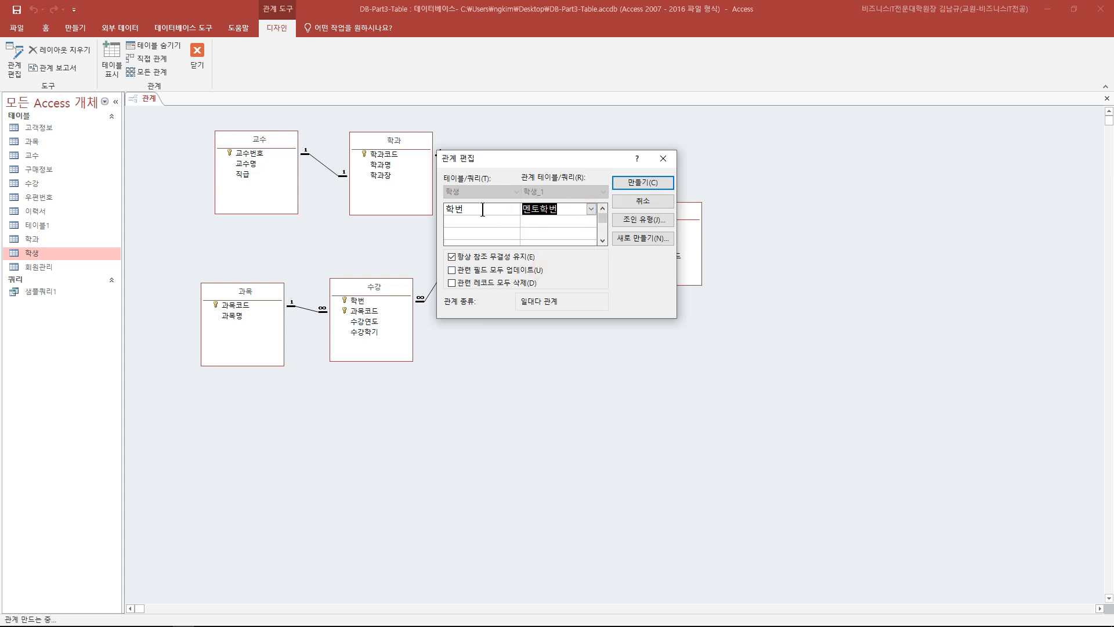
drag(542, 157, 566, 349)
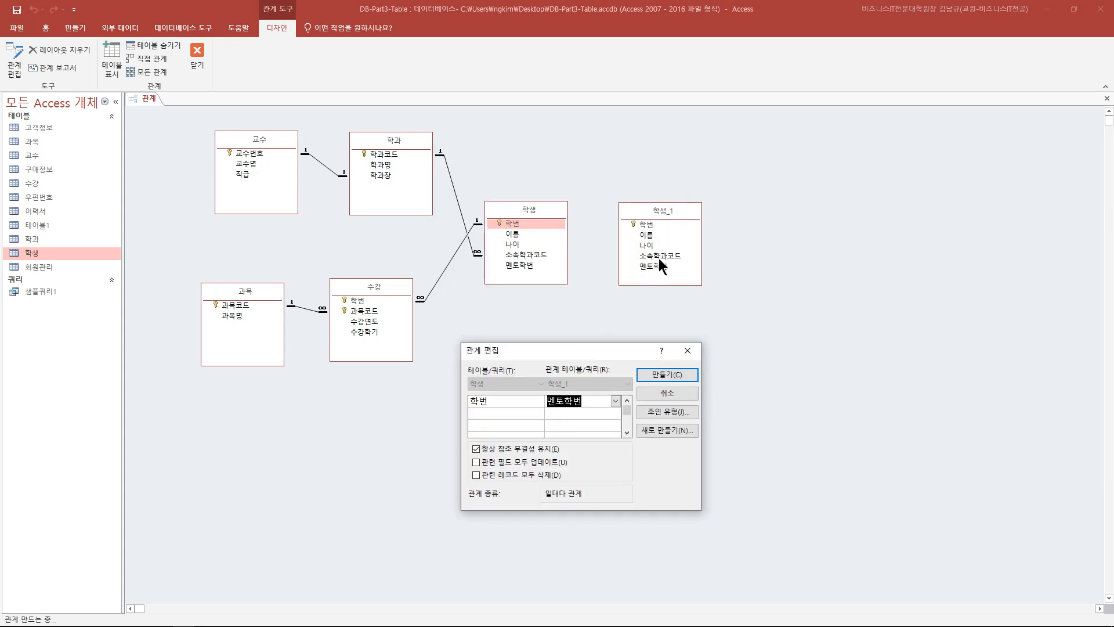
click(677, 378)
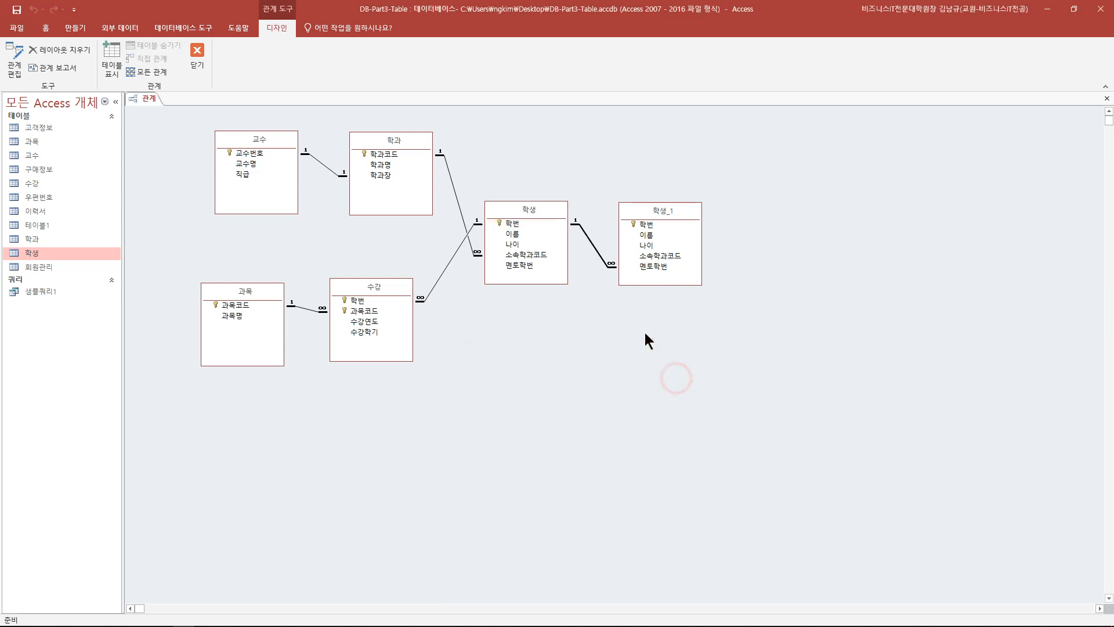
- Reposition 학생_1 closer to 학생 to shorten the mentor relationship line
mouse_move(643, 210)
mouse_down()
mouse_move(678, 204)
mouse_move(664, 227)
mouse_up()
drag(517, 213, 517, 220)
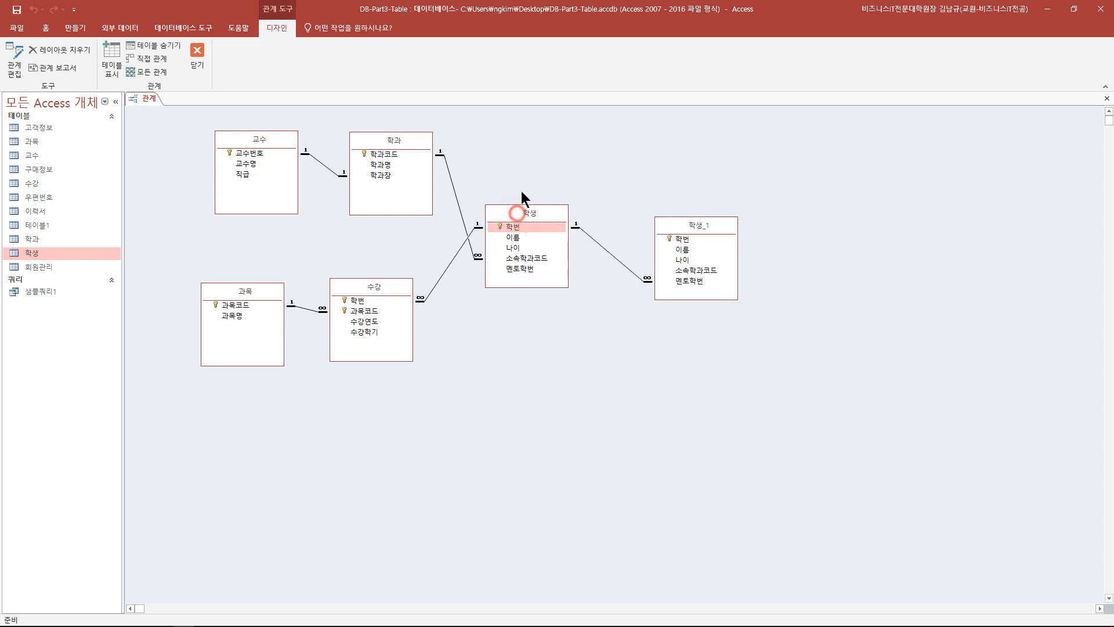
drag(701, 228, 687, 217)
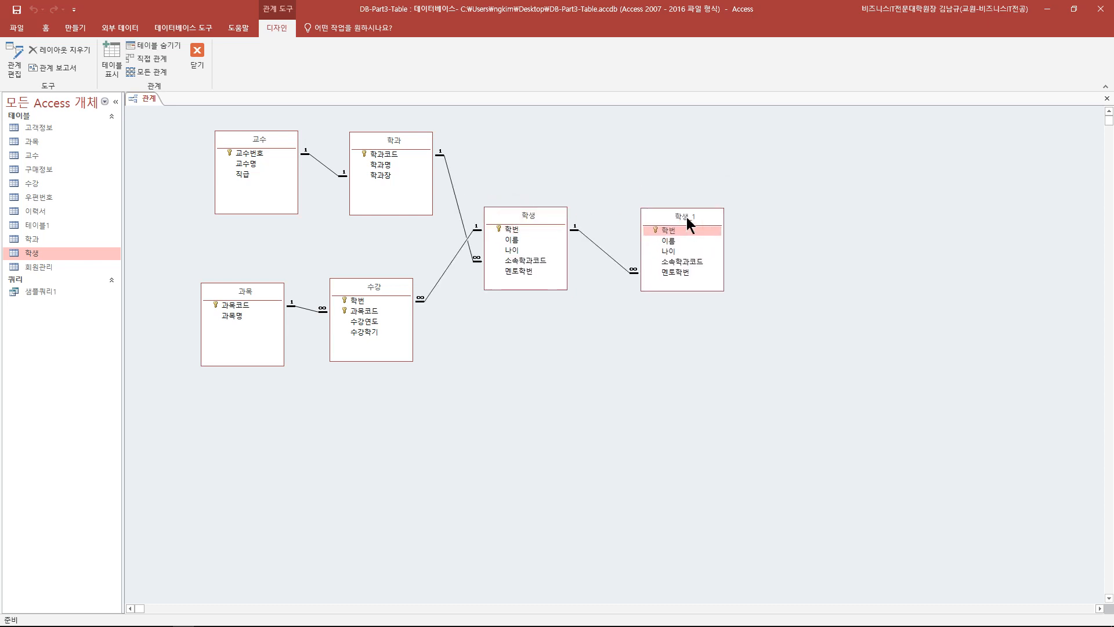
click(541, 219)
click(687, 218)
drag(676, 214, 647, 214)
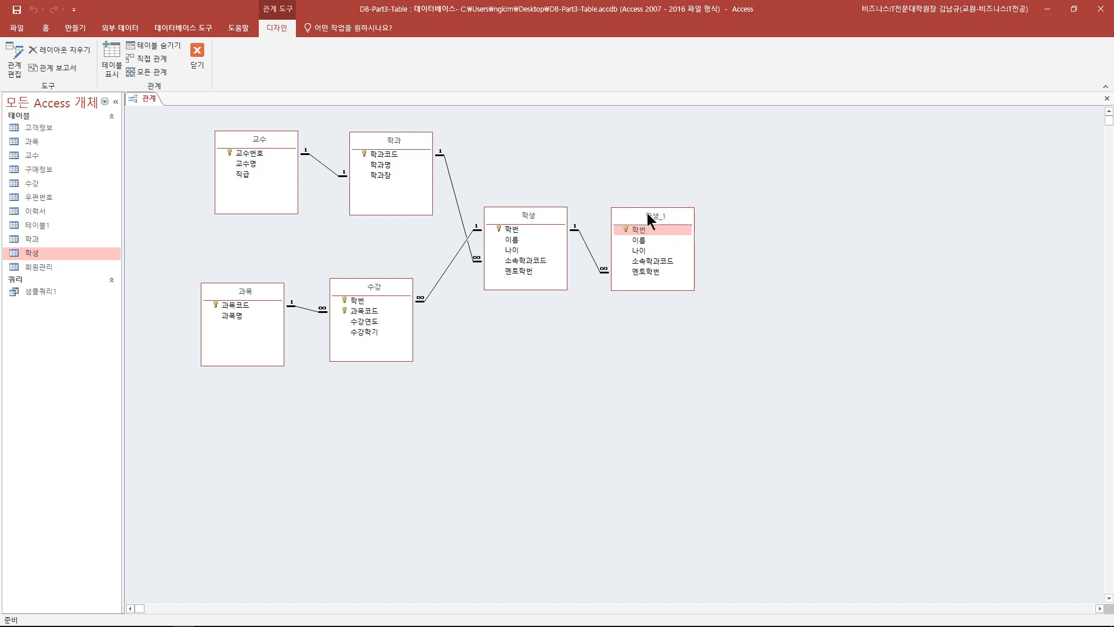